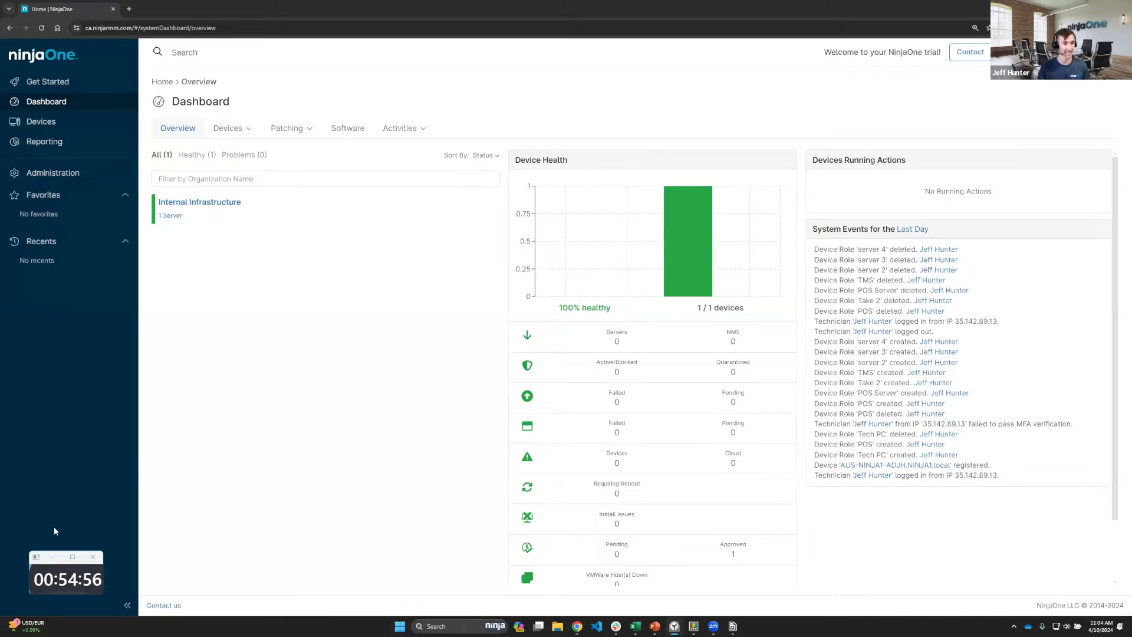
# Step: Go through Administration and Apps > Installed back to General Settings, showing Dobbs Theatres, PDT and en-US
pyautogui.click(34, 566)
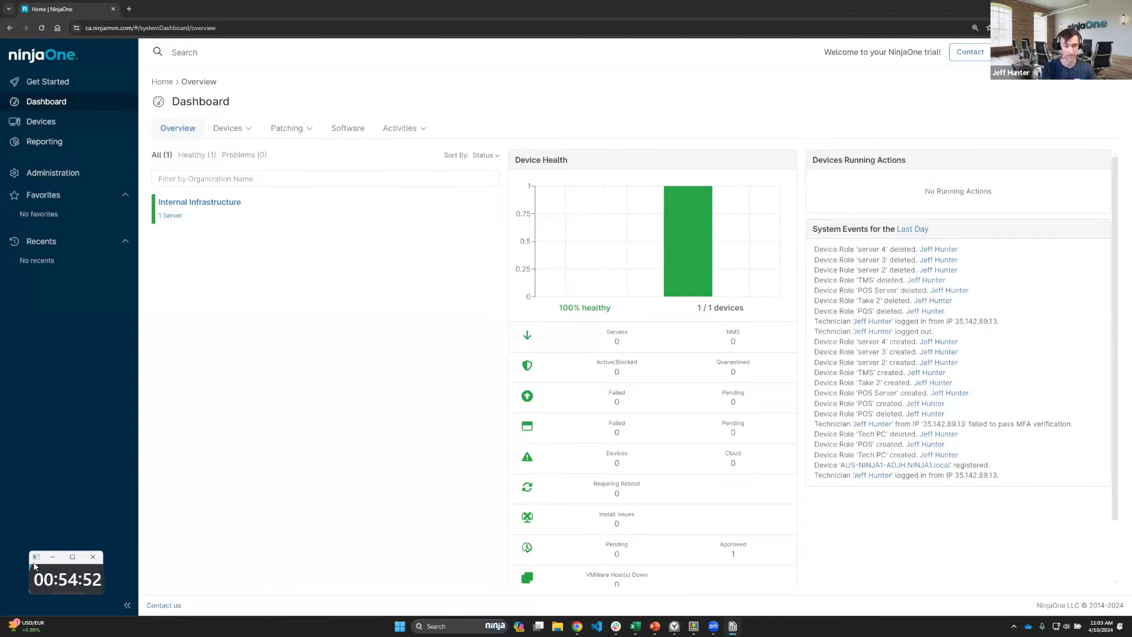
pyautogui.click(166, 473)
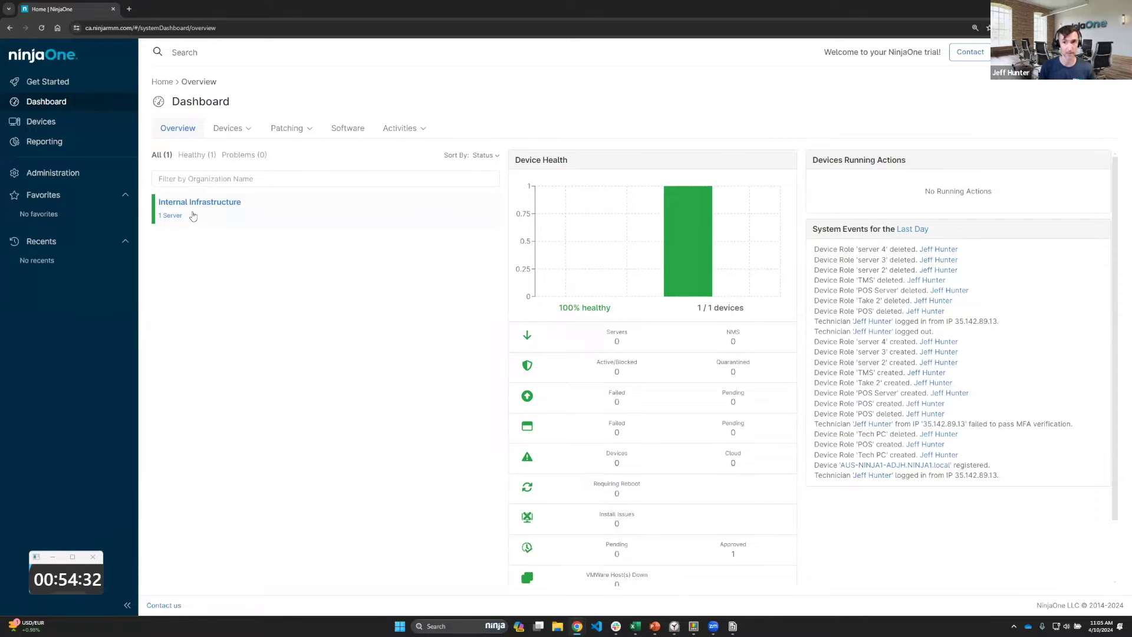
pyautogui.click(44, 182)
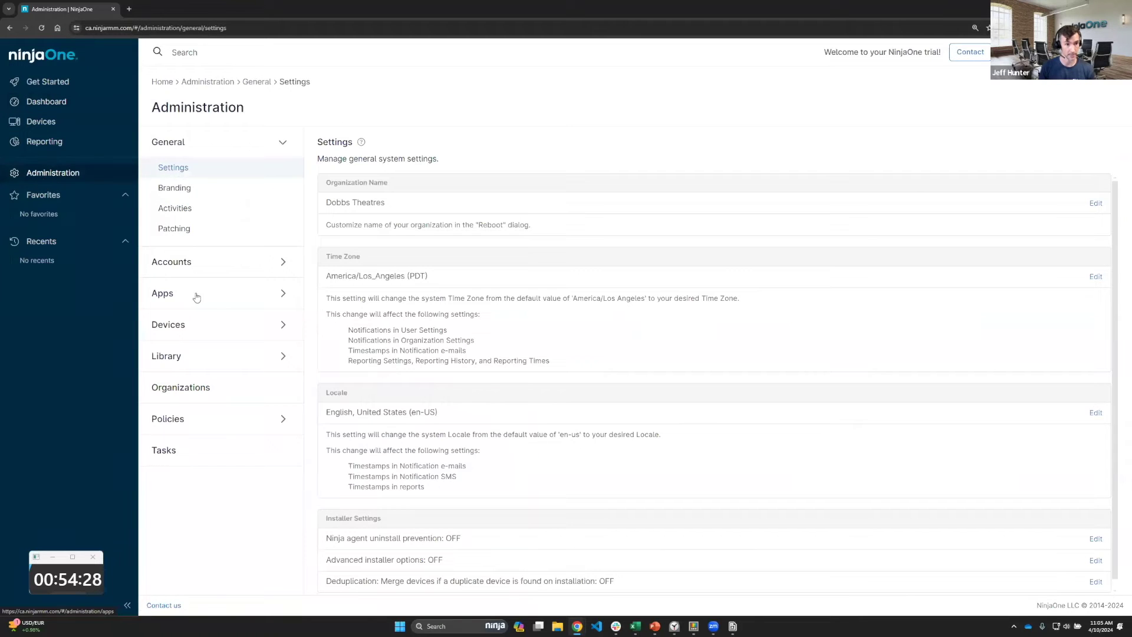
pyautogui.click(195, 295)
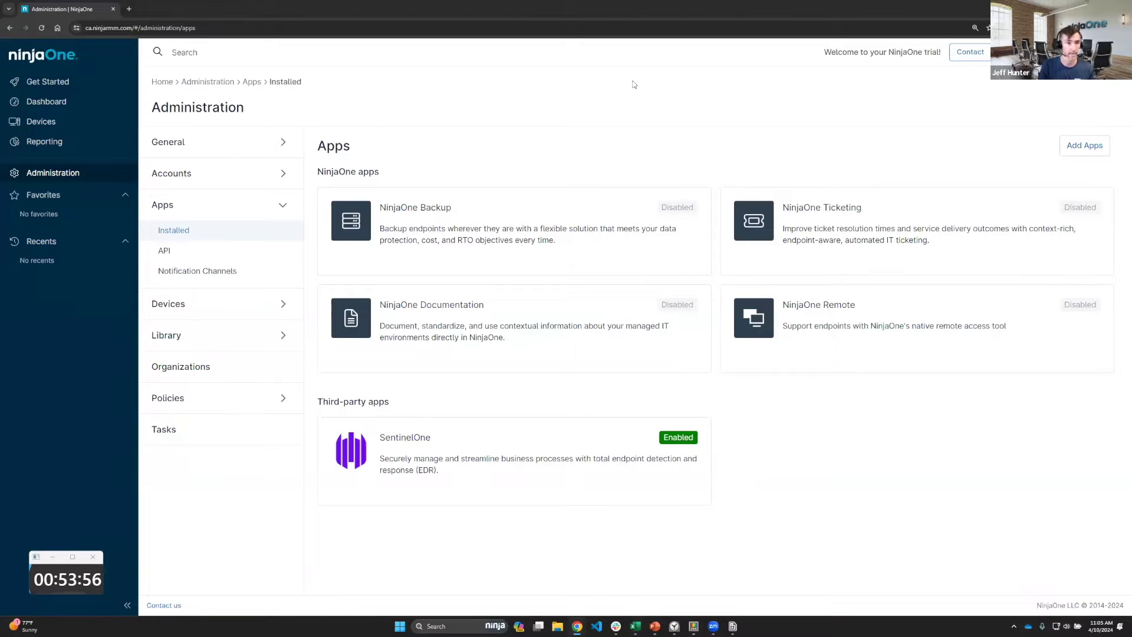
pyautogui.click(188, 140)
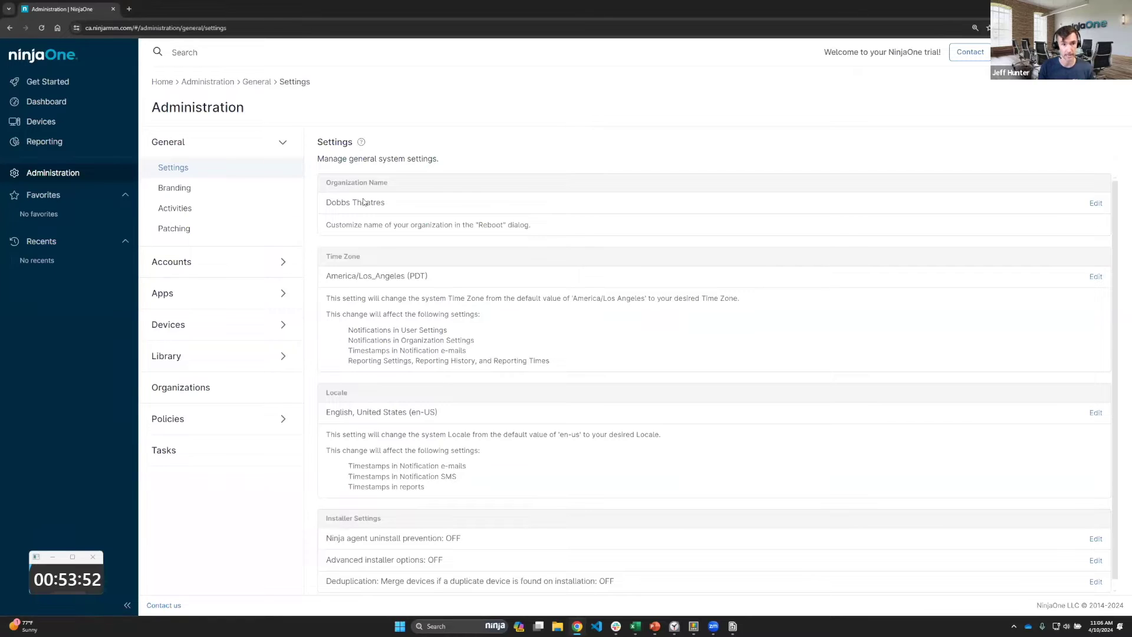
pyautogui.moveTo(389, 207); pyautogui.dragTo(321, 210)
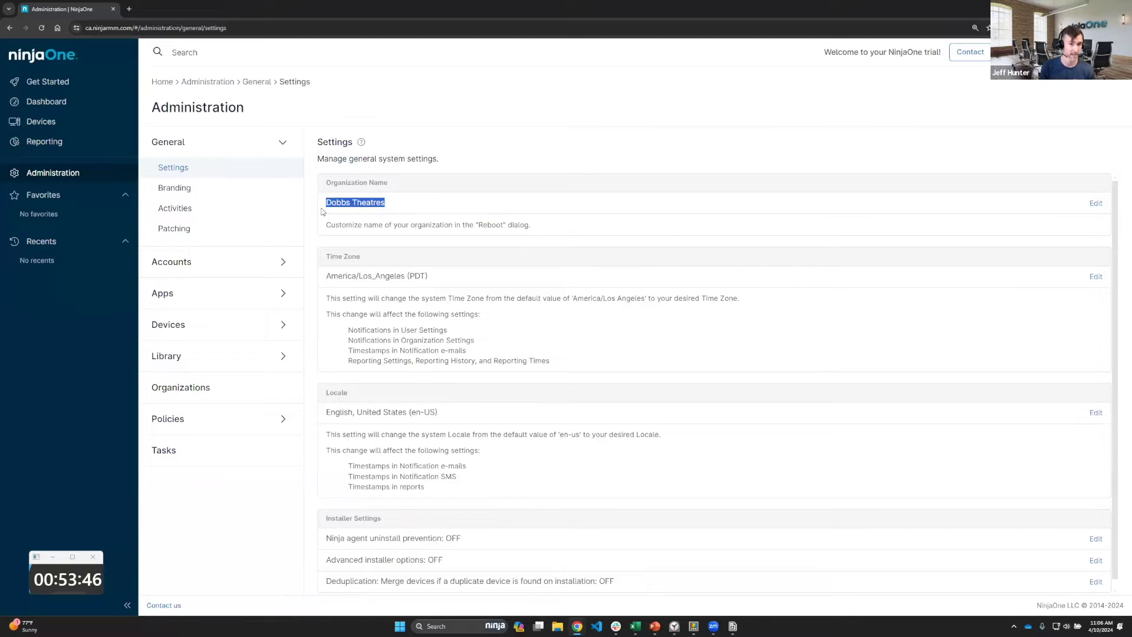
# Step: Switch the time zone to EDT – New York, NY and check the en-US locale
pyautogui.moveTo(437, 276); pyautogui.dragTo(332, 286)
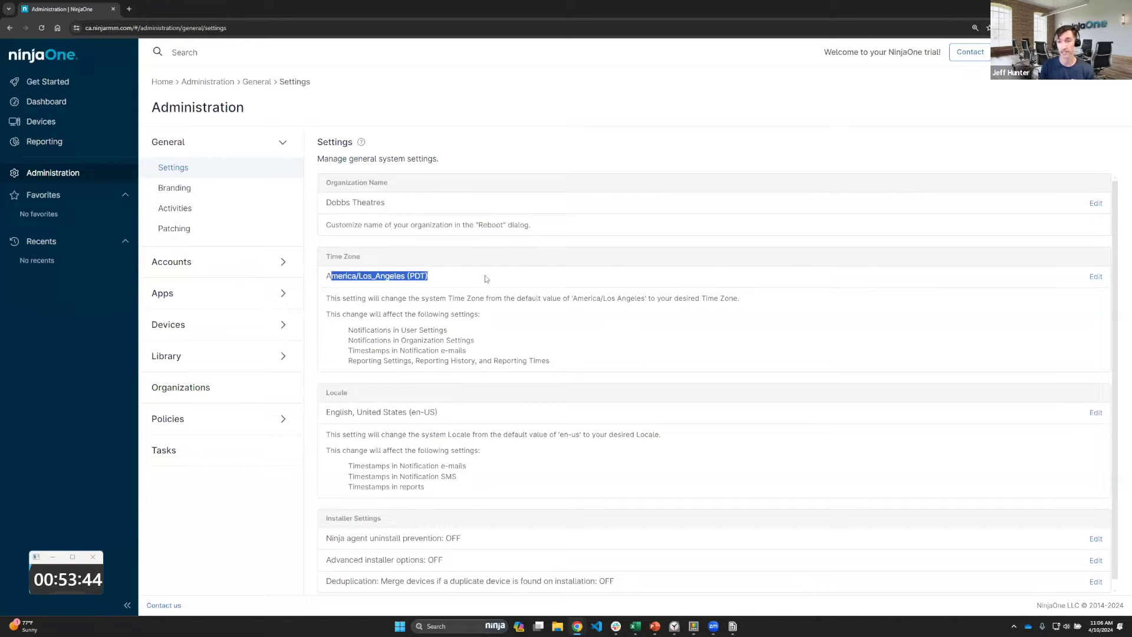
pyautogui.click(1095, 277)
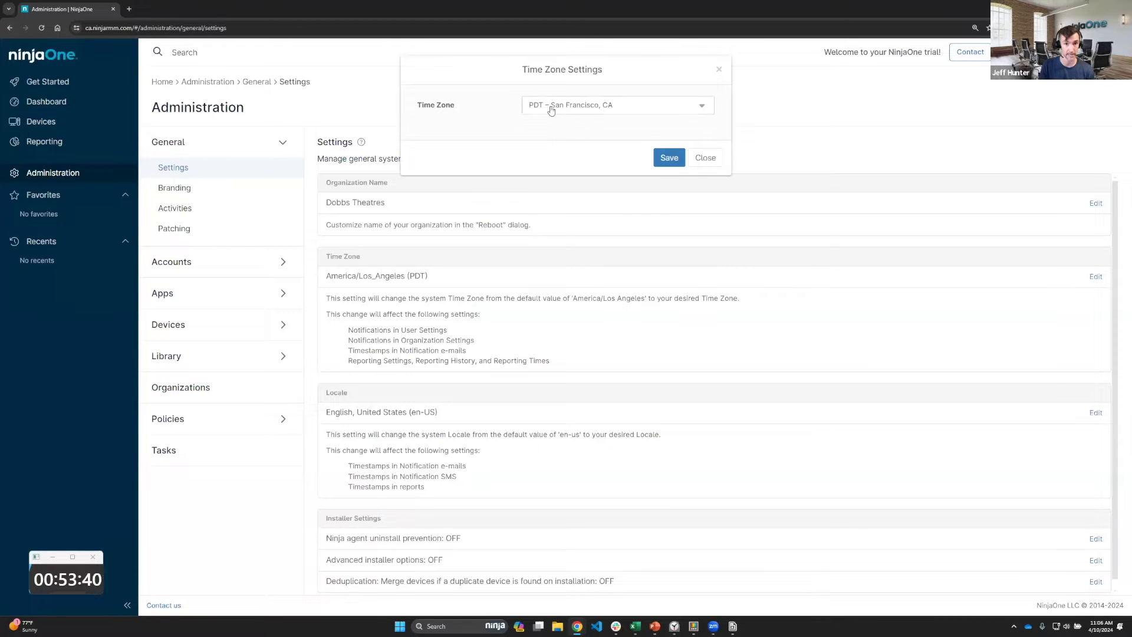
pyautogui.click(552, 106)
pyautogui.click(570, 158)
pyautogui.click(669, 158)
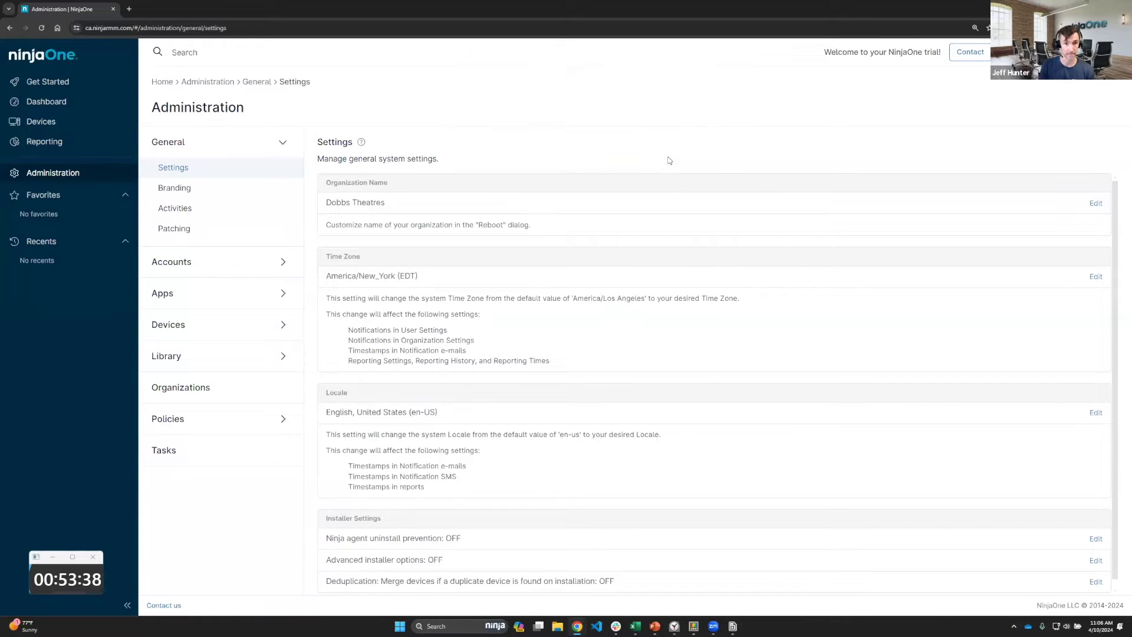
pyautogui.scroll(-1, 476, 342)
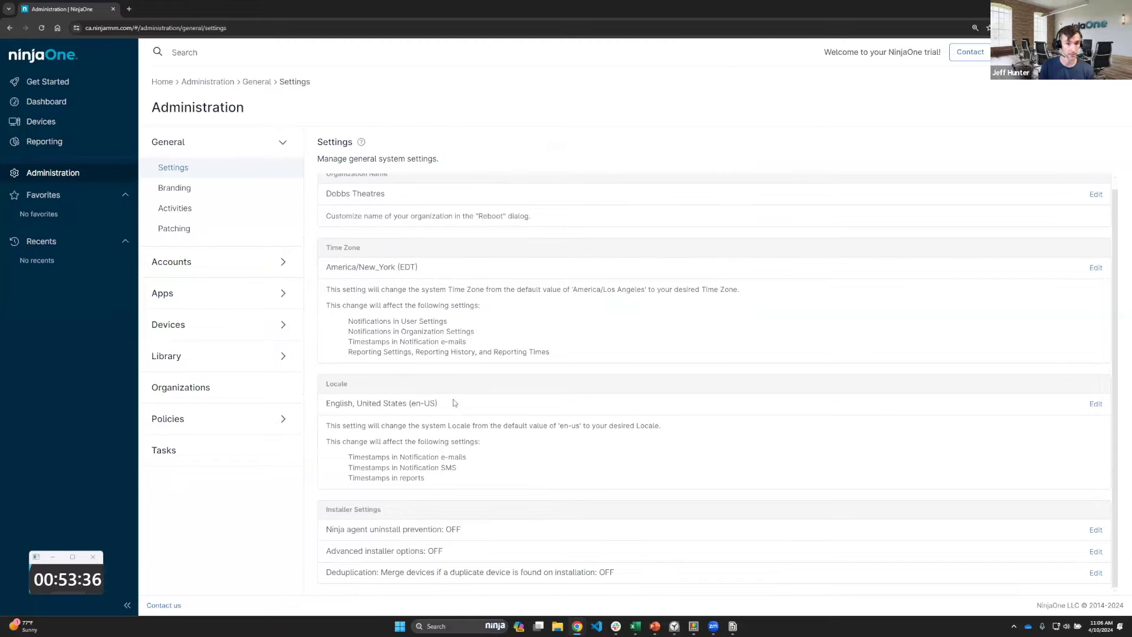
pyautogui.moveTo(455, 403); pyautogui.dragTo(324, 407)
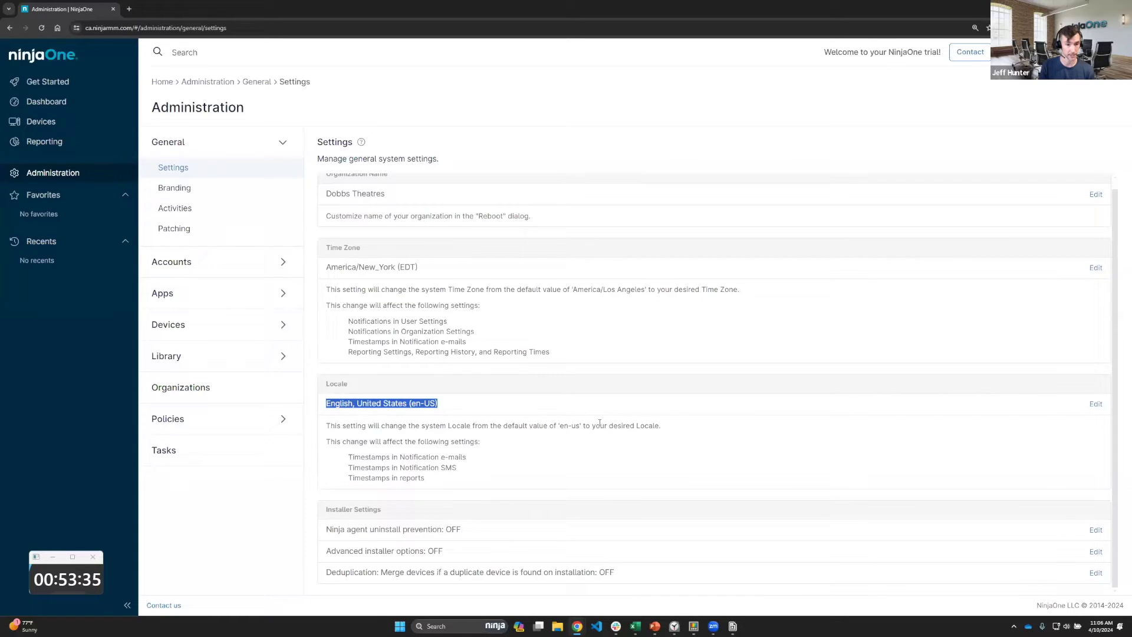
pyautogui.click(716, 431)
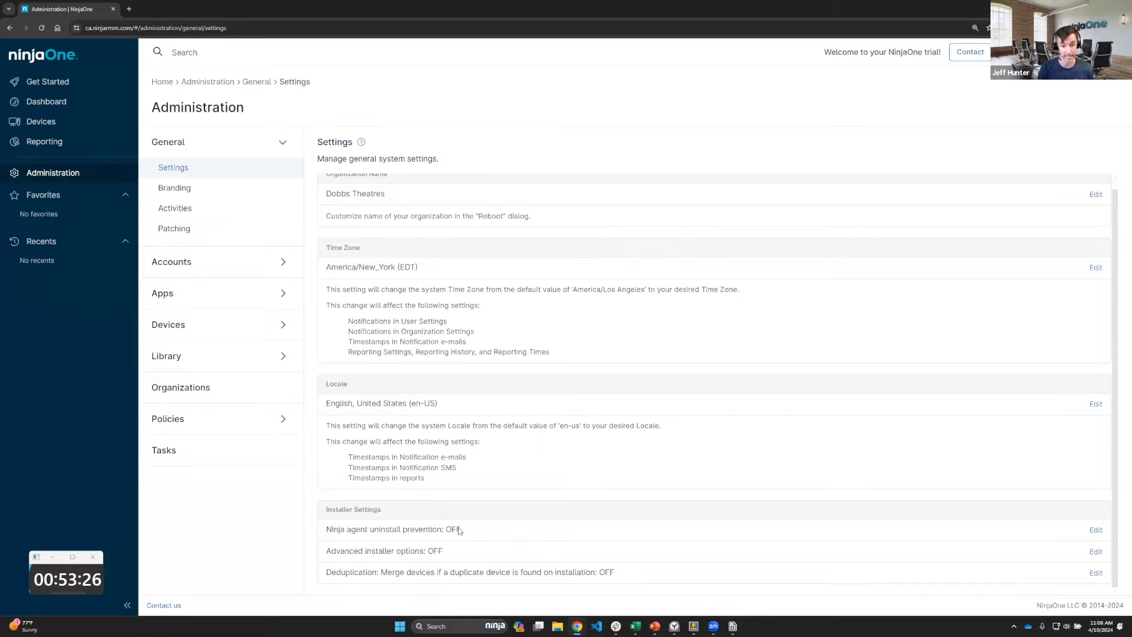
# Step: Turn on agent uninstall prevention and confirm it with the SMS MFA verification code
pyautogui.click(1096, 530)
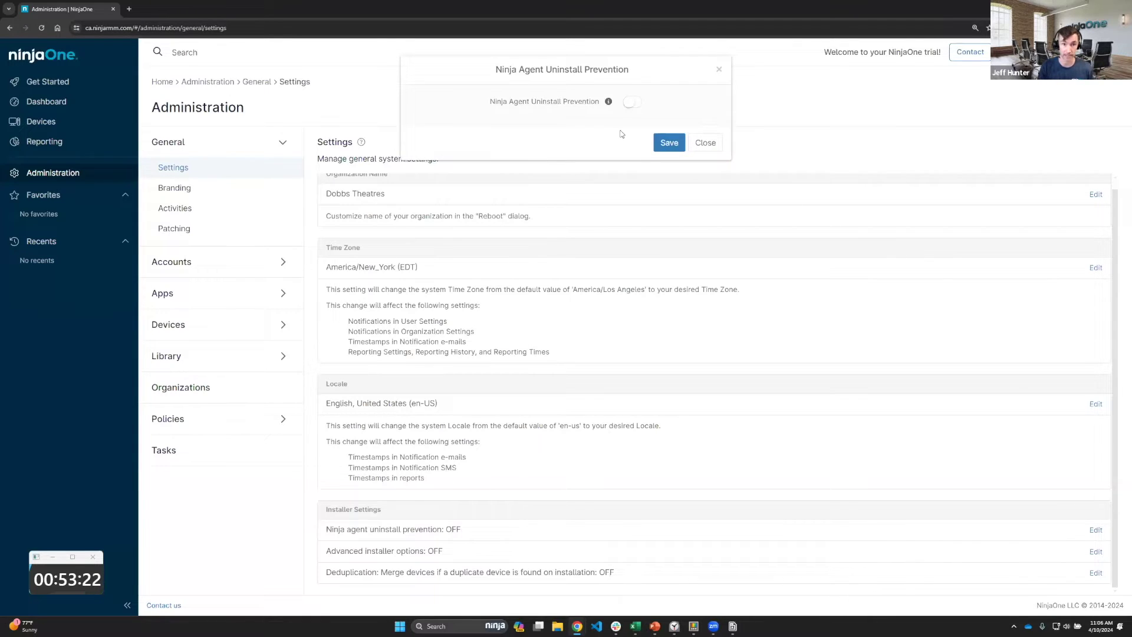
pyautogui.click(630, 104)
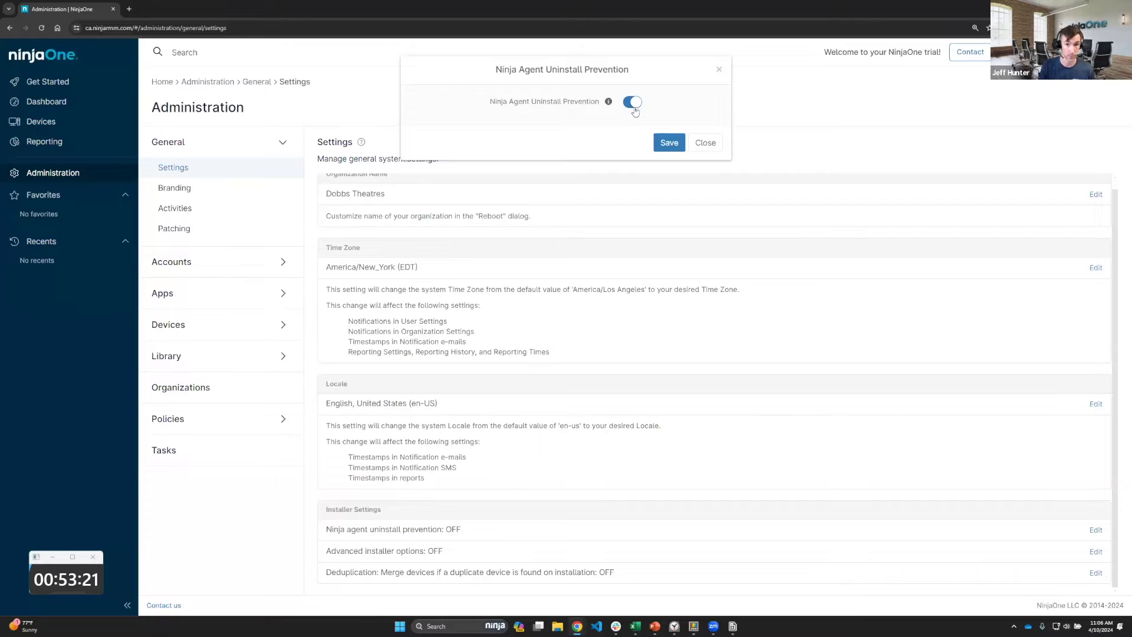
pyautogui.click(673, 148)
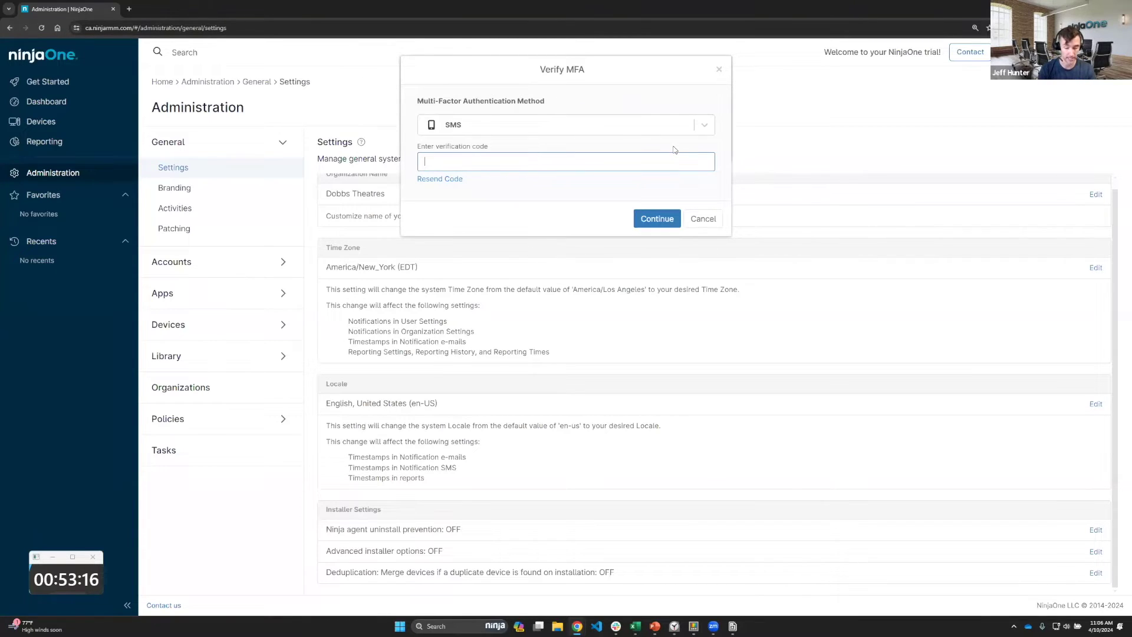
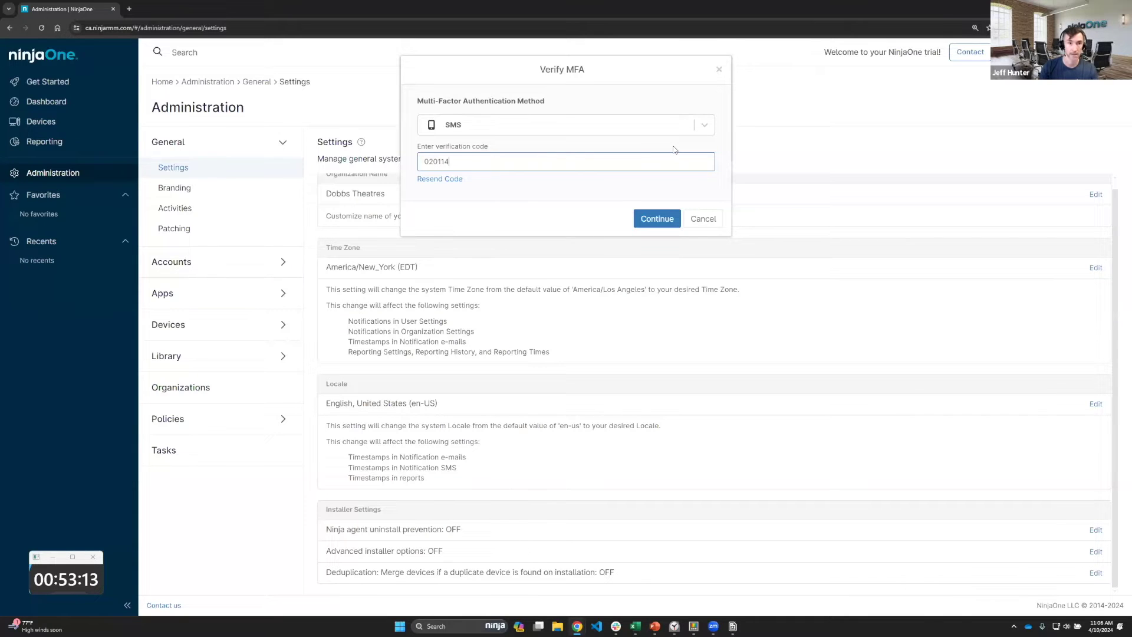
pyautogui.press('Return')
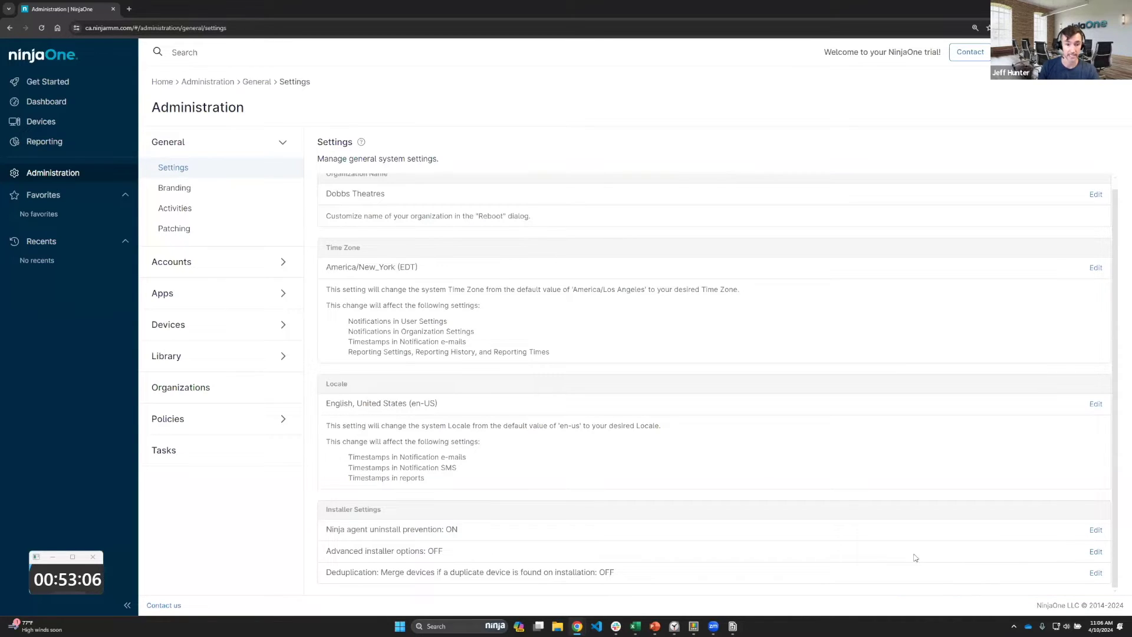
# Step: Allow choosing a device role when generating installers, and merge duplicate devices on installation
pyautogui.click(1096, 552)
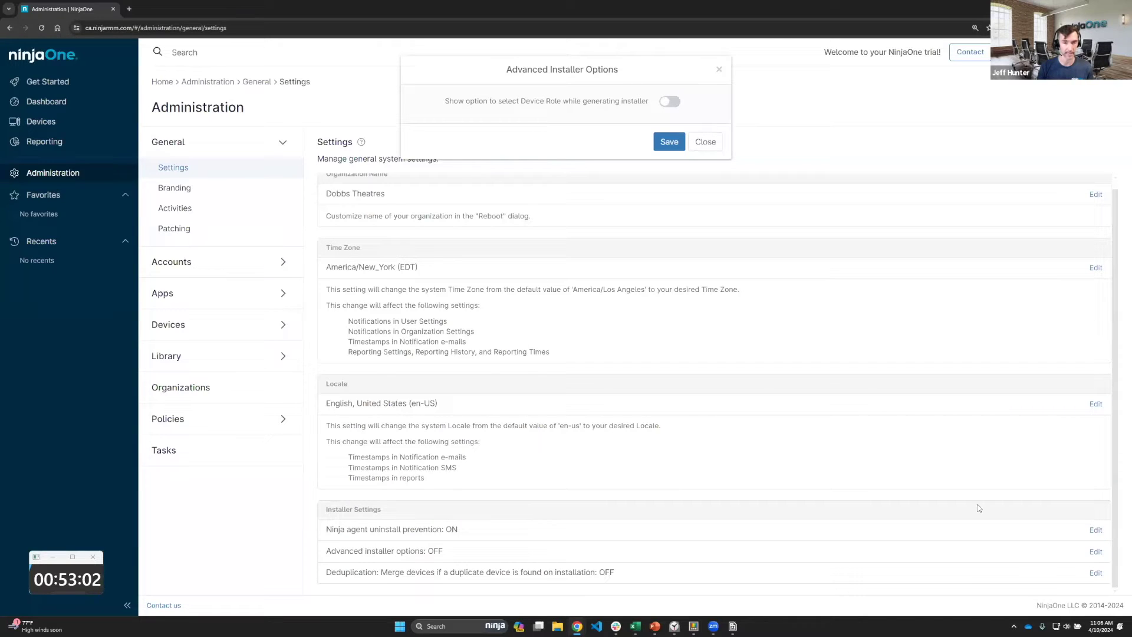
pyautogui.click(673, 101)
pyautogui.click(672, 142)
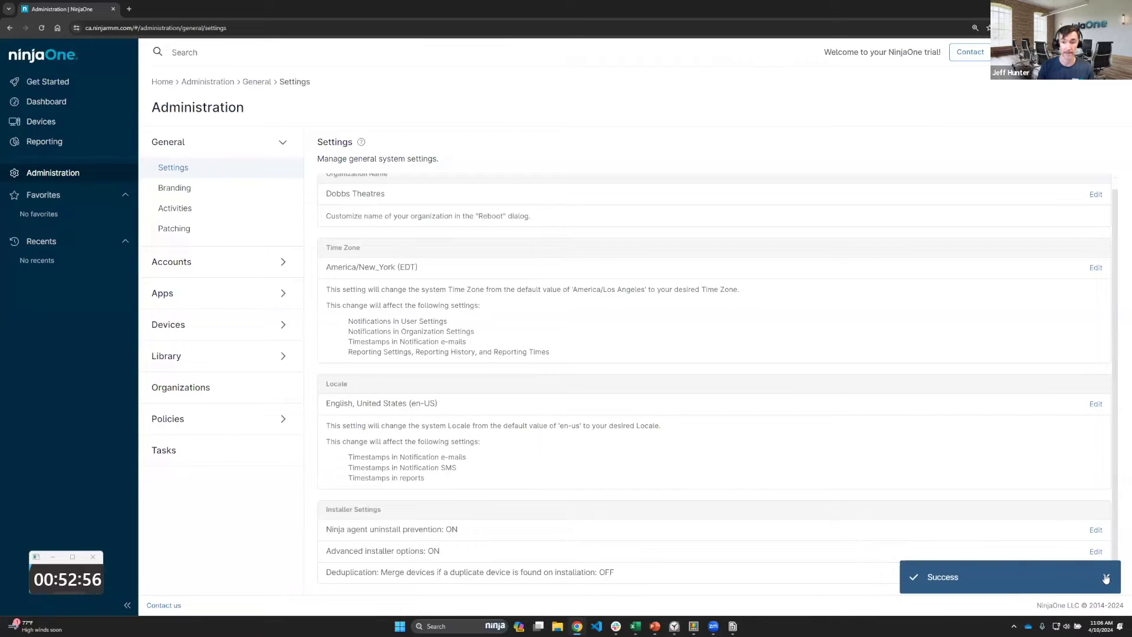
pyautogui.click(1093, 572)
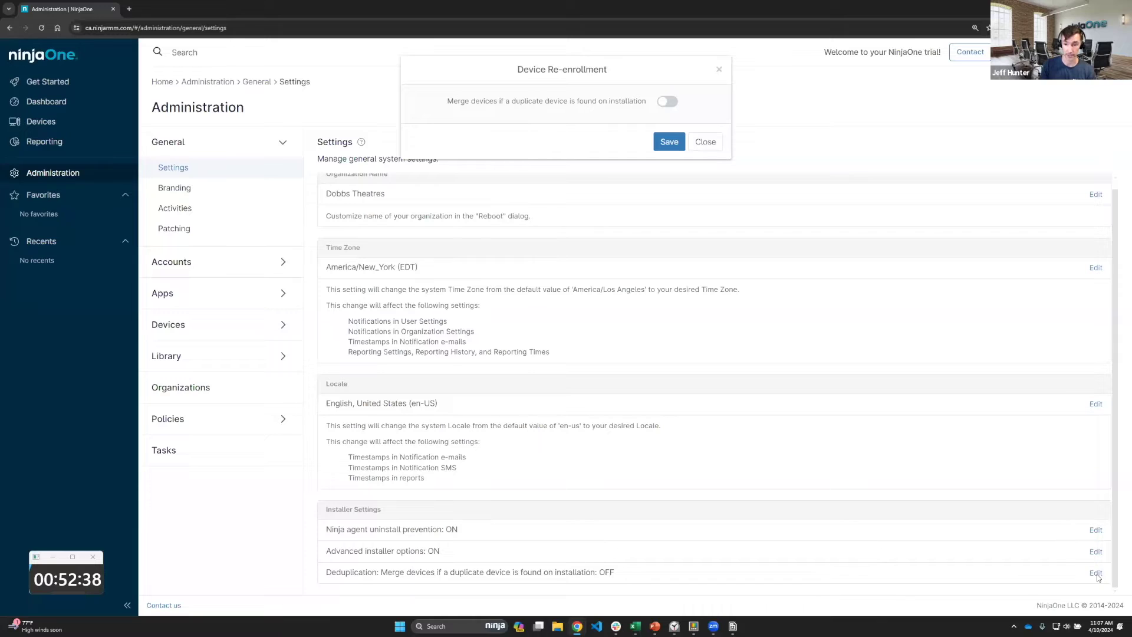
pyautogui.click(669, 102)
pyautogui.click(669, 141)
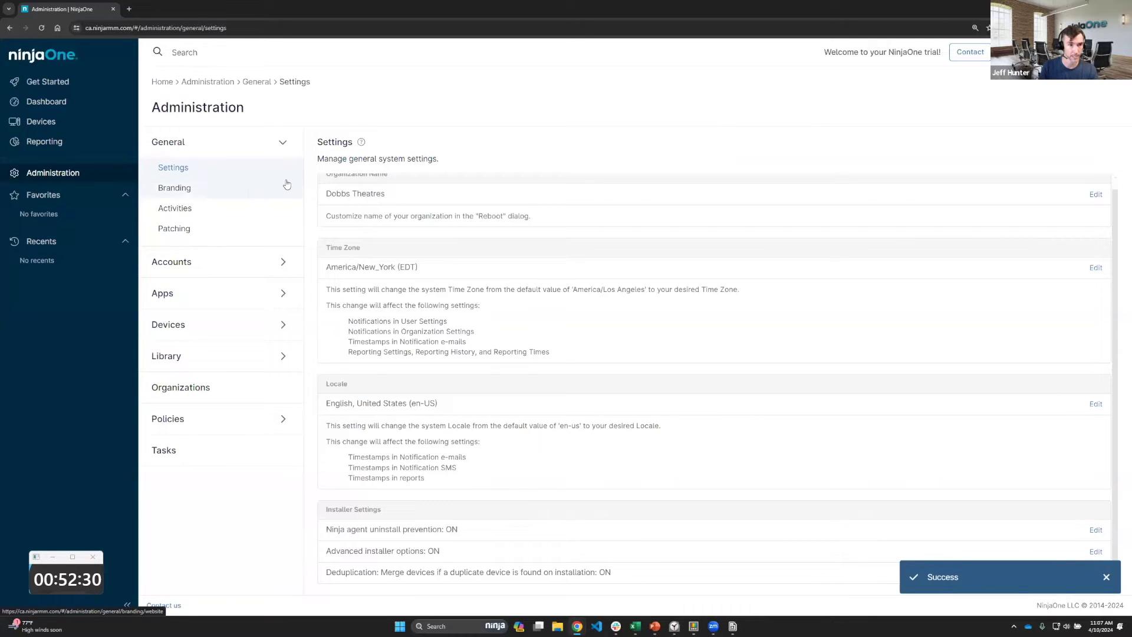
# Step: Go to Administration Branding and edit the Website branding
pyautogui.click(254, 188)
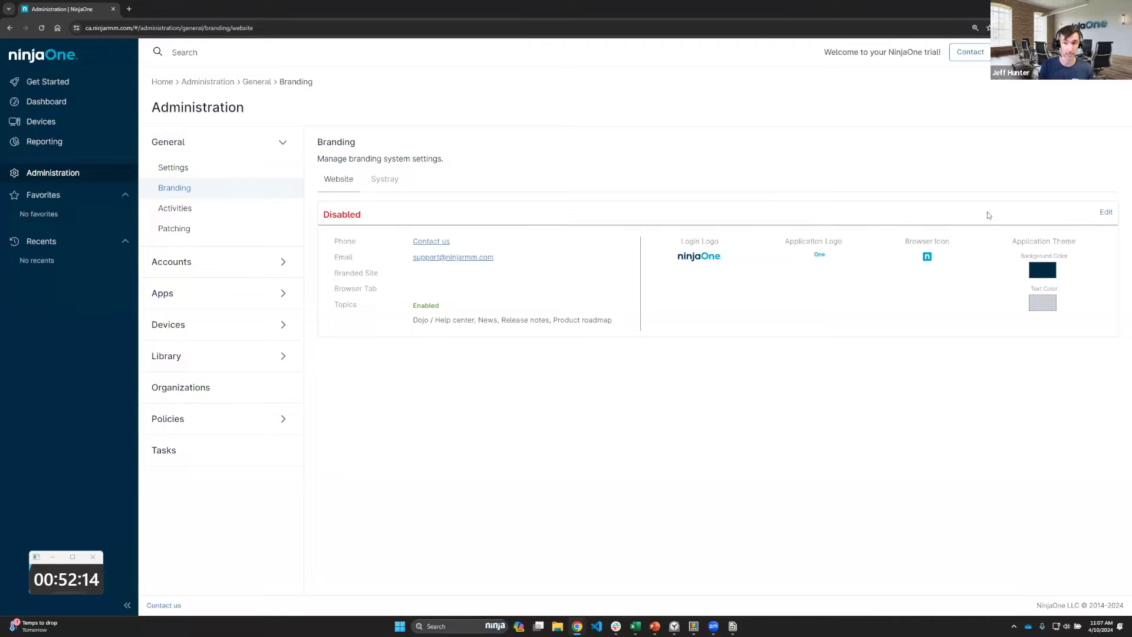
pyautogui.click(1104, 213)
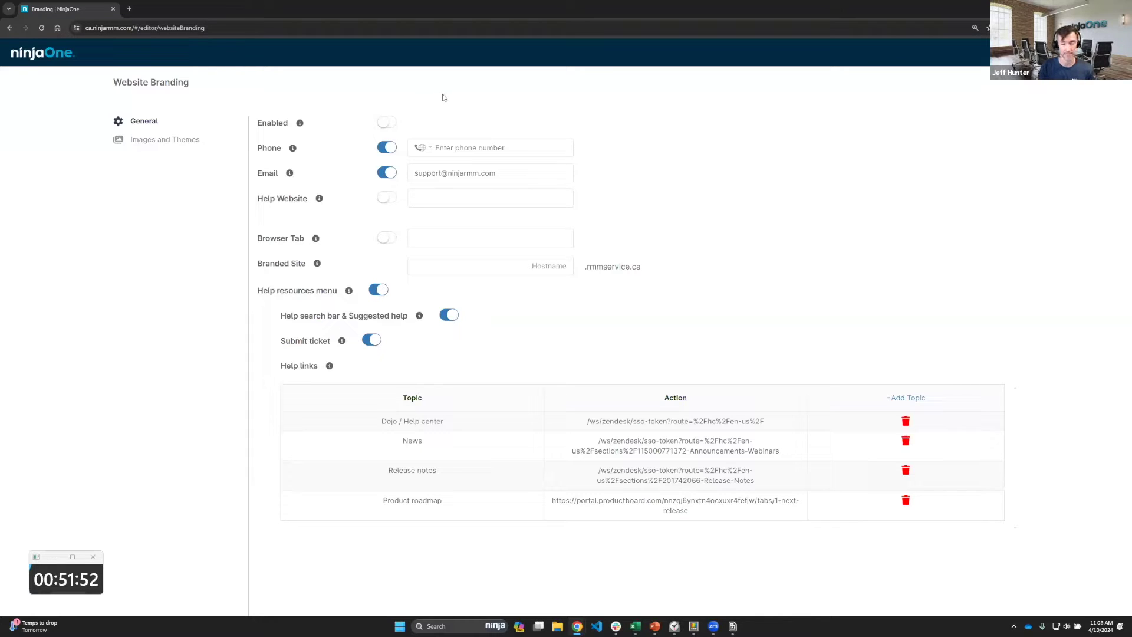
# Step: Enable website branding, turn off the phone contact, and replace the contact e-mail address
pyautogui.click(393, 123)
pyautogui.click(394, 151)
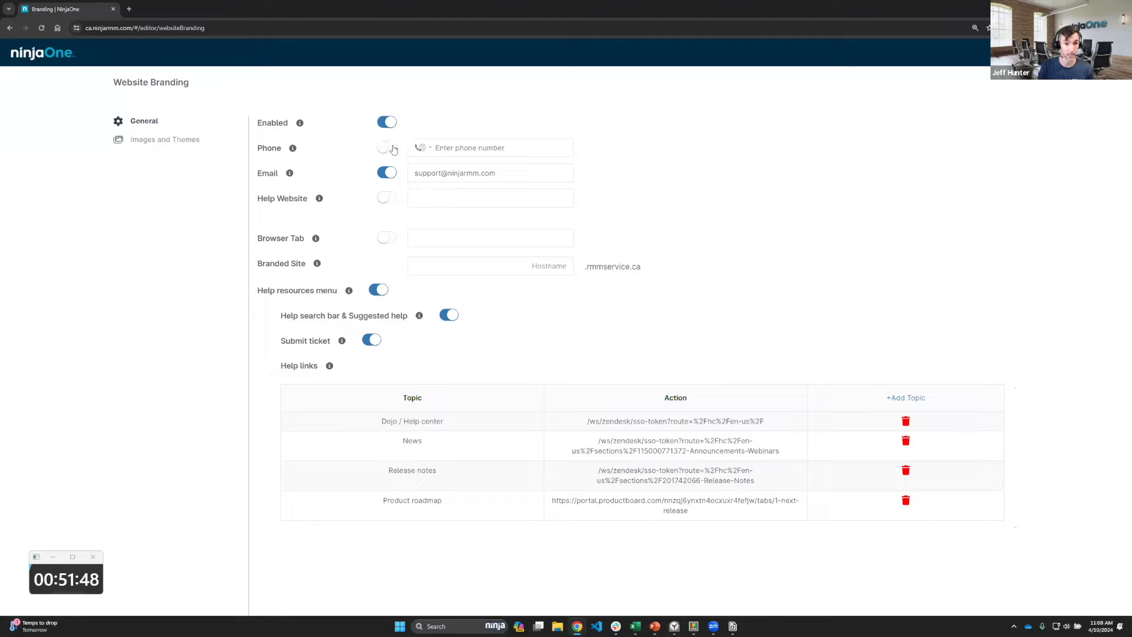
pyautogui.moveTo(506, 173); pyautogui.dragTo(376, 182)
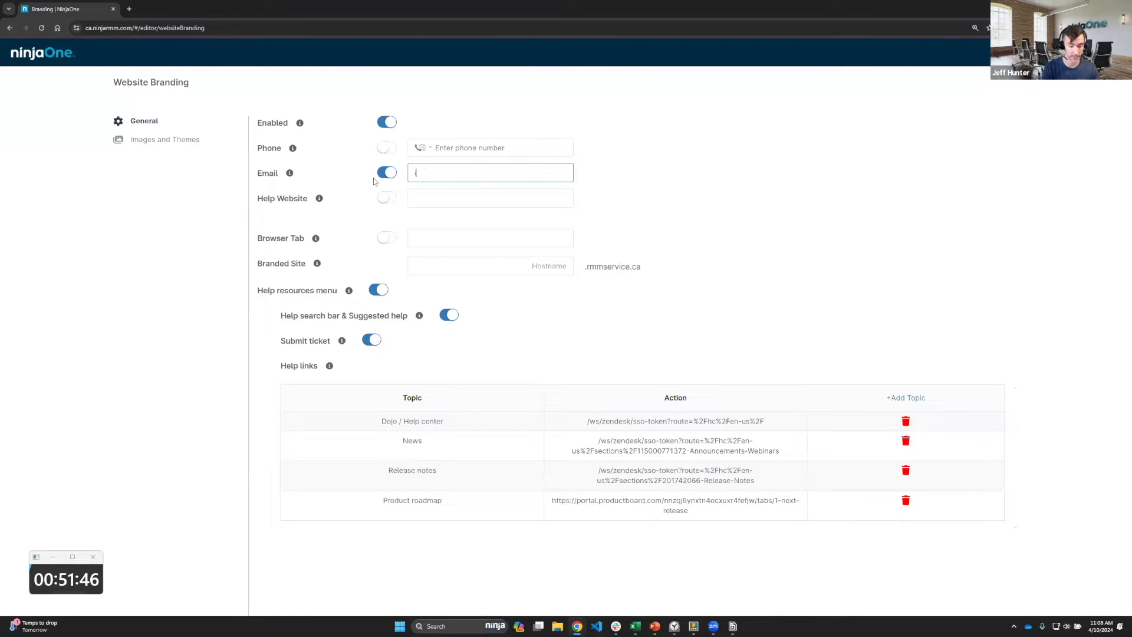
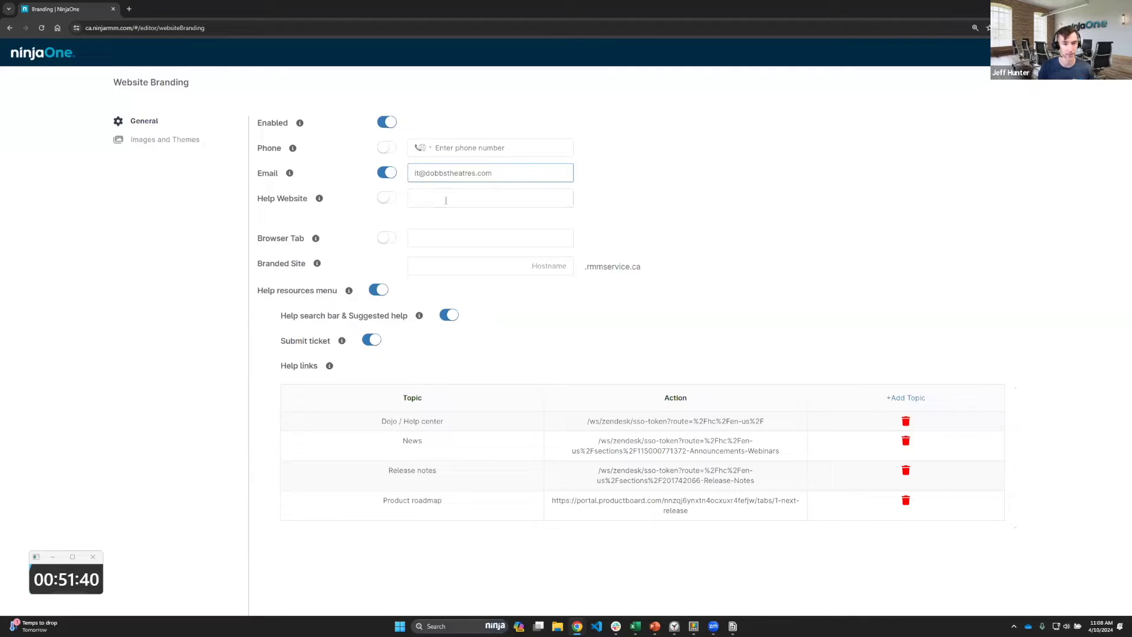
pyautogui.click(388, 201)
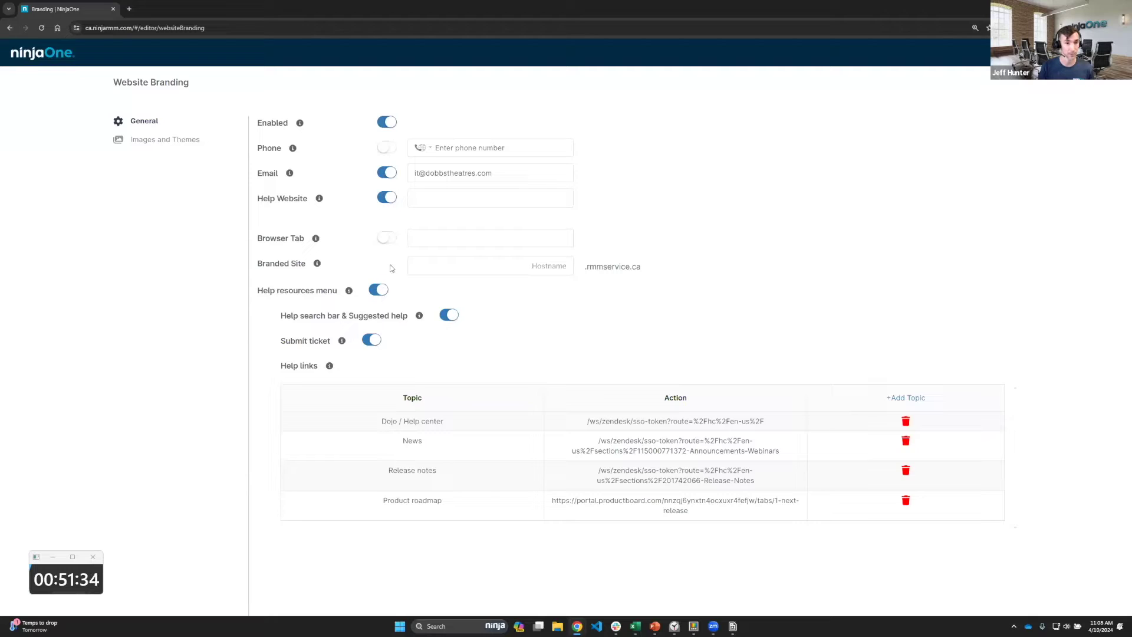
pyautogui.click(480, 261)
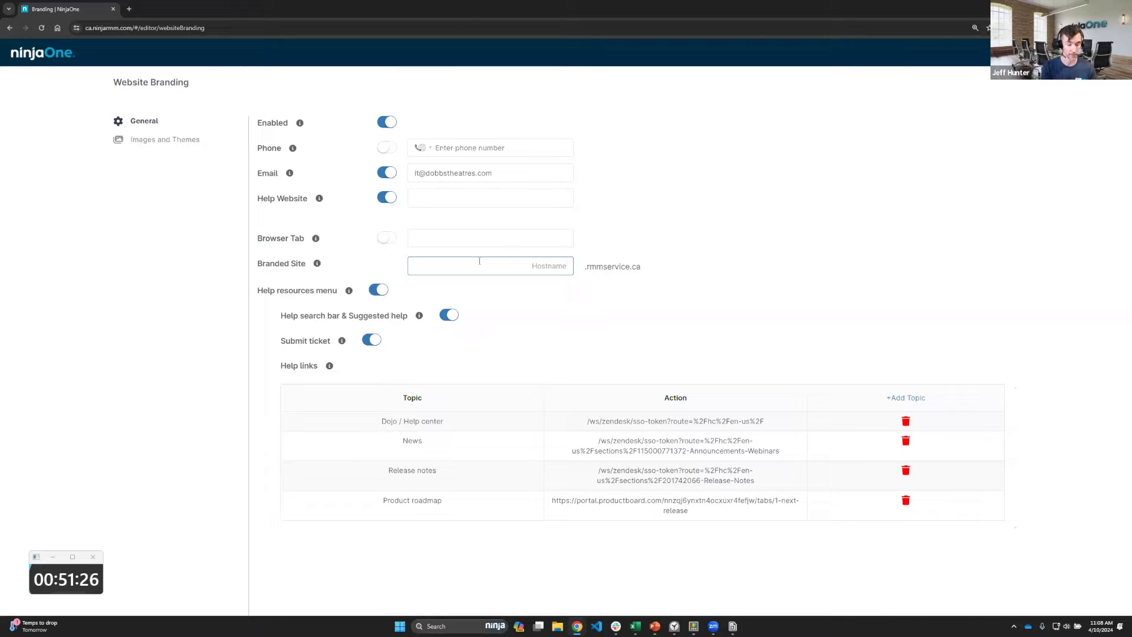
pyautogui.write('dobbstheatres')
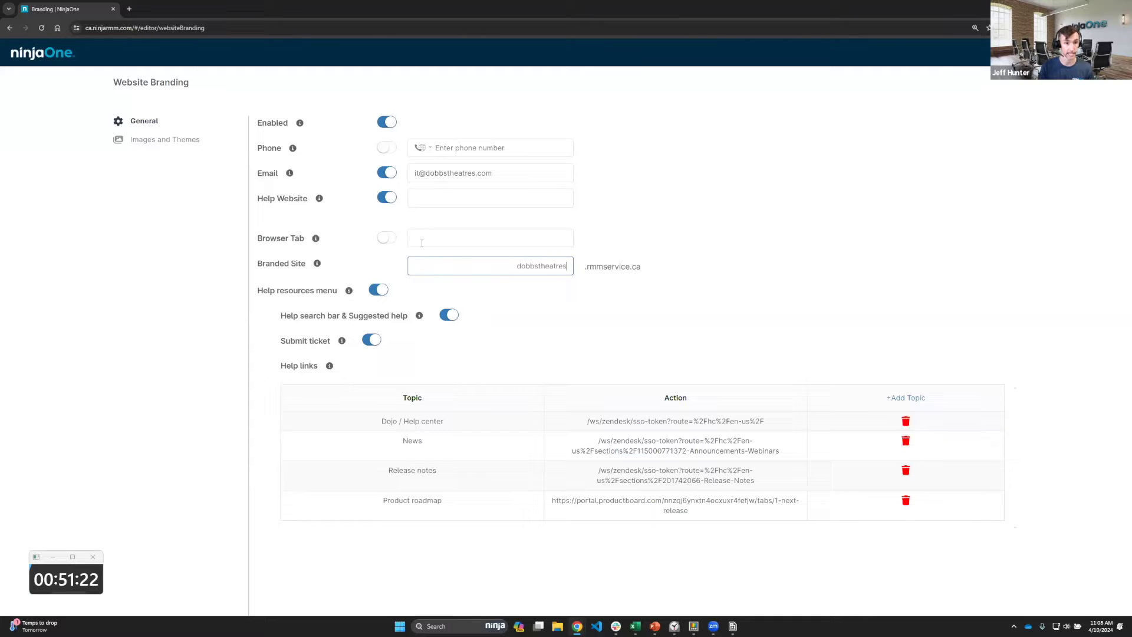
pyautogui.click(443, 231)
pyautogui.write('Dobbs')
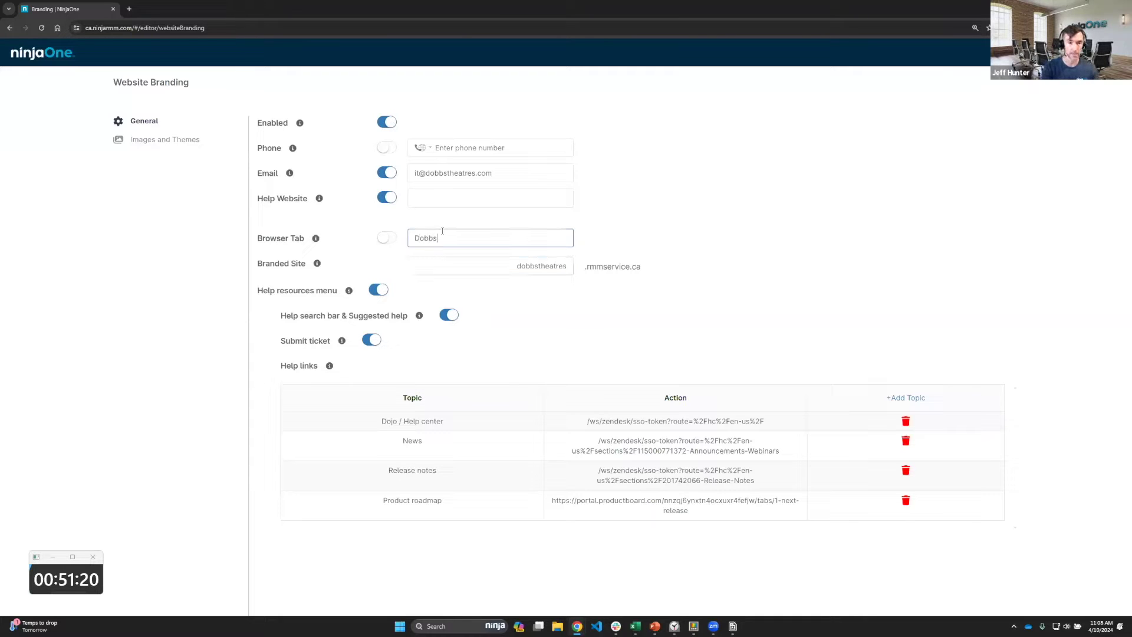
pyautogui.write(' Theatres IT')
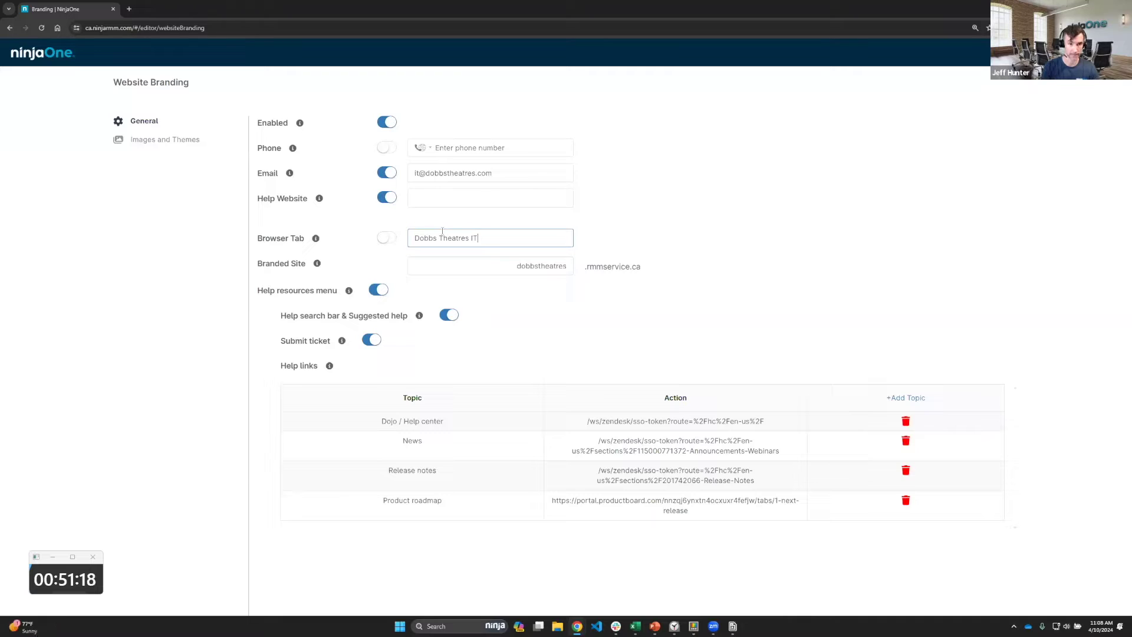
pyautogui.click(455, 194)
pyautogui.write('https:/')
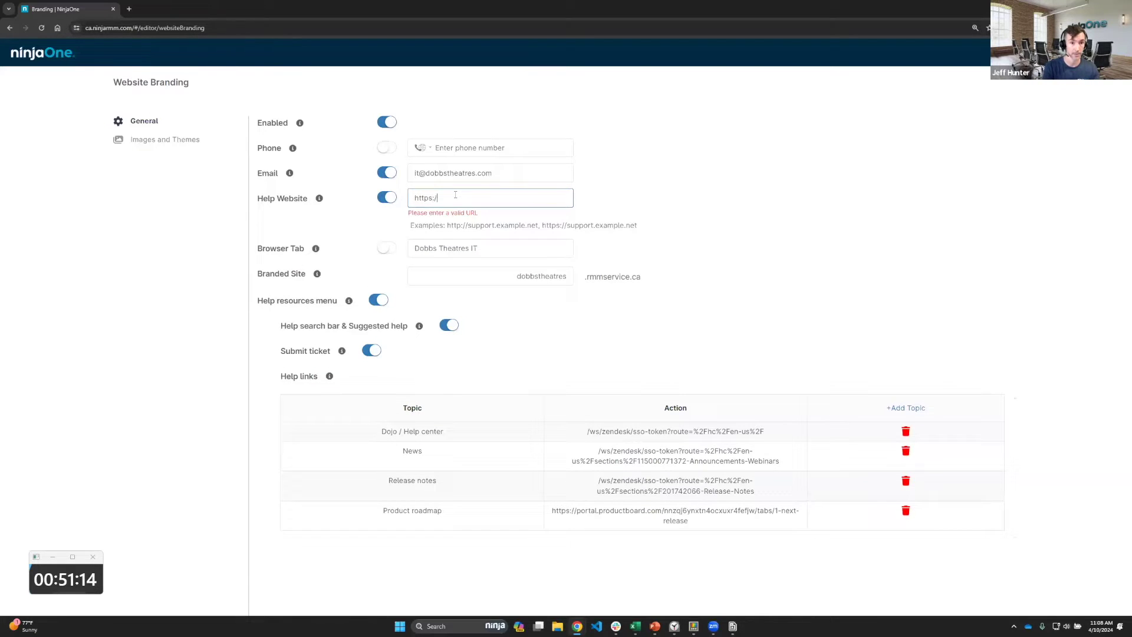
pyautogui.write('/dobb')
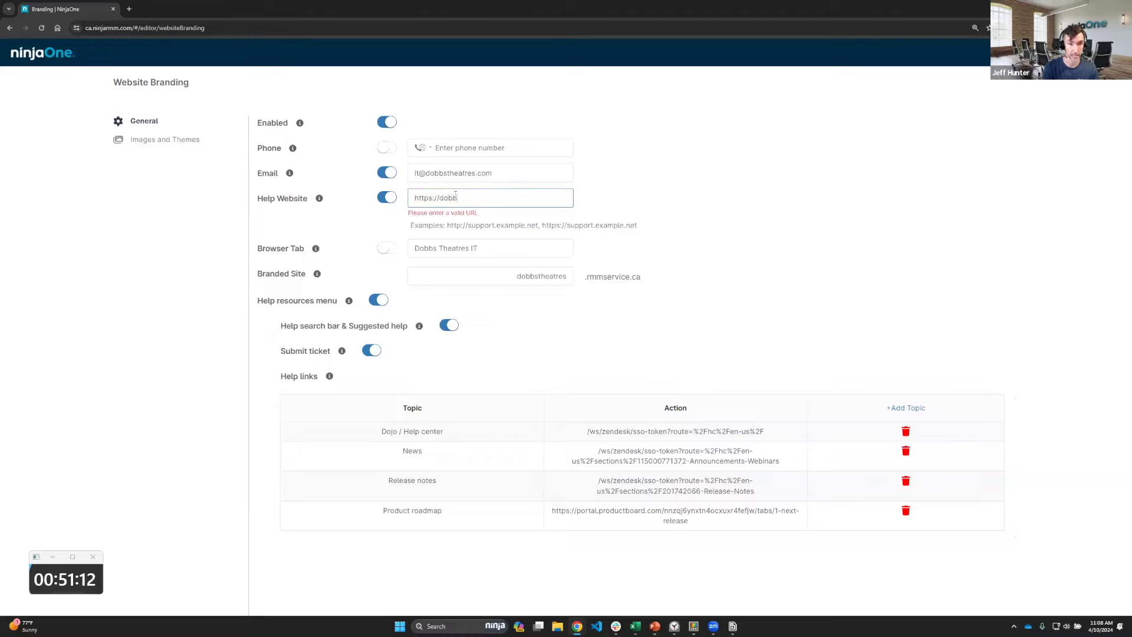
pyautogui.write('stheatres.rmmser')
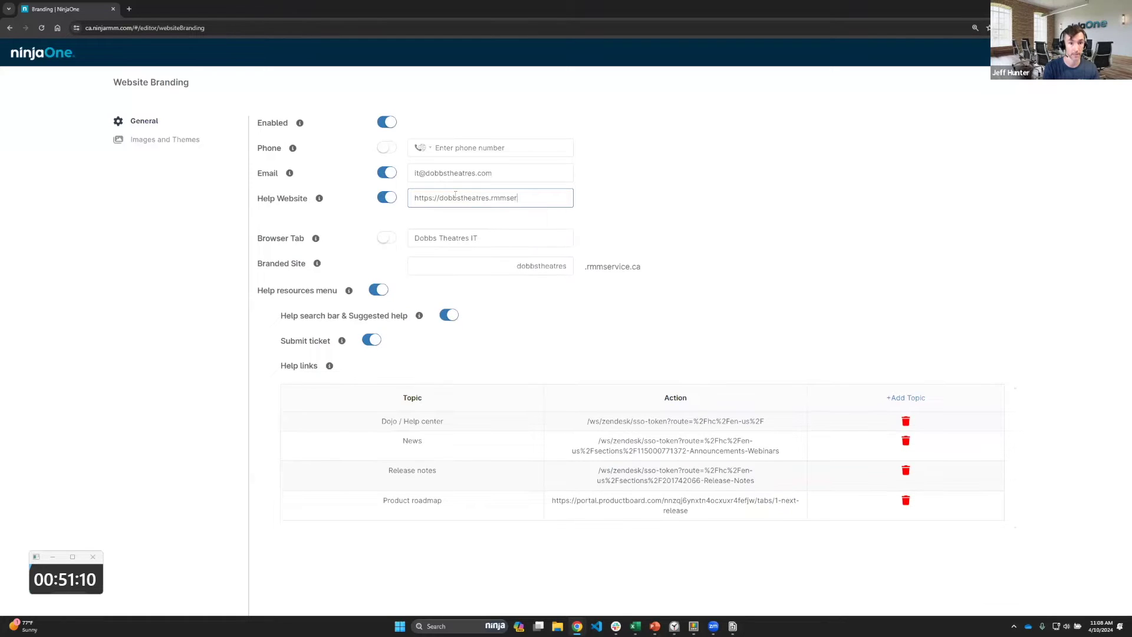
pyautogui.write('vice.ca')
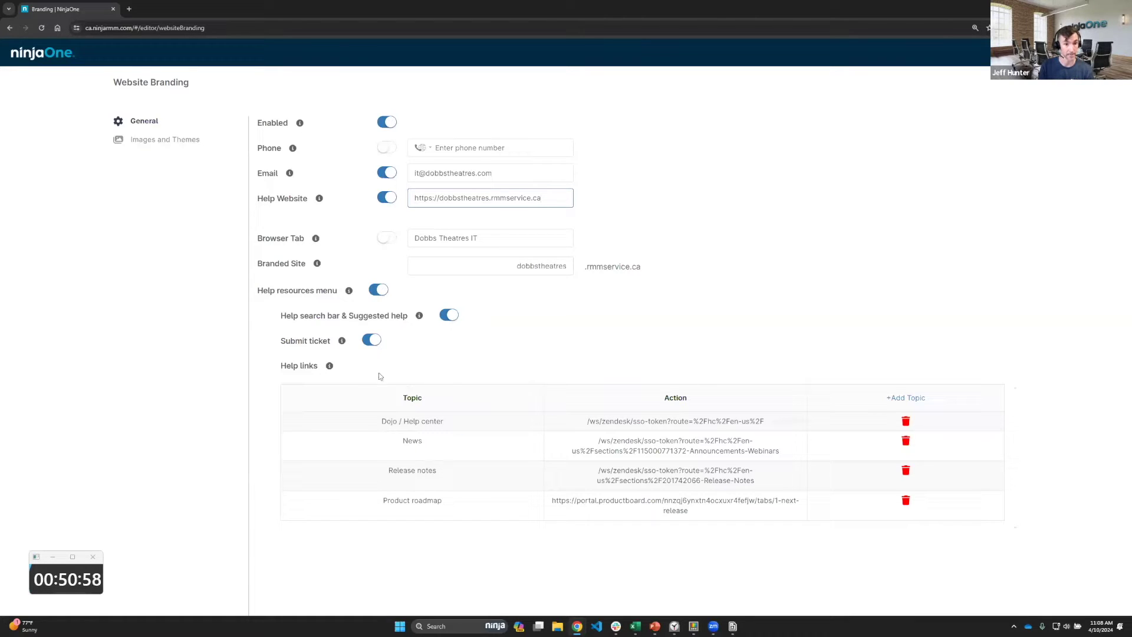
# Step: Turn off Submit ticket and Help search bar, and delete the Product roadmap and Release notes links
pyautogui.click(372, 341)
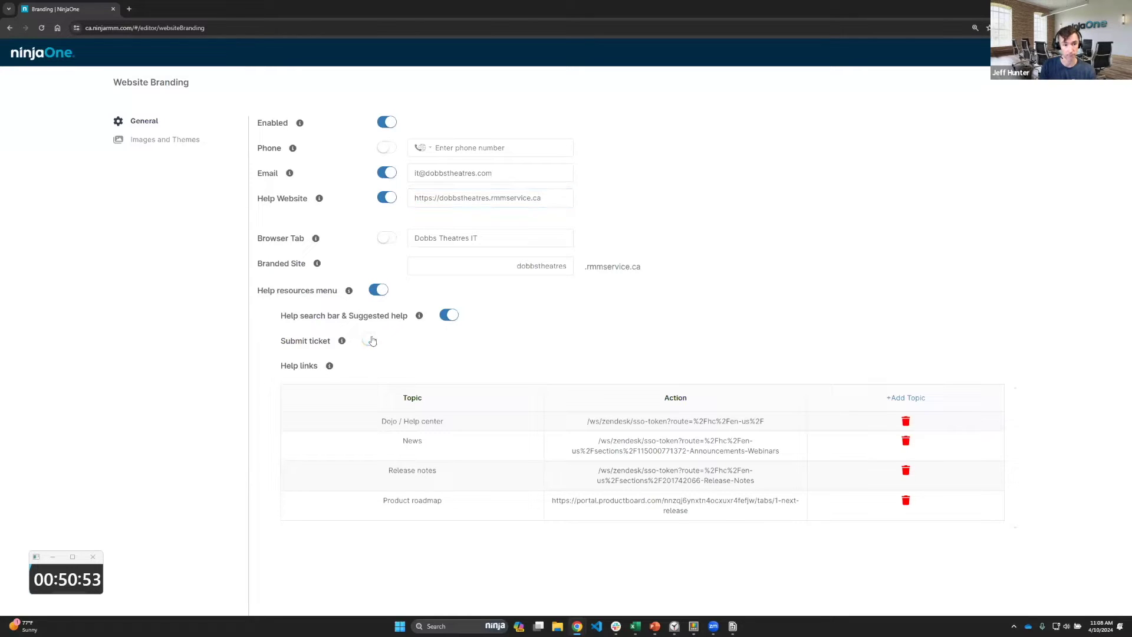
pyautogui.click(451, 317)
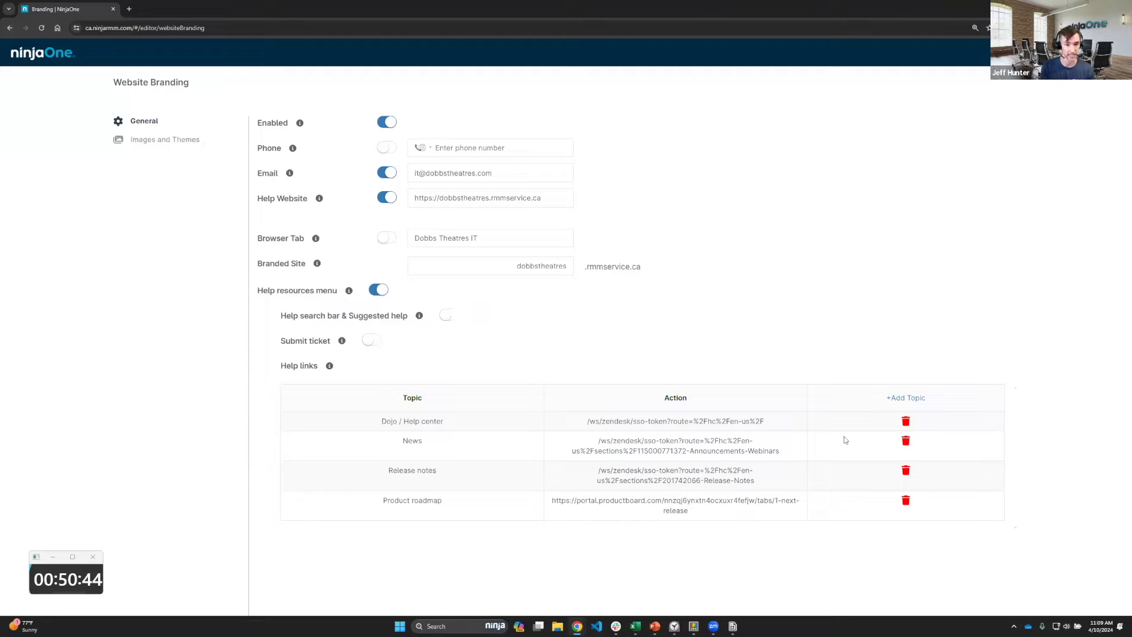
pyautogui.click(907, 501)
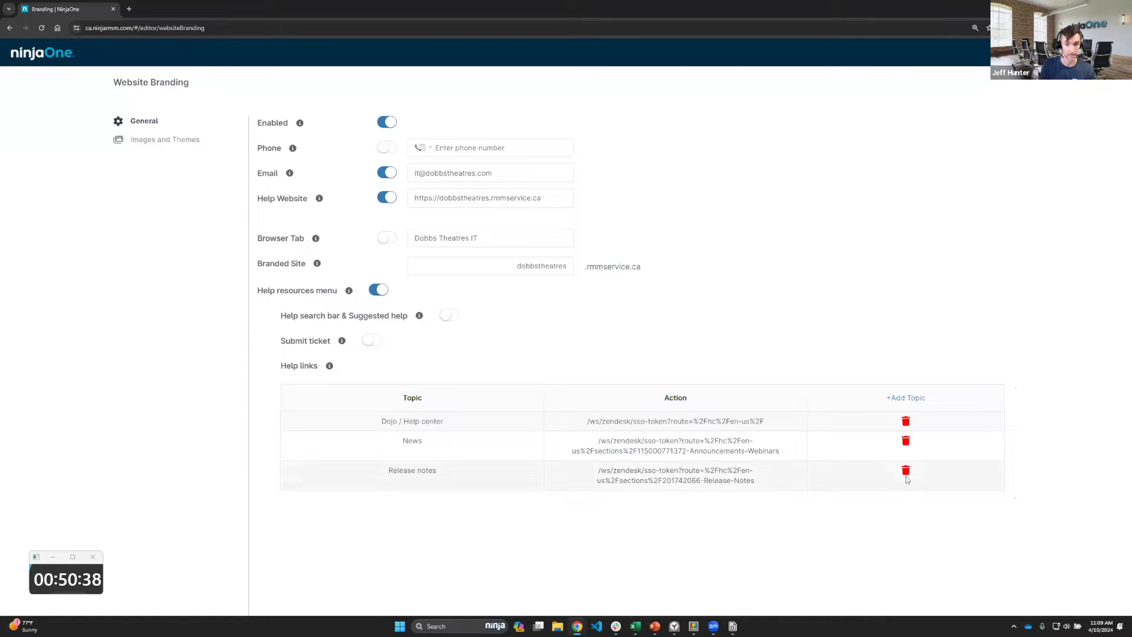
pyautogui.click(906, 473)
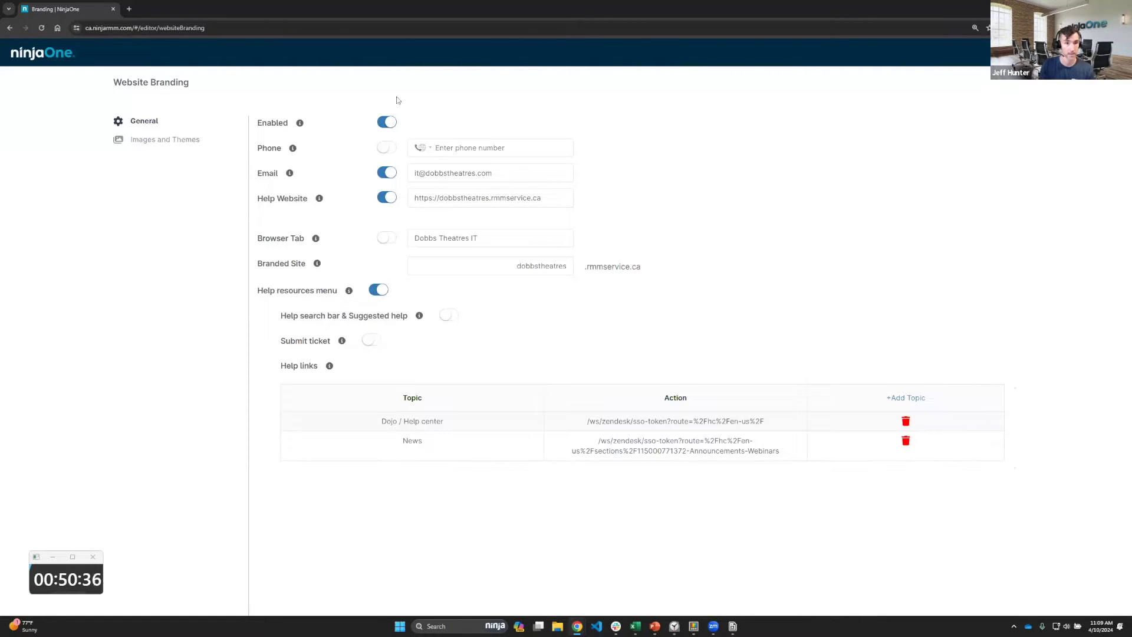
pyautogui.click(183, 140)
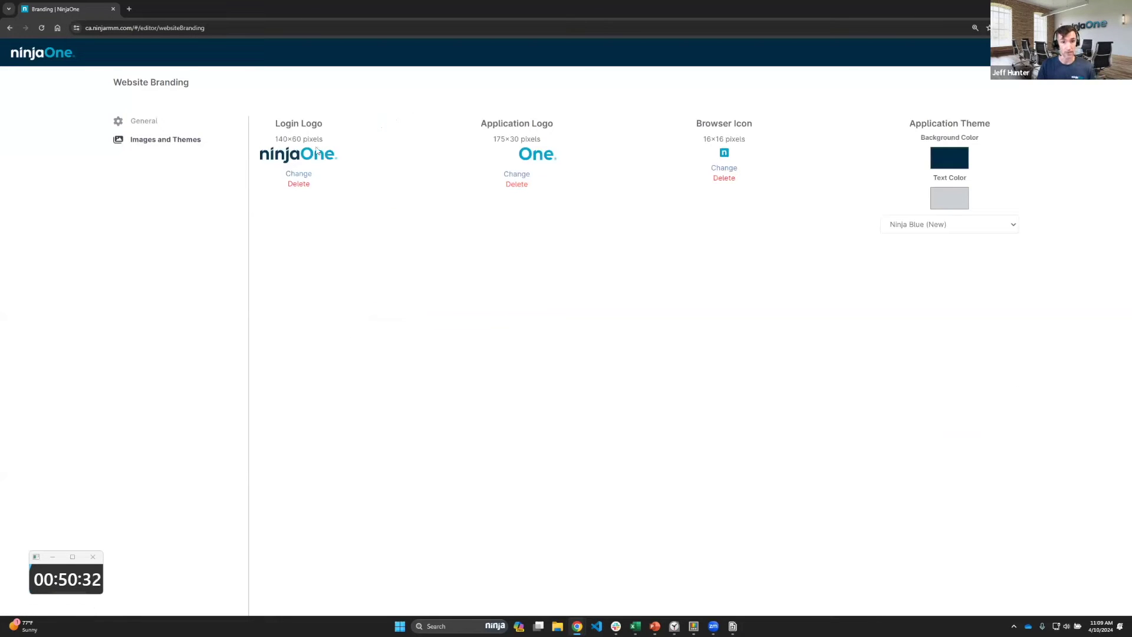
# Step: Set the login logo to the 'logo transparent small 140x60' image from the Logos folder
pyautogui.click(308, 178)
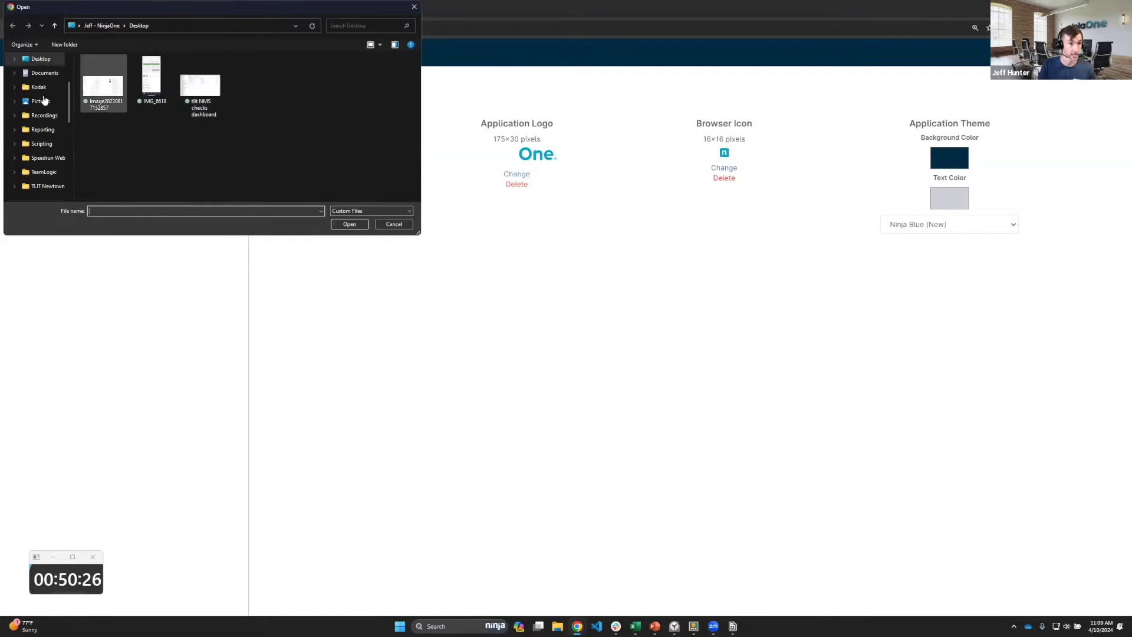
pyautogui.click(46, 158)
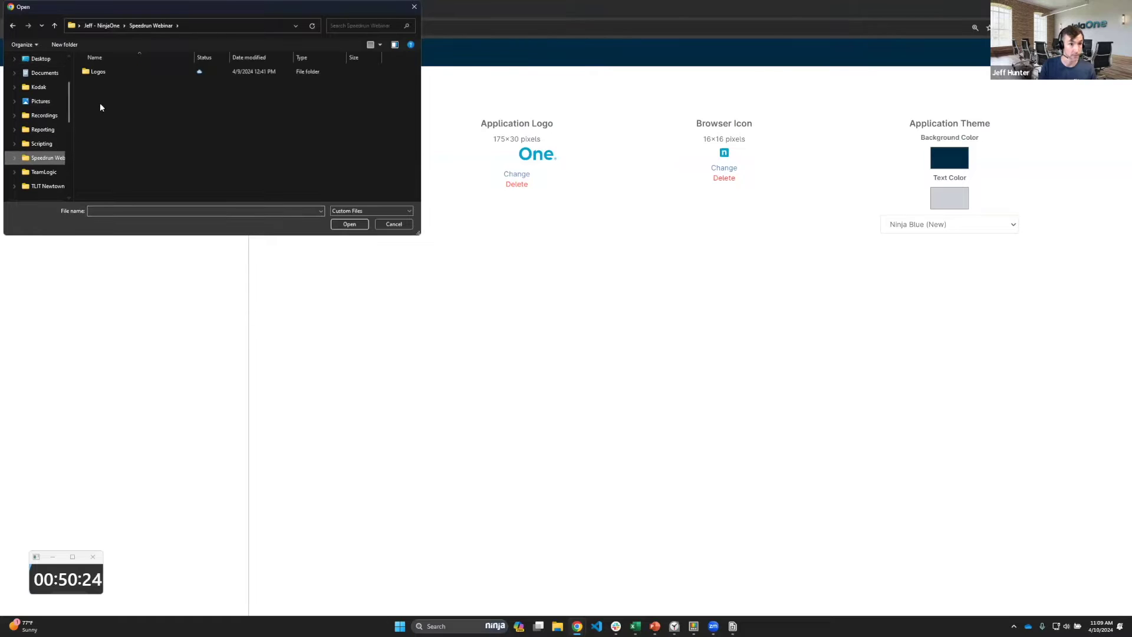
pyautogui.doubleClick(98, 72)
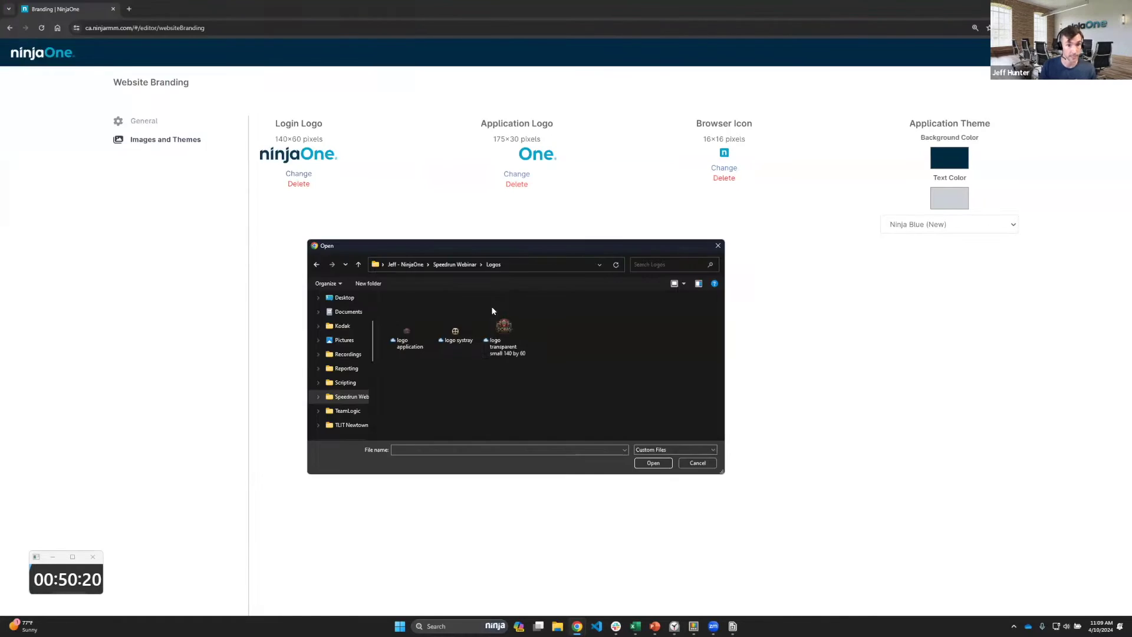
pyautogui.doubleClick(505, 341)
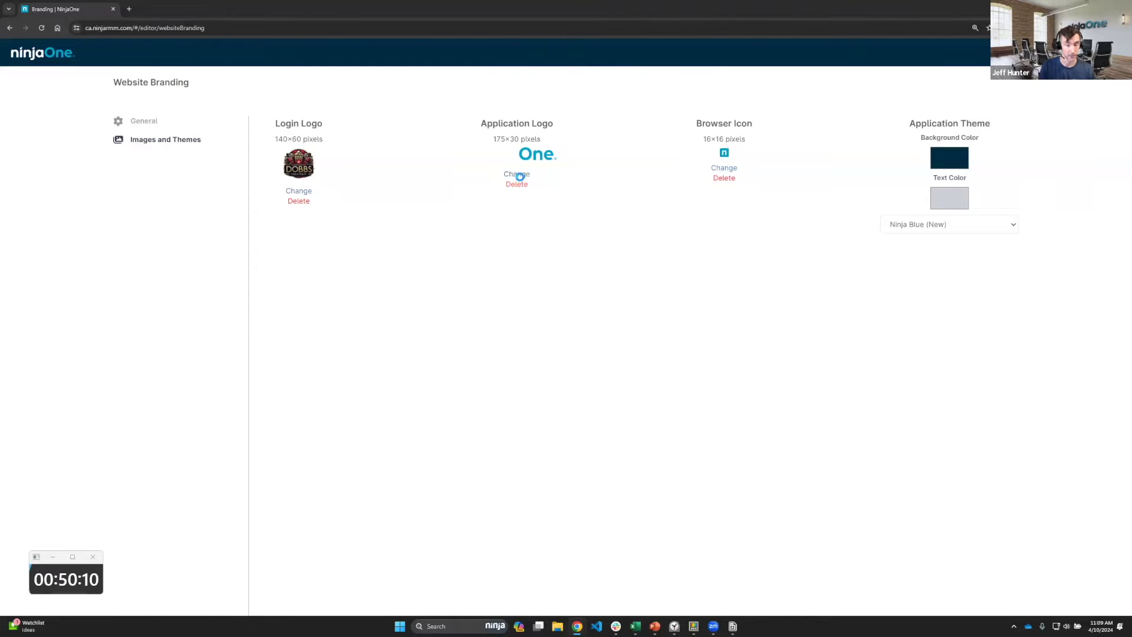
# Step: Use 'logo application' as application logo and 'logo systray' as browser icon, keeping Ninja Blue (New)
pyautogui.click(519, 179)
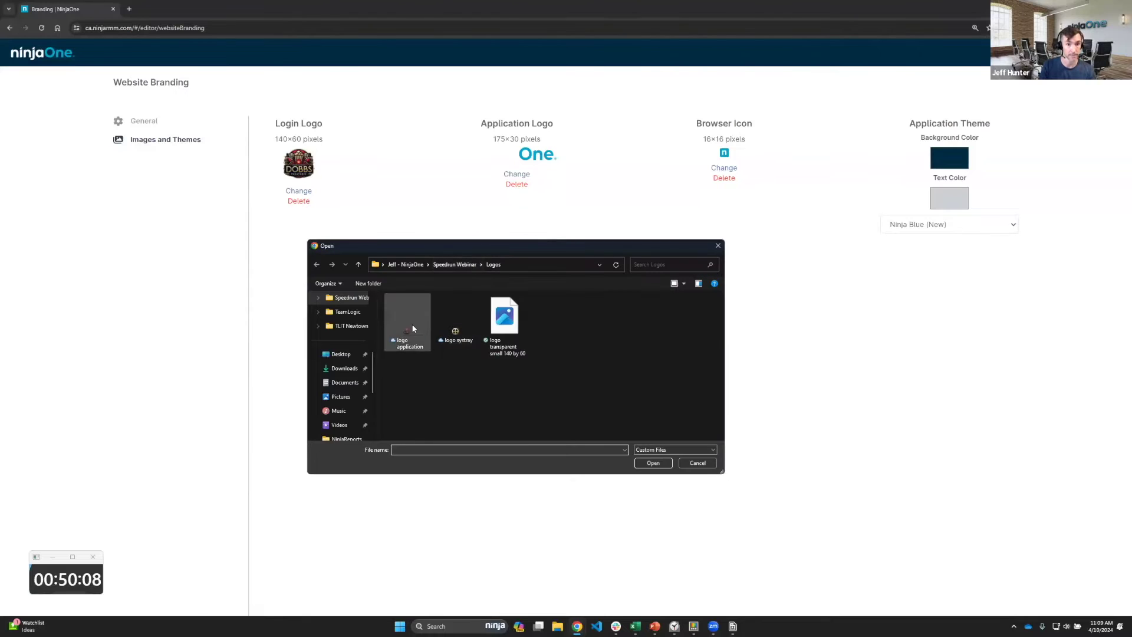
pyautogui.doubleClick(414, 328)
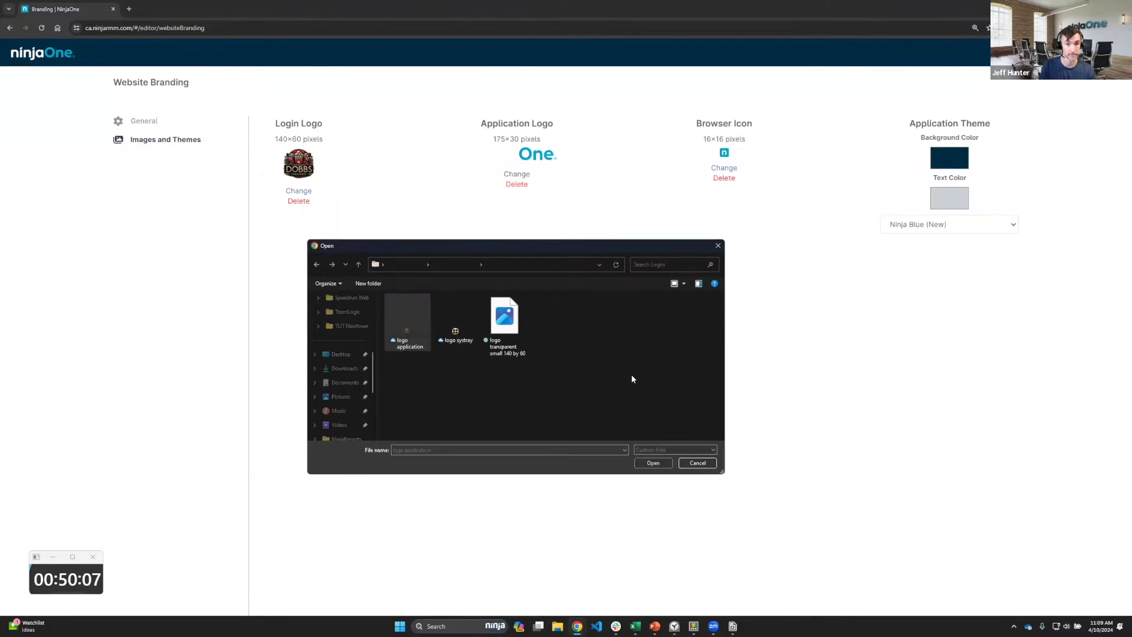
pyautogui.click(715, 168)
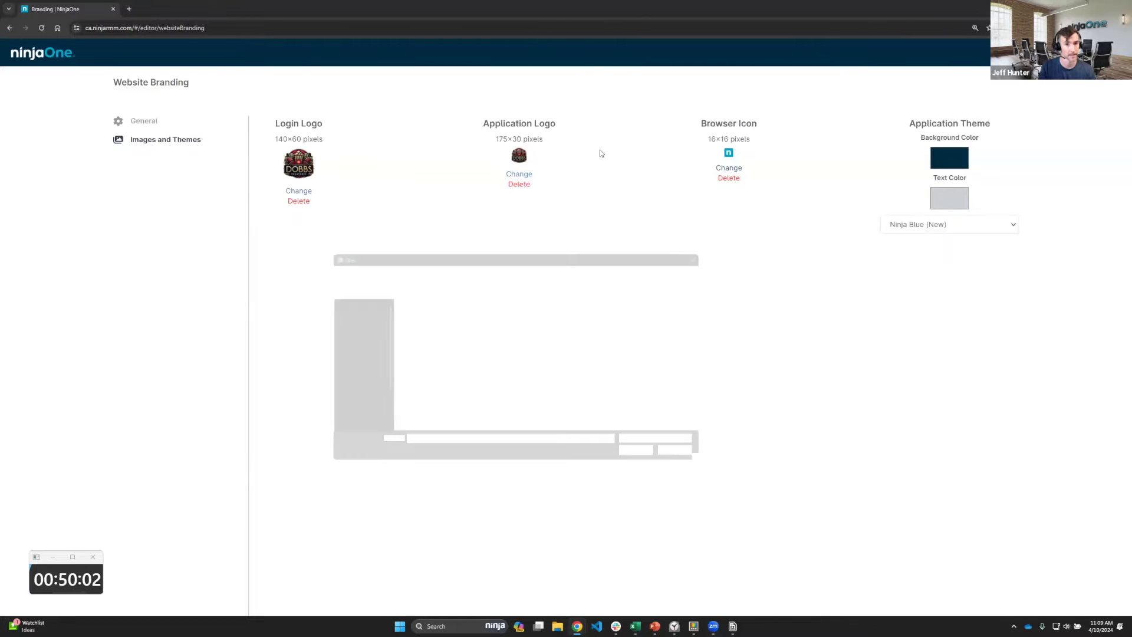
pyautogui.click(454, 325)
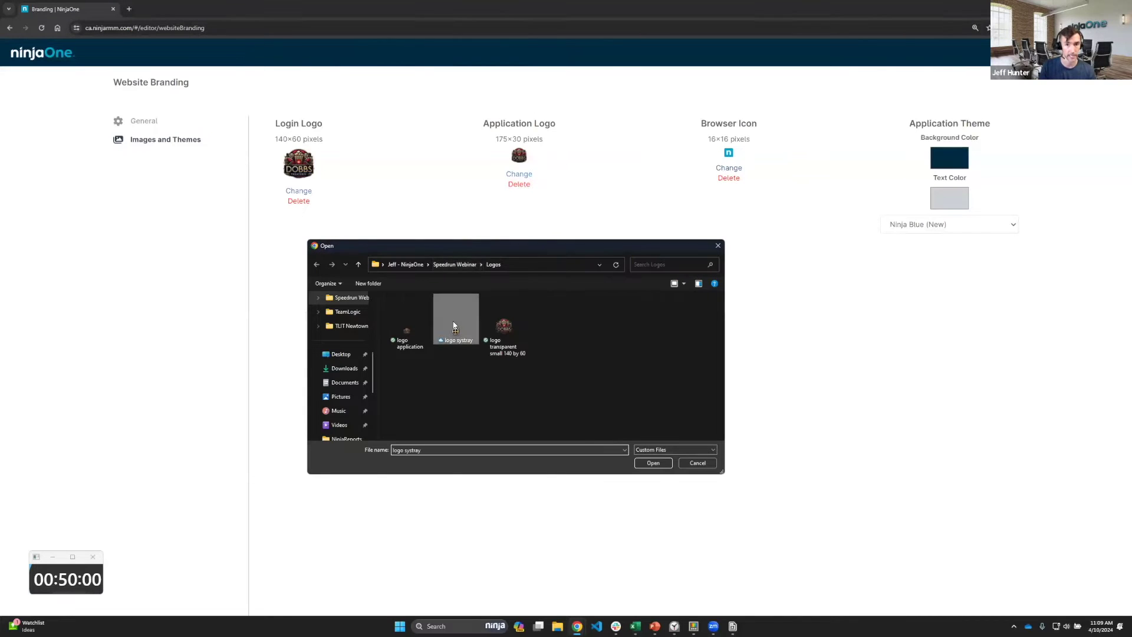
pyautogui.doubleClick(454, 325)
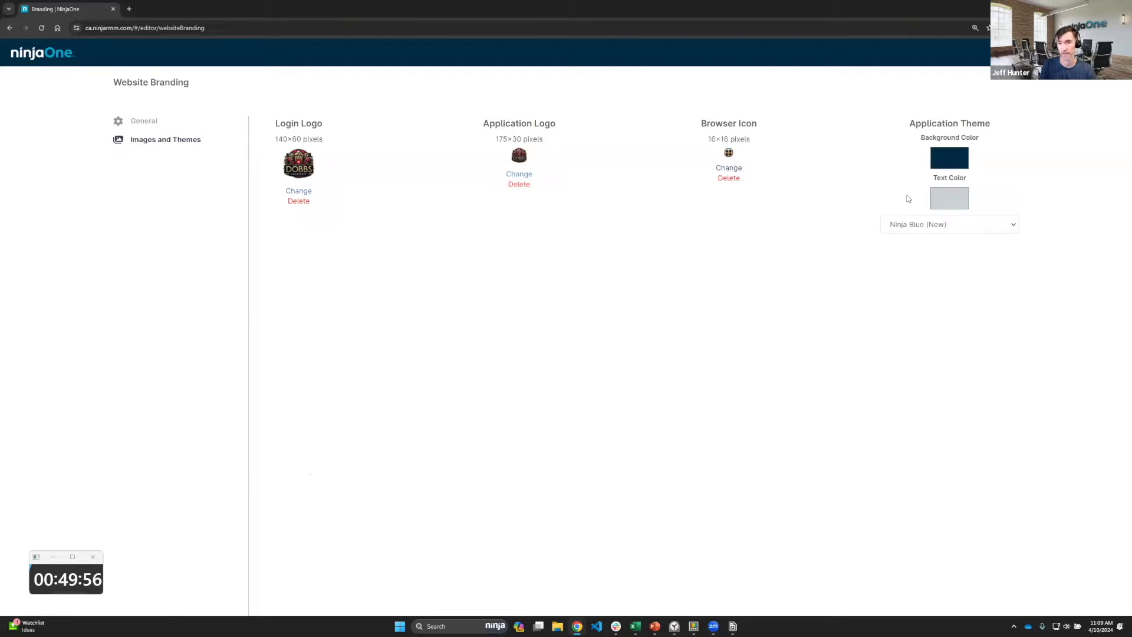
pyautogui.click(945, 224)
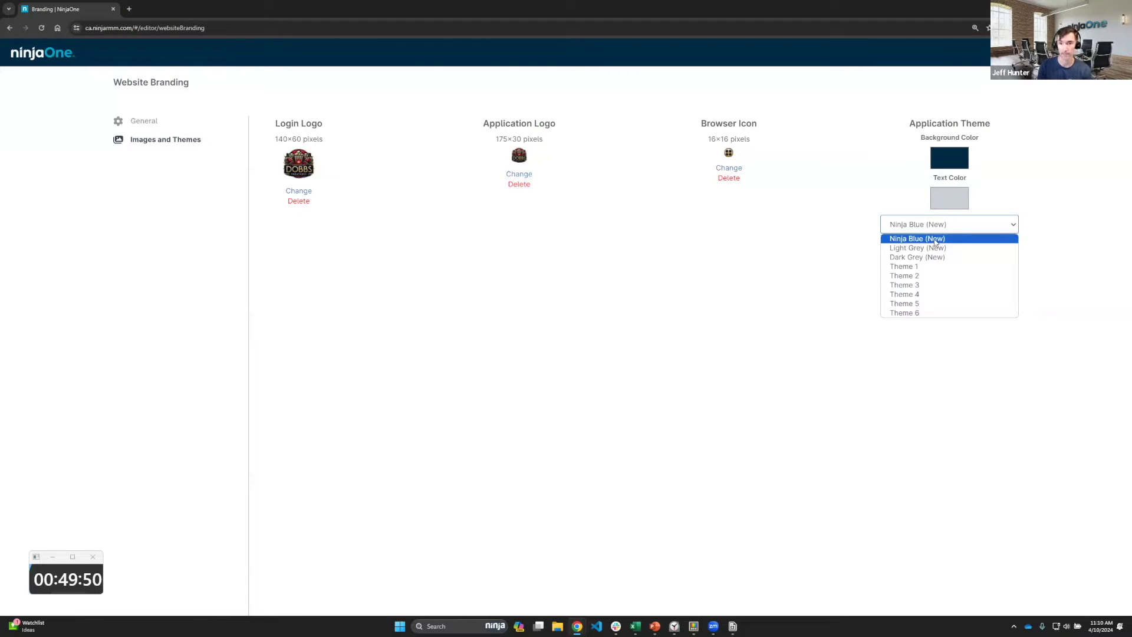
pyautogui.click(936, 241)
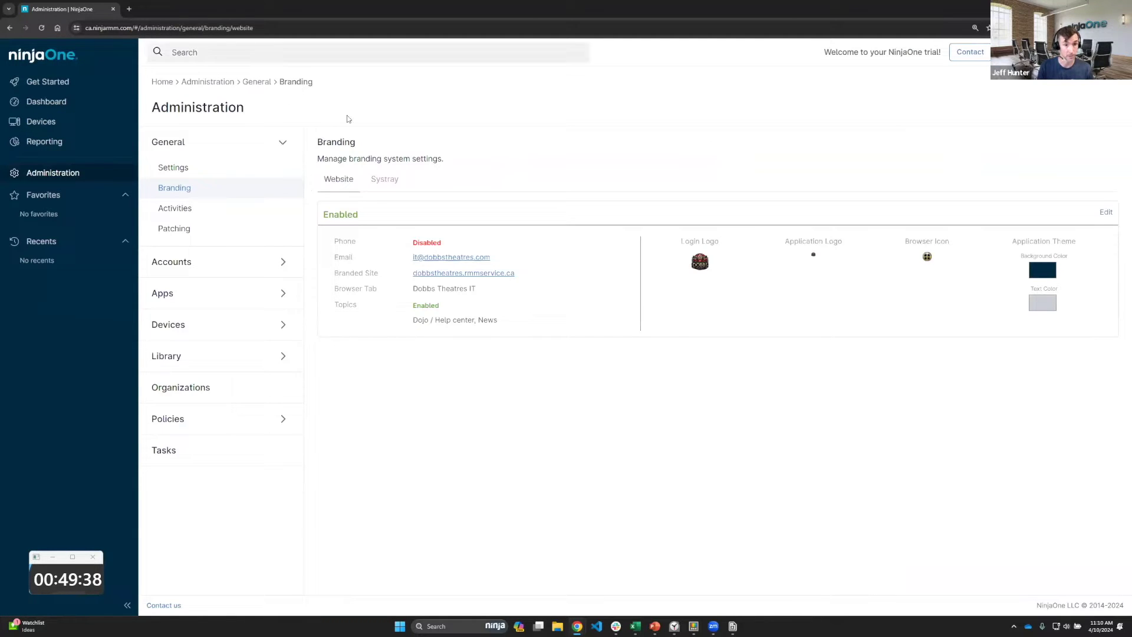
# Step: Check the empty Systray branding list, then go to Administration Apps > Installed
pyautogui.click(382, 183)
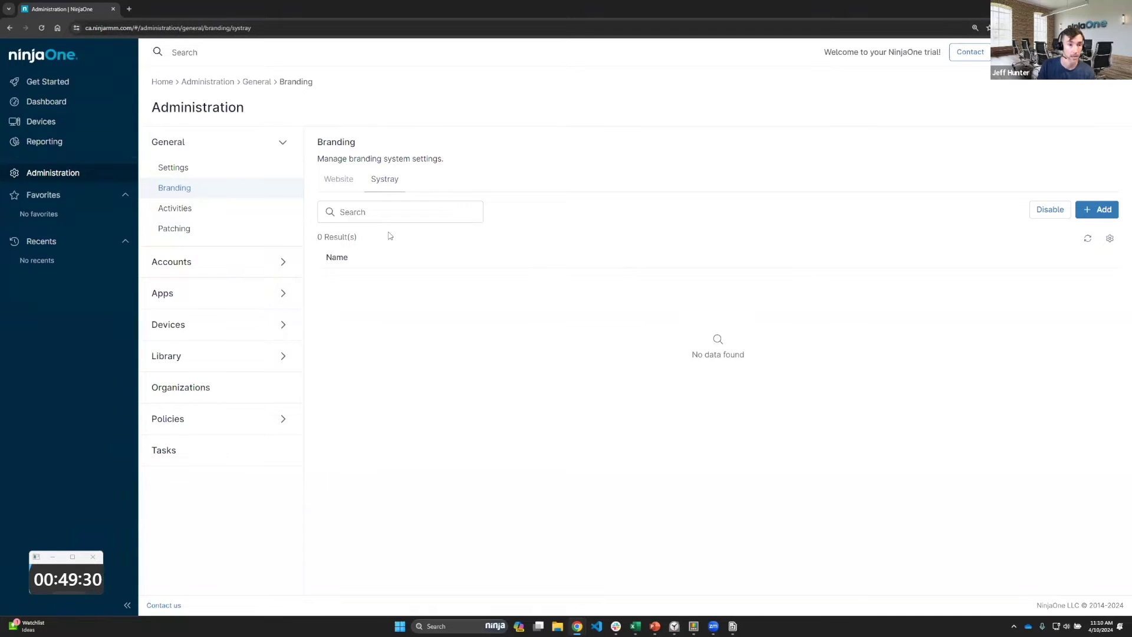
pyautogui.click(191, 295)
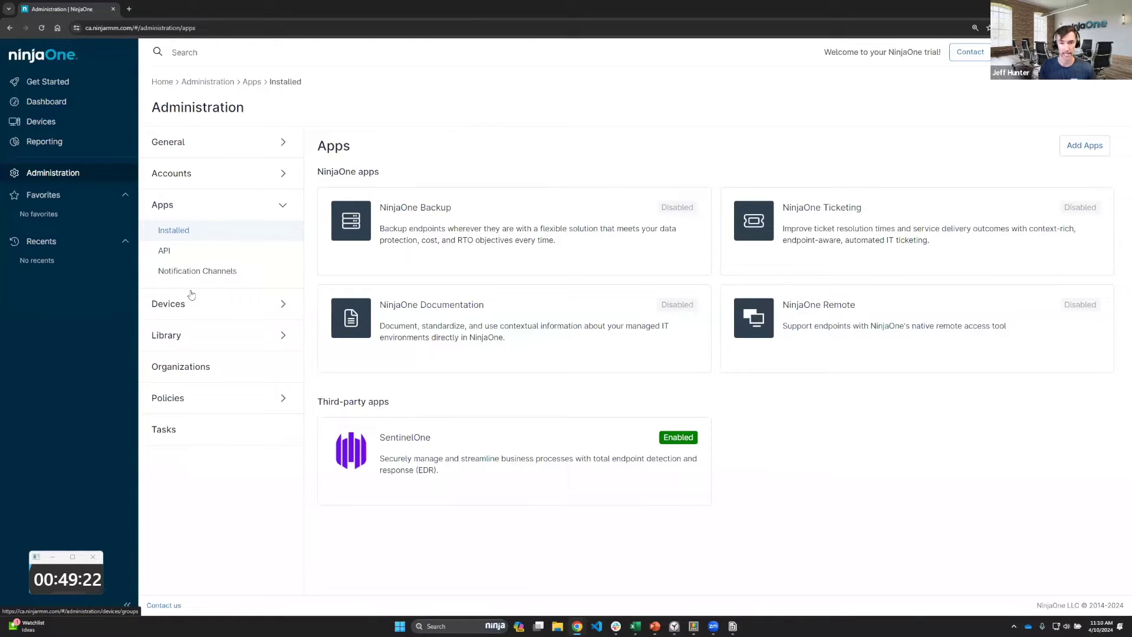
# Step: Enable NinjaOne Remote and set the default player session timeout to 15 minutes with no action on close
pyautogui.click(819, 301)
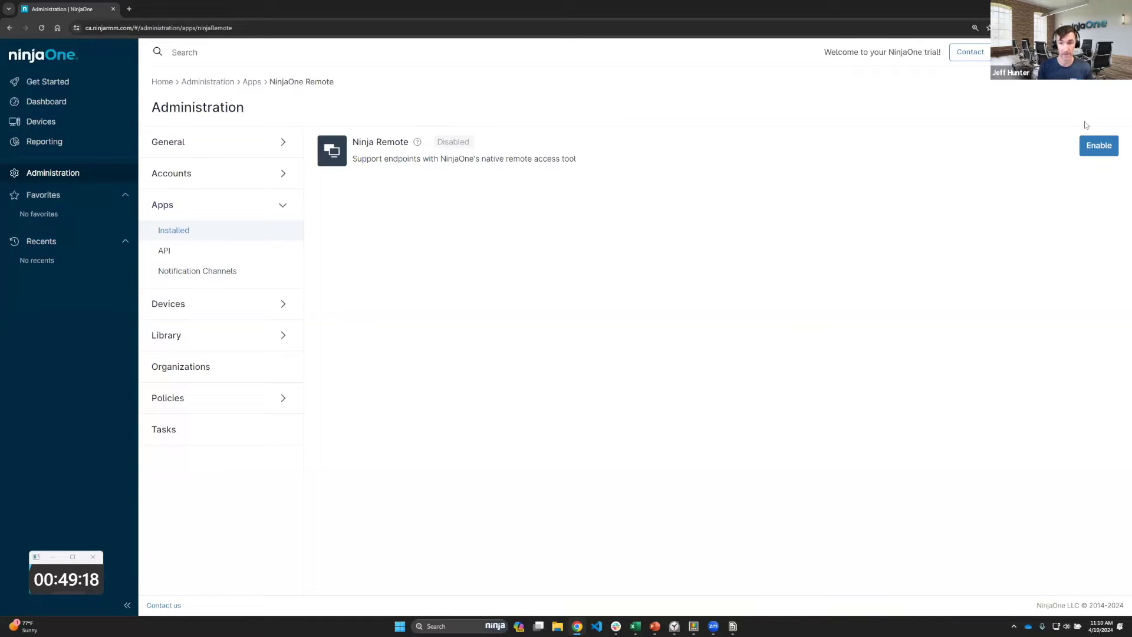
pyautogui.click(1092, 144)
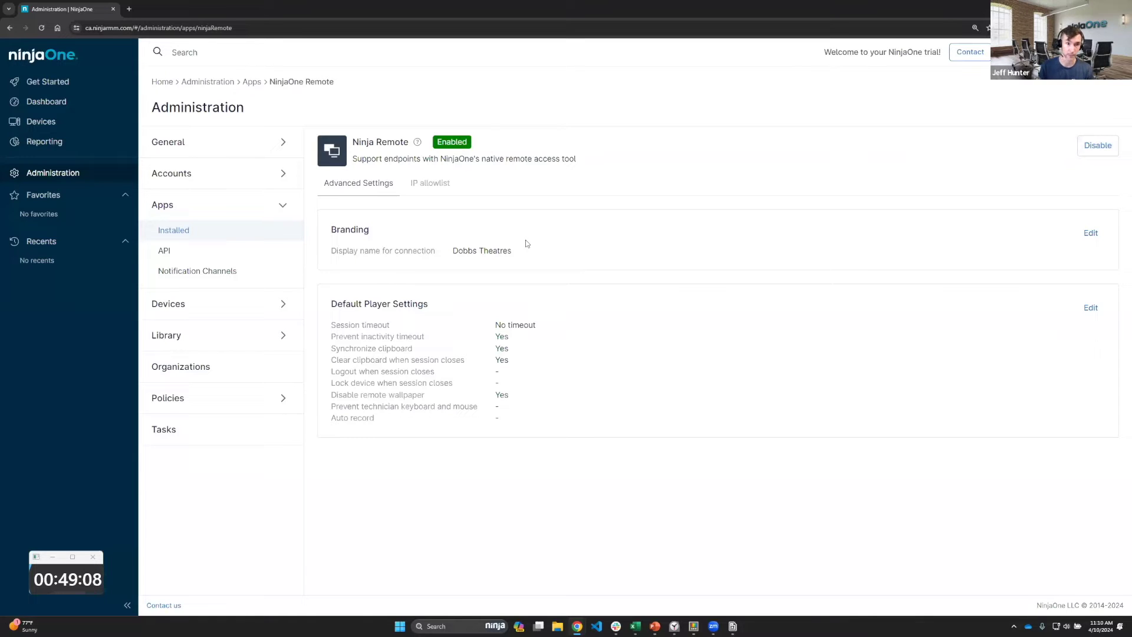
pyautogui.click(1091, 308)
pyautogui.click(489, 257)
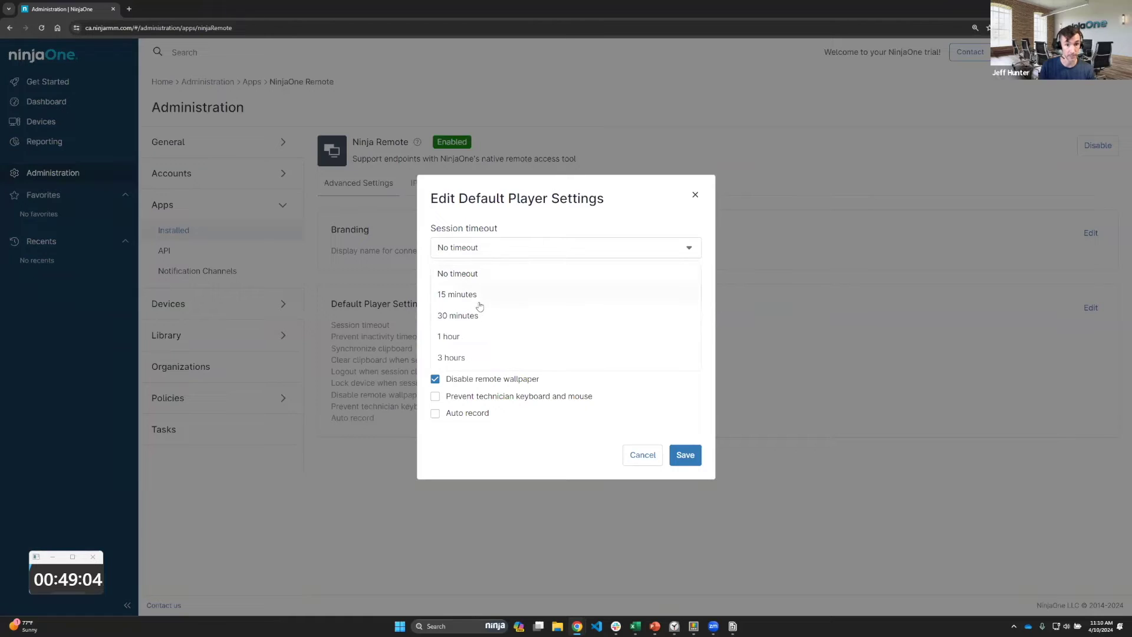
pyautogui.click(477, 295)
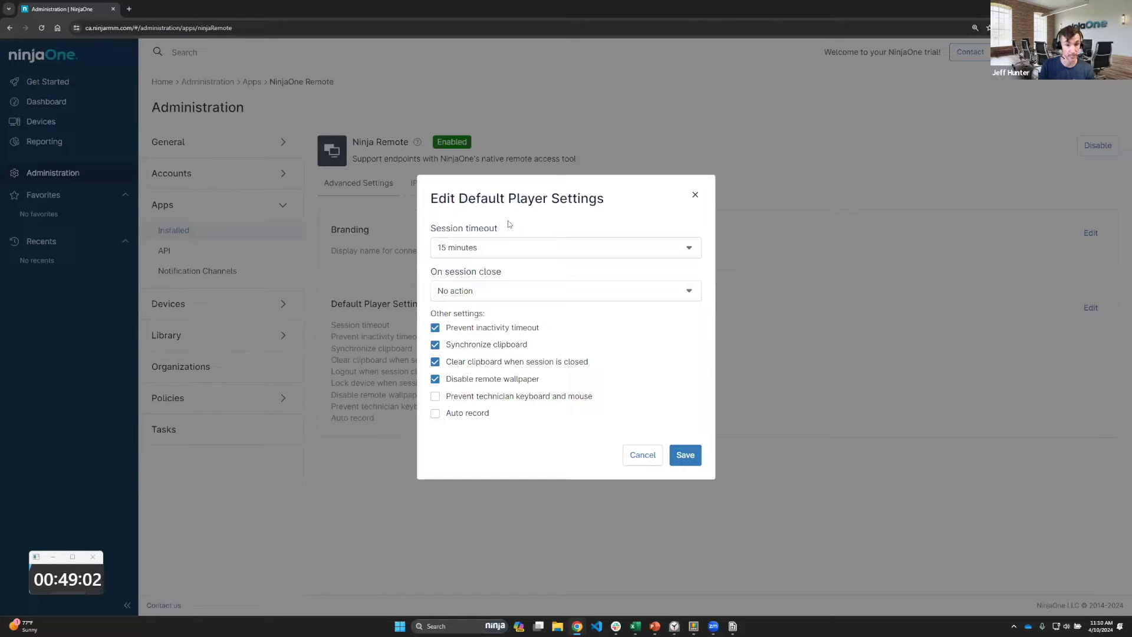
pyautogui.click(495, 294)
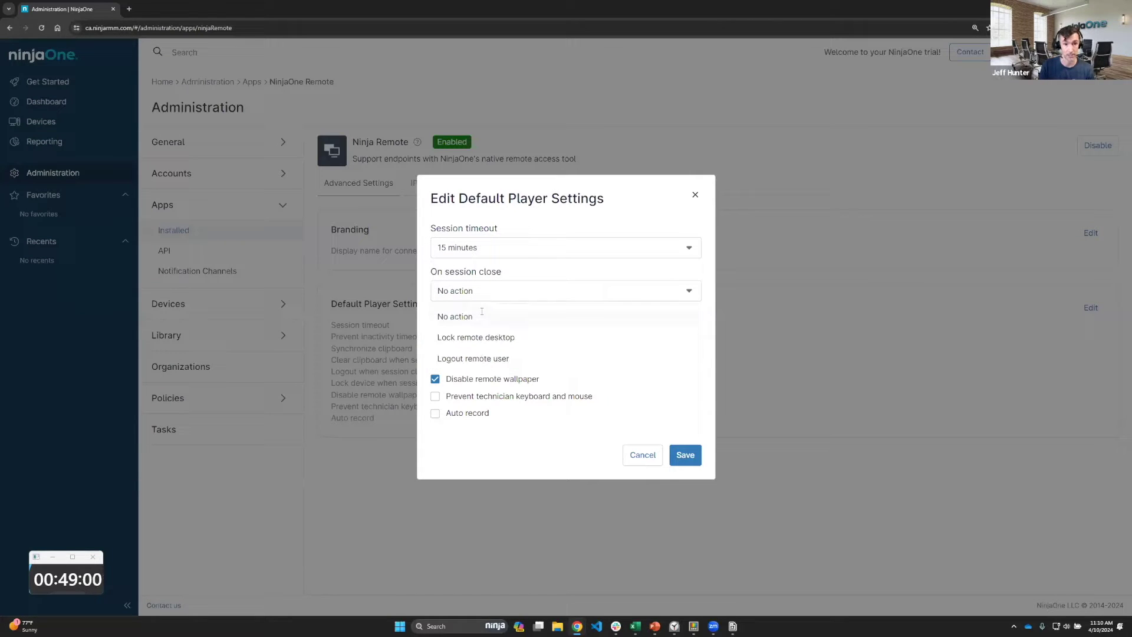
pyautogui.click(482, 311)
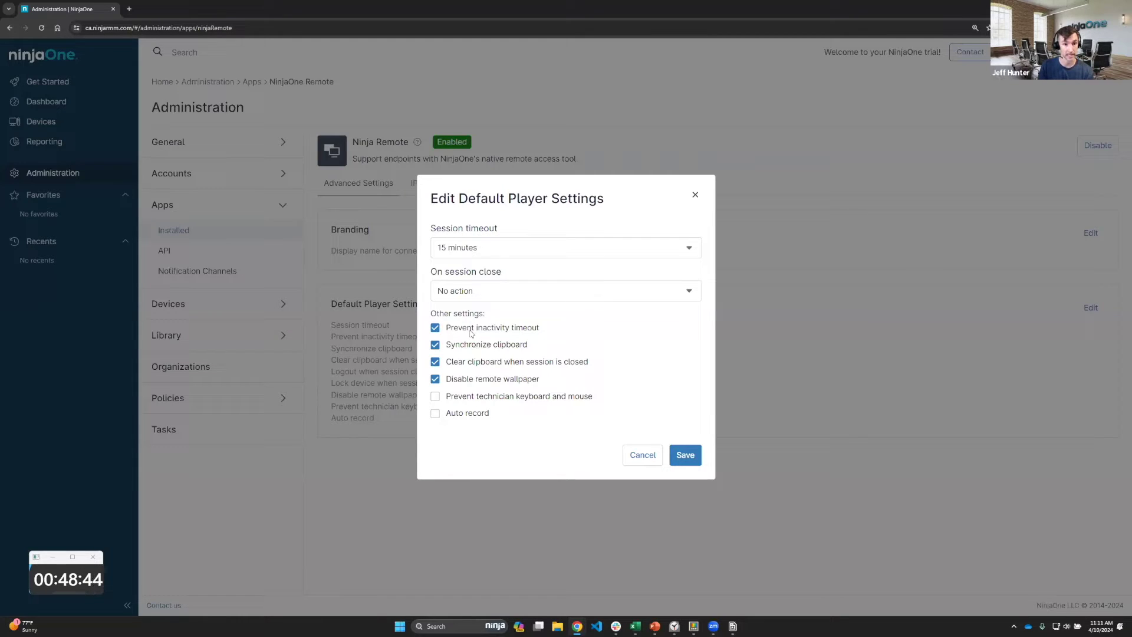
# Step: Clear the prevent-inactivity-timeout option, save the player defaults, and return to installed apps
pyautogui.click(436, 328)
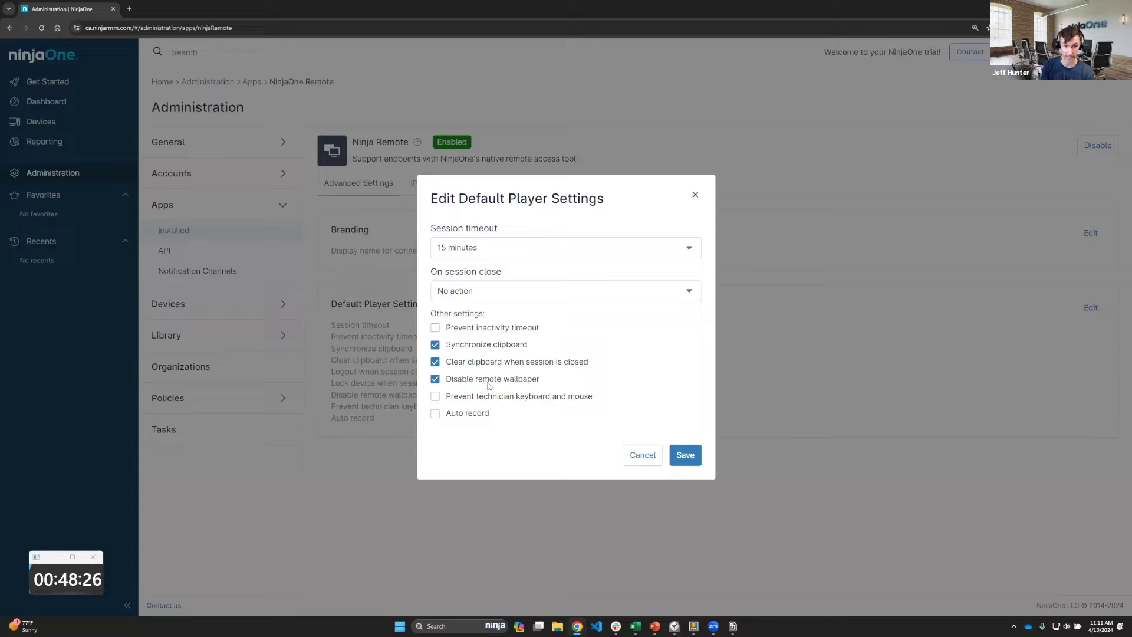
pyautogui.click(689, 449)
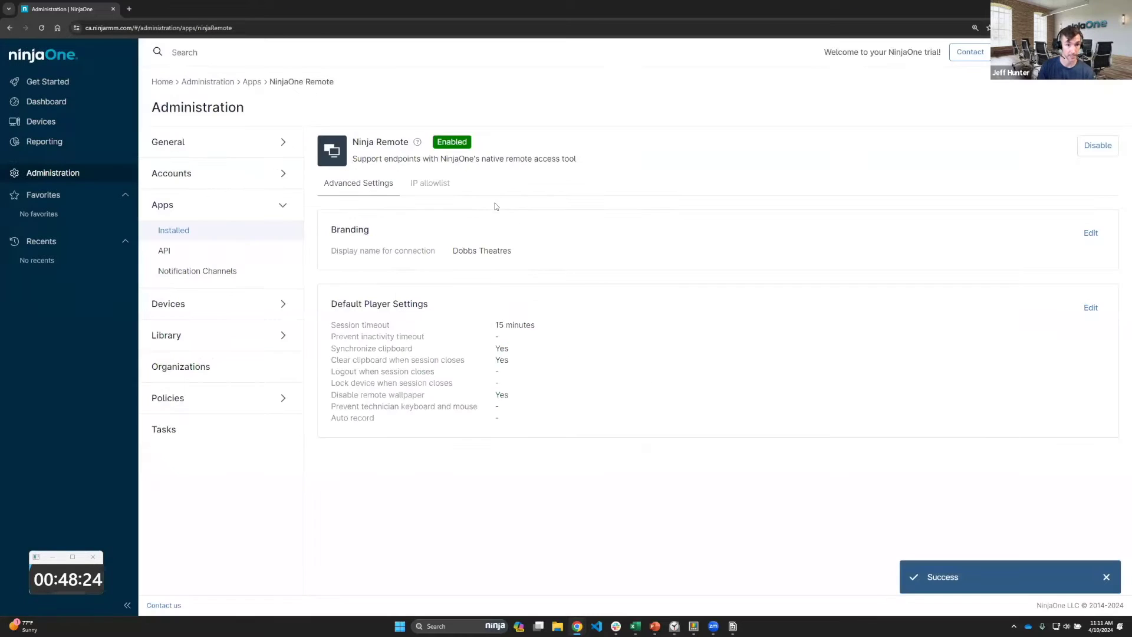
pyautogui.click(219, 229)
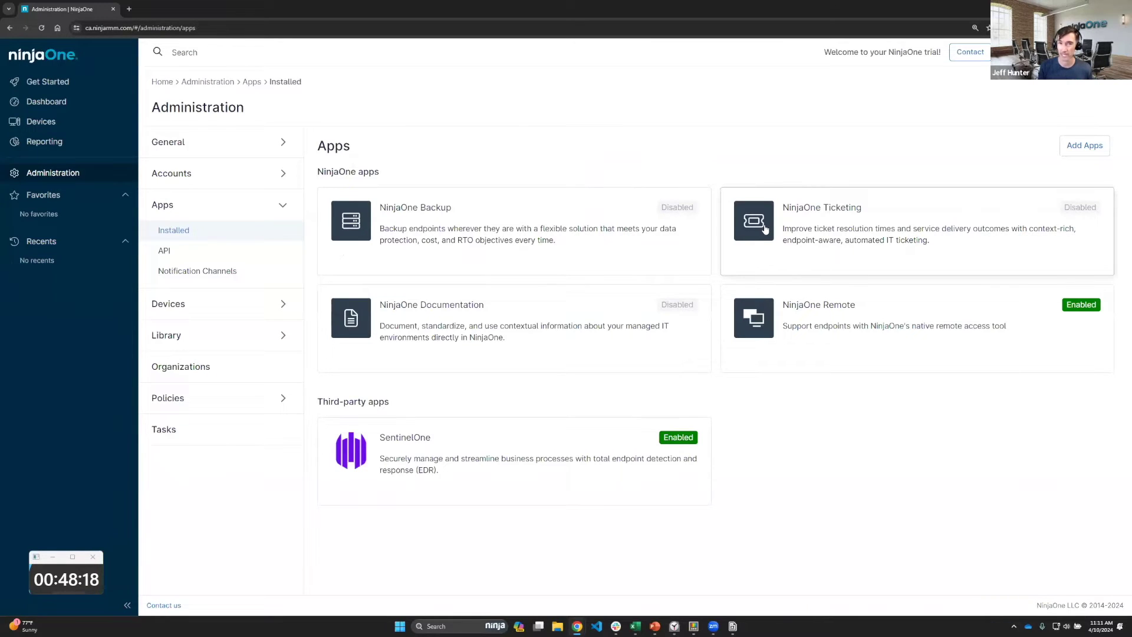
# Step: Enable NinjaOne Ticketing with email domain dobbstheatres, then open the NinjaOne Backup app page
pyautogui.click(765, 229)
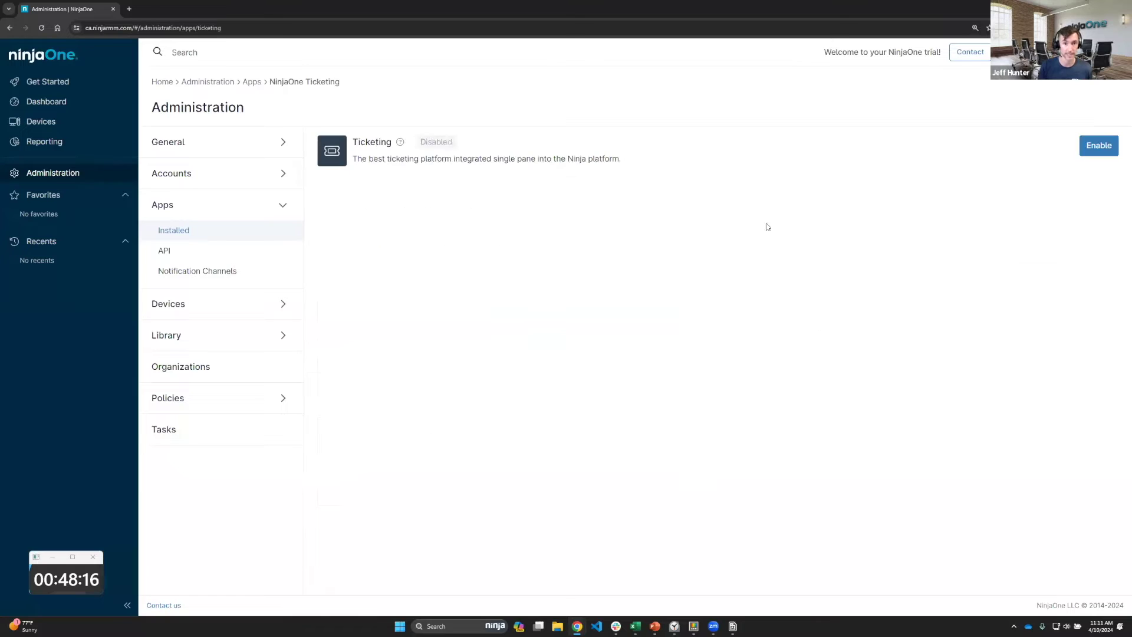
pyautogui.click(1098, 151)
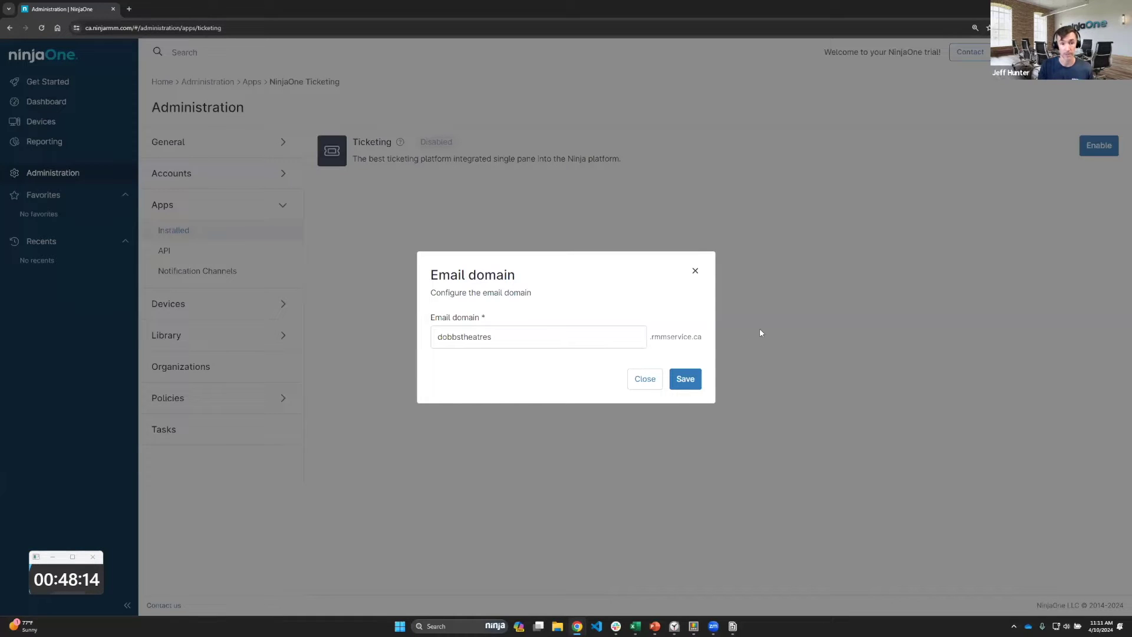
pyautogui.click(686, 383)
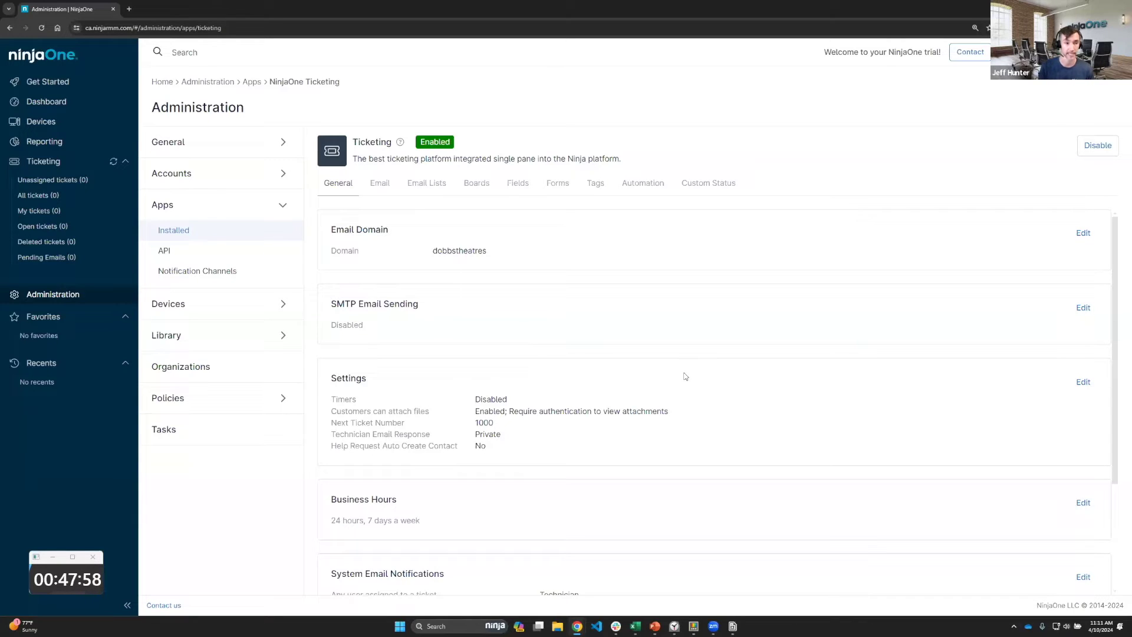
pyautogui.click(234, 230)
pyautogui.click(474, 246)
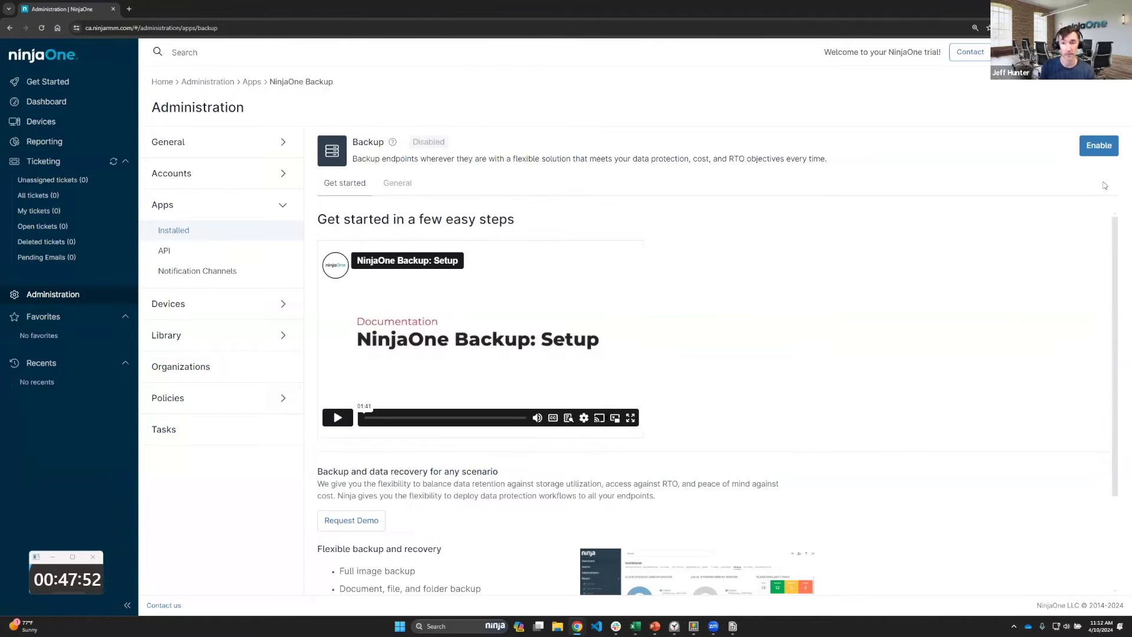
# Step: Enable Backup with File/Folder and Image backups to the Canada (Central) bucket, then return to Installed apps
pyautogui.click(1101, 152)
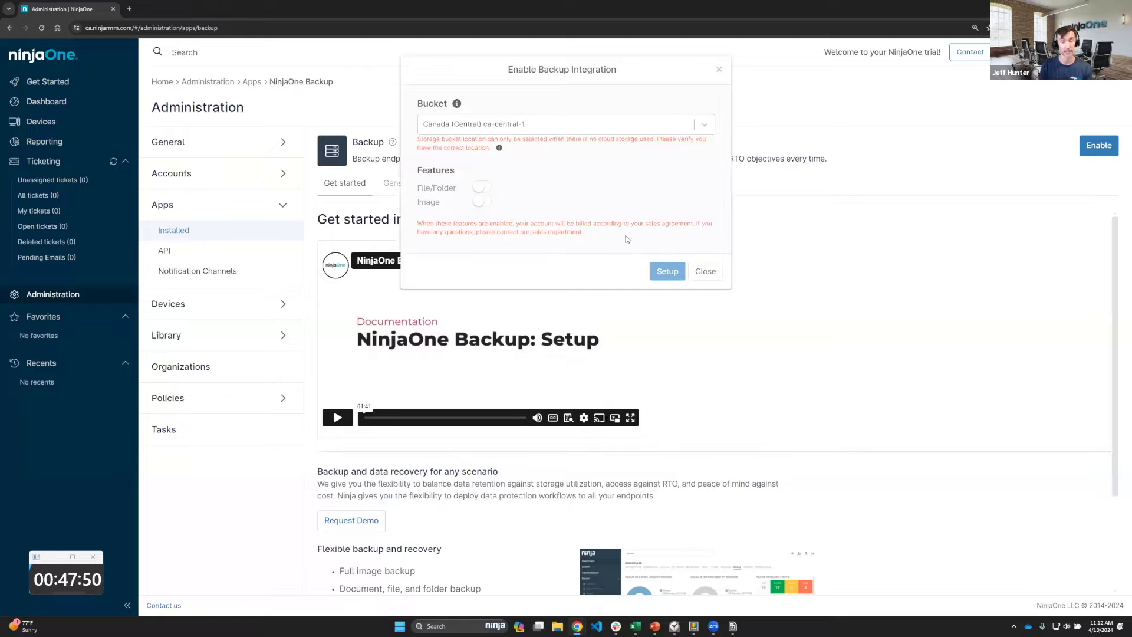
pyautogui.click(481, 187)
pyautogui.click(482, 201)
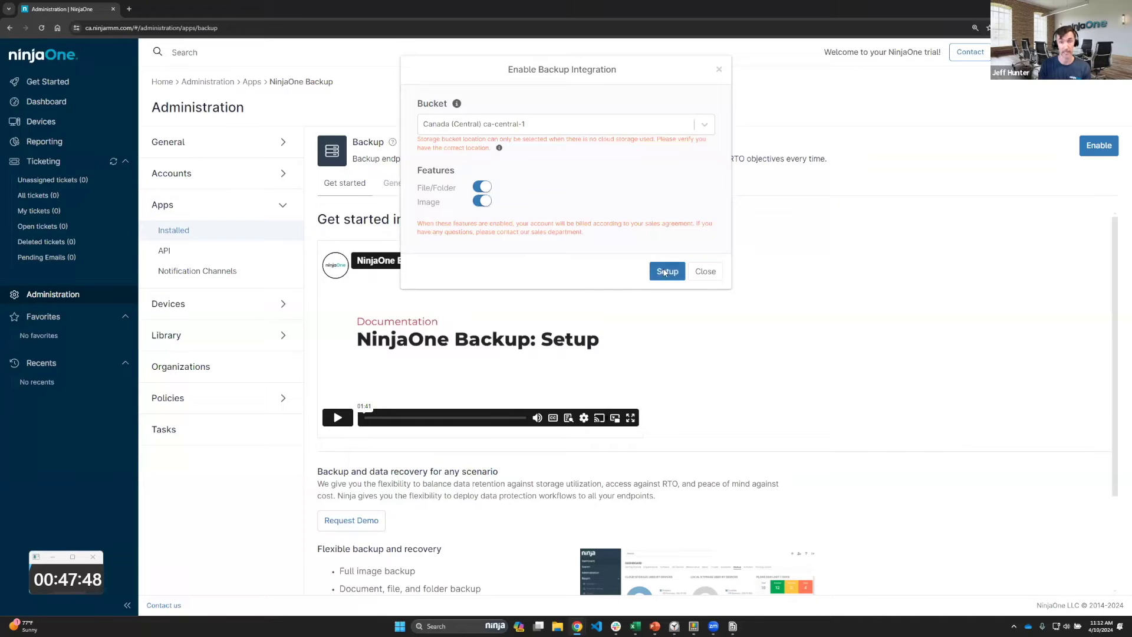
pyautogui.click(665, 272)
pyautogui.click(848, 317)
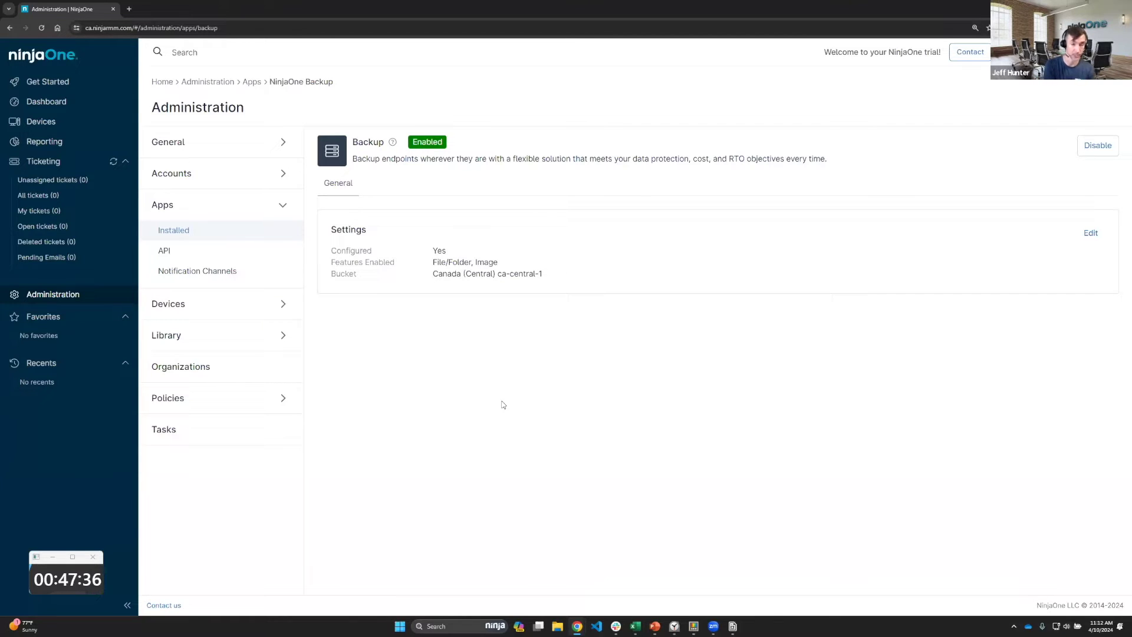
pyautogui.click(223, 238)
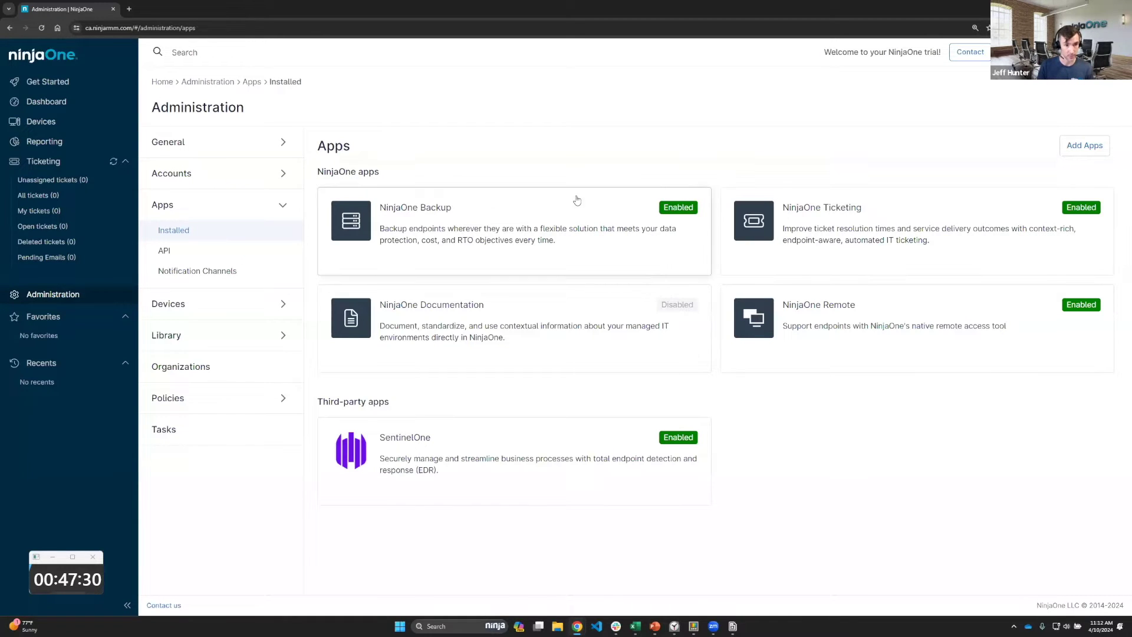
# Step: Go to General > Branding, switch to the Systray list and add a new systray configuration
pyautogui.click(233, 146)
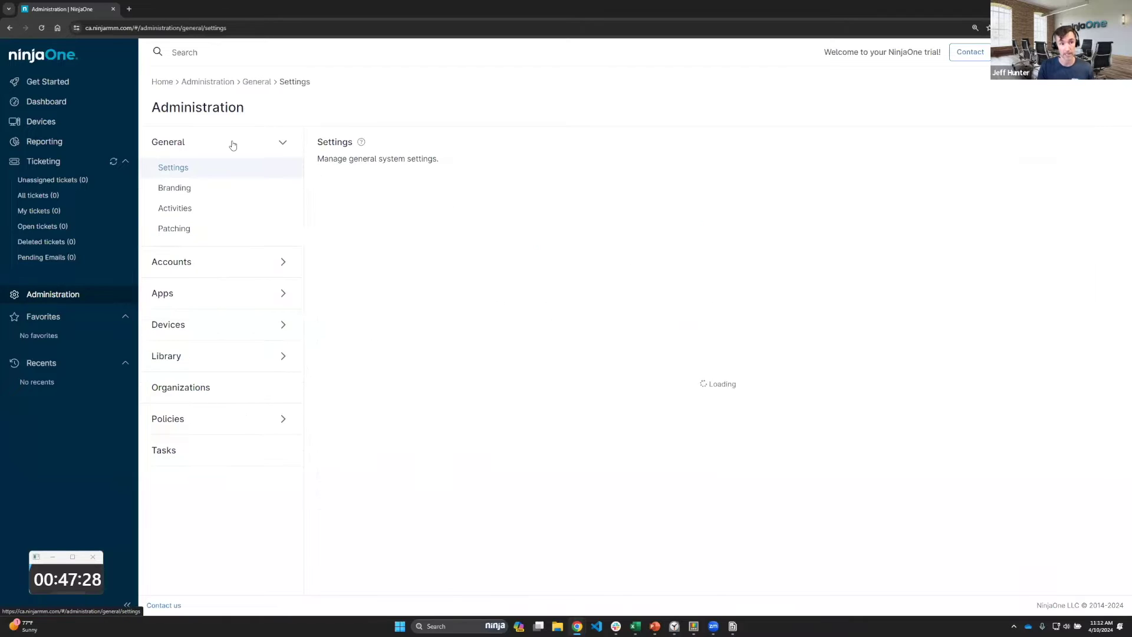
pyautogui.click(215, 189)
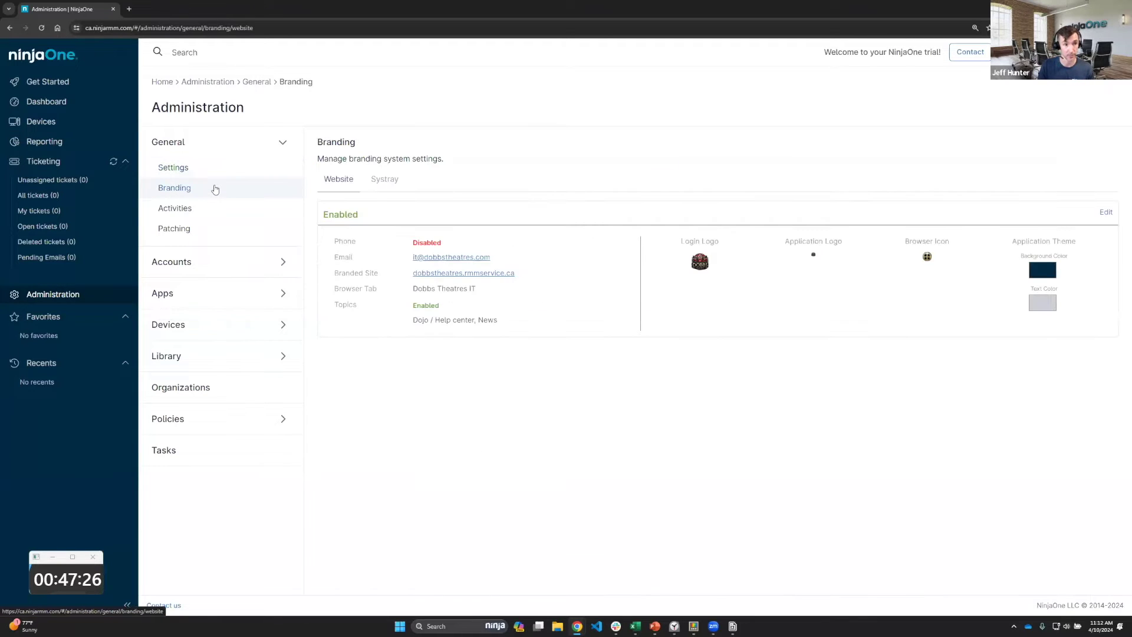
pyautogui.click(382, 182)
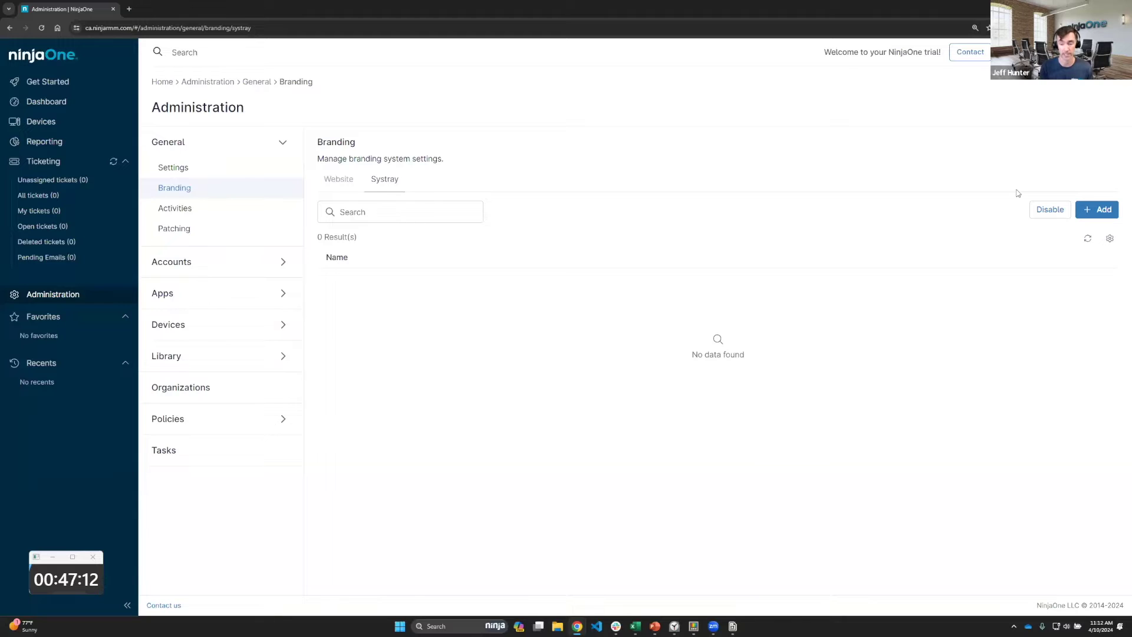
pyautogui.click(1097, 209)
# Step: Name the systray 'Dobbs Theatres systray' and set its icon to the logo systray image
pyautogui.click(523, 142)
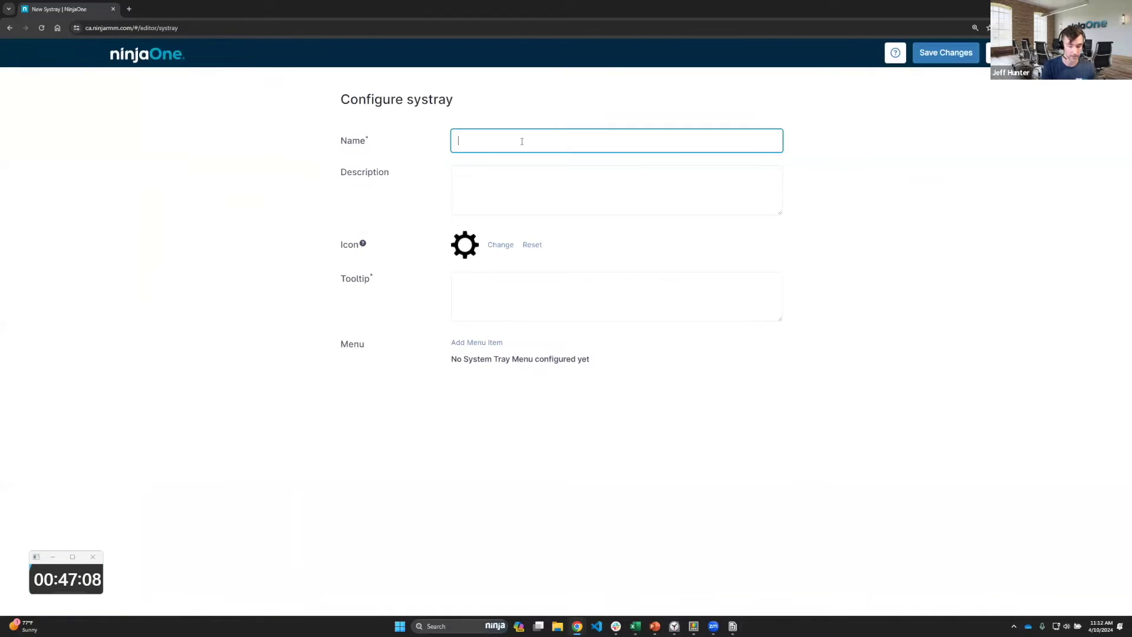
pyautogui.write('Dobbs Theatres systray')
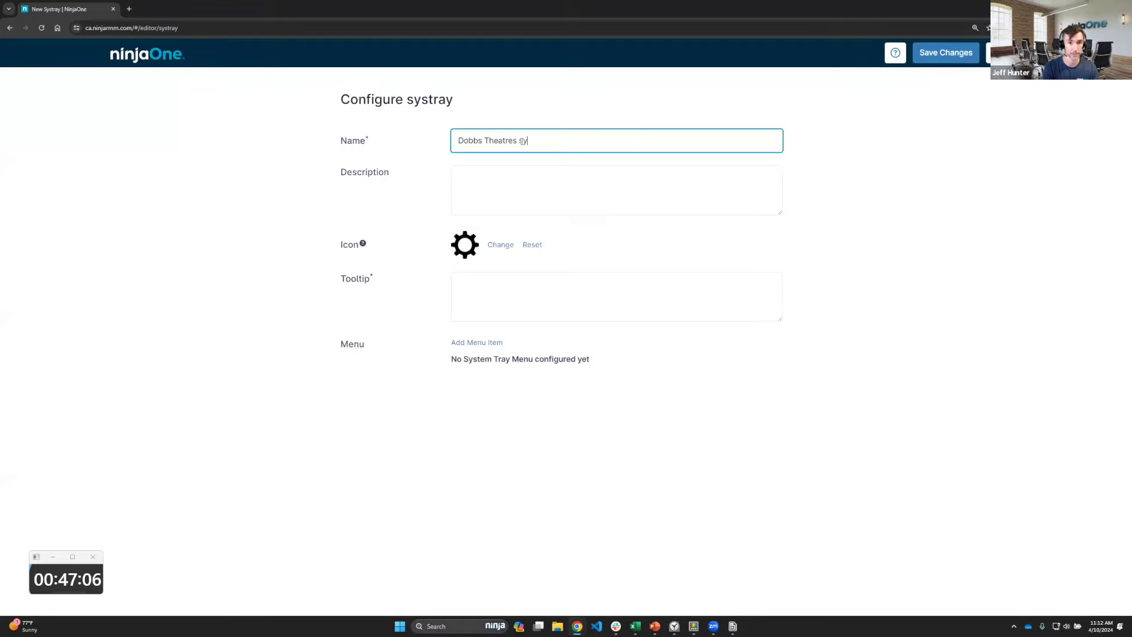
pyautogui.click(499, 246)
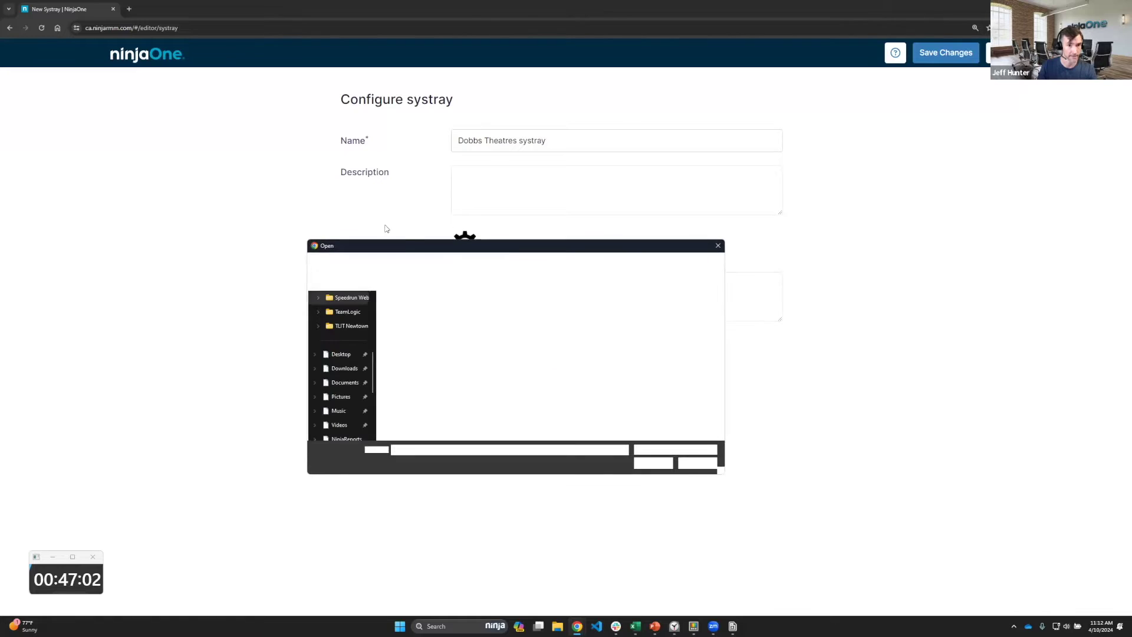
pyautogui.click(466, 320)
pyautogui.doubleClick(466, 320)
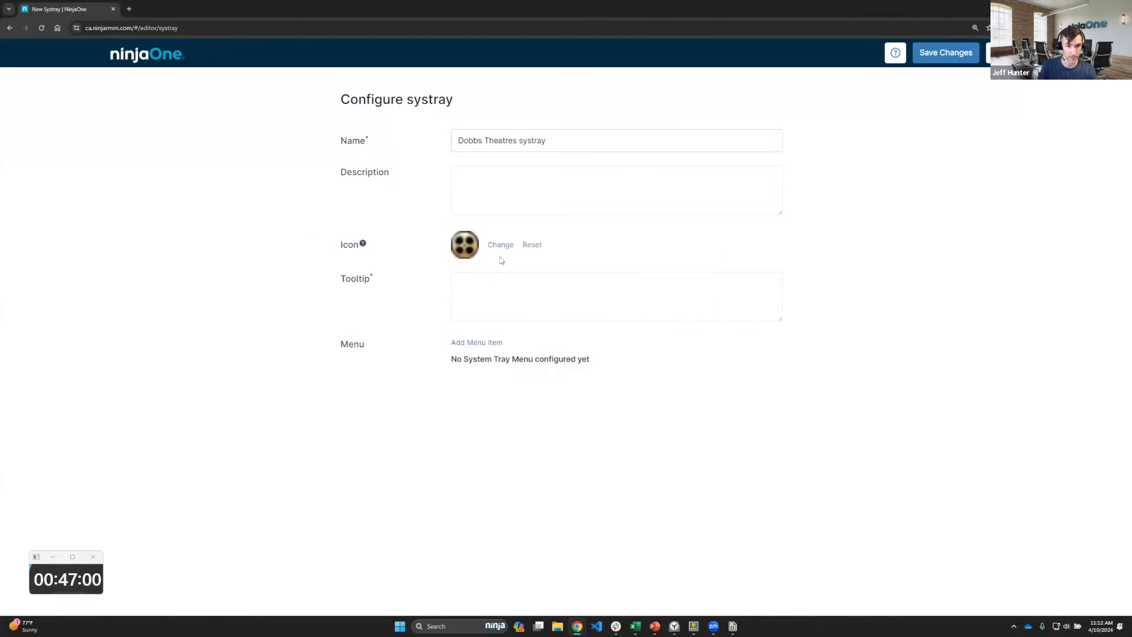
# Step: Set the systray tooltip to 'Dobbs Theatres IT' and start a new menu item
pyautogui.click(478, 287)
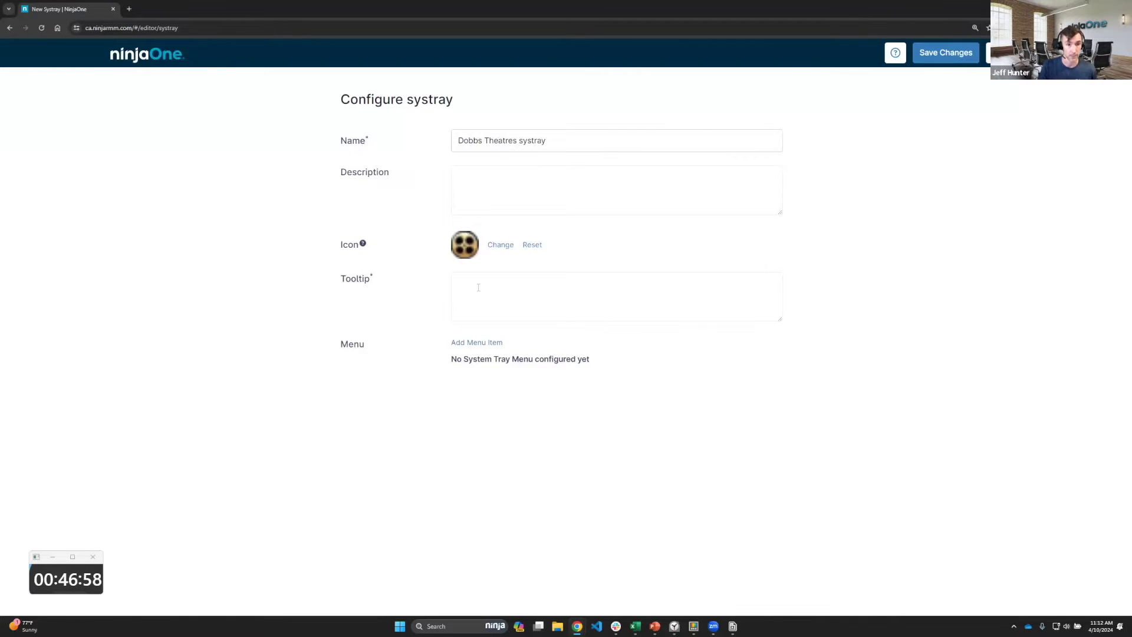
pyautogui.write('Dobbs Theatres IT')
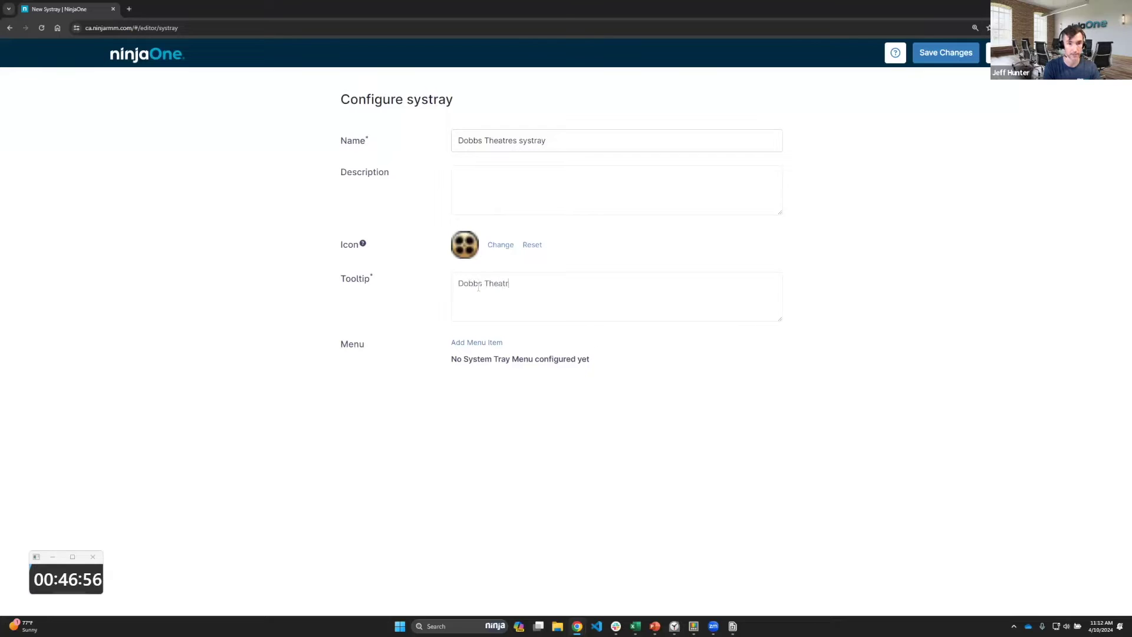
pyautogui.click(478, 343)
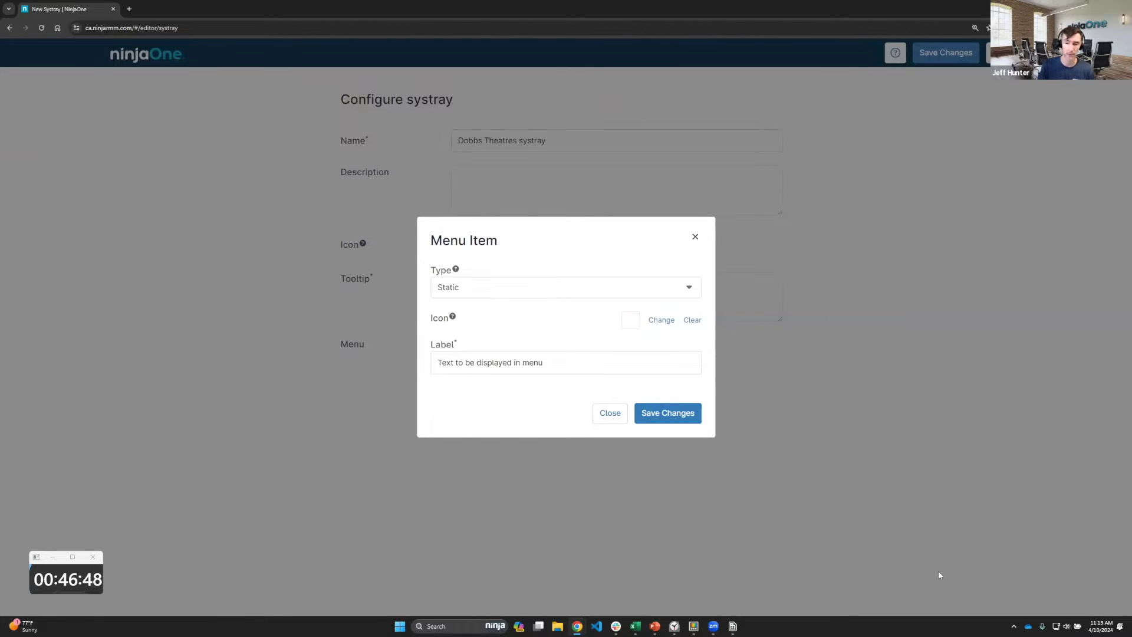
pyautogui.click(1015, 626)
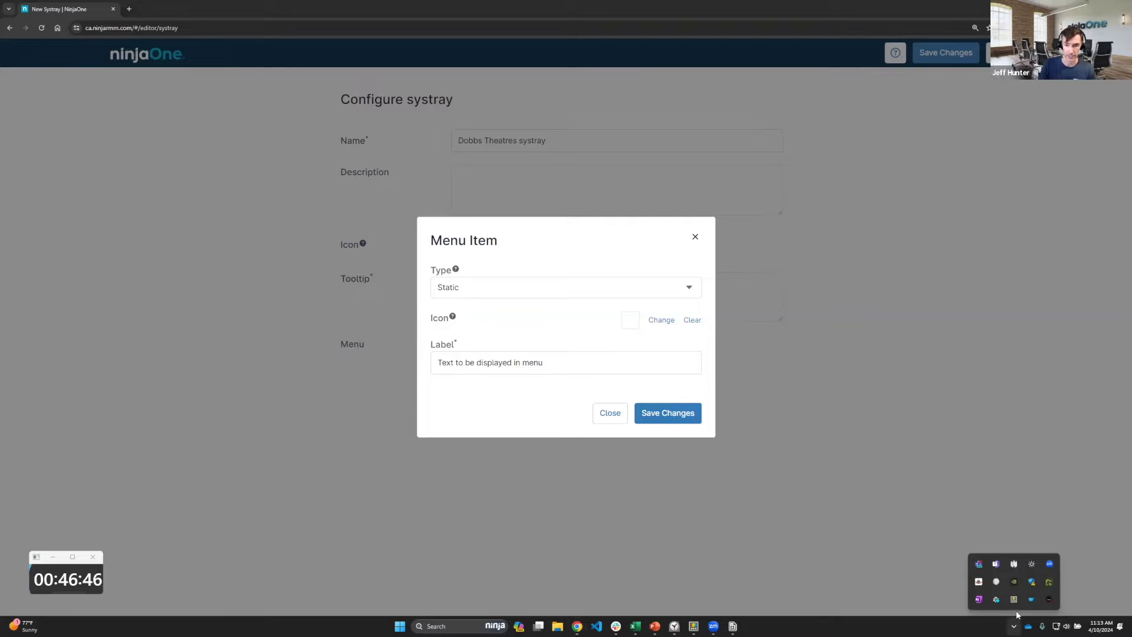
pyautogui.rightClick(1052, 599)
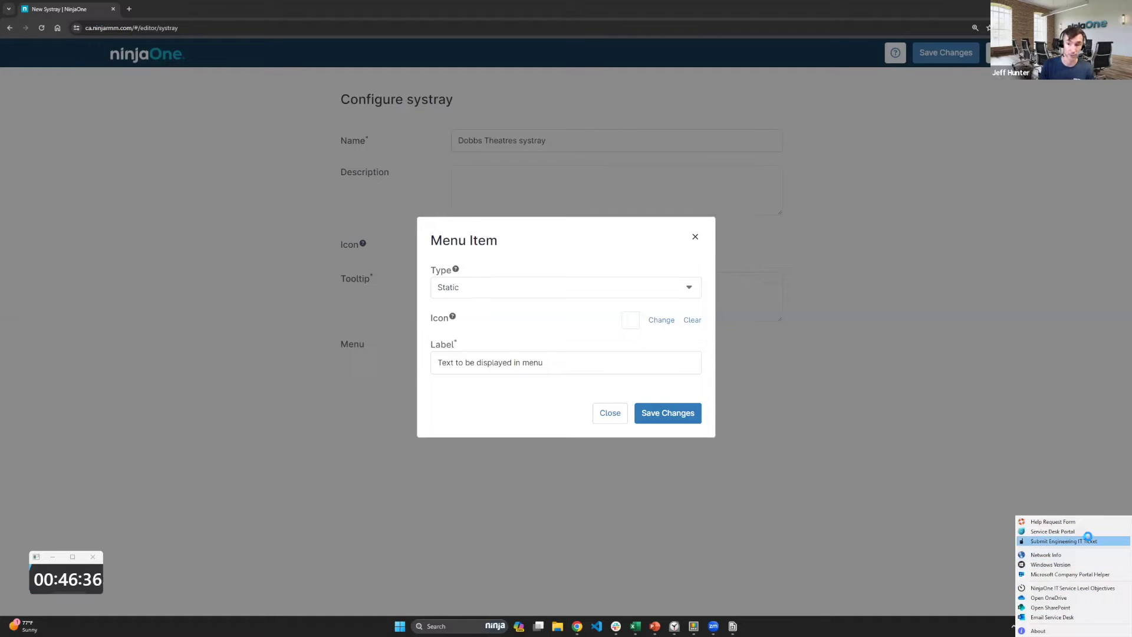
pyautogui.click(1086, 523)
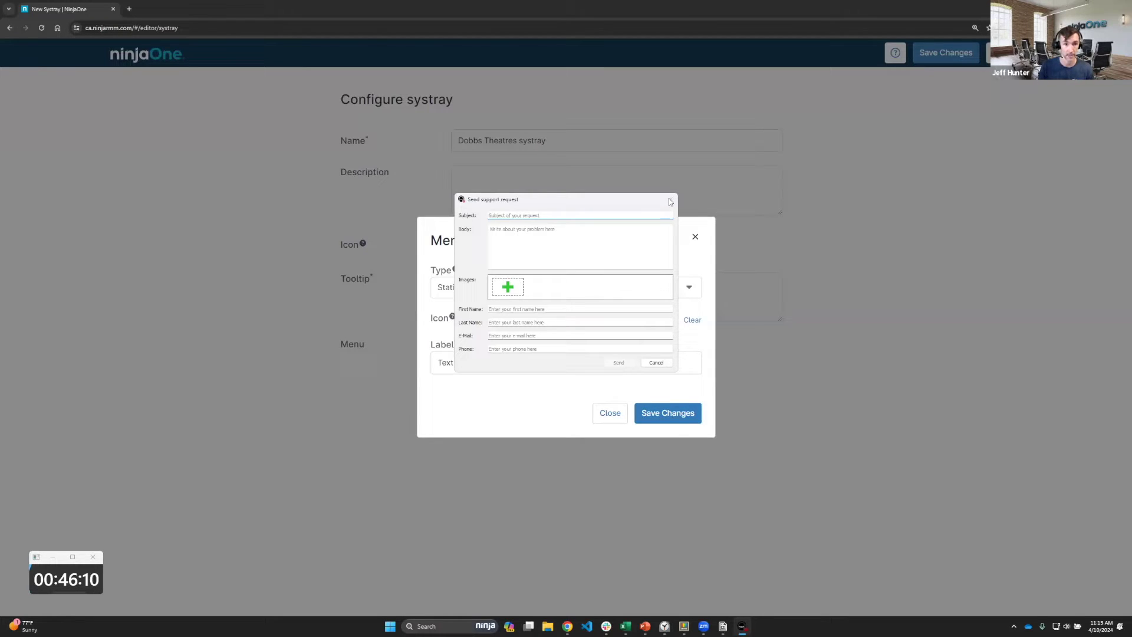
pyautogui.click(656, 362)
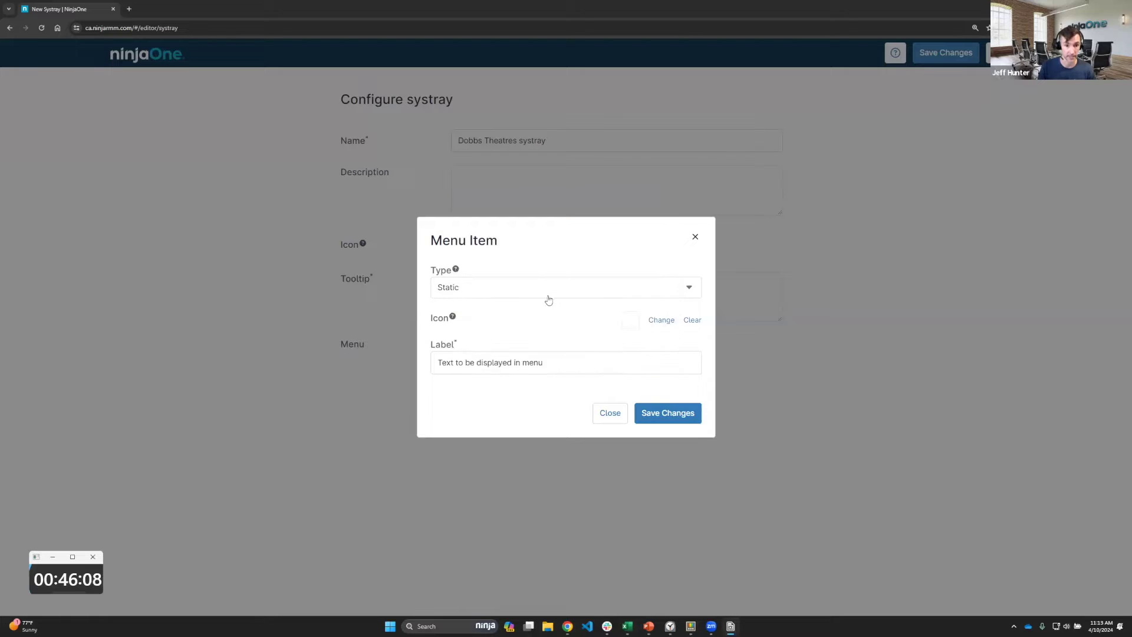
pyautogui.click(536, 288)
# Step: Save a Help Request Form menu item forwarding to Ninja Ticketing with the default description template
pyautogui.click(491, 392)
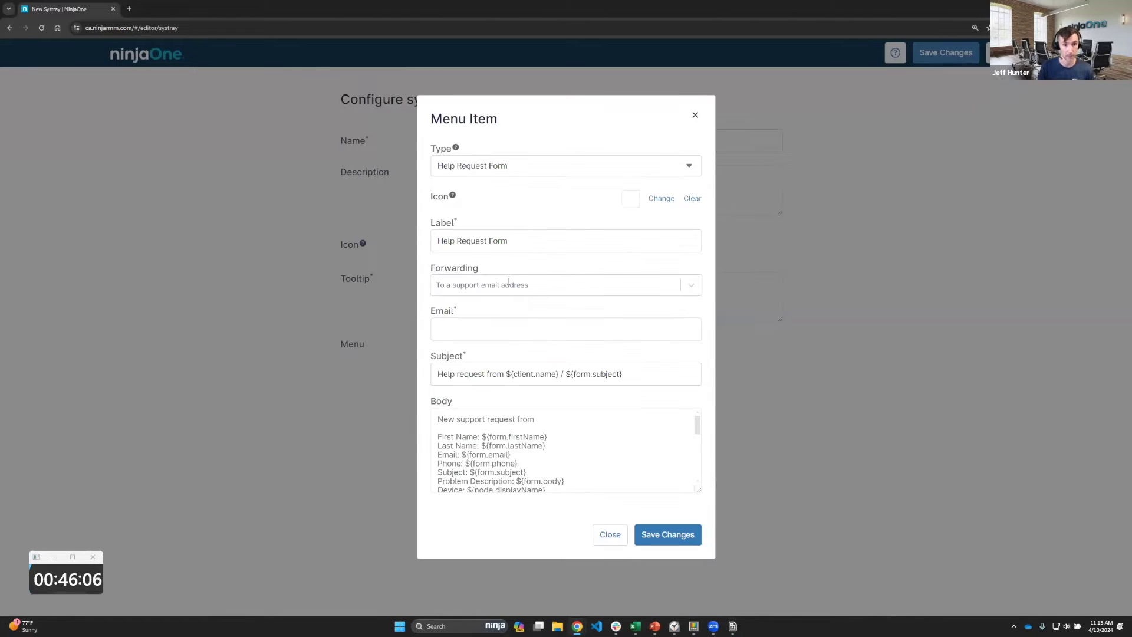
pyautogui.click(514, 285)
pyautogui.click(501, 339)
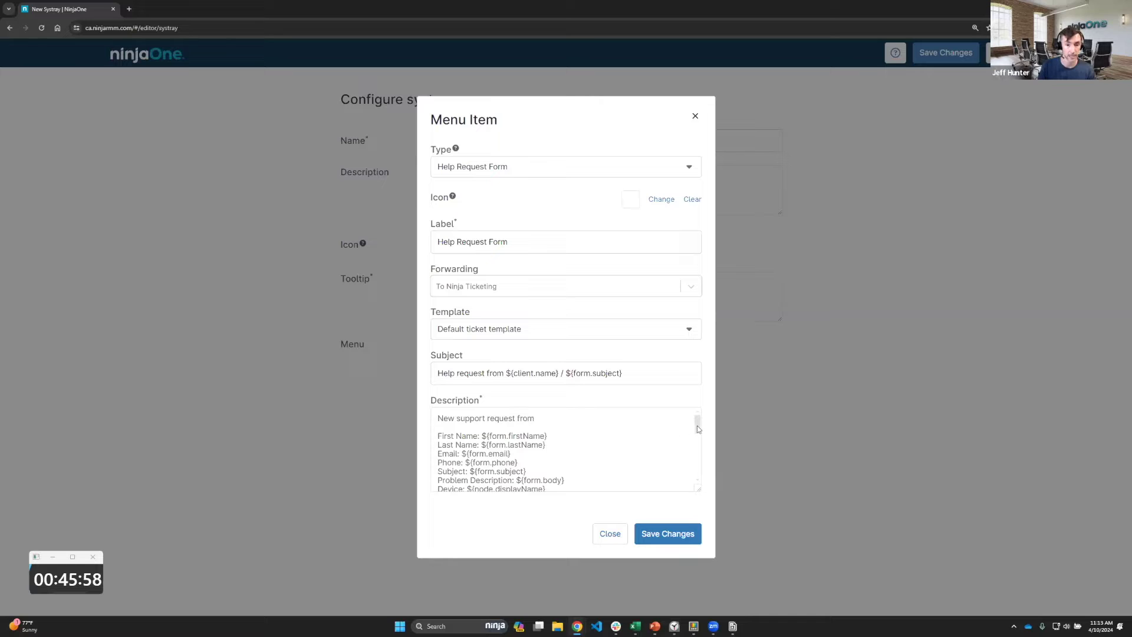
pyautogui.scroll(-2, 533, 440)
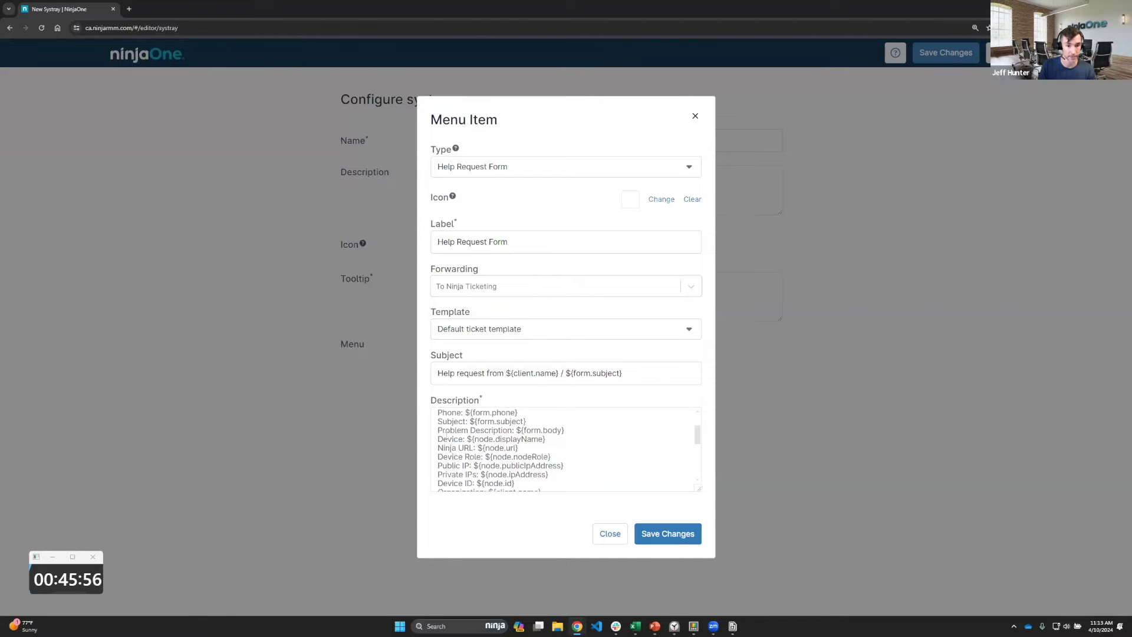
pyautogui.moveTo(438, 439); pyautogui.dragTo(605, 497)
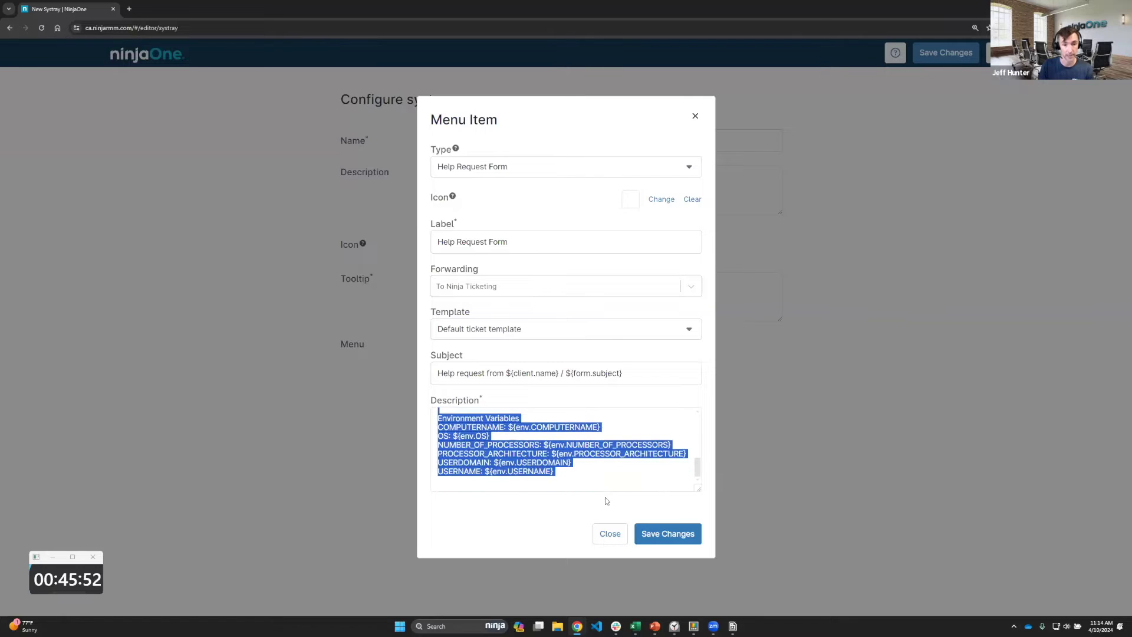
pyautogui.moveTo(703, 473); pyautogui.dragTo(701, 451)
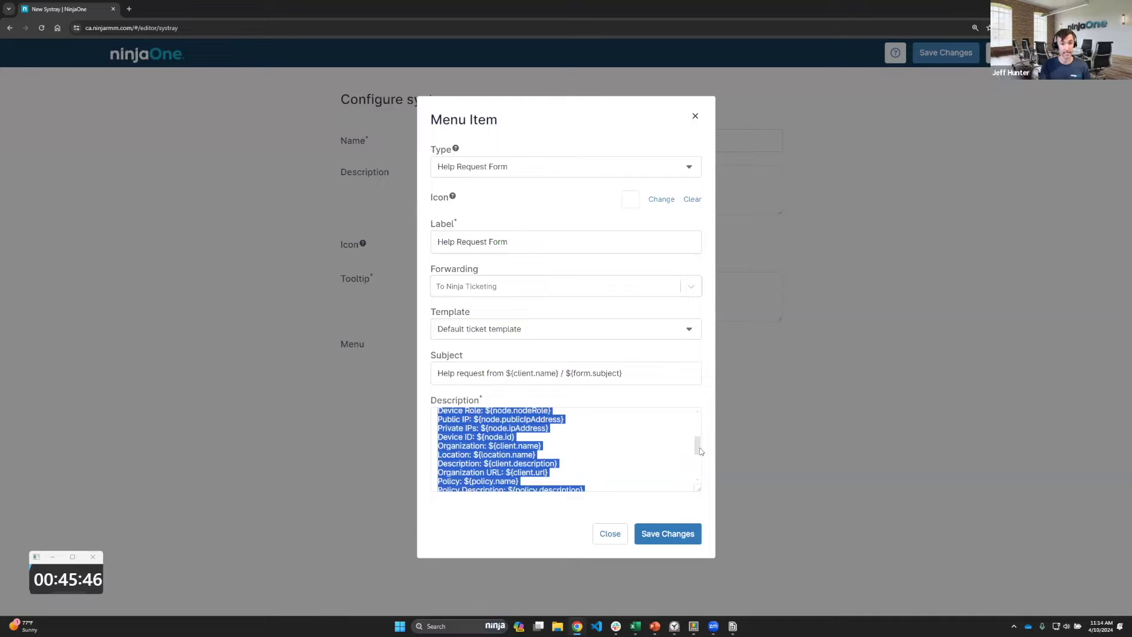
pyautogui.moveTo(701, 451); pyautogui.dragTo(702, 479)
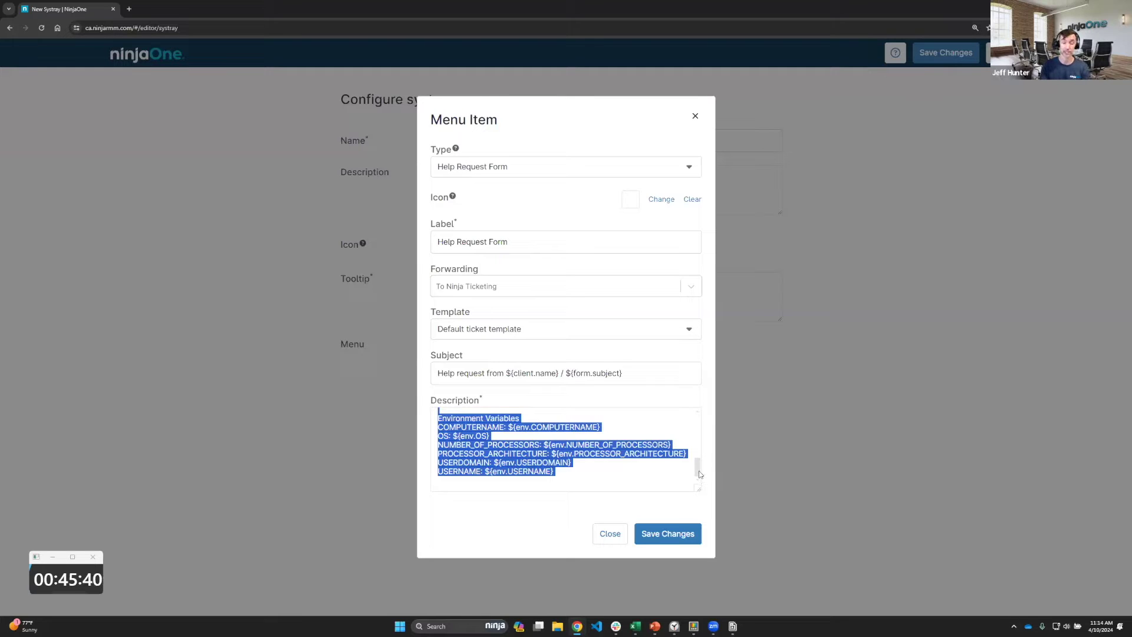
pyautogui.click(655, 534)
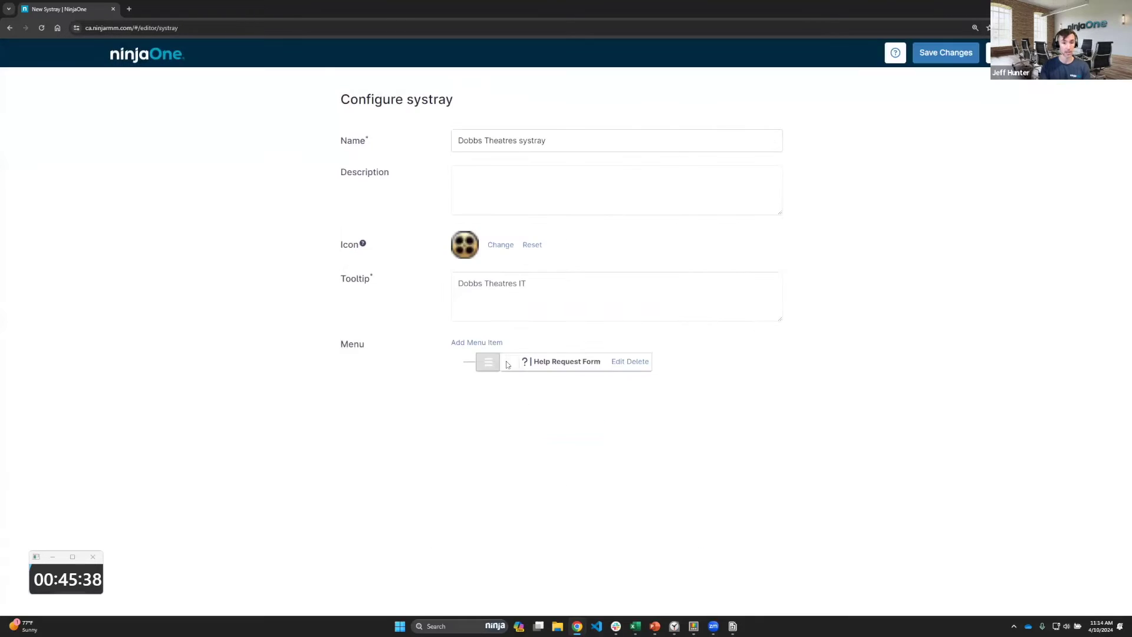
# Step: Add and save an About menu item with description 'Device Name: ${HOSTNAME}'
pyautogui.click(494, 343)
pyautogui.click(496, 287)
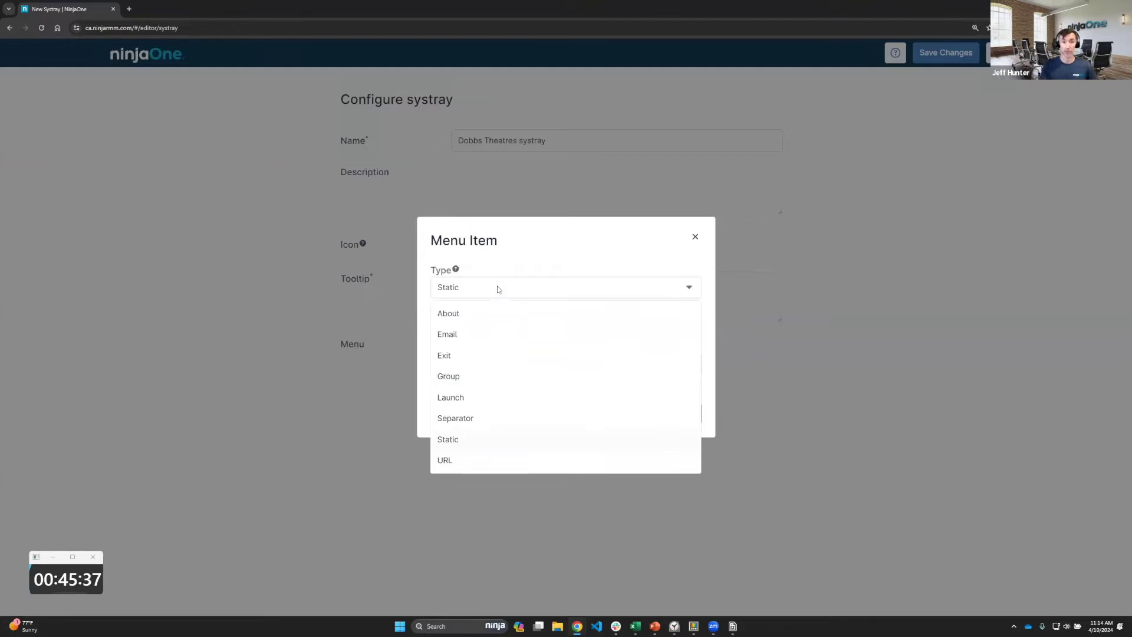
pyautogui.click(484, 322)
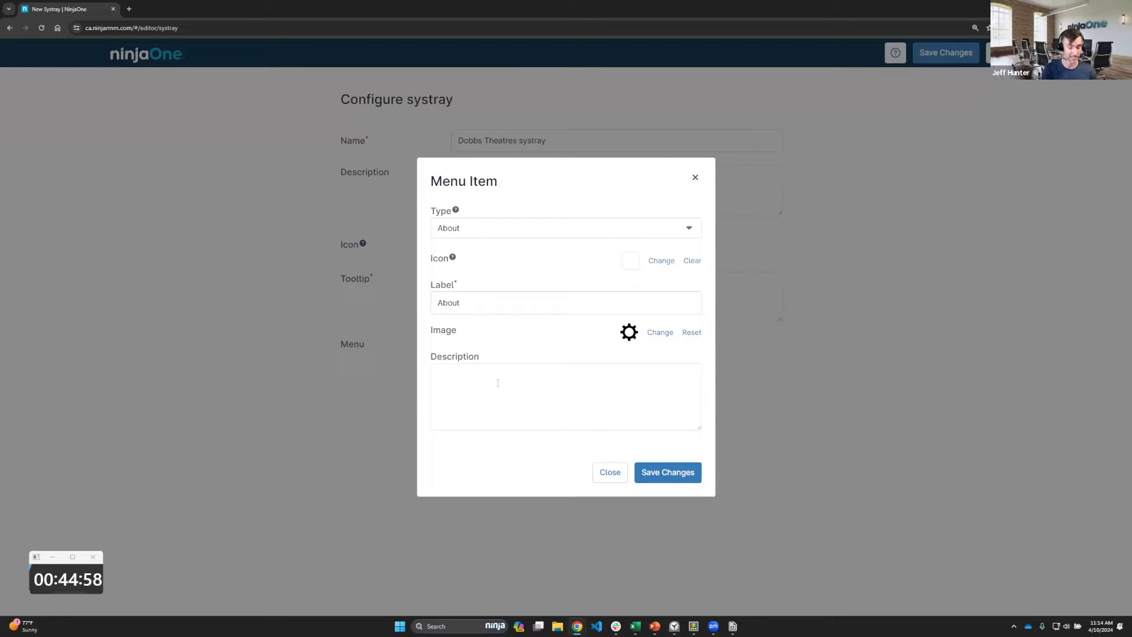
pyautogui.write('evice Name:')
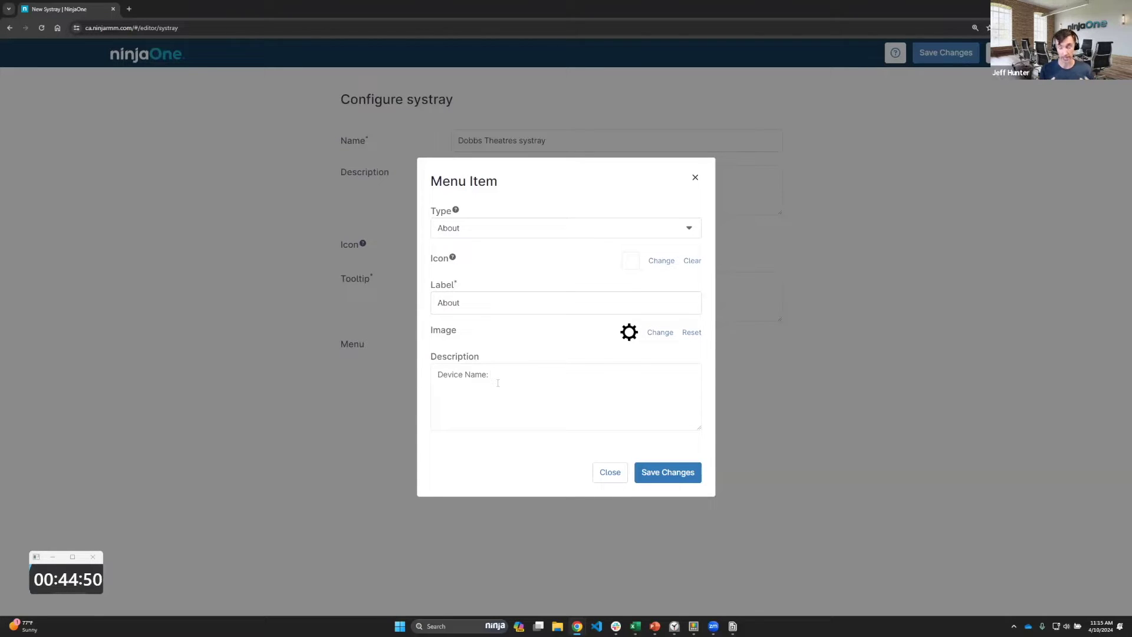
pyautogui.write('HOSTNAME')
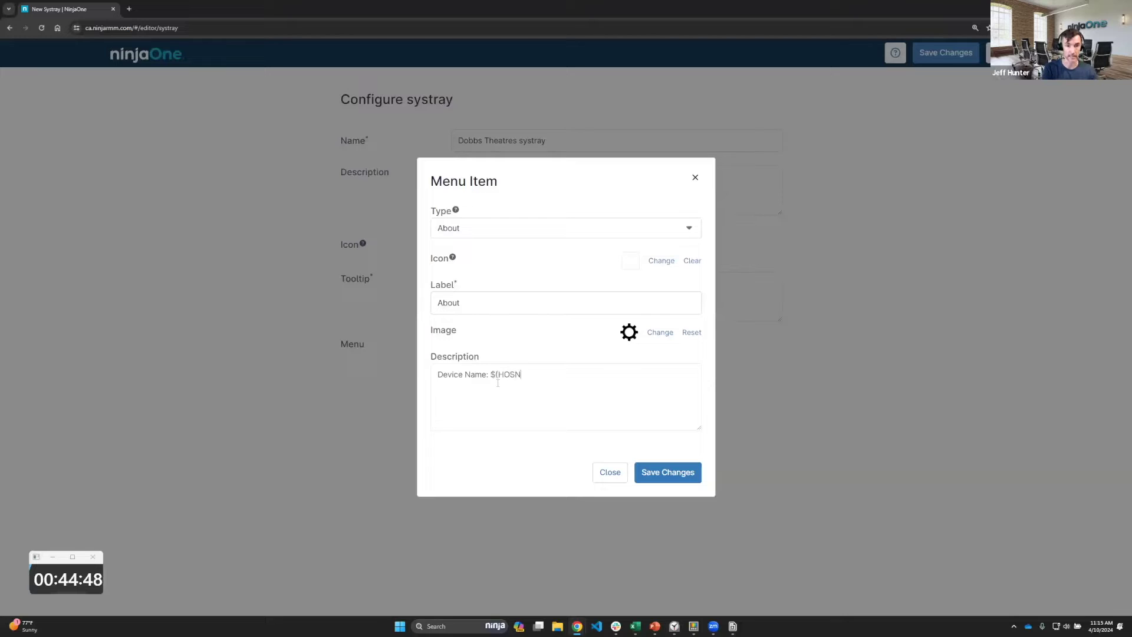
pyautogui.write('}')
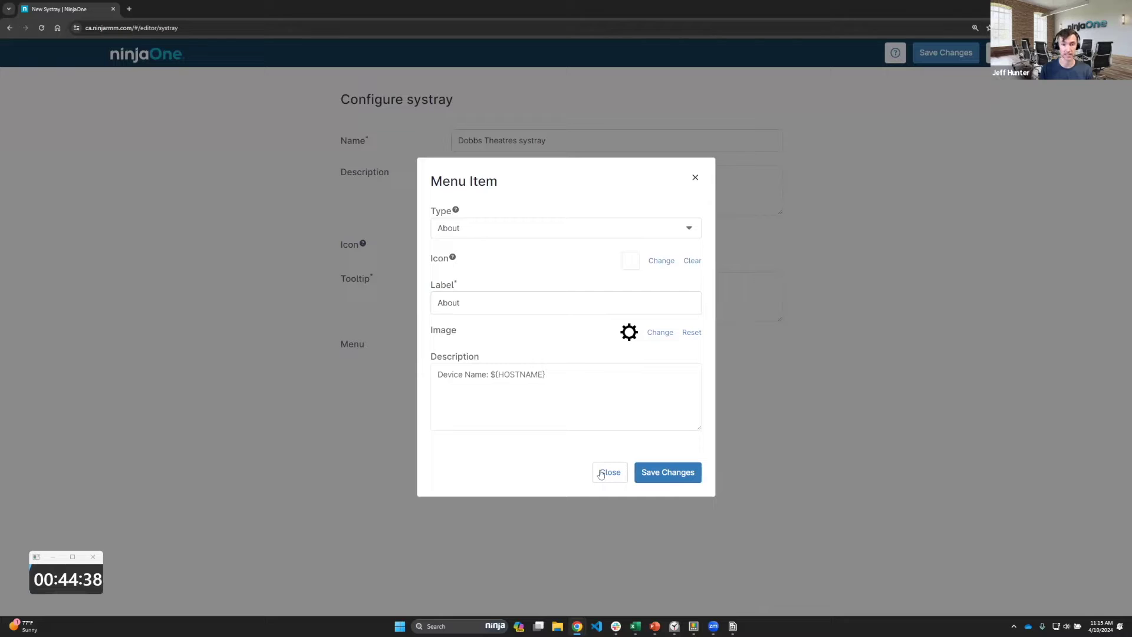
pyautogui.click(670, 476)
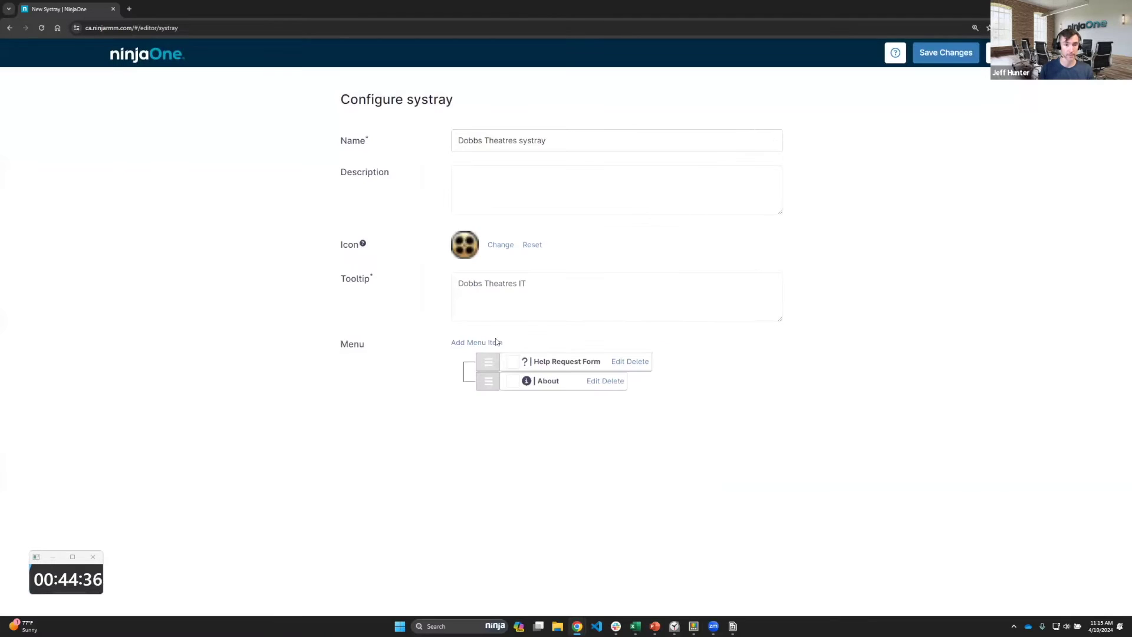
pyautogui.click(497, 342)
pyautogui.click(516, 290)
pyautogui.click(480, 444)
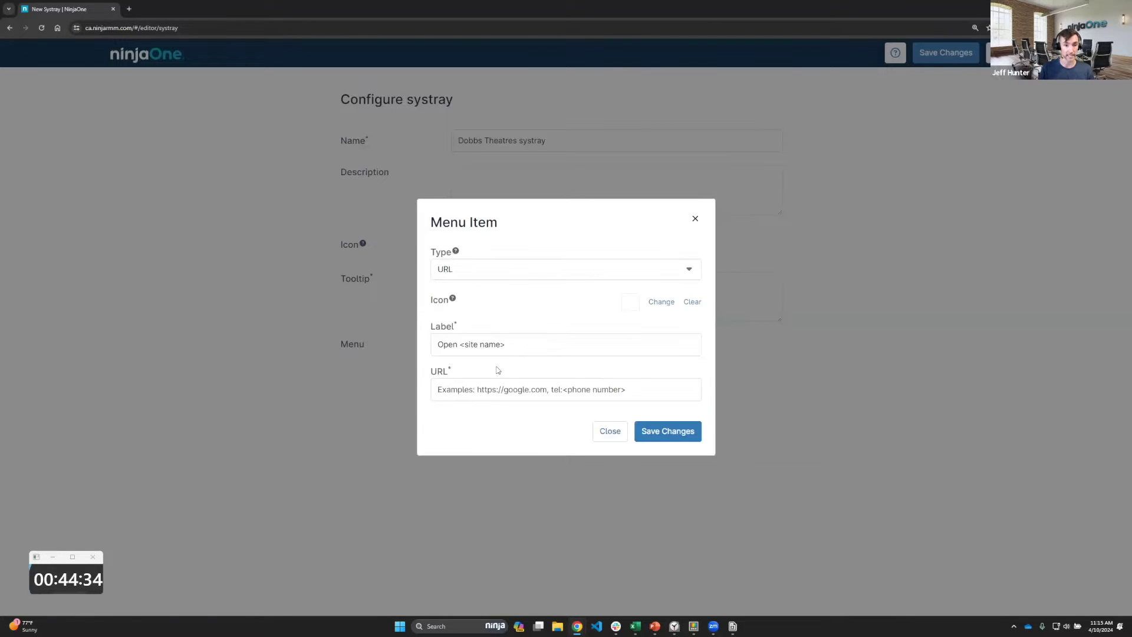
pyautogui.click(531, 347)
pyautogui.hotkey('ctrl', 'a')
pyautogui.write('Te')
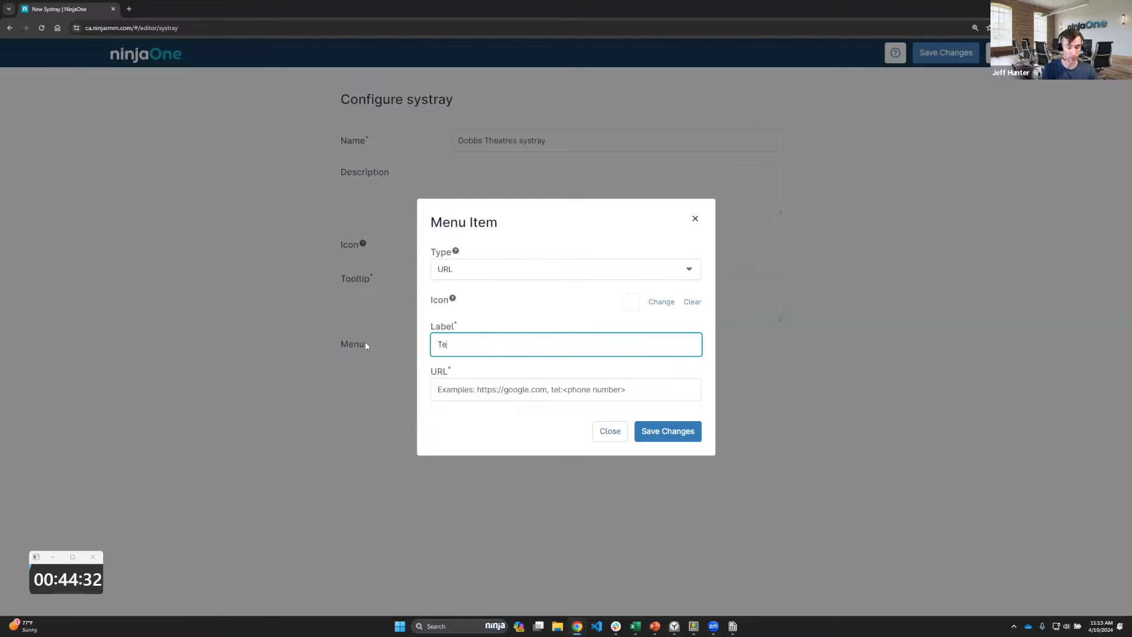
pyautogui.write('chnicolor')
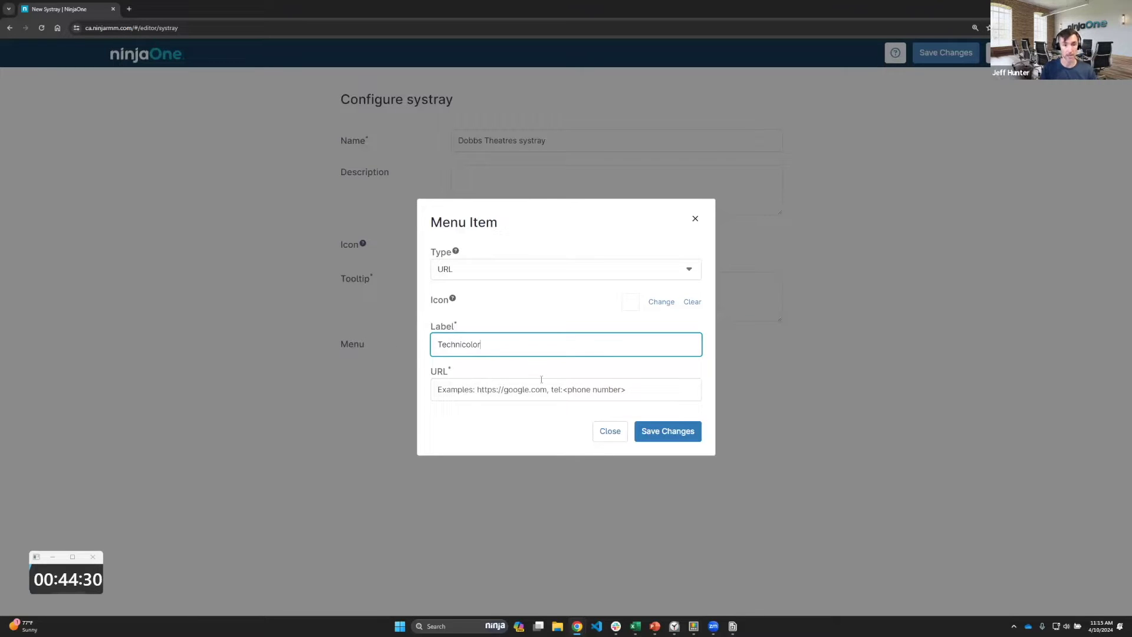
pyautogui.click(542, 384)
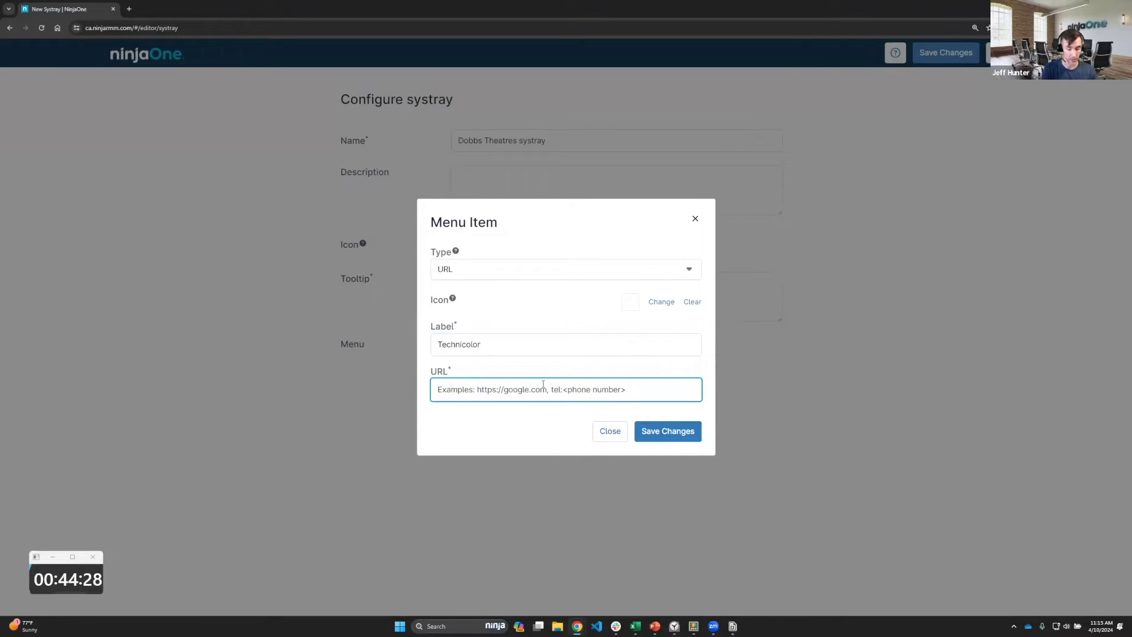
pyautogui.write('keys.techni')
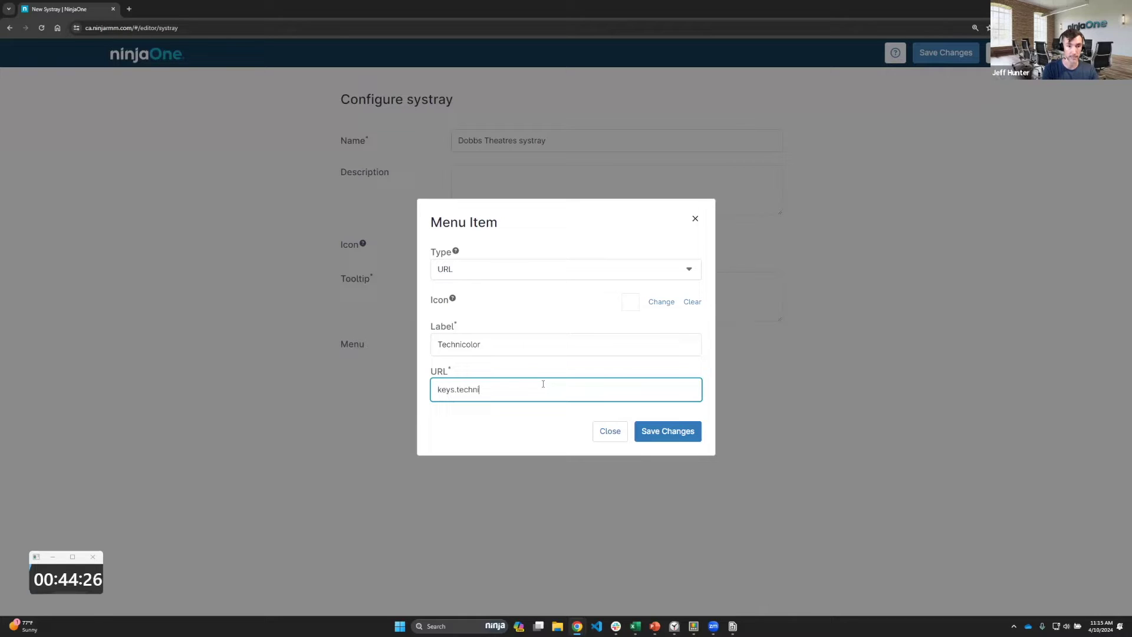
pyautogui.write('color.com')
pyautogui.click(659, 433)
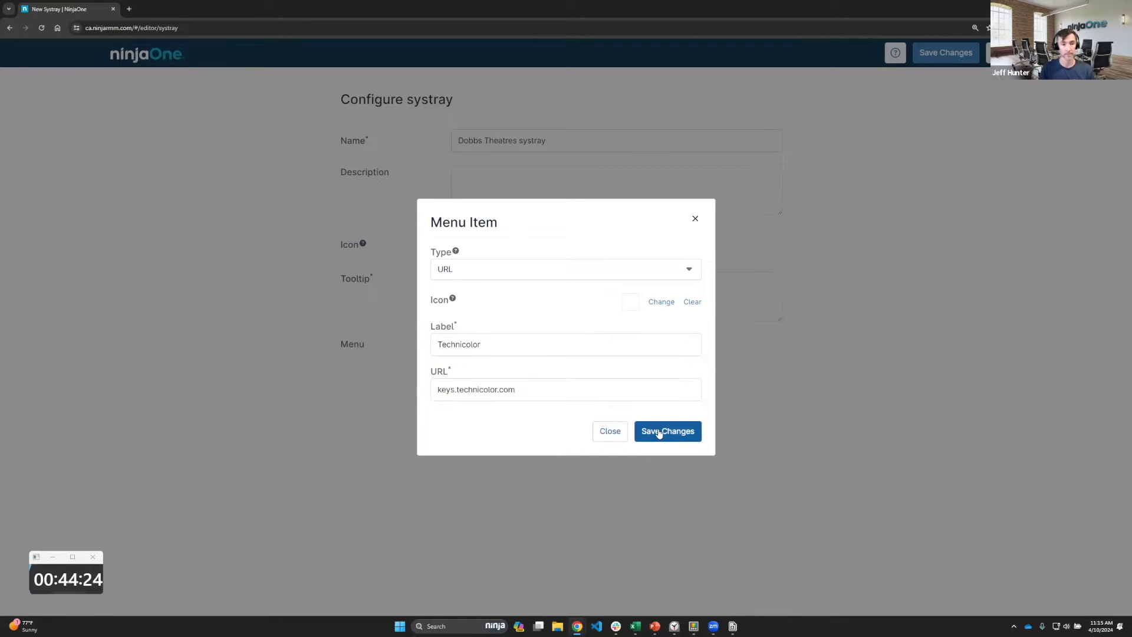
pyautogui.click(436, 386)
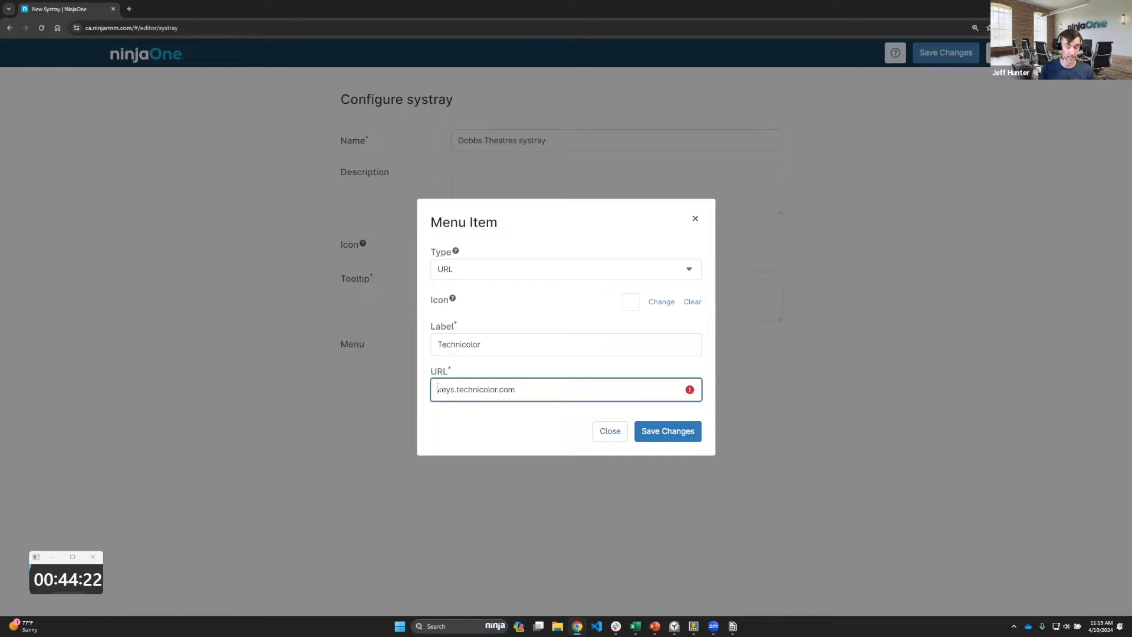
pyautogui.write('https:/')
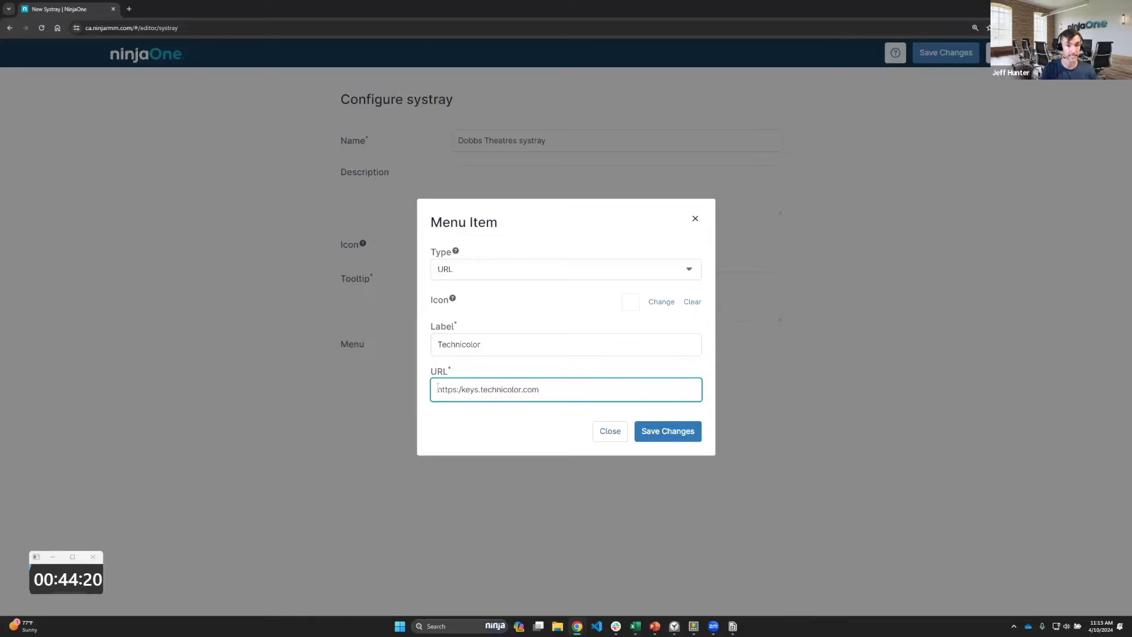
pyautogui.write('/')
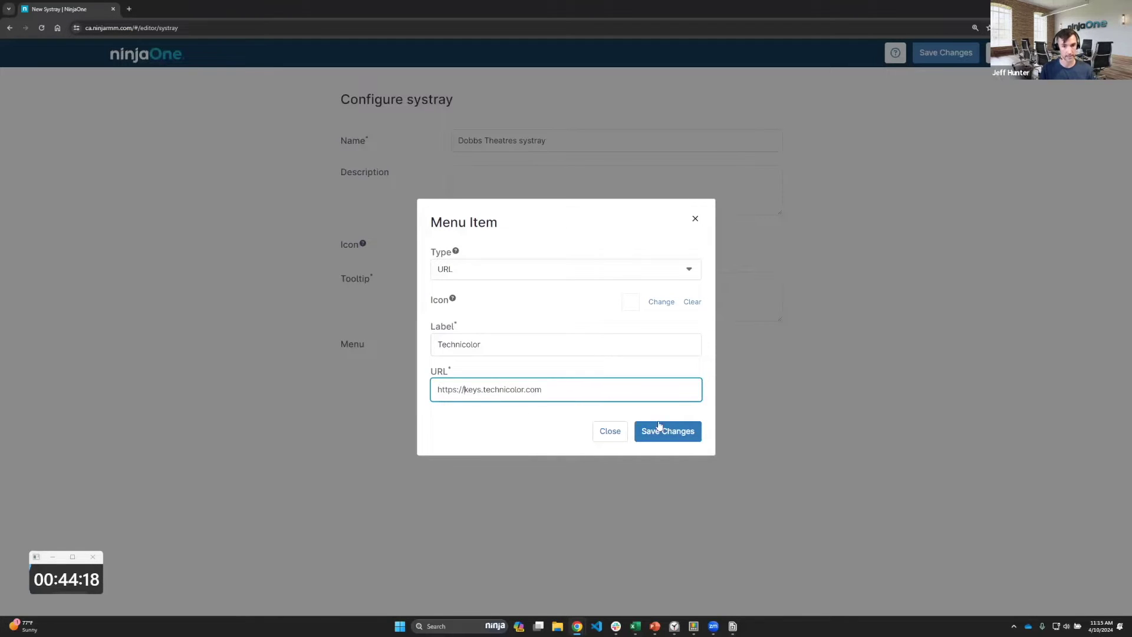
pyautogui.click(663, 432)
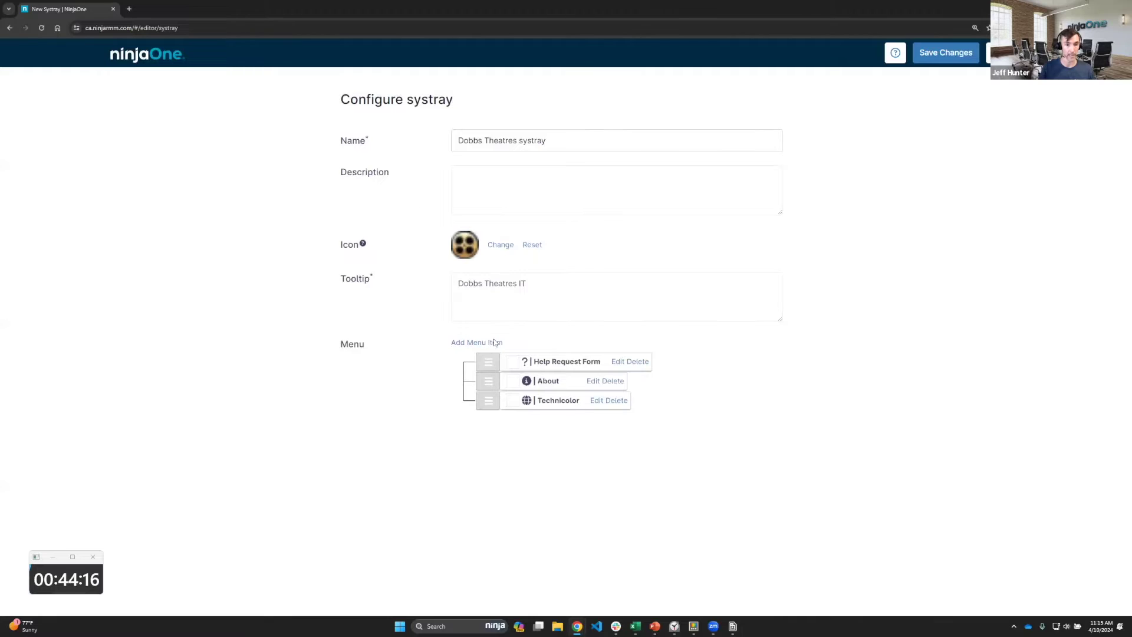
pyautogui.click(493, 344)
pyautogui.click(508, 290)
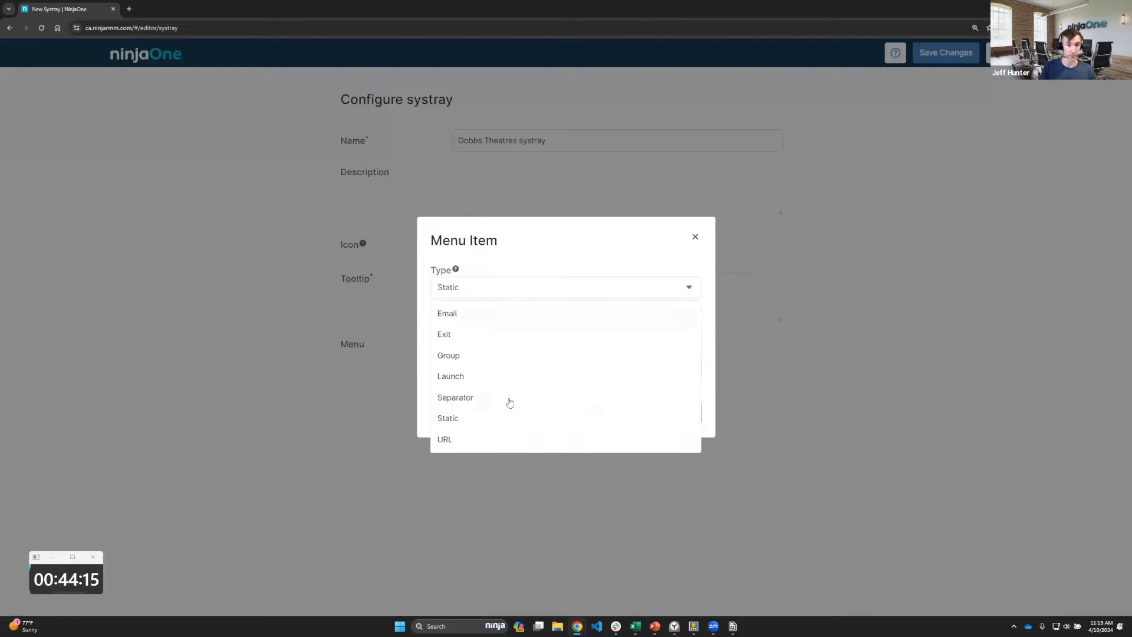
pyautogui.click(465, 438)
pyautogui.click(493, 344)
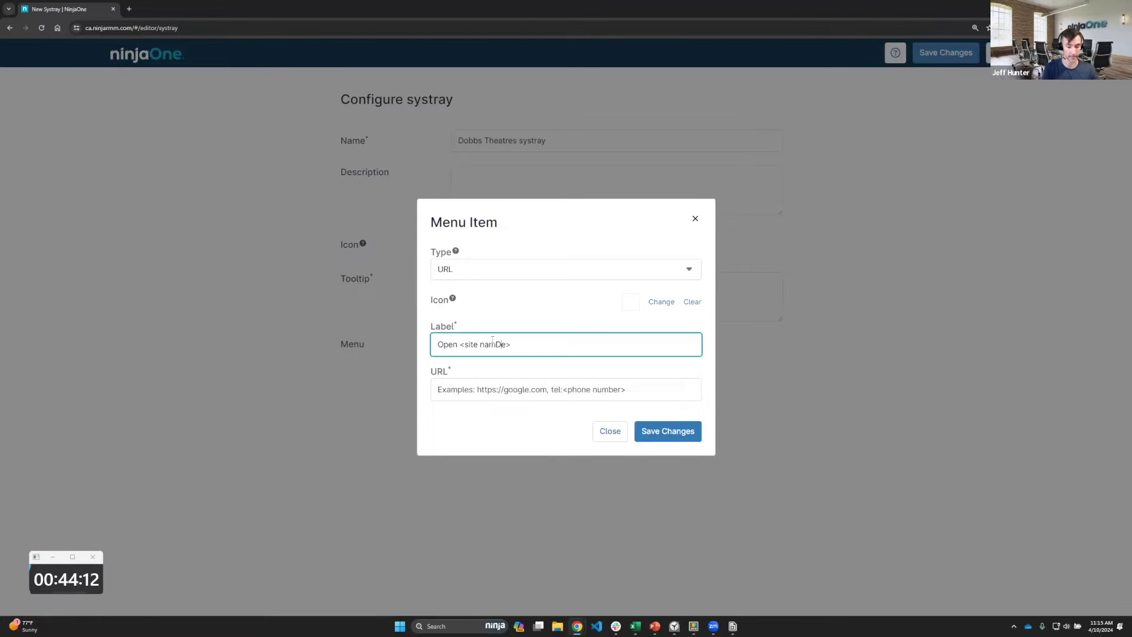
pyautogui.write('Deluxe')
pyautogui.hotkey('ctrl', 'a')
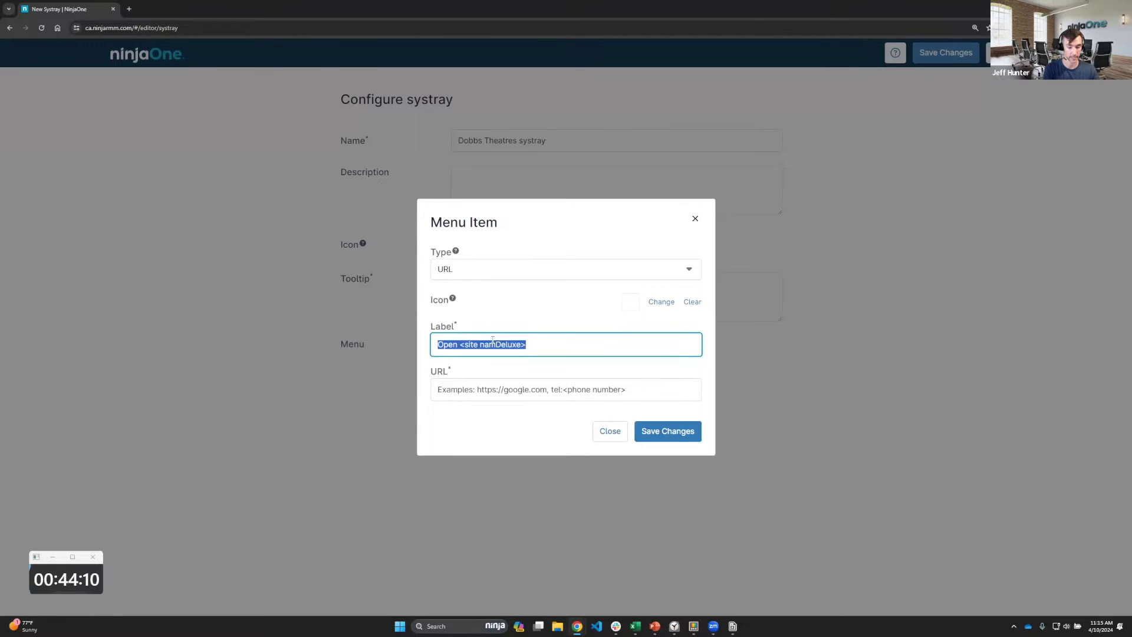
pyautogui.write('Deluxe')
pyautogui.click(501, 387)
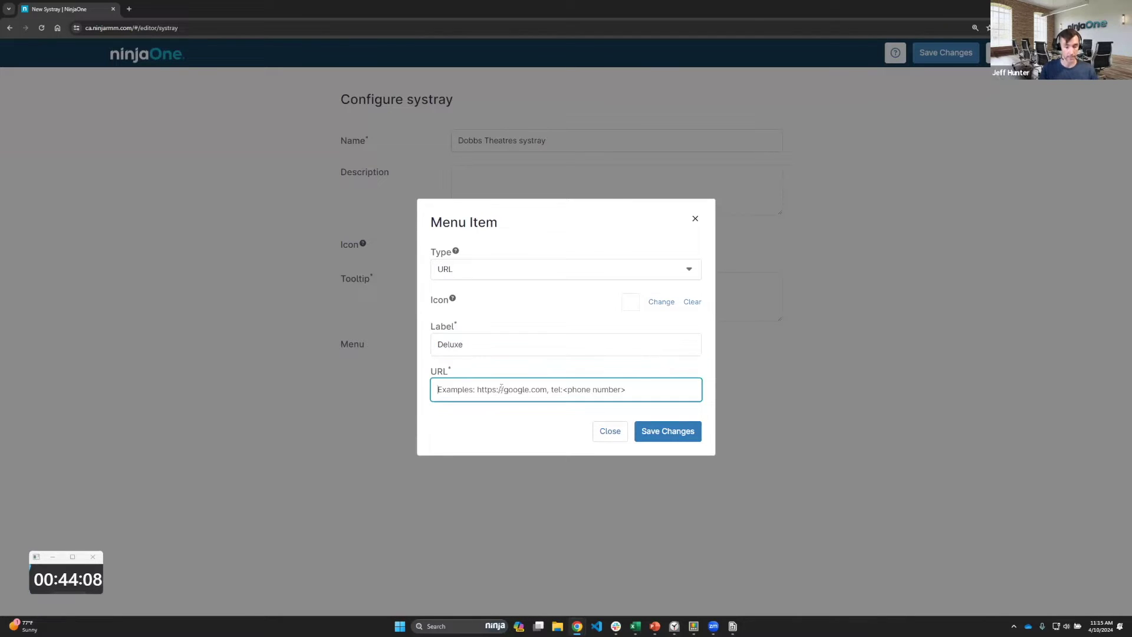
pyautogui.write('keys')
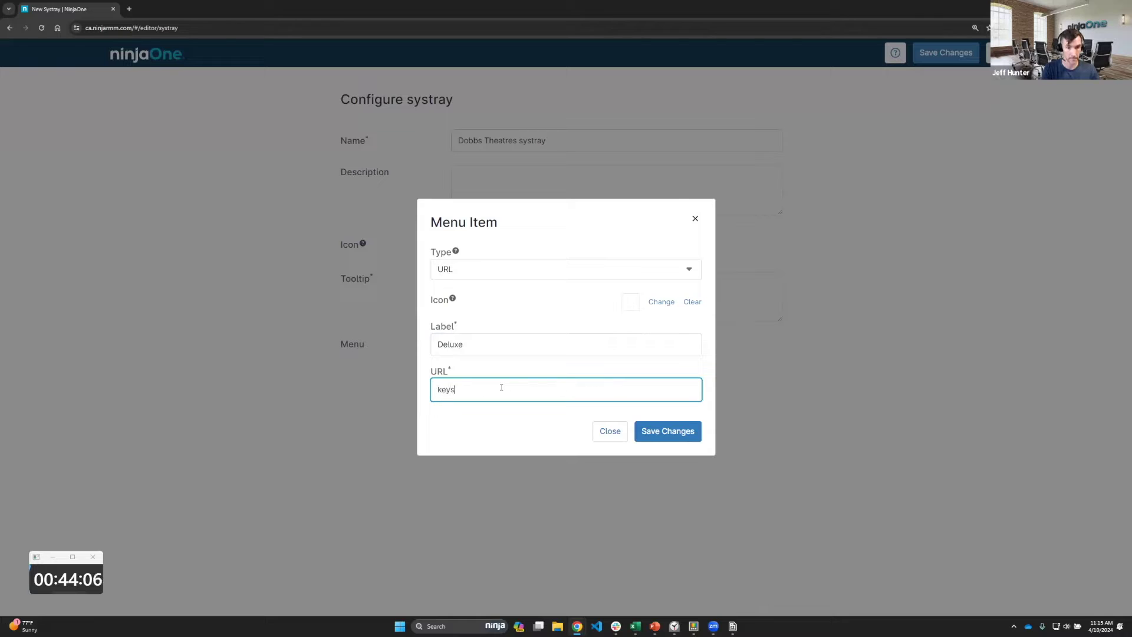
pyautogui.write('.deluxedigita')
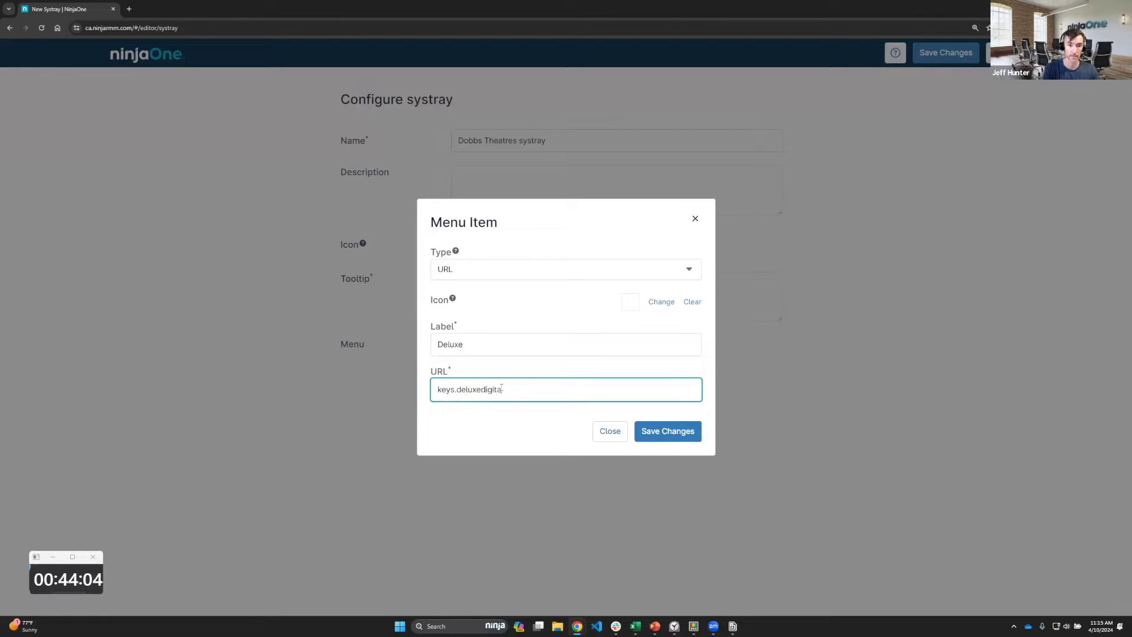
pyautogui.write('l.com')
pyautogui.click(660, 429)
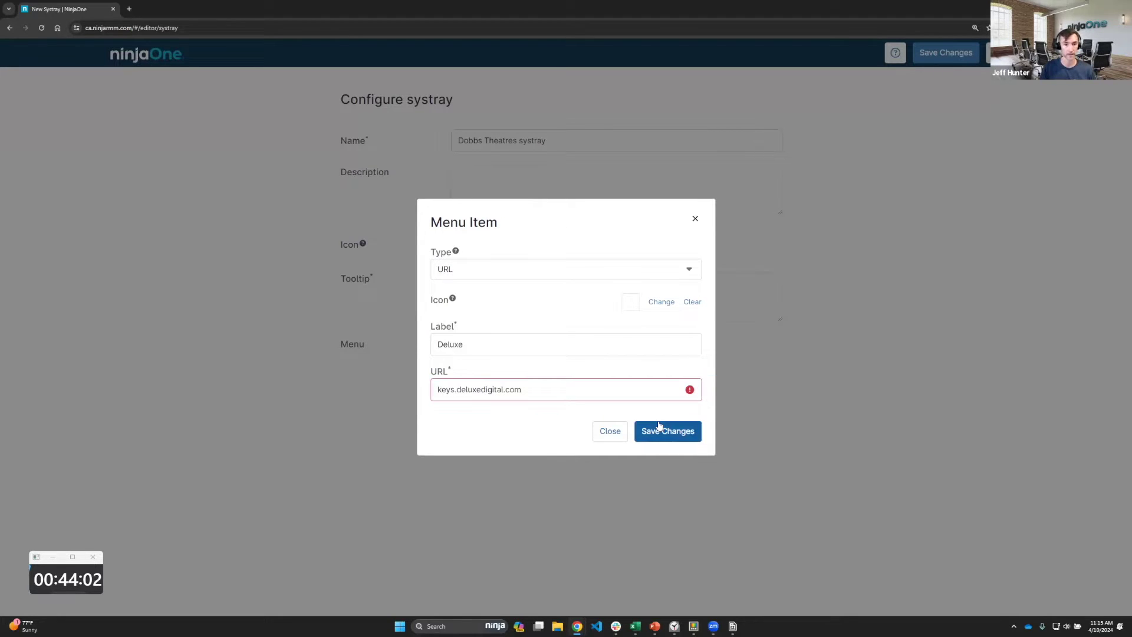
pyautogui.click(433, 389)
pyautogui.write('https:')
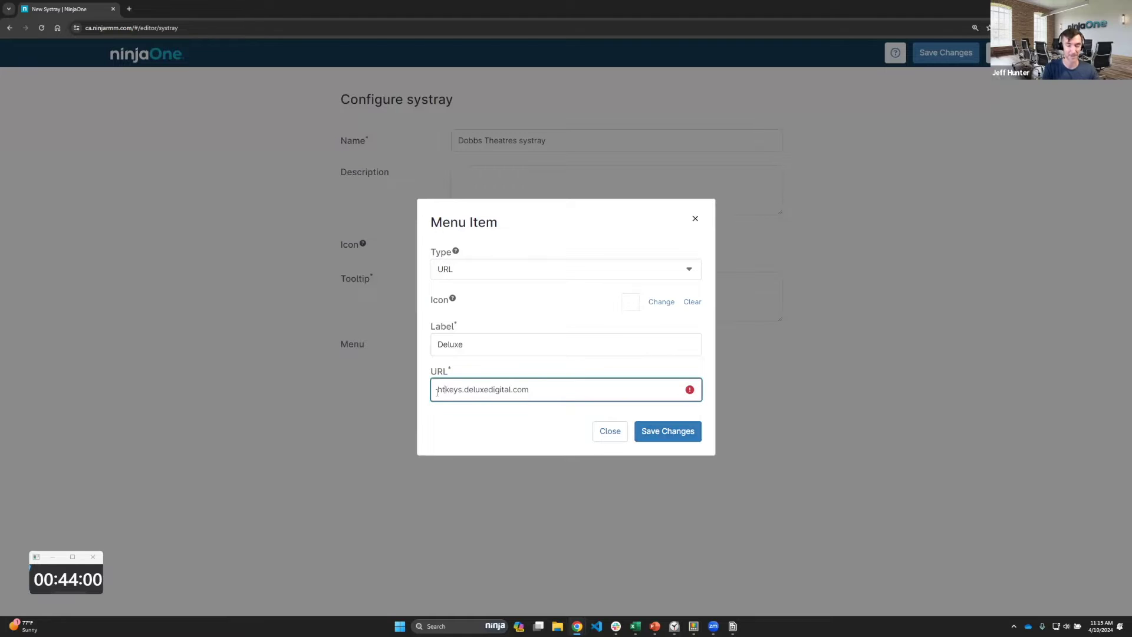
pyautogui.write('//')
pyautogui.click(660, 434)
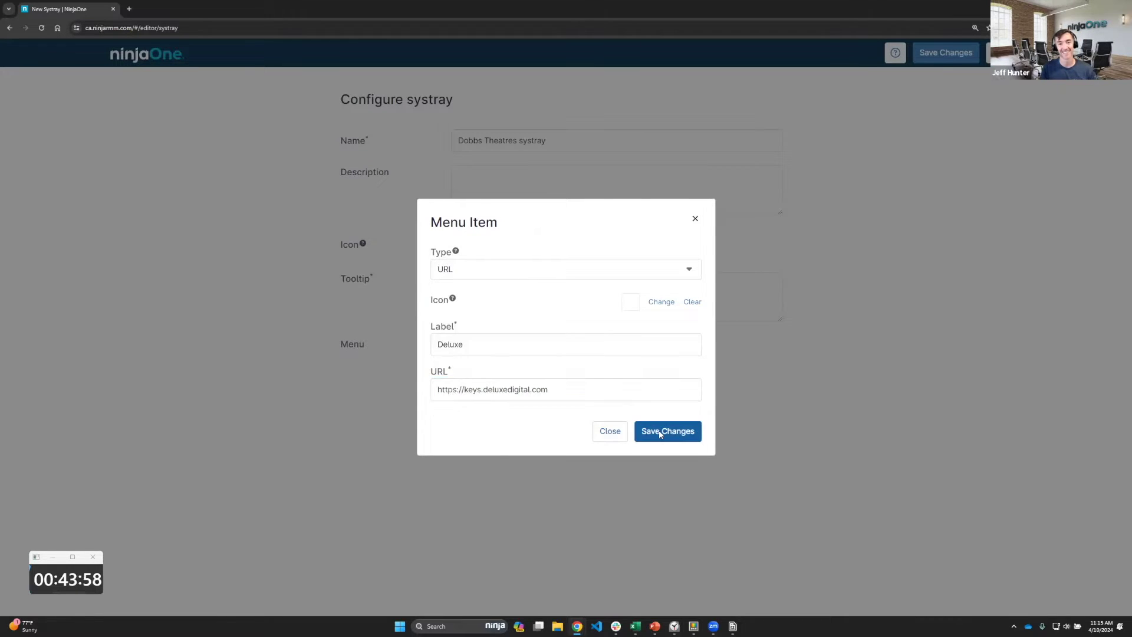
# Step: Save the Dobbs Theatres systray configuration and open the Technicians accounts list
pyautogui.click(944, 54)
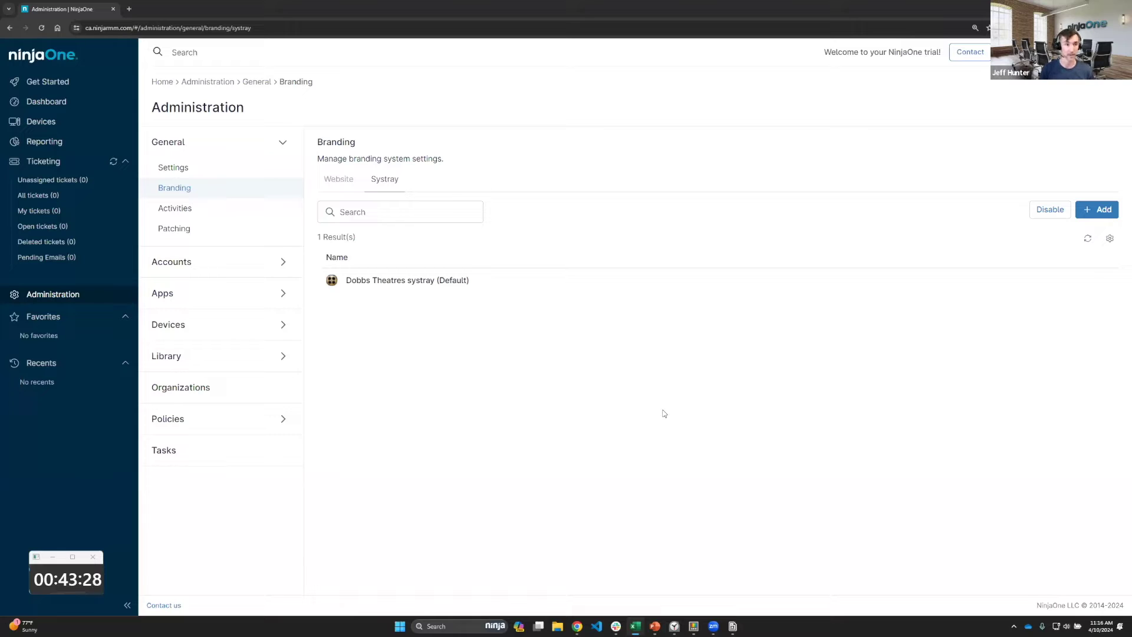
pyautogui.click(207, 267)
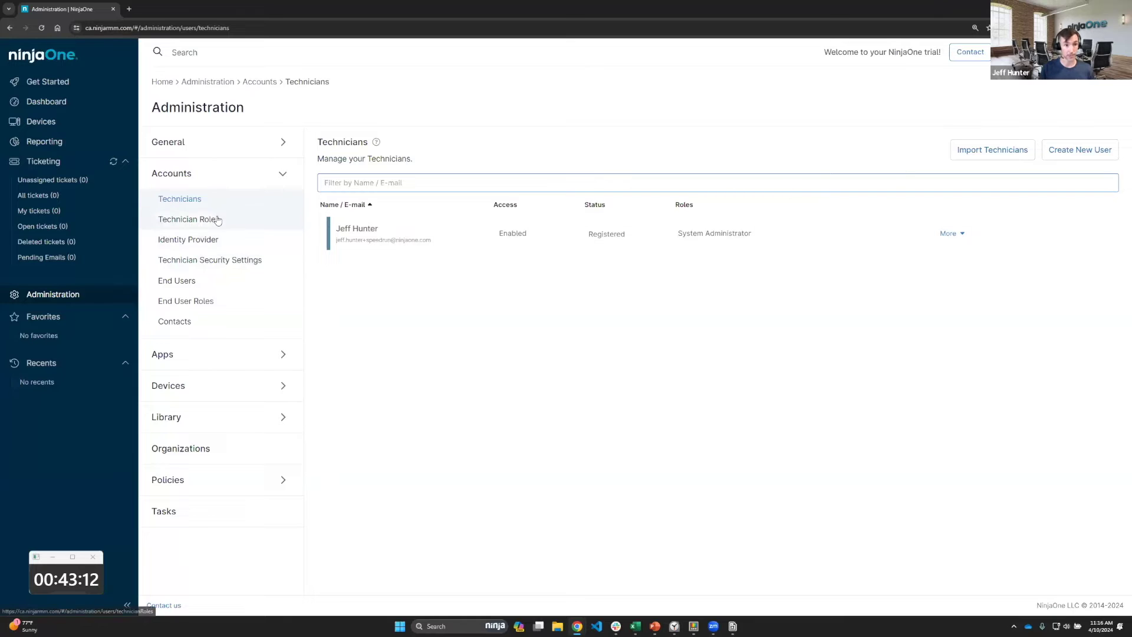
# Step: Create a new technician role from the Full Permissions Template named 'Regional Engineer'
pyautogui.click(238, 223)
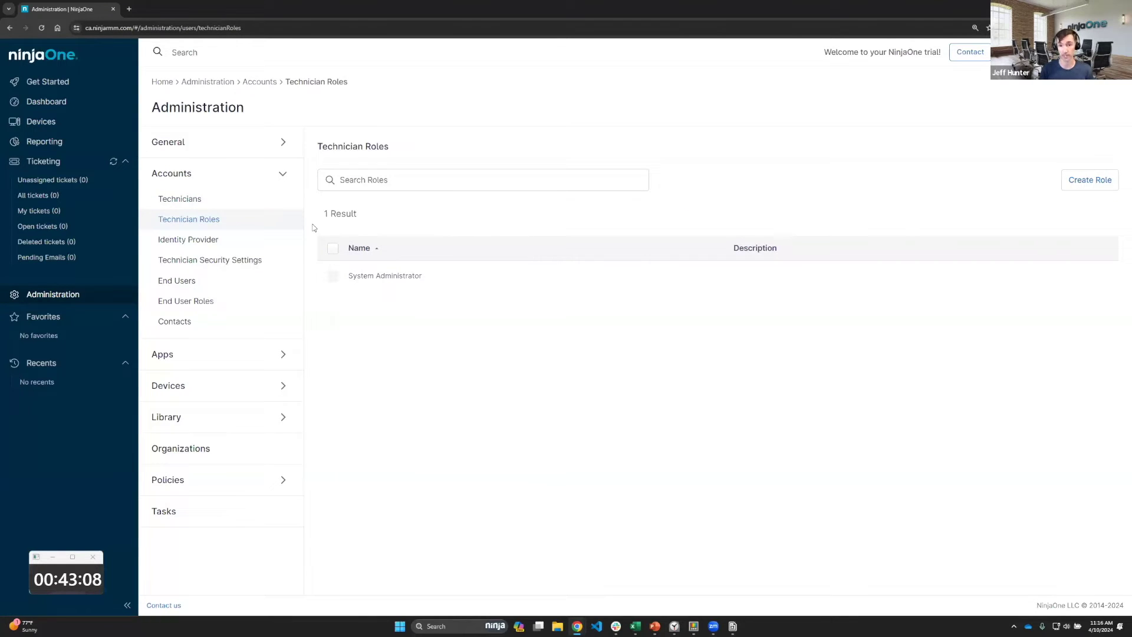
pyautogui.click(1075, 184)
pyautogui.click(1061, 235)
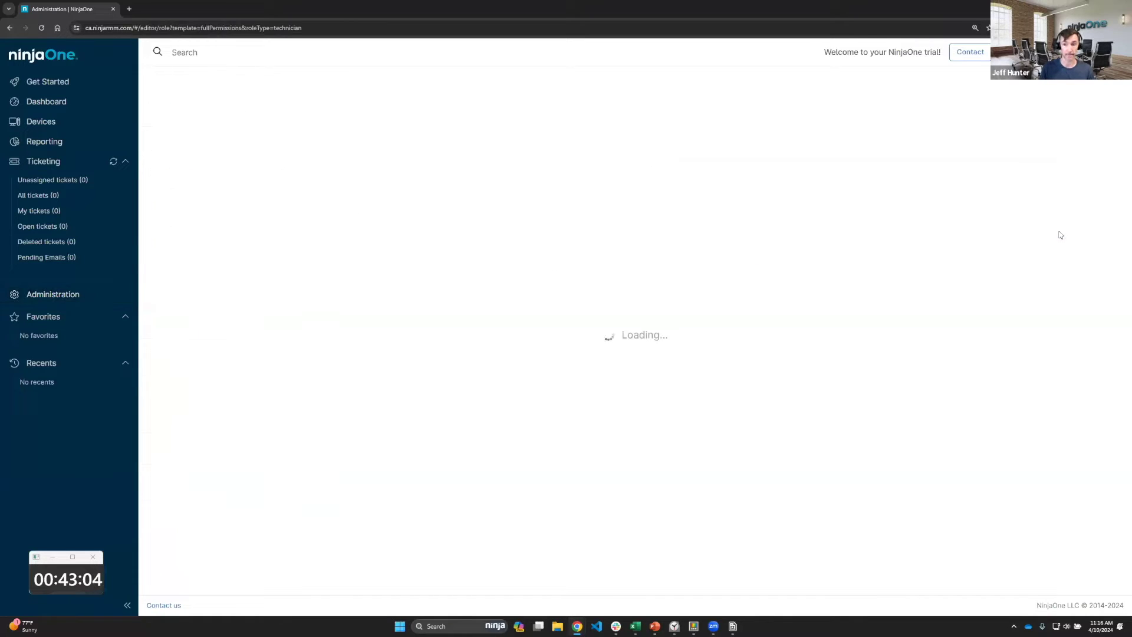
pyautogui.click(915, 141)
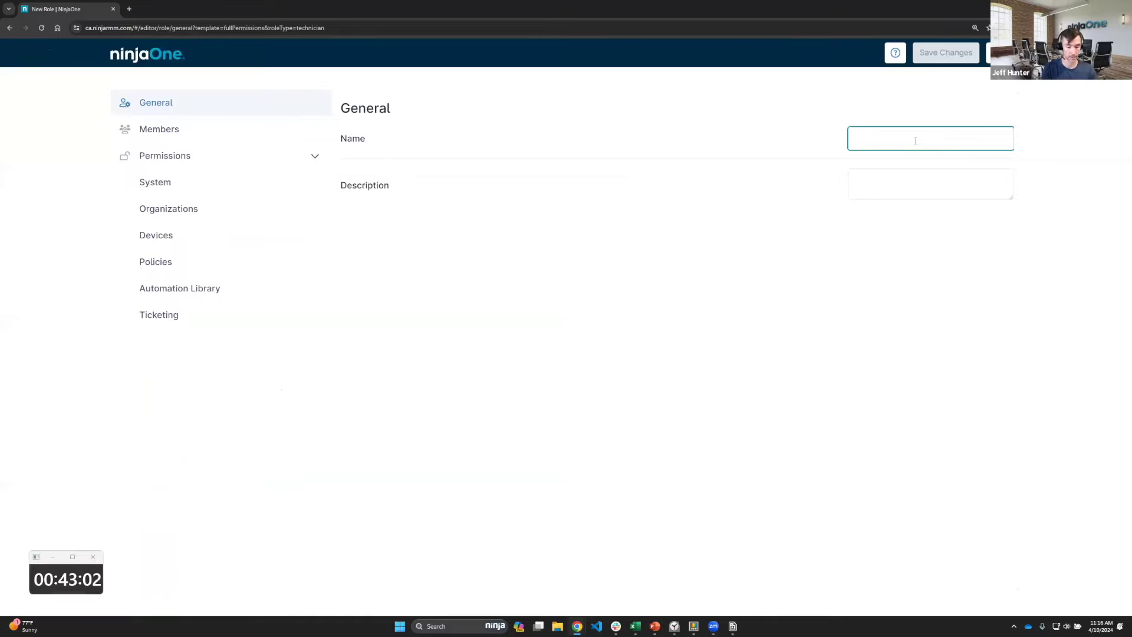
pyautogui.write('Regional E')
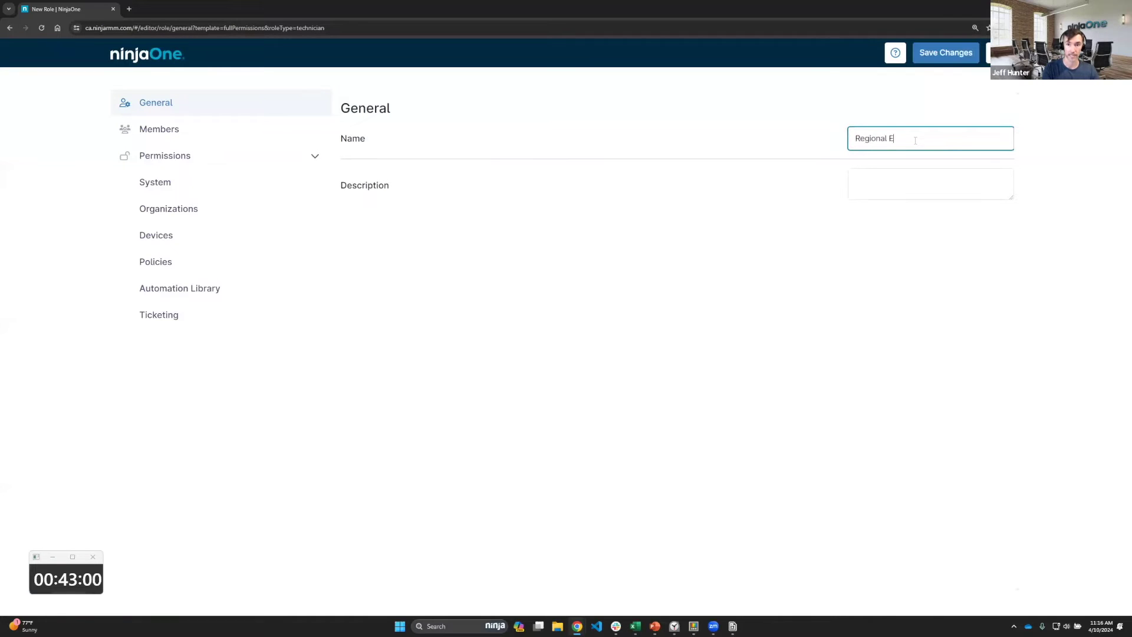
pyautogui.write('ngineer')
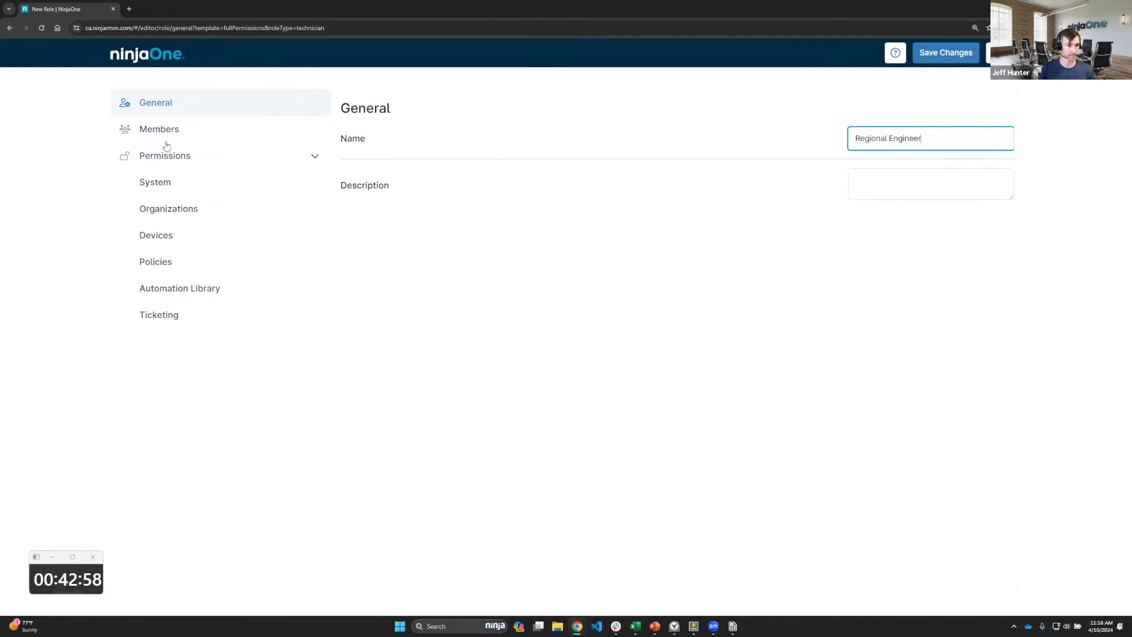
# Step: Set Uninstall Software and Uninstall Patch to No Access, Backup to View and Restore, Maintenance Mode to View
pyautogui.click(167, 184)
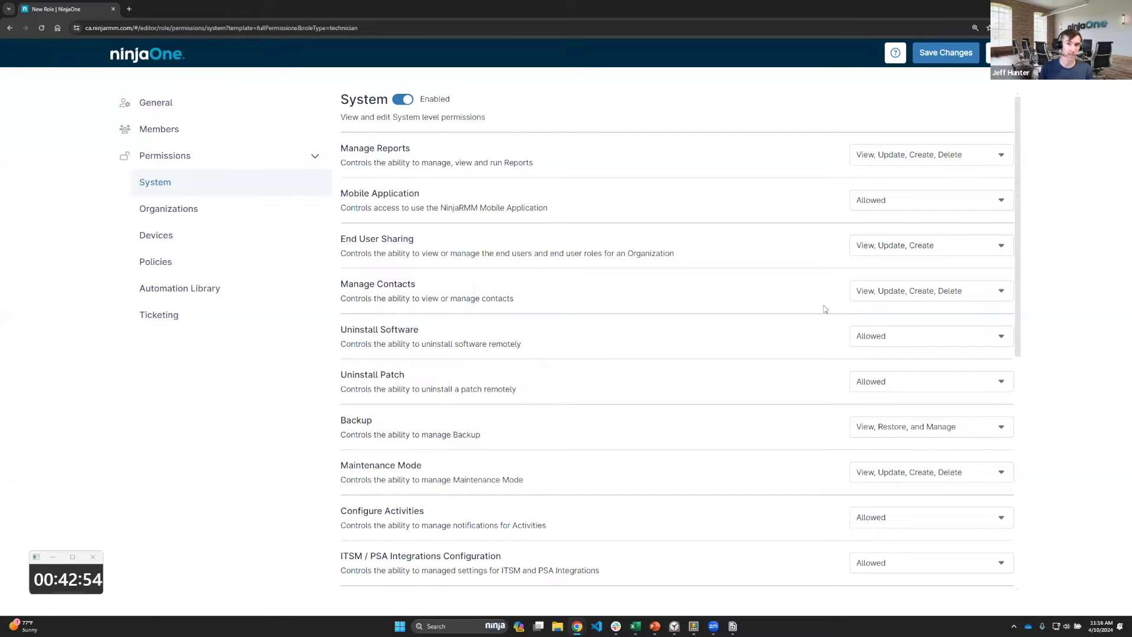
pyautogui.click(881, 348)
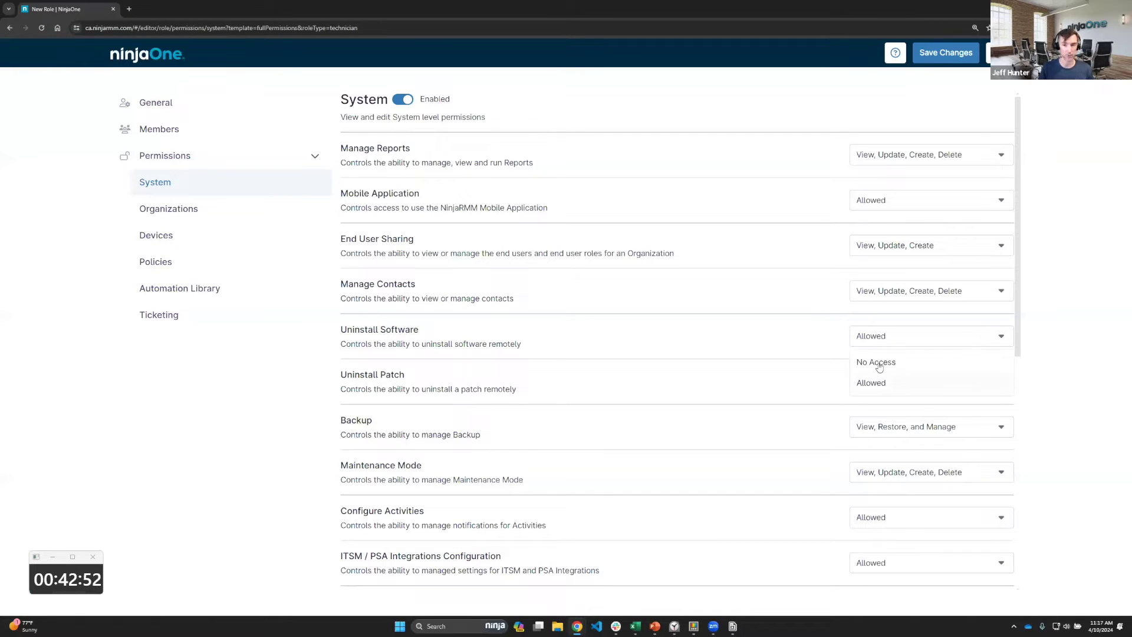
pyautogui.click(880, 364)
pyautogui.click(874, 384)
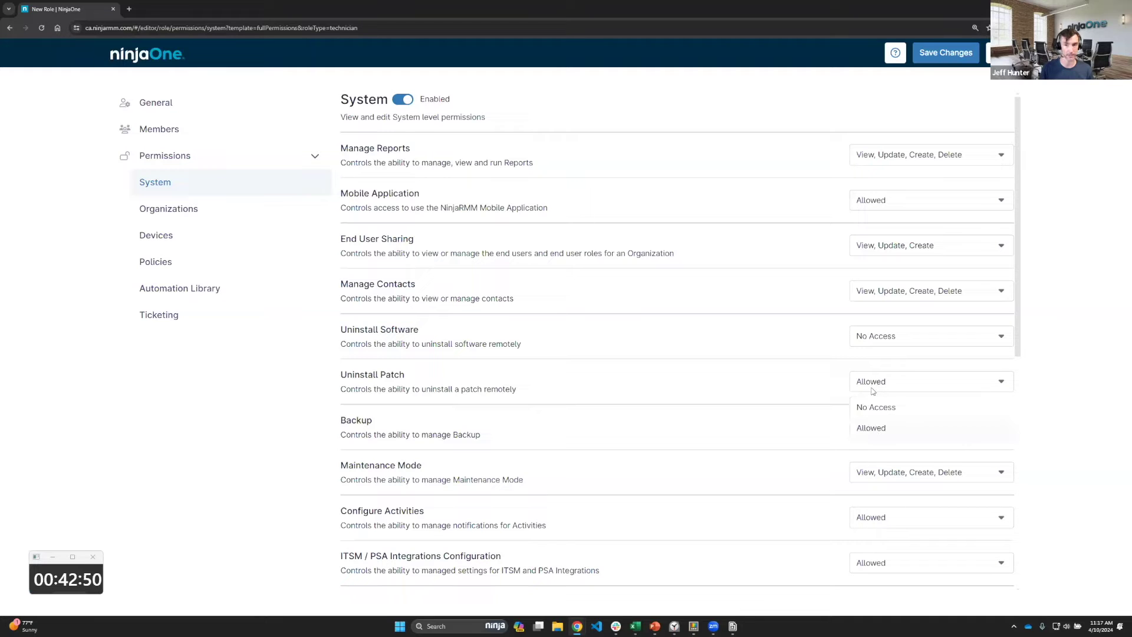
pyautogui.click(870, 408)
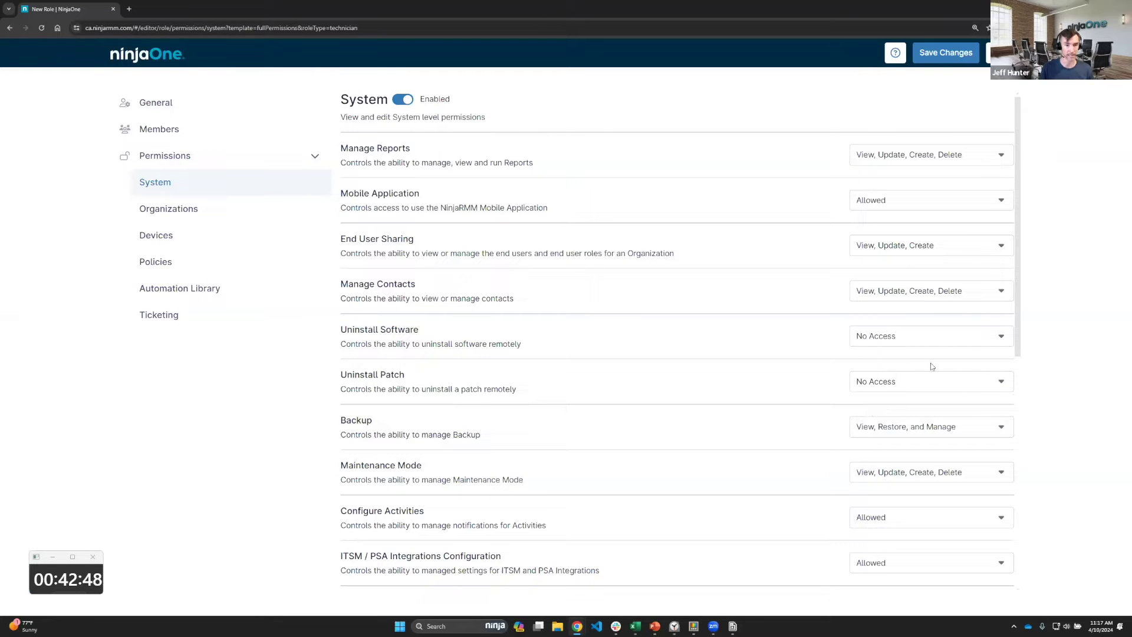
pyautogui.scroll(-1, 927, 372)
pyautogui.click(900, 389)
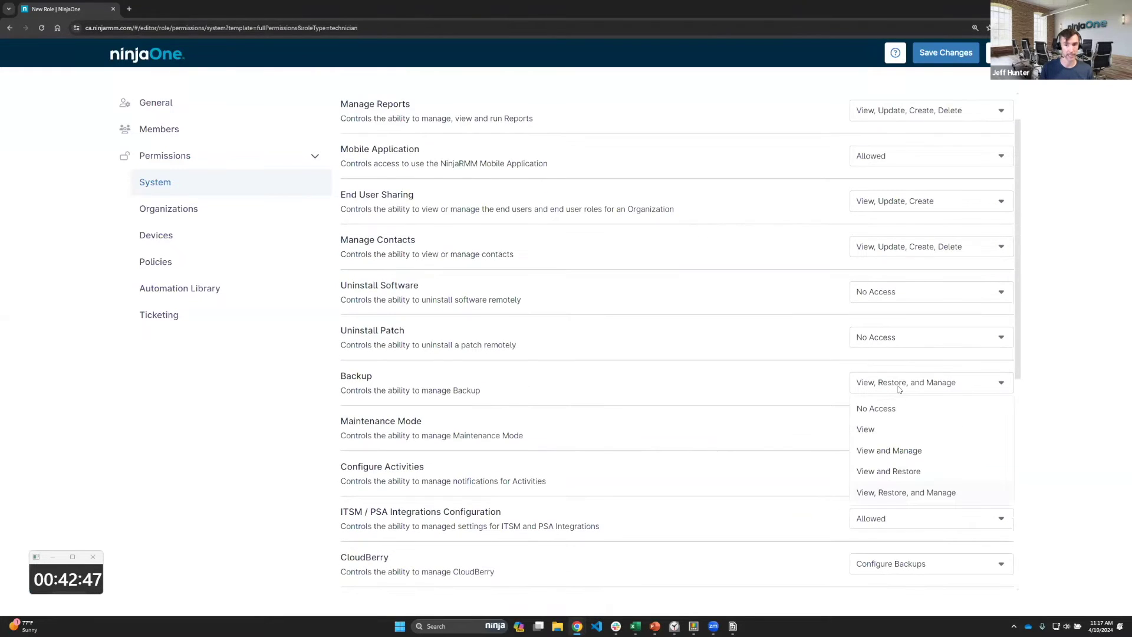
pyautogui.click(890, 473)
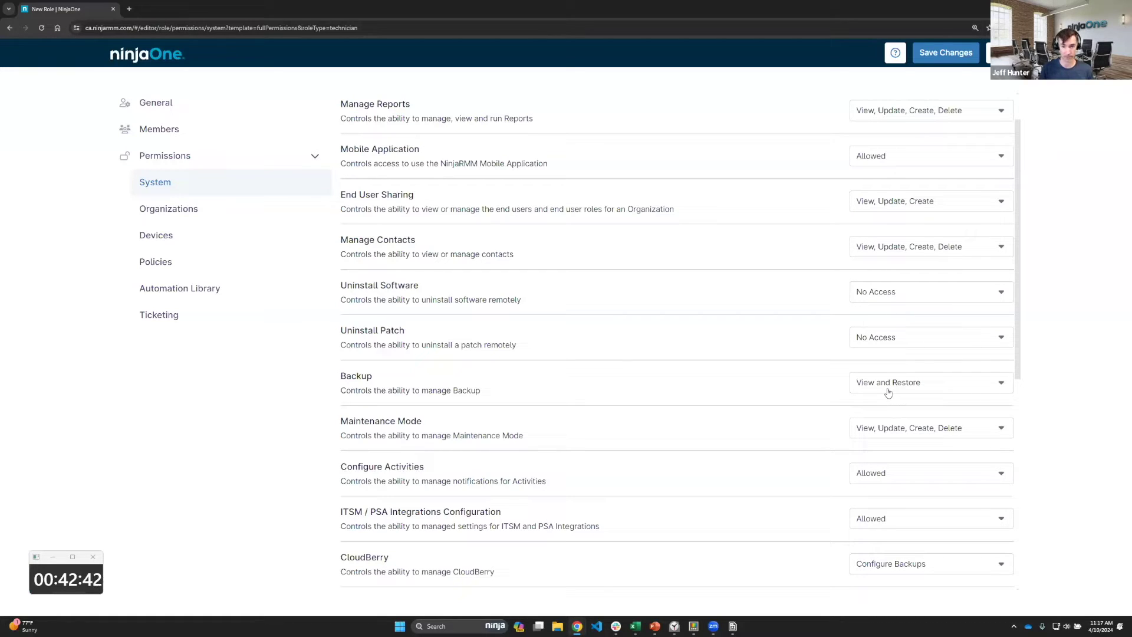
pyautogui.click(891, 434)
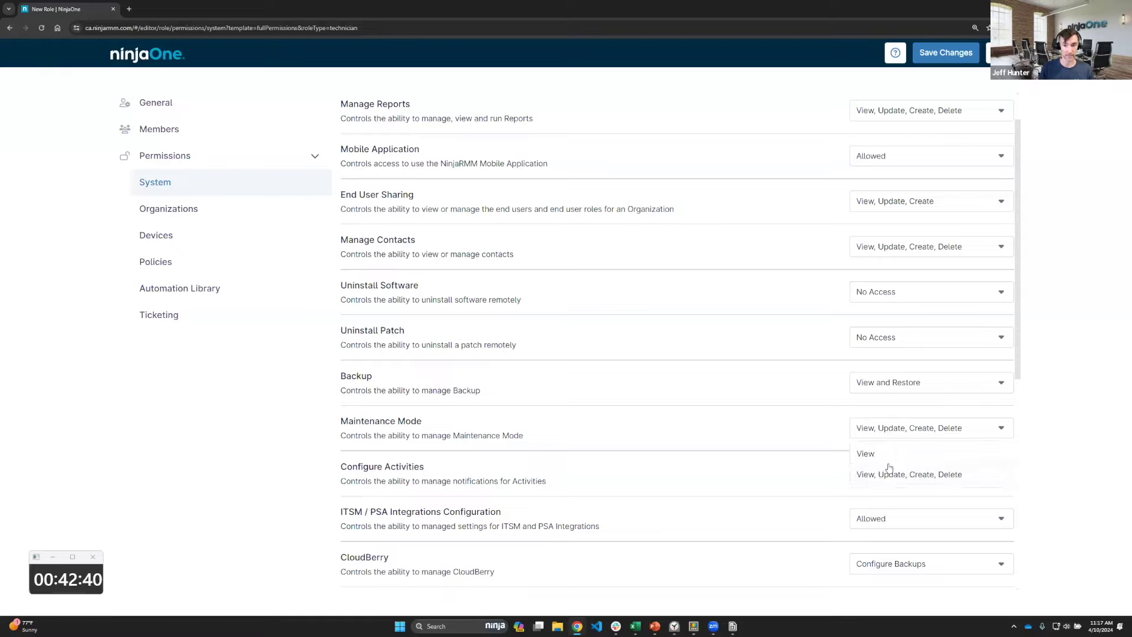
pyautogui.click(874, 451)
# Step: Deny Configure Activities and ITSM / PSA integrations, and make CloudBerry view-only
pyautogui.scroll(-1, 811, 424)
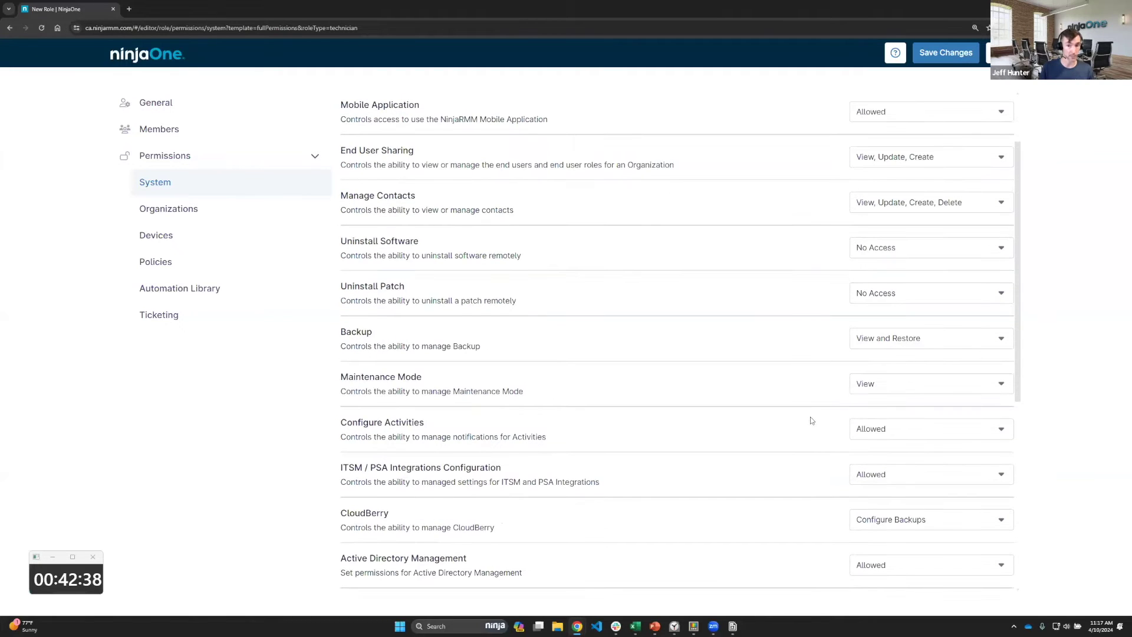
pyautogui.scroll(-2, 816, 421)
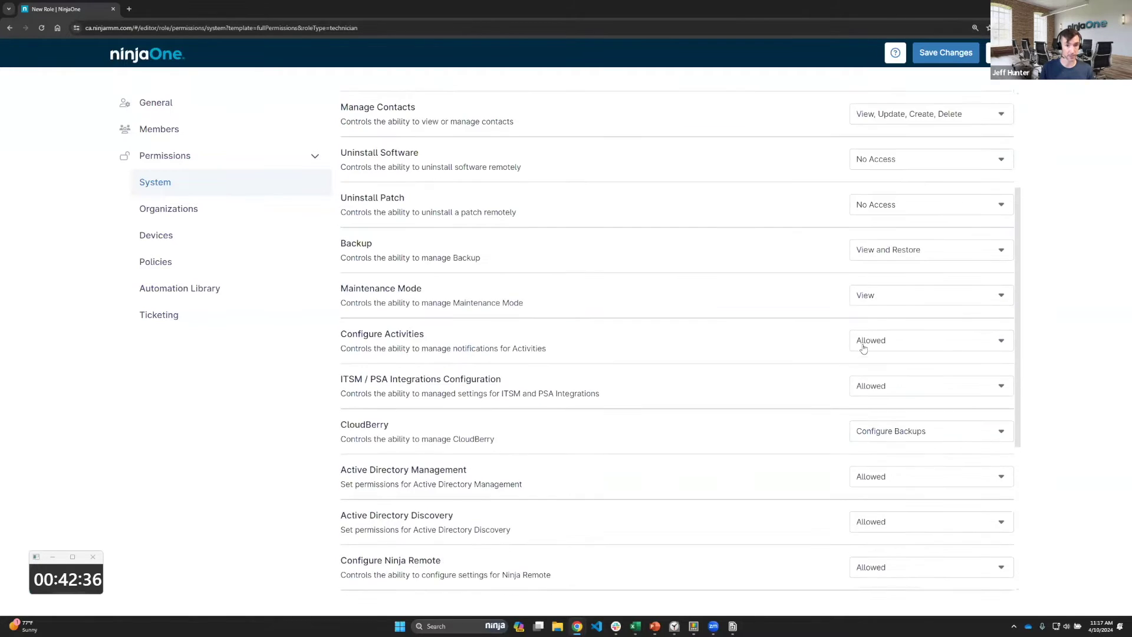
pyautogui.click(877, 340)
pyautogui.click(875, 368)
pyautogui.scroll(-1, 924, 360)
pyautogui.click(904, 344)
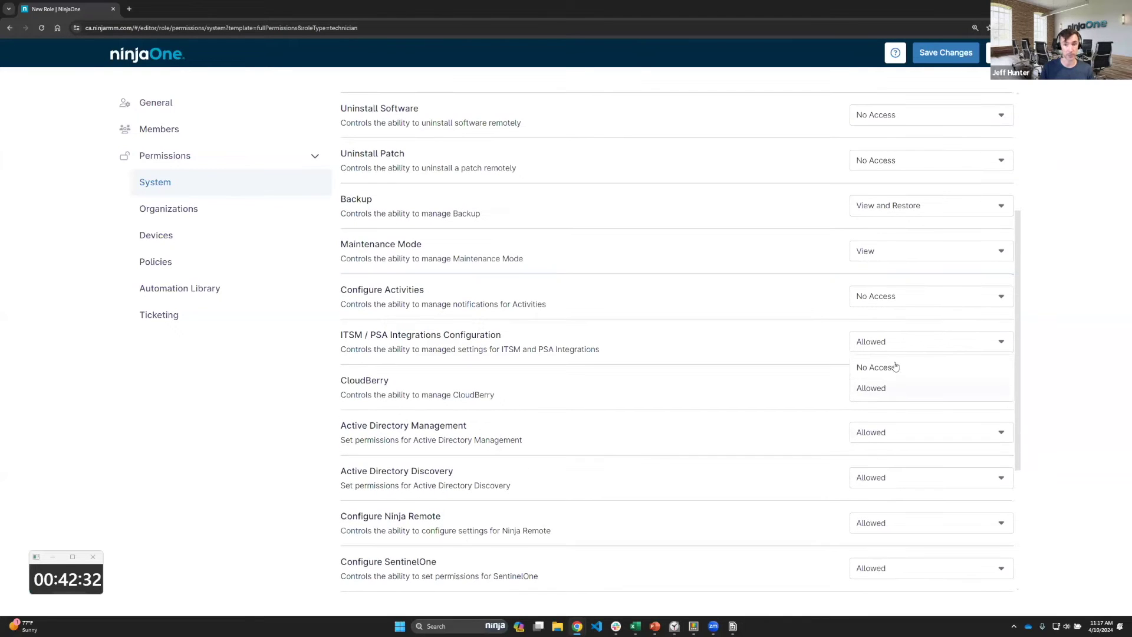
pyautogui.click(895, 368)
pyautogui.click(893, 392)
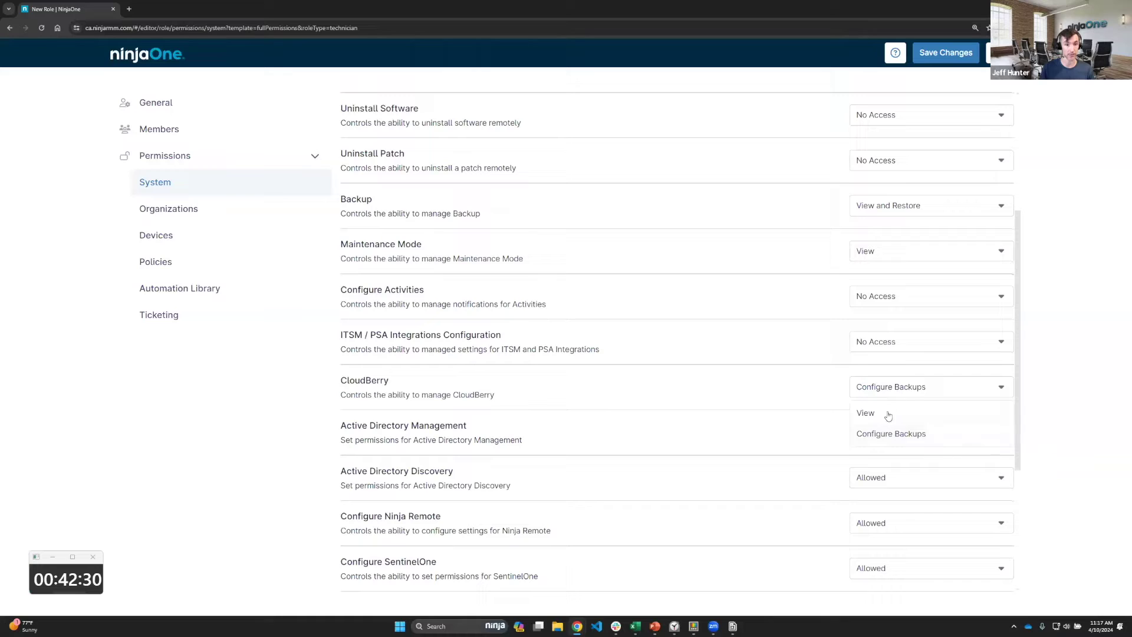
pyautogui.click(886, 411)
# Step: Set Active Directory Management/Discovery and Ninja Remote, SentinelOne, TeamViewer, ConnectWise Control configuration to No Access
pyautogui.scroll(-2, 835, 439)
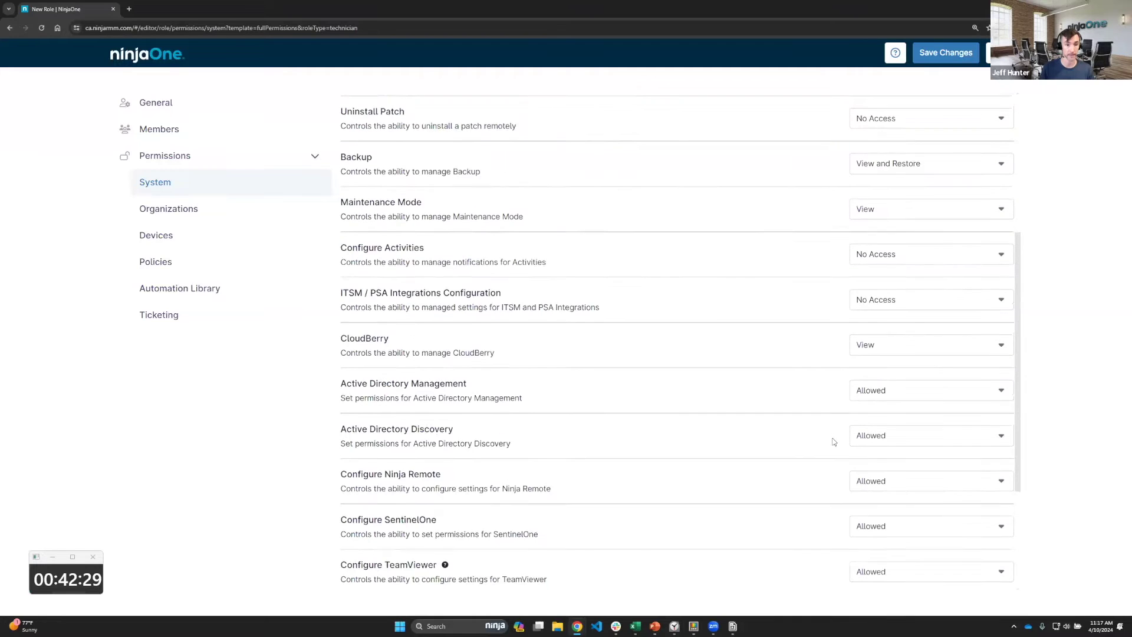
pyautogui.click(861, 349)
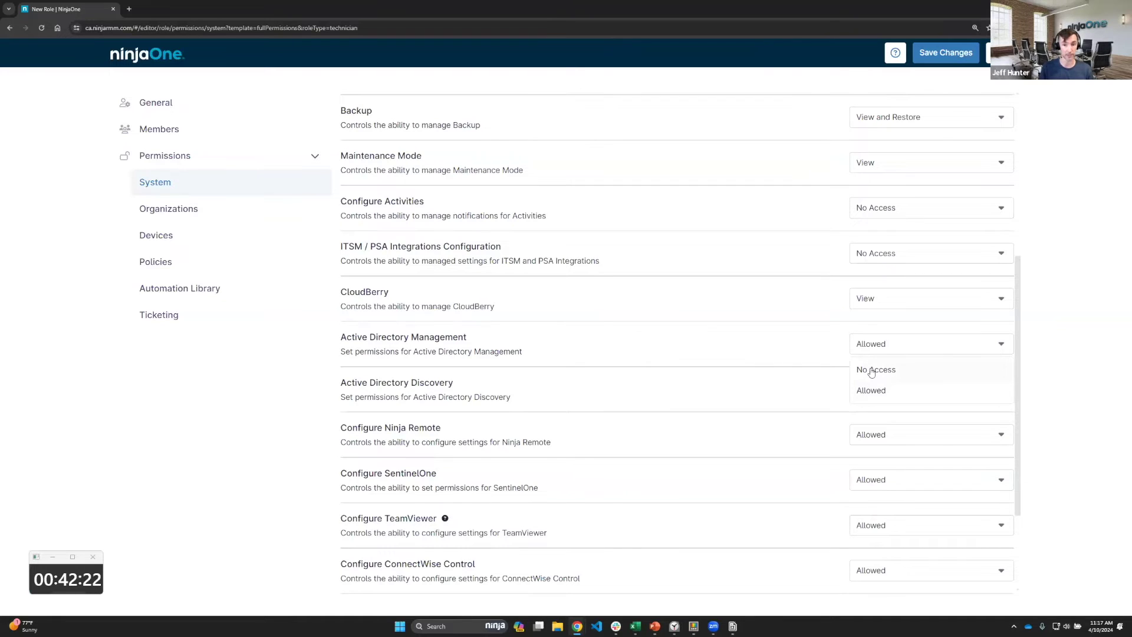
pyautogui.click(872, 370)
pyautogui.click(870, 391)
pyautogui.click(865, 414)
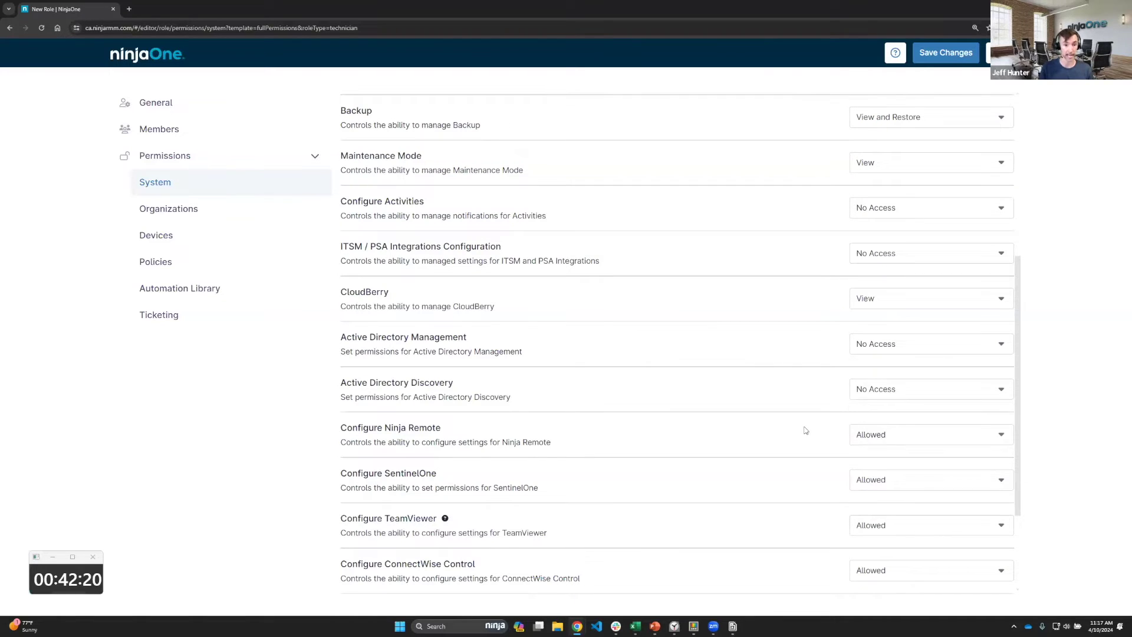
pyautogui.click(879, 443)
pyautogui.click(871, 461)
pyautogui.click(873, 481)
pyautogui.click(874, 507)
pyautogui.click(874, 527)
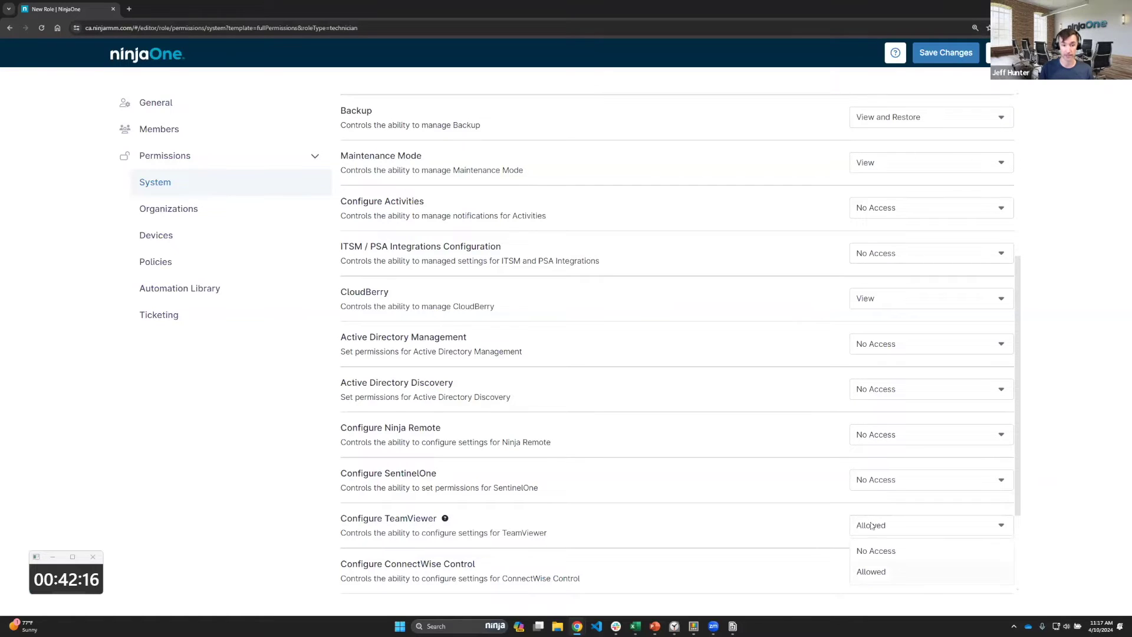
pyautogui.click(873, 550)
pyautogui.click(881, 570)
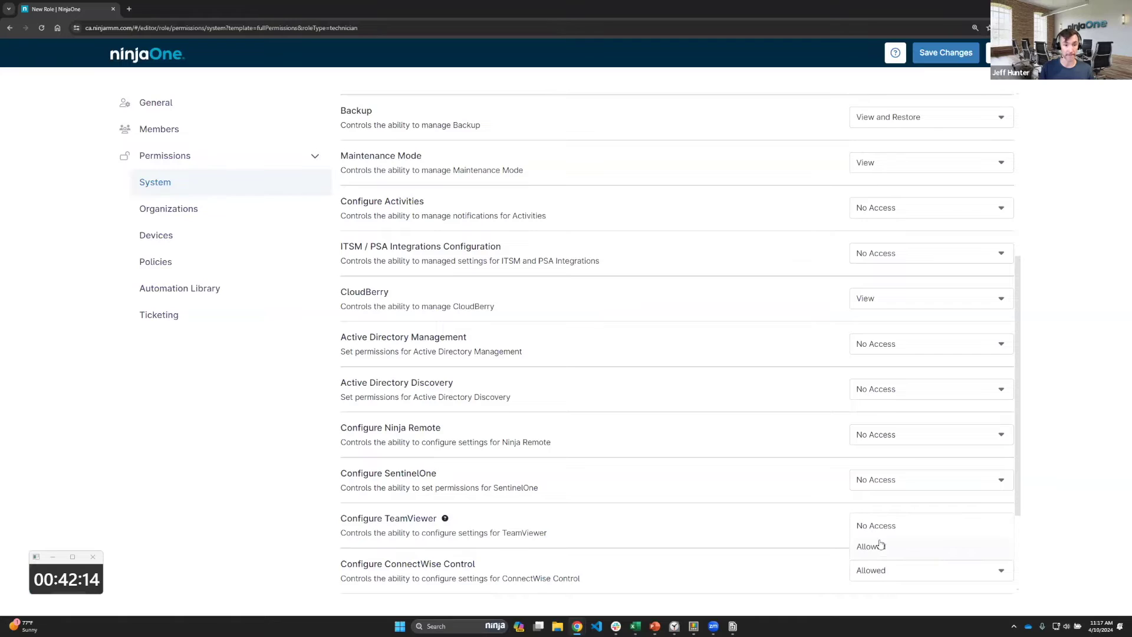
pyautogui.click(877, 528)
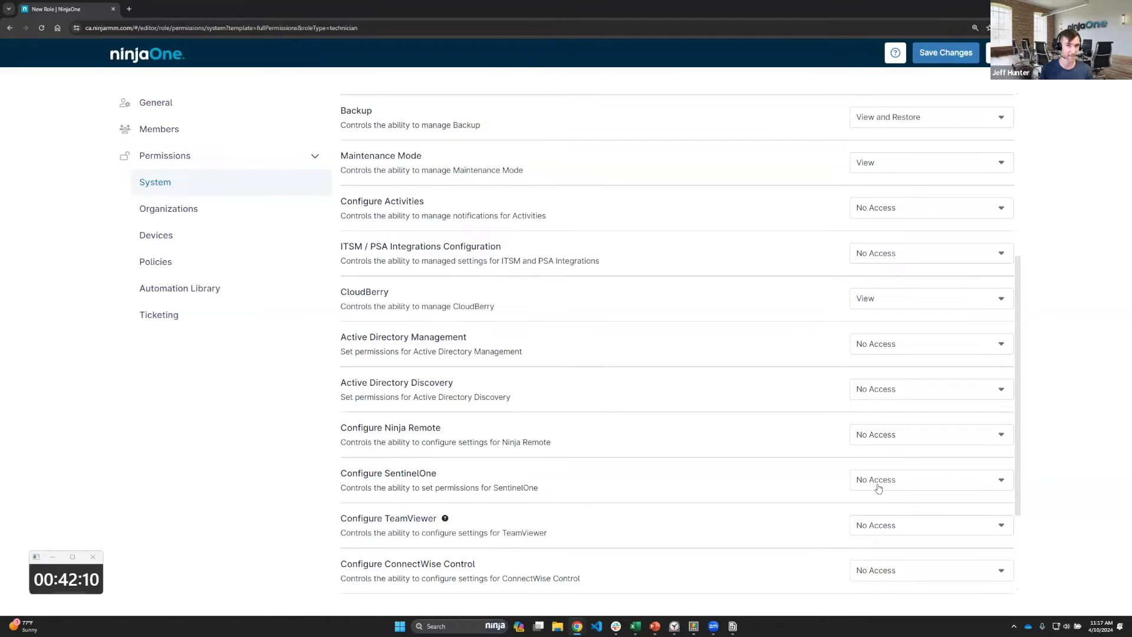
# Step: Deny creating new organizations and set default organization access to View, Update
pyautogui.click(173, 210)
pyautogui.click(946, 153)
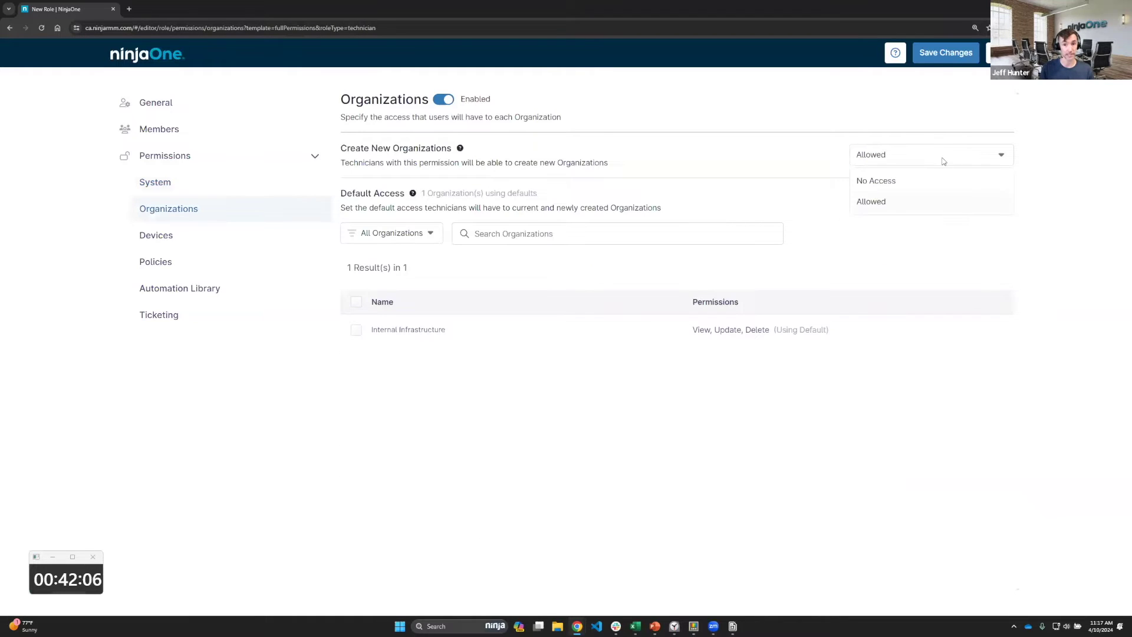
pyautogui.click(913, 186)
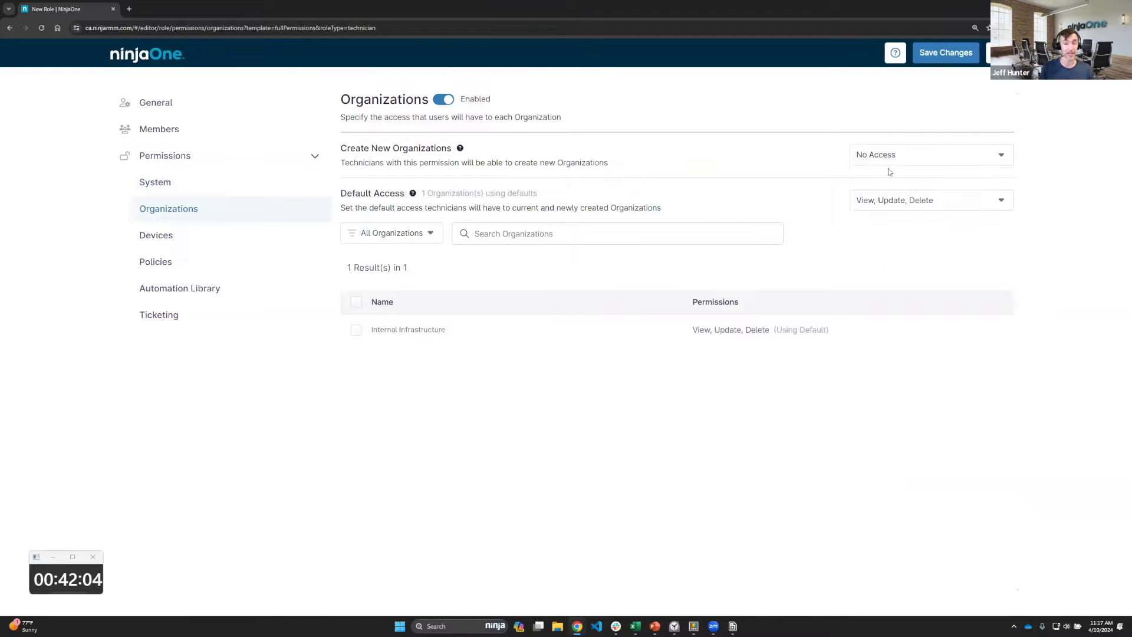
pyautogui.click(890, 202)
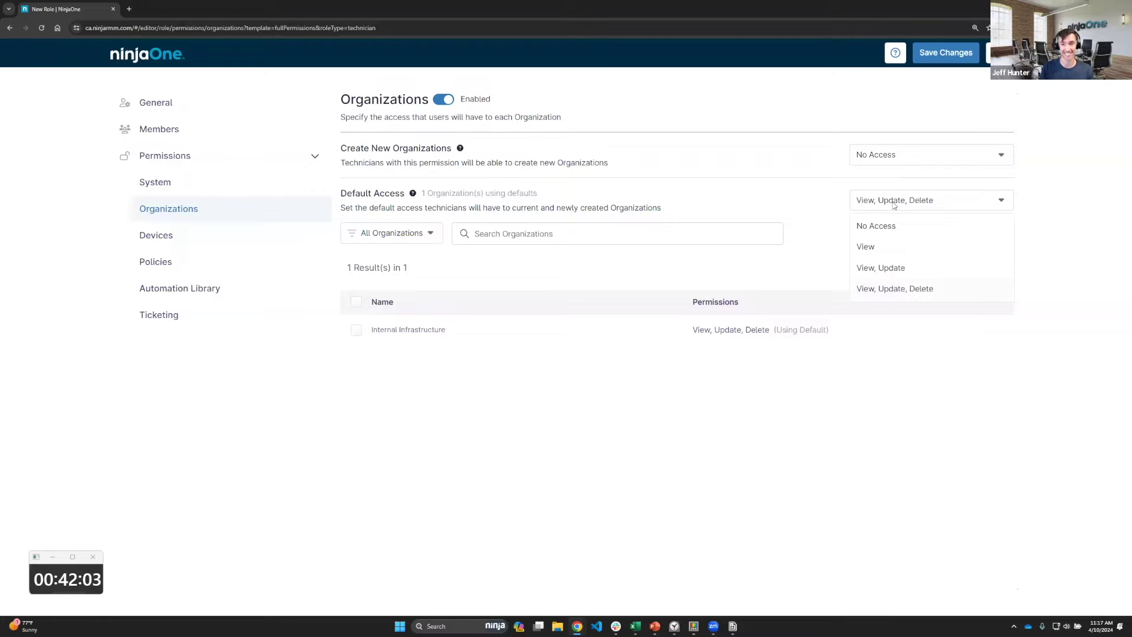
pyautogui.click(890, 270)
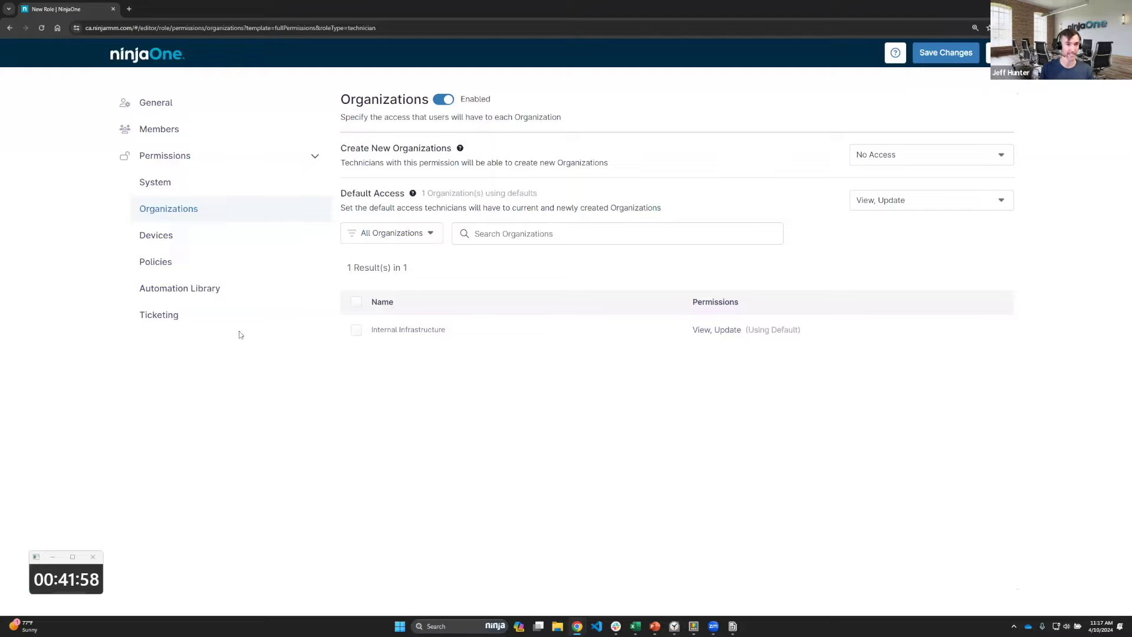
# Step: Drop TeamViewer and ConnectWise Control remote access, deny device creation, default devices to View, Update, then open Policies
pyautogui.click(178, 243)
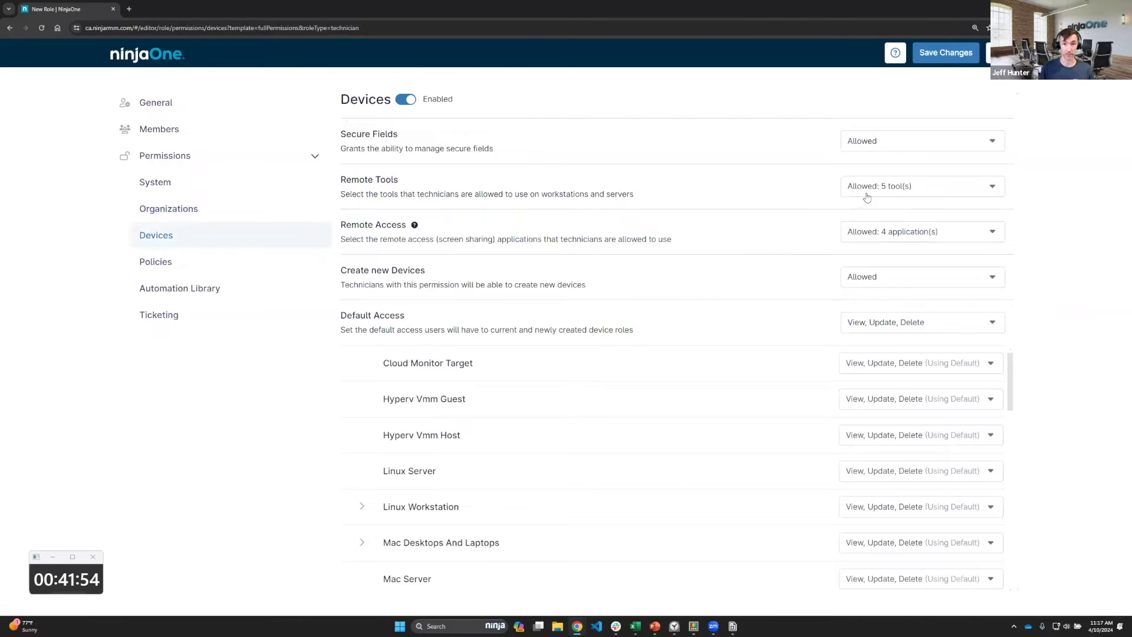
pyautogui.click(867, 189)
pyautogui.click(829, 222)
pyautogui.click(885, 232)
pyautogui.click(852, 300)
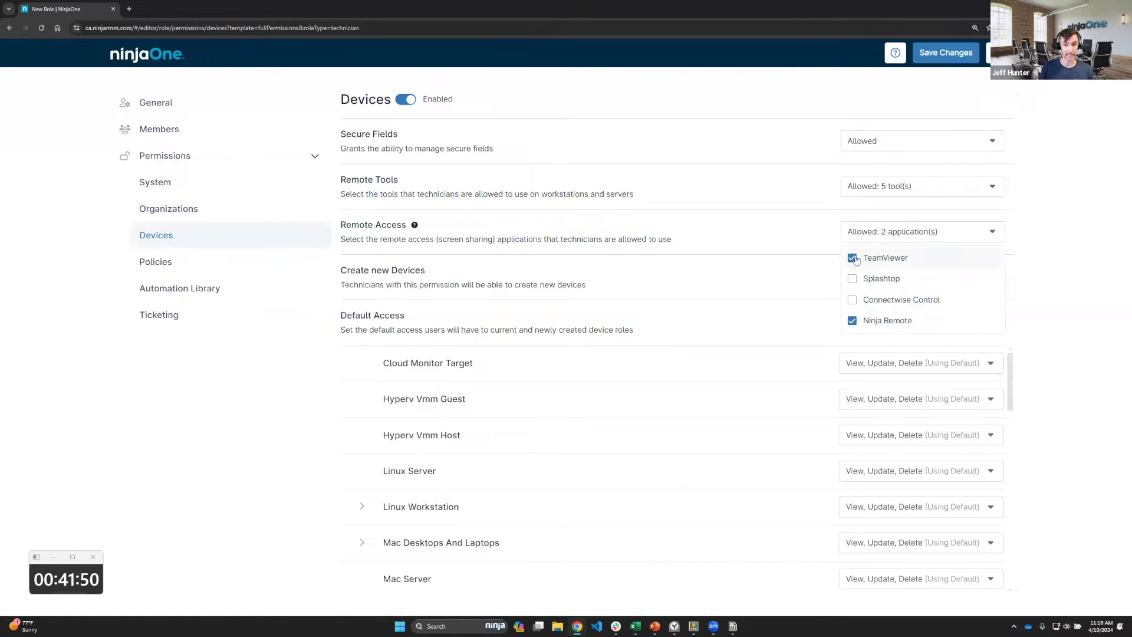
pyautogui.click(853, 259)
pyautogui.click(815, 227)
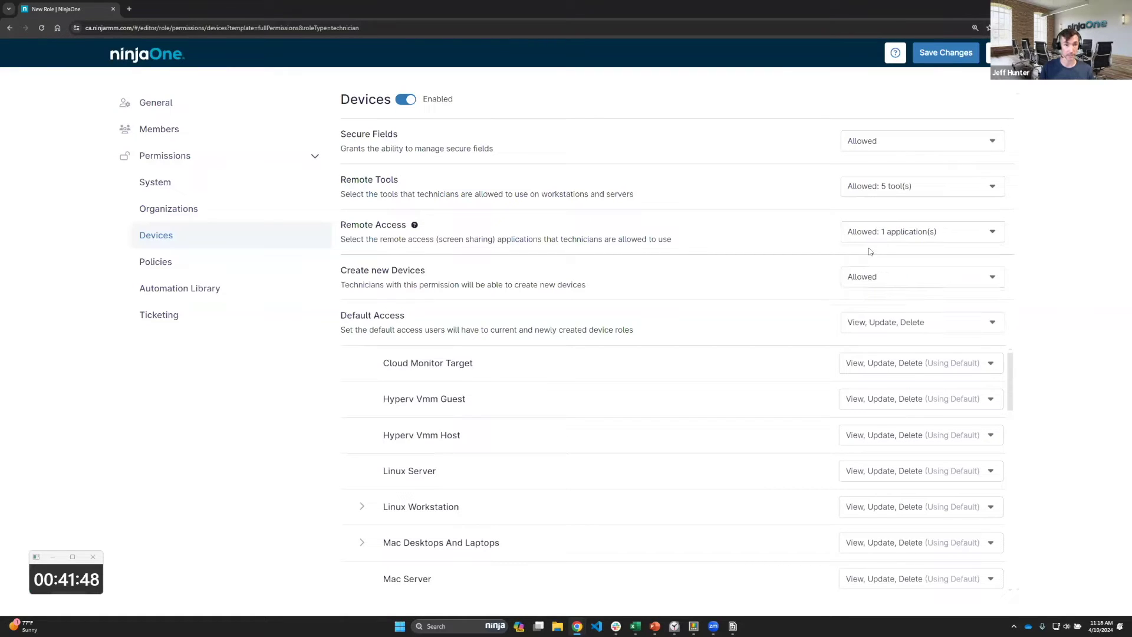
pyautogui.click(893, 279)
pyautogui.click(874, 303)
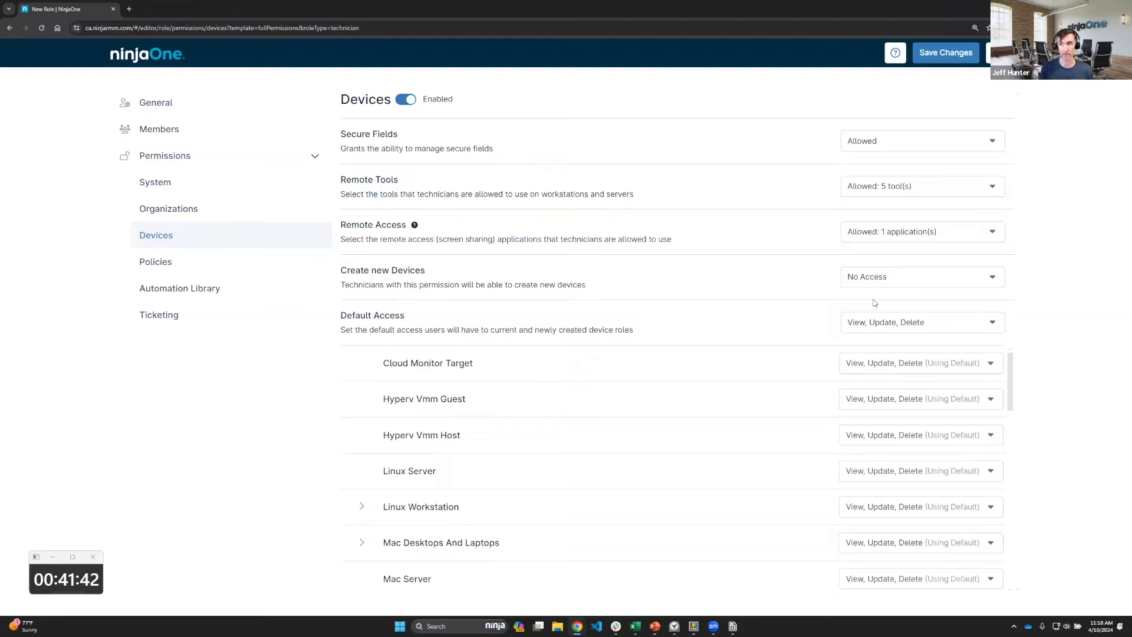
pyautogui.click(884, 321)
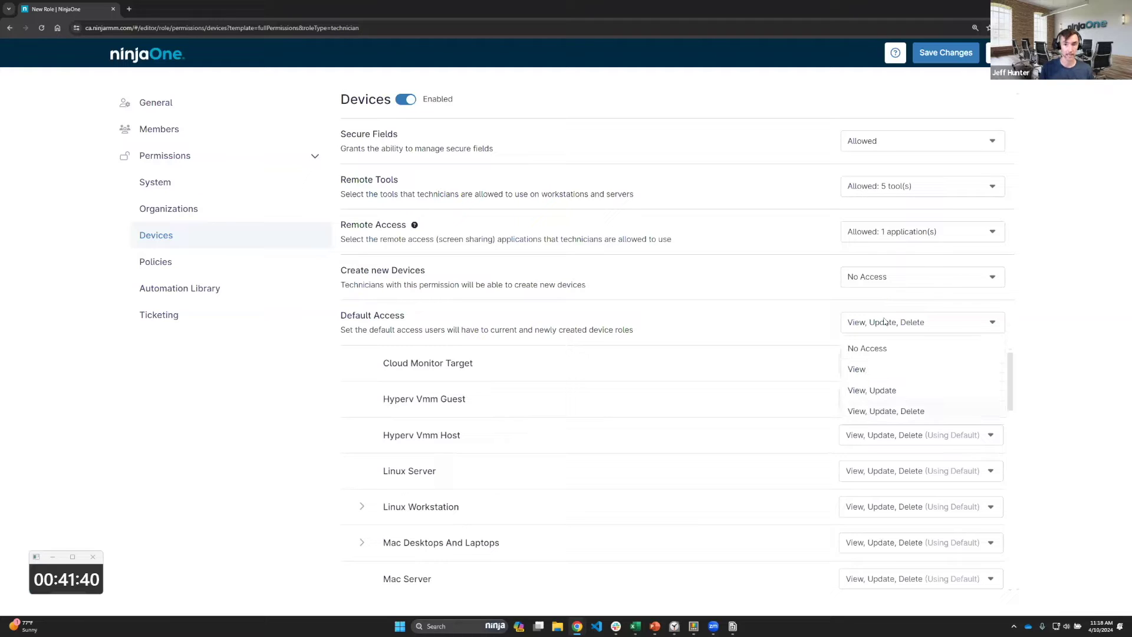
pyautogui.click(875, 390)
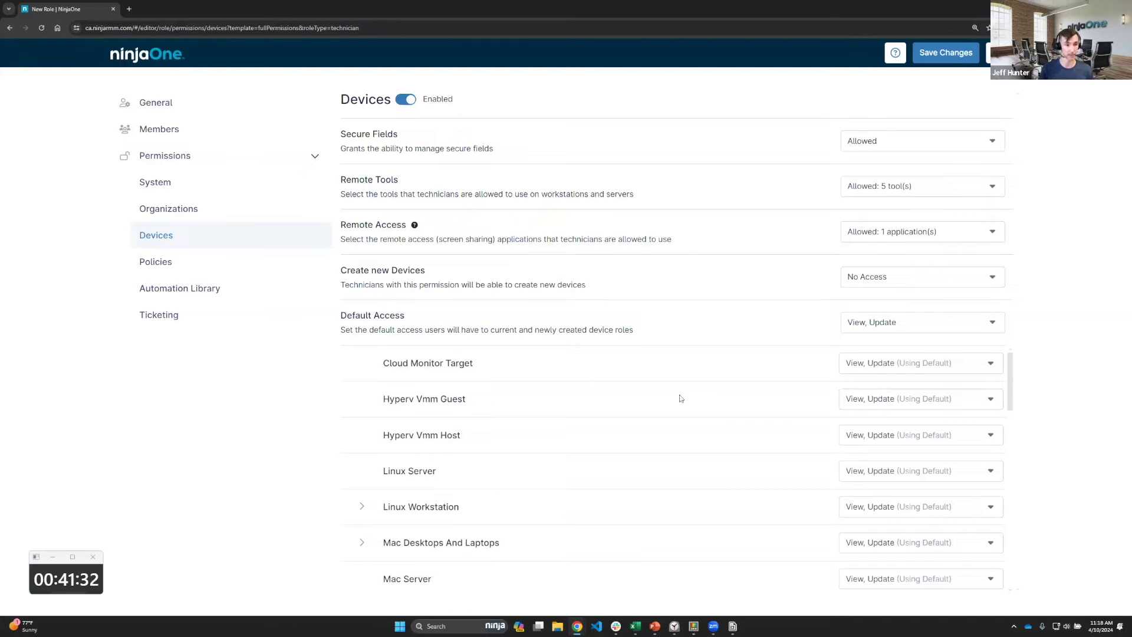
pyautogui.click(159, 266)
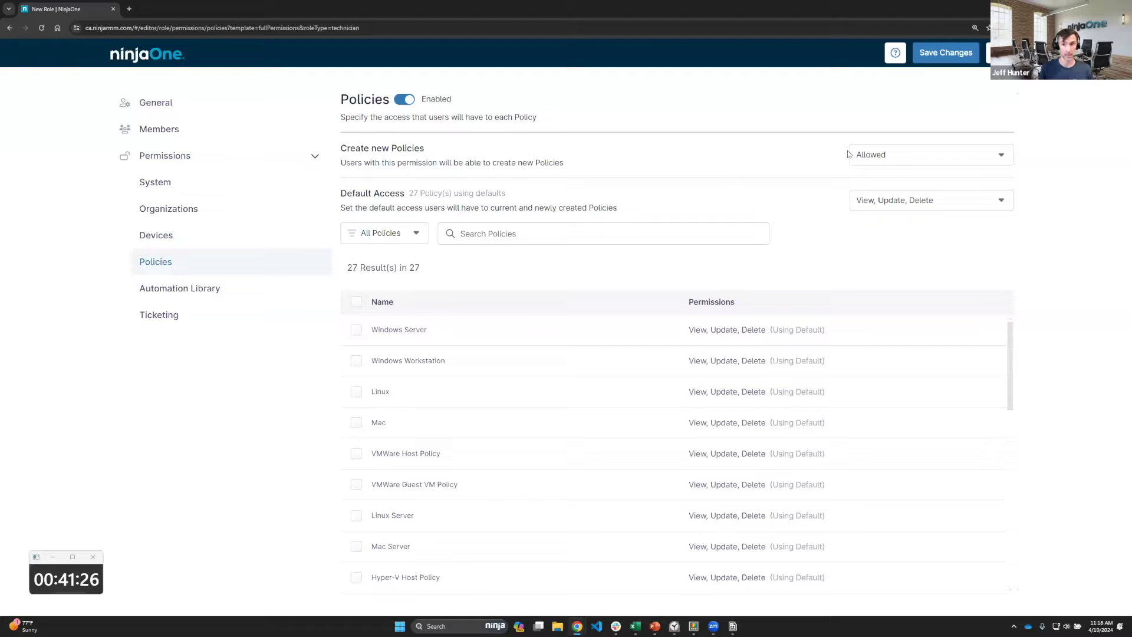
# Step: Deny the role creating new policies and set default policy access to View only
pyautogui.click(873, 154)
pyautogui.click(874, 180)
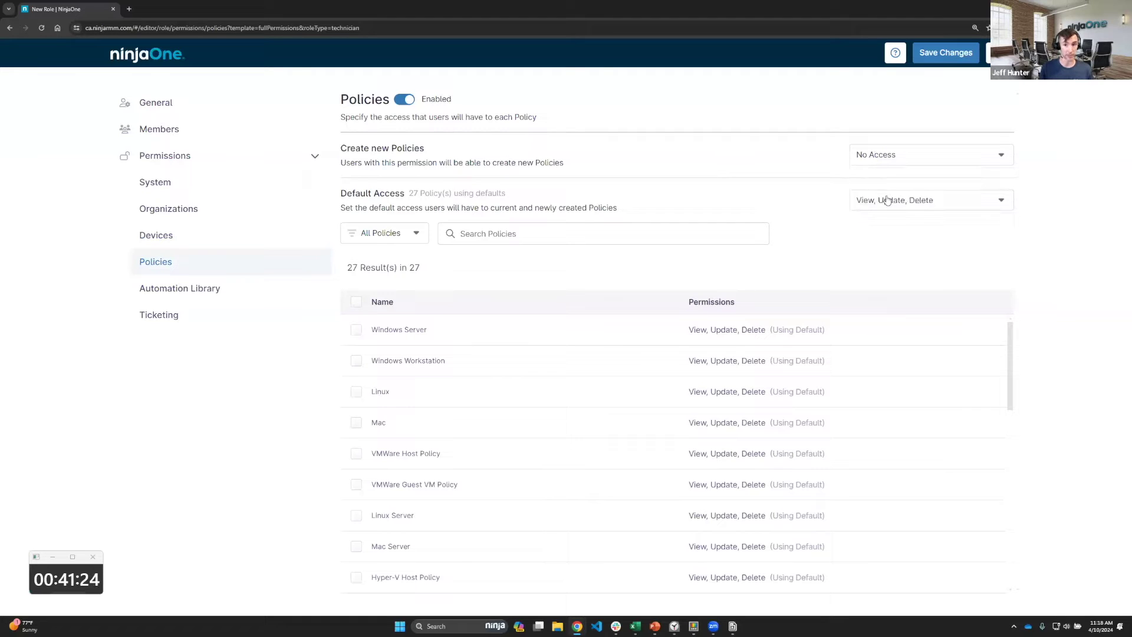
pyautogui.click(888, 201)
pyautogui.click(896, 268)
pyautogui.click(898, 204)
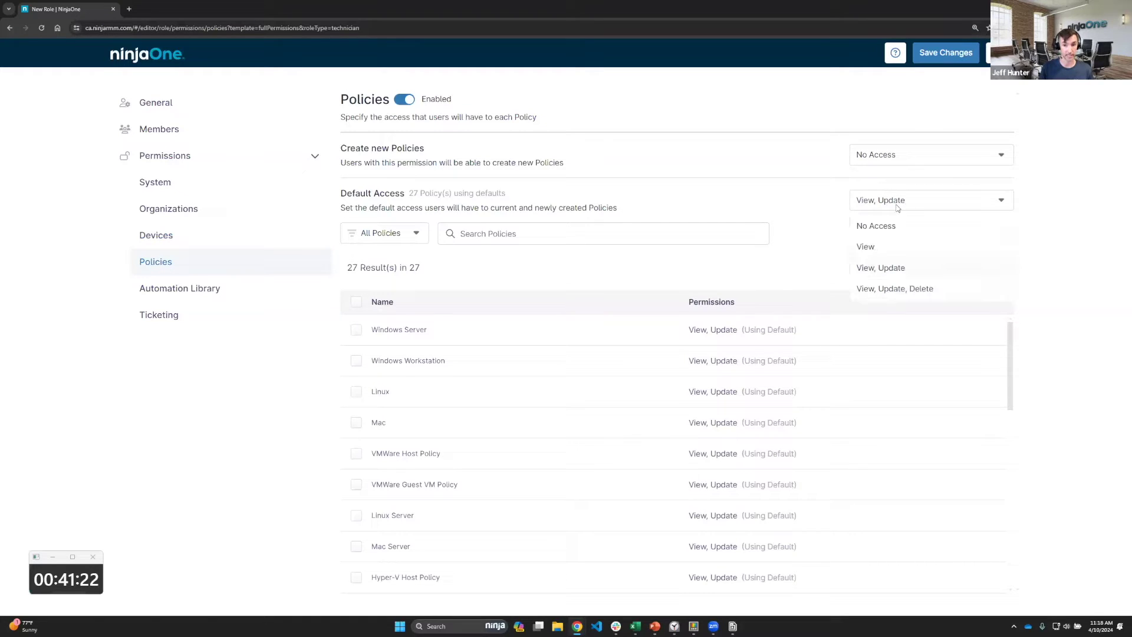
pyautogui.click(877, 246)
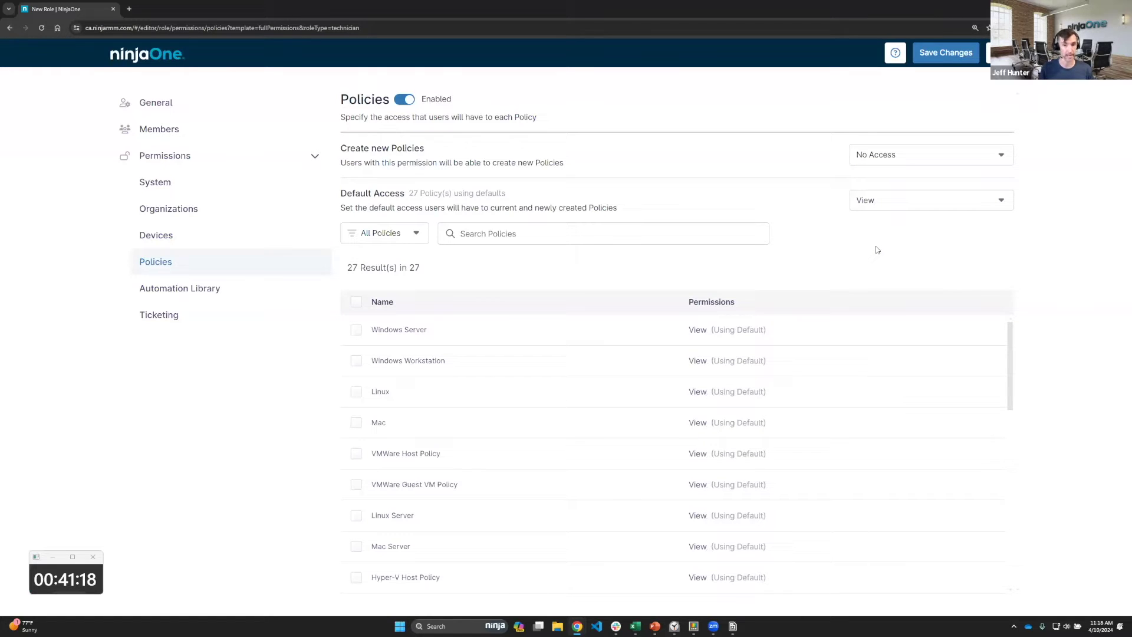
# Step: Set Automation Library to no new categories, scheduled tasks View/Update/Create, default View/Run, and save
pyautogui.click(240, 289)
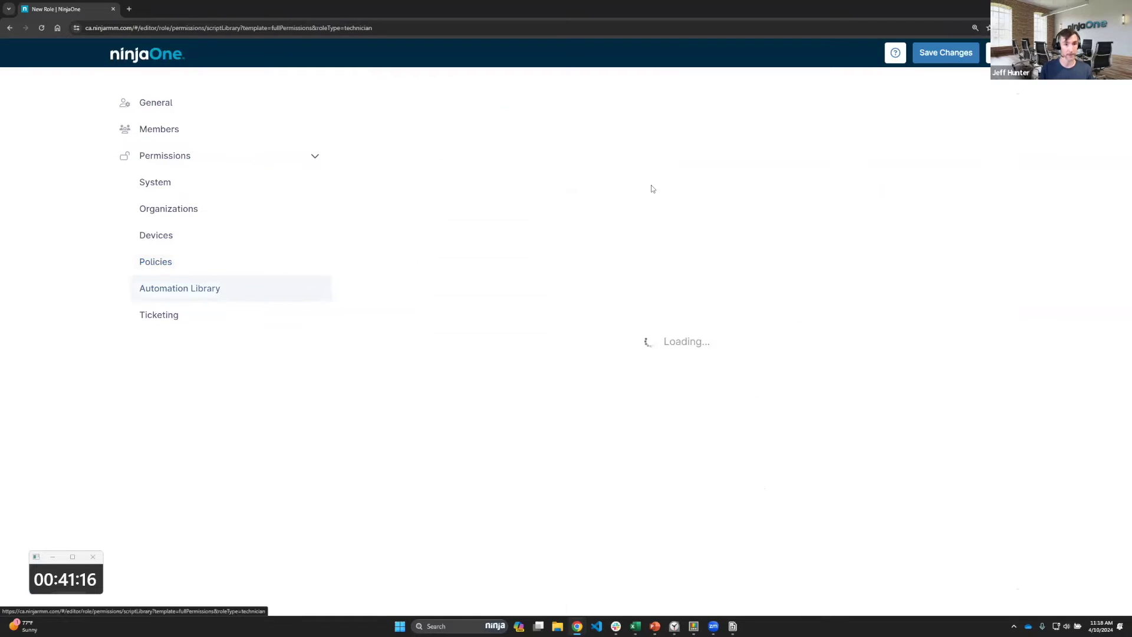
pyautogui.click(871, 159)
pyautogui.click(873, 183)
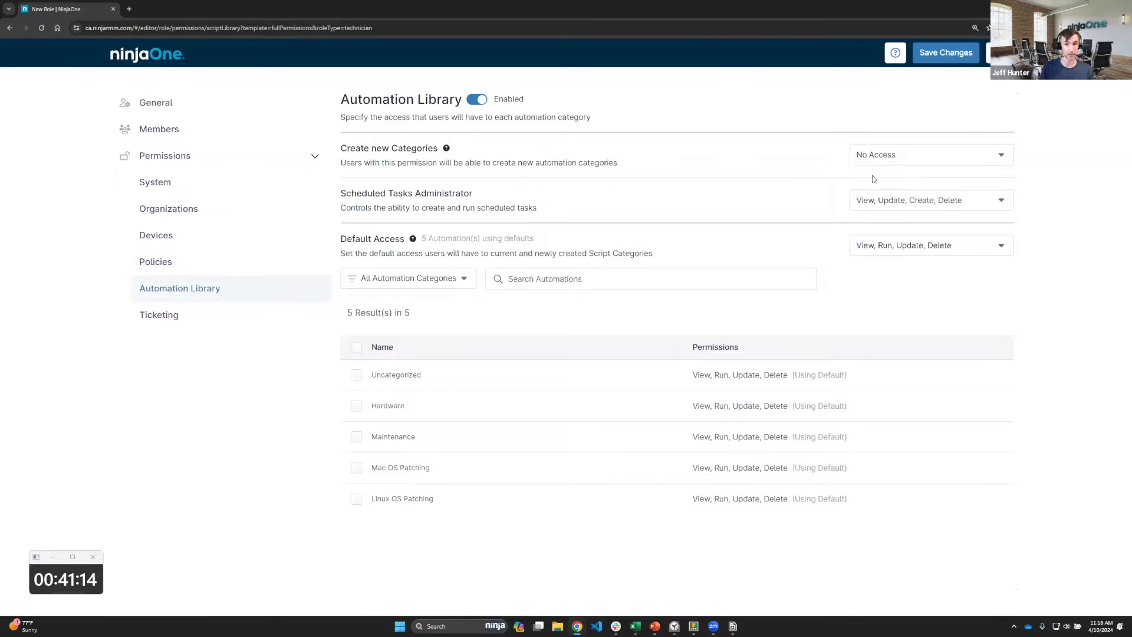
pyautogui.click(897, 200)
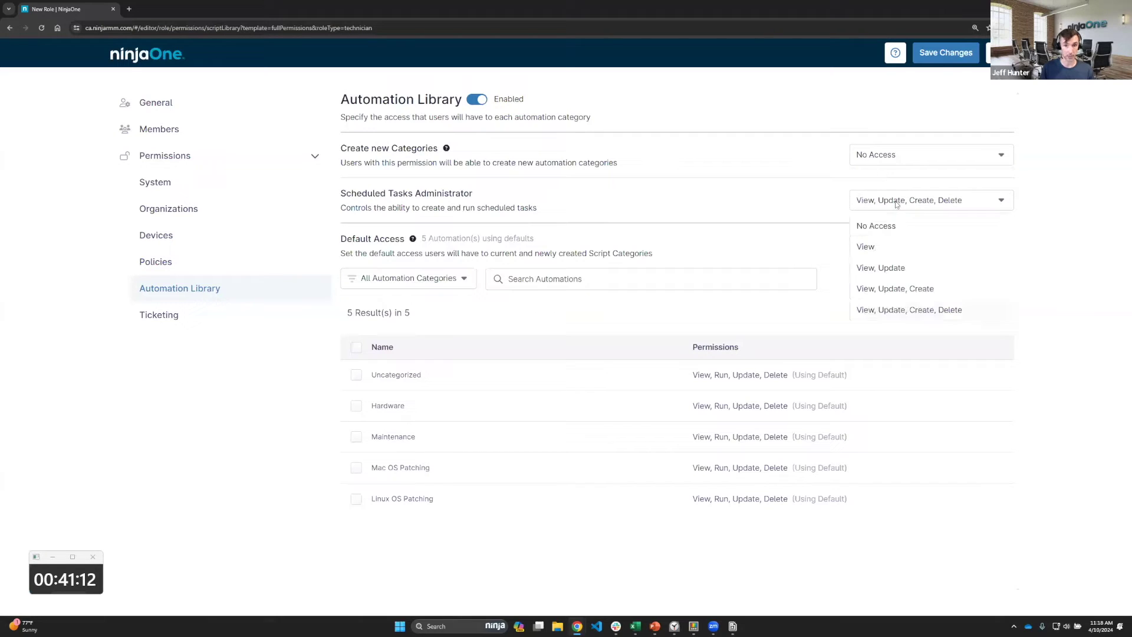
pyautogui.click(887, 289)
pyautogui.click(877, 254)
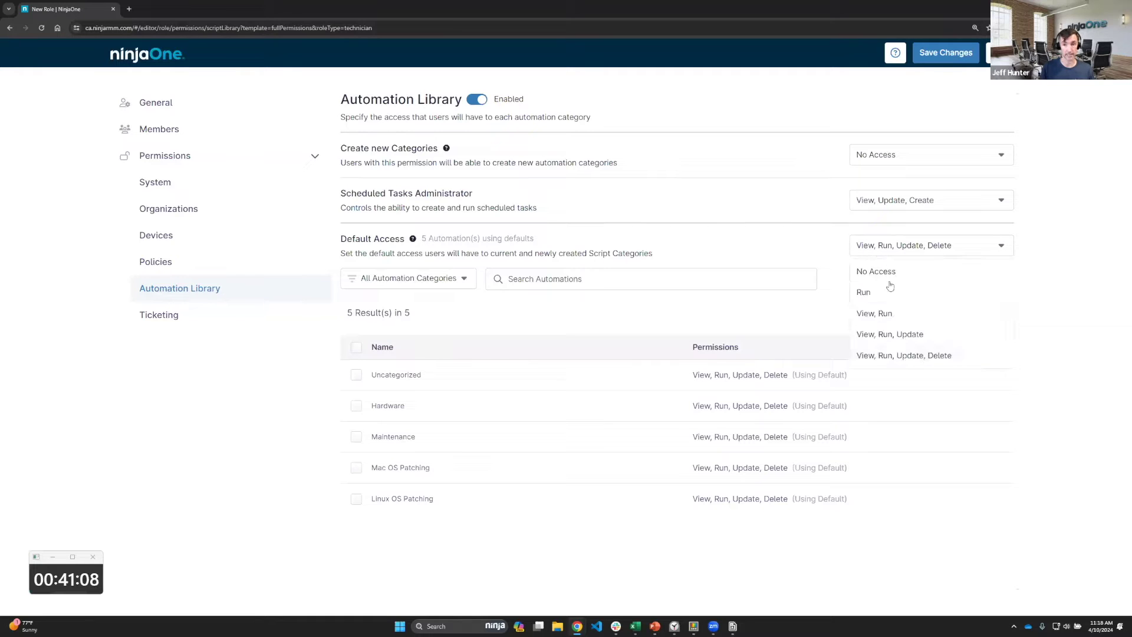
pyautogui.click(887, 317)
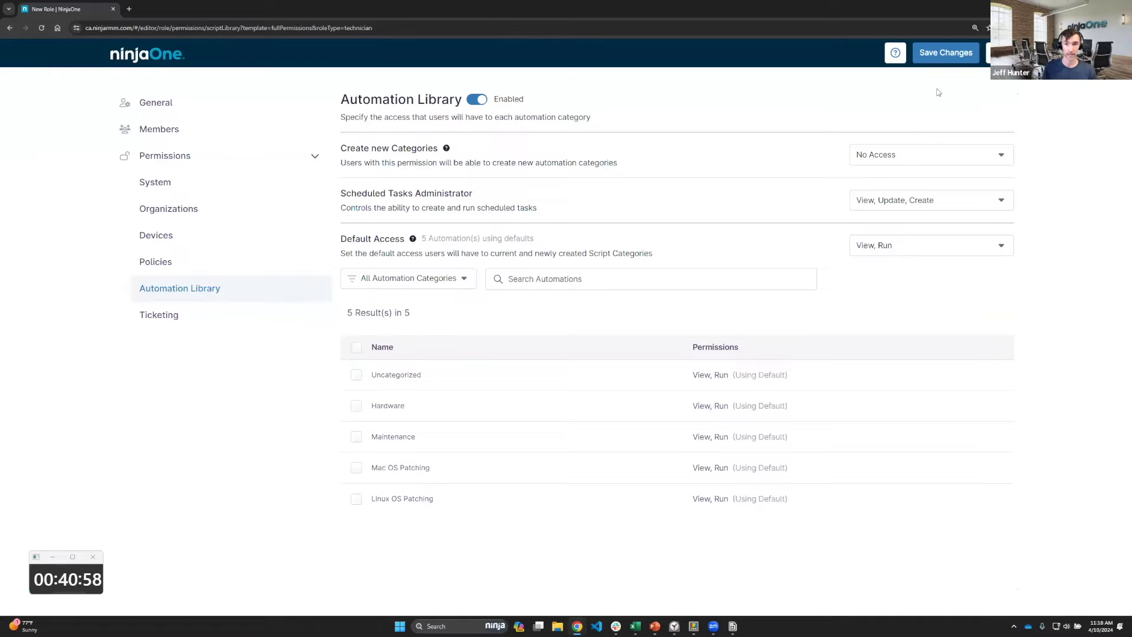
pyautogui.click(934, 52)
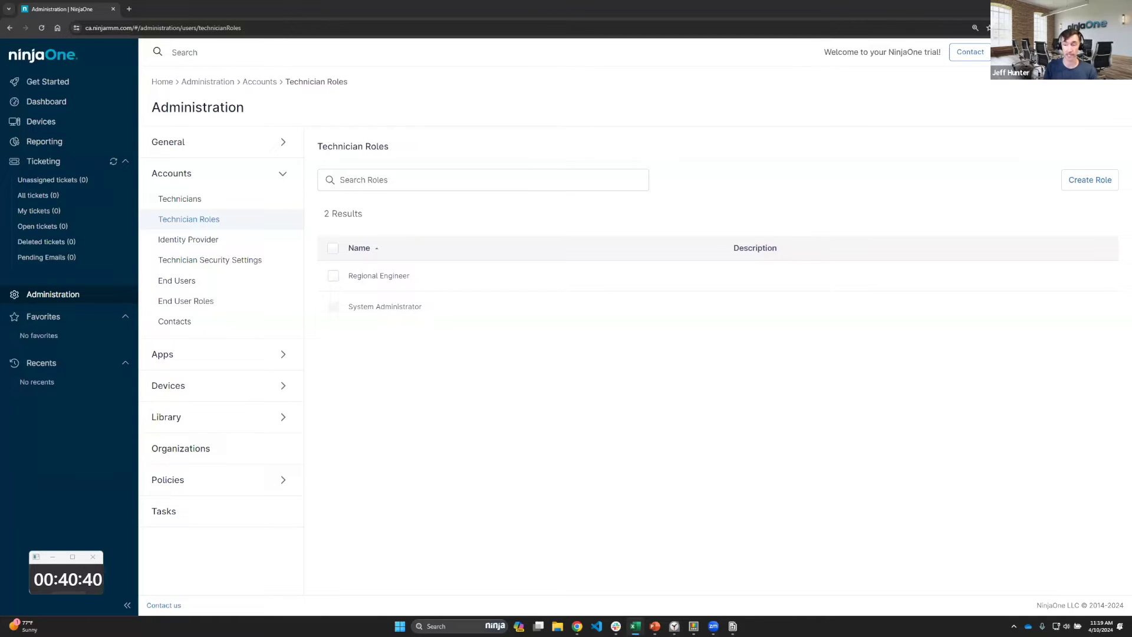
# Step: Copy the three technicians' names and e-mails from Excel's Techs sheet, then reopen NinjaOne's Technicians list
pyautogui.hotkey('alt', 'Tab')
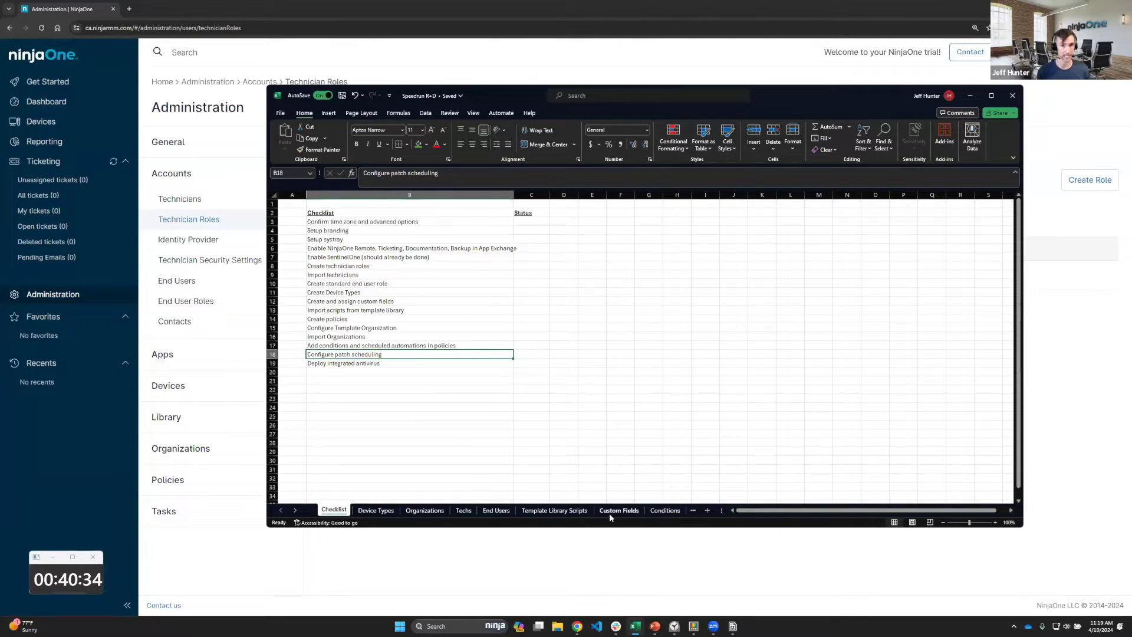
pyautogui.click(465, 512)
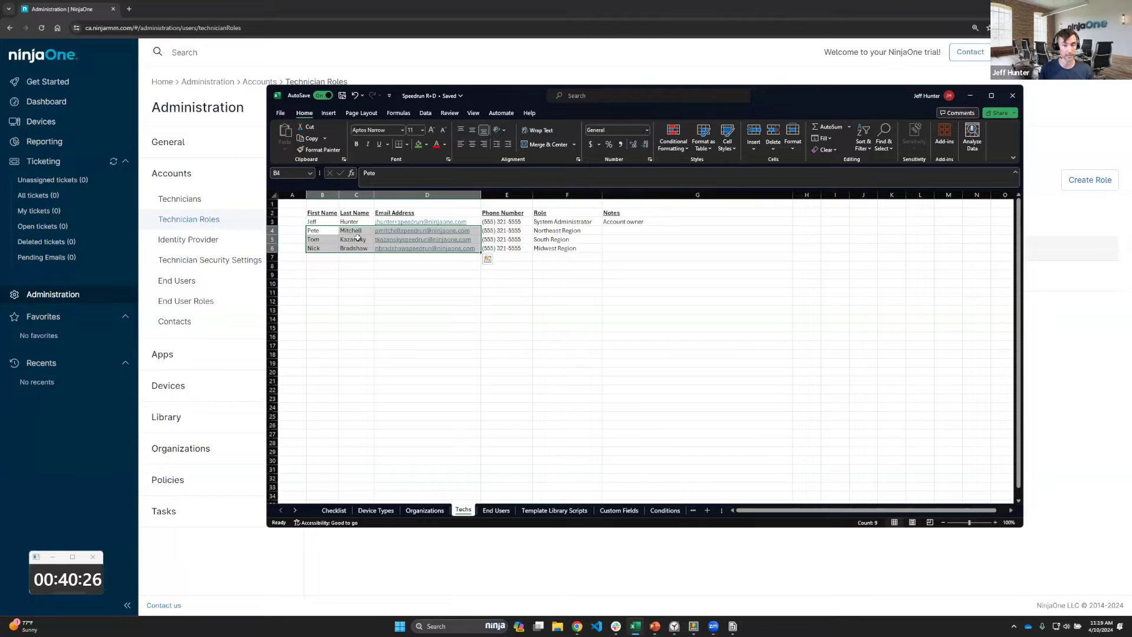
pyautogui.hotkey('ctrl', 'c')
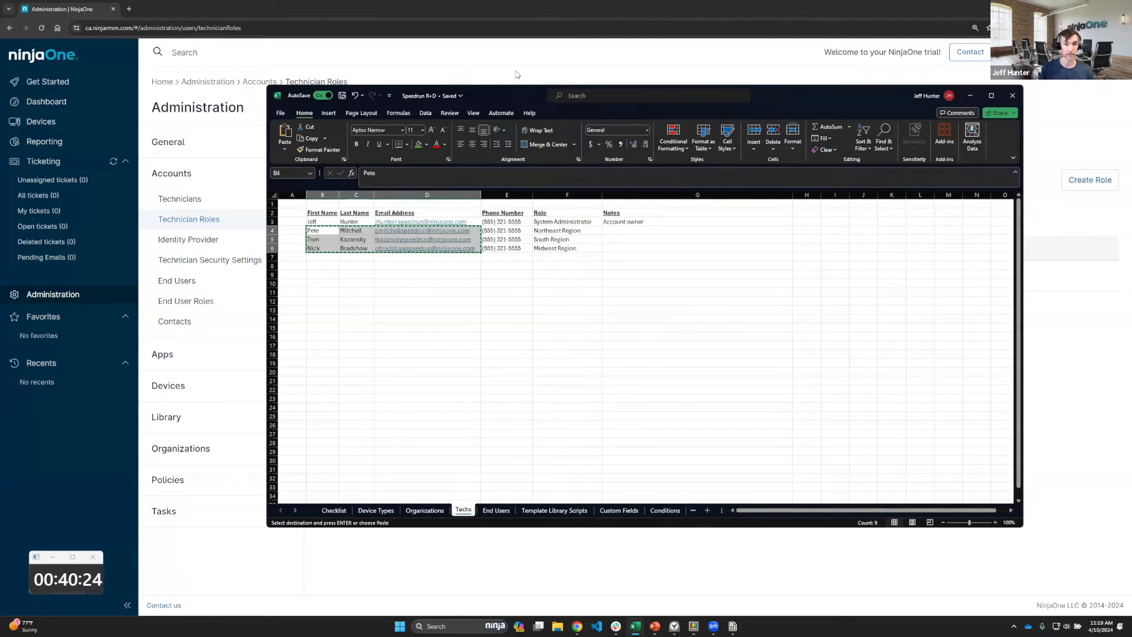
pyautogui.click(518, 75)
pyautogui.click(241, 200)
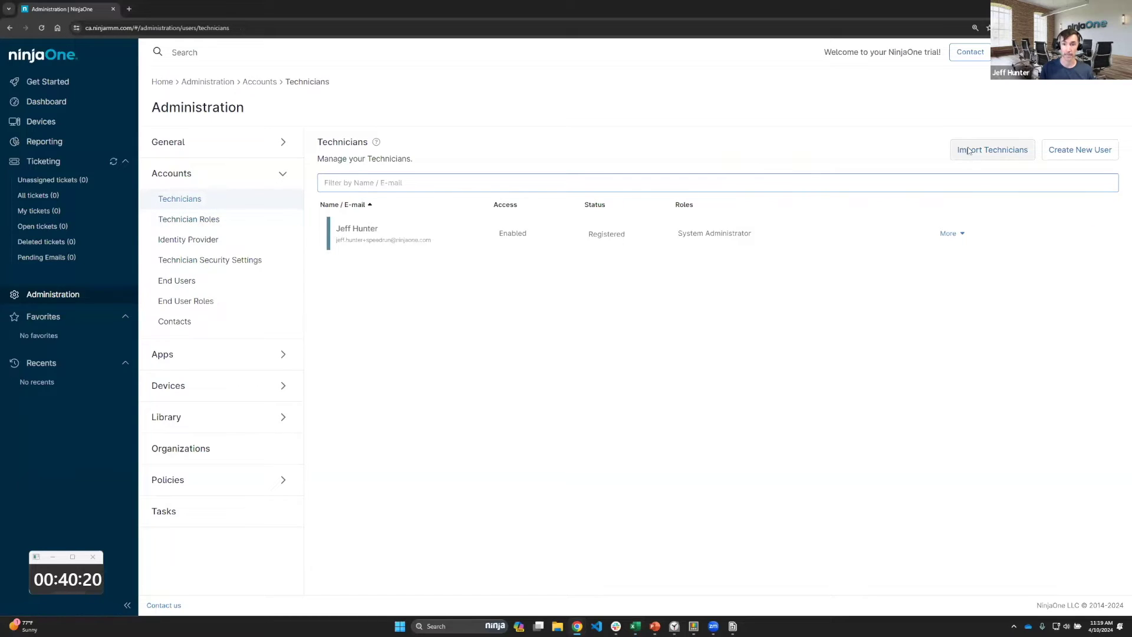
# Step: Paste the three copied technicians into Import Technicians, assign them all Regional Engineer, and import
pyautogui.click(969, 152)
pyautogui.hotkey('ctrl', 'v')
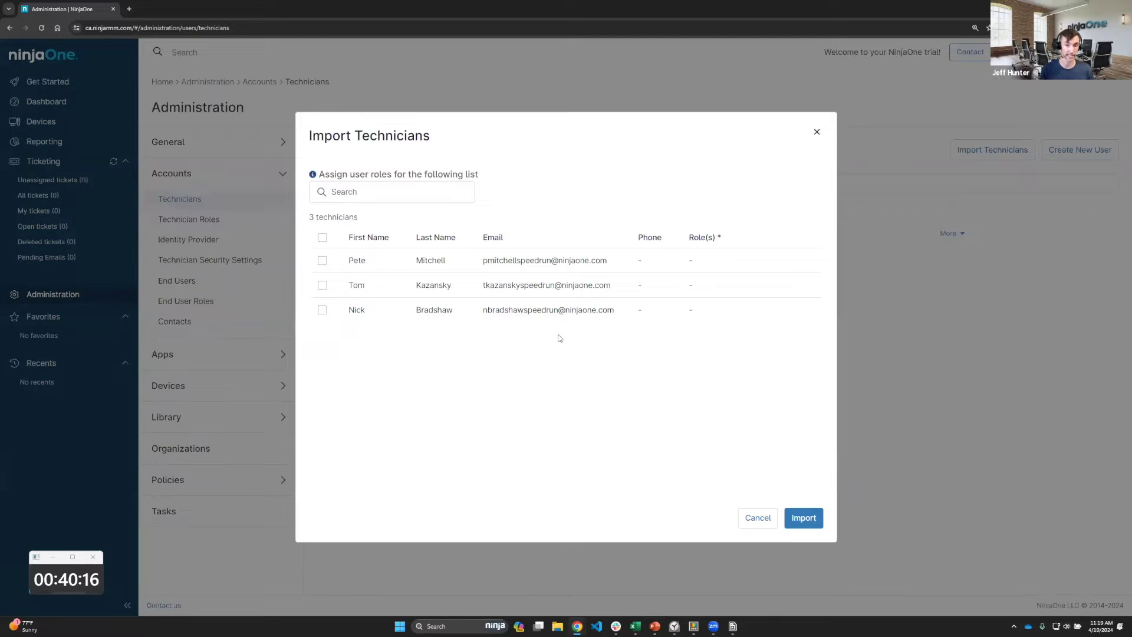
pyautogui.click(323, 238)
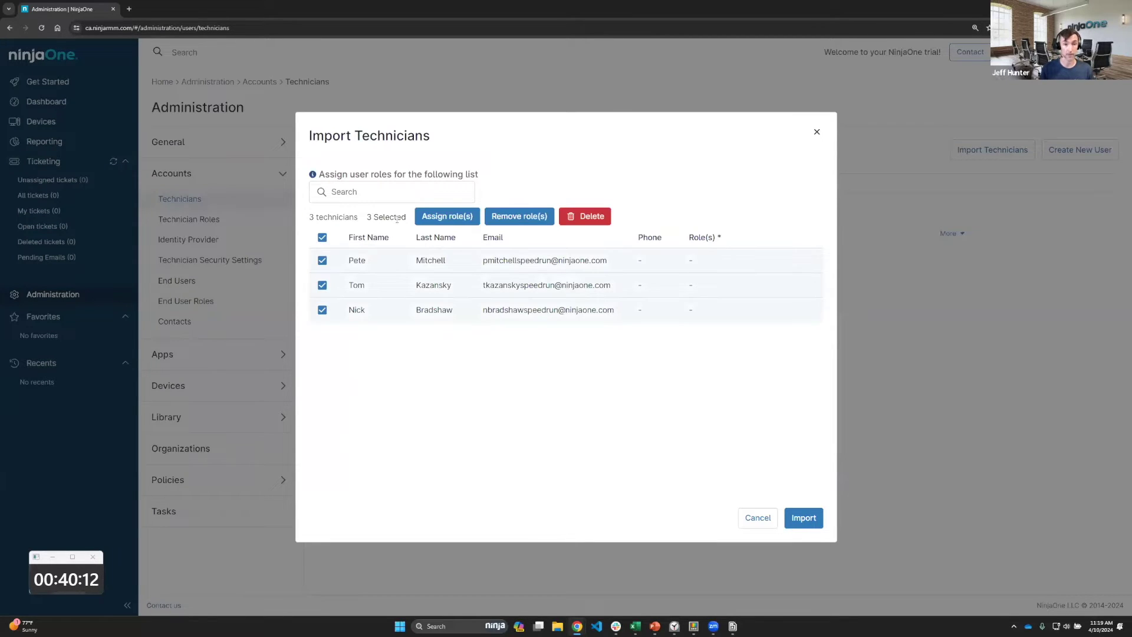
pyautogui.click(445, 214)
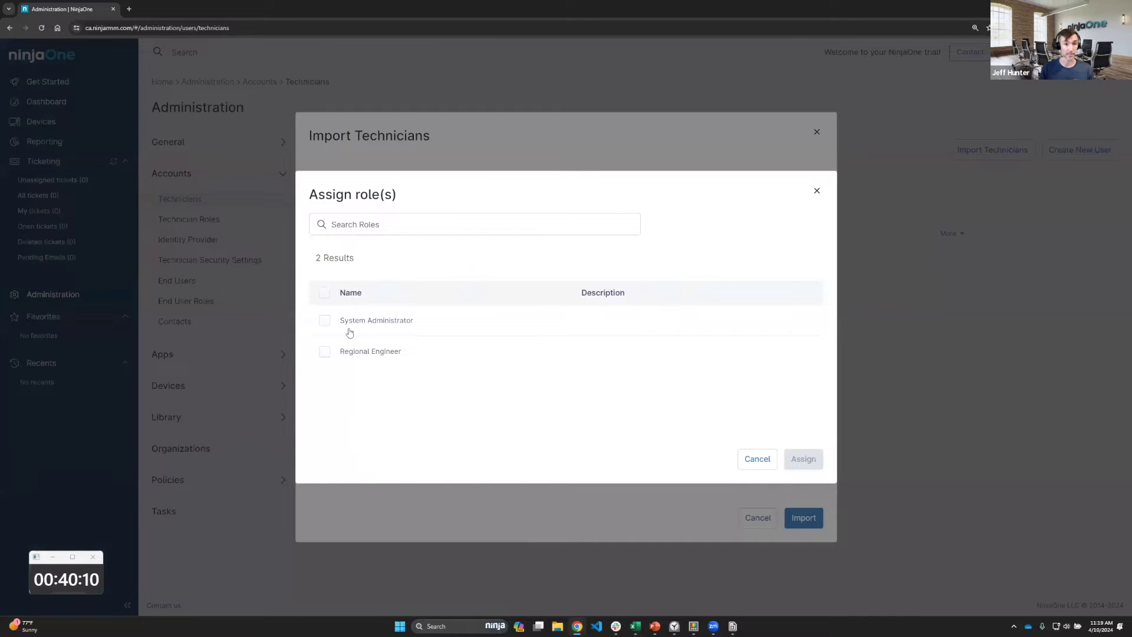
pyautogui.click(325, 352)
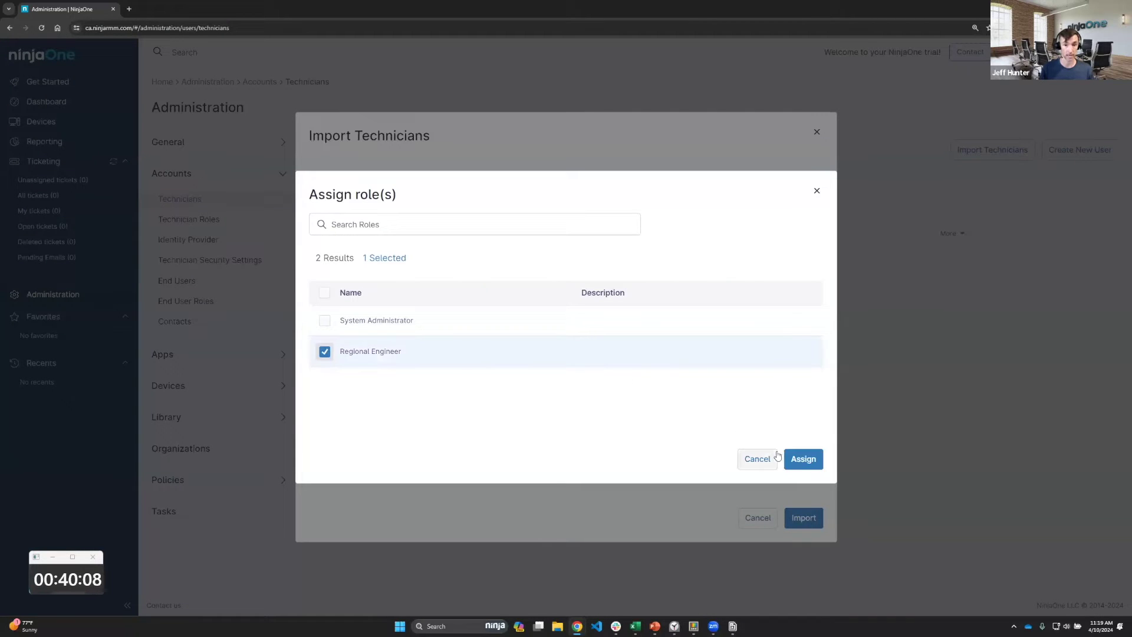
pyautogui.click(794, 461)
pyautogui.click(687, 363)
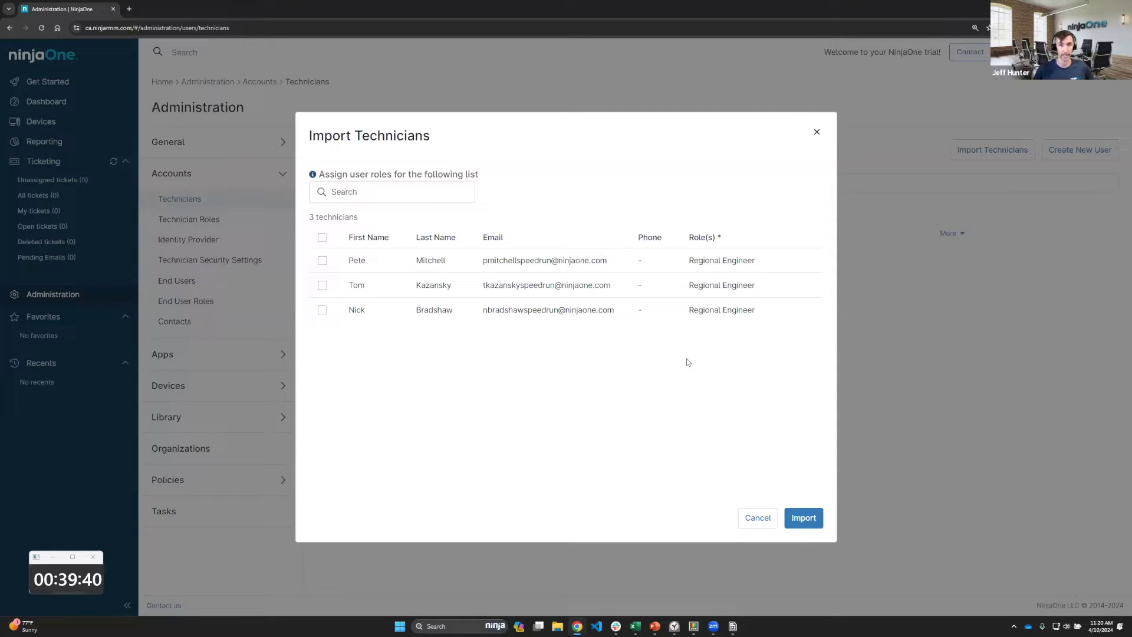
pyautogui.click(804, 518)
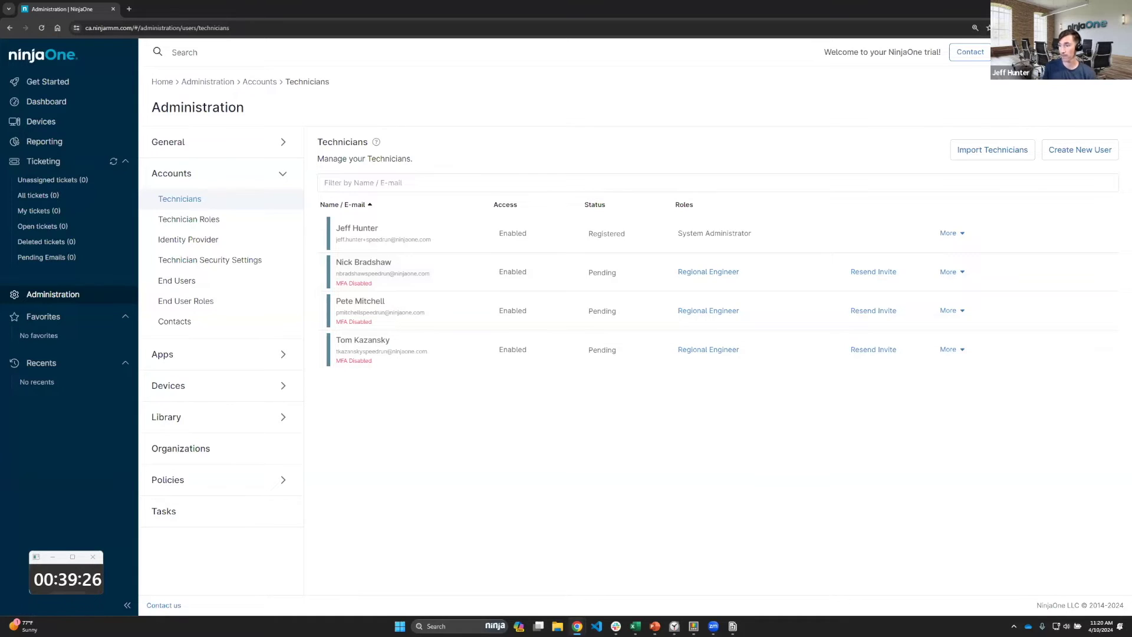
# Step: In Technician Security Settings, edit MFA Global Administrative Idle Time and list its options (currently 15 Minutes)
pyautogui.hotkey('alt', 'Tab')
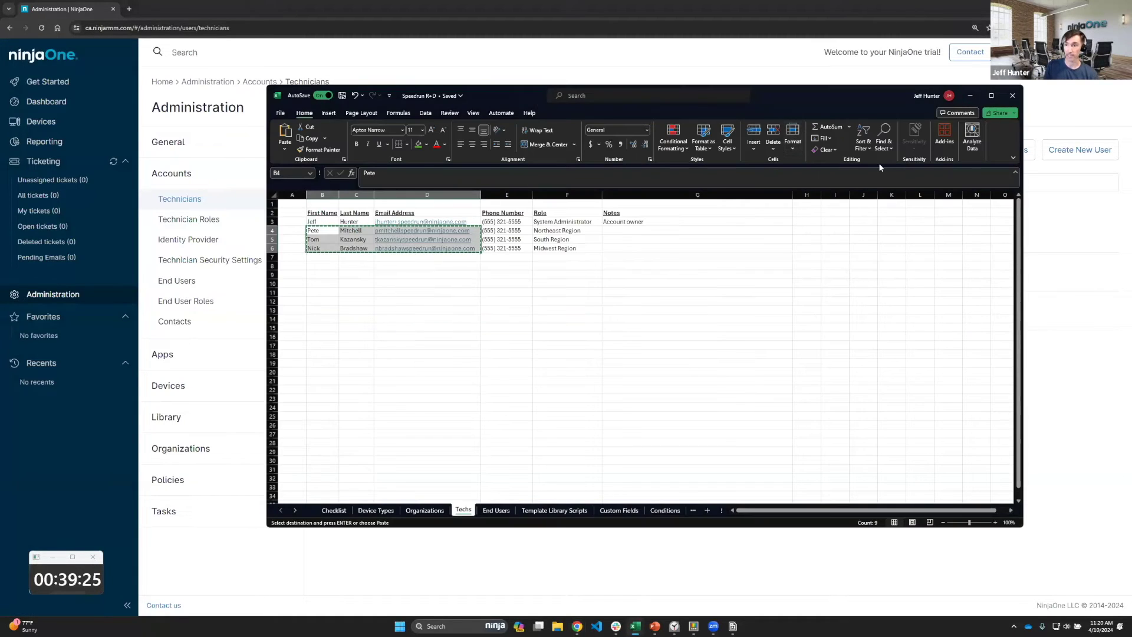
pyautogui.hotkey('alt', 'Tab')
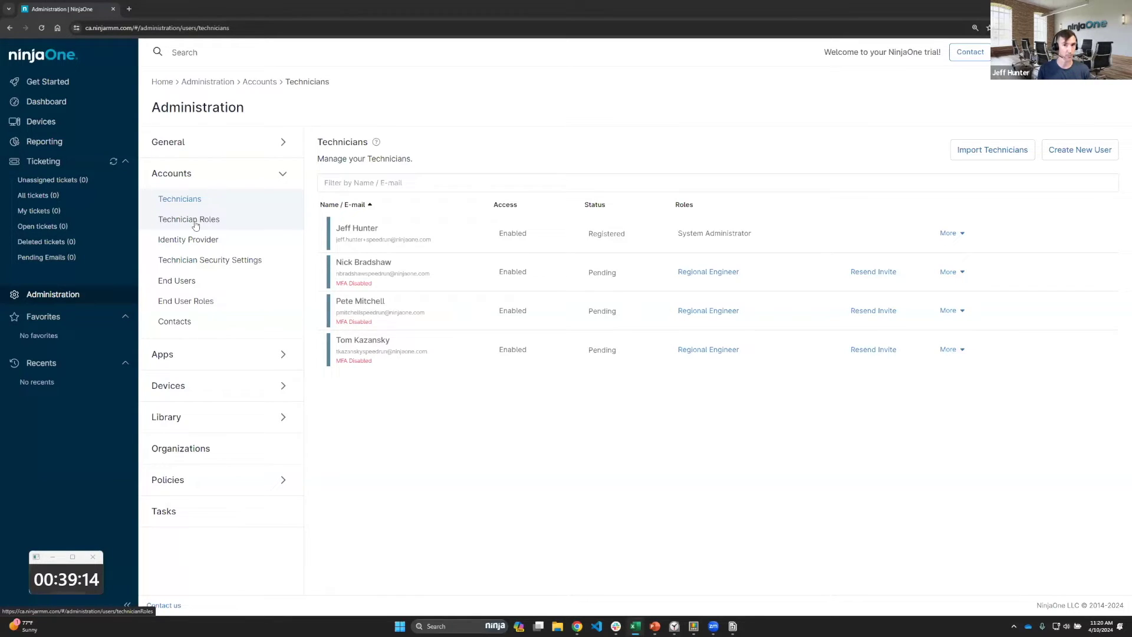
pyautogui.click(194, 239)
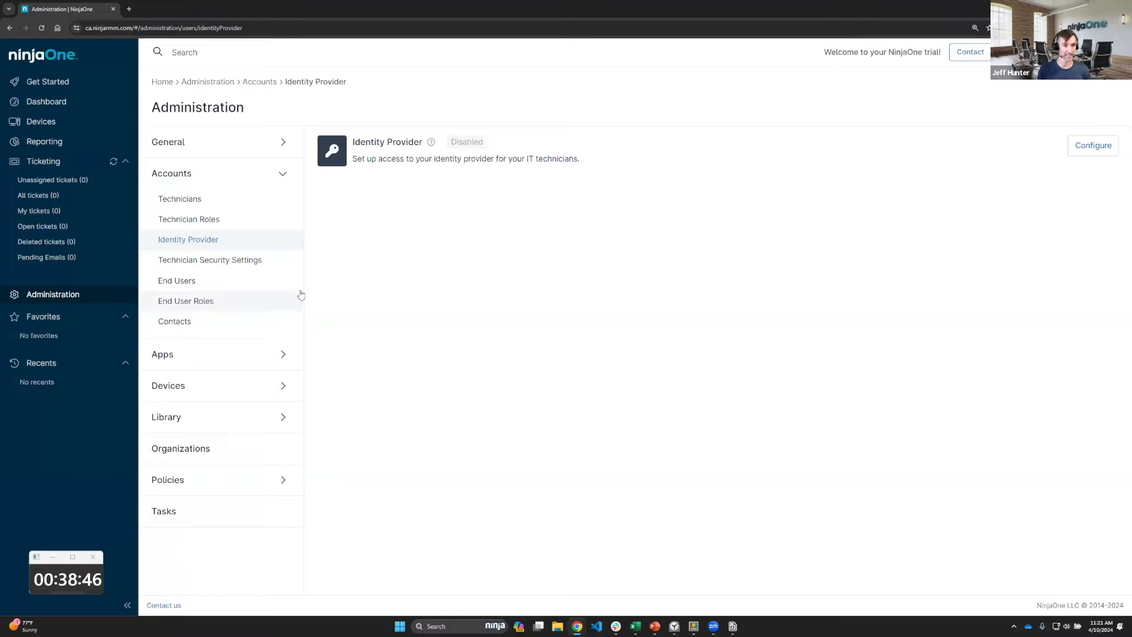
pyautogui.click(242, 260)
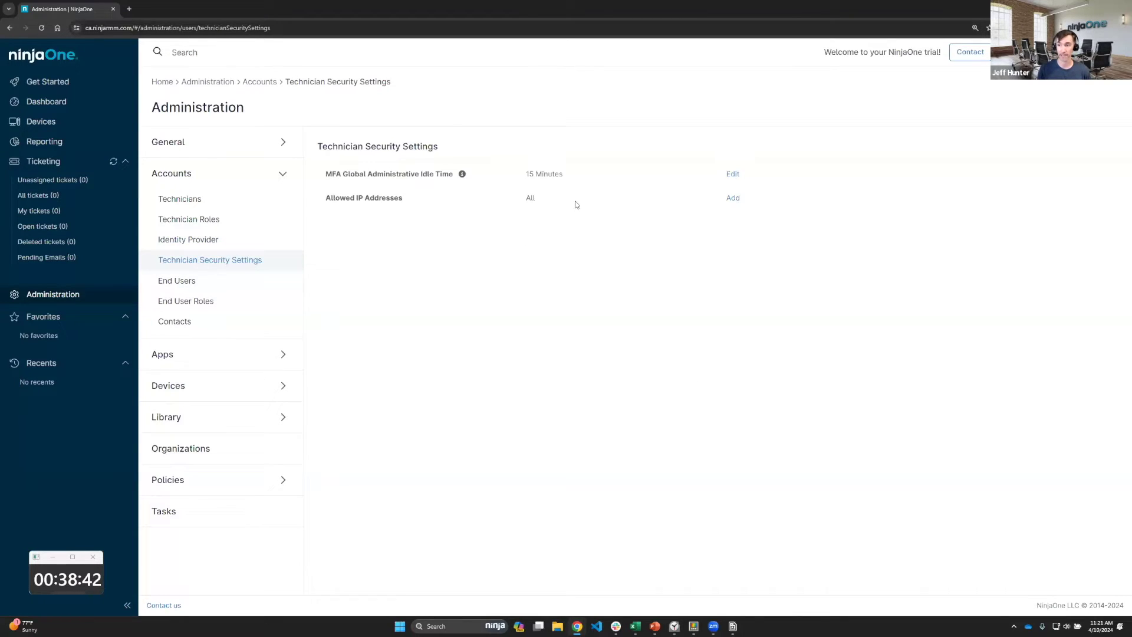
pyautogui.click(734, 174)
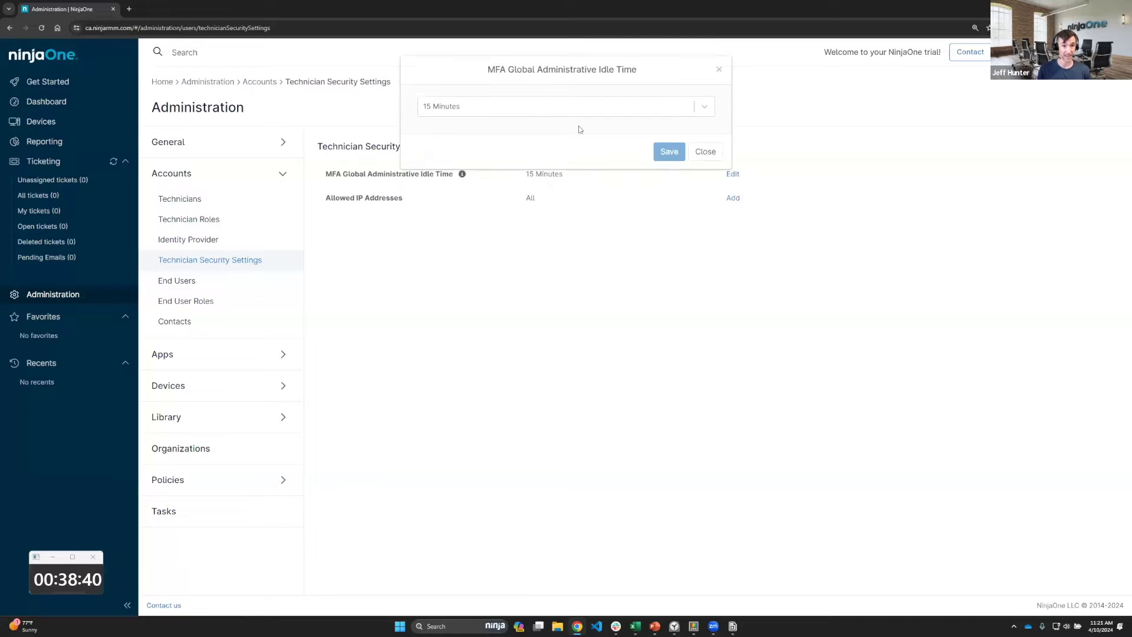
pyautogui.click(533, 111)
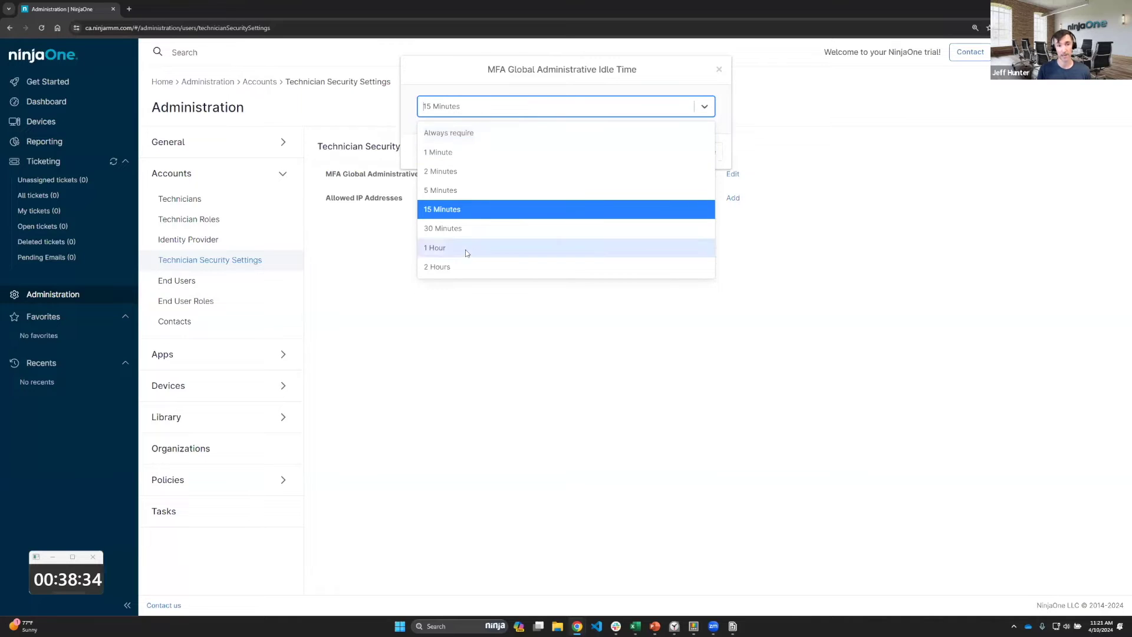
# Step: Change the MFA Global Administrative Idle Time to 2 Hours, save, and enter the verification code
pyautogui.click(460, 267)
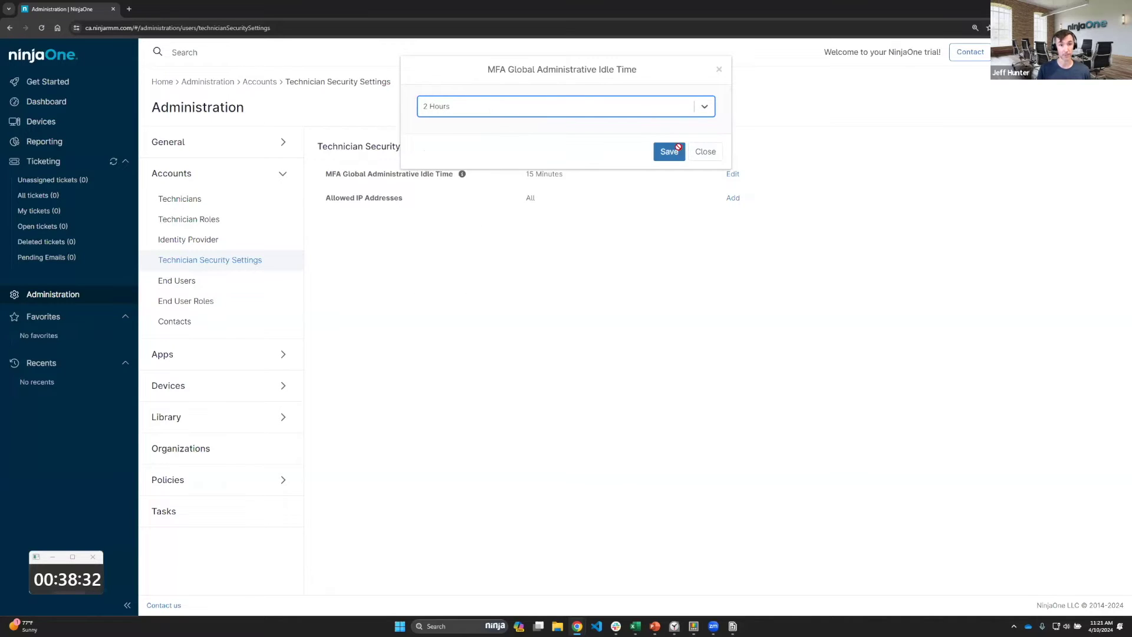
pyautogui.click(678, 151)
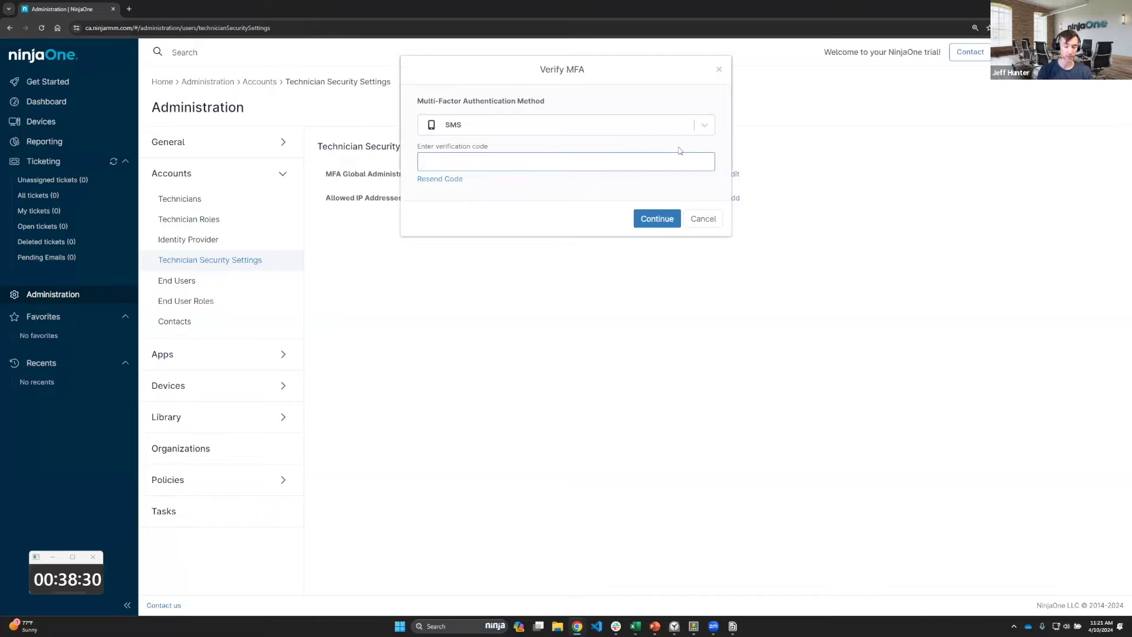
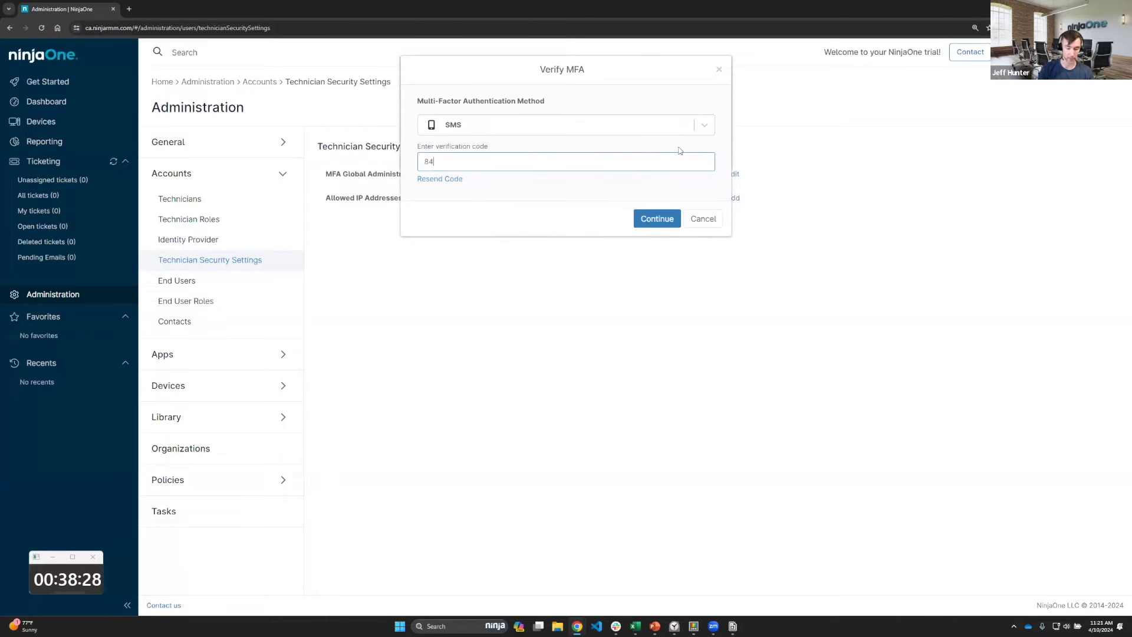
pyautogui.press('Return')
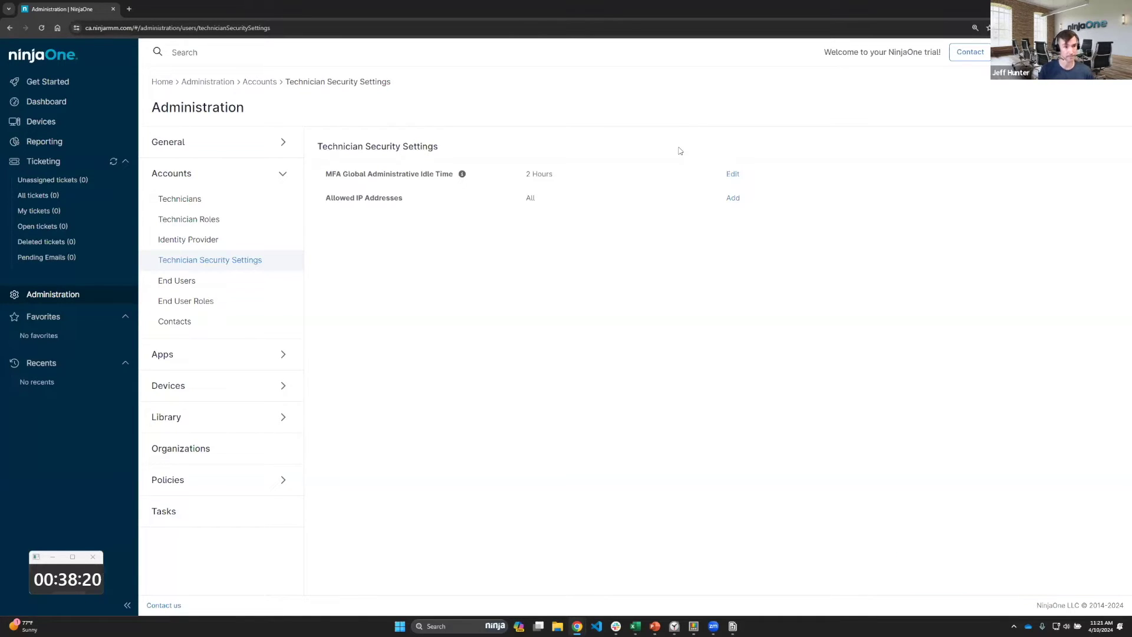
# Step: Look through the End Users, End User Roles and Contacts pages, then show Device Groups
pyautogui.click(221, 291)
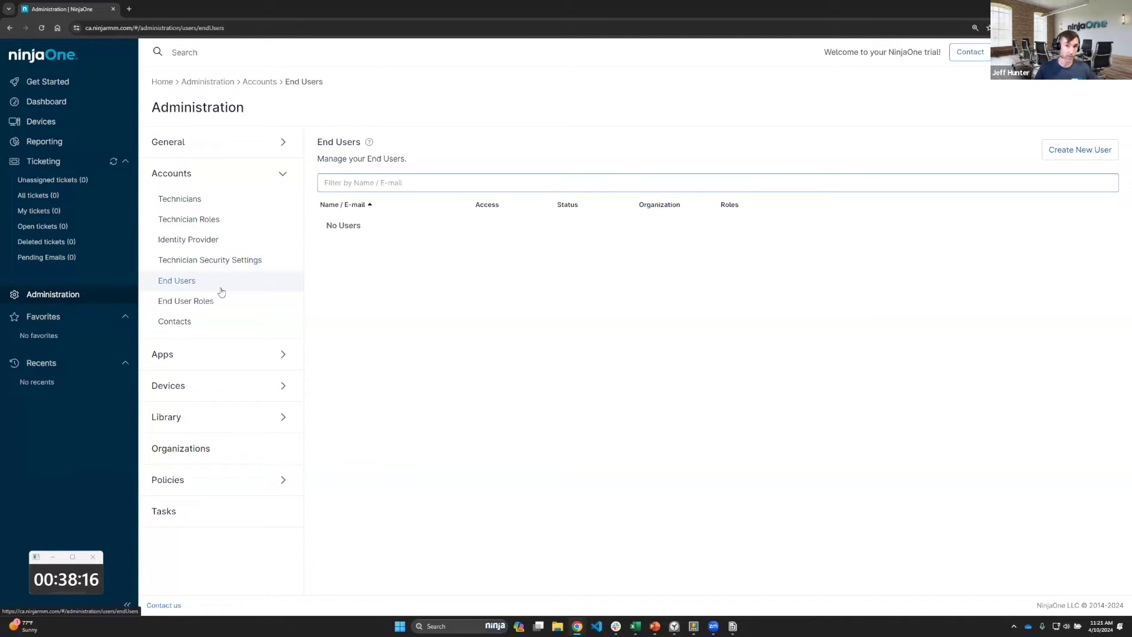
pyautogui.click(224, 307)
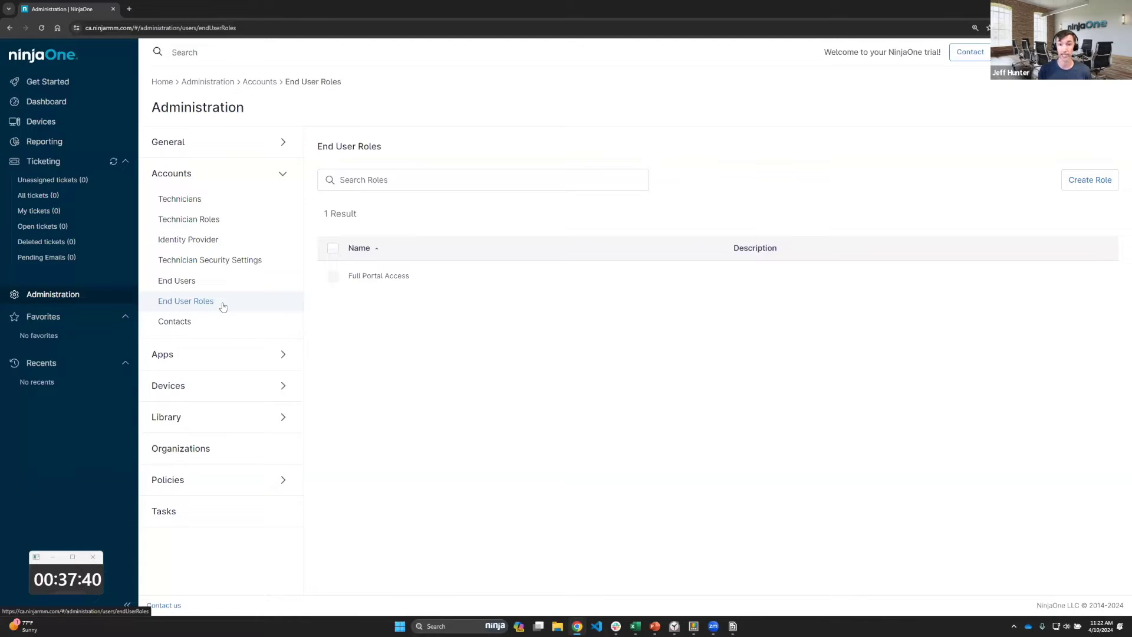
pyautogui.click(207, 322)
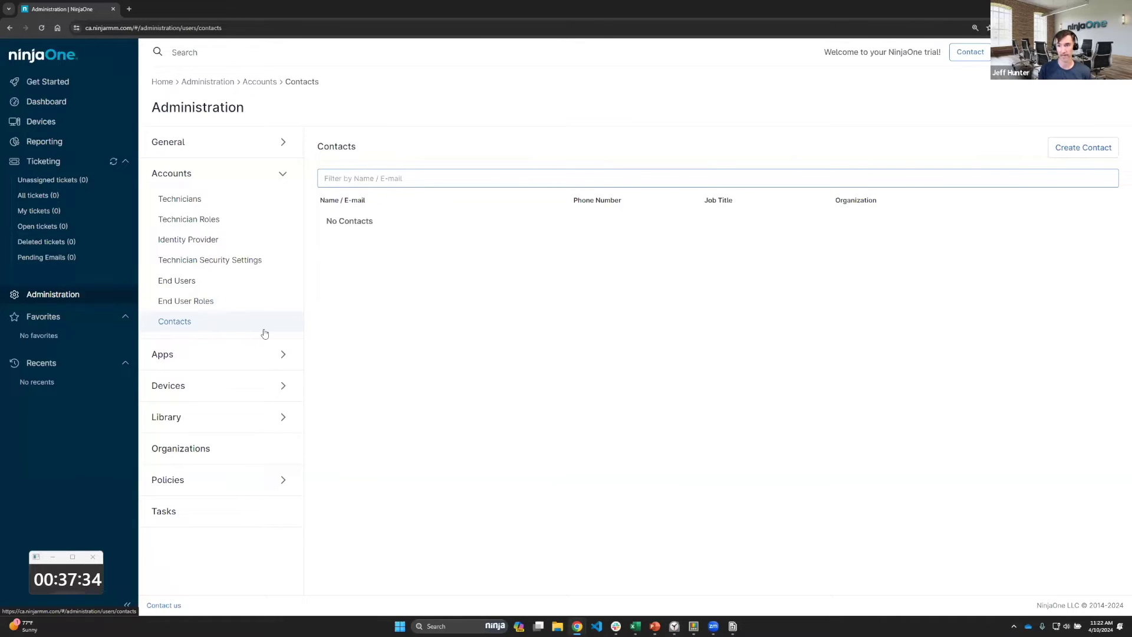
pyautogui.click(193, 385)
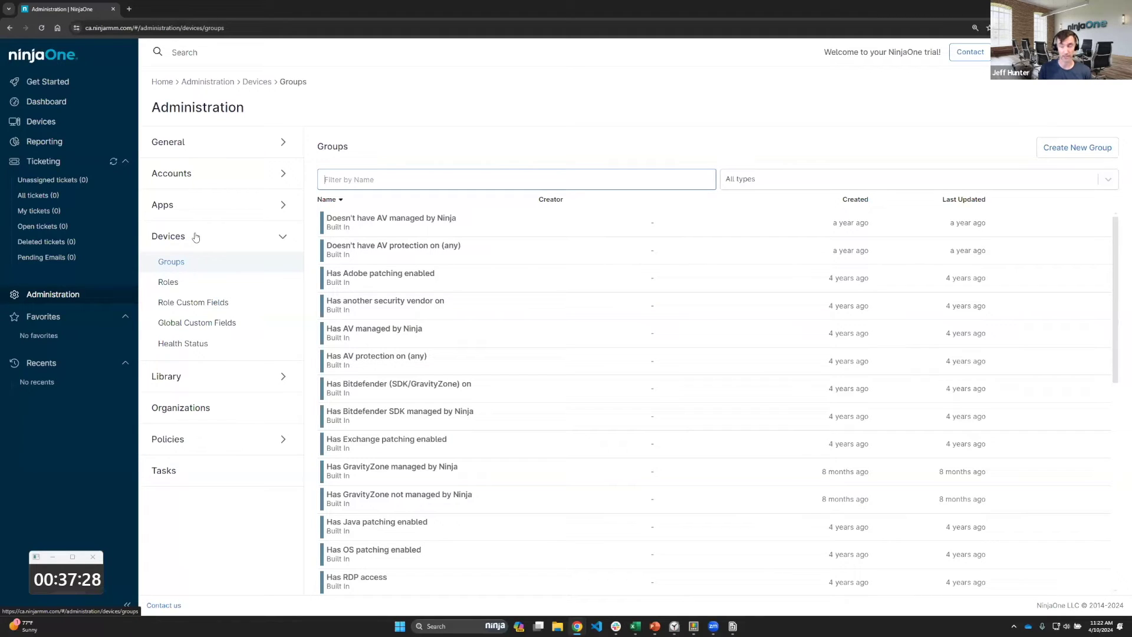
# Step: Add and save a 'Tech PC' device role under Windows Desktops And Laptops
pyautogui.click(189, 288)
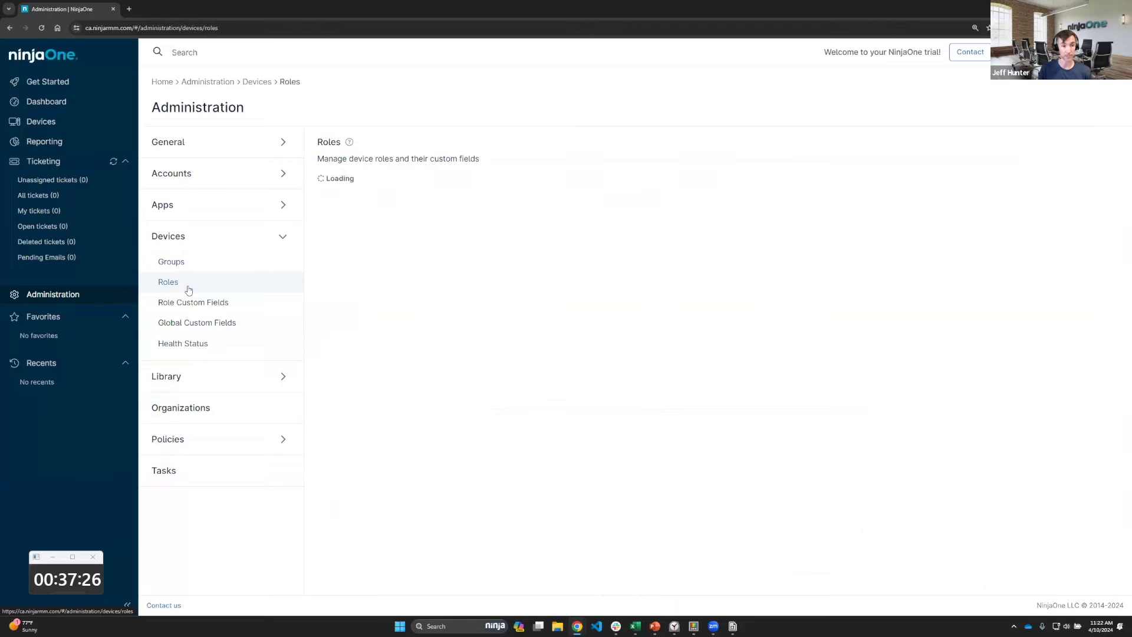
pyautogui.scroll(-7, 609, 377)
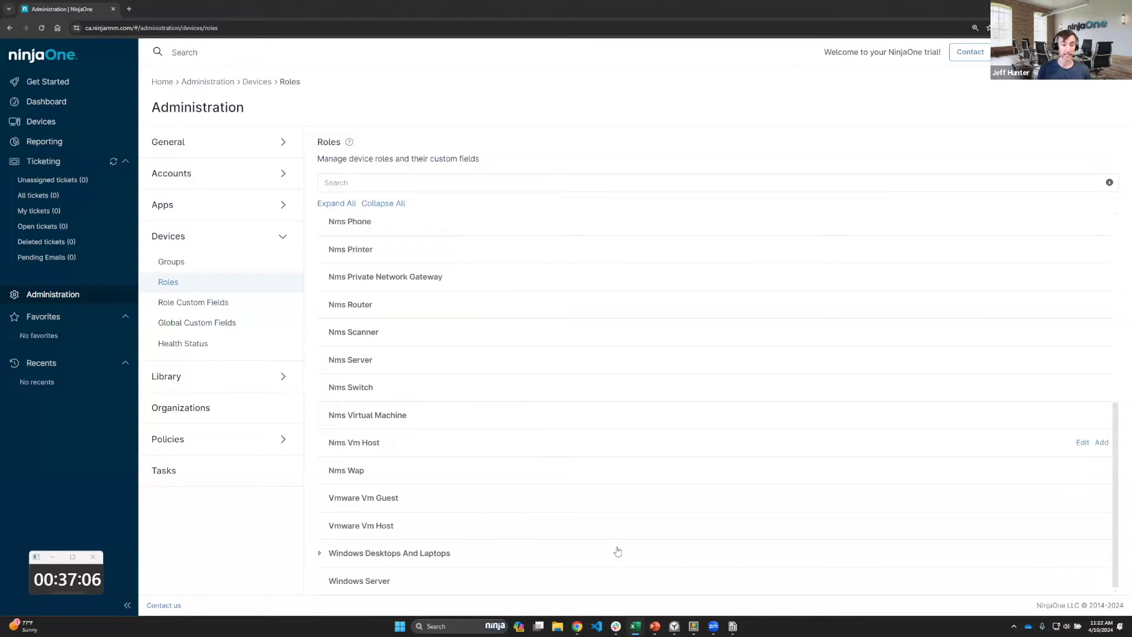
pyautogui.click(1101, 556)
pyautogui.click(402, 152)
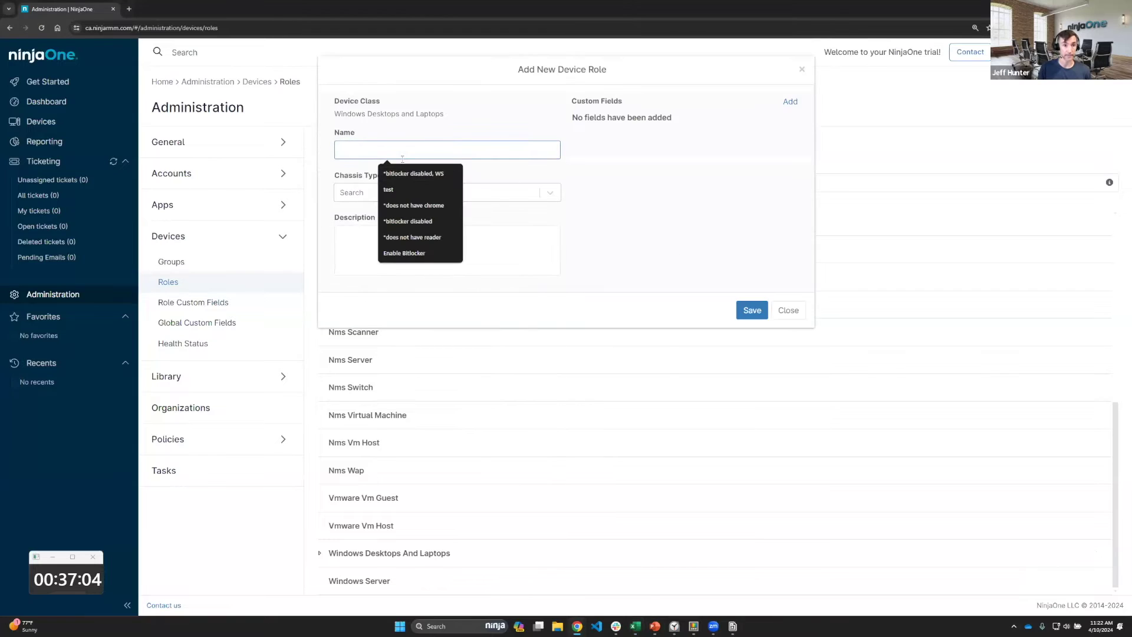
pyautogui.write('Tech P')
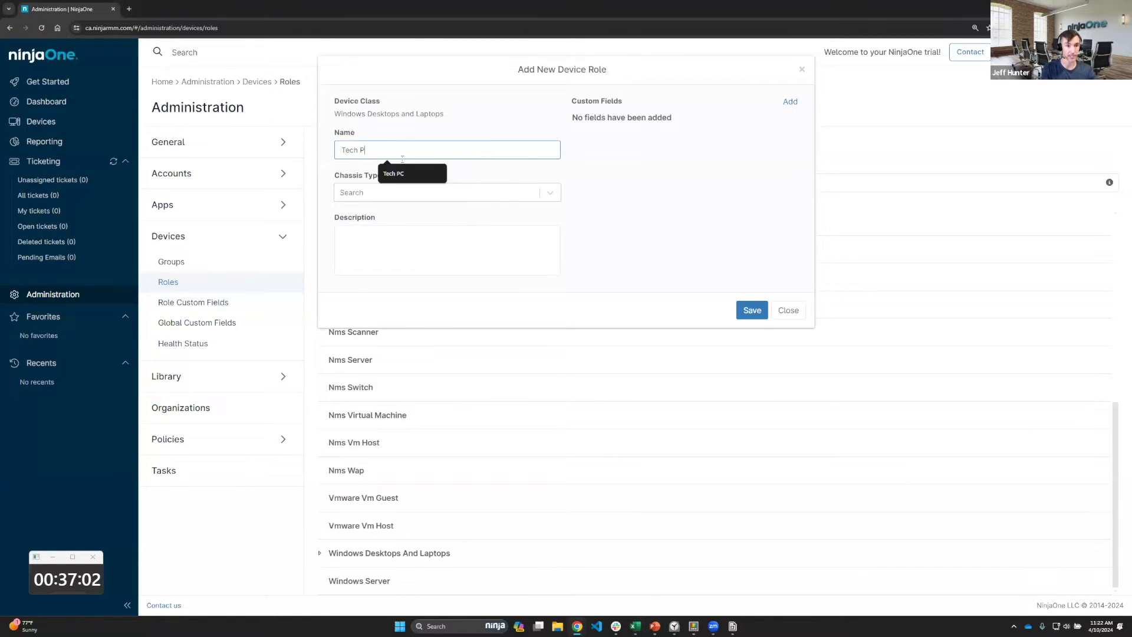
pyautogui.write('C')
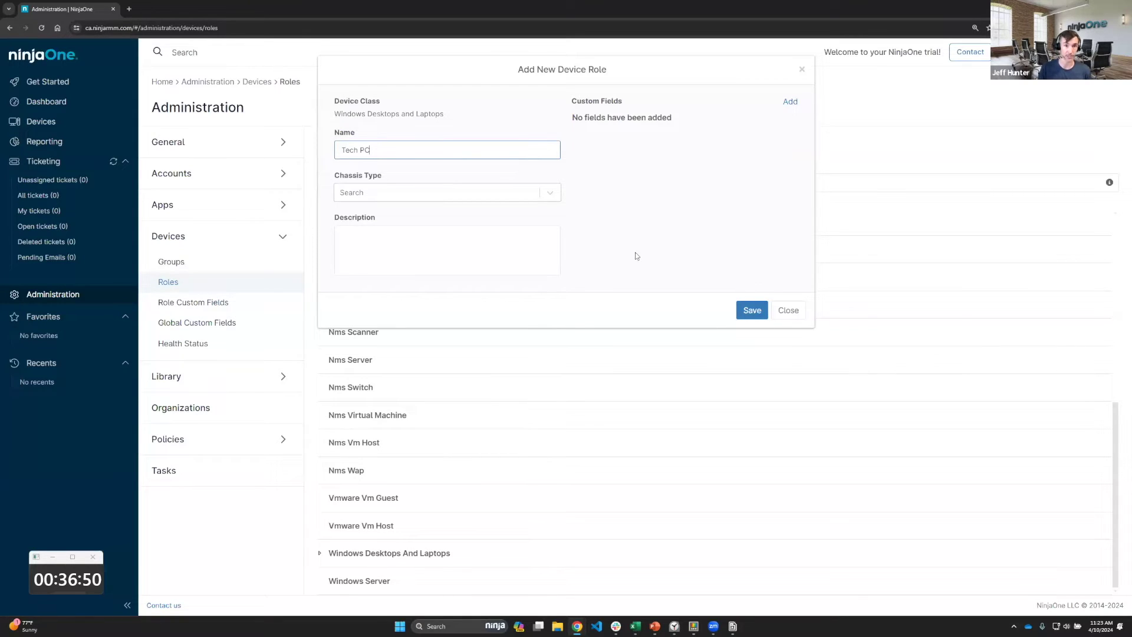
pyautogui.click(748, 311)
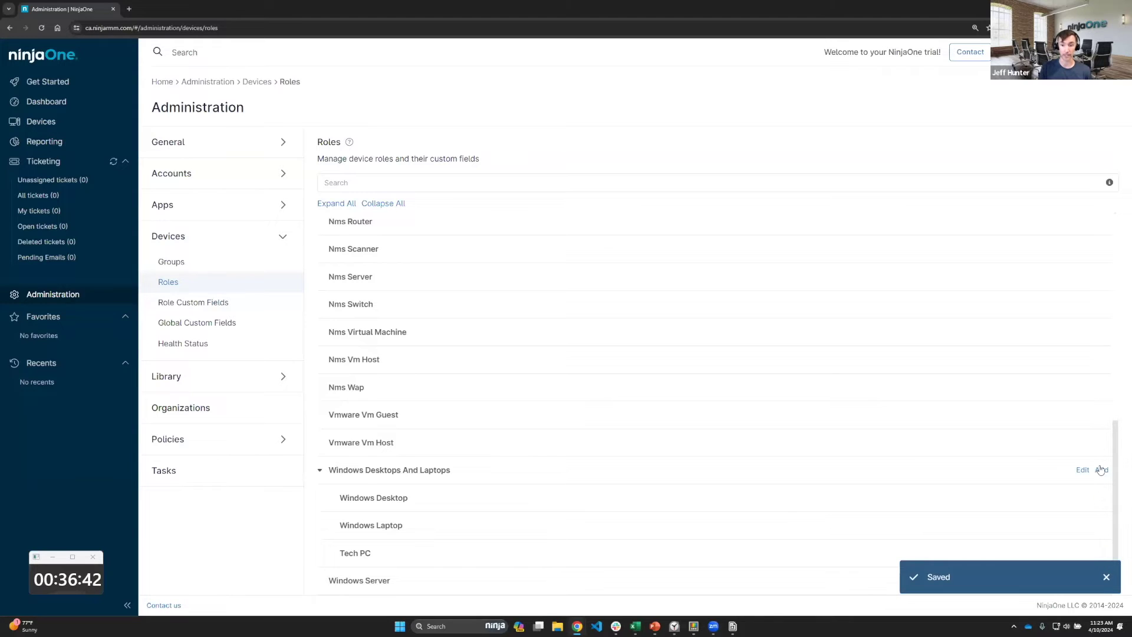
pyautogui.click(1100, 471)
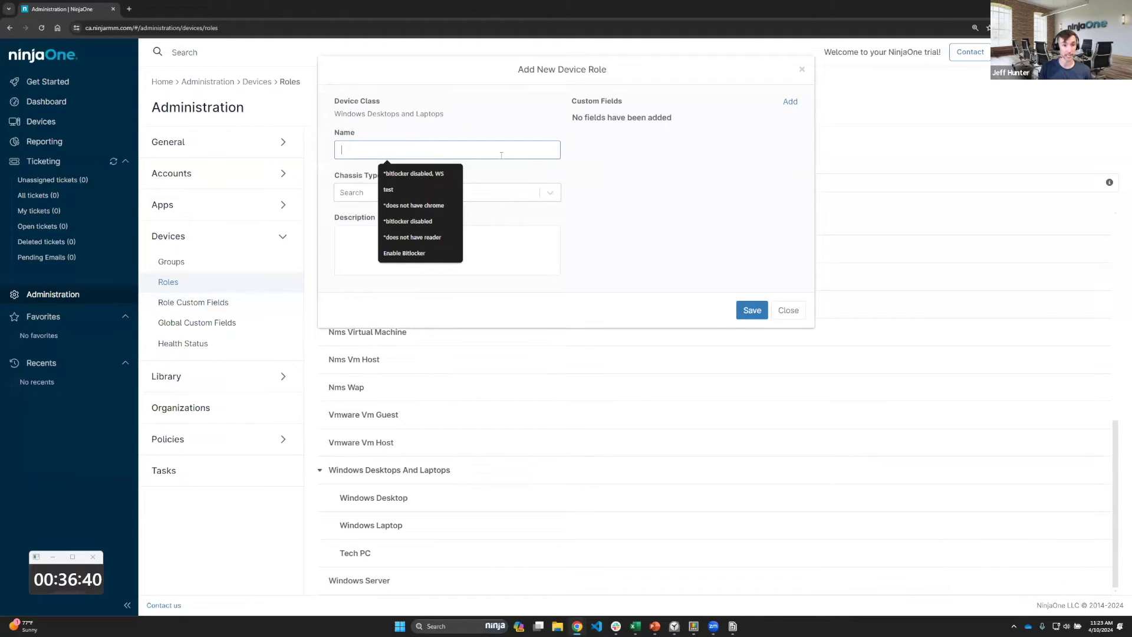
# Step: Name the new Windows Desktops And Laptops role 'Point of Sale', save it, and dismiss the notice
pyautogui.write('Point ')
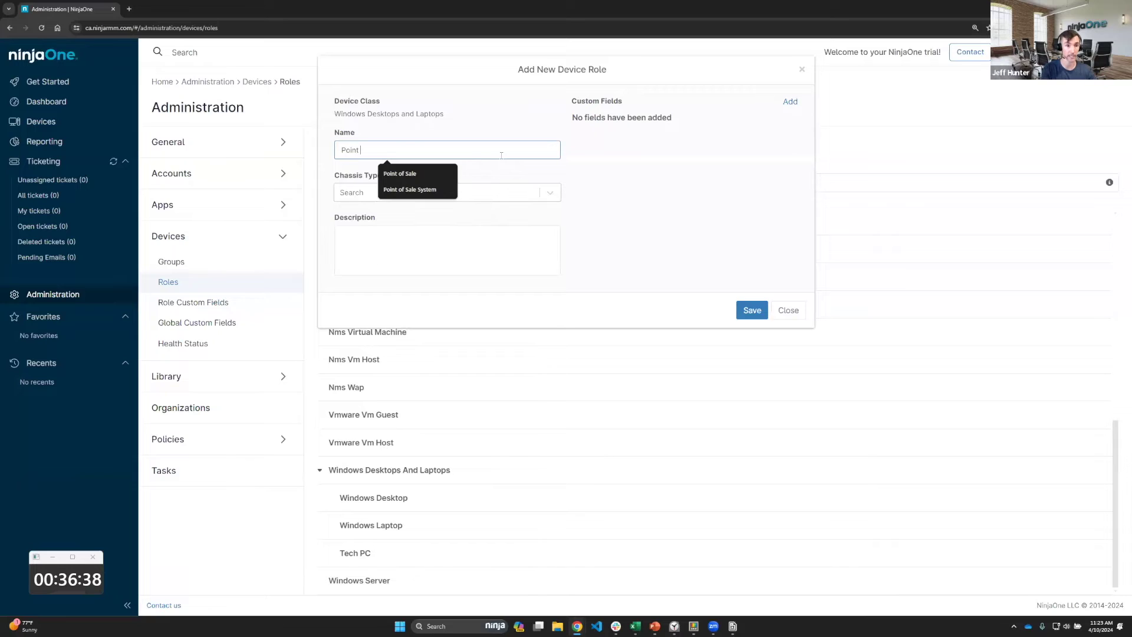
pyautogui.write('of Sale')
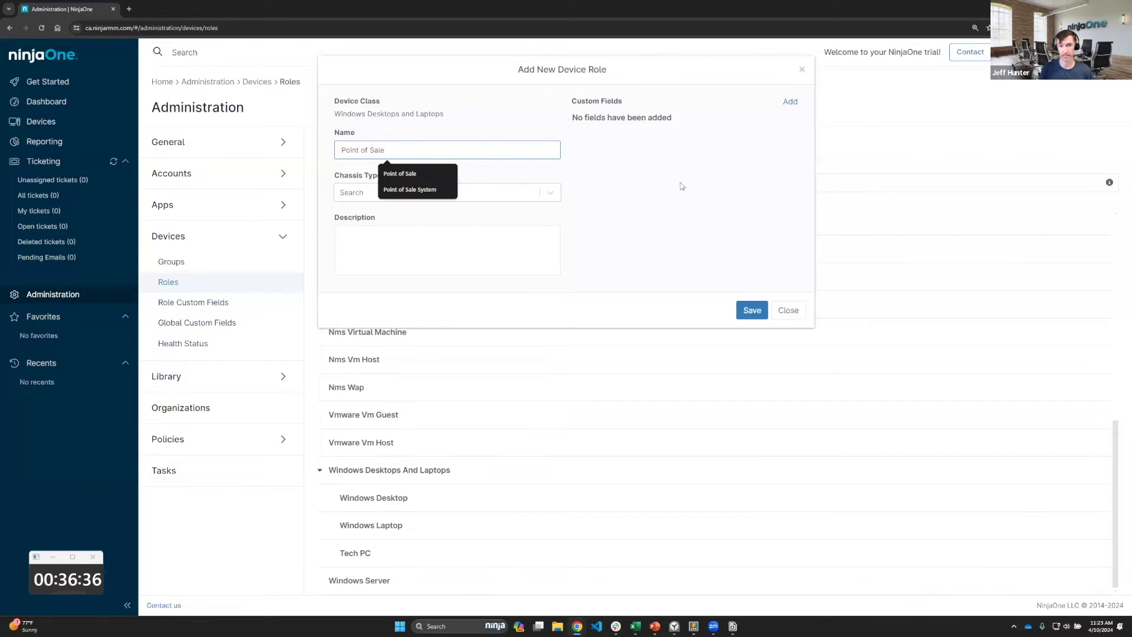
pyautogui.click(717, 189)
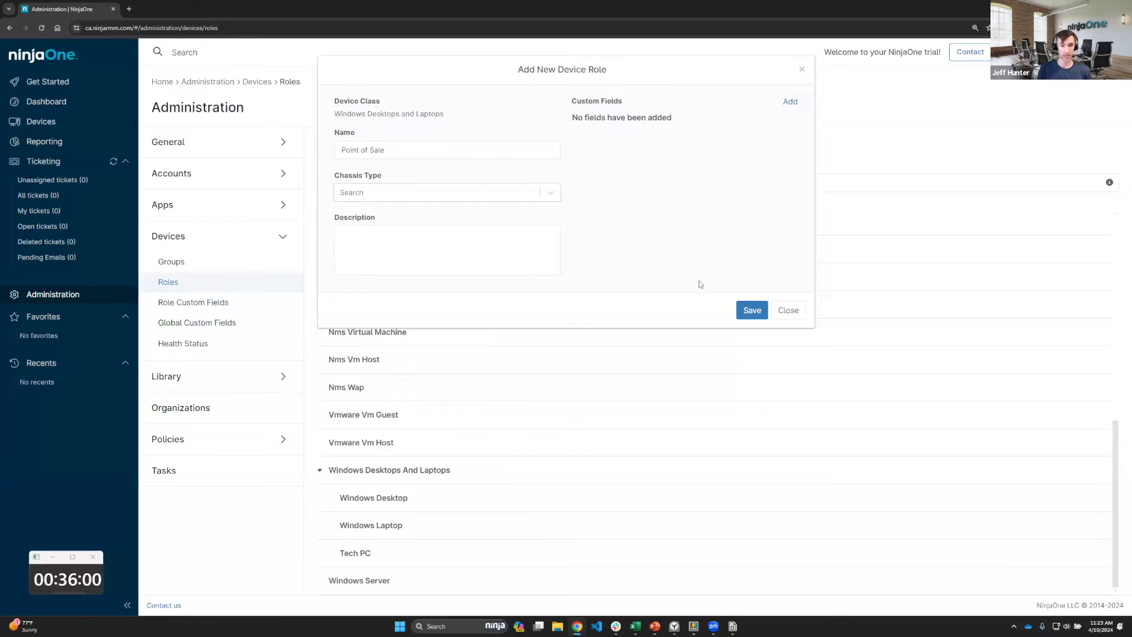
pyautogui.click(750, 310)
pyautogui.scroll(-1, 721, 471)
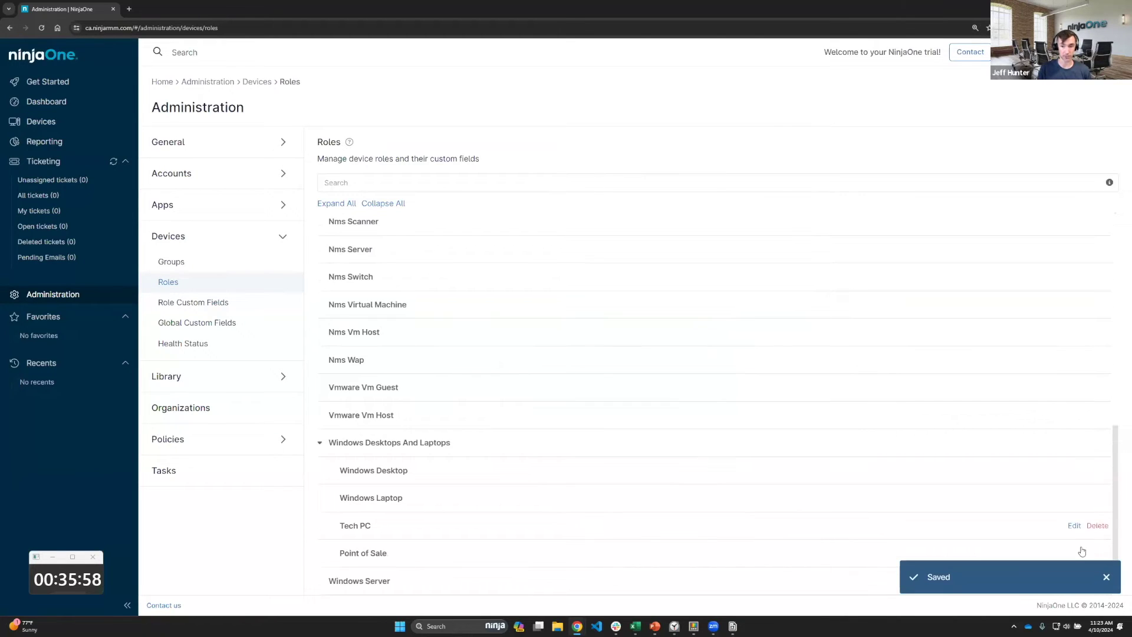
pyautogui.click(1107, 577)
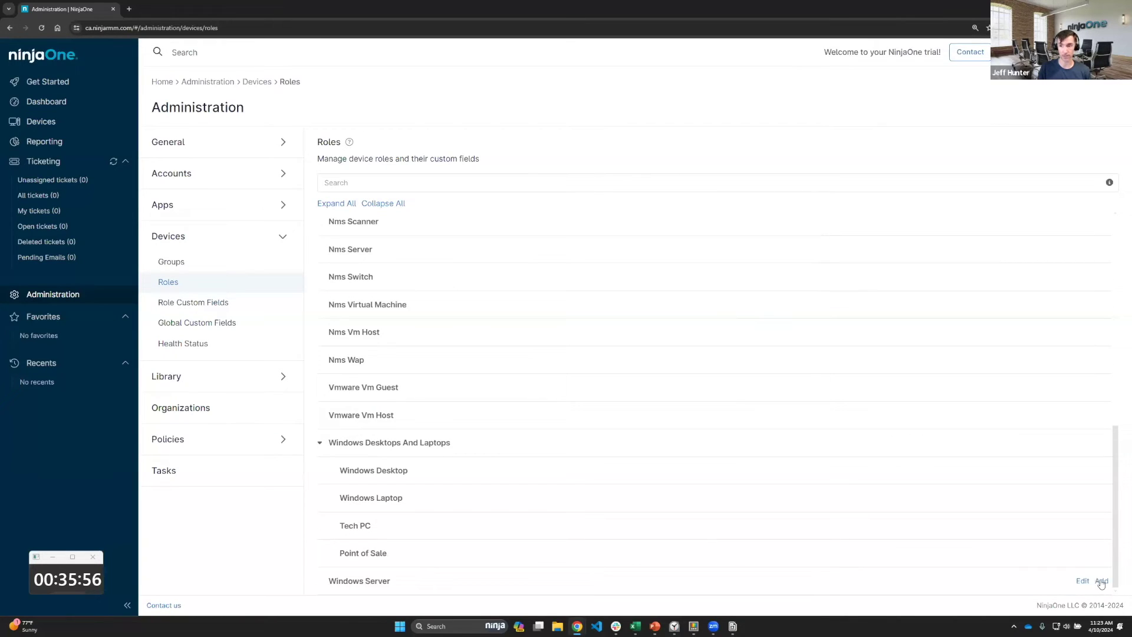
# Step: Add a 'POS Server' device role under Windows Server
pyautogui.click(1101, 581)
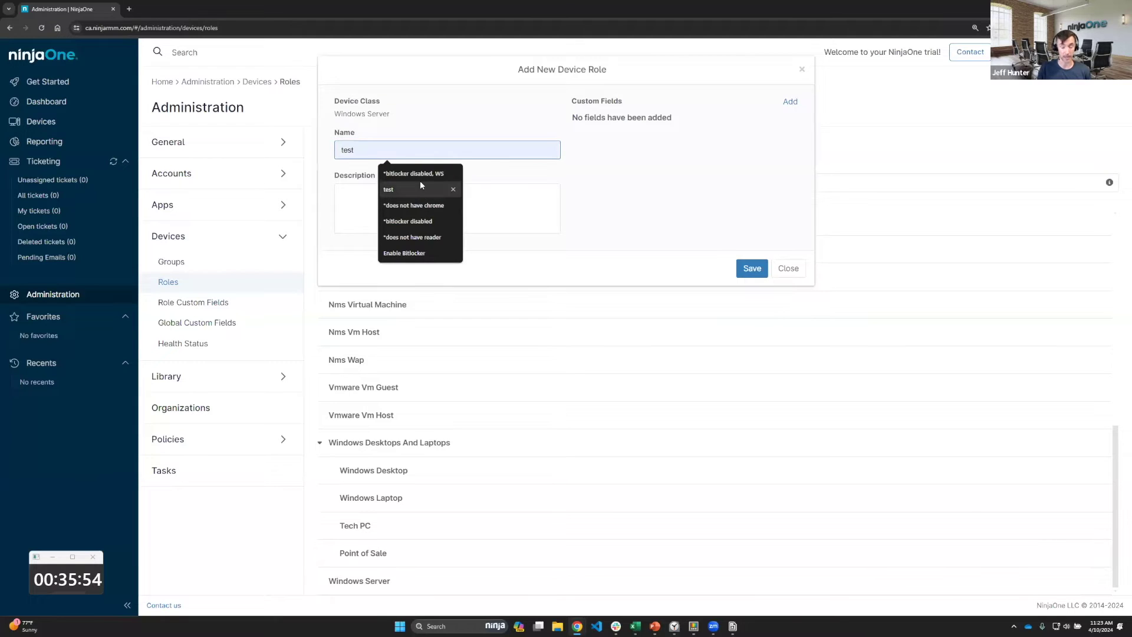
pyautogui.write('POS Server')
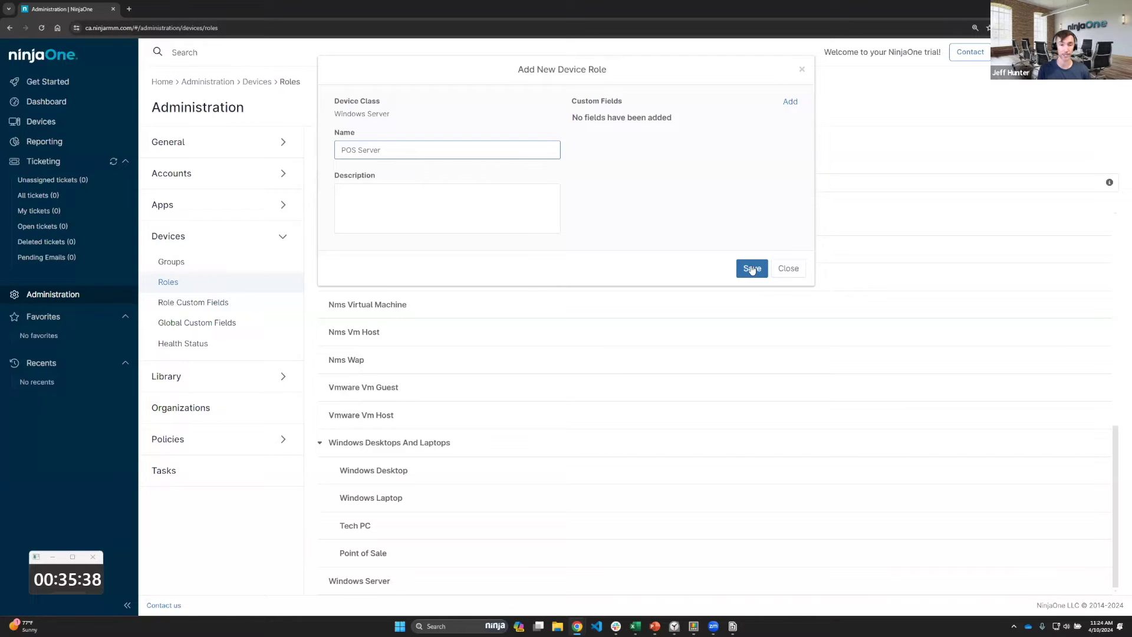
pyautogui.click(752, 268)
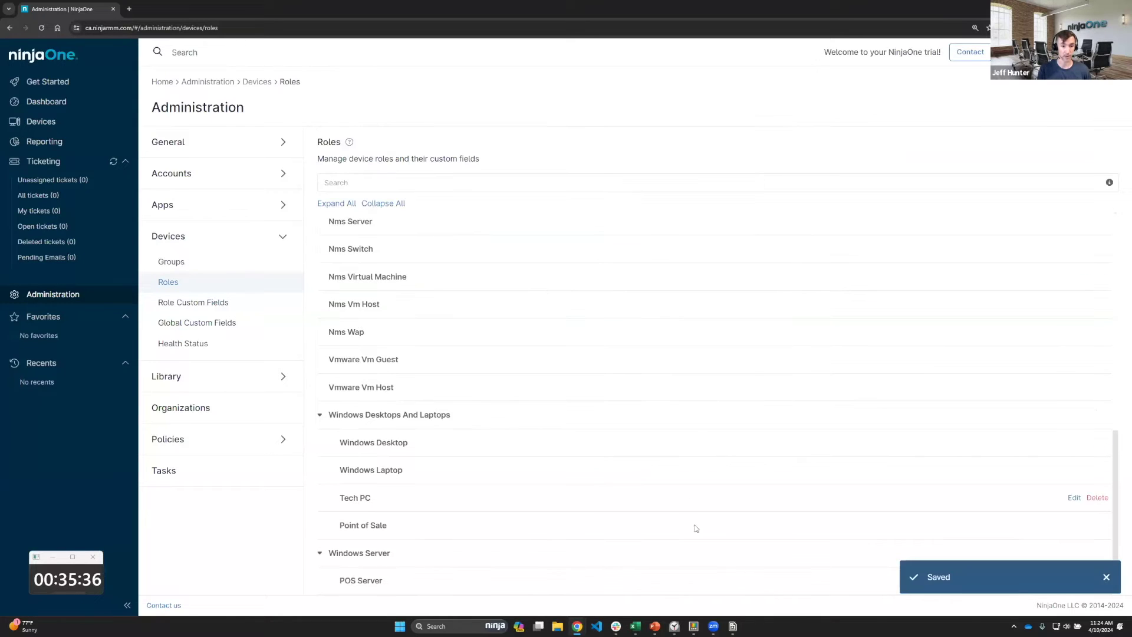
# Step: Add a second Windows Server device role named 'TMS'
pyautogui.click(1101, 553)
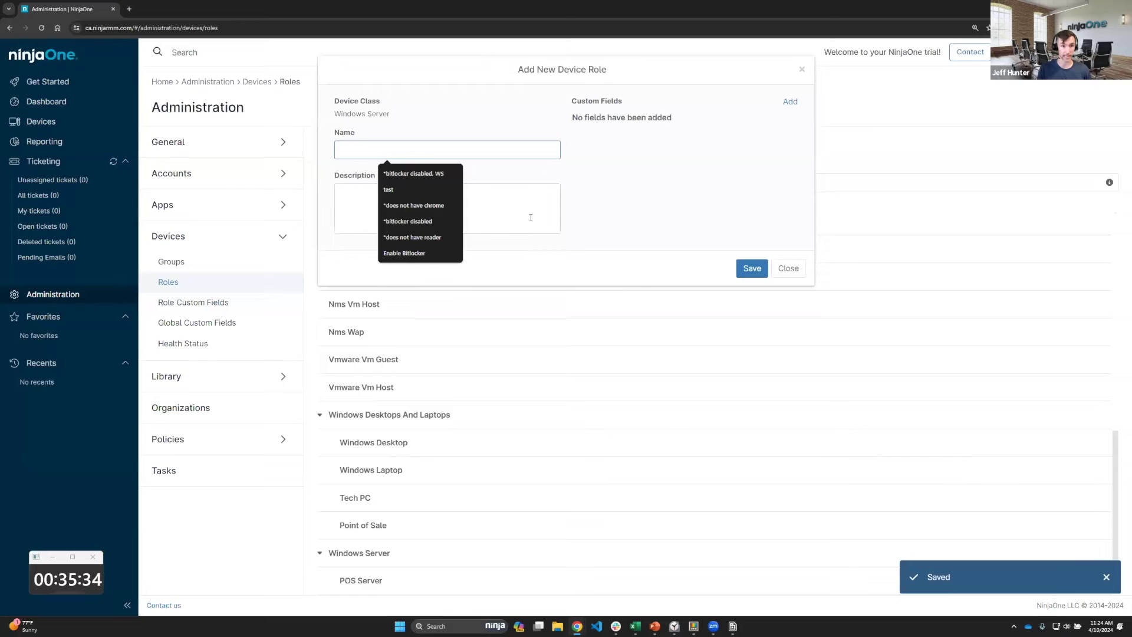
pyautogui.write('TMS')
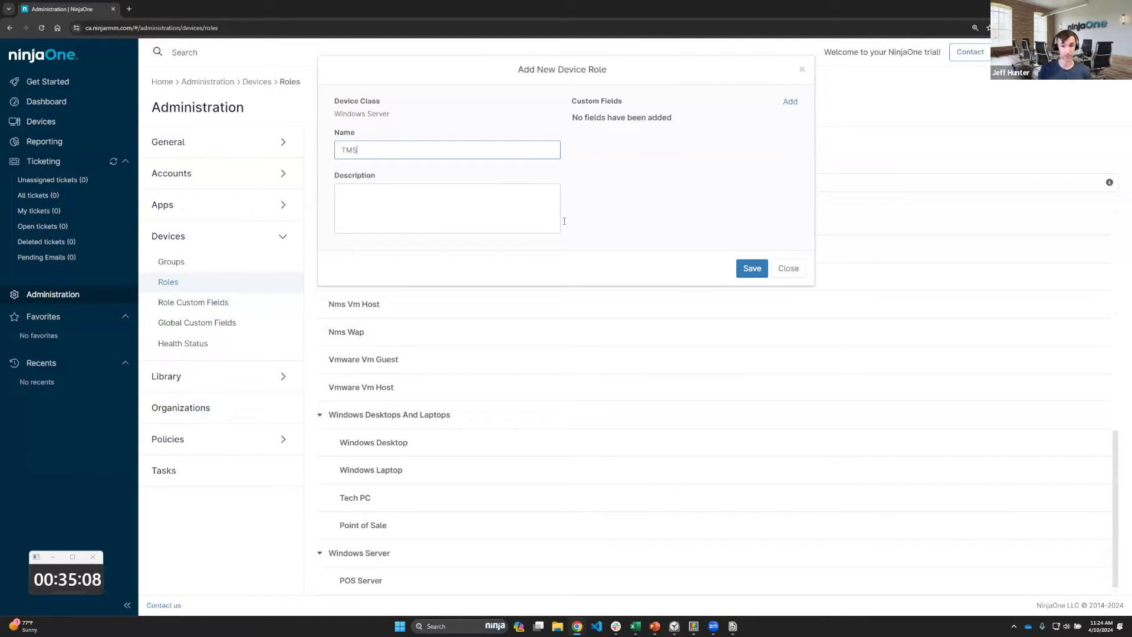
pyautogui.click(747, 270)
pyautogui.scroll(-1, 740, 339)
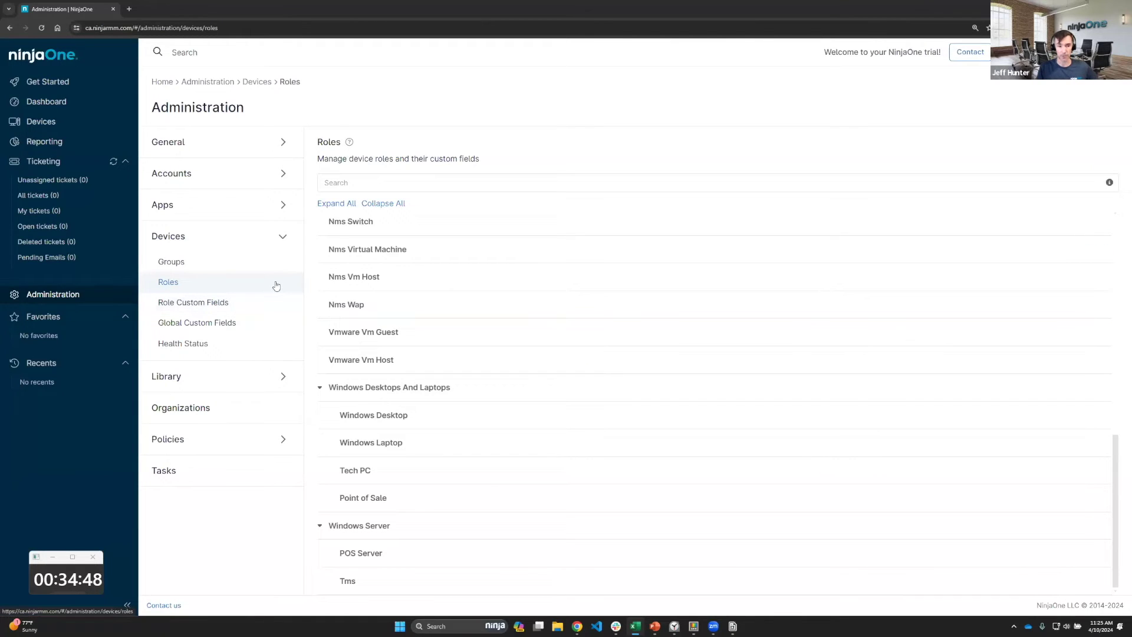
# Step: Open Role Custom Fields, review the planned fields in Excel's Custom Fields sheet, then minimize Excel
pyautogui.click(240, 302)
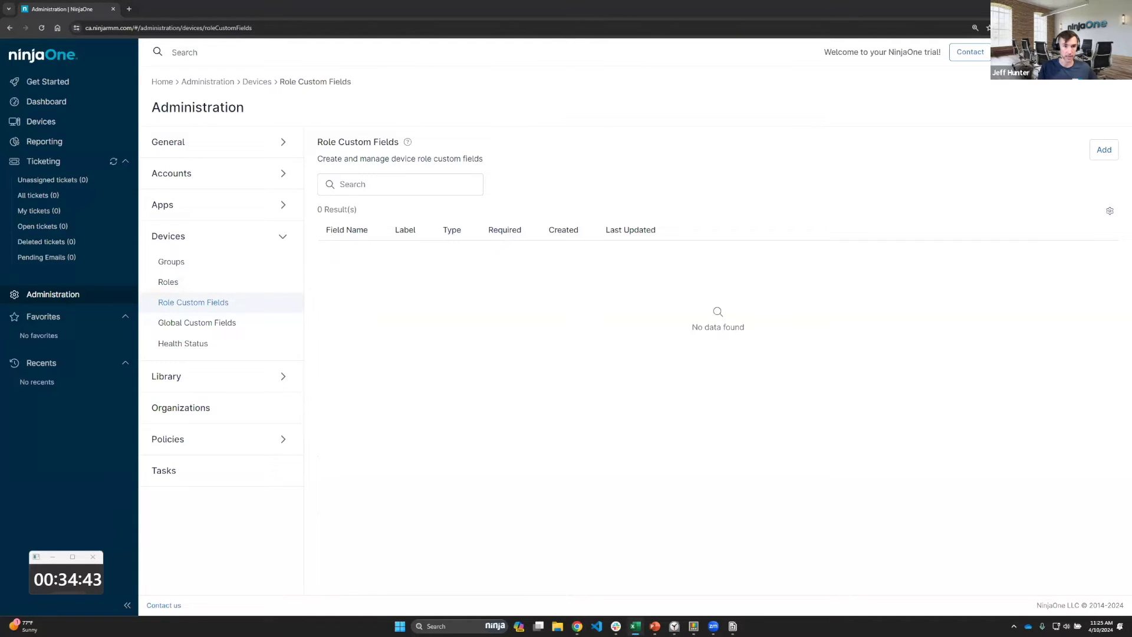
pyautogui.hotkey('alt', 'Tab')
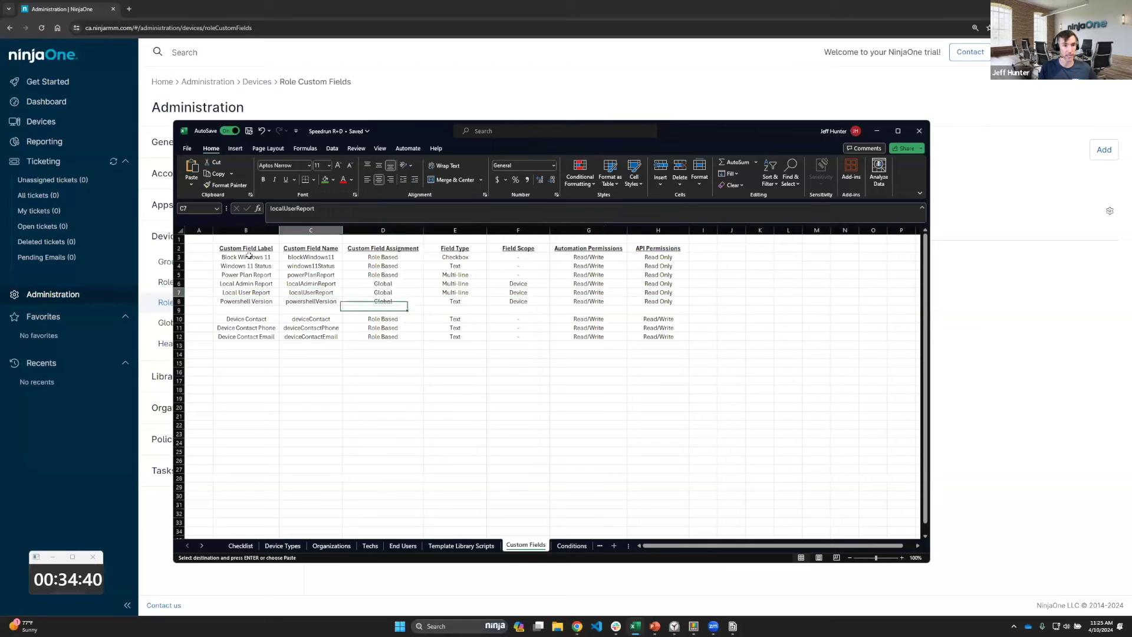
pyautogui.press('Up')
pyautogui.click(201, 240)
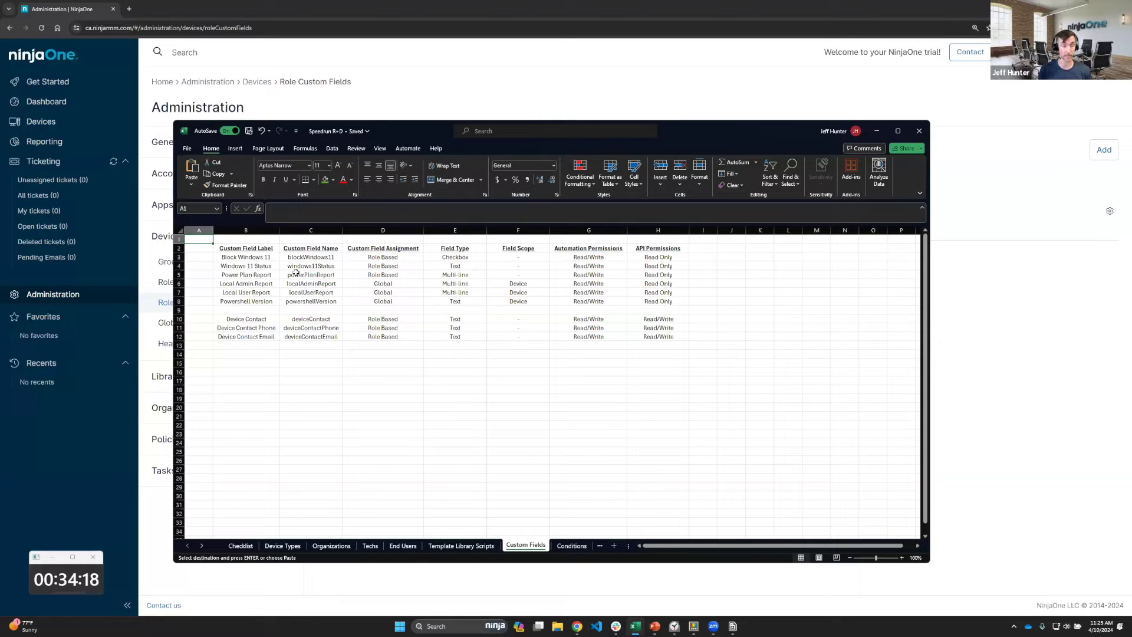
pyautogui.click(877, 131)
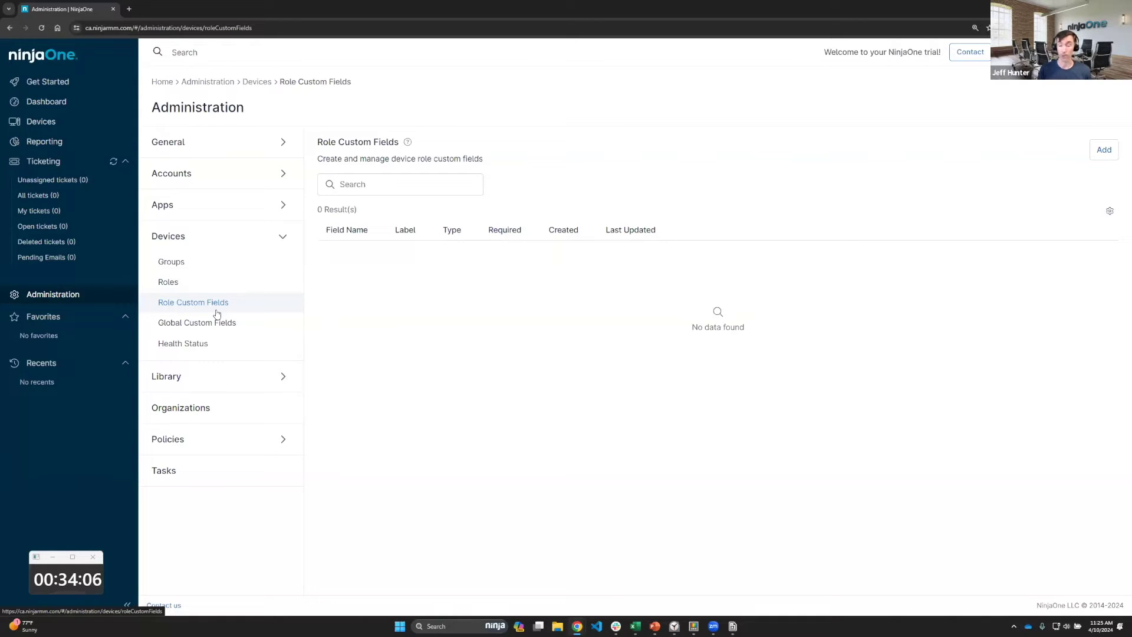
# Step: Create a Checkbox role custom field labelled 'Block Windows 11'
pyautogui.click(217, 328)
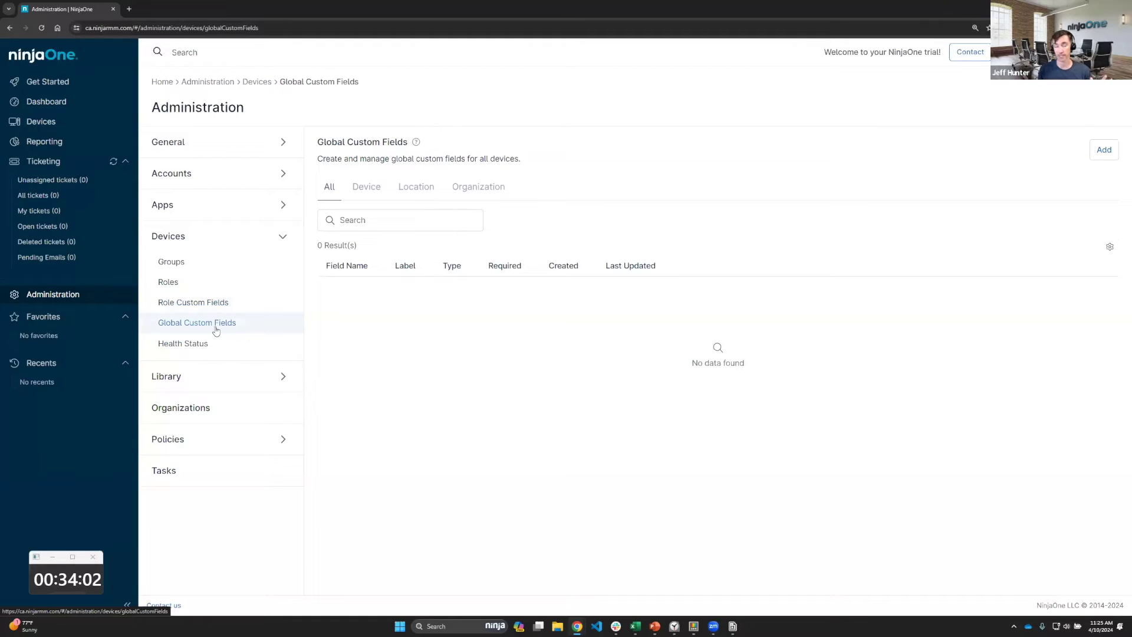
pyautogui.click(197, 304)
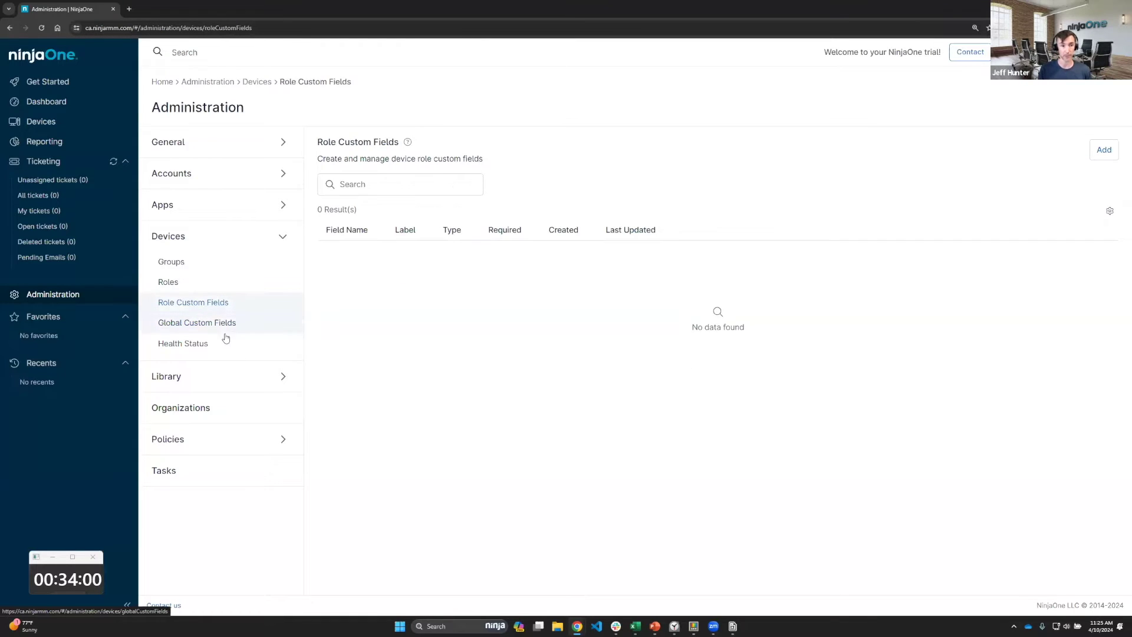
pyautogui.click(1104, 150)
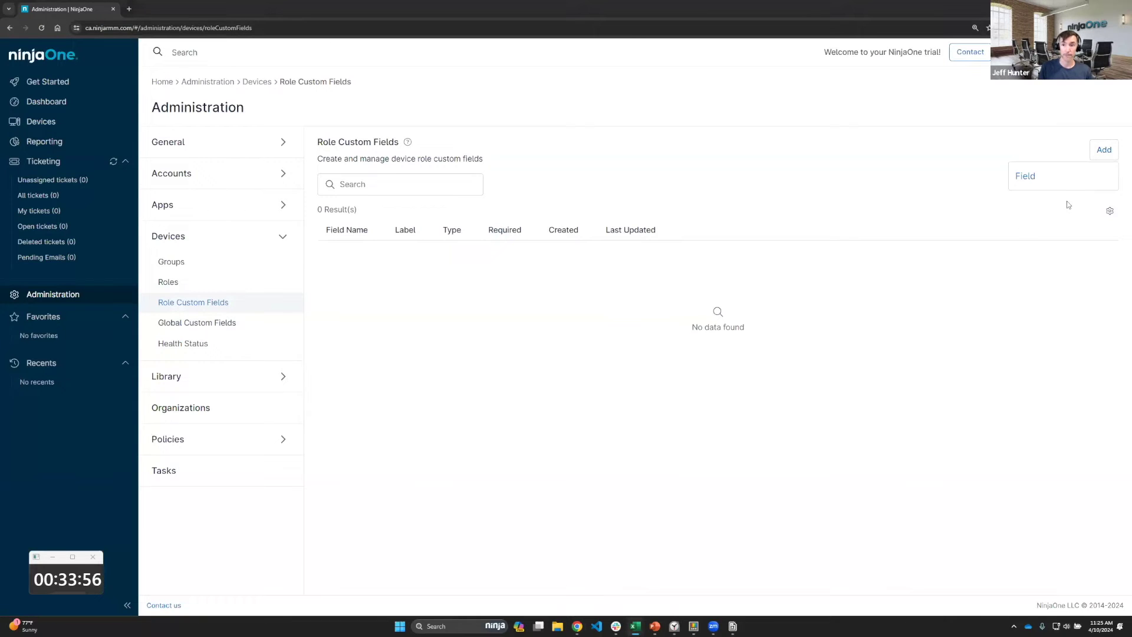
pyautogui.click(1042, 181)
pyautogui.click(481, 204)
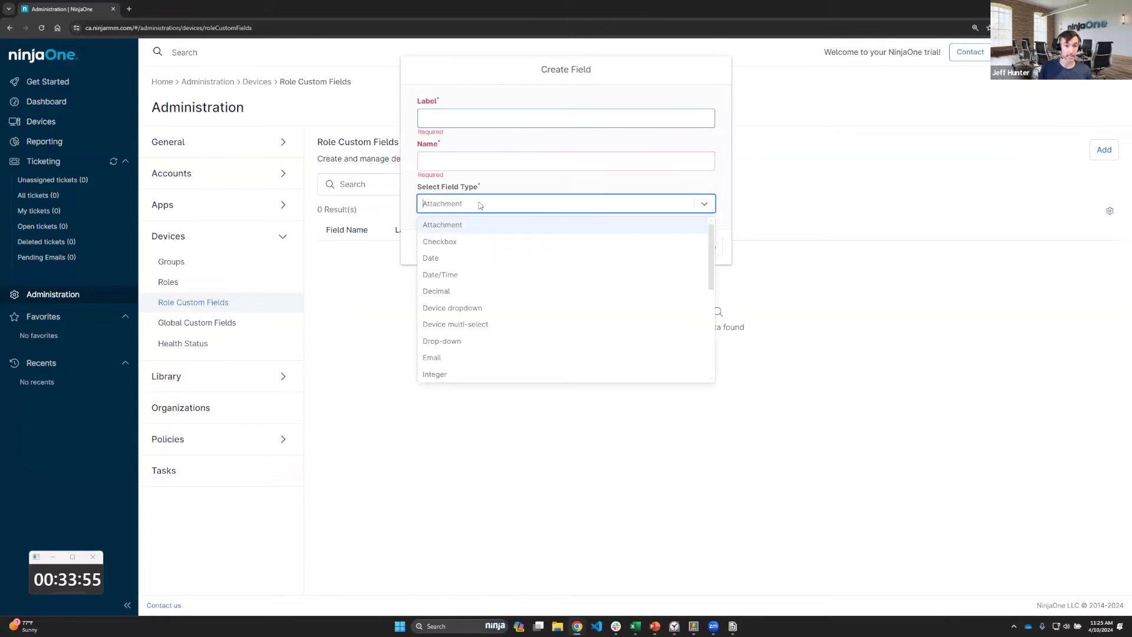
pyautogui.click(463, 243)
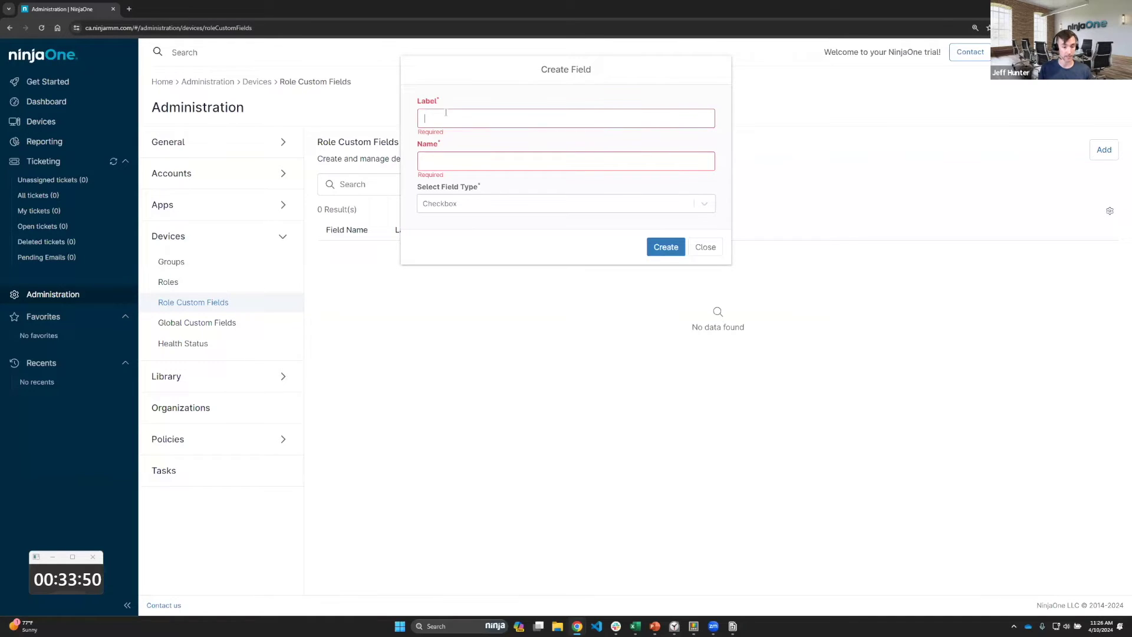
pyautogui.write('Block Windows 11')
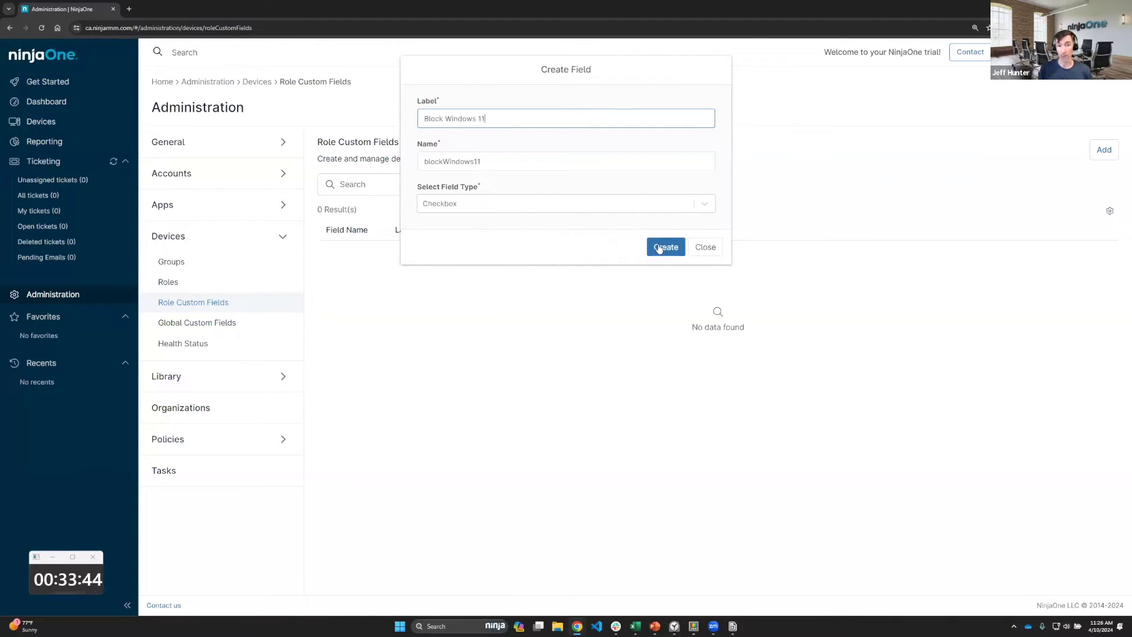
pyautogui.click(659, 247)
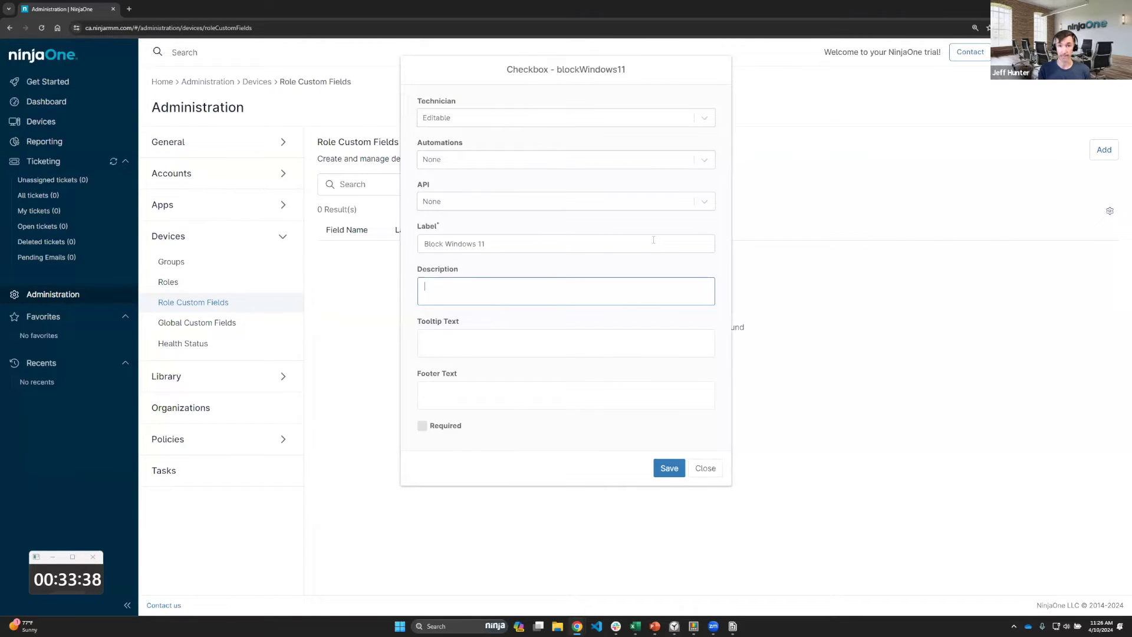
# Step: Give Block Windows 11 Read/Write access for both automations and API, and save it
pyautogui.click(460, 159)
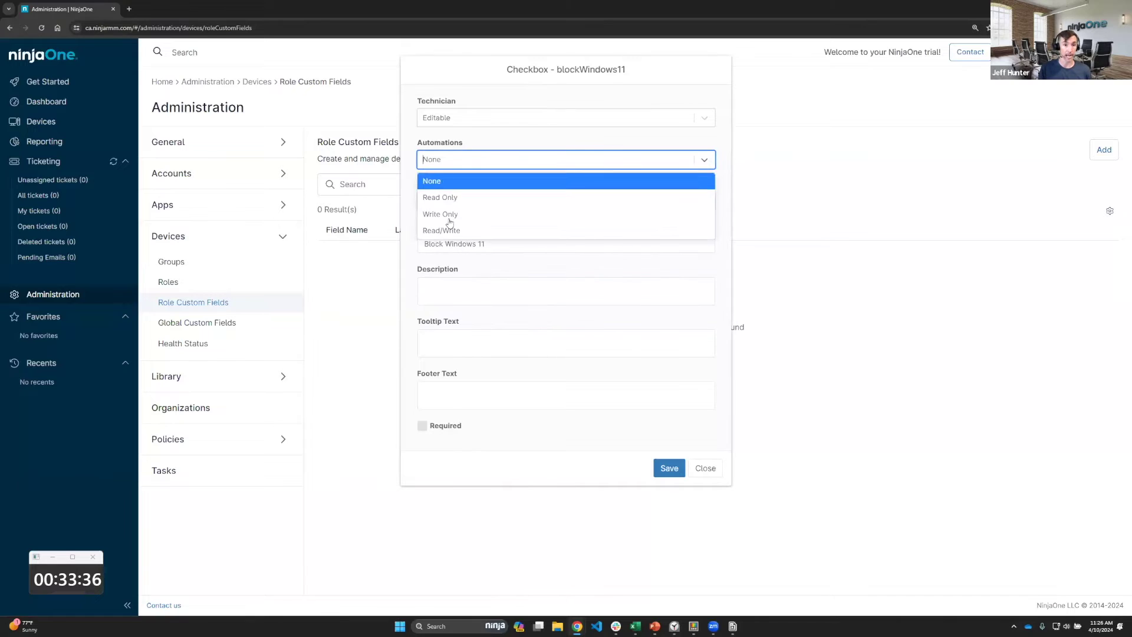
pyautogui.click(448, 230)
pyautogui.click(448, 202)
pyautogui.click(455, 277)
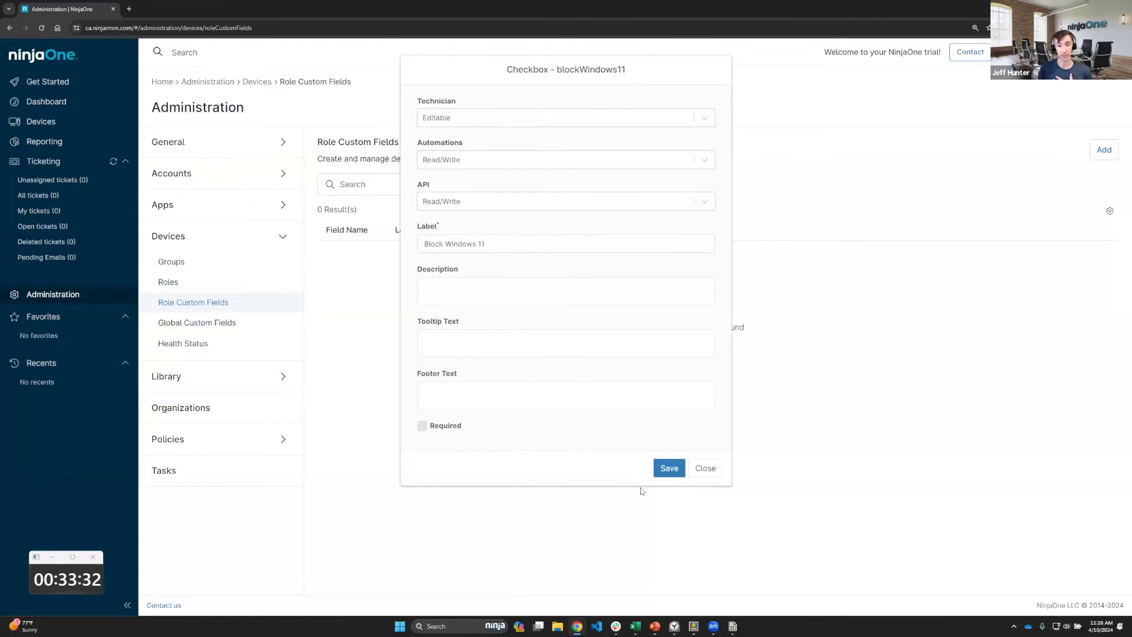
pyautogui.click(673, 467)
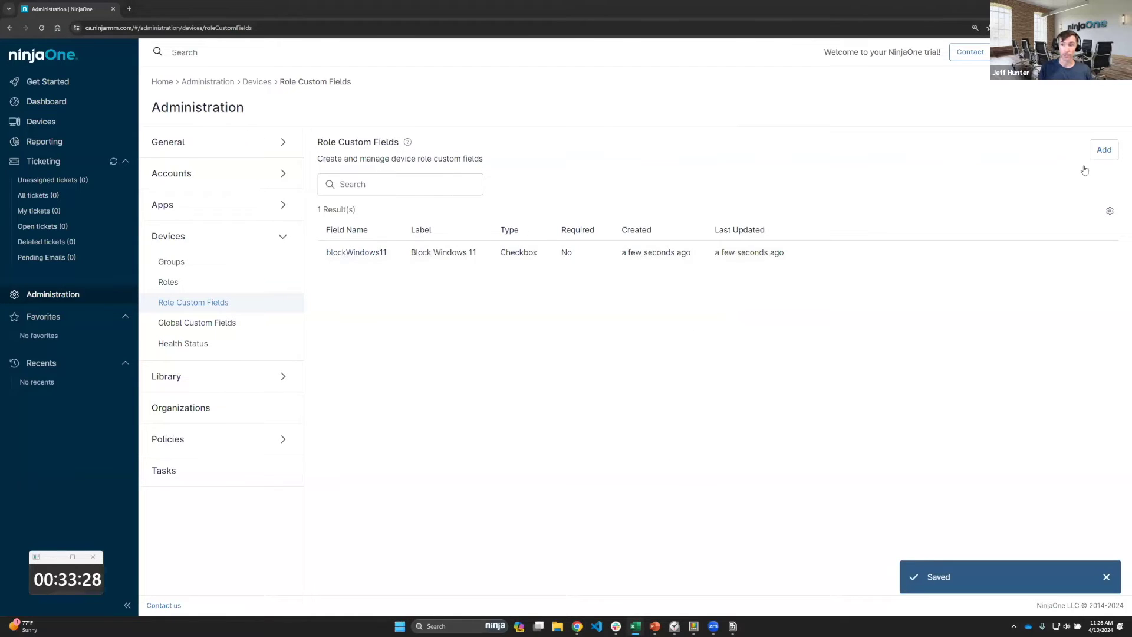
# Step: Create a Text role custom field labelled 'Windows 11 Status'
pyautogui.click(1098, 155)
pyautogui.click(1060, 177)
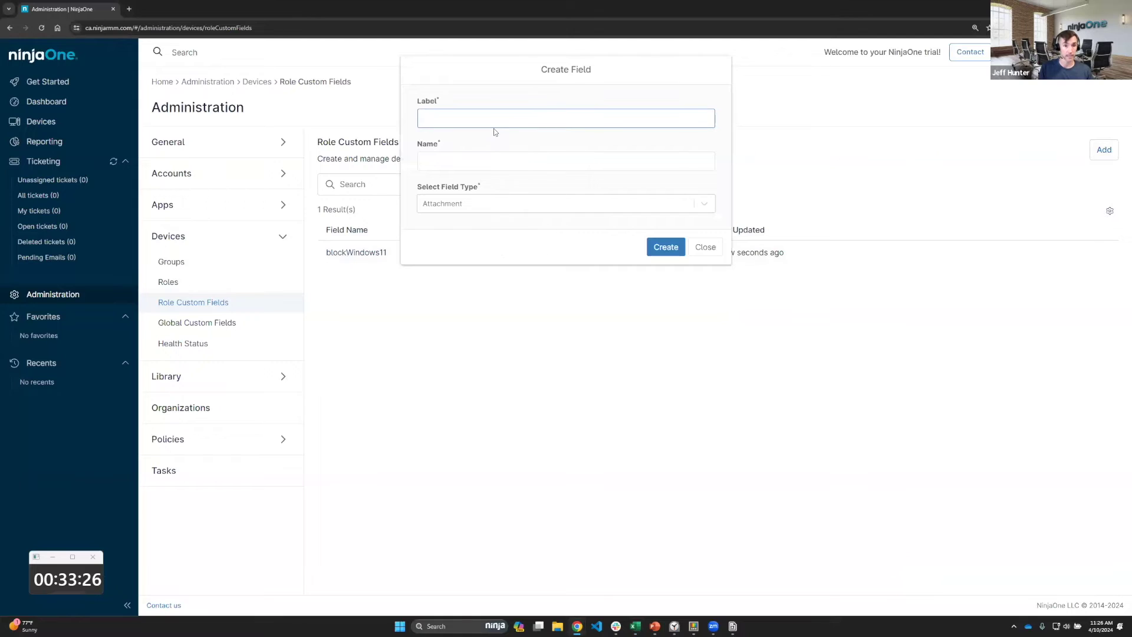
pyautogui.write('Windows 11 Status')
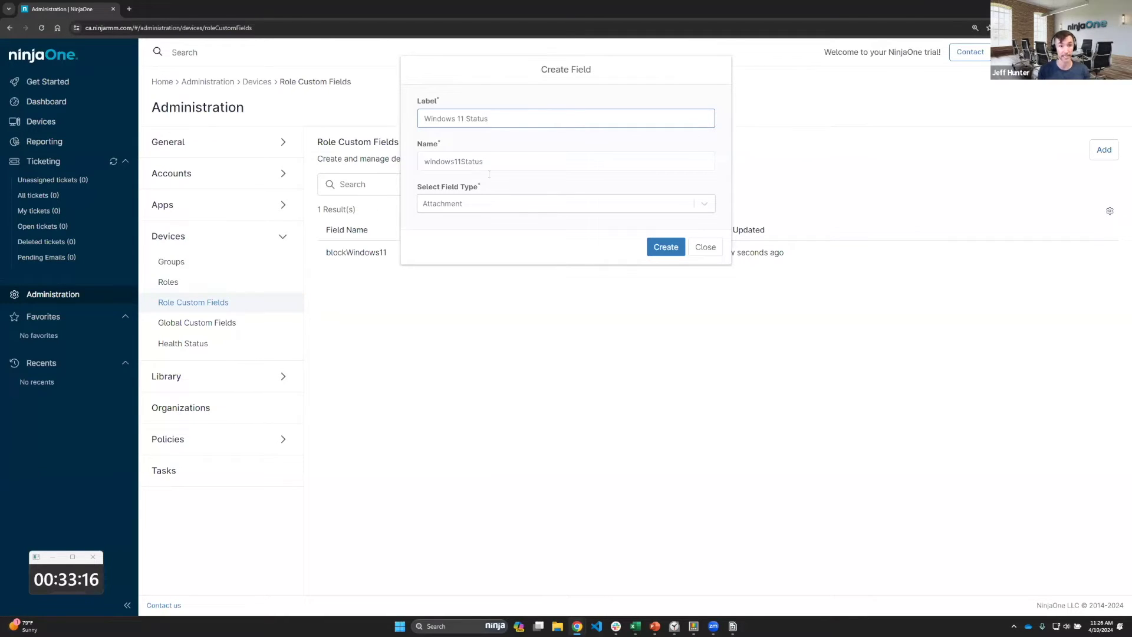
pyautogui.click(483, 209)
pyautogui.write('text')
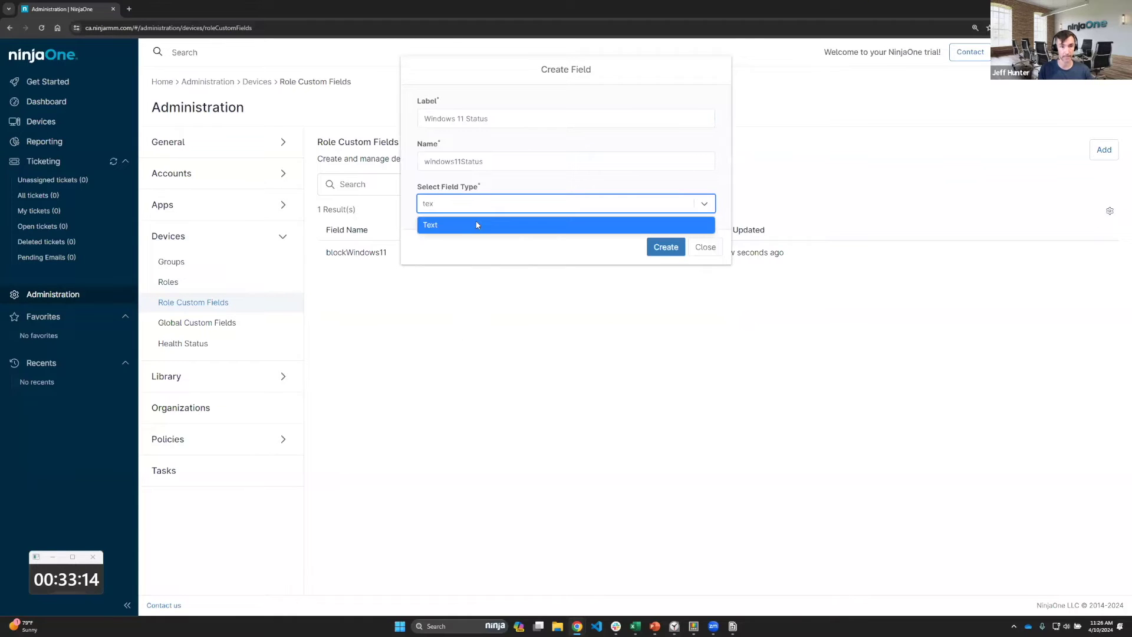
pyautogui.click(476, 222)
pyautogui.click(666, 246)
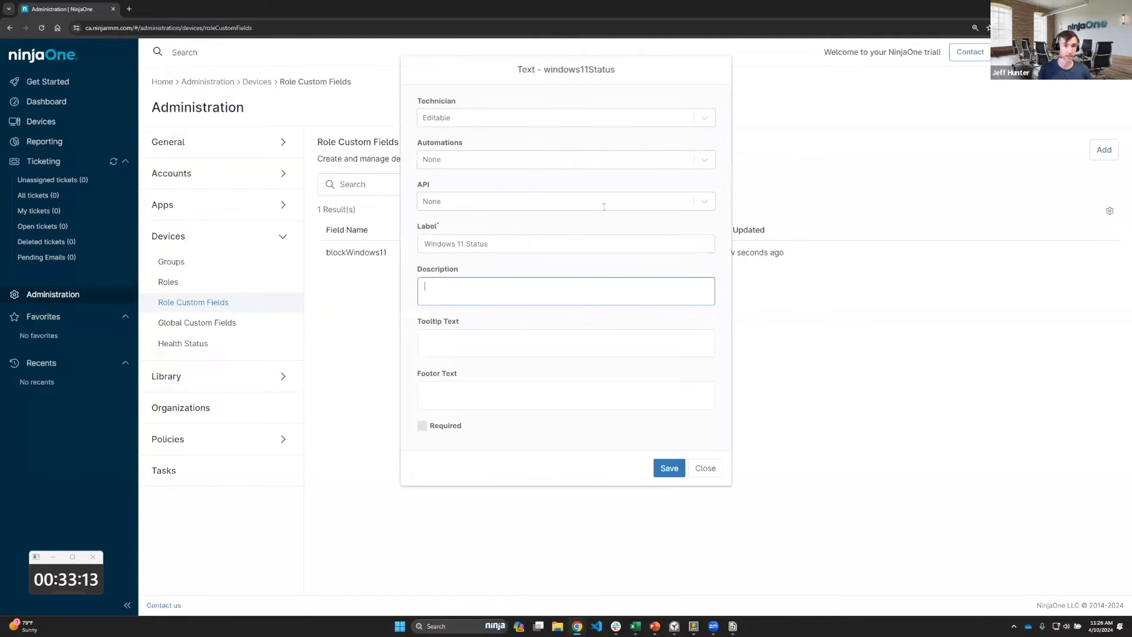
# Step: Set Windows 11 Status to automations Read/Write and API Read Only, then save it
pyautogui.click(500, 162)
pyautogui.click(481, 229)
pyautogui.click(480, 203)
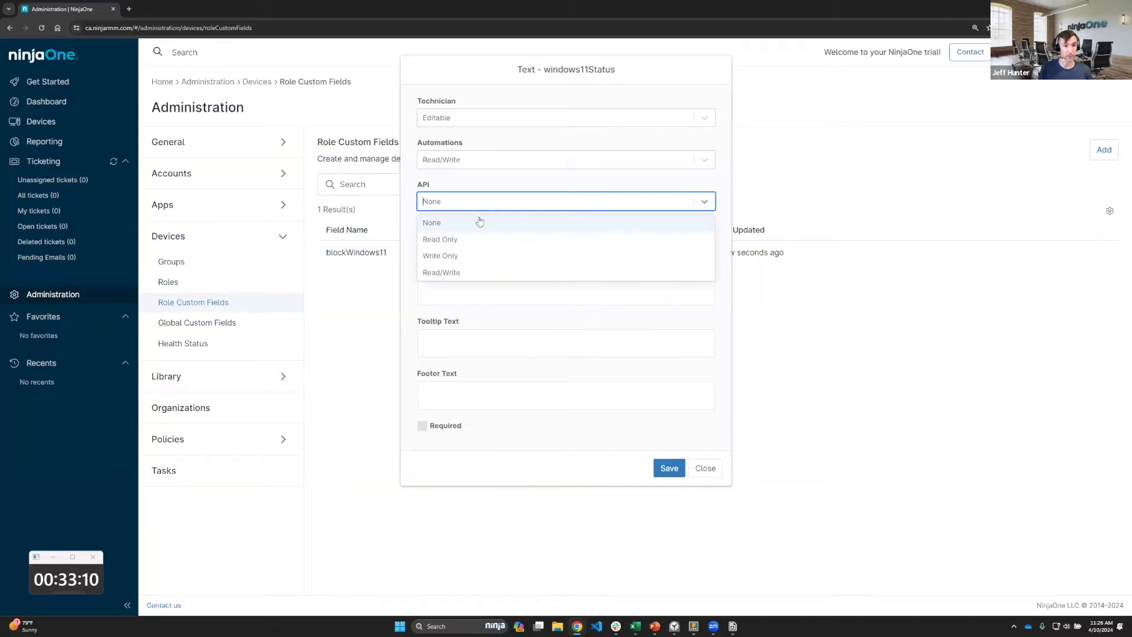
pyautogui.click(477, 239)
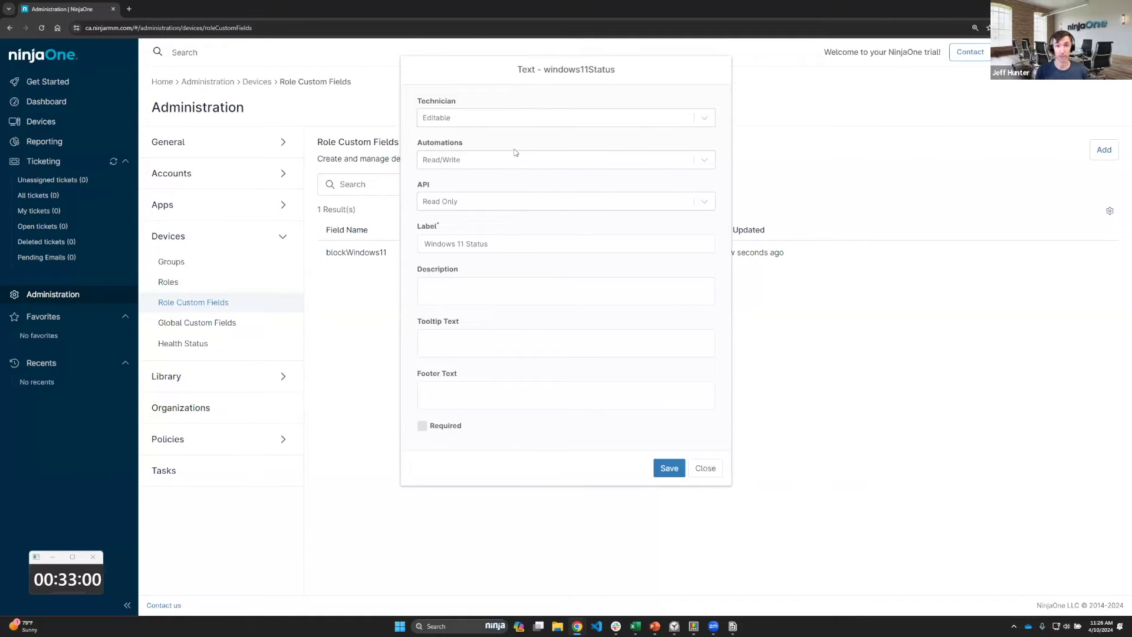
pyautogui.moveTo(480, 150); pyautogui.dragTo(417, 148)
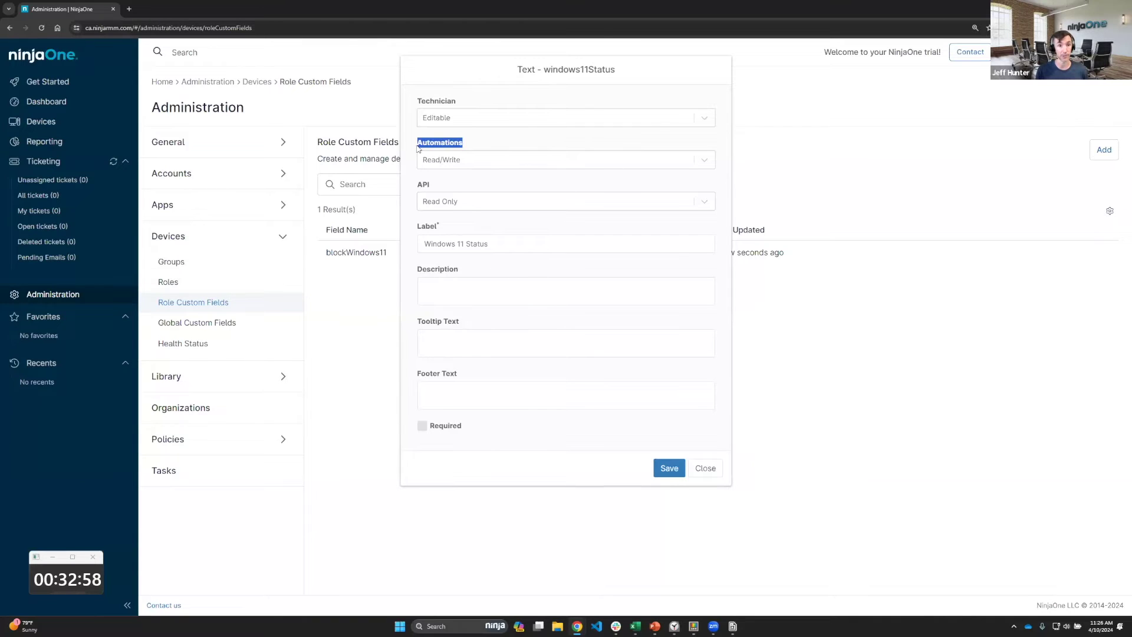
pyautogui.click(673, 467)
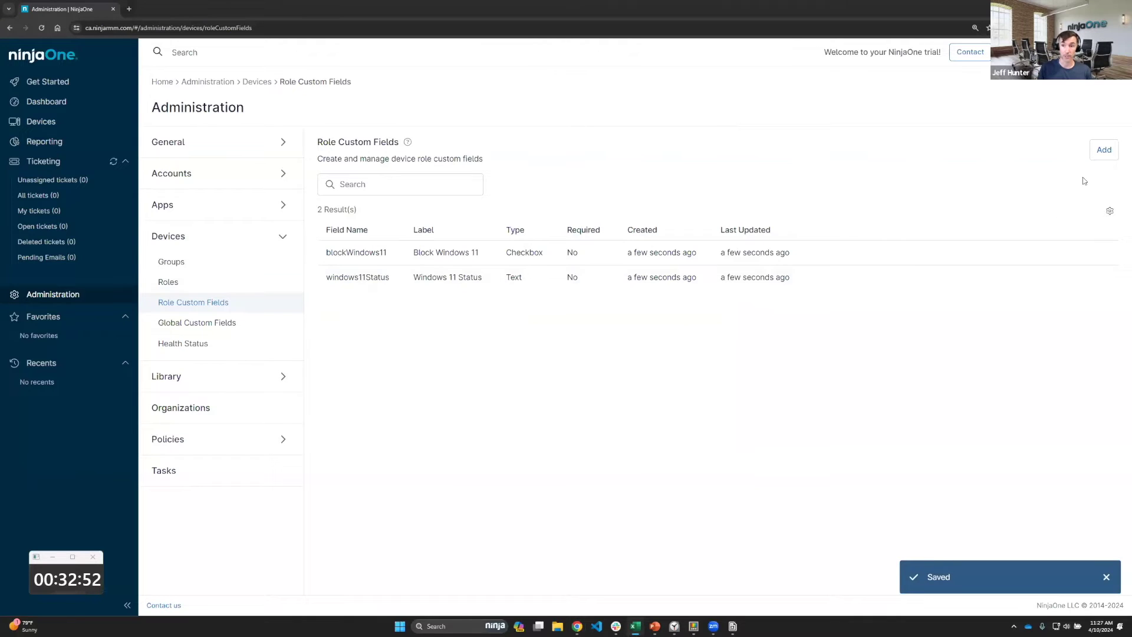
pyautogui.click(1104, 150)
# Step: Create a Multi-line role custom field labelled 'Power Plan Report'
pyautogui.click(1056, 177)
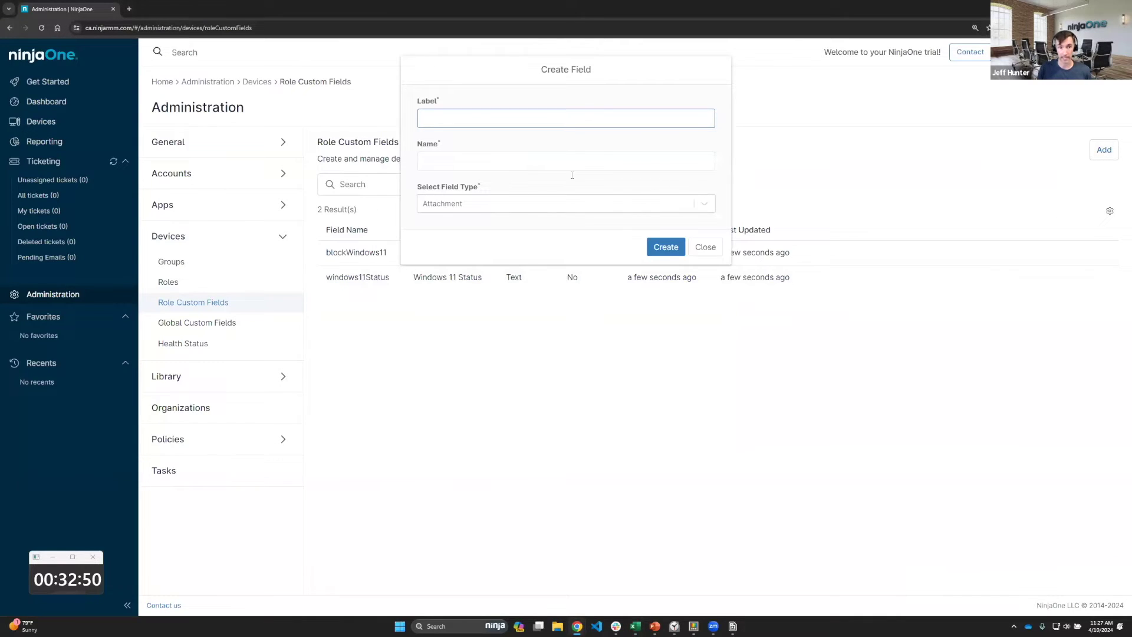
pyautogui.click(523, 206)
pyautogui.write('mult')
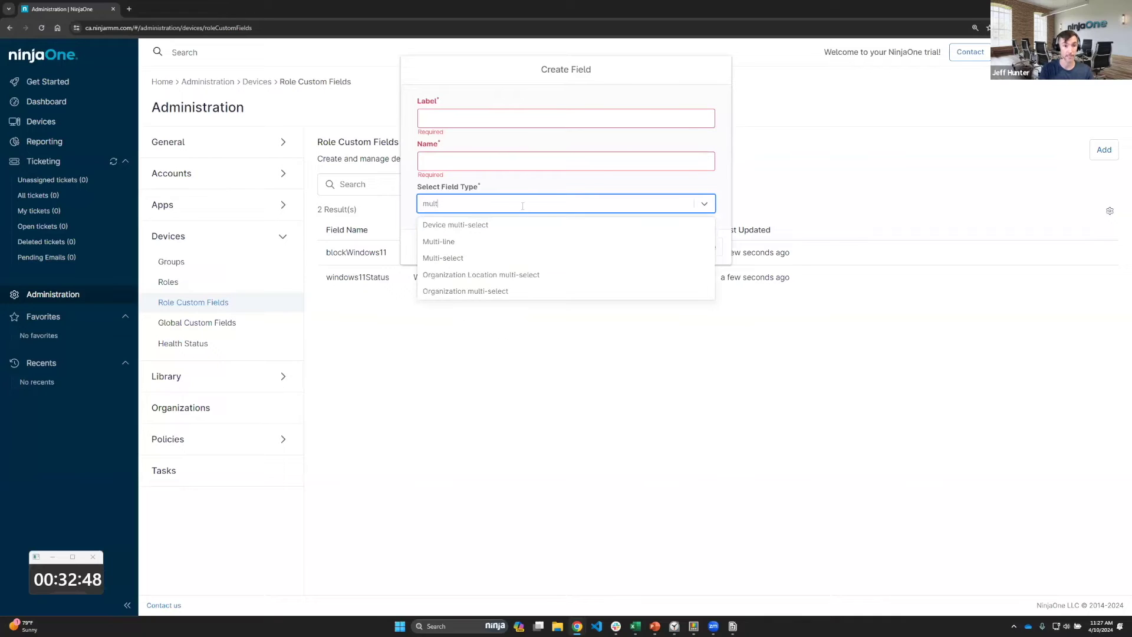
pyautogui.press('Return')
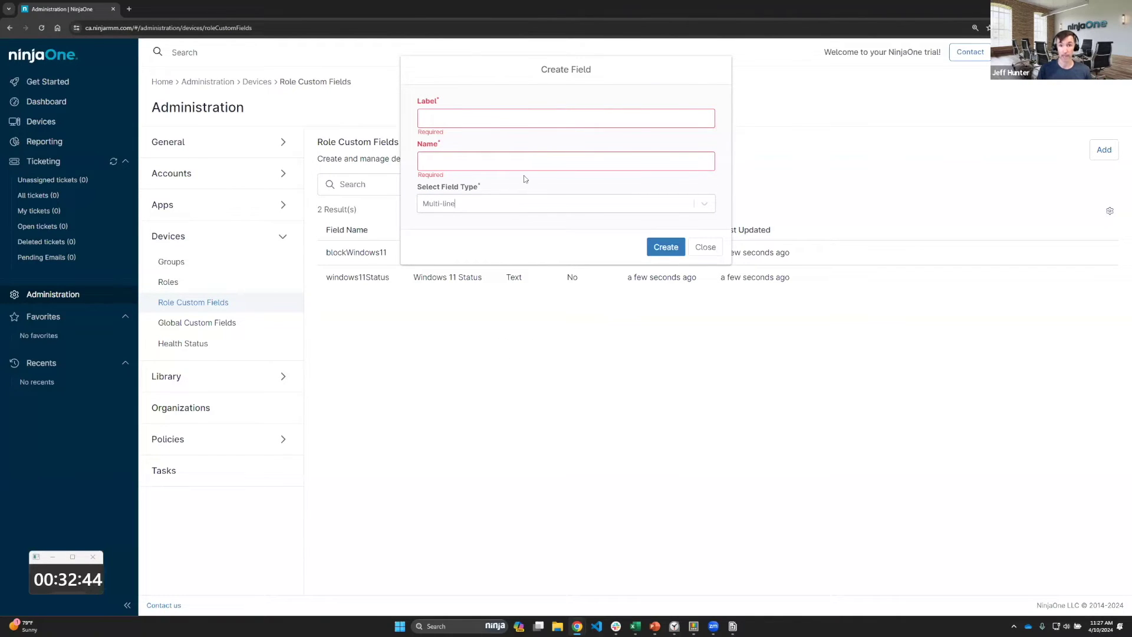
pyautogui.click(478, 118)
pyautogui.write('Power Plan Report')
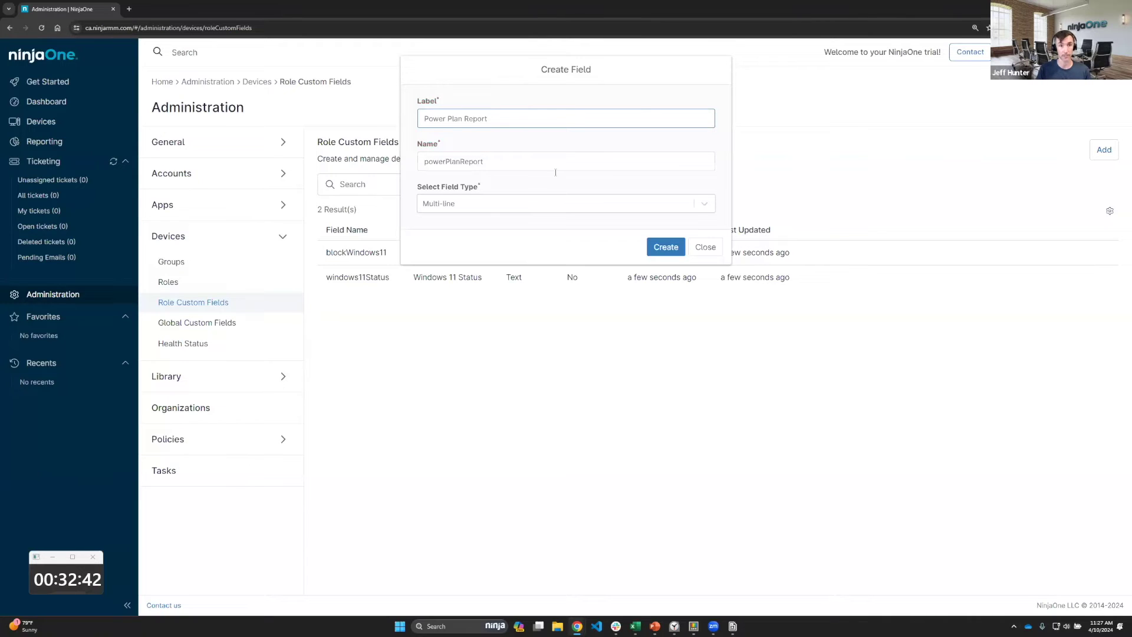
pyautogui.click(660, 247)
# Step: Give Power Plan Report automations Read/Write and API Read Only, save, then open Global Custom Fields
pyautogui.click(483, 159)
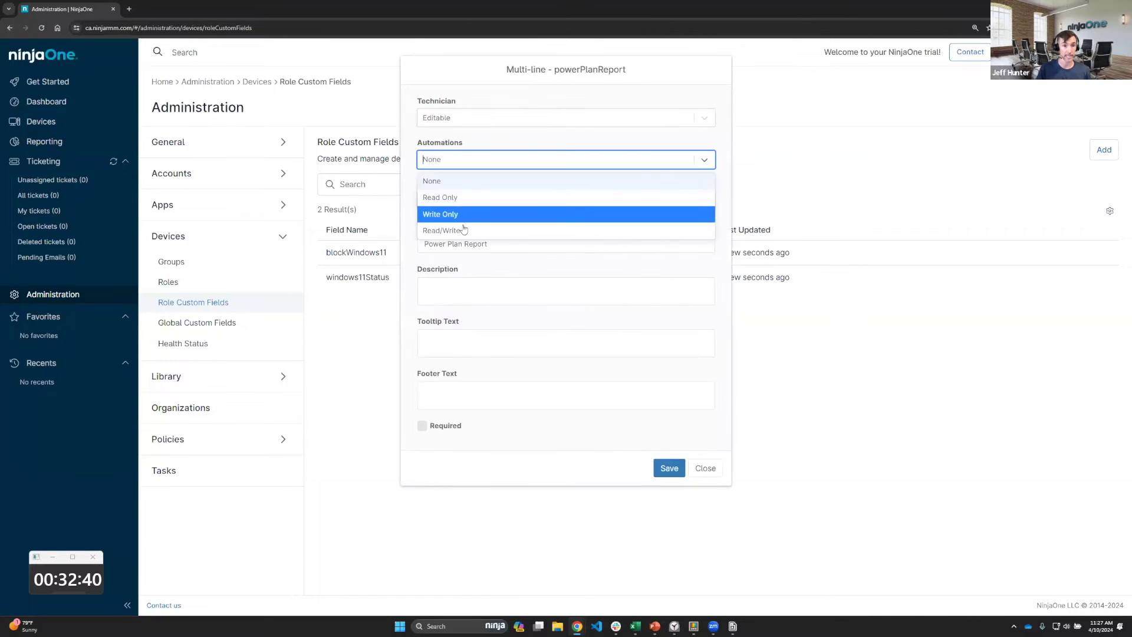
pyautogui.click(466, 230)
pyautogui.click(460, 201)
pyautogui.click(458, 241)
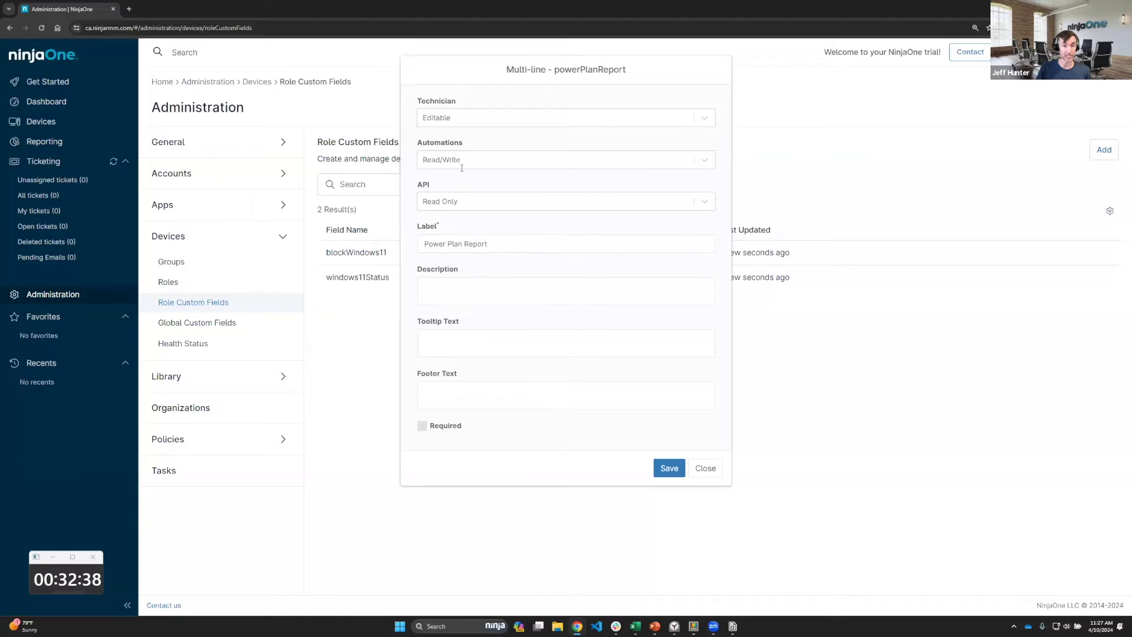
pyautogui.click(670, 467)
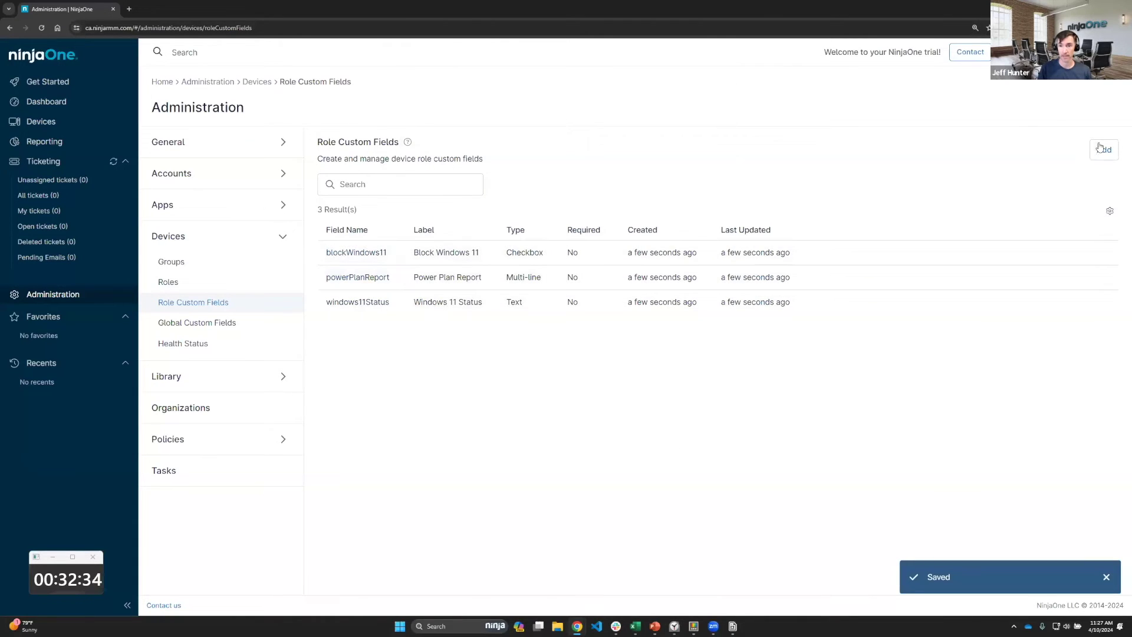
pyautogui.click(1104, 150)
pyautogui.click(959, 324)
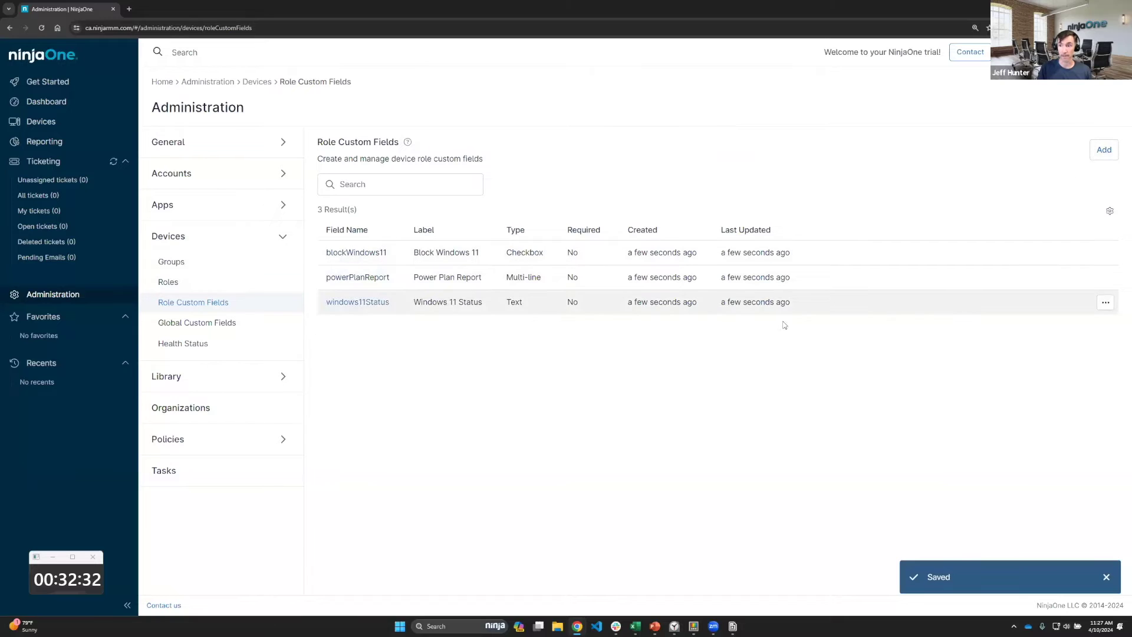
pyautogui.click(211, 324)
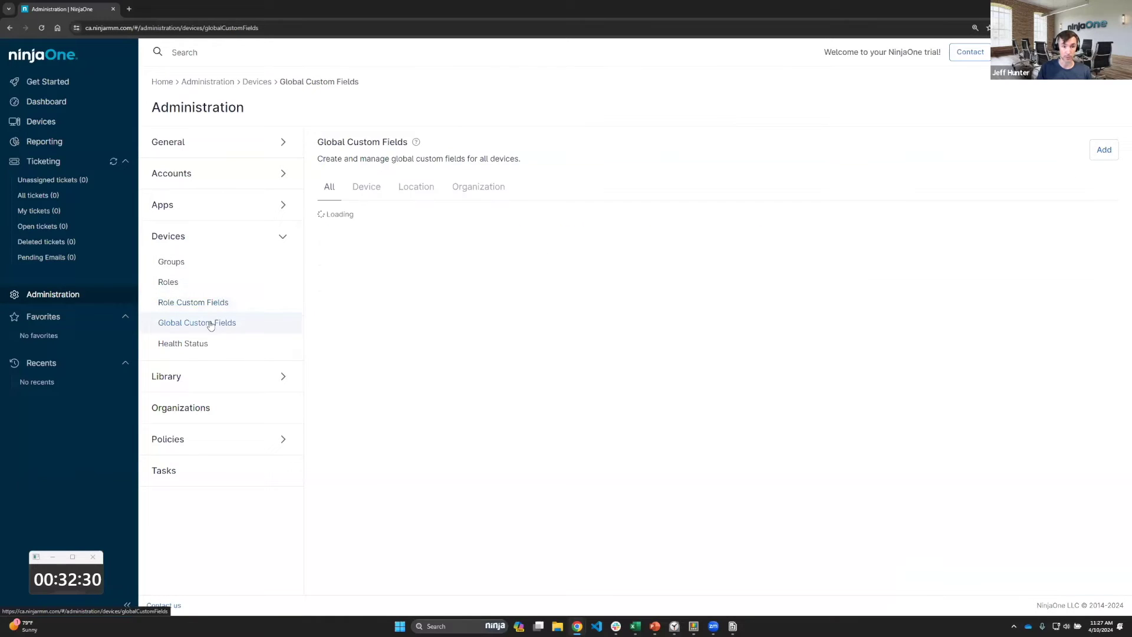
# Step: Create a Multi-line global custom field labelled 'Local Admin Report'
pyautogui.click(1103, 151)
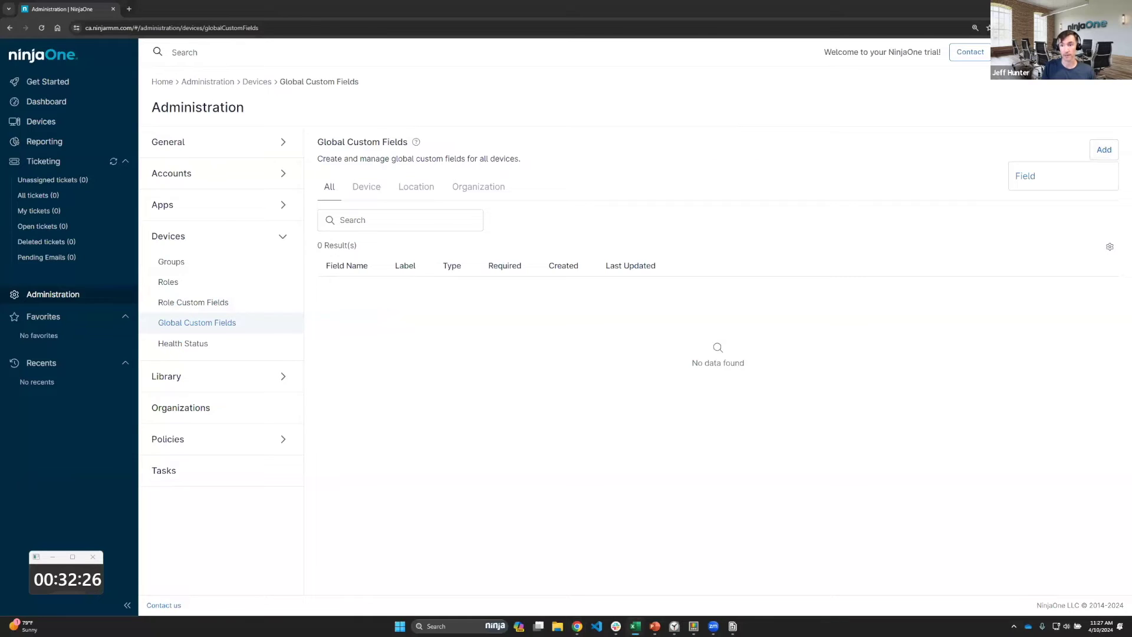
pyautogui.click(1035, 185)
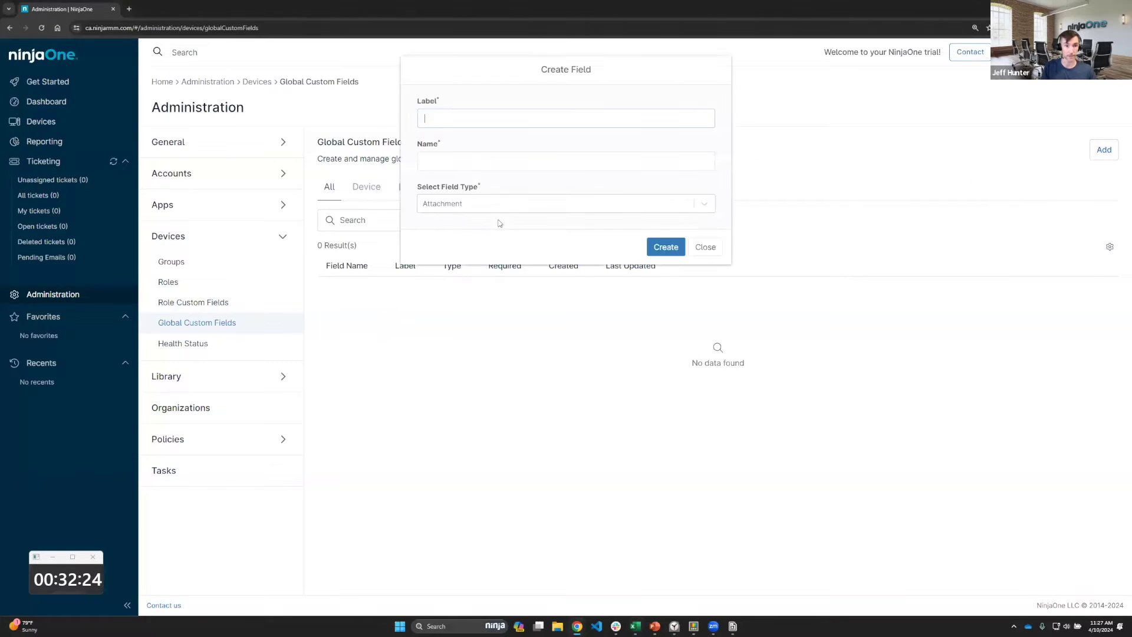
pyautogui.write('Local Admin Report')
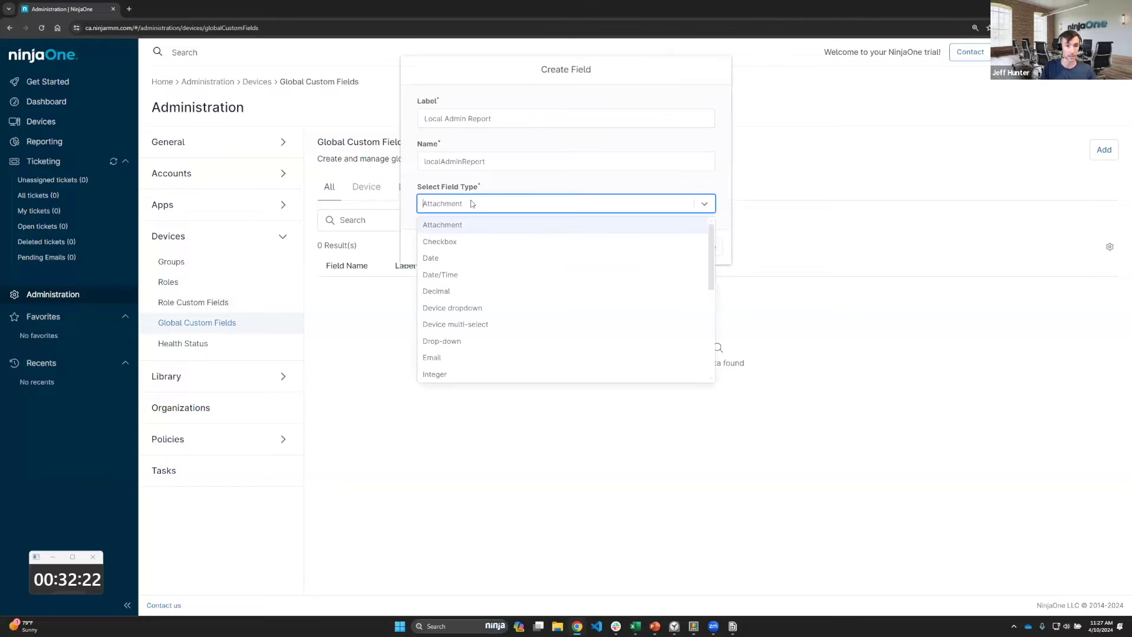
pyautogui.click(471, 201)
pyautogui.write('multi')
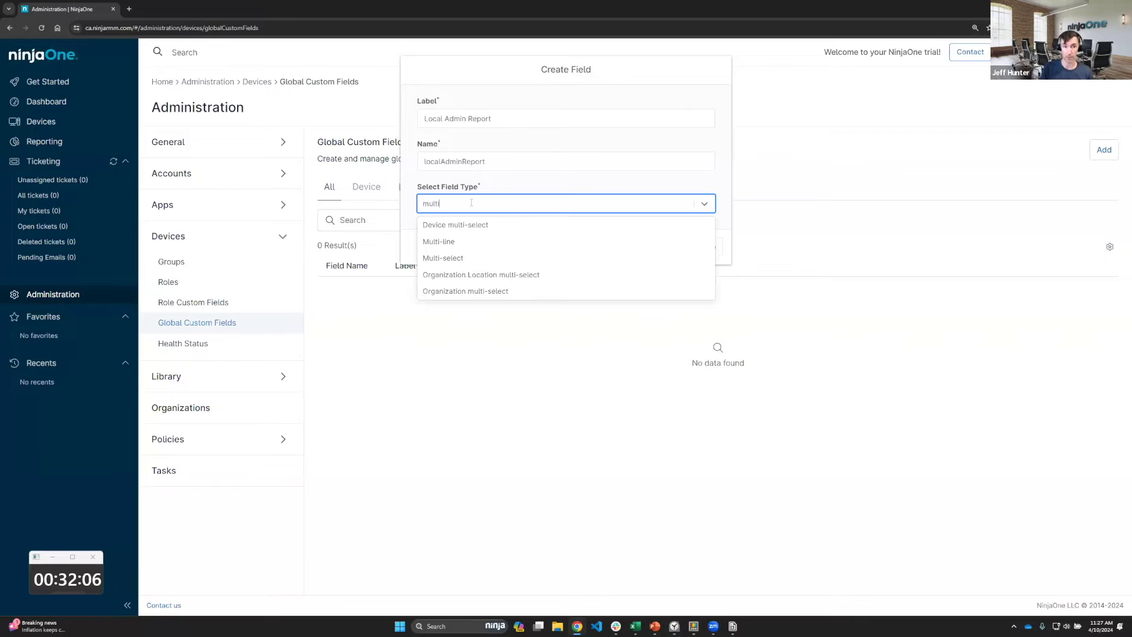
pyautogui.click(462, 248)
pyautogui.click(669, 246)
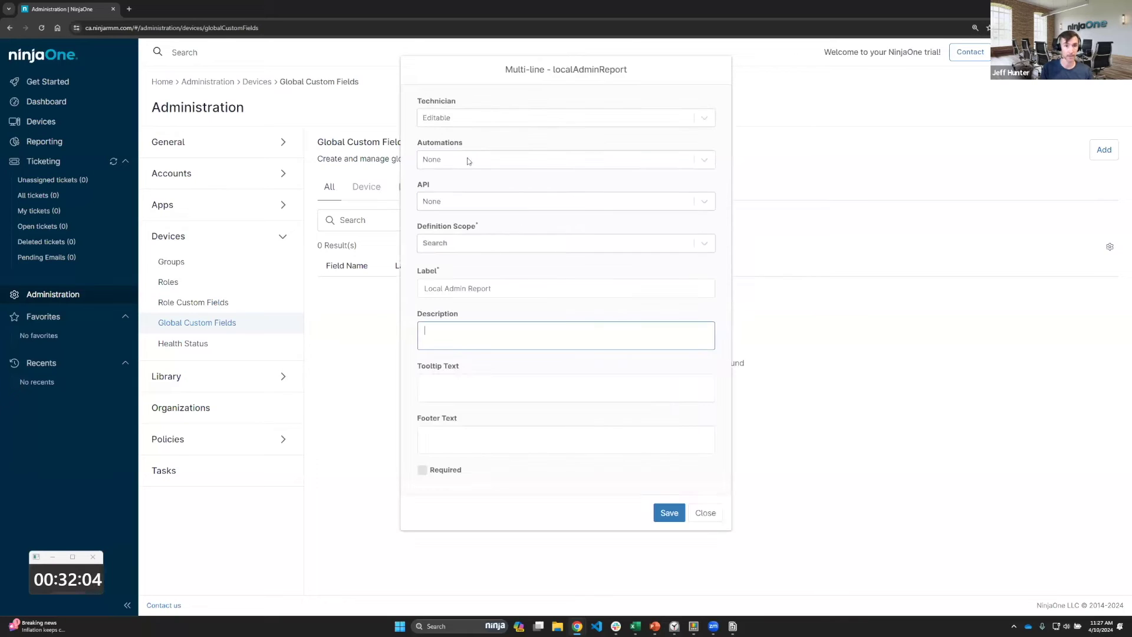
# Step: Set Local Admin Report to automations Read/Write, API Read Only, Device scope, and save
pyautogui.click(460, 159)
pyautogui.click(455, 235)
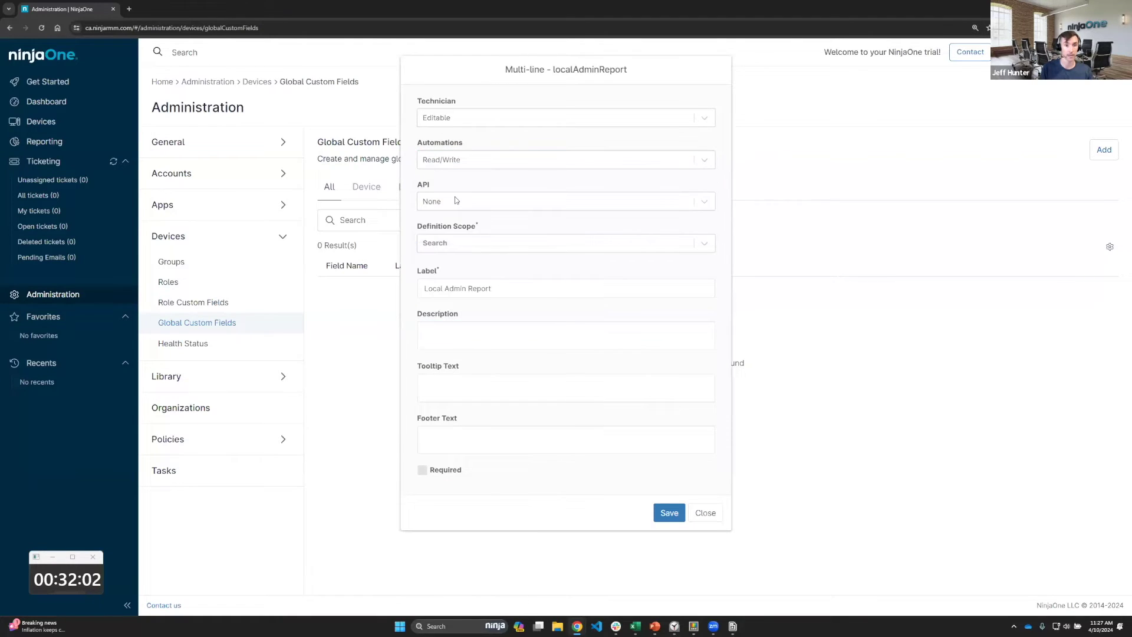
pyautogui.press('Tab')
pyautogui.click(454, 240)
pyautogui.click(472, 241)
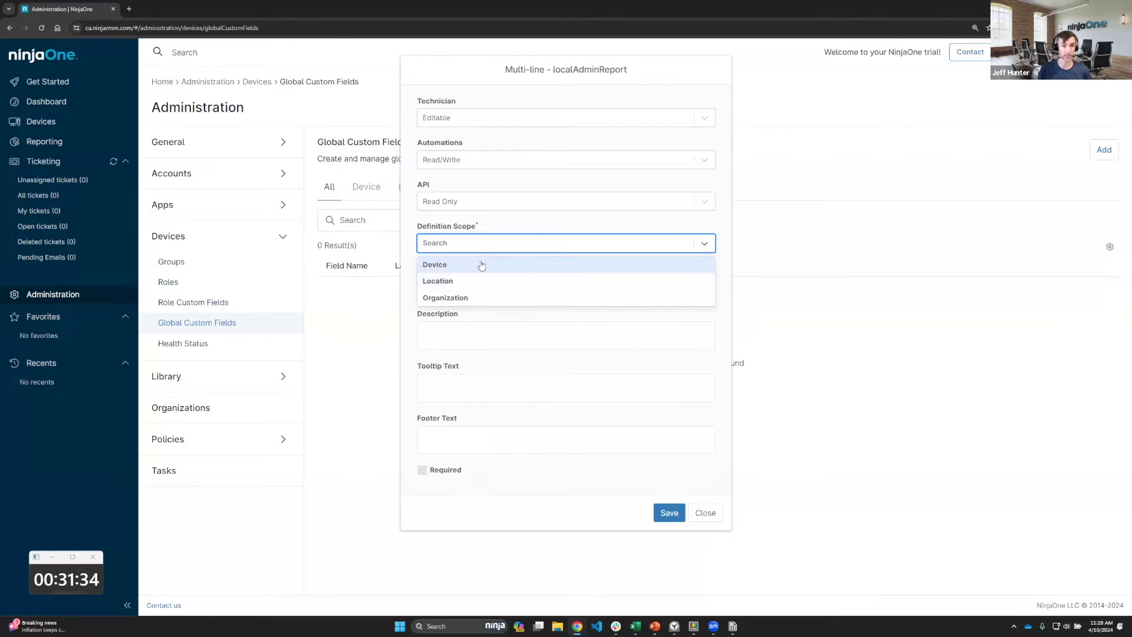
pyautogui.click(482, 266)
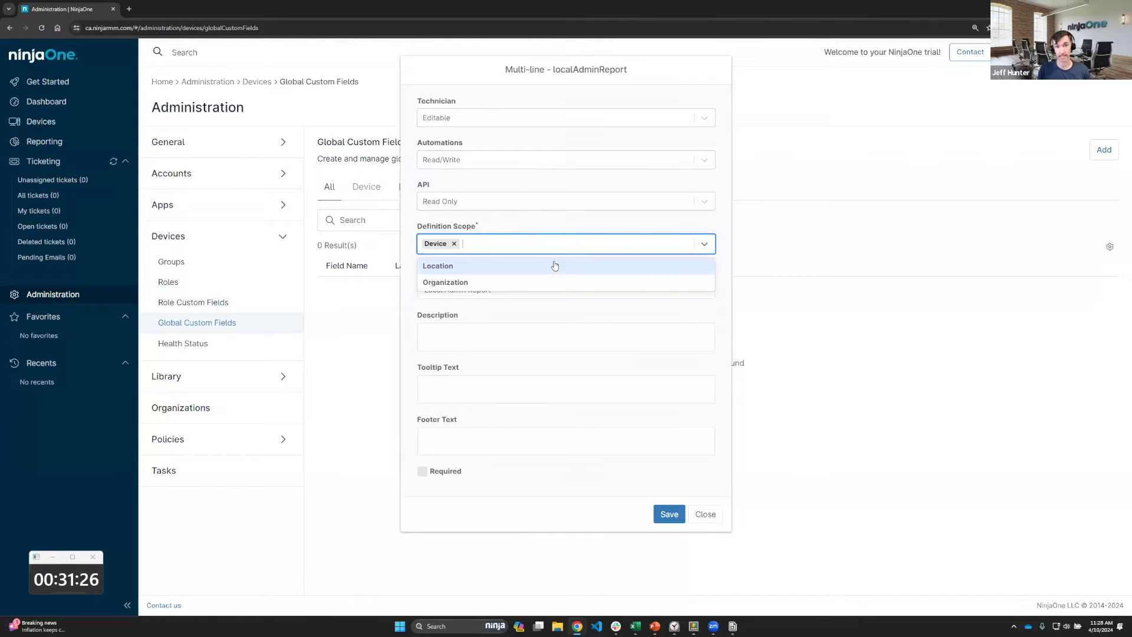
pyautogui.click(668, 514)
pyautogui.click(1105, 150)
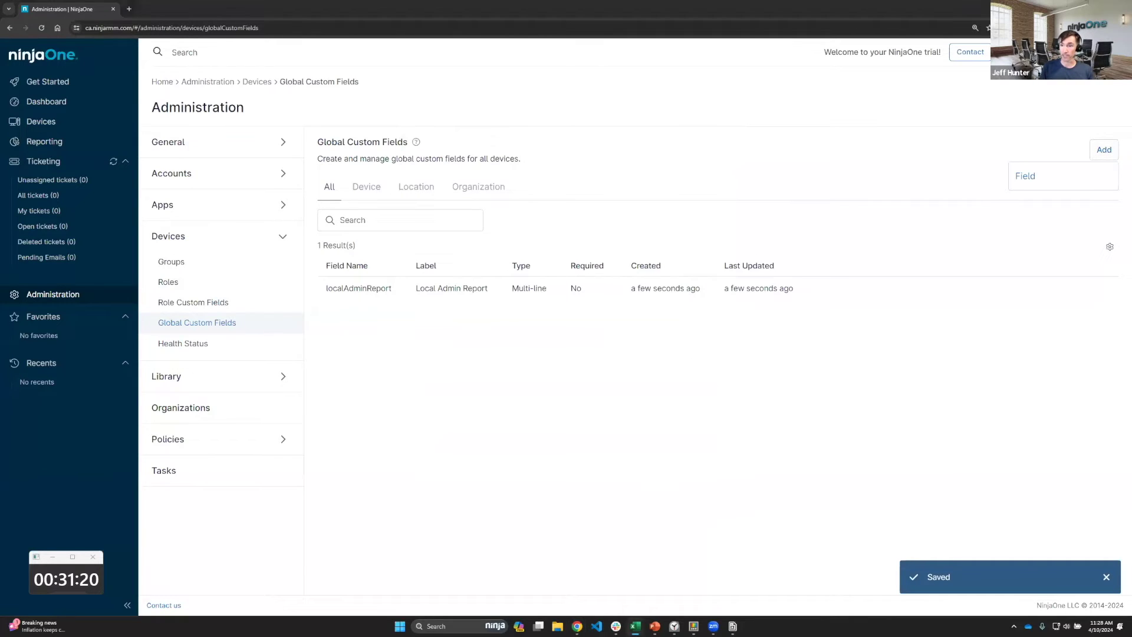
# Step: Create a Multi-line global custom field labelled 'Local User Report'
pyautogui.click(1029, 177)
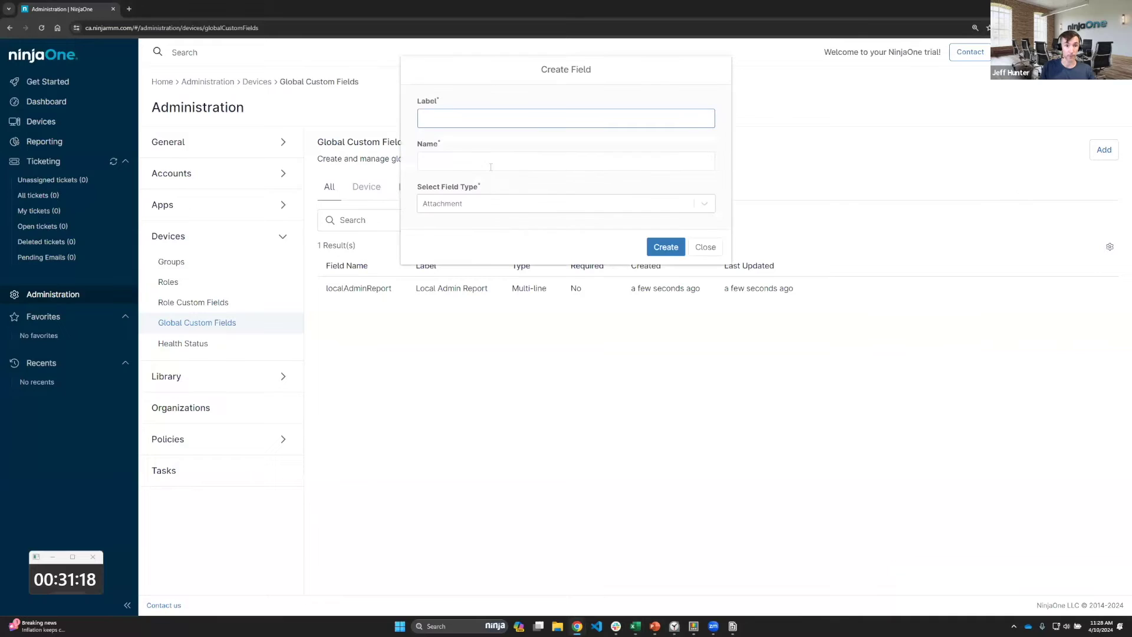
pyautogui.click(459, 203)
pyautogui.write('mult')
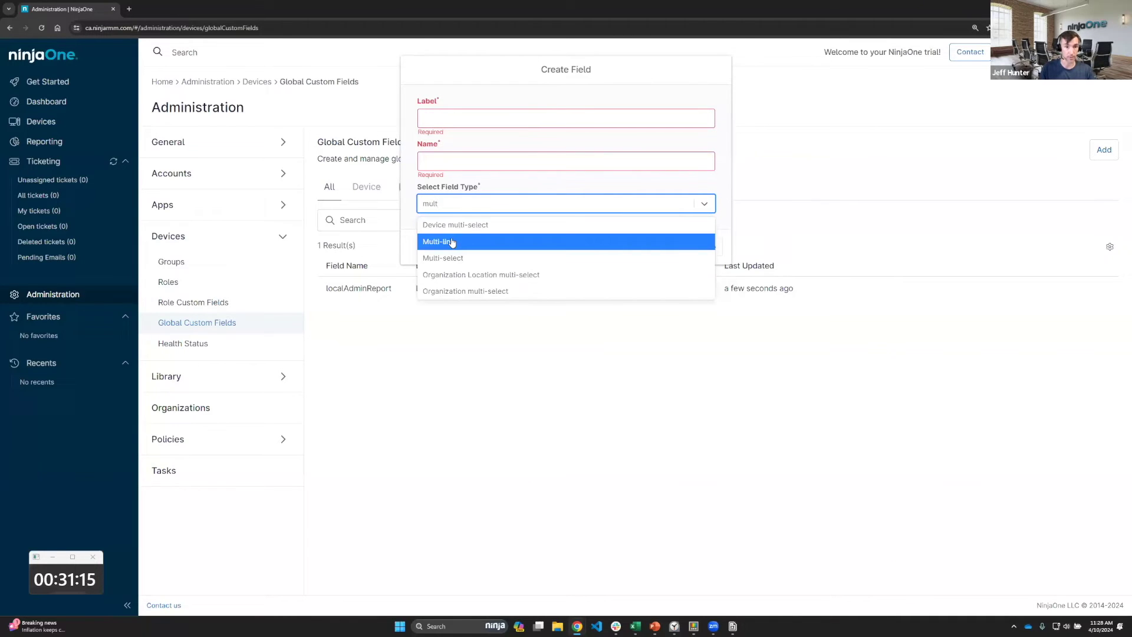
pyautogui.click(454, 242)
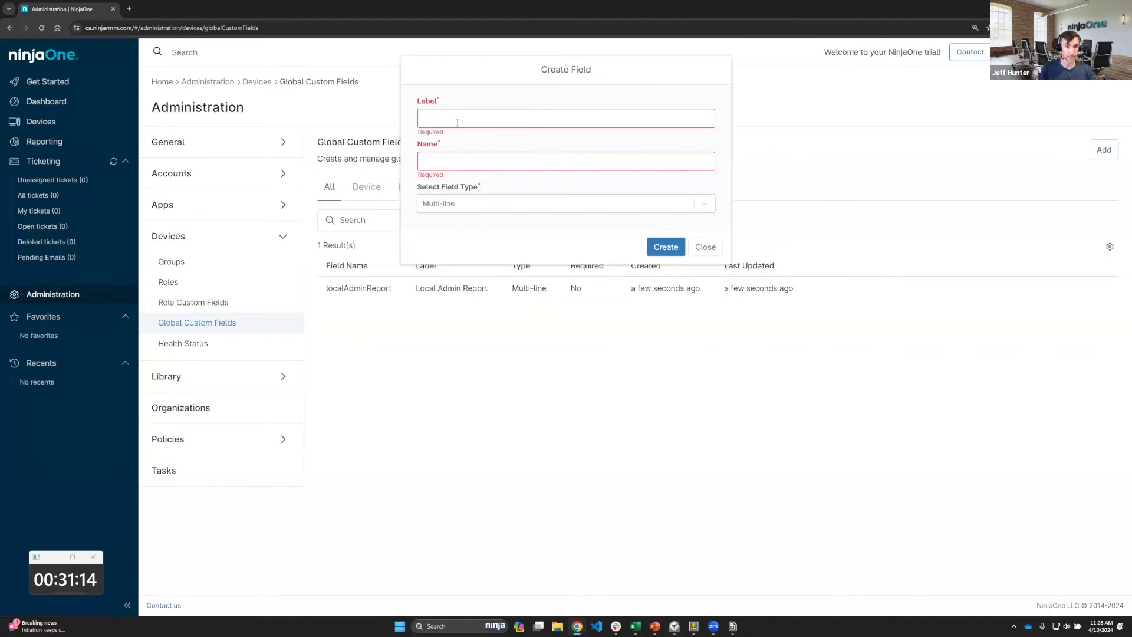
pyautogui.write('Local User Report')
pyautogui.click(661, 247)
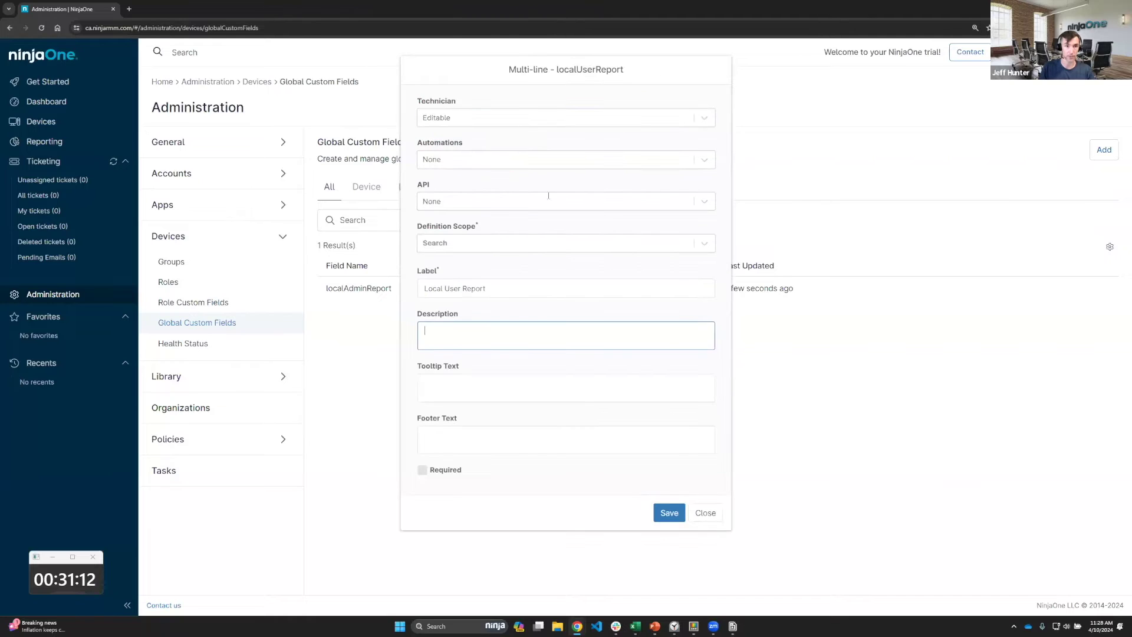
# Step: Set Local User Report to automations Read/Write, API Read Only, Device scope, and save
pyautogui.click(450, 159)
pyautogui.click(450, 230)
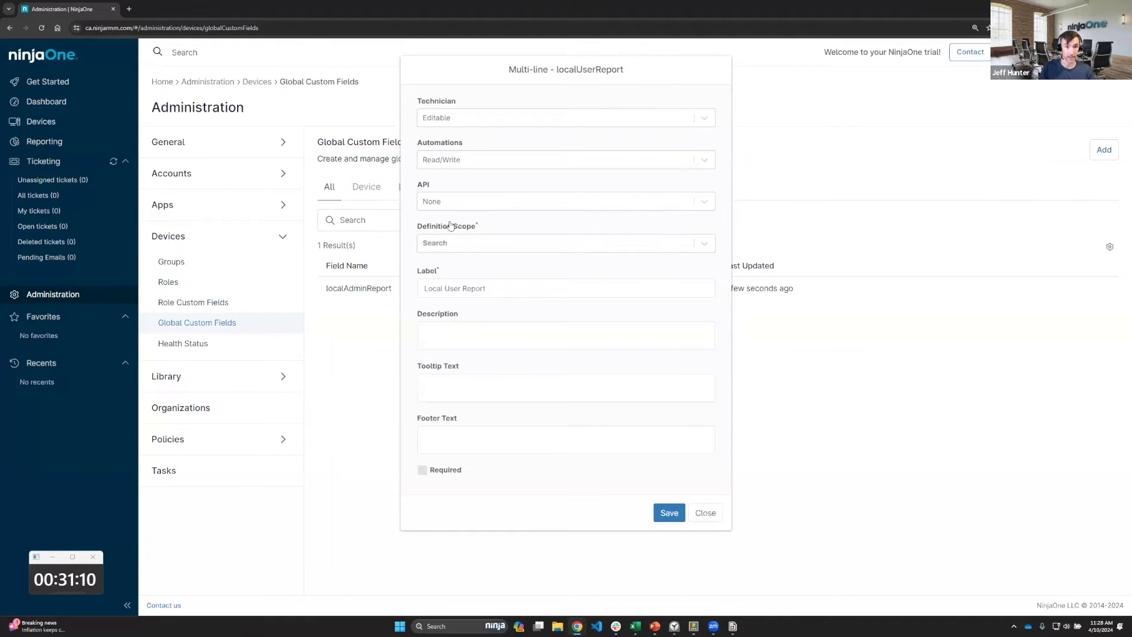
pyautogui.click(450, 201)
pyautogui.click(450, 242)
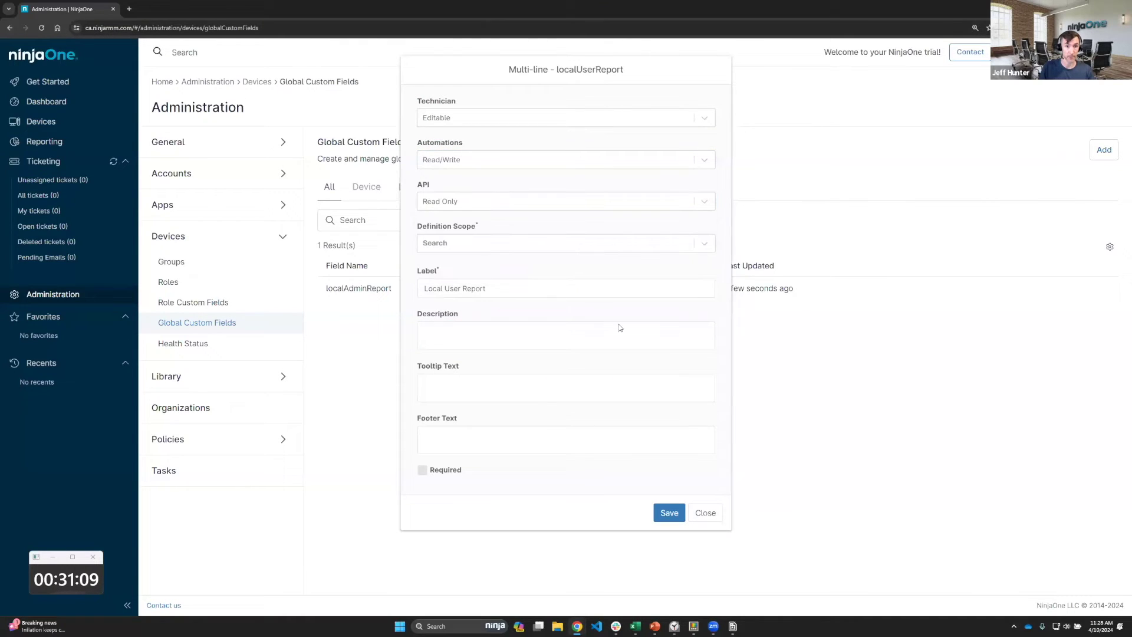
pyautogui.click(667, 514)
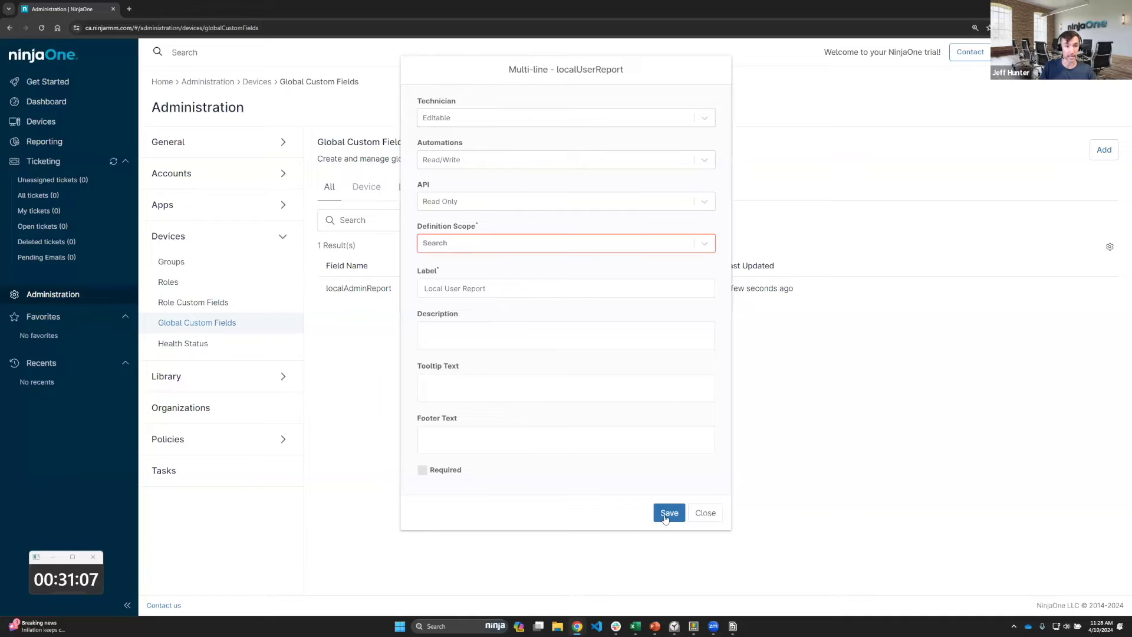
pyautogui.click(463, 247)
pyautogui.click(440, 266)
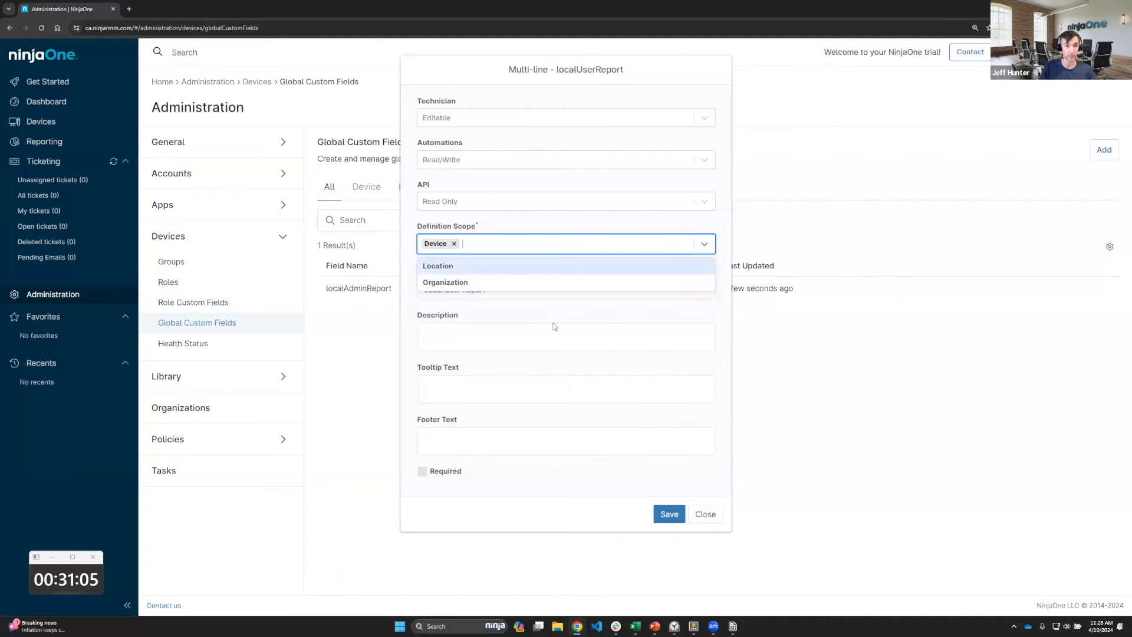
pyautogui.click(667, 512)
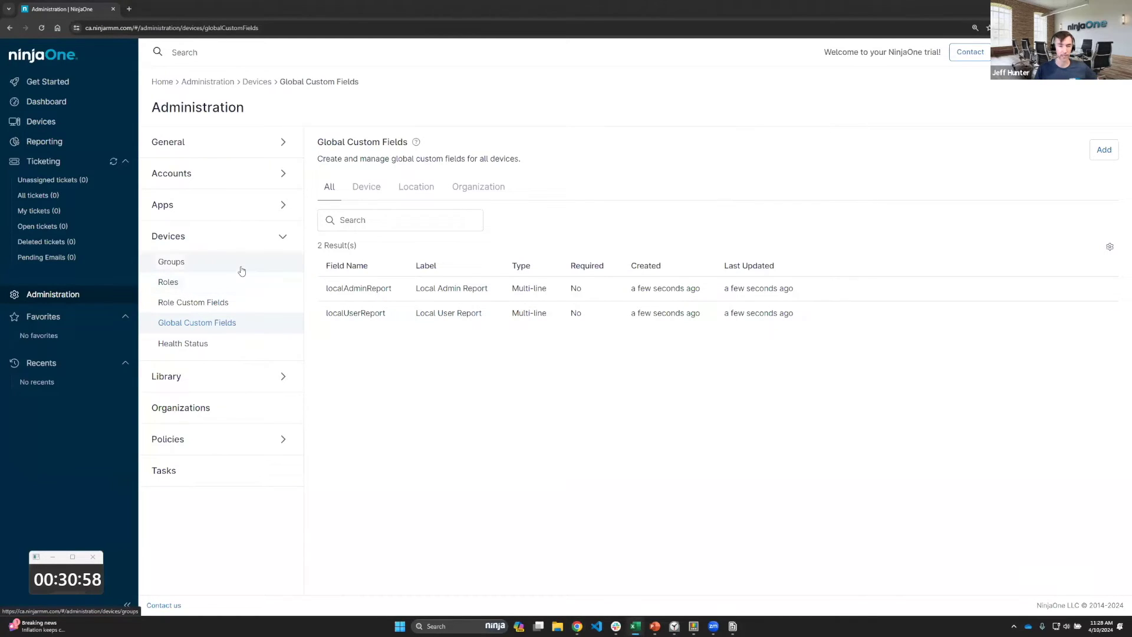
# Step: Start adding a custom field to the Windows Desktops And Laptops role
pyautogui.click(191, 286)
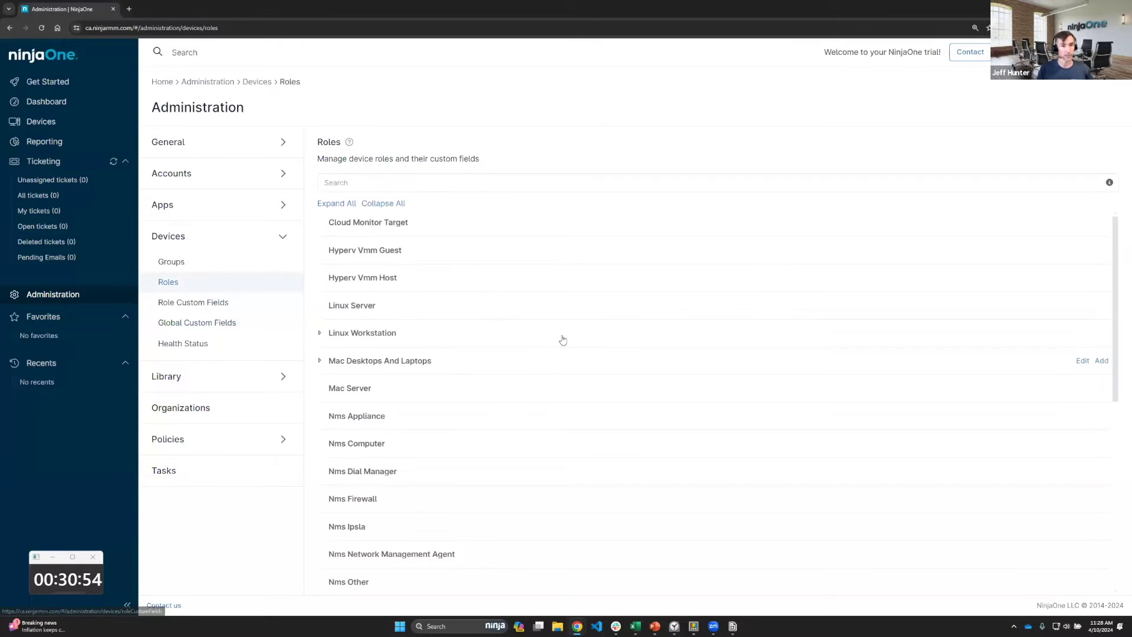
pyautogui.scroll(-5, 603, 346)
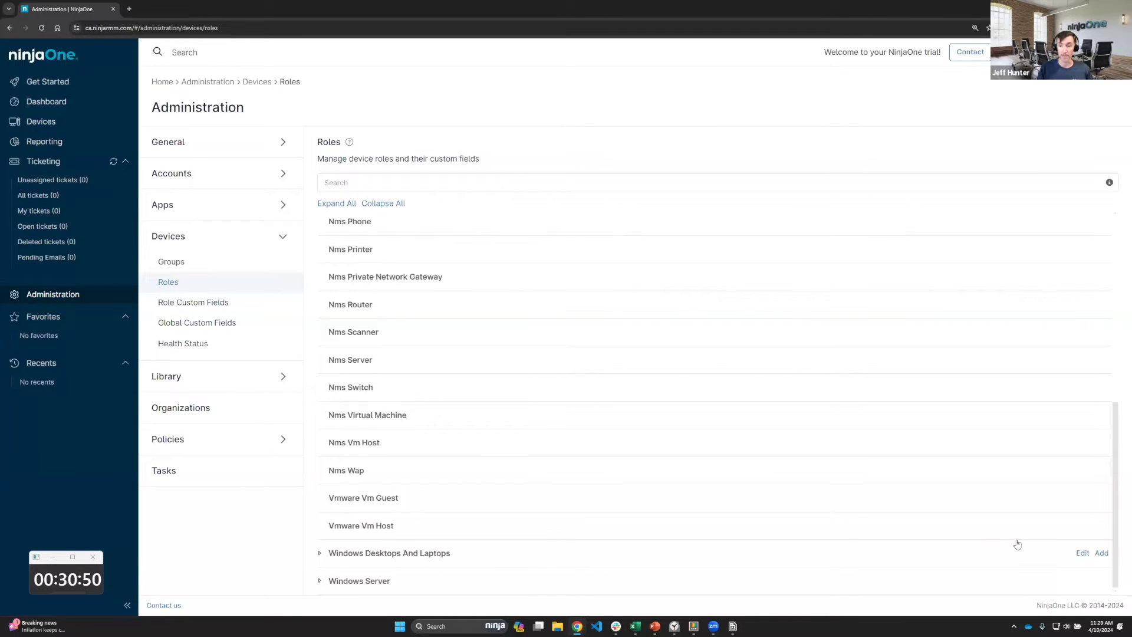
pyautogui.click(1083, 554)
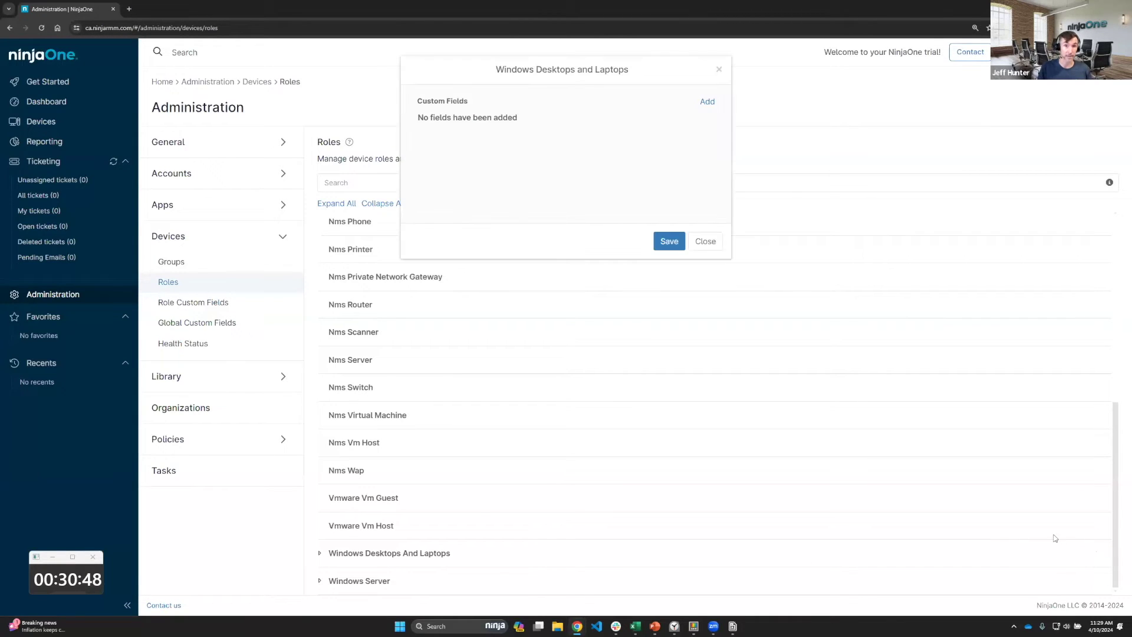
pyautogui.click(708, 101)
pyautogui.click(625, 122)
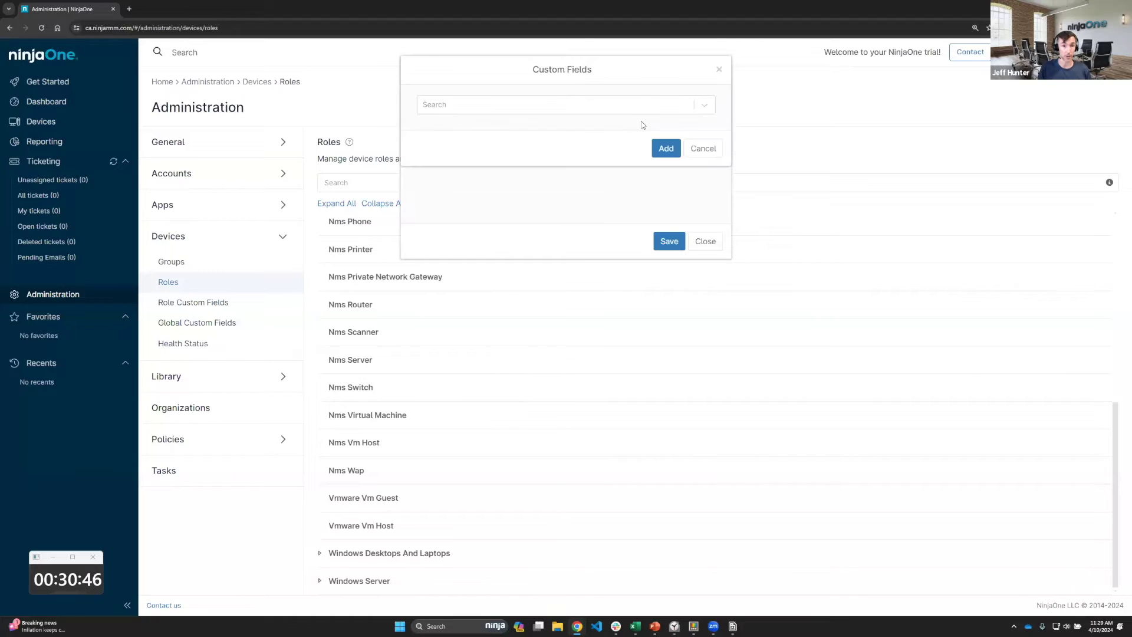
# Step: Add Block Windows 11, Windows 11 Status and Power Plan Report to the role and save
pyautogui.click(534, 101)
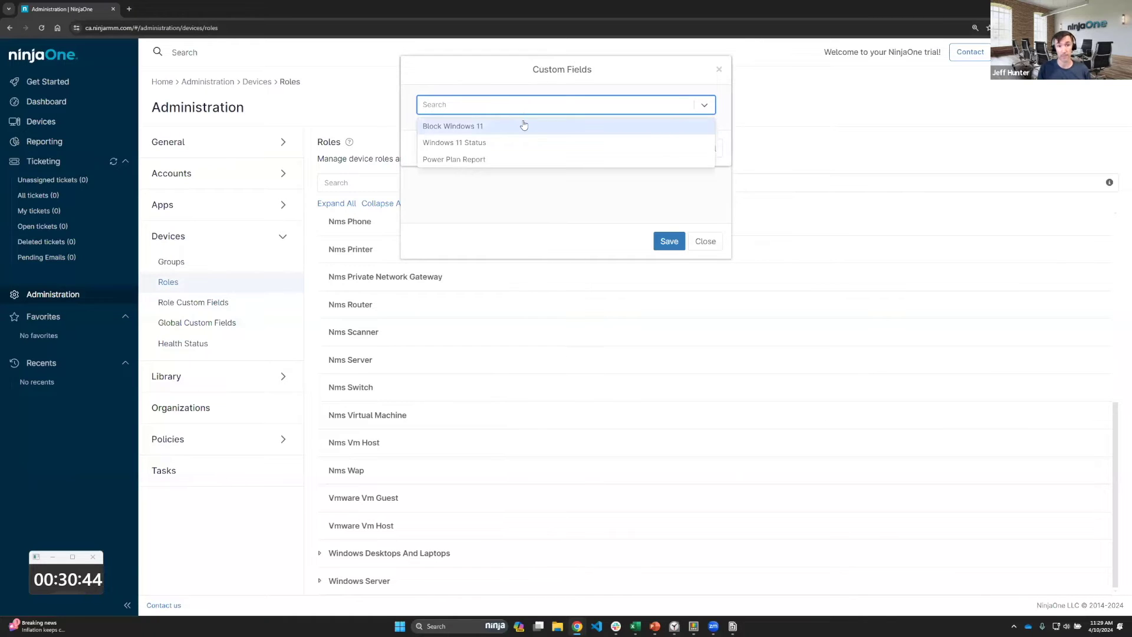
pyautogui.click(522, 125)
pyautogui.click(521, 128)
pyautogui.click(519, 133)
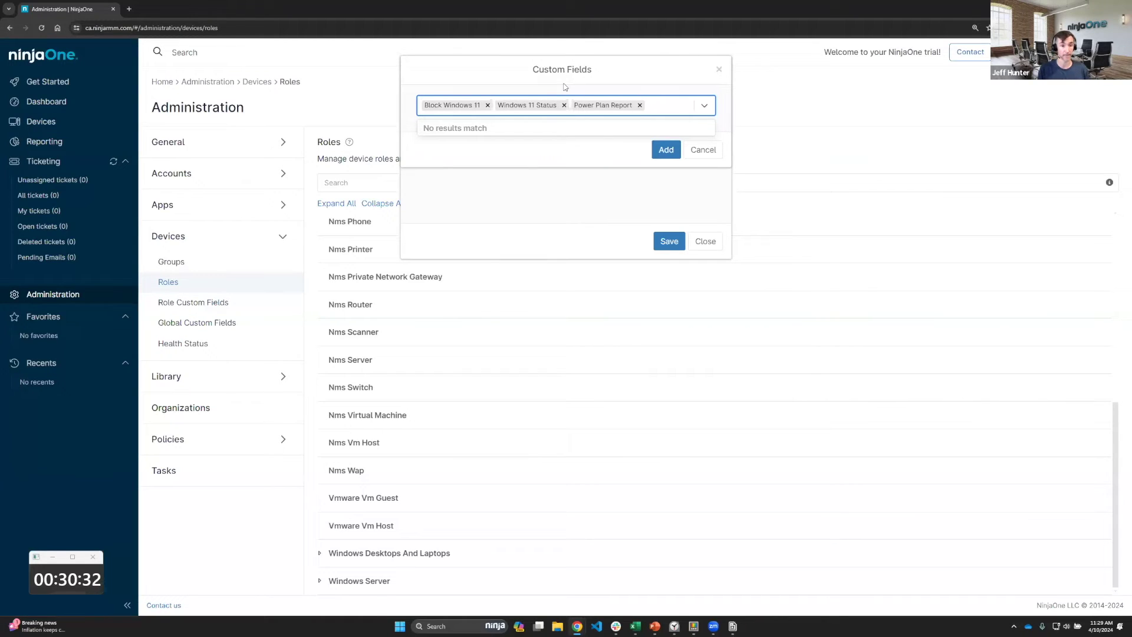
pyautogui.click(632, 158)
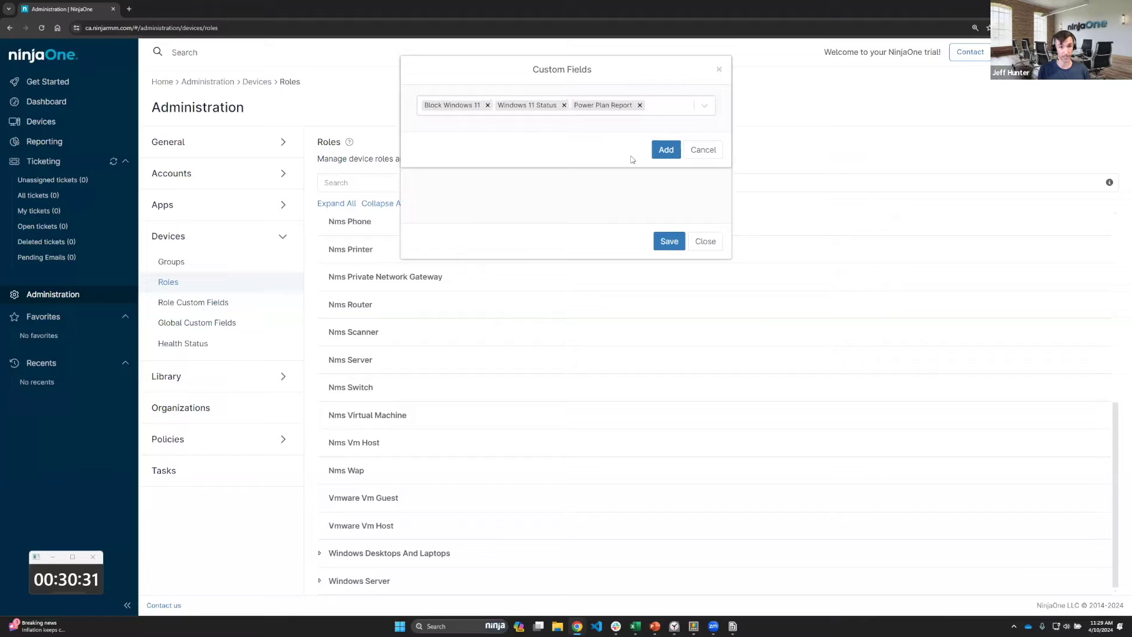
pyautogui.click(665, 149)
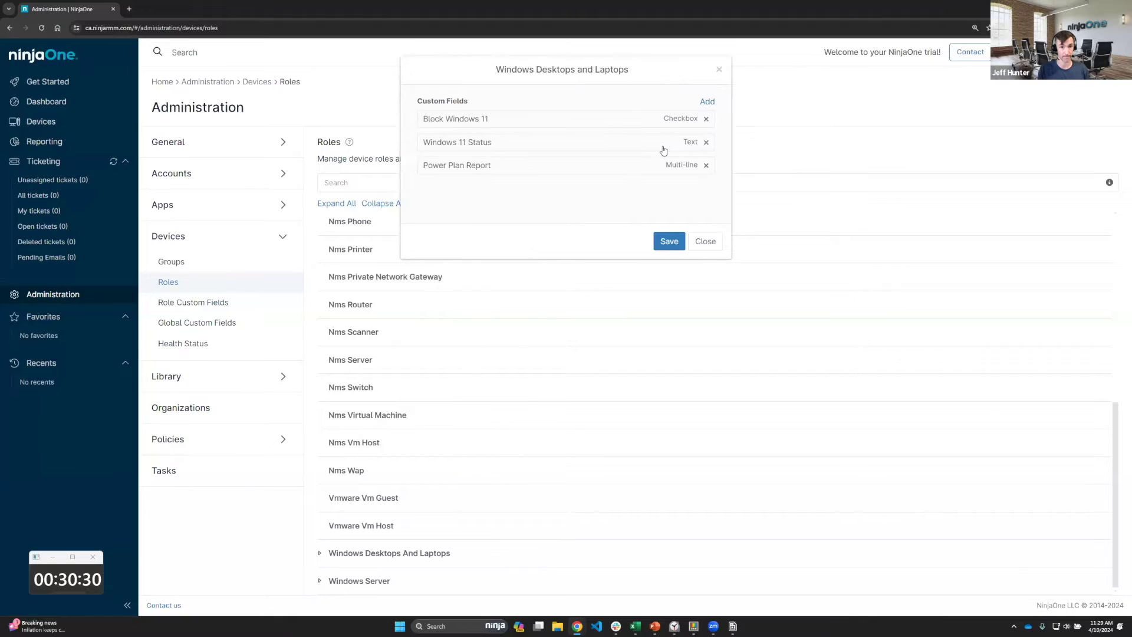
pyautogui.click(669, 241)
pyautogui.click(221, 319)
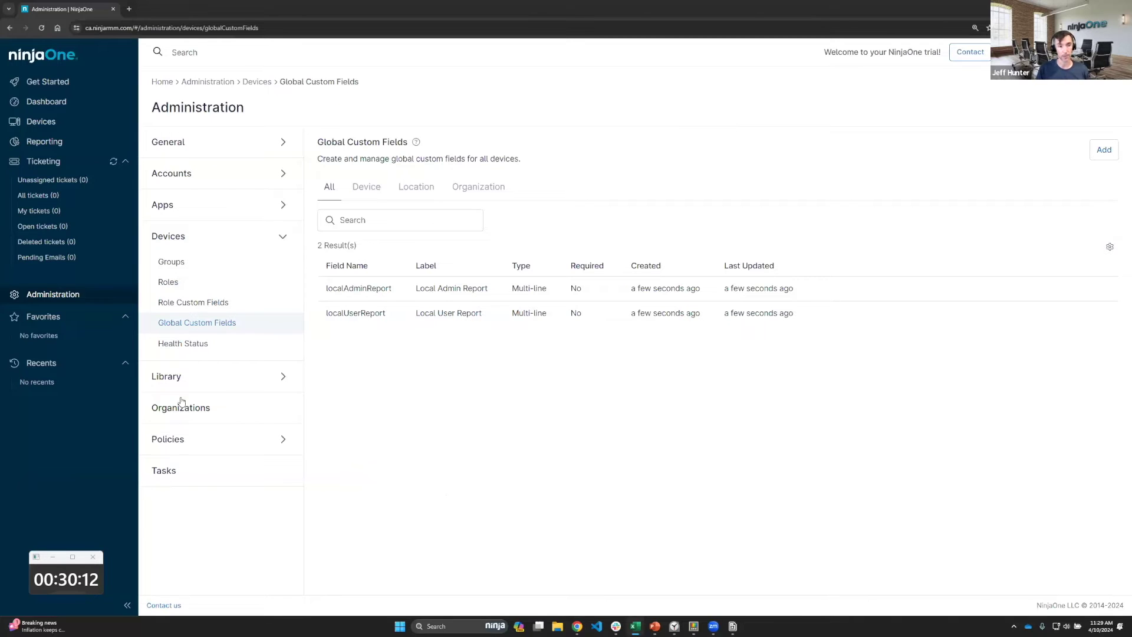
# Step: Open Library > Automation on its Template Library tab
pyautogui.click(193, 382)
pyautogui.click(187, 313)
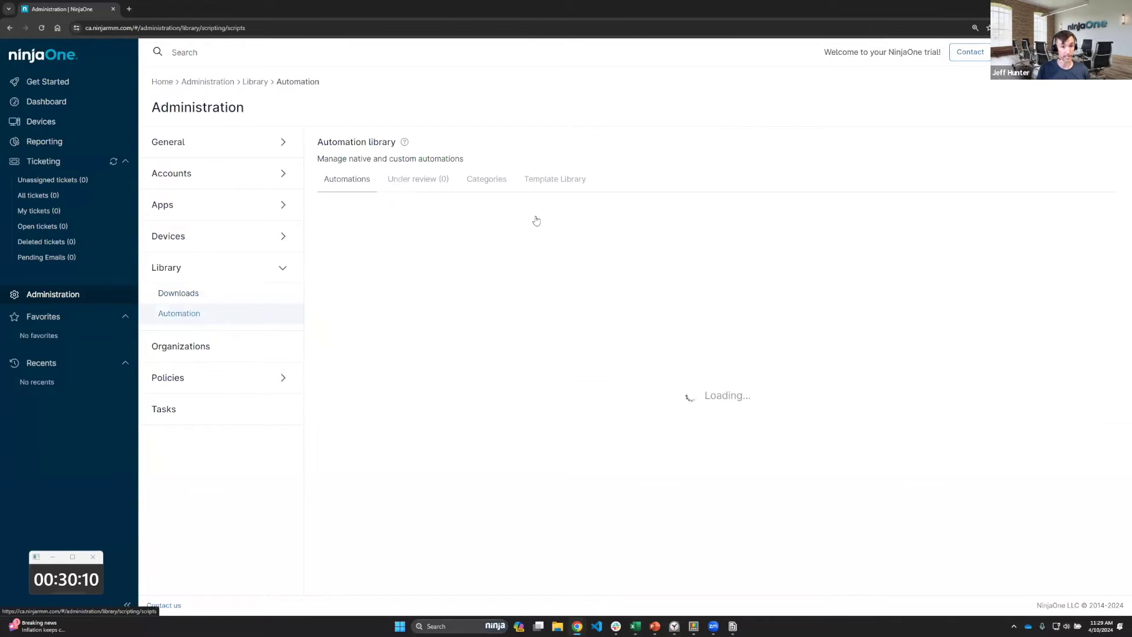
pyautogui.click(573, 180)
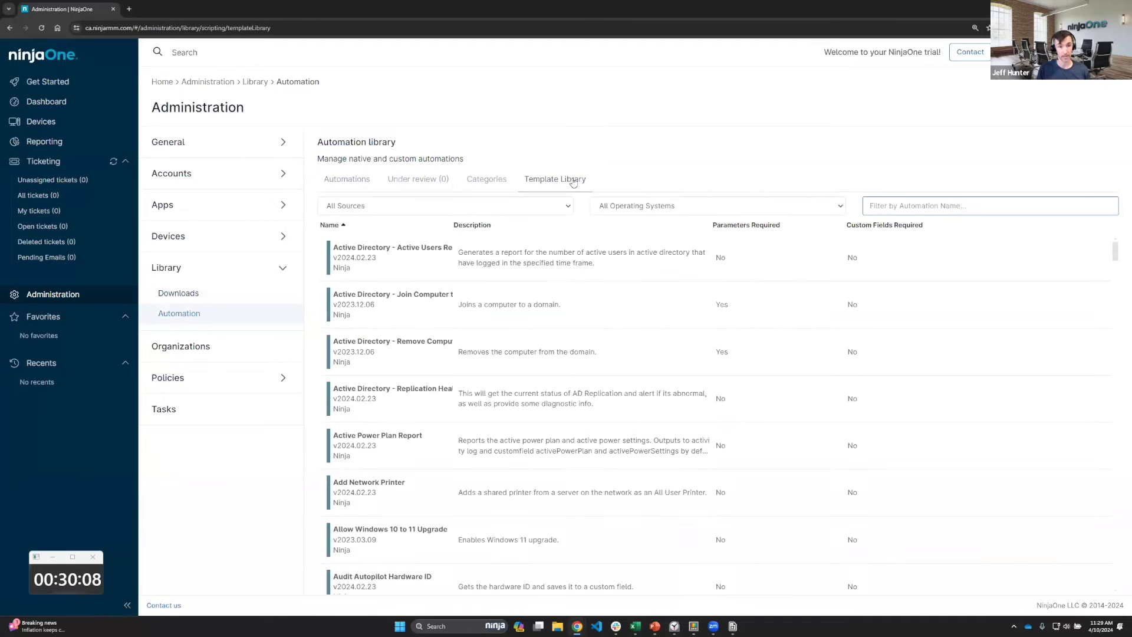
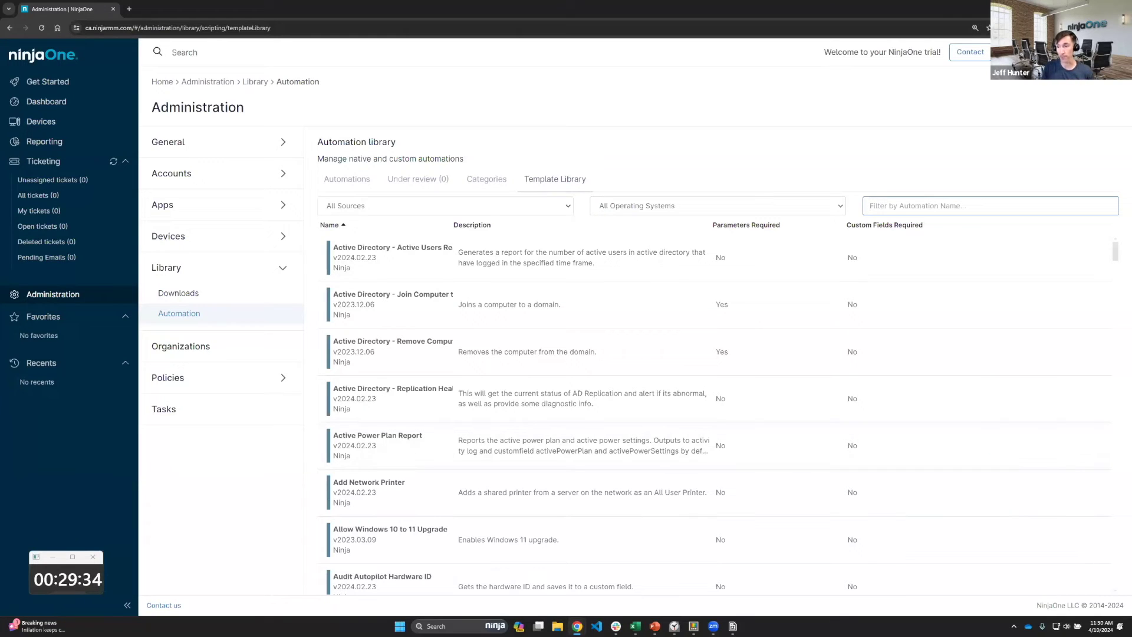
# Step: Filter the Template Library by 'block' and open the Block Windows 10 to 11 Upgrade template
pyautogui.hotkey('alt', 'Tab')
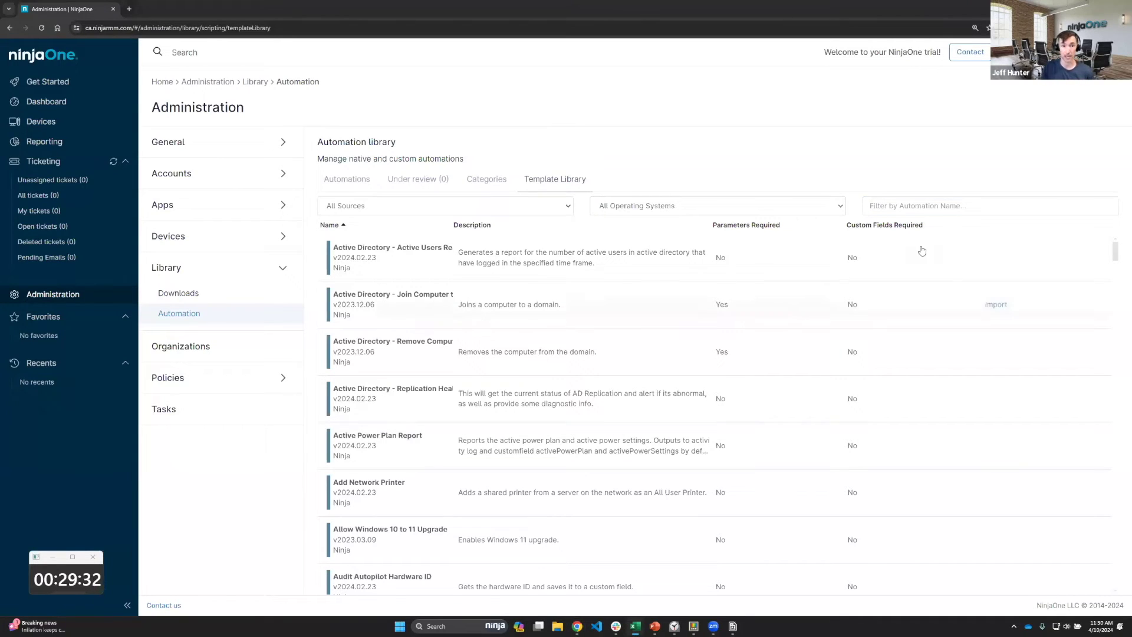
pyautogui.click(923, 207)
pyautogui.write('nl')
pyautogui.press('BackSpace')
pyautogui.press('BackSpace')
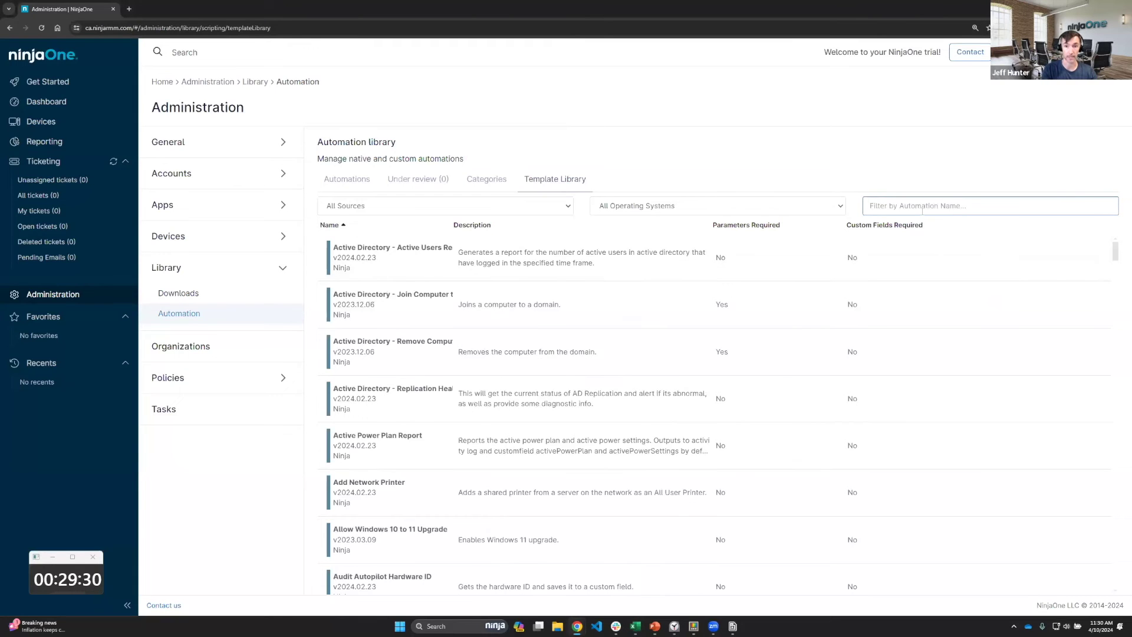
pyautogui.write('block')
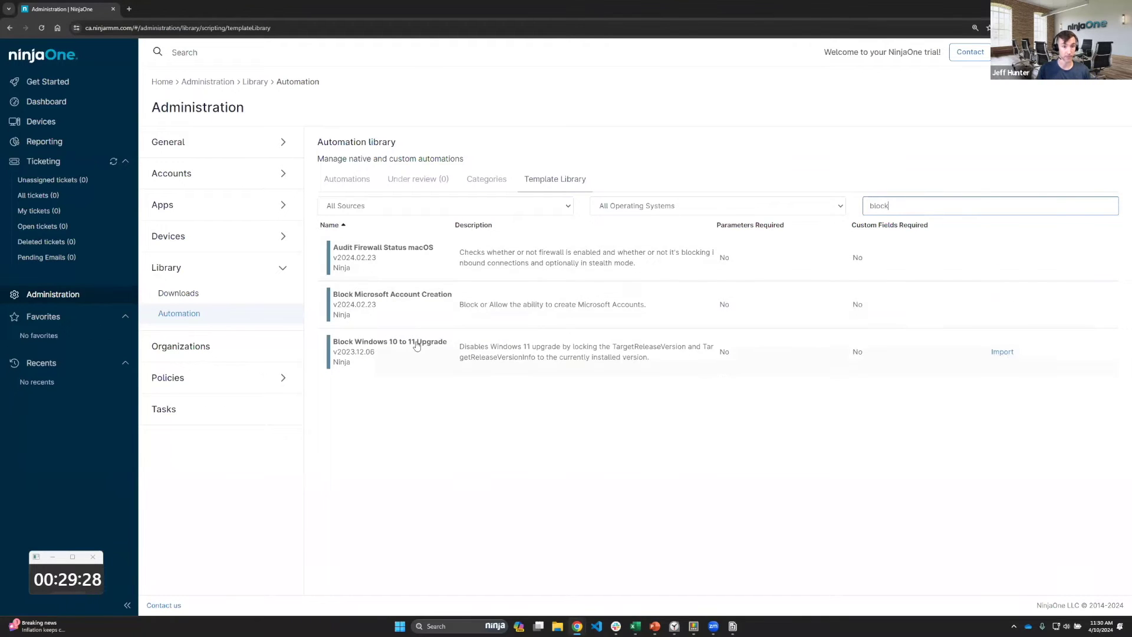
pyautogui.click(414, 345)
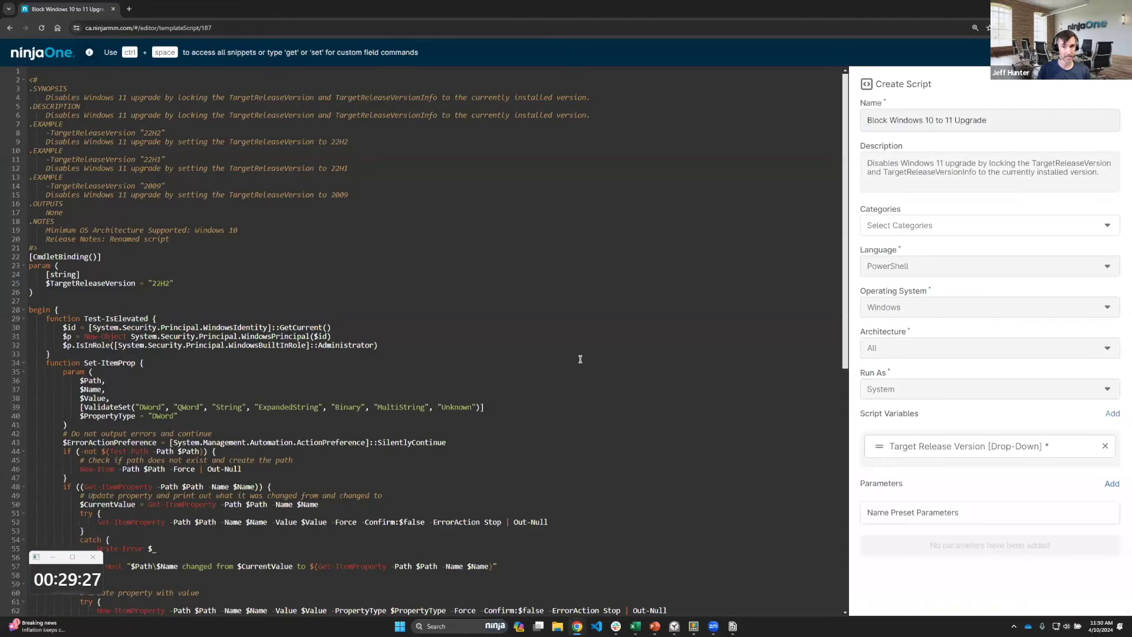
# Step: Import the Block Windows 10 to 11 Upgrade template and put it in the Maintenance category
pyautogui.scroll(-10, 566, 314)
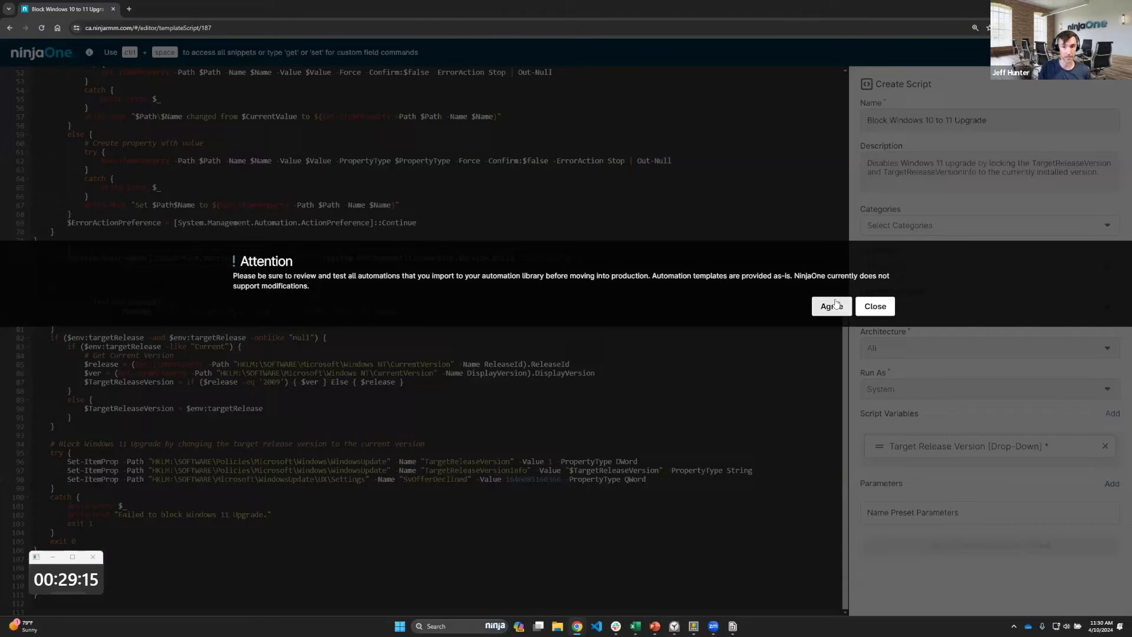
pyautogui.click(841, 307)
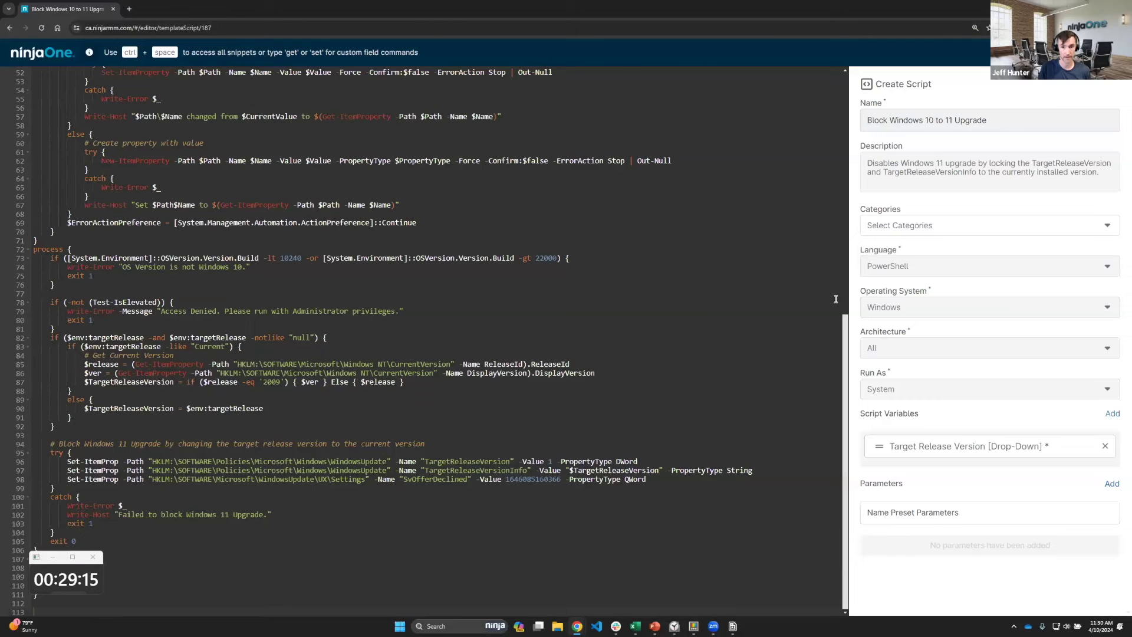
pyautogui.click(908, 234)
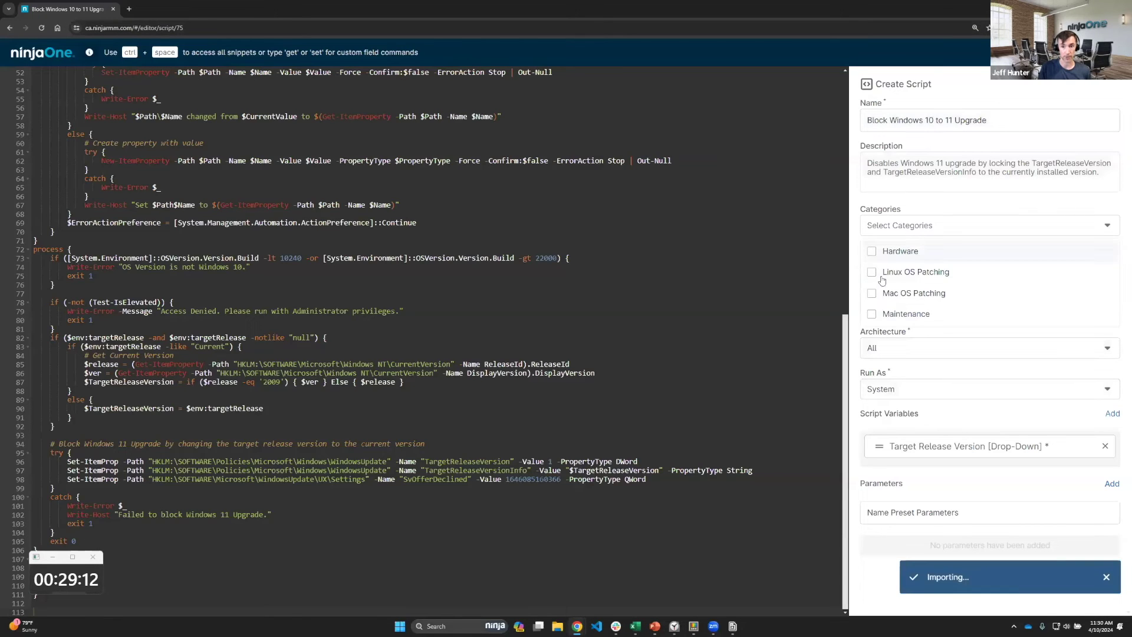
pyautogui.click(862, 150)
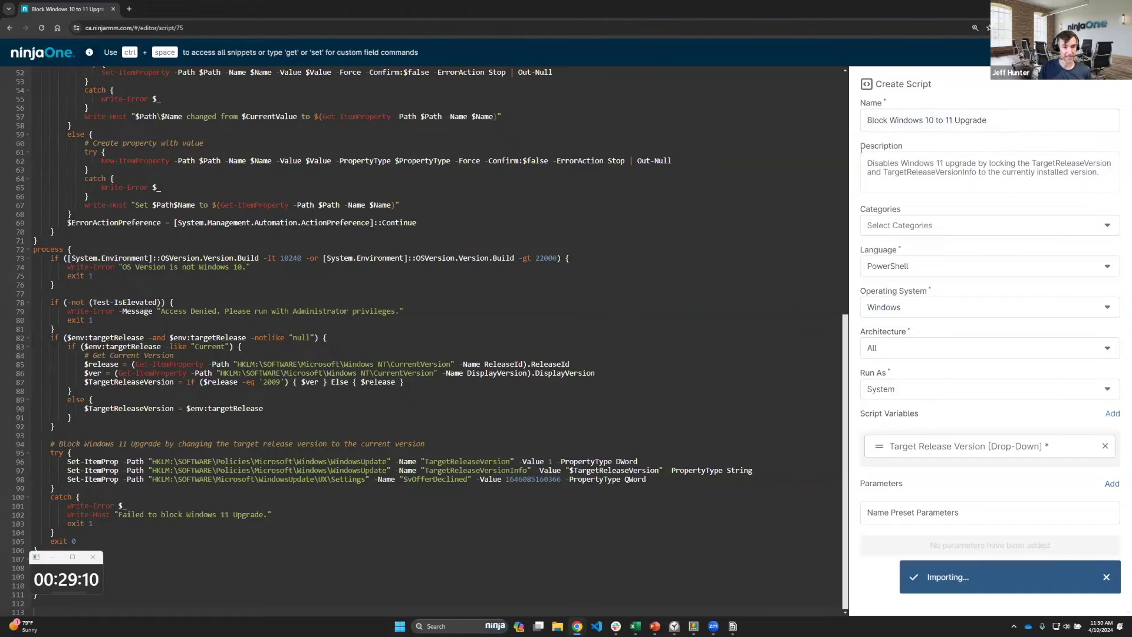
pyautogui.click(902, 224)
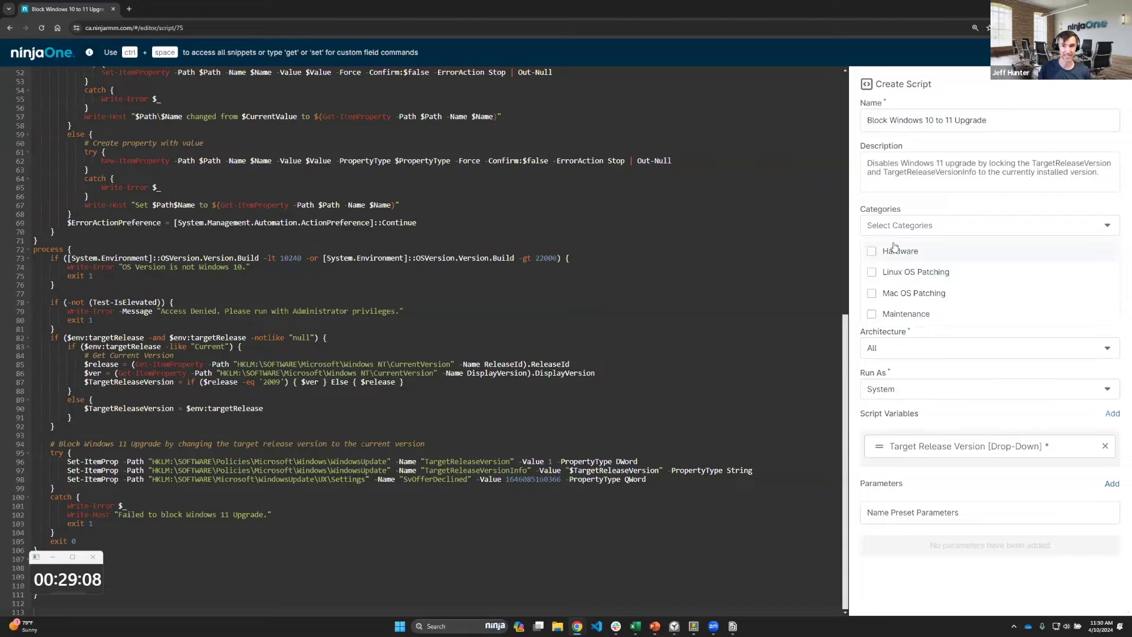
pyautogui.click(872, 313)
pyautogui.click(936, 148)
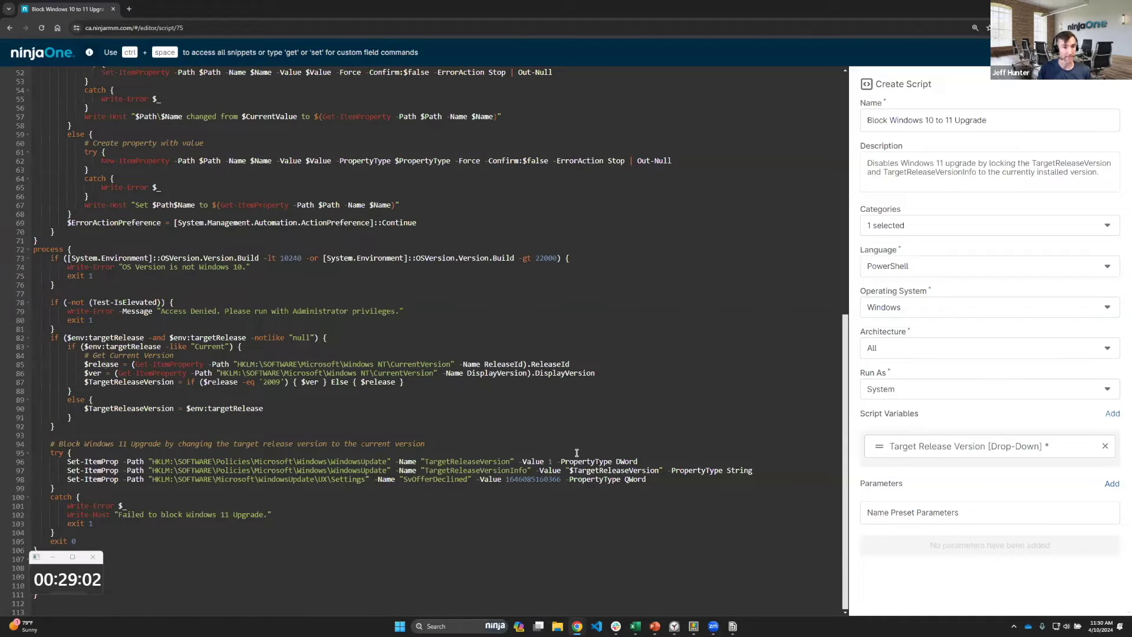
# Step: Add 'Ninja-Property-Set blockWindows11 1' after line 98 and save the script
pyautogui.click(649, 480)
pyautogui.press('Return')
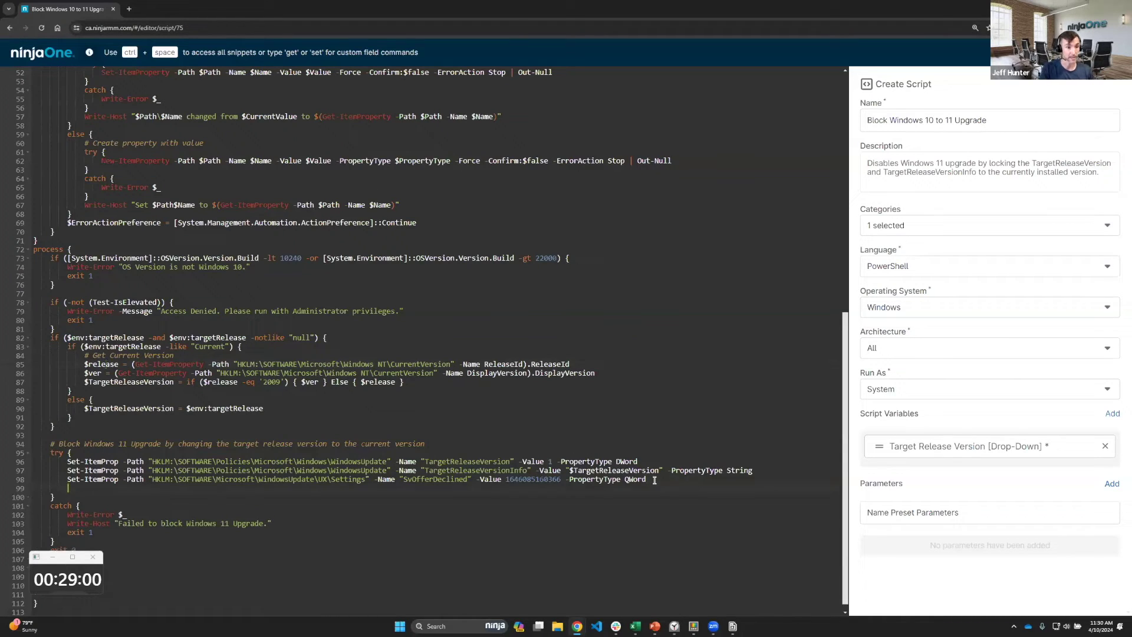
pyautogui.write('set')
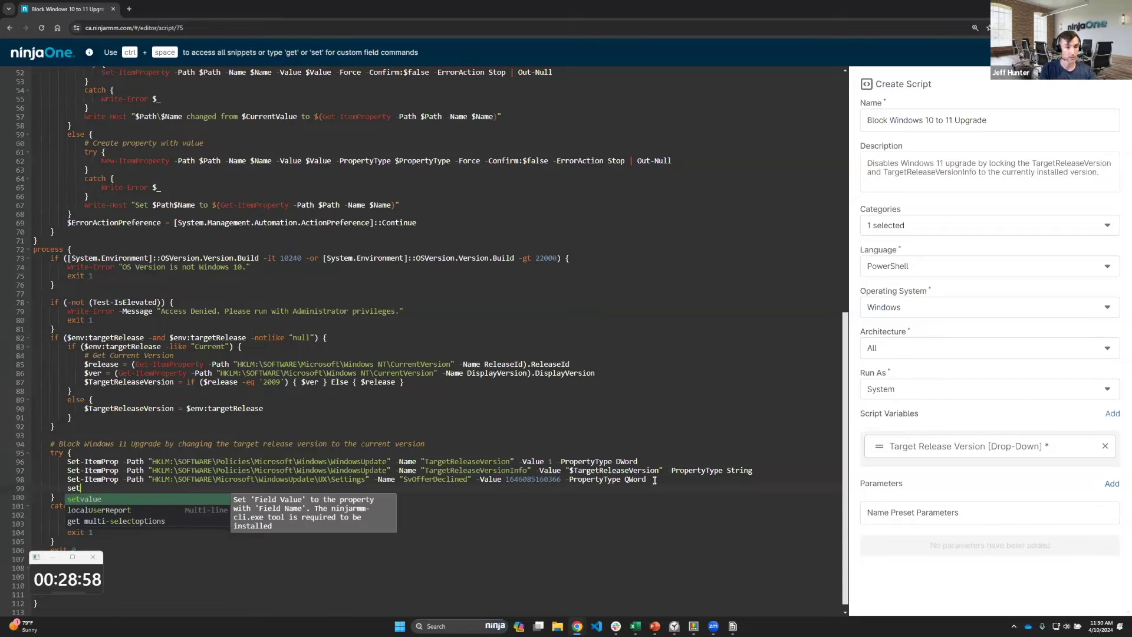
pyautogui.press('Return')
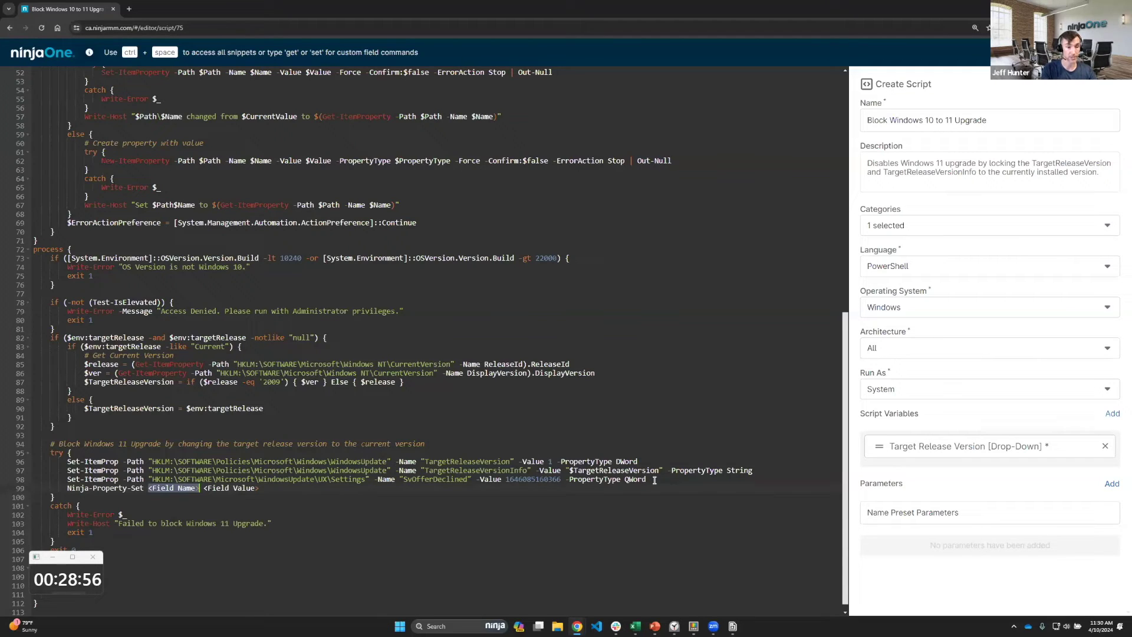
pyautogui.write('win')
pyautogui.press('Return')
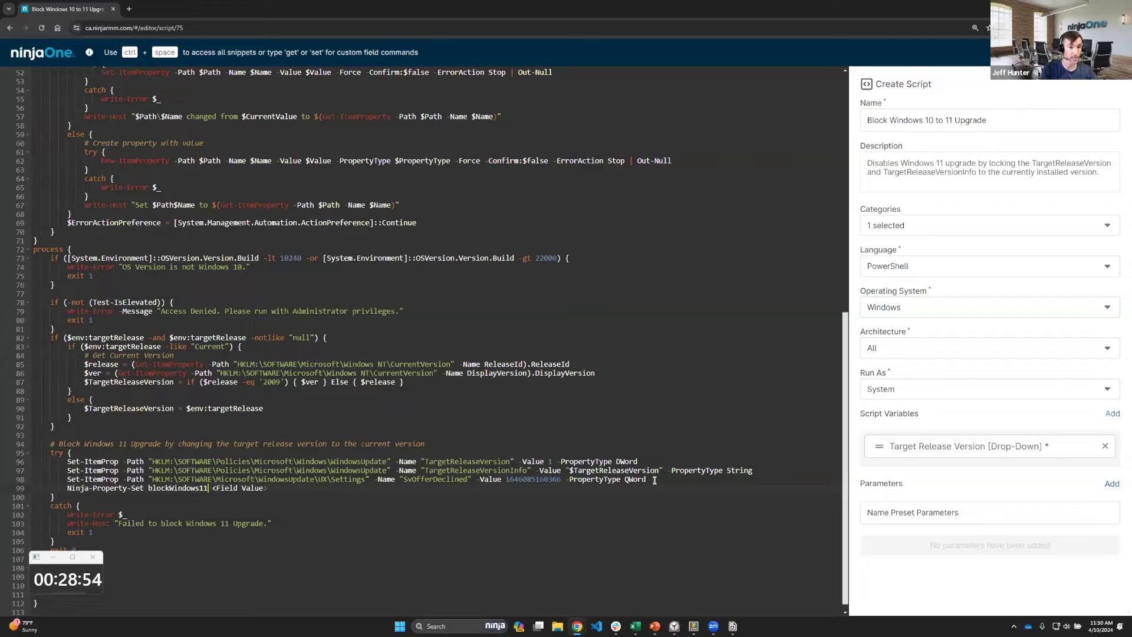
pyautogui.press('Tab')
pyautogui.write('1')
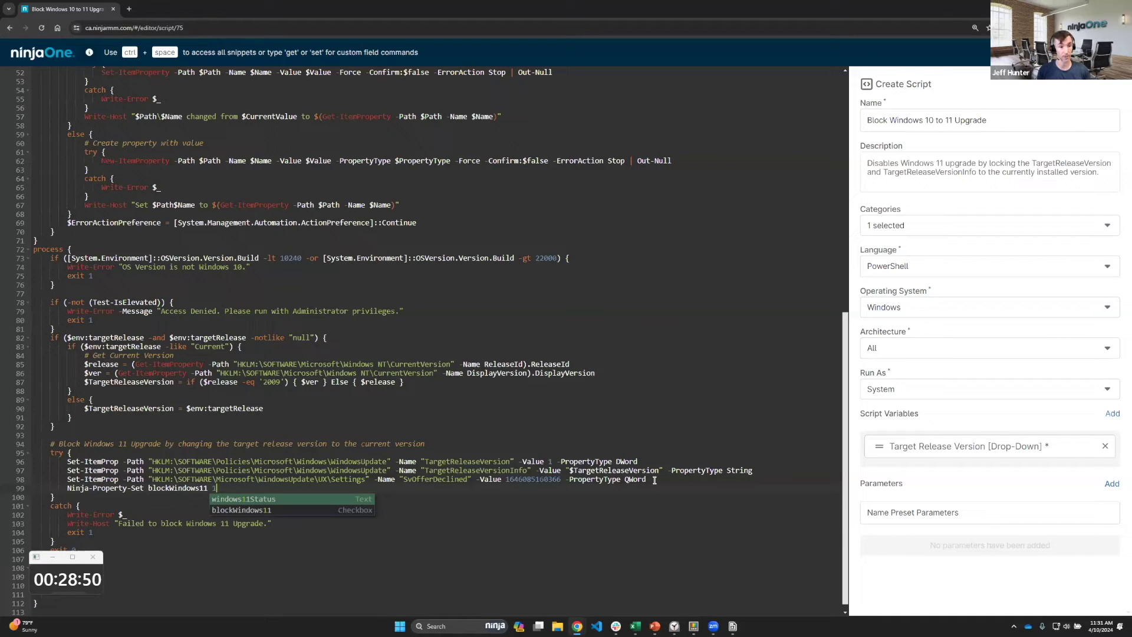
pyautogui.click(622, 402)
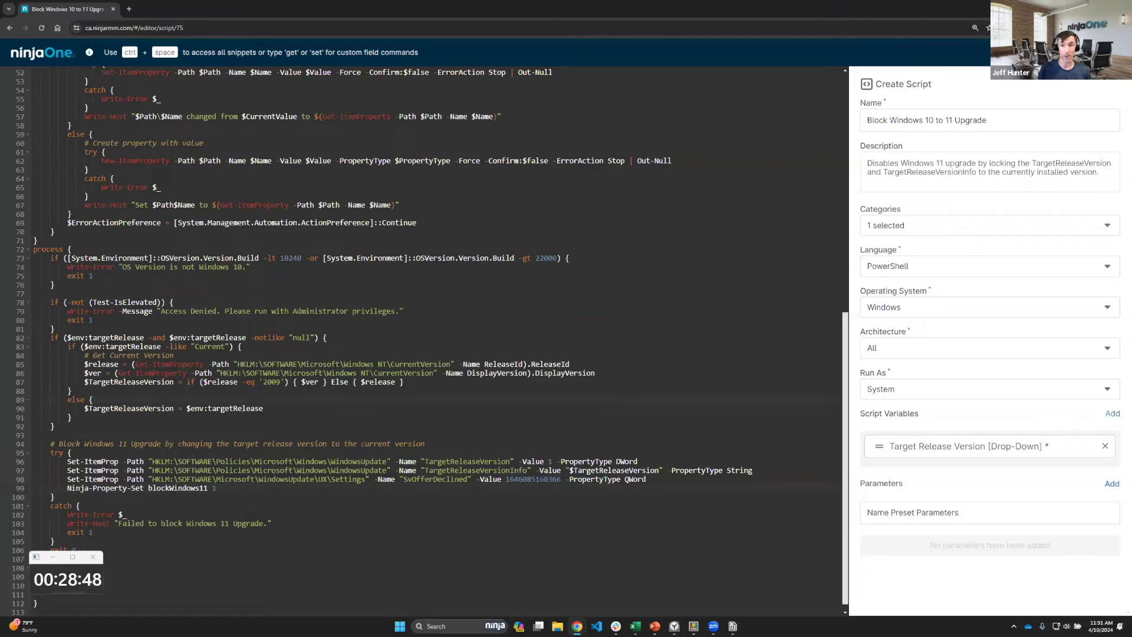
pyautogui.hotkey('ctrl', 's')
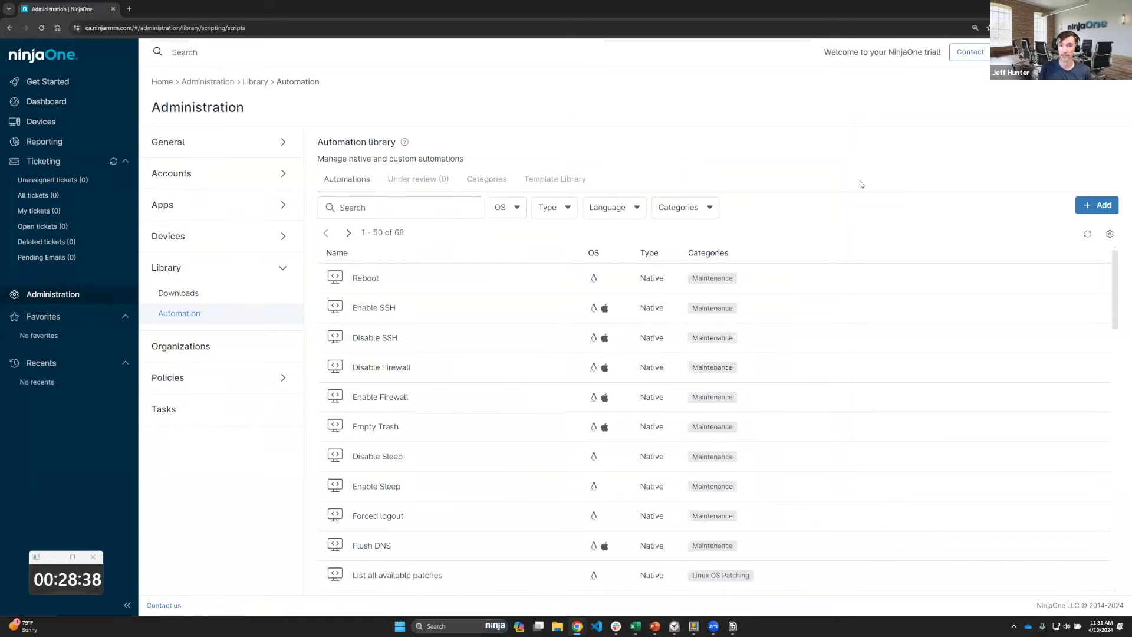
# Step: Search the Template Library for 'windows 11' and open Check Windows 11 Upgrade Compatibility
pyautogui.click(439, 201)
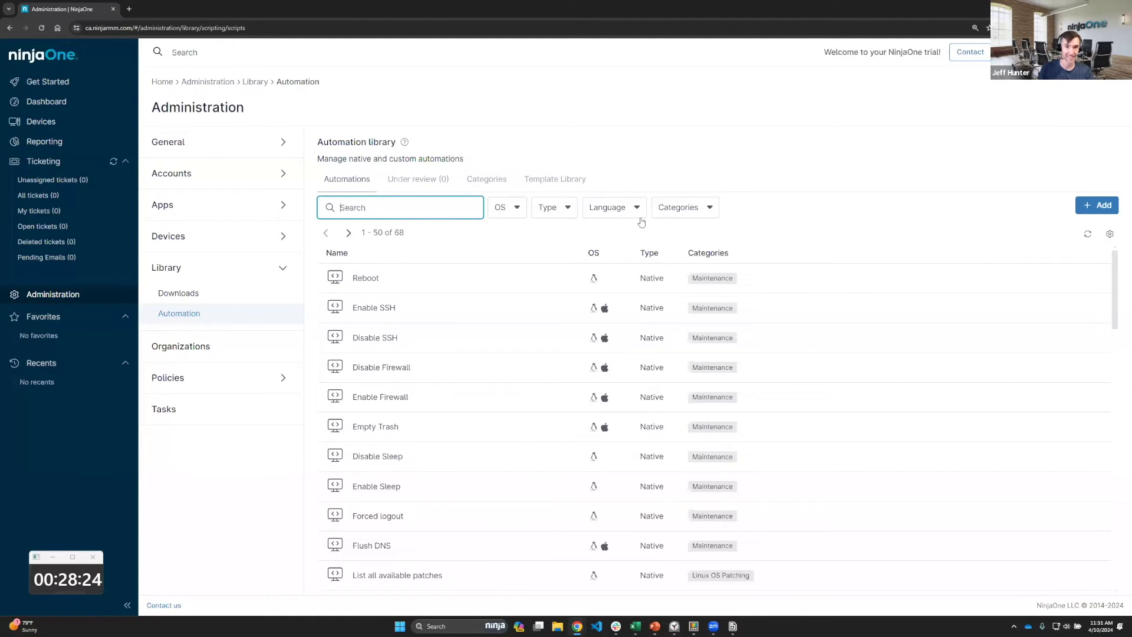
pyautogui.click(551, 185)
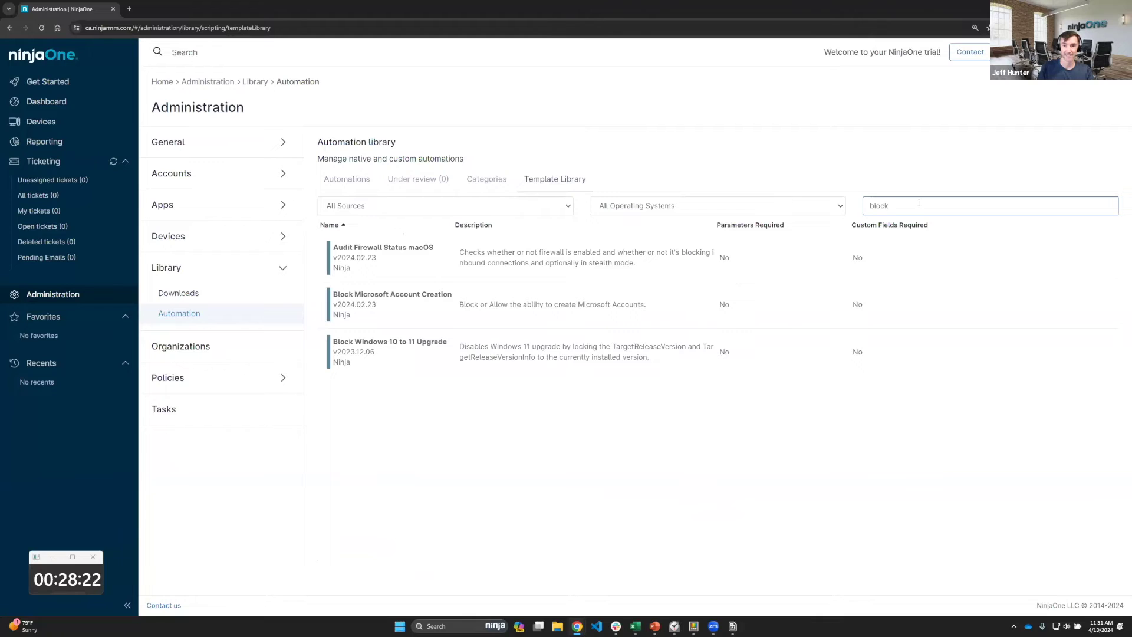
pyautogui.doubleClick(919, 202)
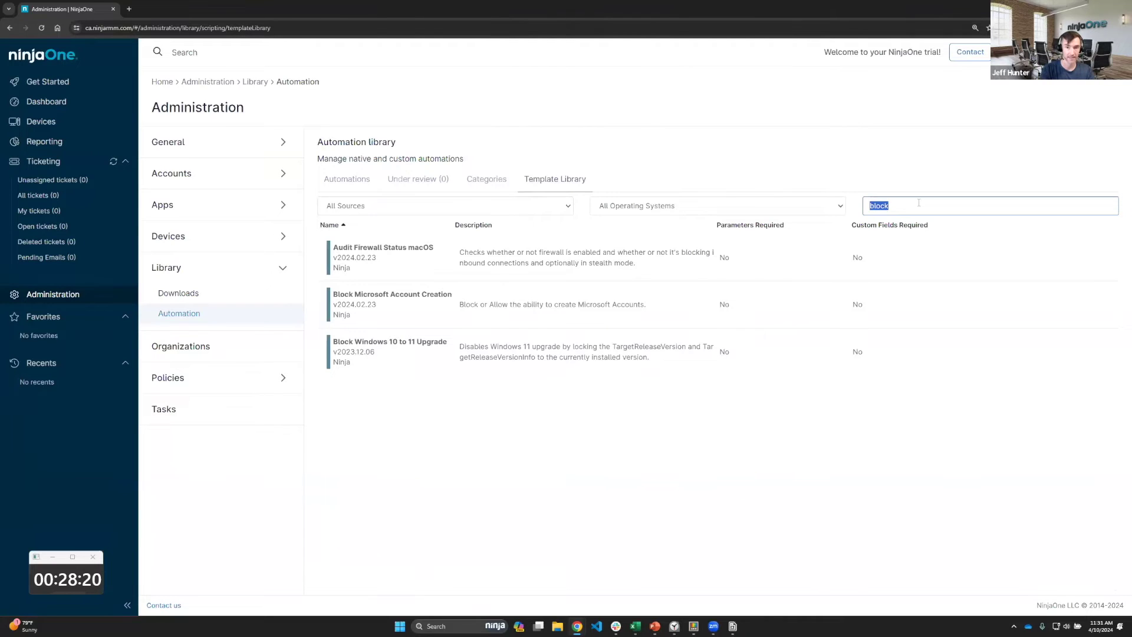
pyautogui.write('windows 11')
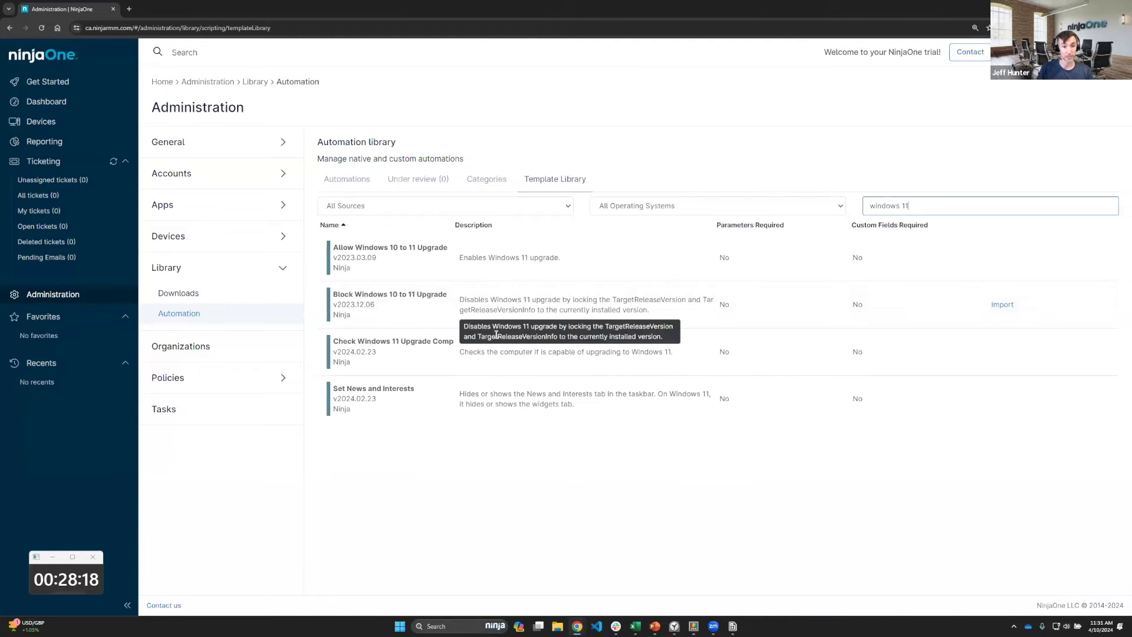
pyautogui.click(493, 348)
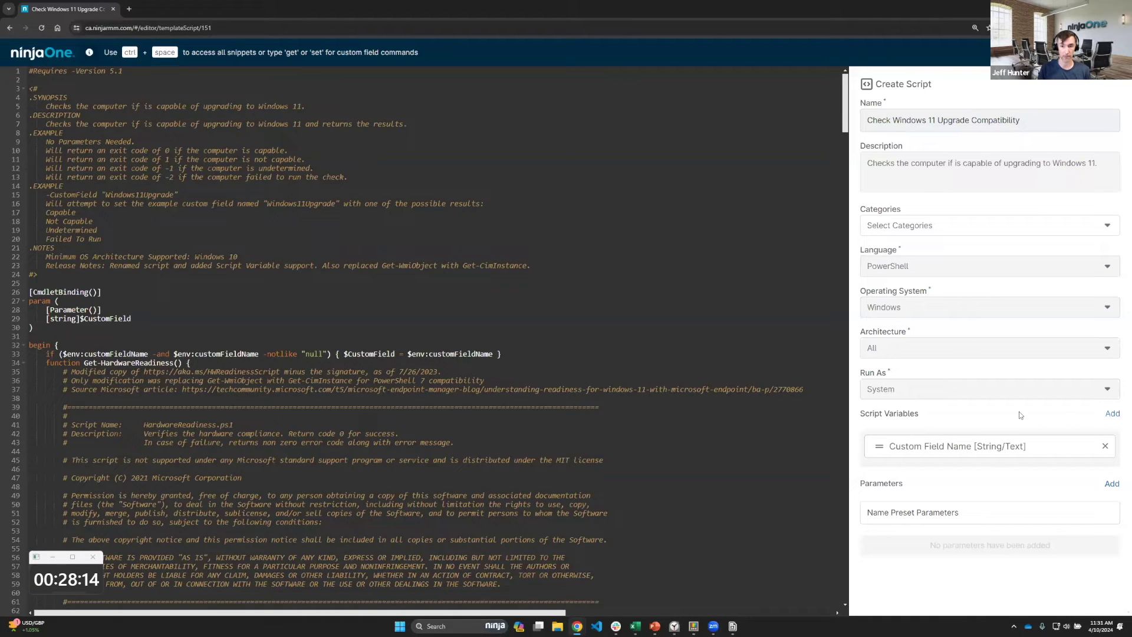
# Step: Paste windows11Status as the Custom Field Name variable's default value, then switch to Excel
pyautogui.click(1090, 447)
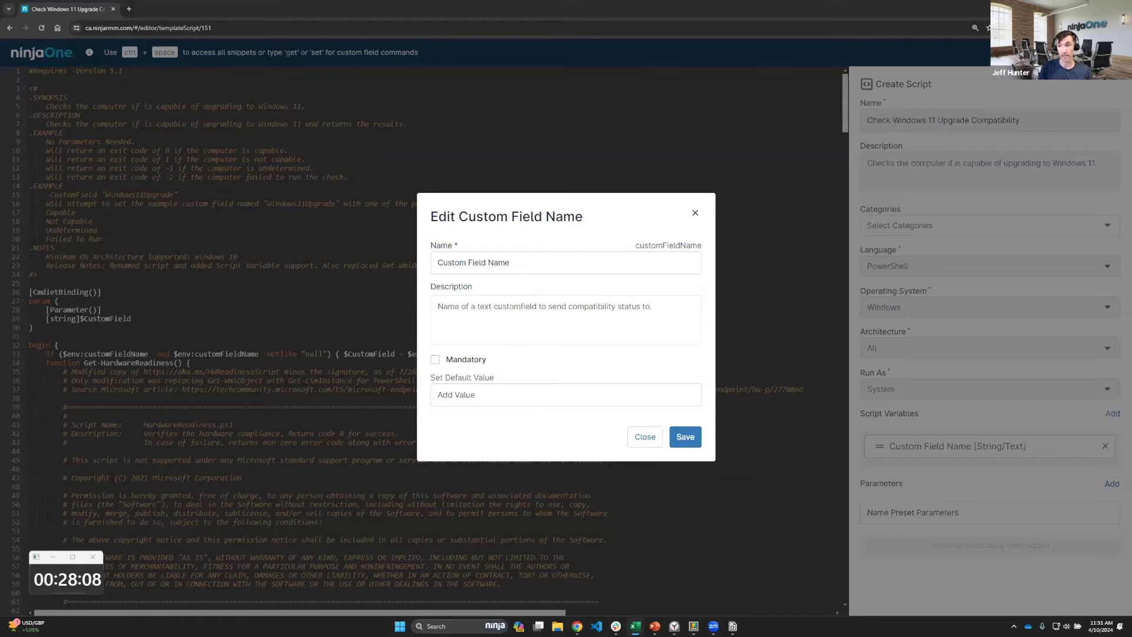
pyautogui.click(482, 396)
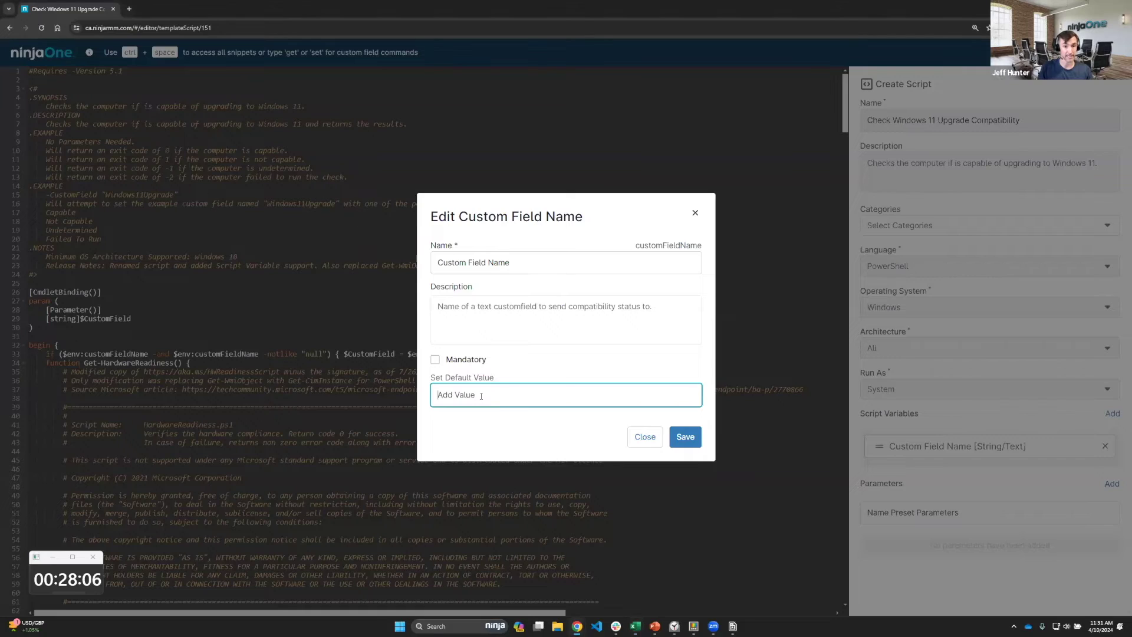
pyautogui.write('windows11Status')
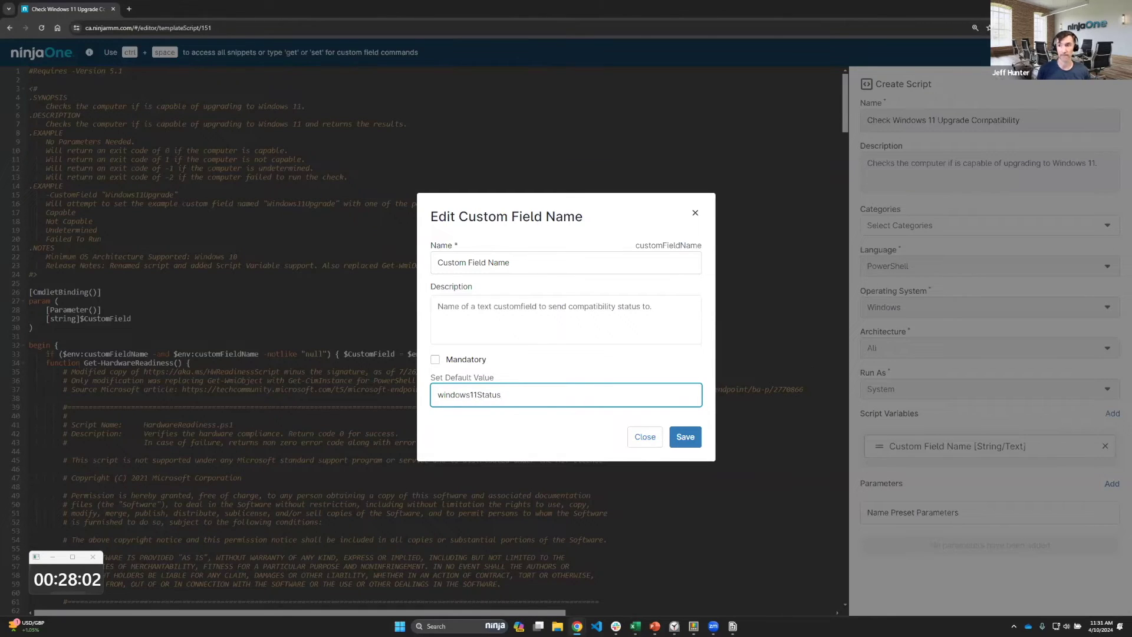
pyautogui.hotkey('alt', 'Tab')
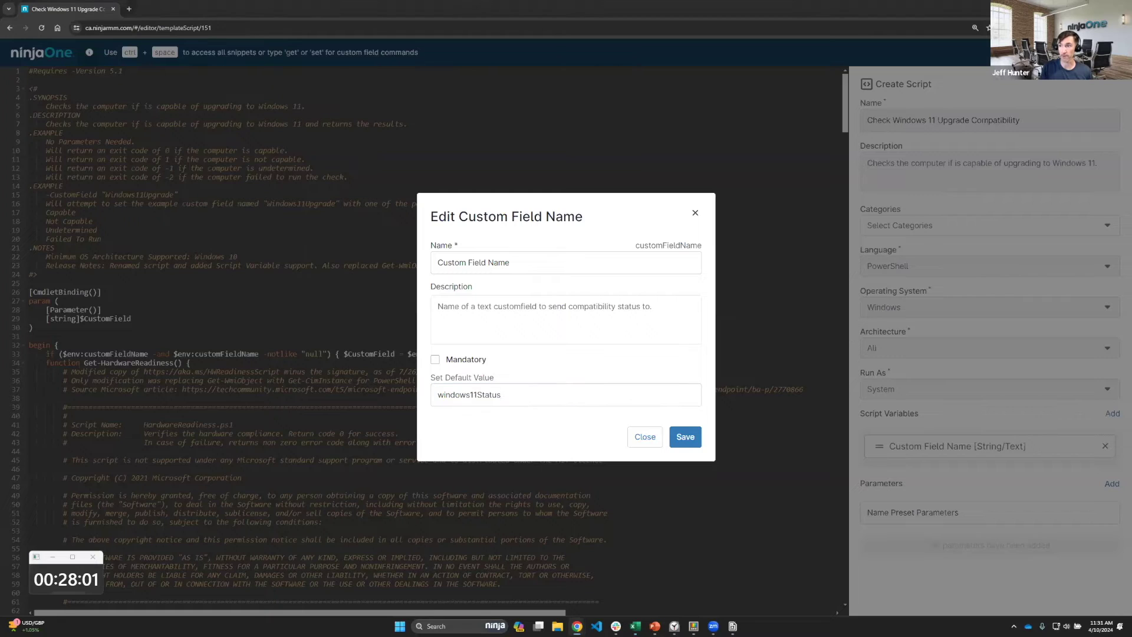
pyautogui.hotkey('alt', 'Tab')
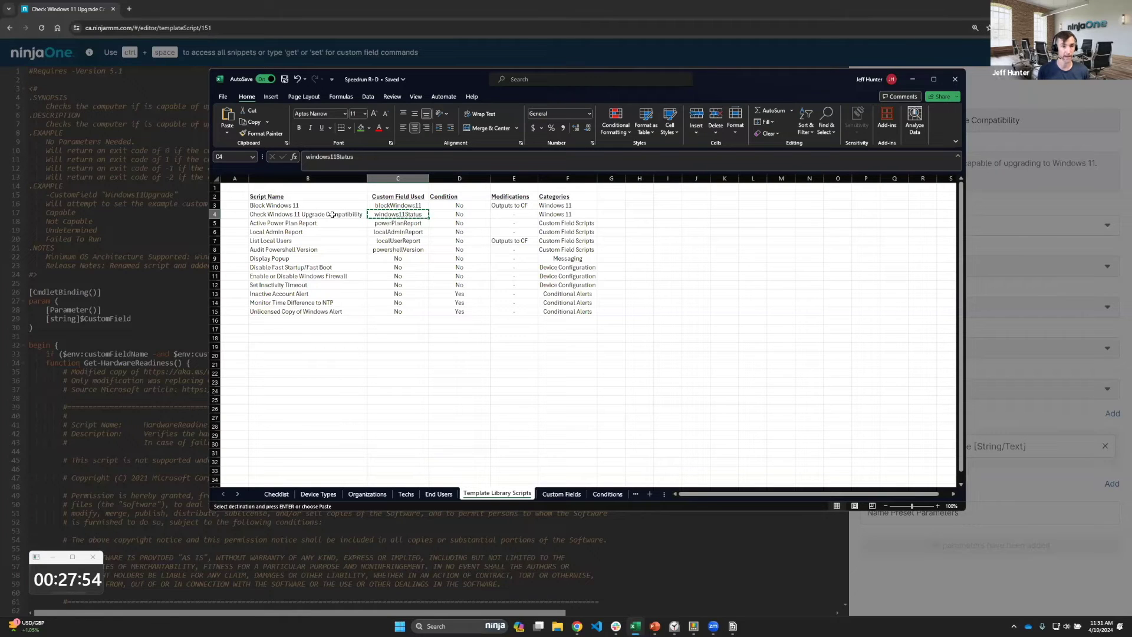
pyautogui.click(332, 215)
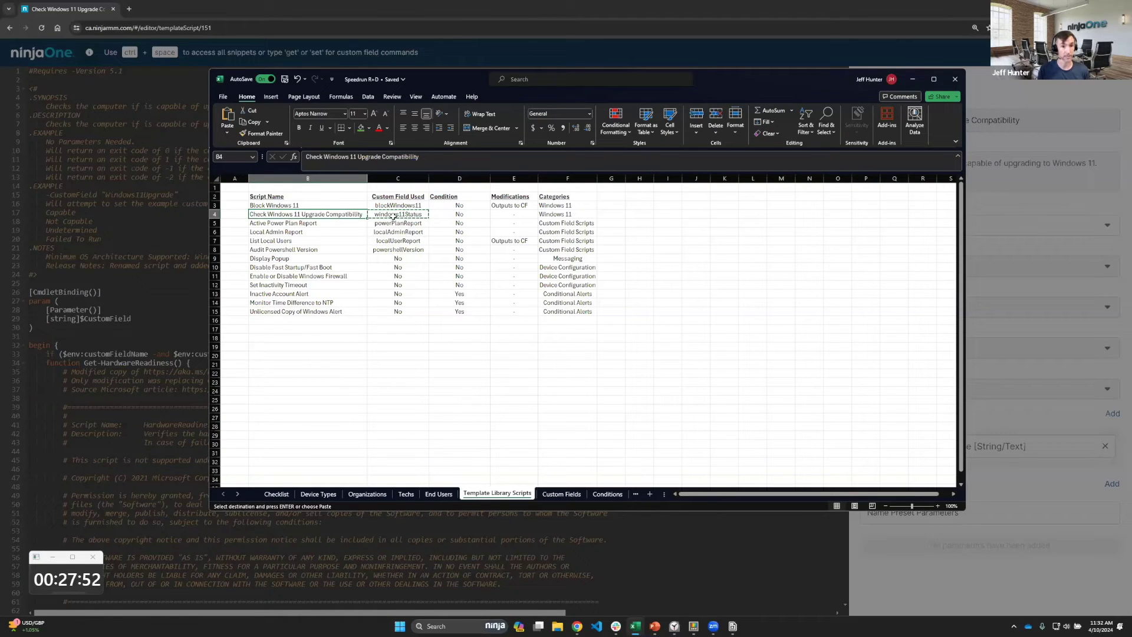
pyautogui.click(395, 217)
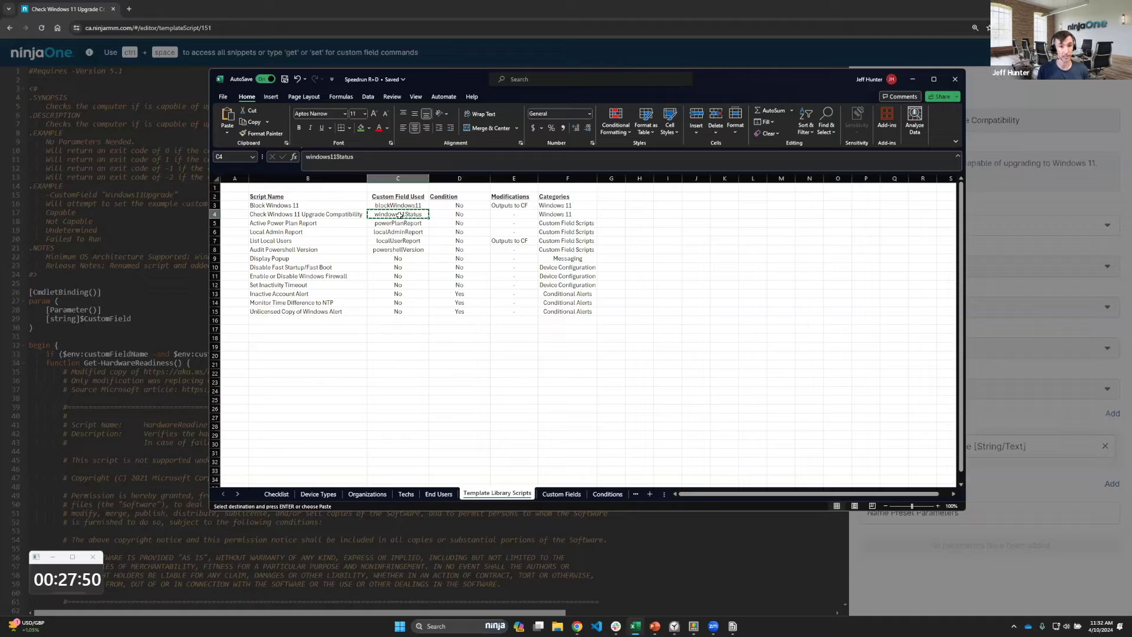
pyautogui.click(520, 207)
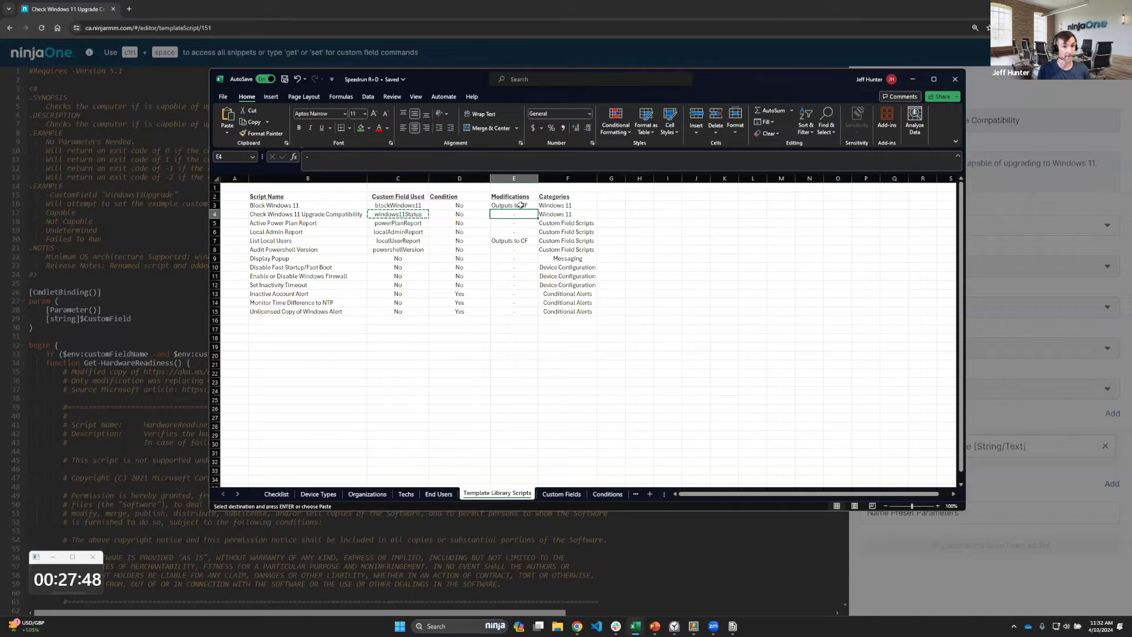
pyautogui.click(567, 215)
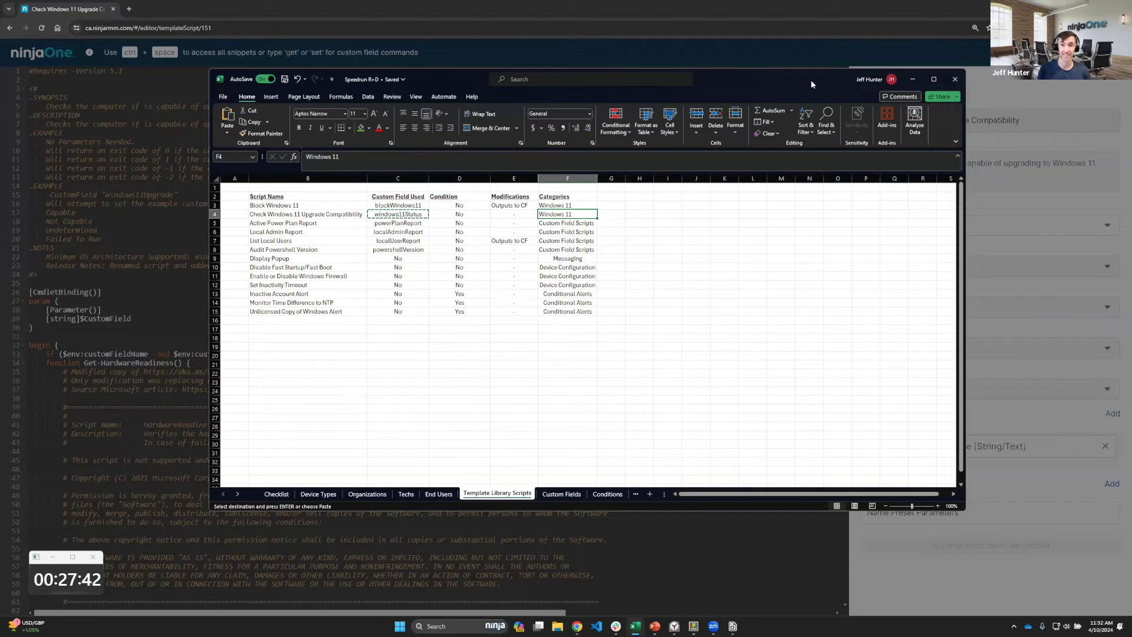
# Step: Close the Custom Field Name editor, agree to the import warning, and return to Template Library
pyautogui.click(913, 79)
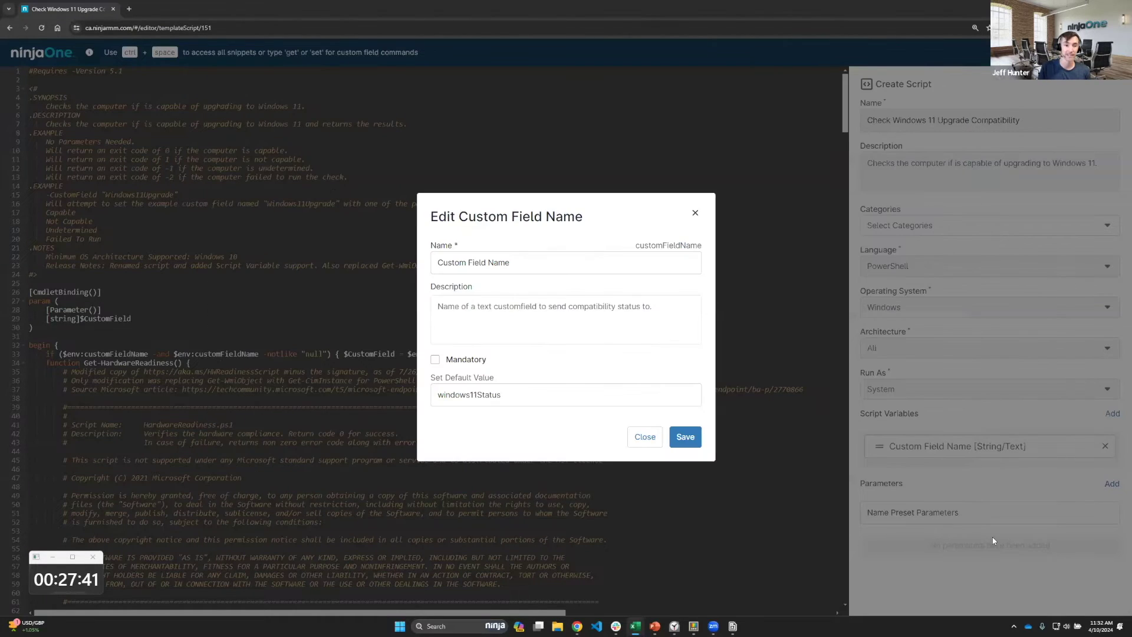
pyautogui.click(685, 437)
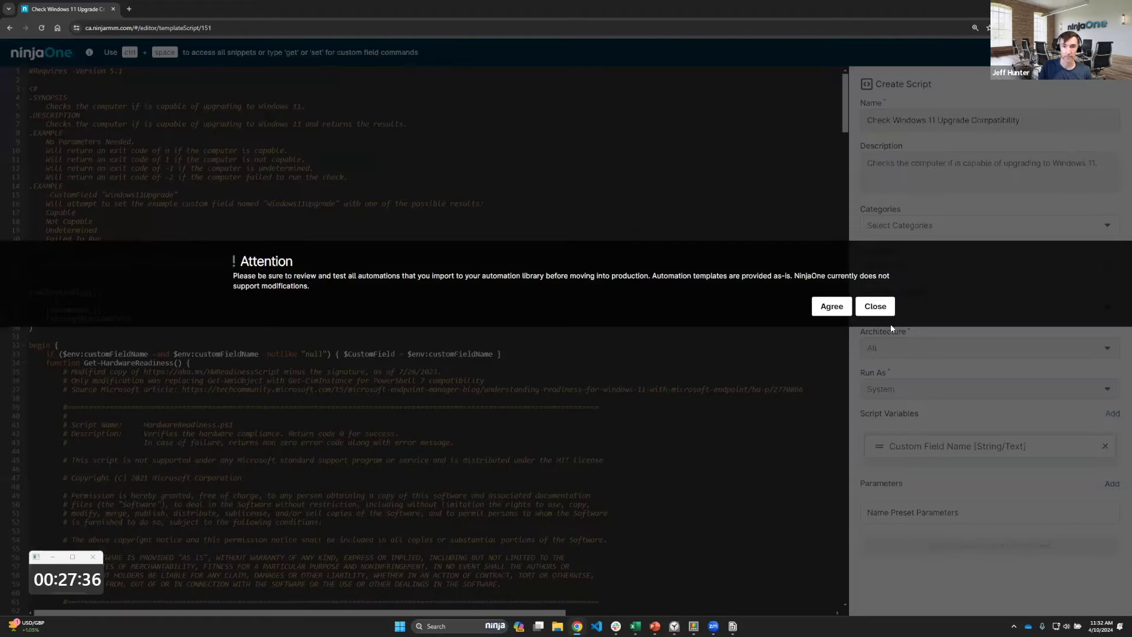
pyautogui.click(831, 306)
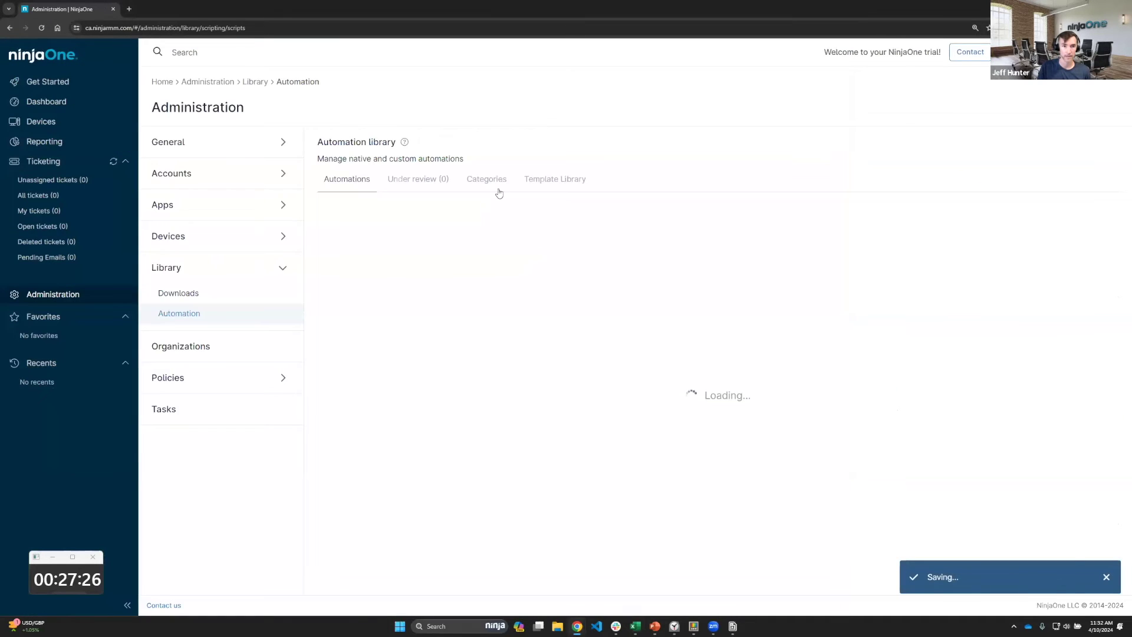
pyautogui.click(554, 178)
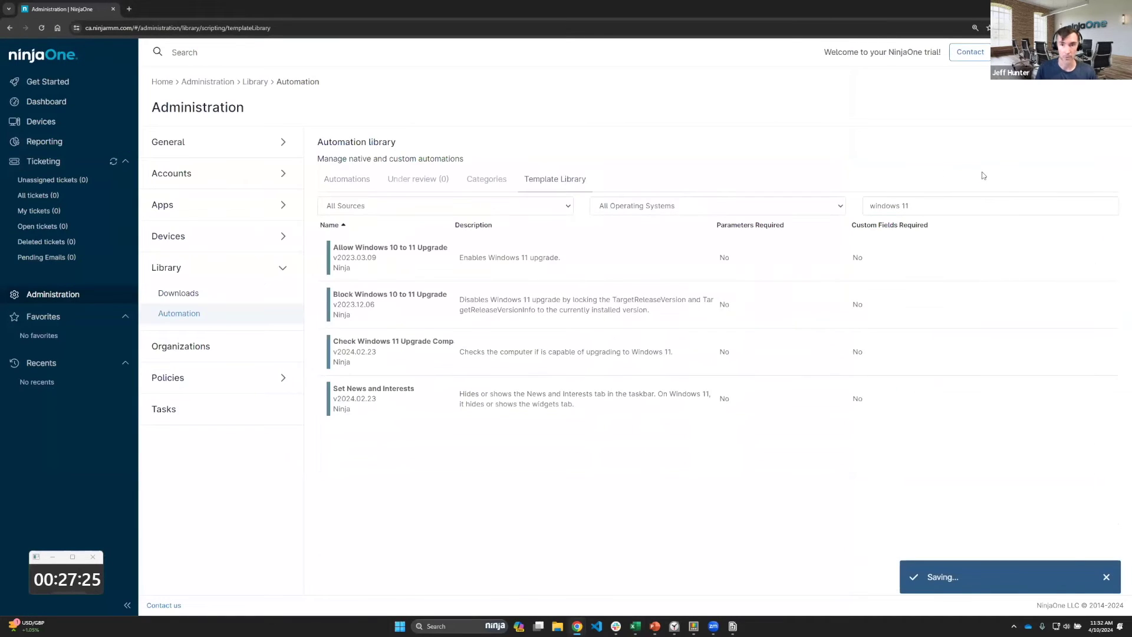
# Step: Search for and import the Active Power Plan Report and Local Admins Report templates
pyautogui.doubleClick(977, 205)
pyautogui.tripleClick(977, 205)
pyautogui.write('power')
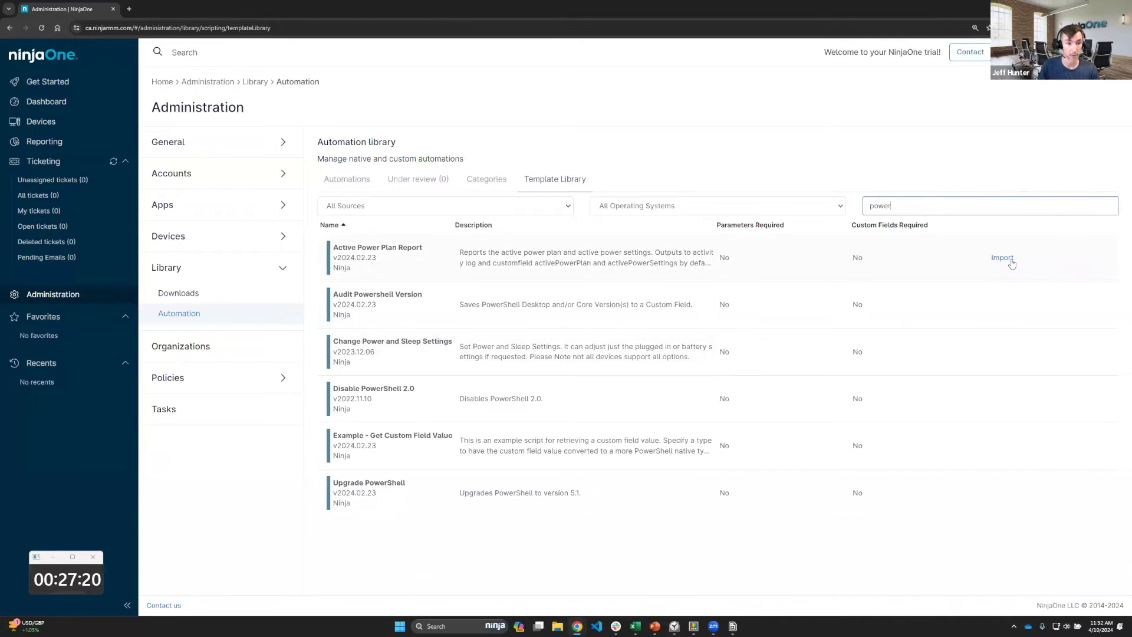
pyautogui.click(1003, 257)
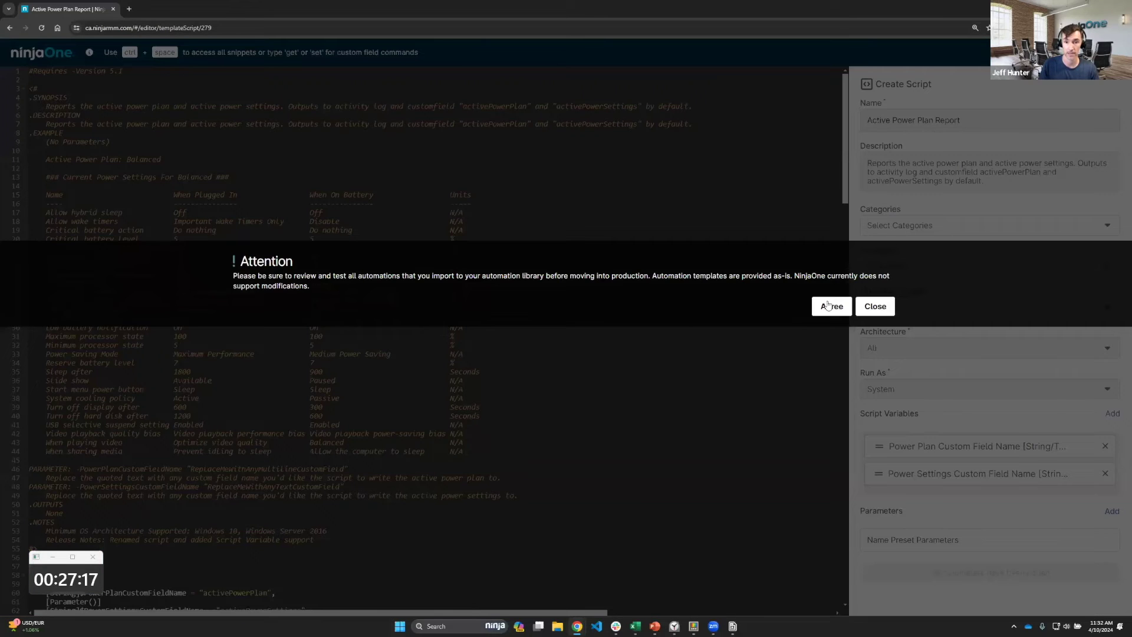
pyautogui.click(829, 306)
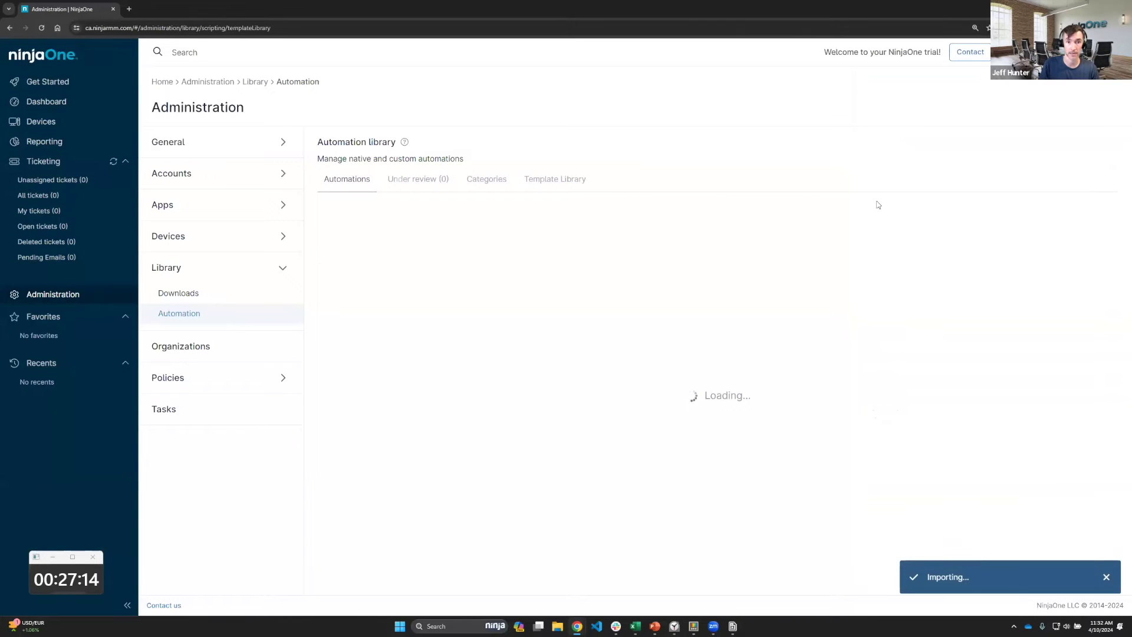
pyautogui.doubleClick(920, 202)
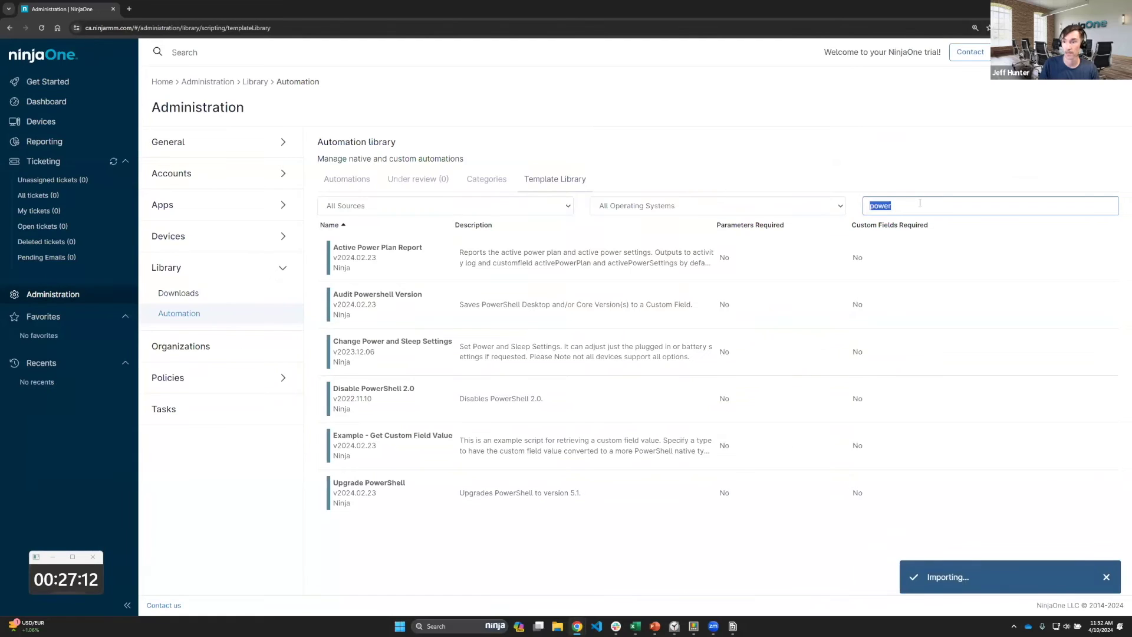
pyautogui.write('admin')
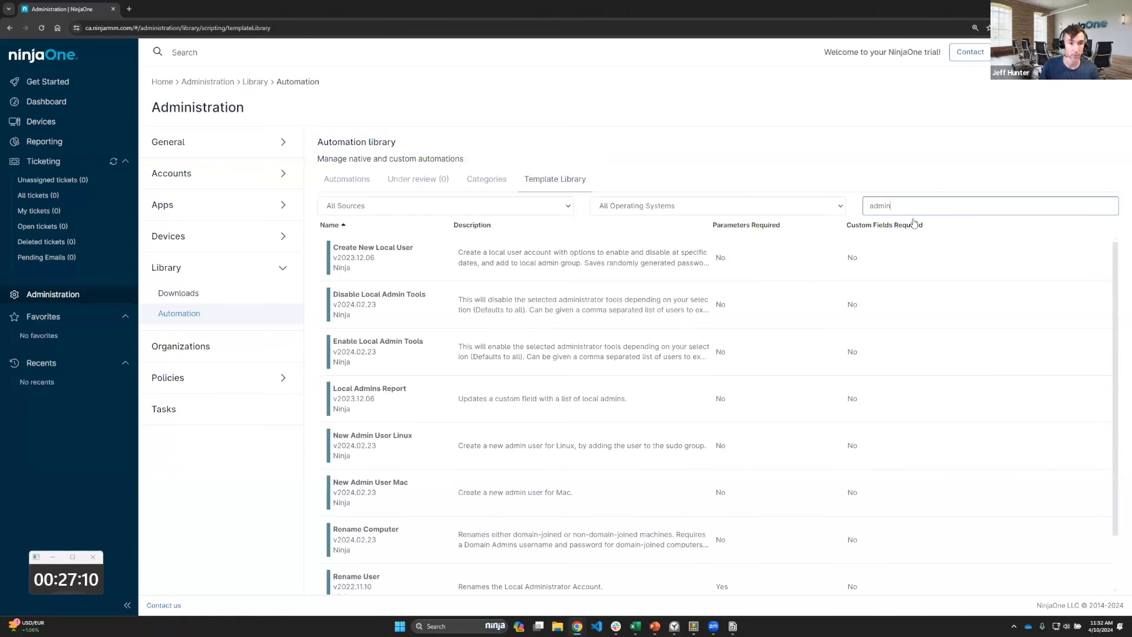
pyautogui.click(996, 399)
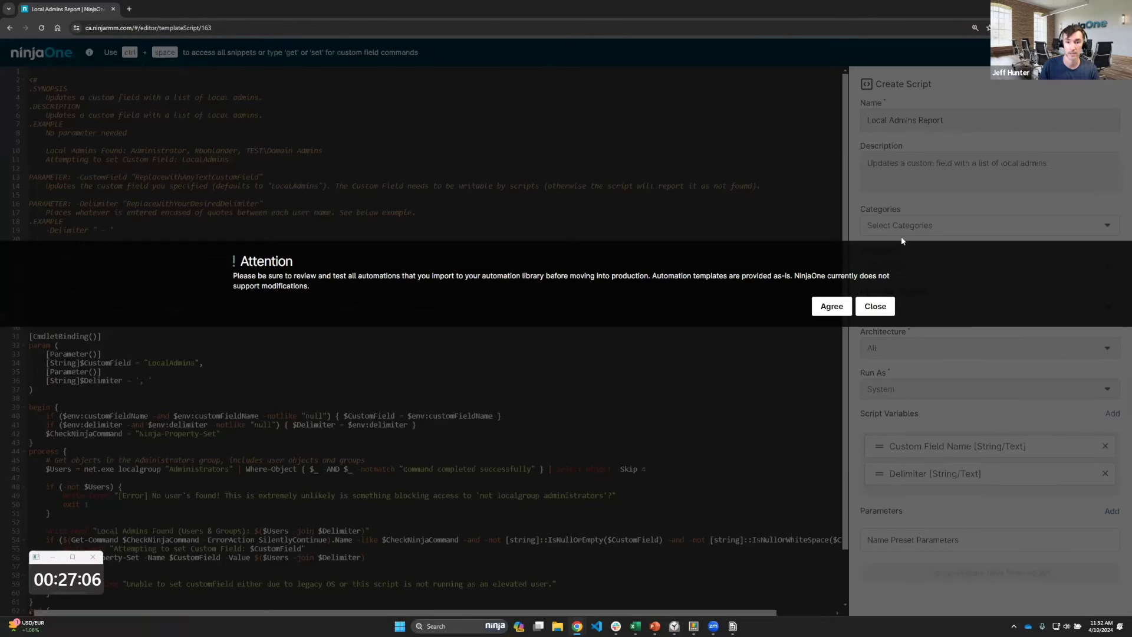
pyautogui.click(832, 306)
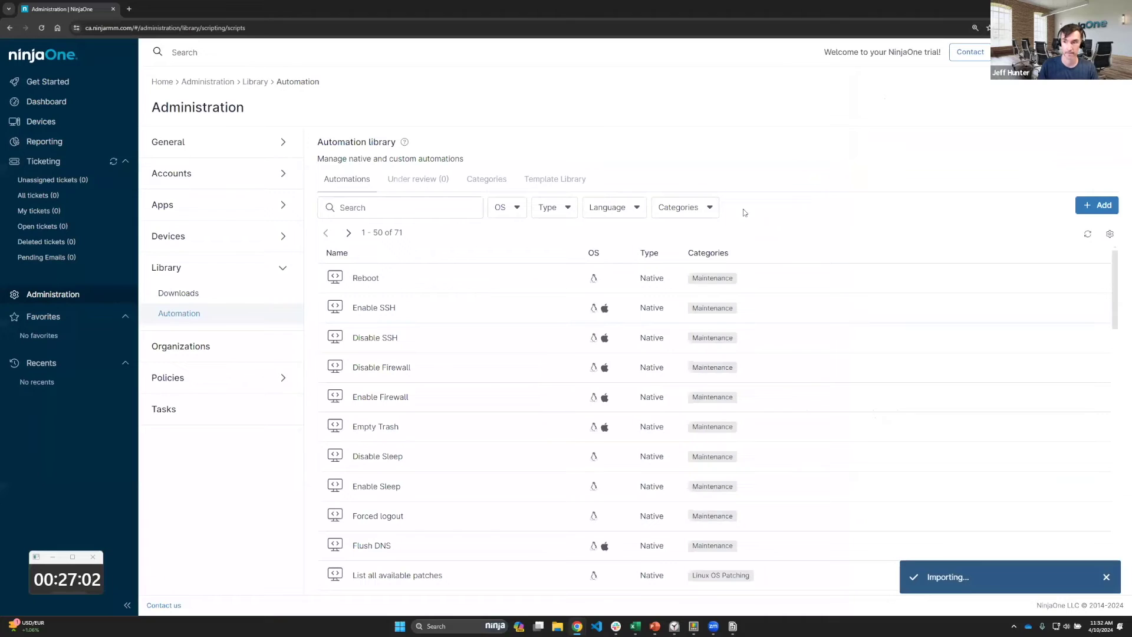
# Step: Search for and import the Disable Fast Startup/Boot and Enable or Disable Windows Firewall templates
pyautogui.click(575, 181)
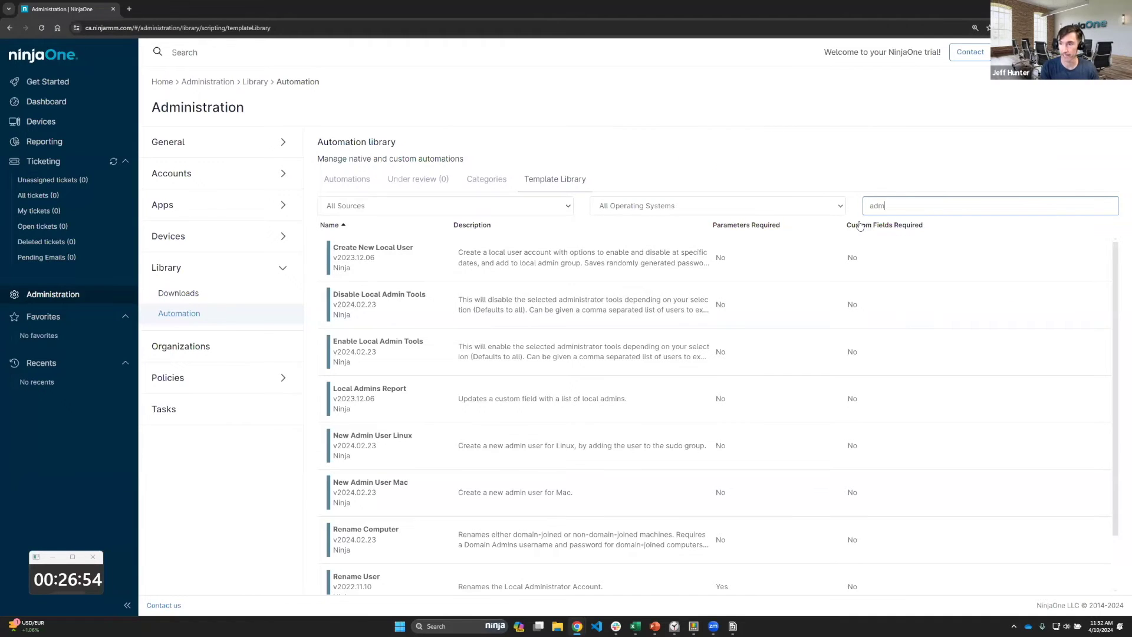
pyautogui.press('BackSpace')
pyautogui.press('BackSpace')
pyautogui.press('BackSpace')
pyautogui.press('BackSpace')
pyautogui.press('BackSpace')
pyautogui.write('fast')
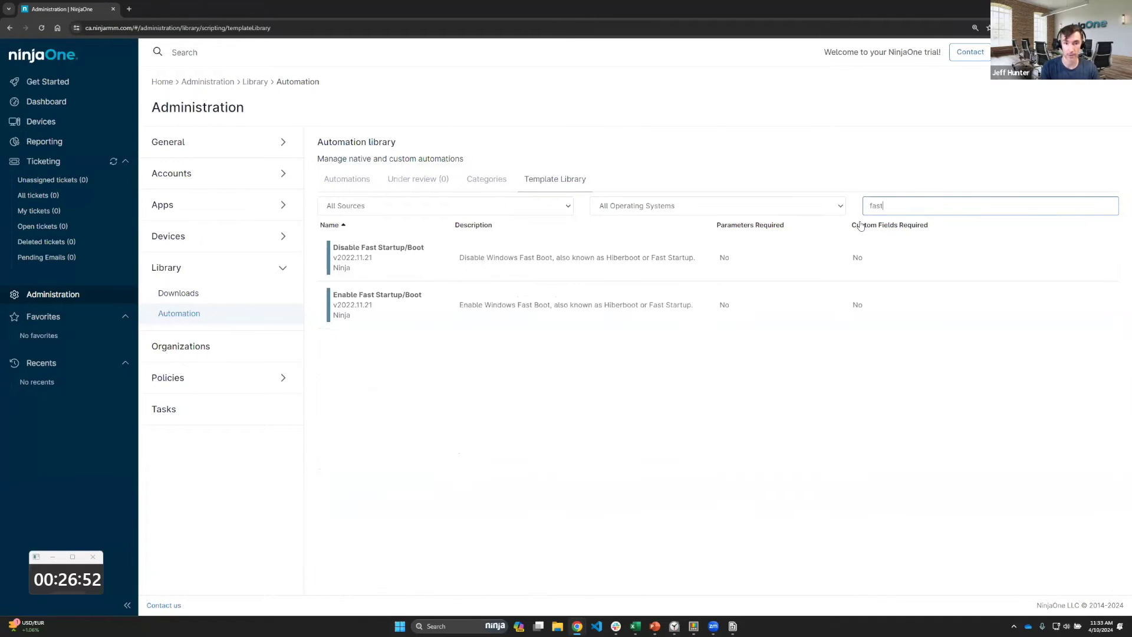
pyautogui.click(1009, 264)
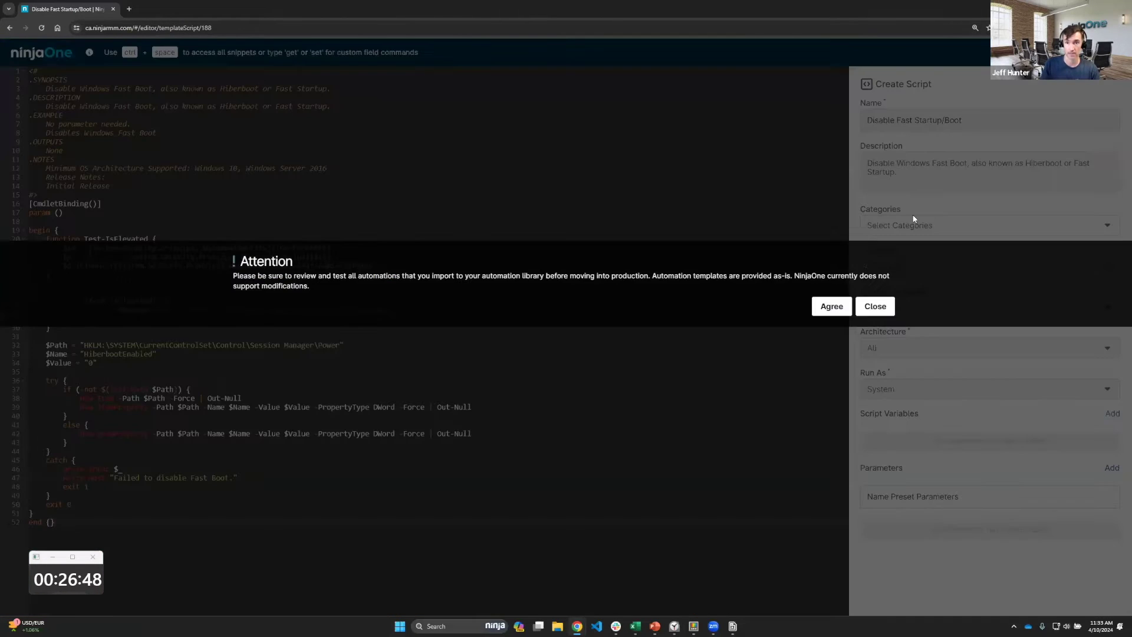
pyautogui.click(831, 307)
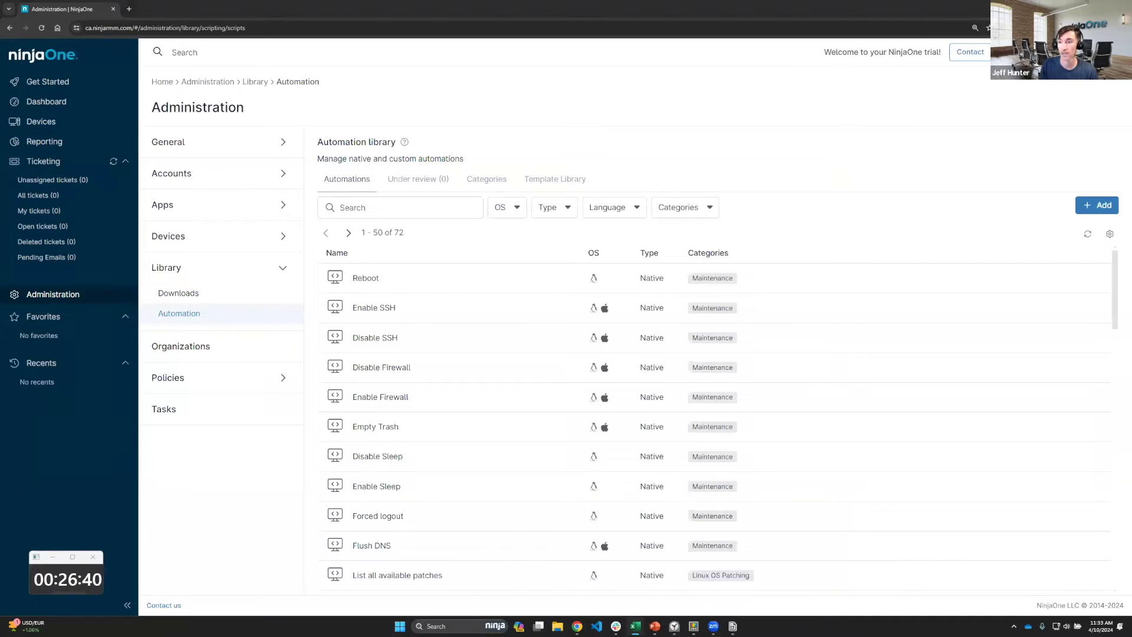
pyautogui.click(585, 180)
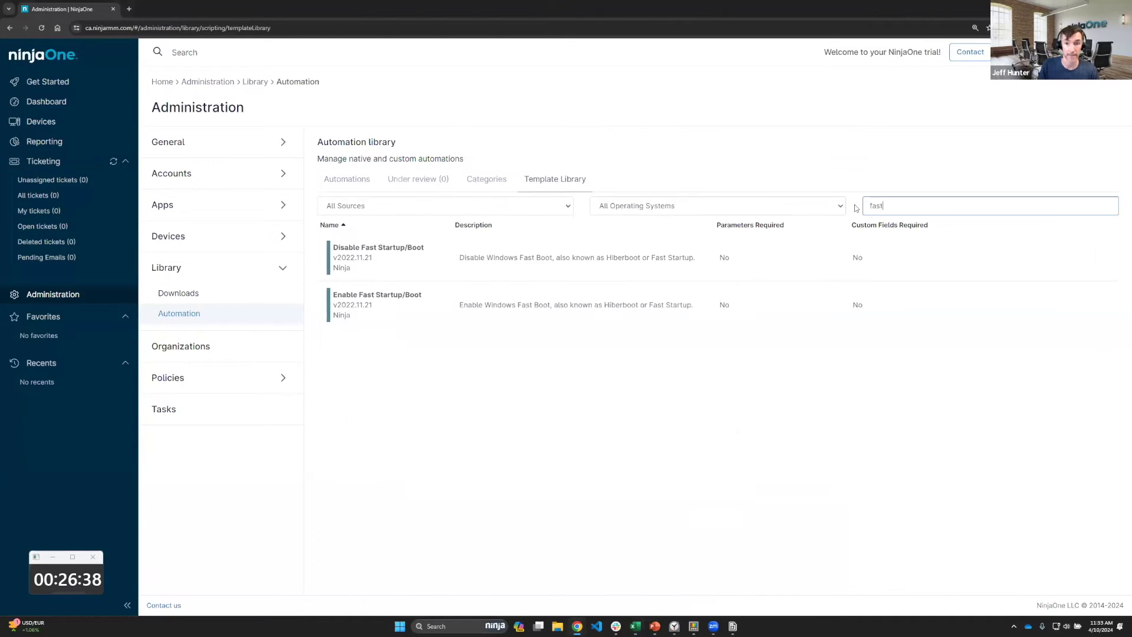
pyautogui.doubleClick(903, 202)
pyautogui.write('Enable or Disable Windows Firewall')
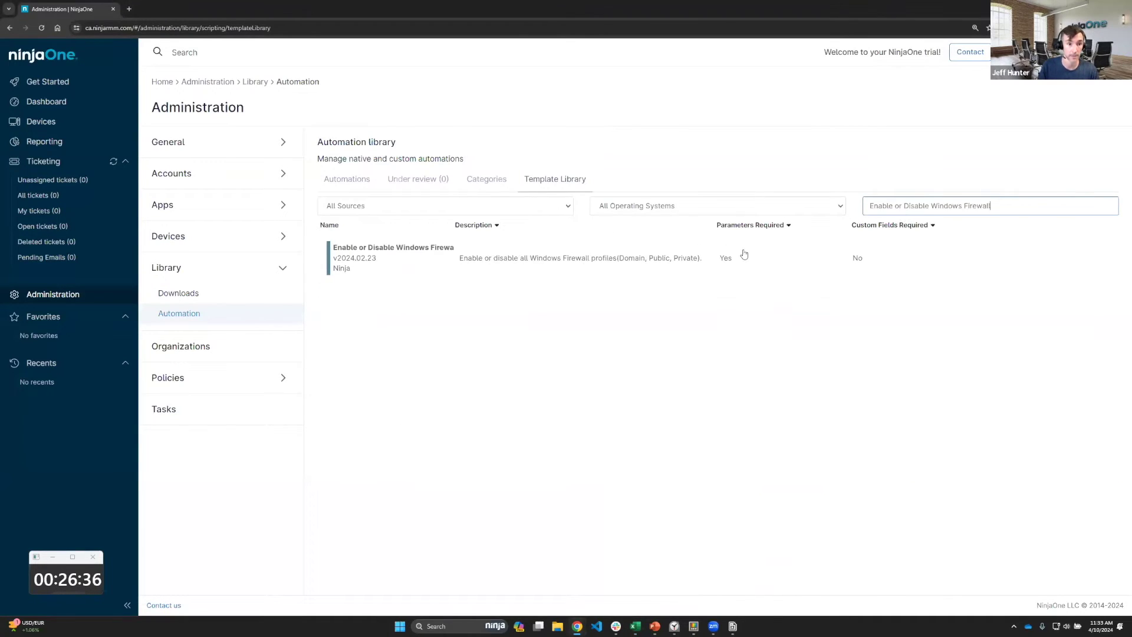
pyautogui.click(1002, 258)
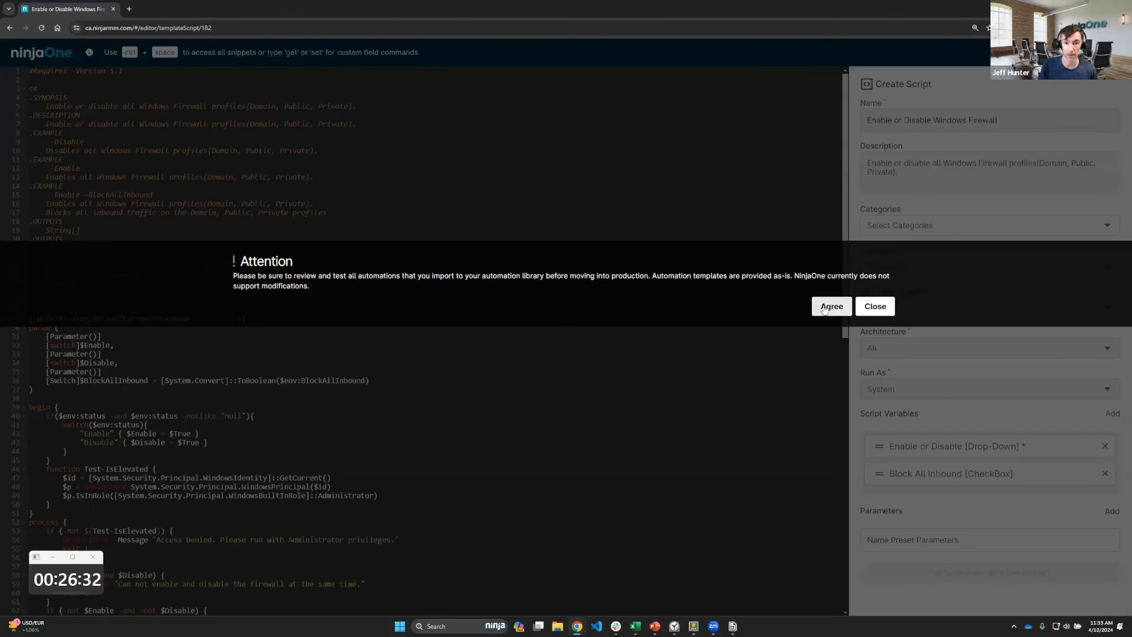
pyautogui.click(831, 306)
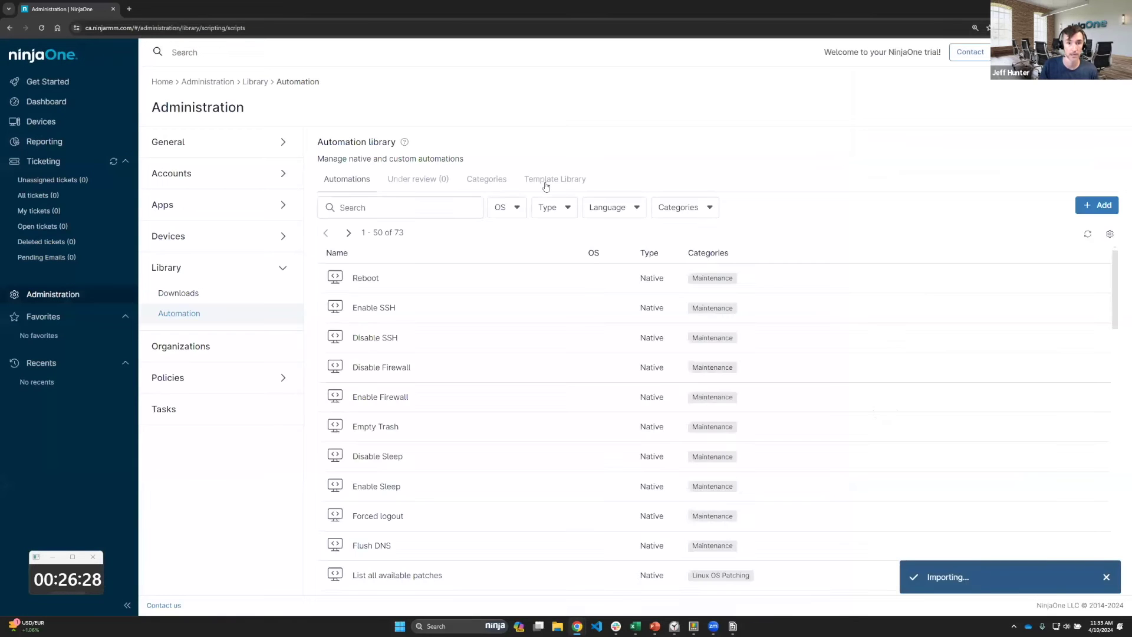
pyautogui.tripleClick(922, 202)
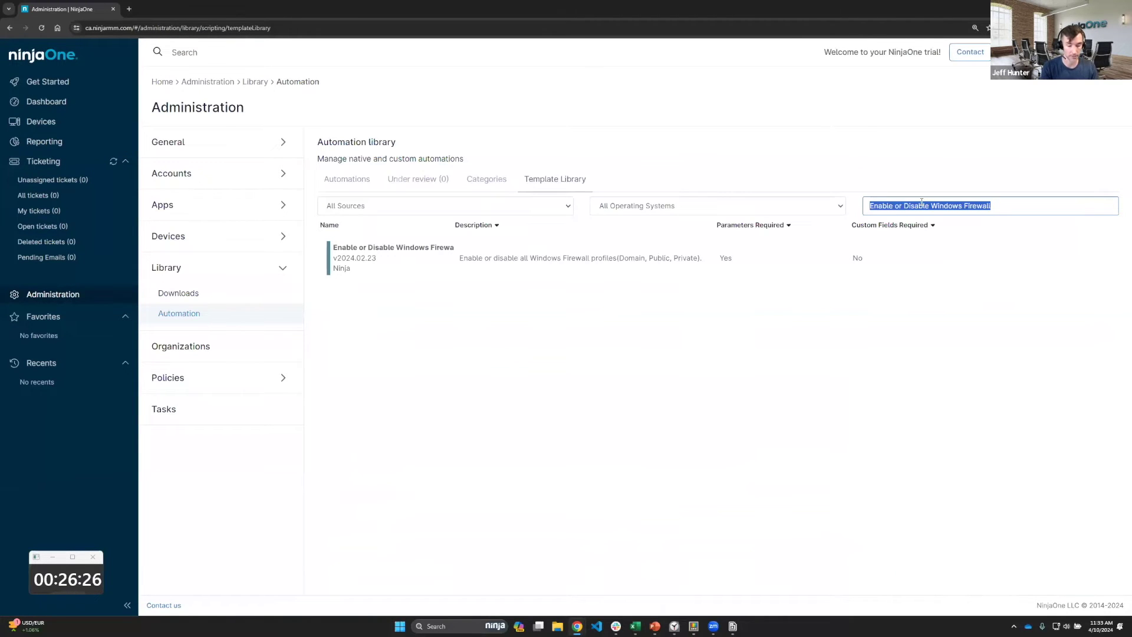
# Step: Search 'inact' and import the Set Inactivity Timeout and Inactive Account Alert templates
pyautogui.write('inacti')
pyautogui.moveTo(903, 270)
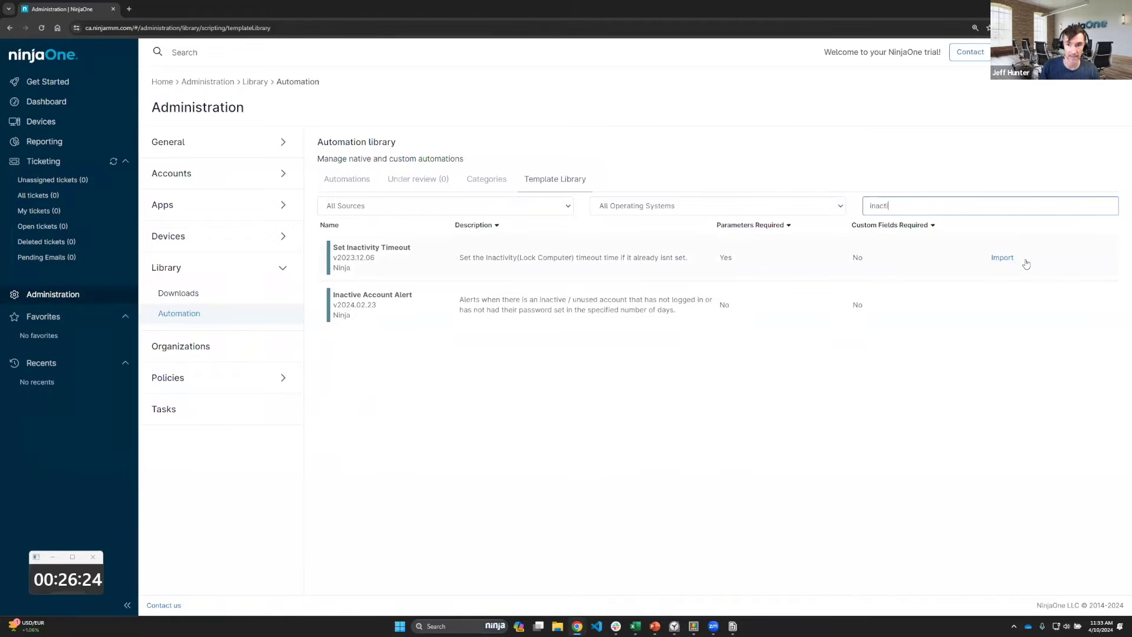
pyautogui.click(1006, 259)
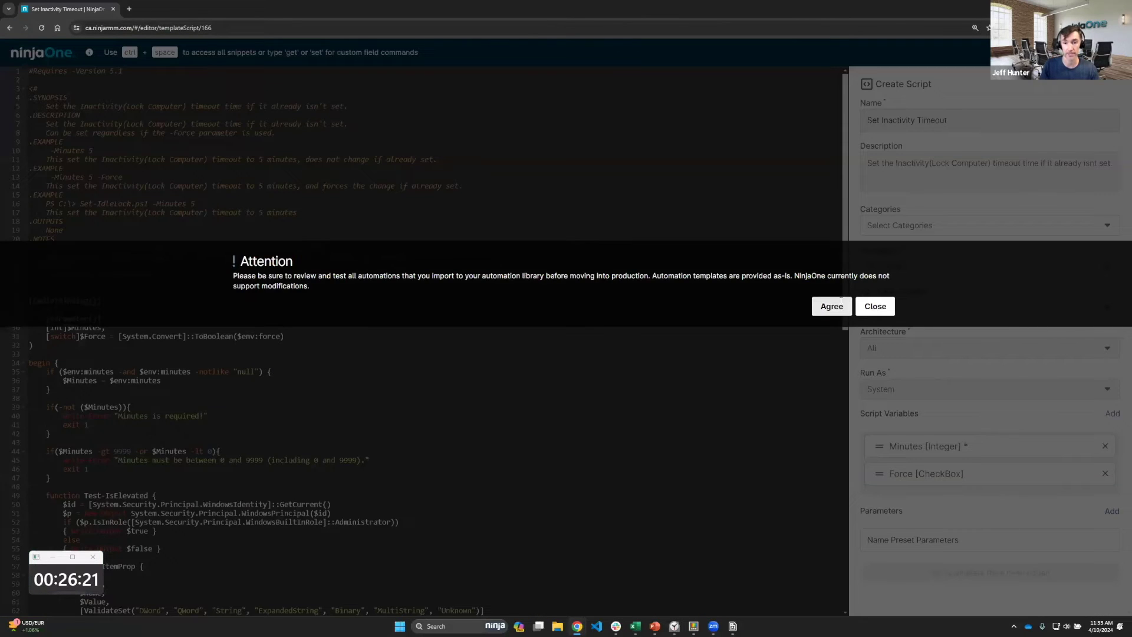
pyautogui.click(839, 304)
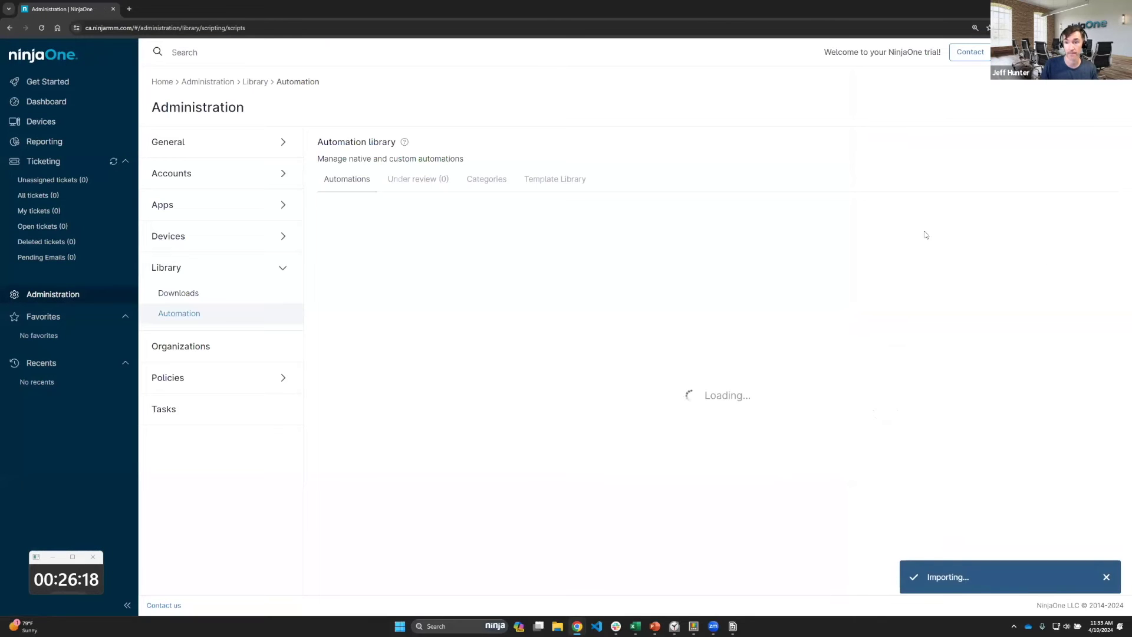
pyautogui.click(538, 178)
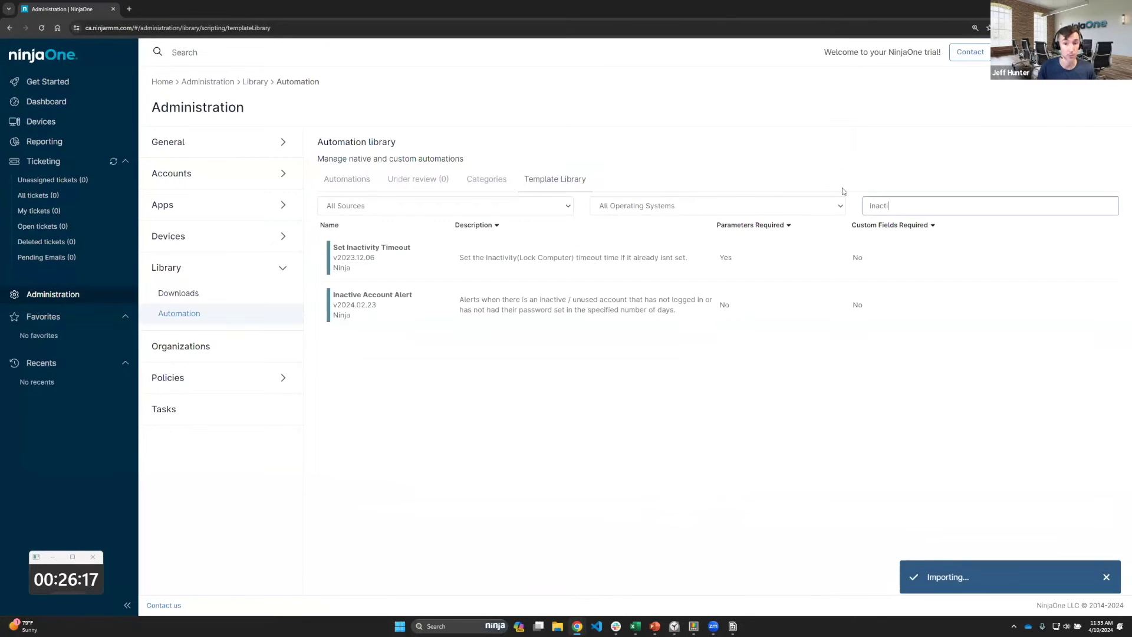
pyautogui.doubleClick(881, 204)
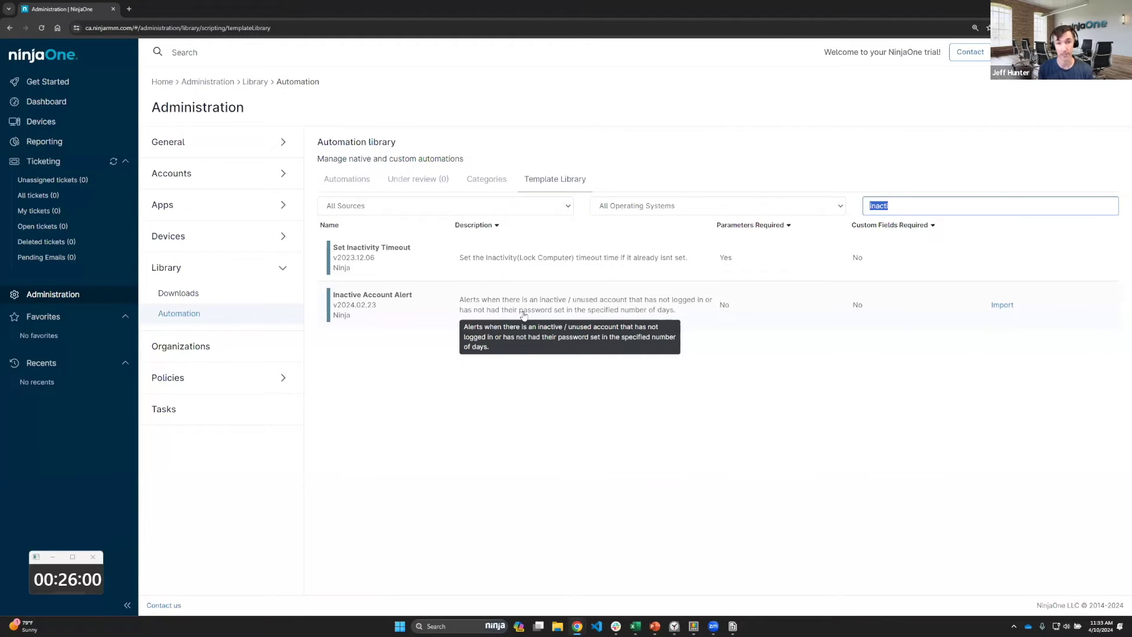
pyautogui.click(995, 308)
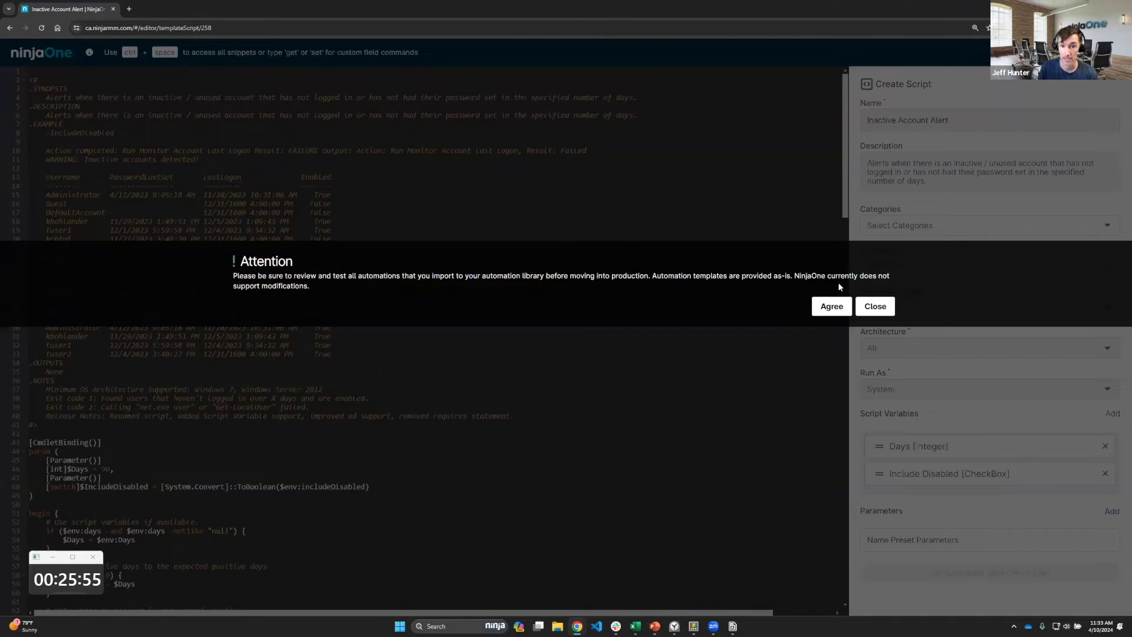
pyautogui.click(829, 307)
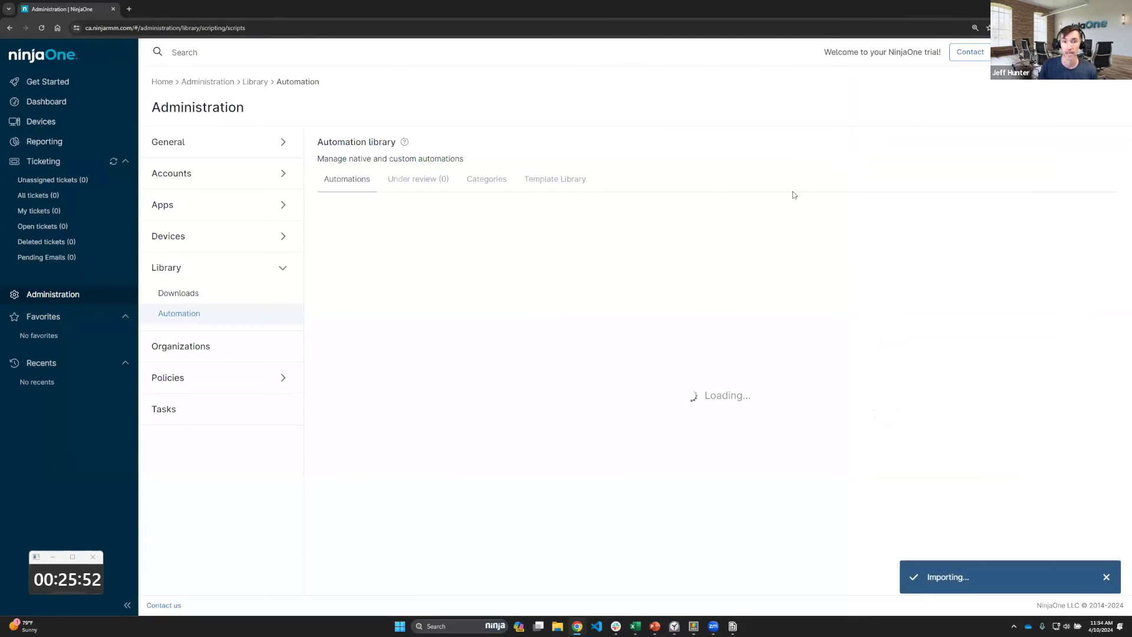
pyautogui.click(555, 178)
pyautogui.doubleClick(923, 203)
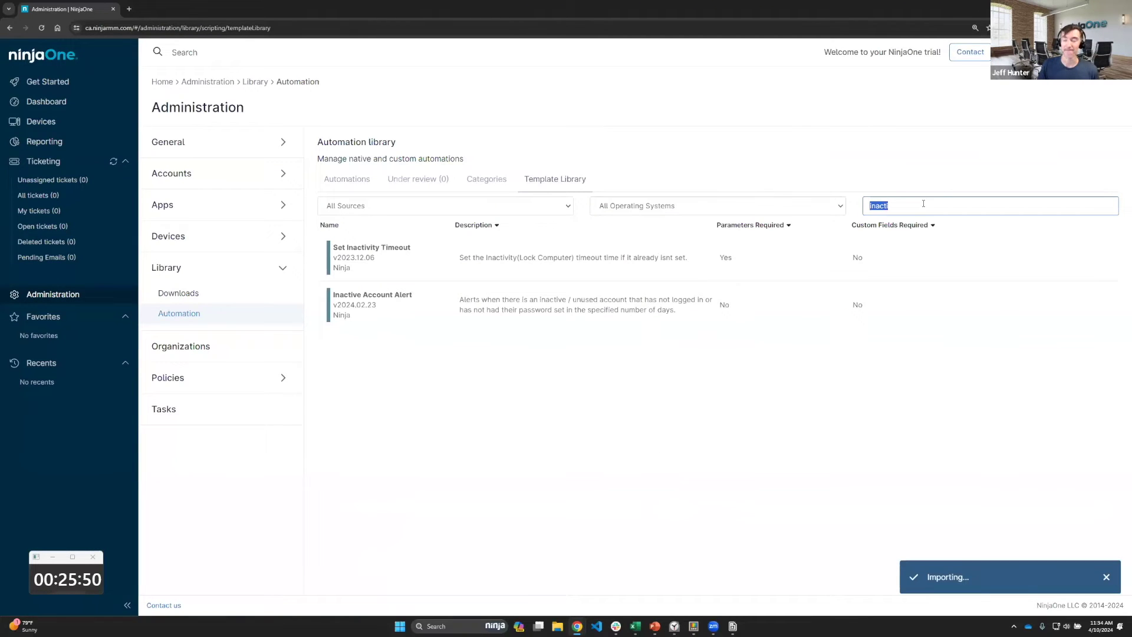
# Step: Search 'ntp' and import the Monitor Time difference to NTP server template
pyautogui.write('ntp')
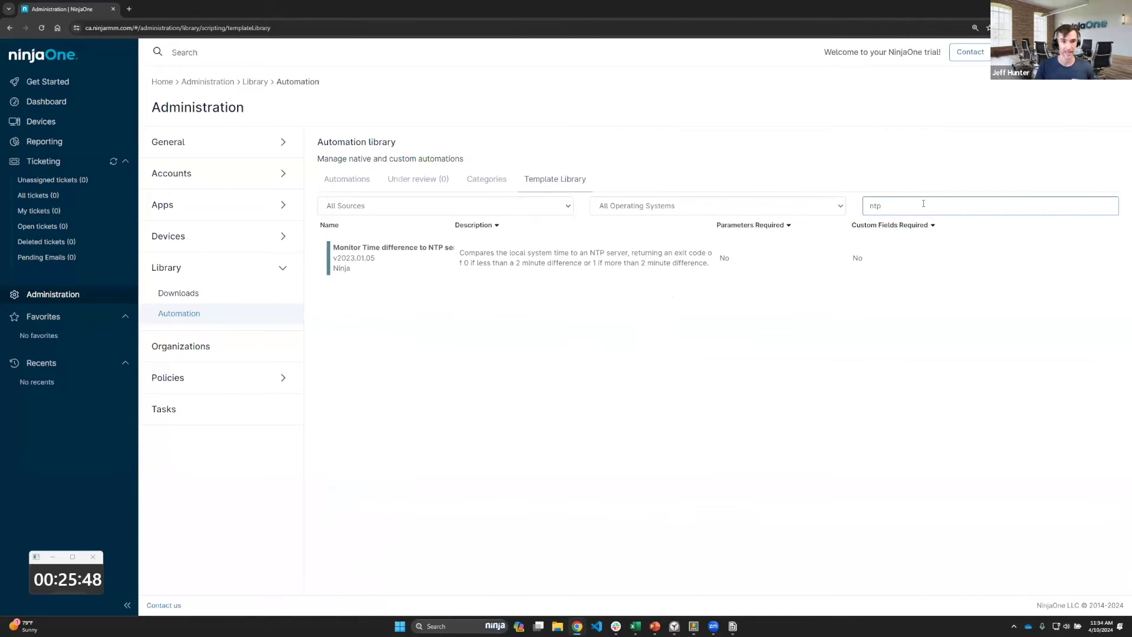
pyautogui.moveTo(948, 258)
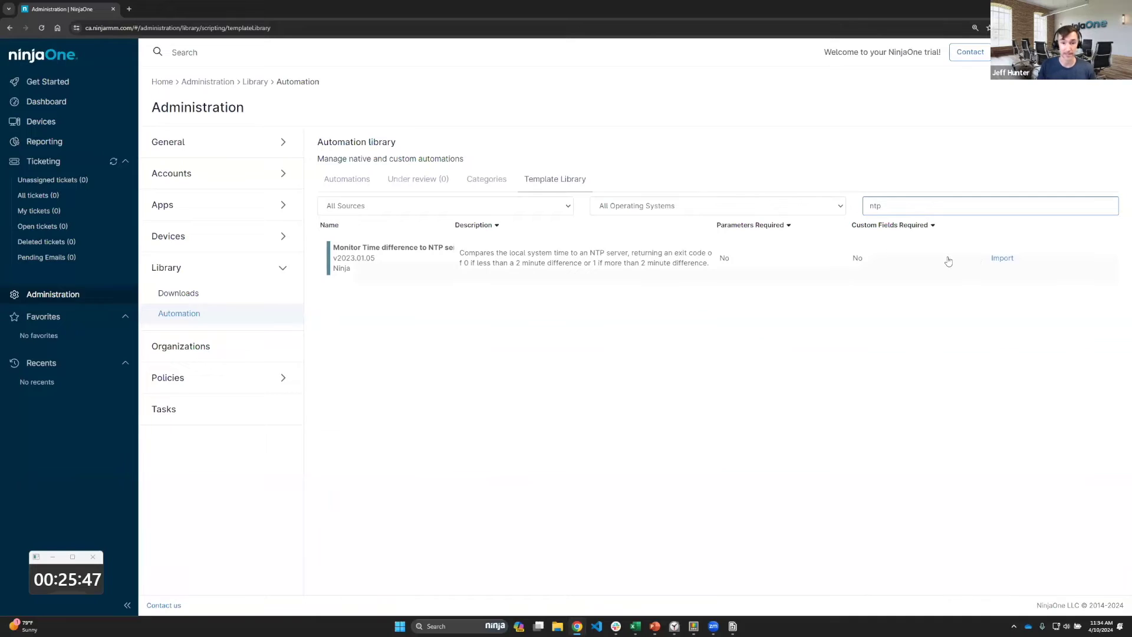
pyautogui.click(996, 259)
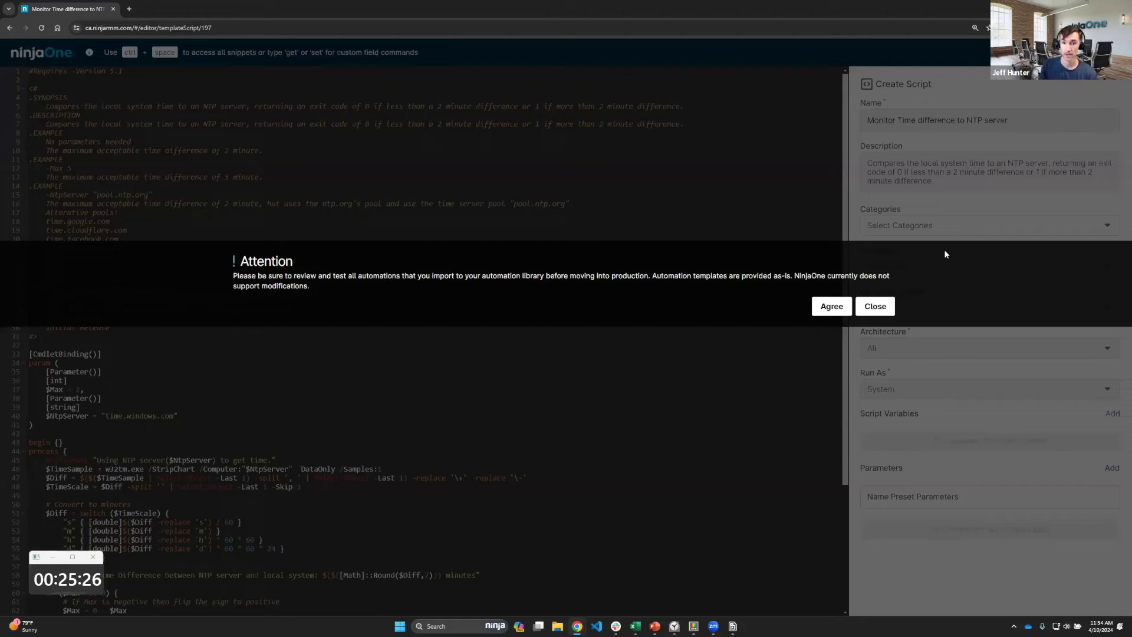
pyautogui.click(831, 303)
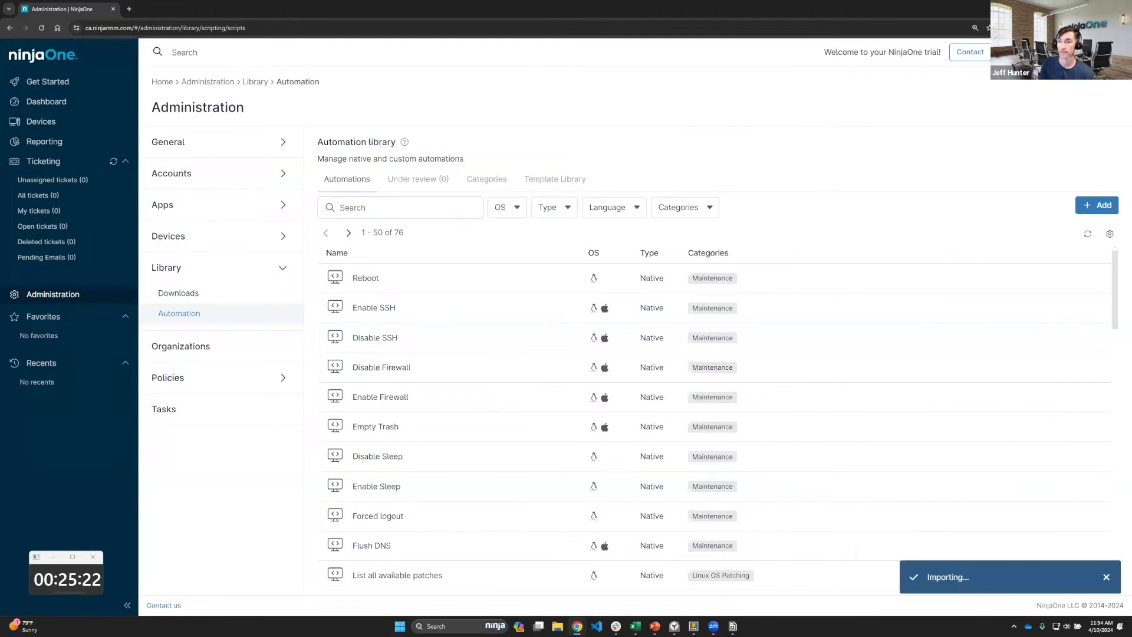
# Step: Search the Template Library for 'unli' to list Unlicensed Copy of Windows Alert
pyautogui.click(552, 179)
pyautogui.doubleClick(900, 212)
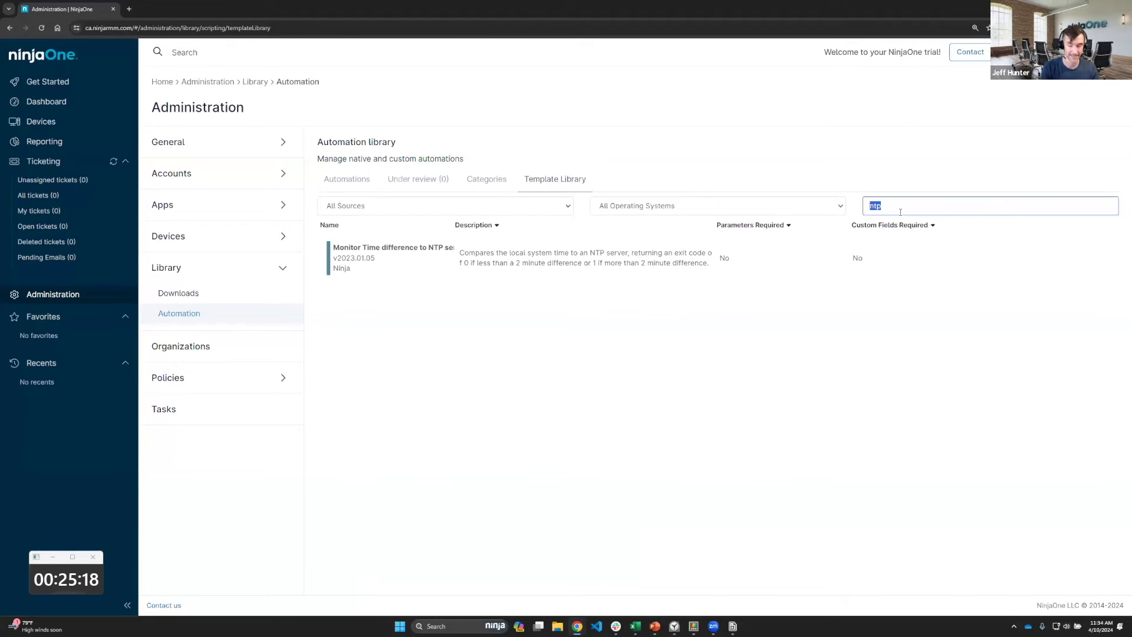
pyautogui.write('unli')
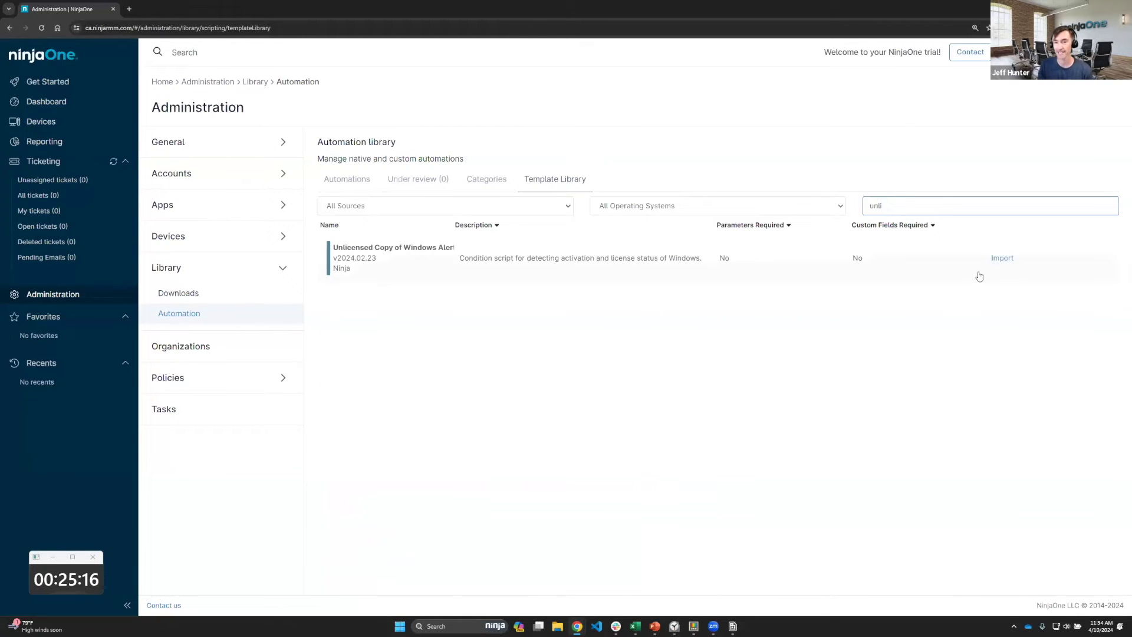
# Step: Import the Unlicensed Copy of Windows Alert template and accept the warning to save it
pyautogui.click(1003, 259)
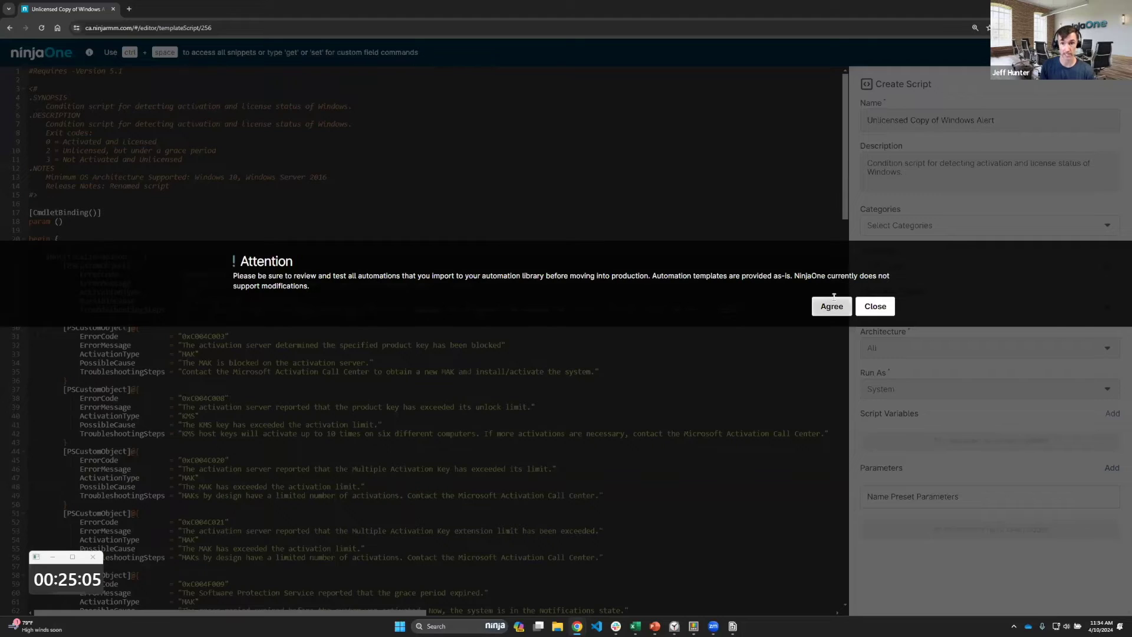
pyautogui.click(832, 307)
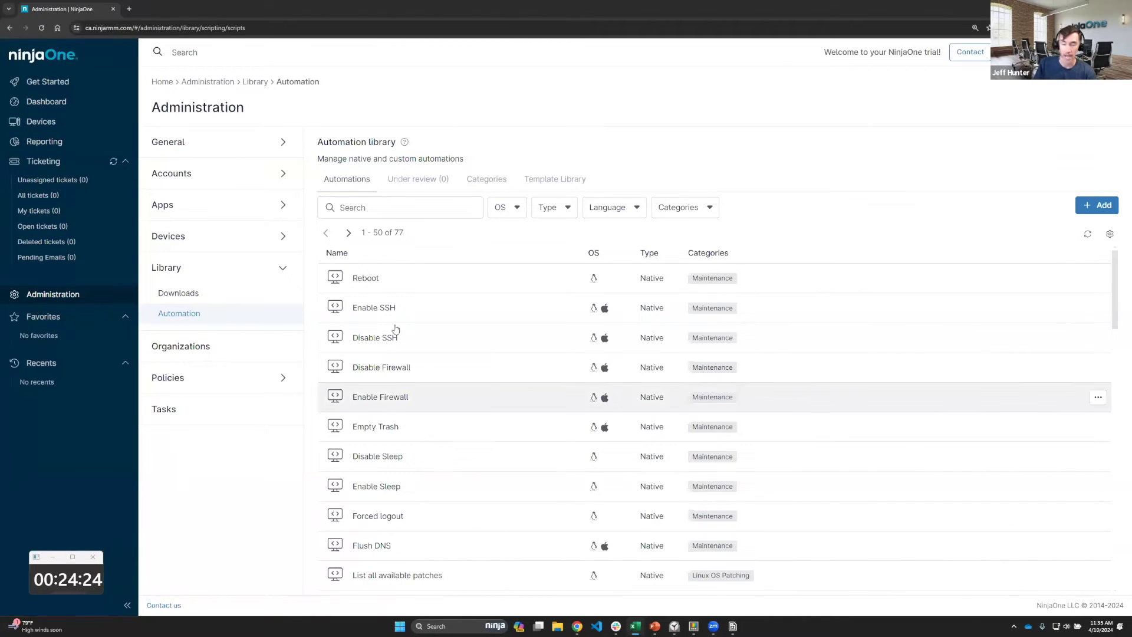
# Step: Create agent policy Tech PC with role Windows Desktops and Laptops and parent Windows Workstation
pyautogui.click(195, 385)
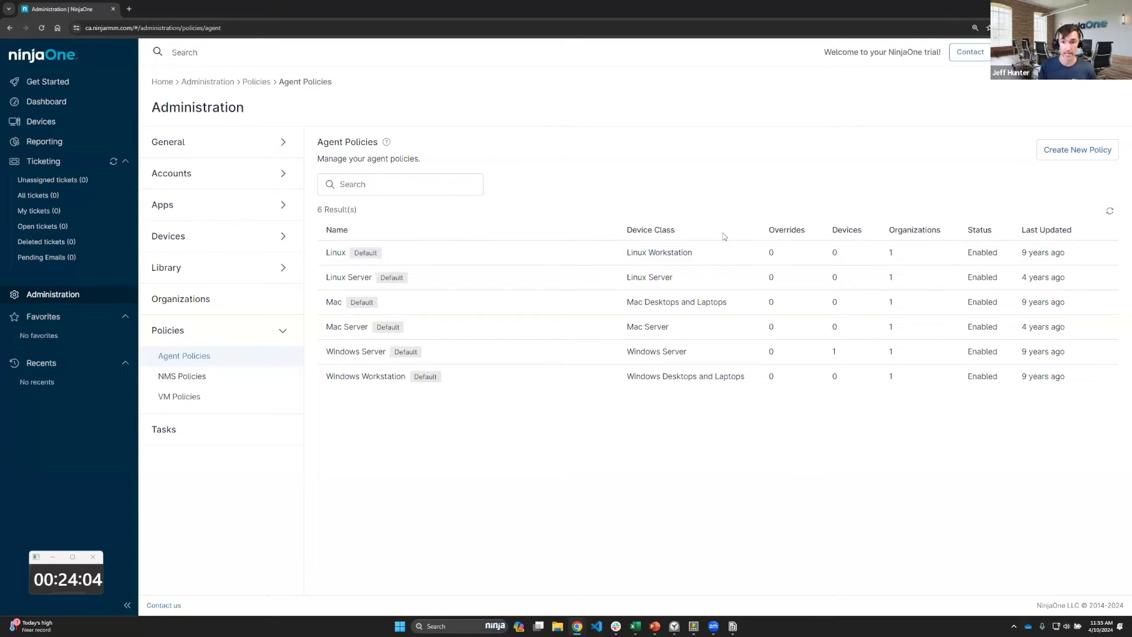
pyautogui.click(1099, 150)
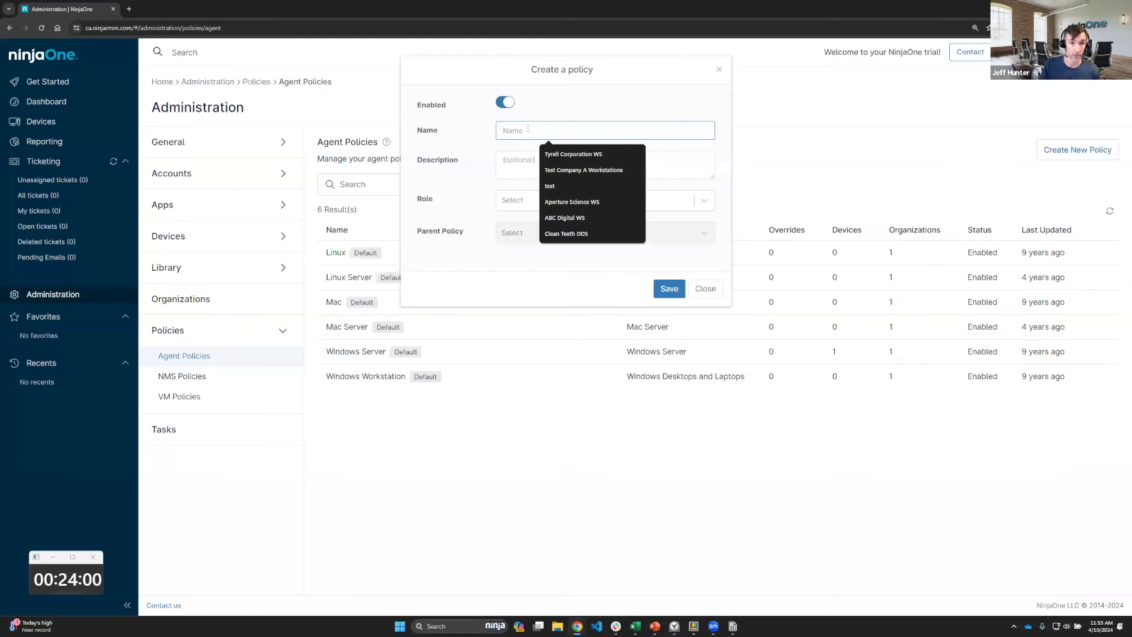
pyautogui.write('Tech PC')
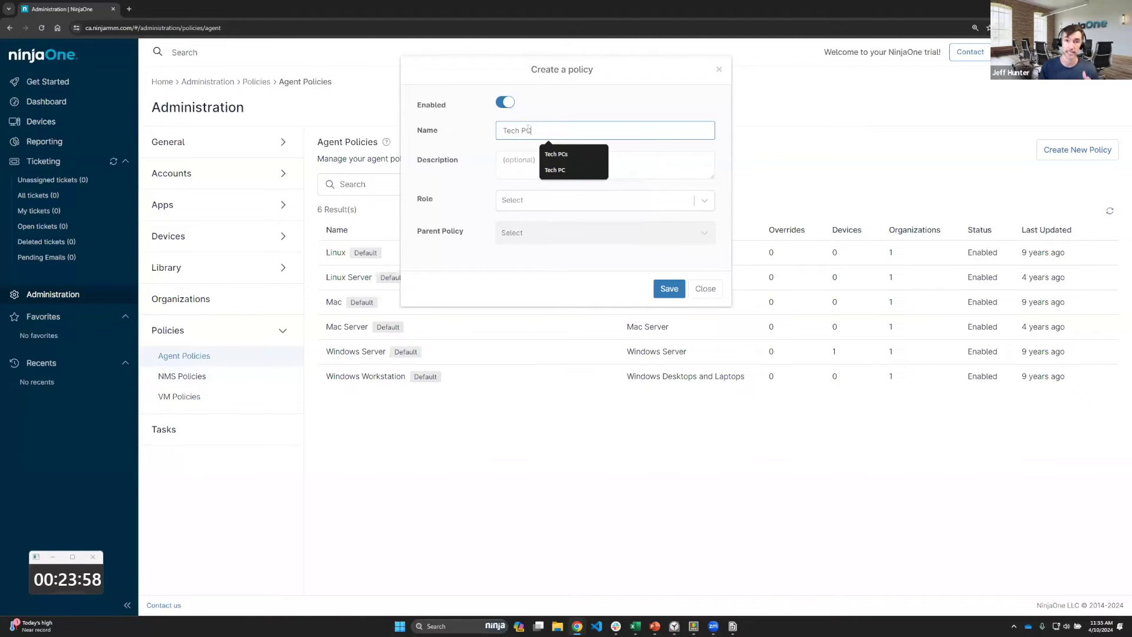
pyautogui.click(625, 77)
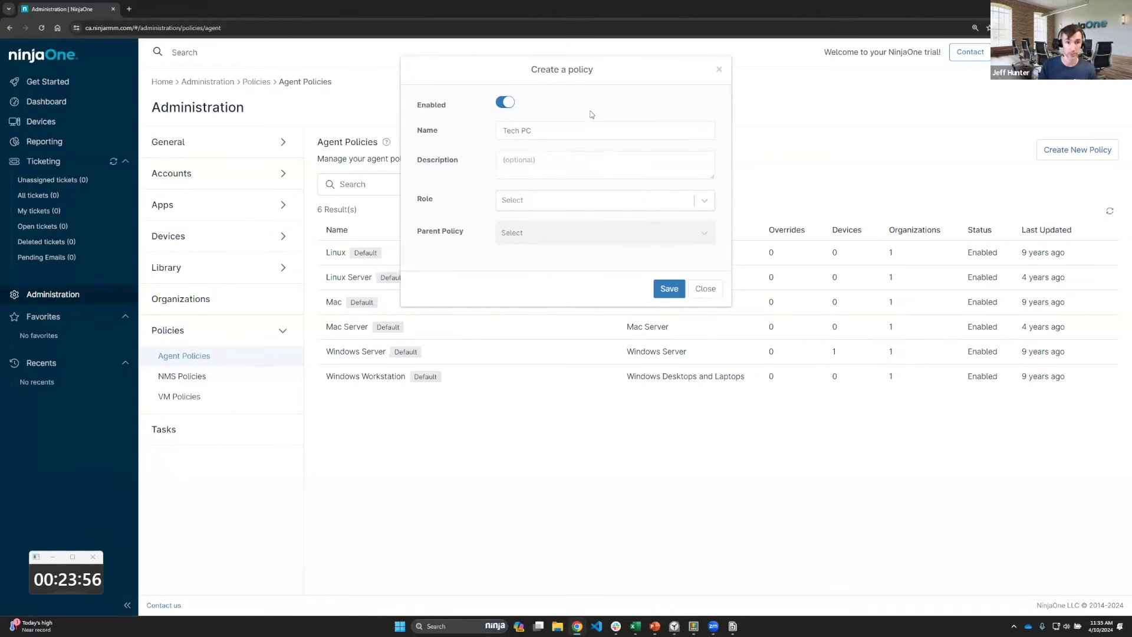
pyautogui.click(547, 198)
pyautogui.click(548, 225)
pyautogui.click(536, 234)
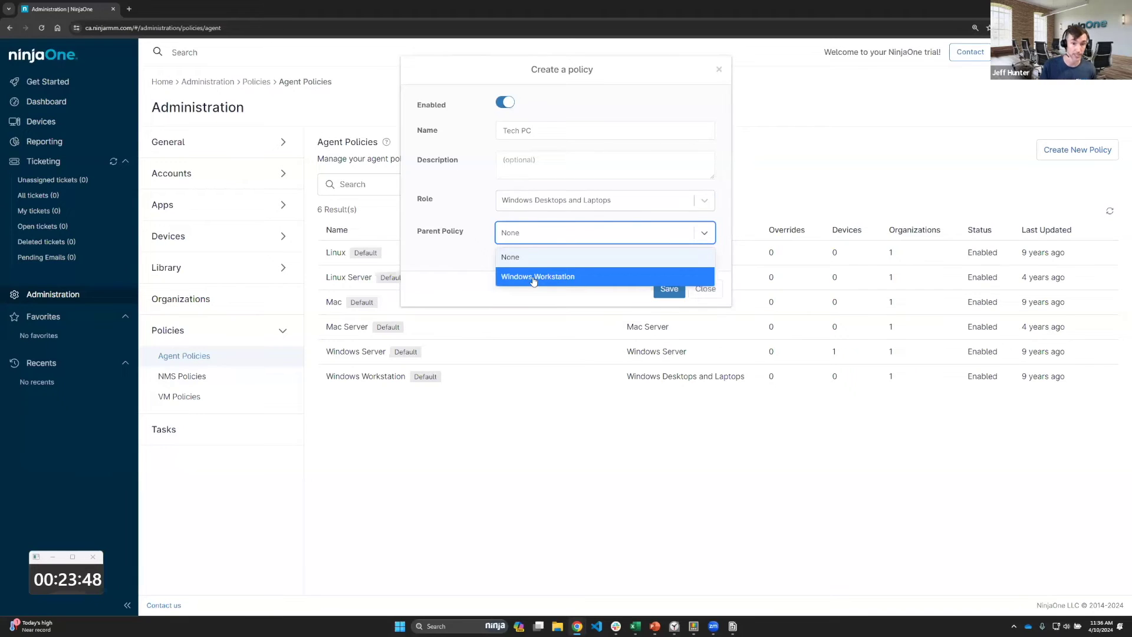
pyautogui.click(534, 277)
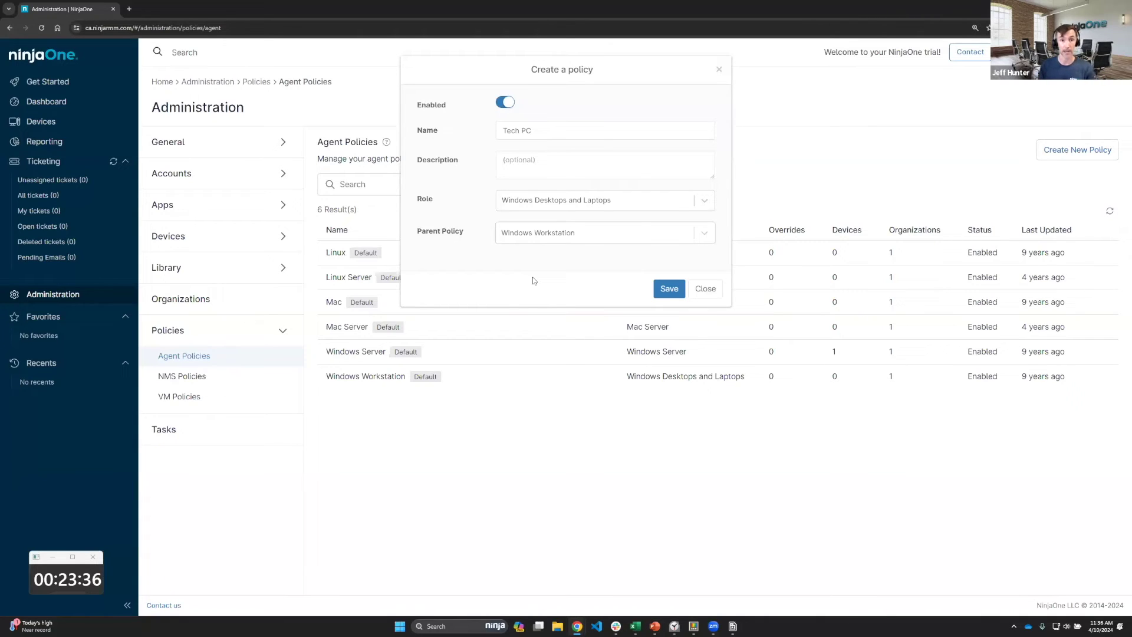
pyautogui.click(678, 297)
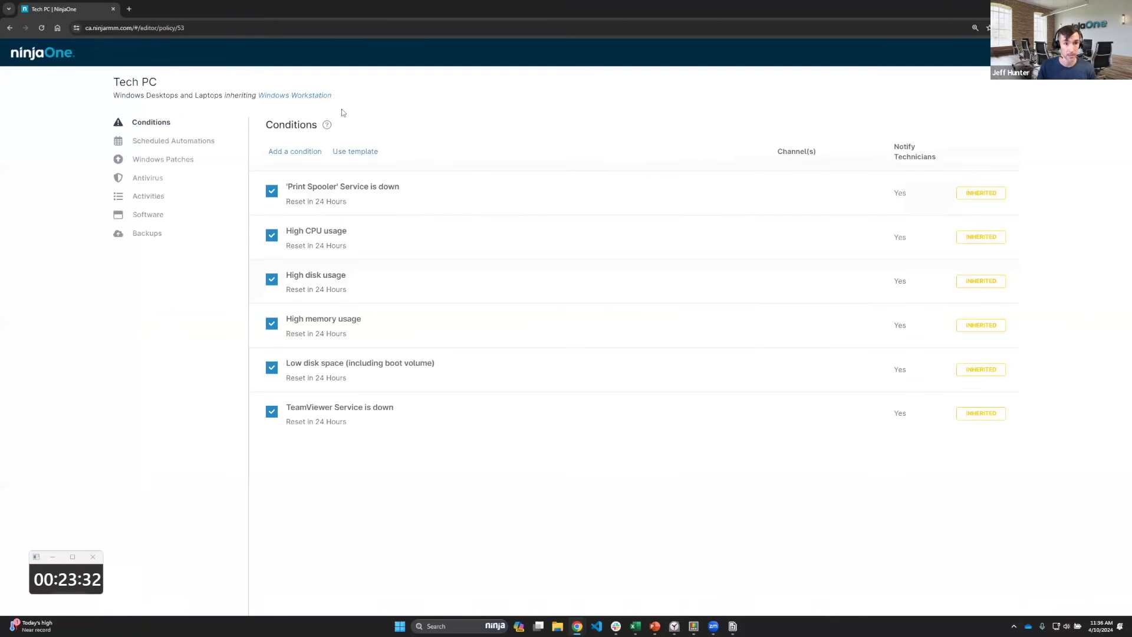
pyautogui.click(327, 125)
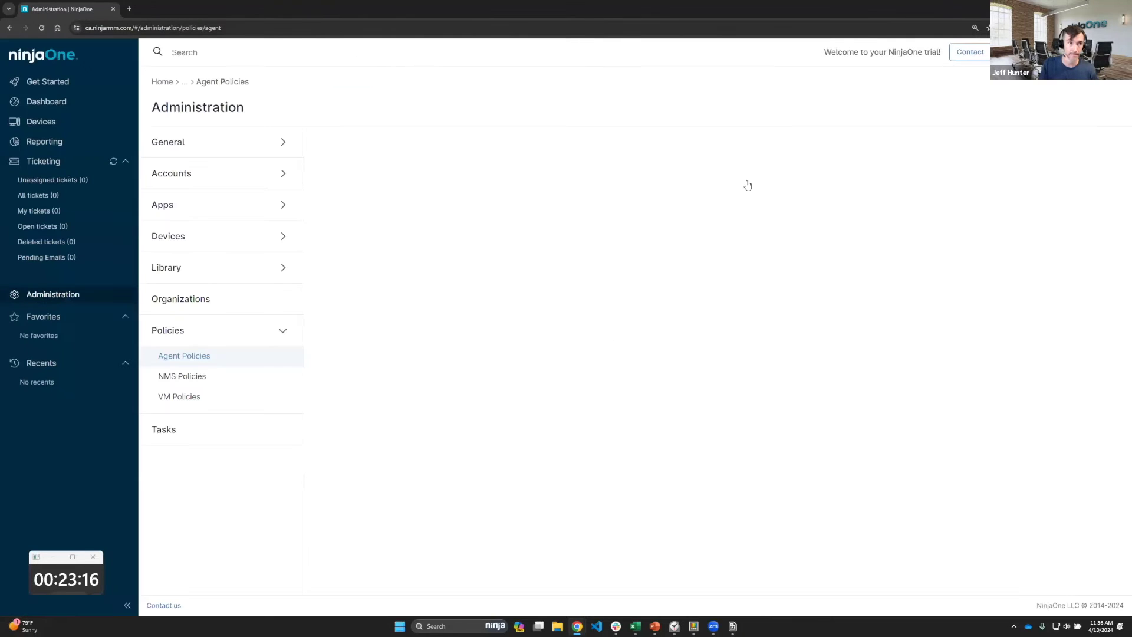
# Step: Create a 'POS' policy with role Windows Desktops and Laptops and parent Windows Workstation
pyautogui.click(1077, 150)
pyautogui.click(519, 131)
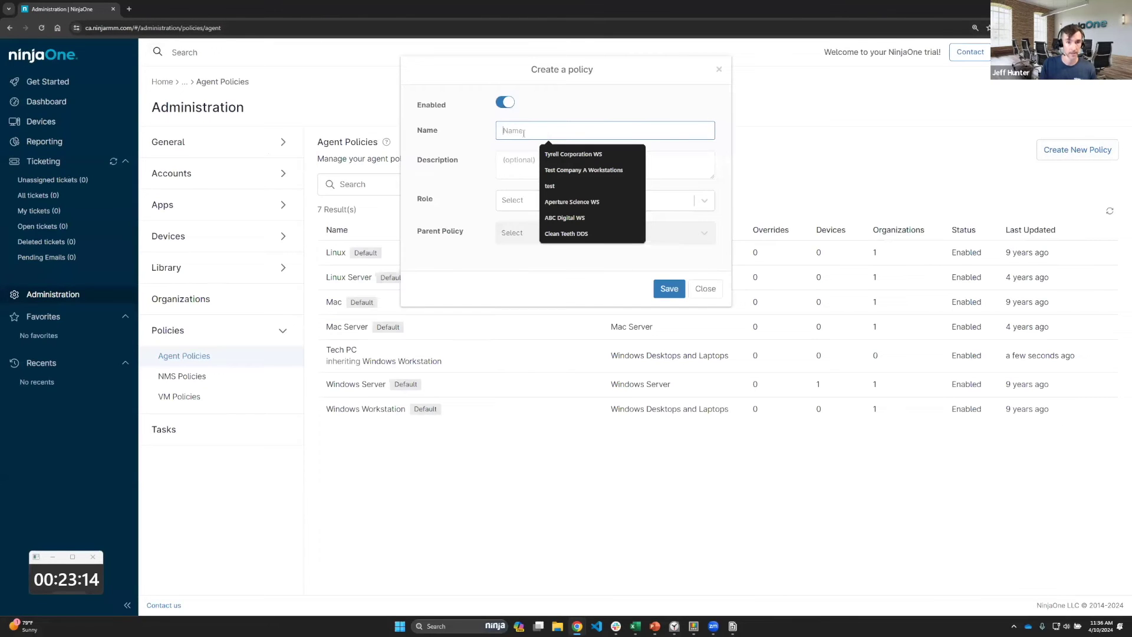
pyautogui.write('POS')
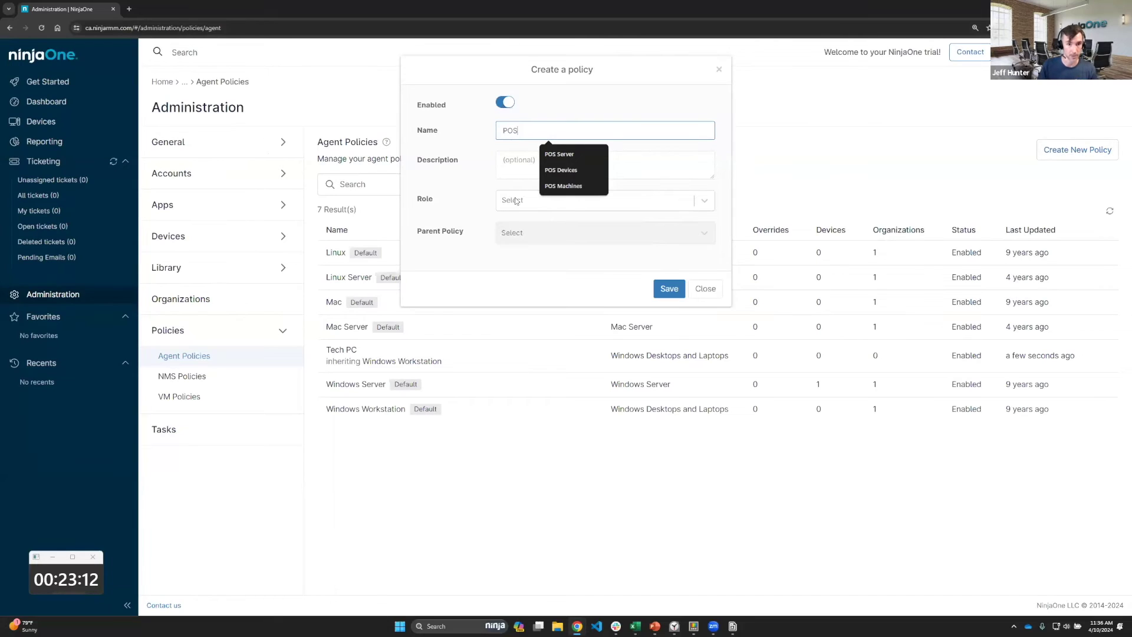
pyautogui.click(522, 200)
pyautogui.click(566, 225)
pyautogui.click(522, 232)
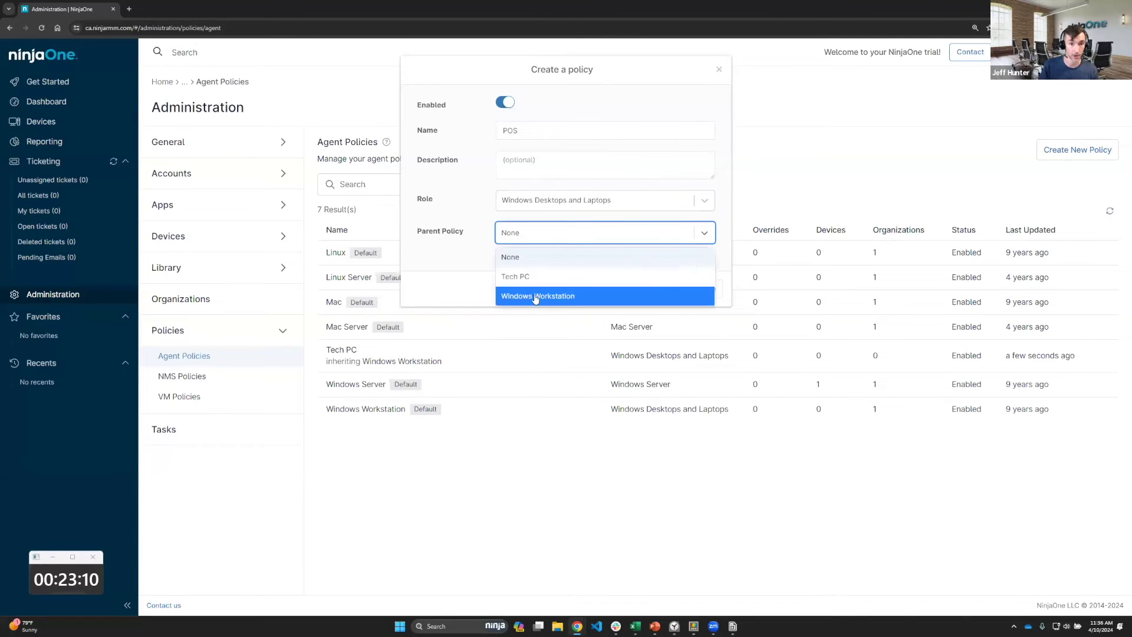
pyautogui.click(533, 296)
pyautogui.click(675, 289)
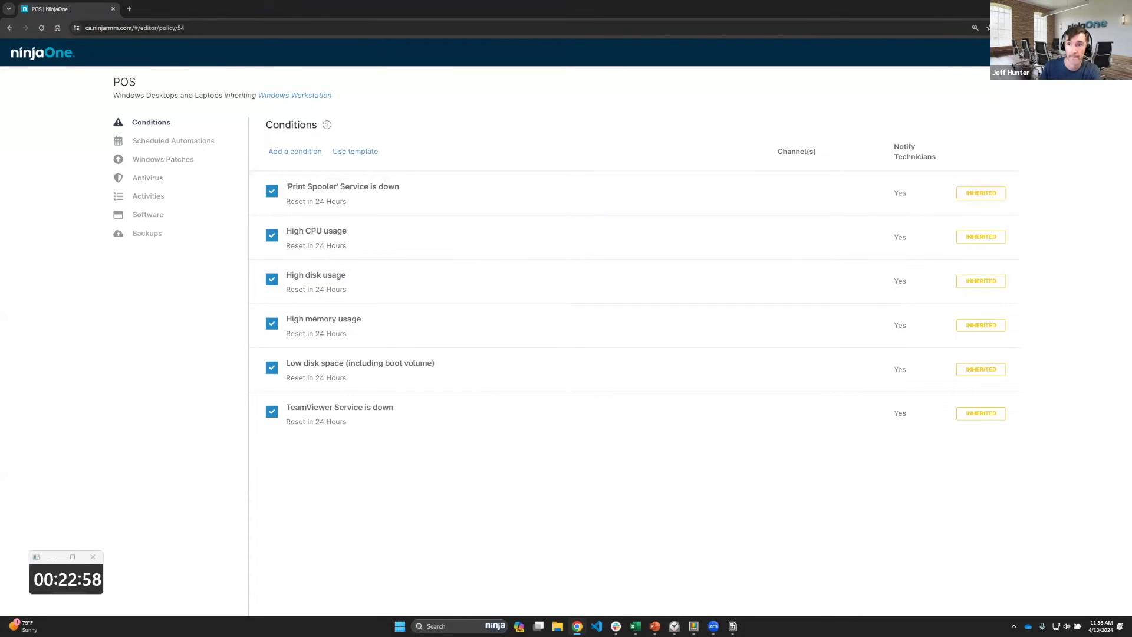
pyautogui.click(1104, 53)
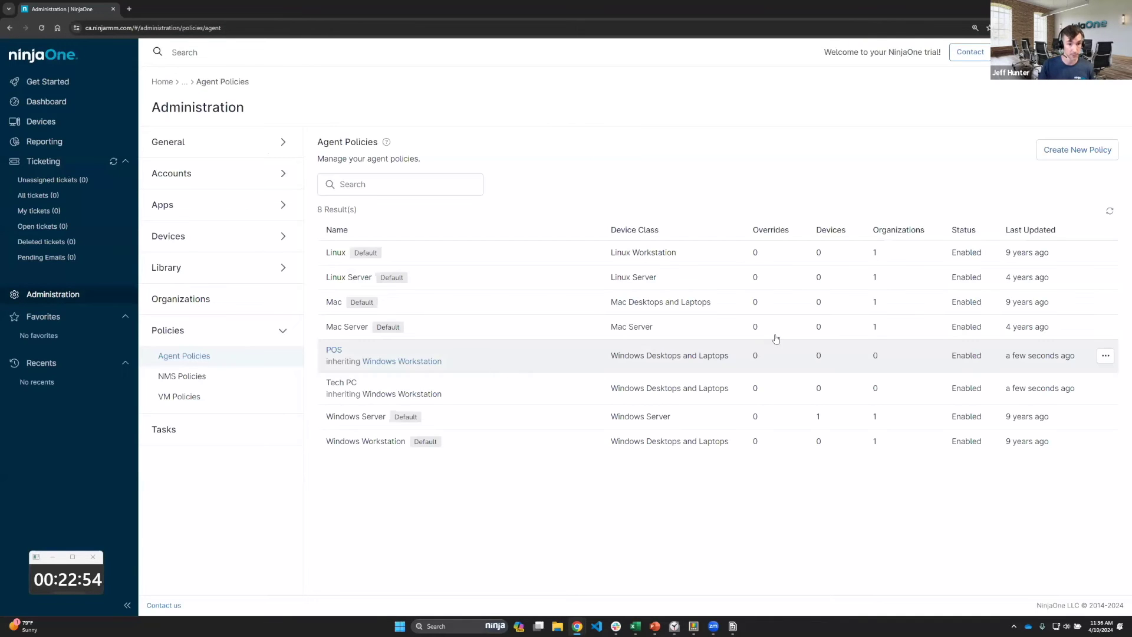
# Step: Create a 'TMS Server' policy with role Windows Server and parent Windows Server, correcting the name typo
pyautogui.click(1092, 152)
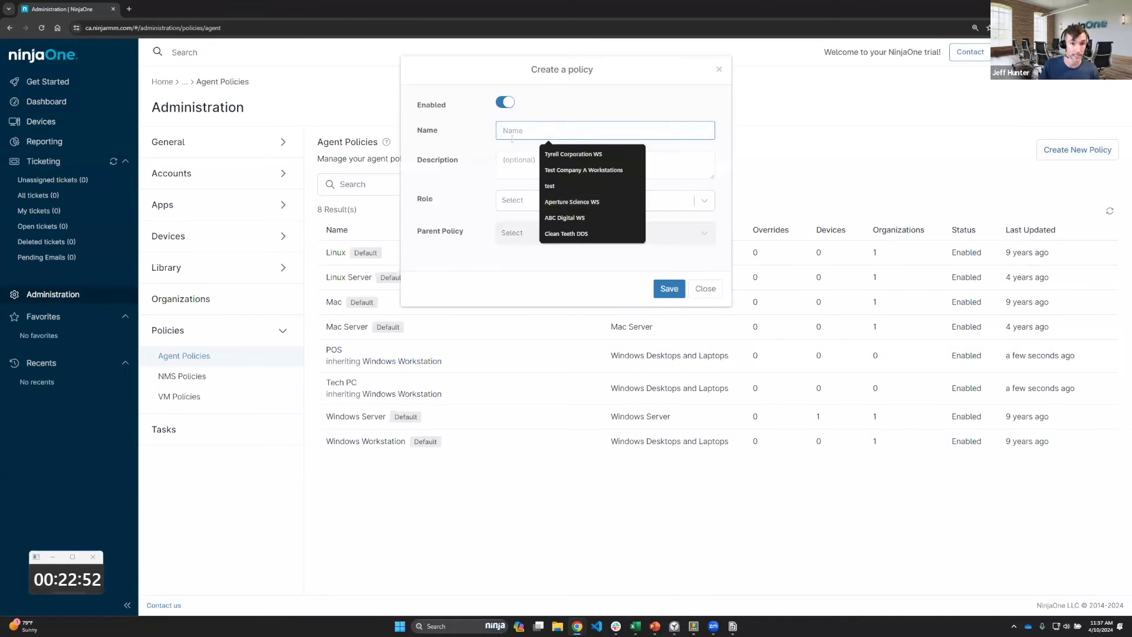
pyautogui.write('TMS SErver')
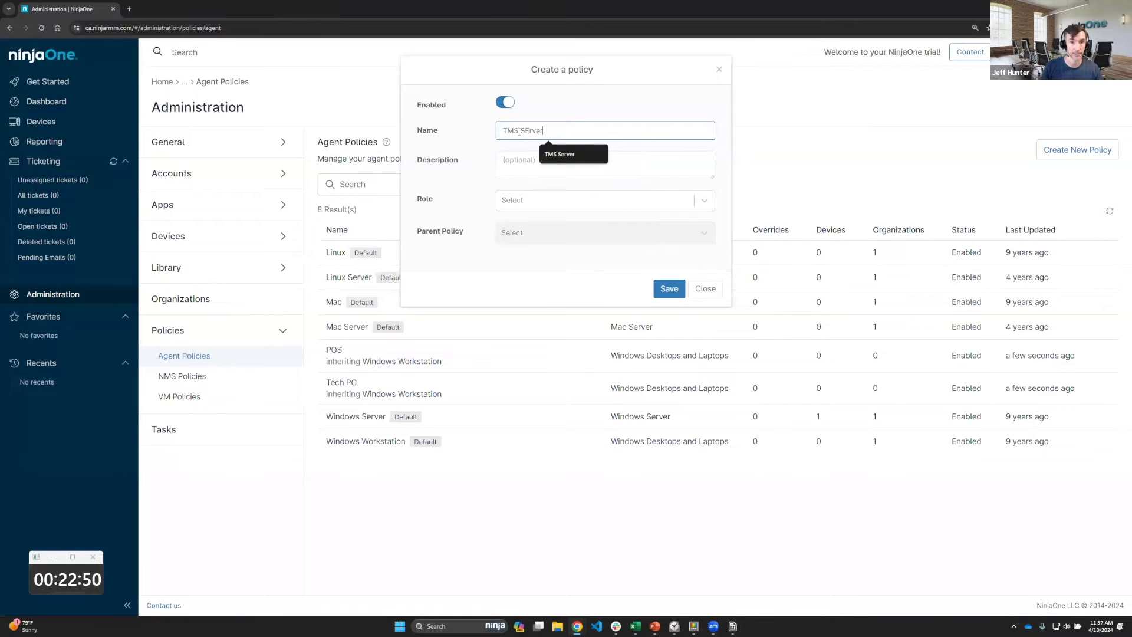
pyautogui.press('BackSpace')
pyautogui.press('BackSpace')
pyautogui.write('erver')
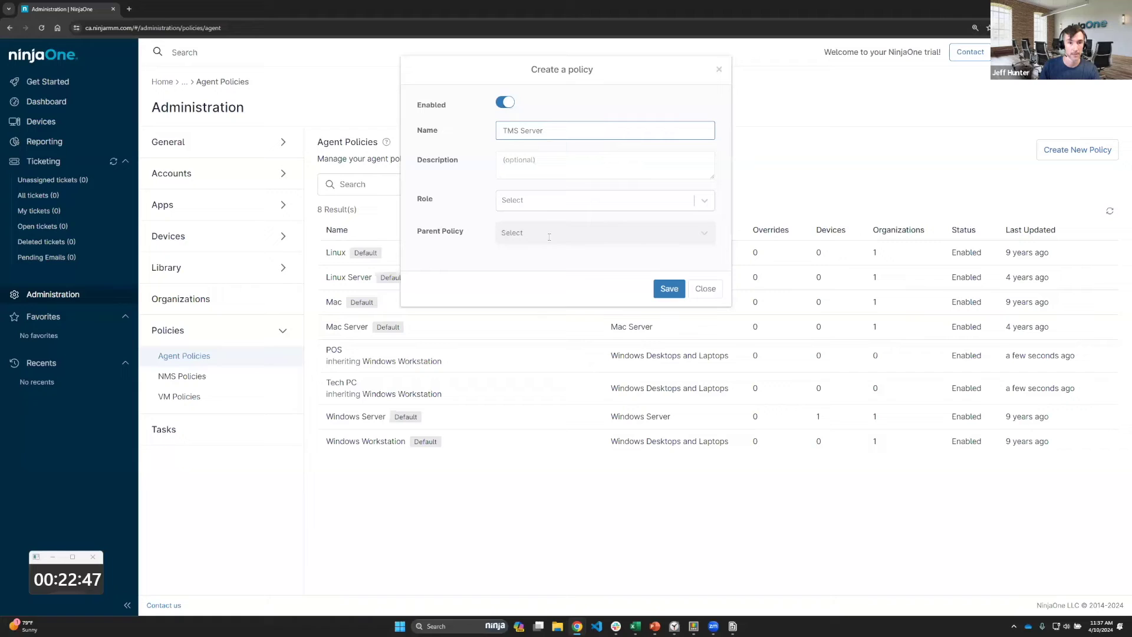
pyautogui.click(538, 201)
pyautogui.click(532, 246)
pyautogui.click(533, 234)
pyautogui.click(534, 277)
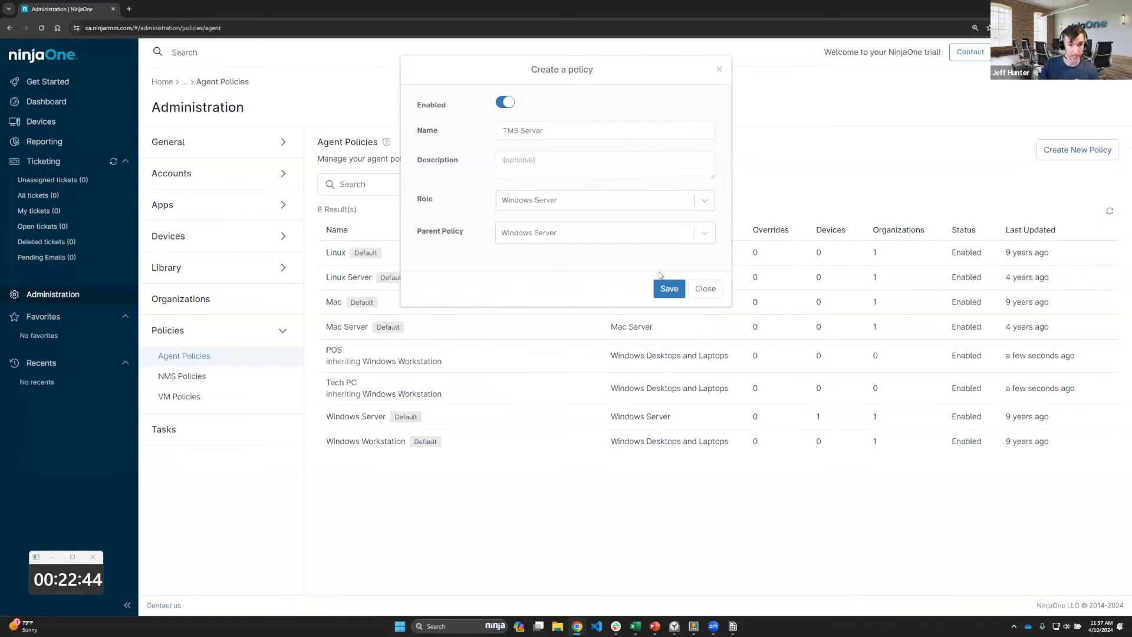
pyautogui.click(669, 289)
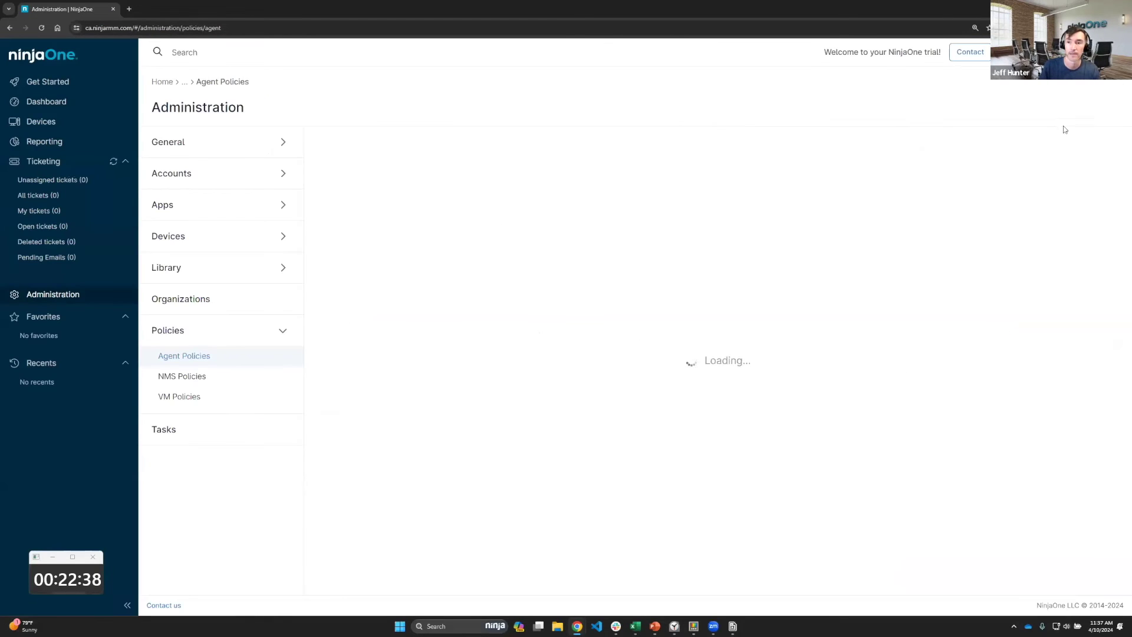
# Step: Create a 'POS Server' policy with role Windows Server and parent Windows Server
pyautogui.click(1070, 147)
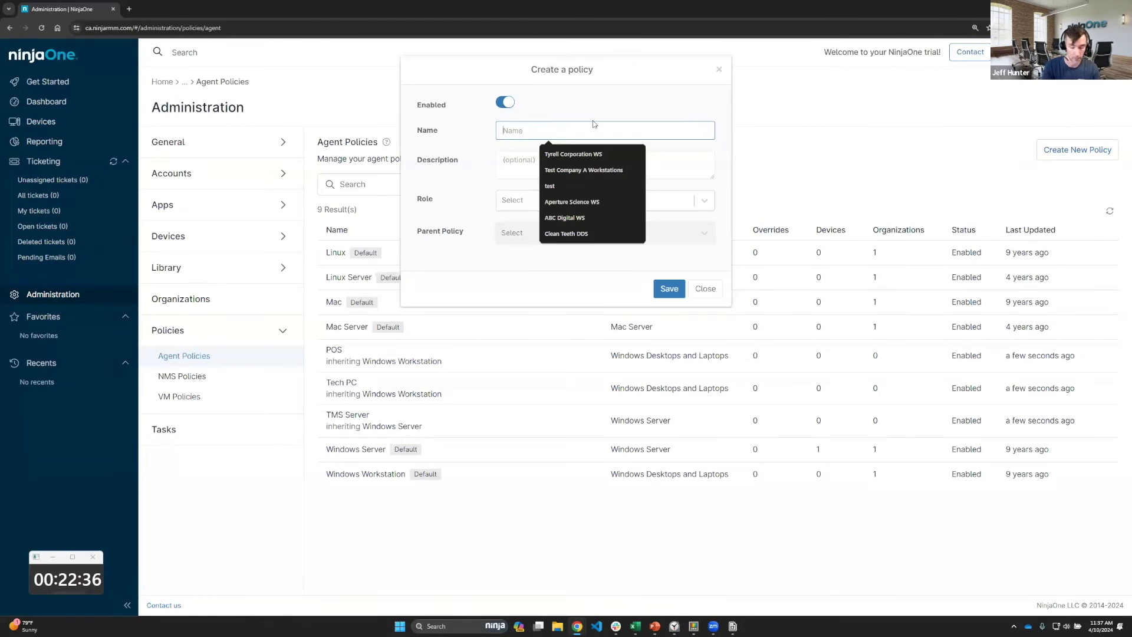
pyautogui.write('POS Server')
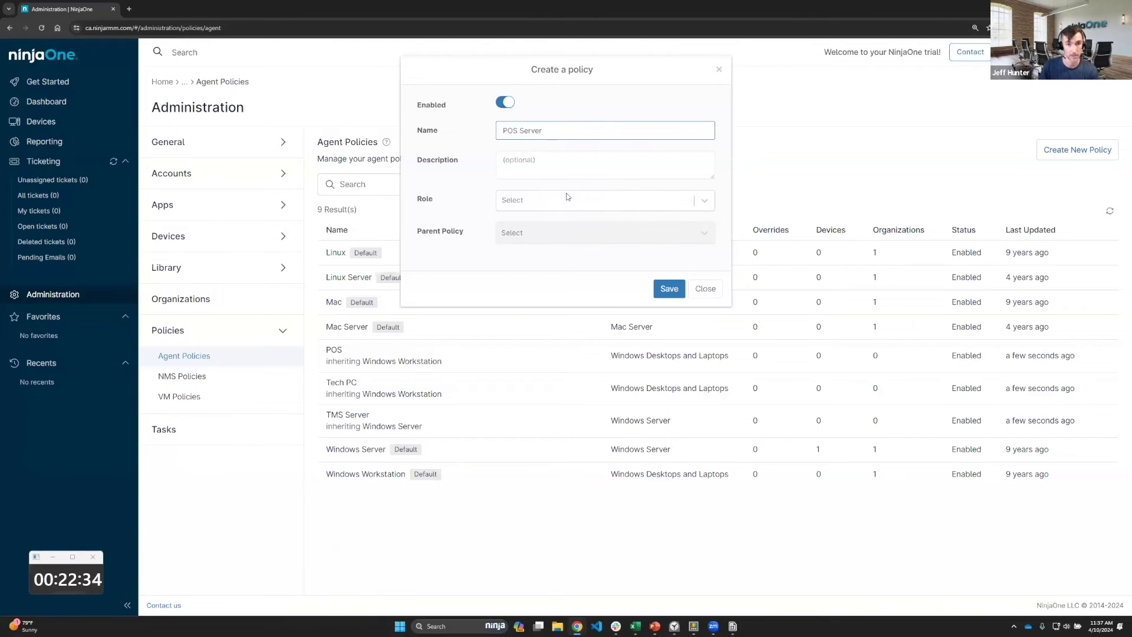
pyautogui.click(567, 200)
pyautogui.click(534, 246)
pyautogui.click(537, 232)
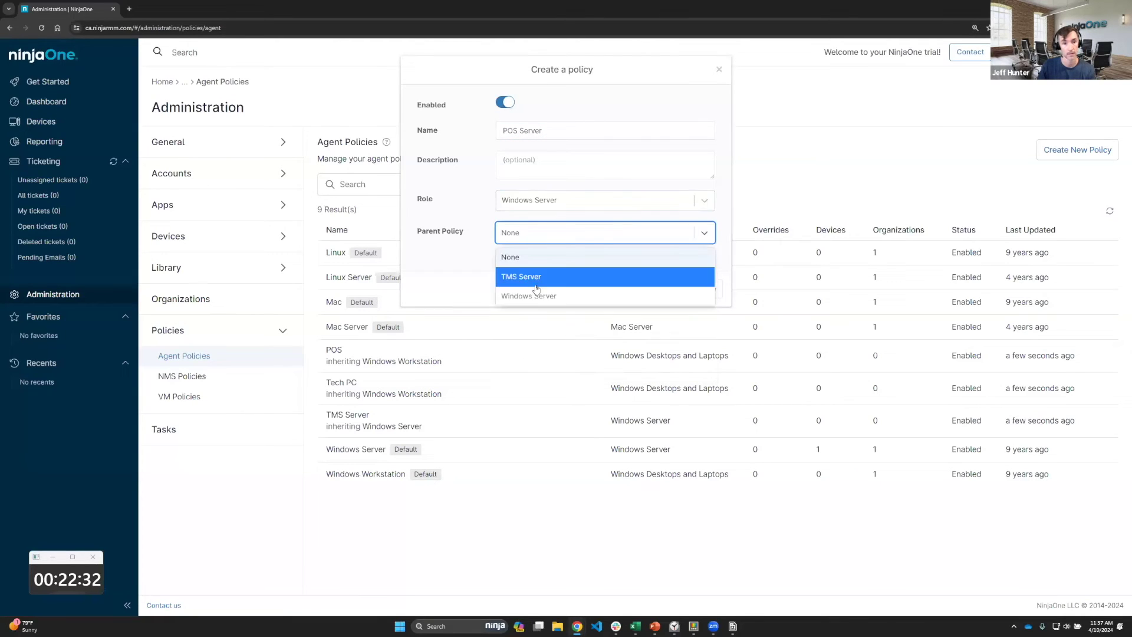
pyautogui.click(531, 295)
pyautogui.click(676, 289)
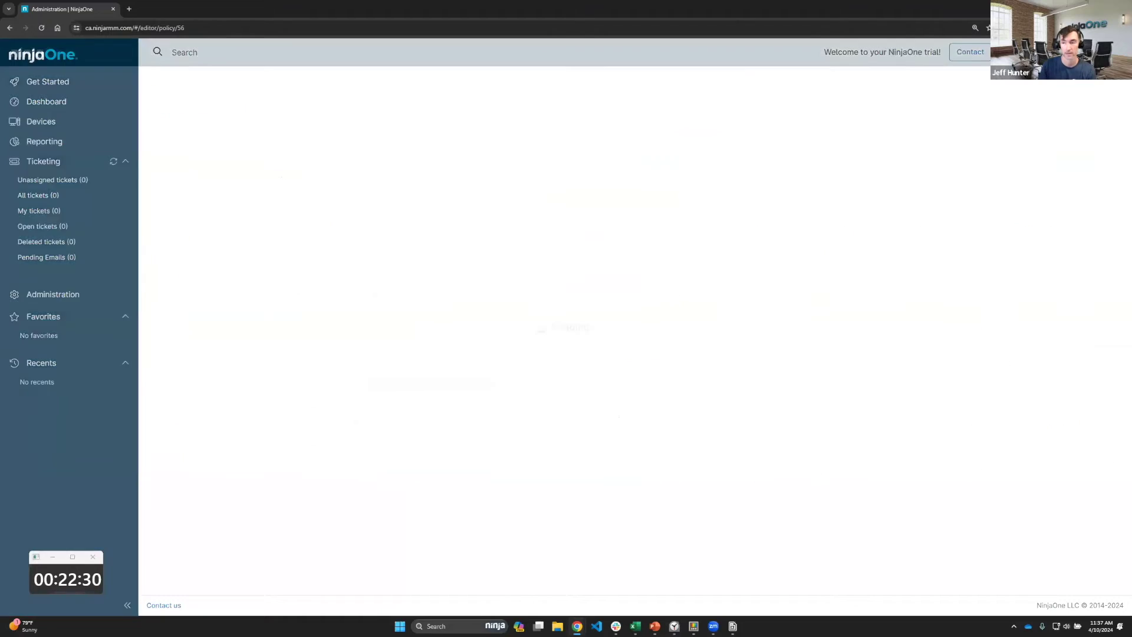
pyautogui.click(1106, 52)
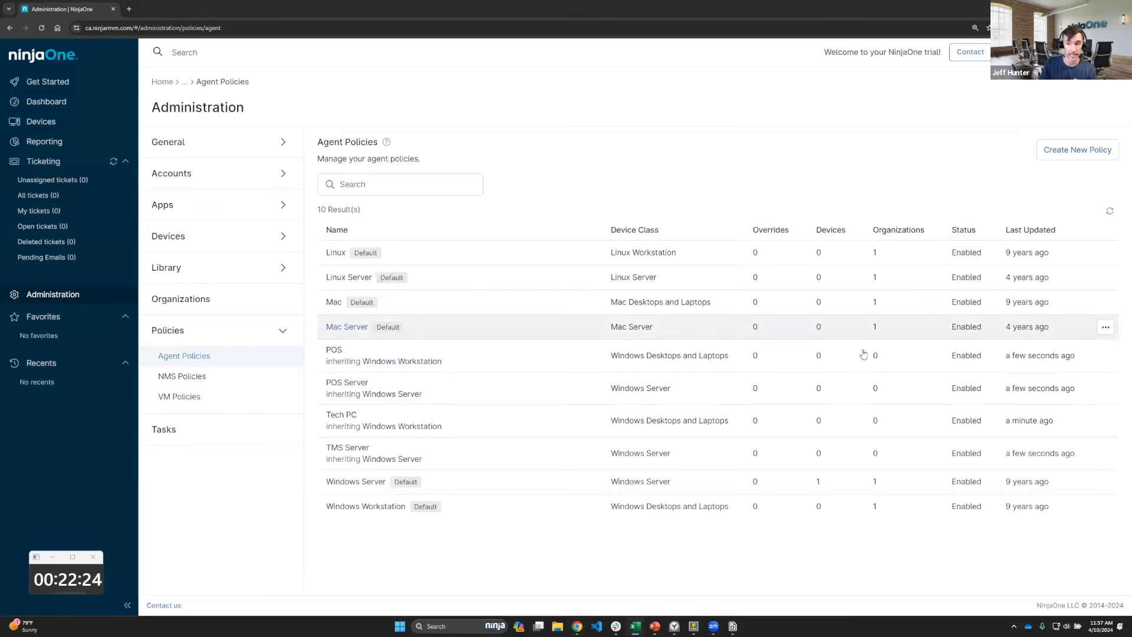
# Step: In Windows Workstation, delete the 'Print Spooler' and TeamViewer Service is down conditions
pyautogui.click(375, 507)
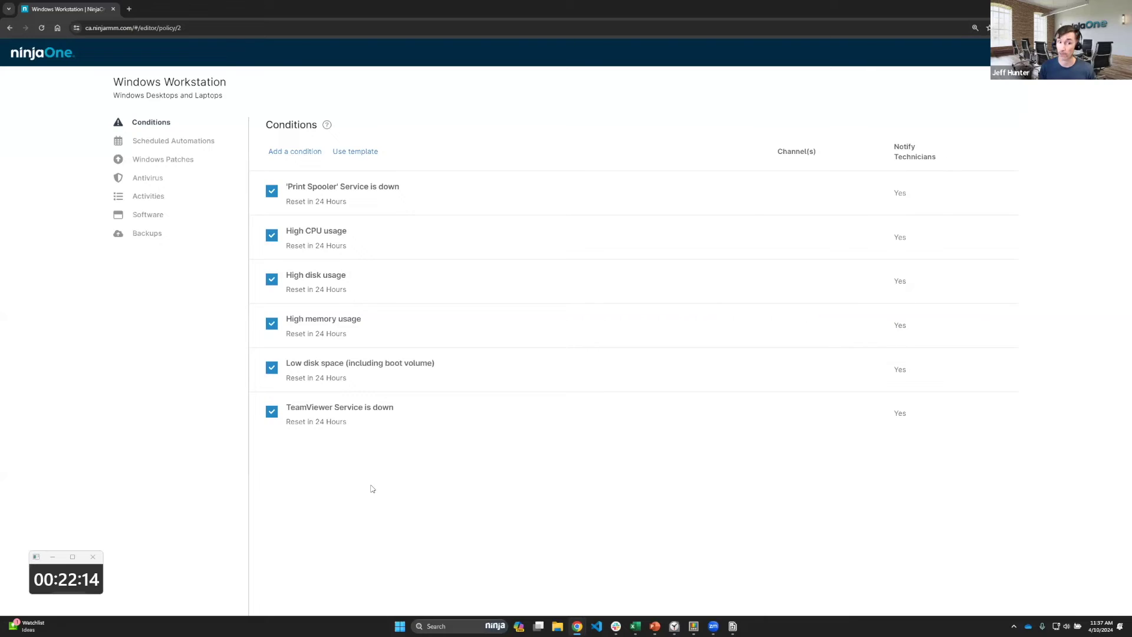
pyautogui.moveTo(954, 188)
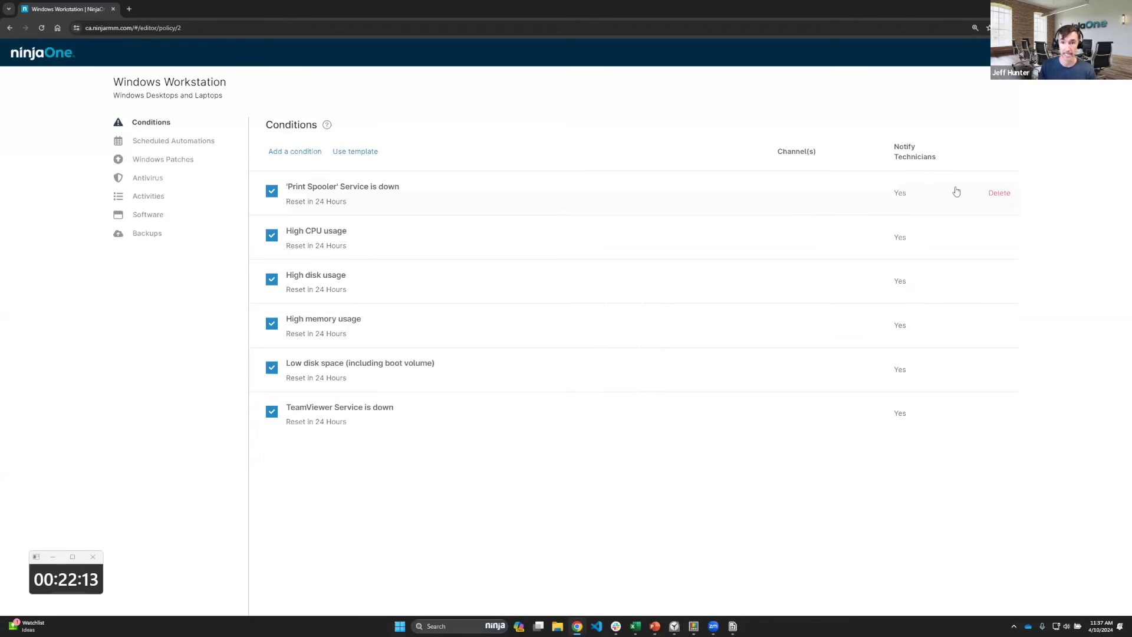
pyautogui.click(993, 195)
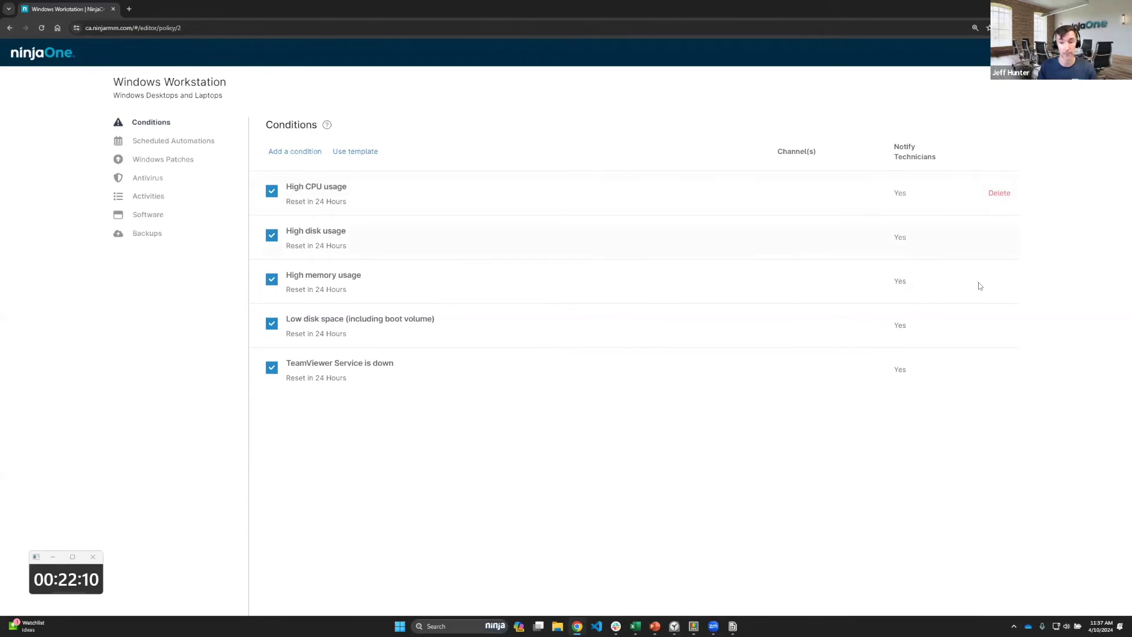
pyautogui.click(997, 371)
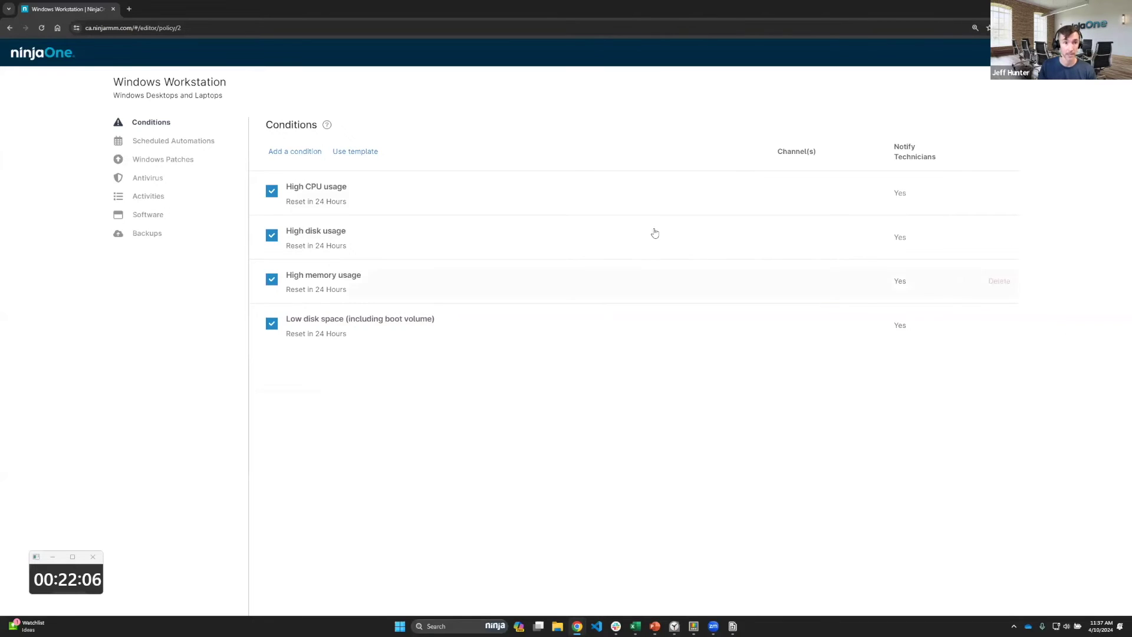
# Step: Add the Drive Errors/RAID Failures monitoring template found by searching 'drive'
pyautogui.click(364, 155)
pyautogui.click(593, 222)
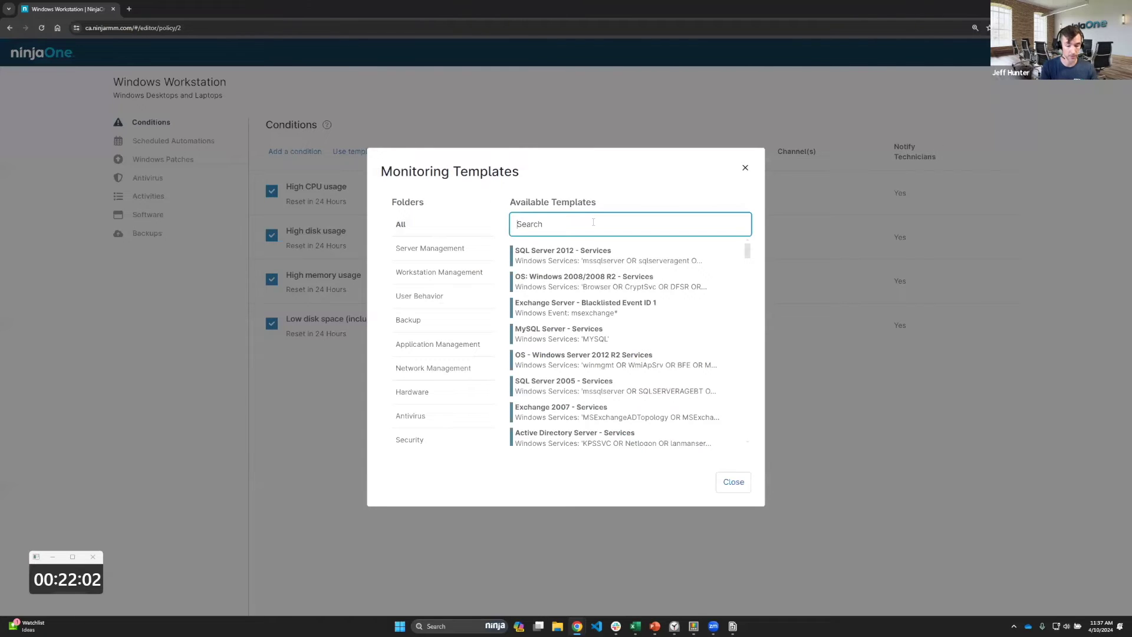
pyautogui.write('drive')
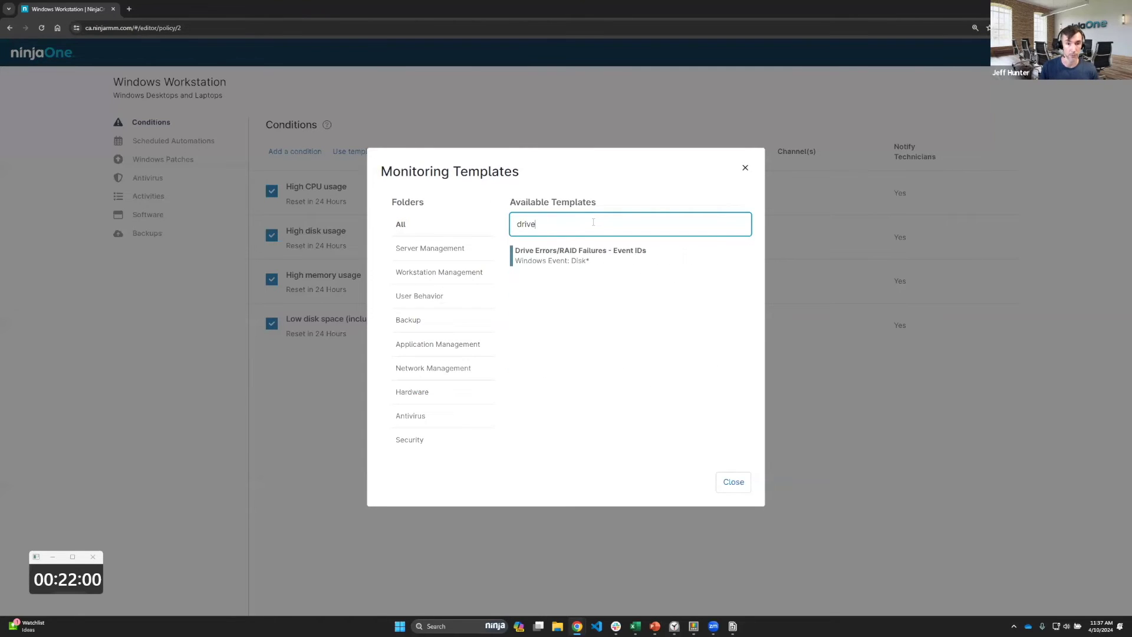
pyautogui.click(588, 260)
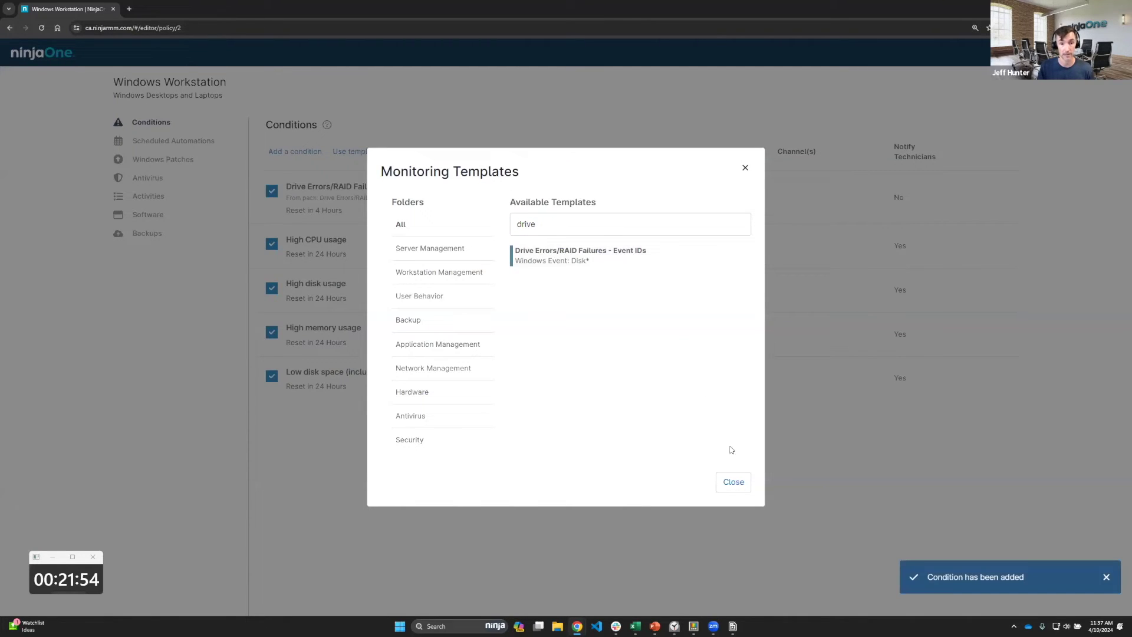
pyautogui.click(734, 483)
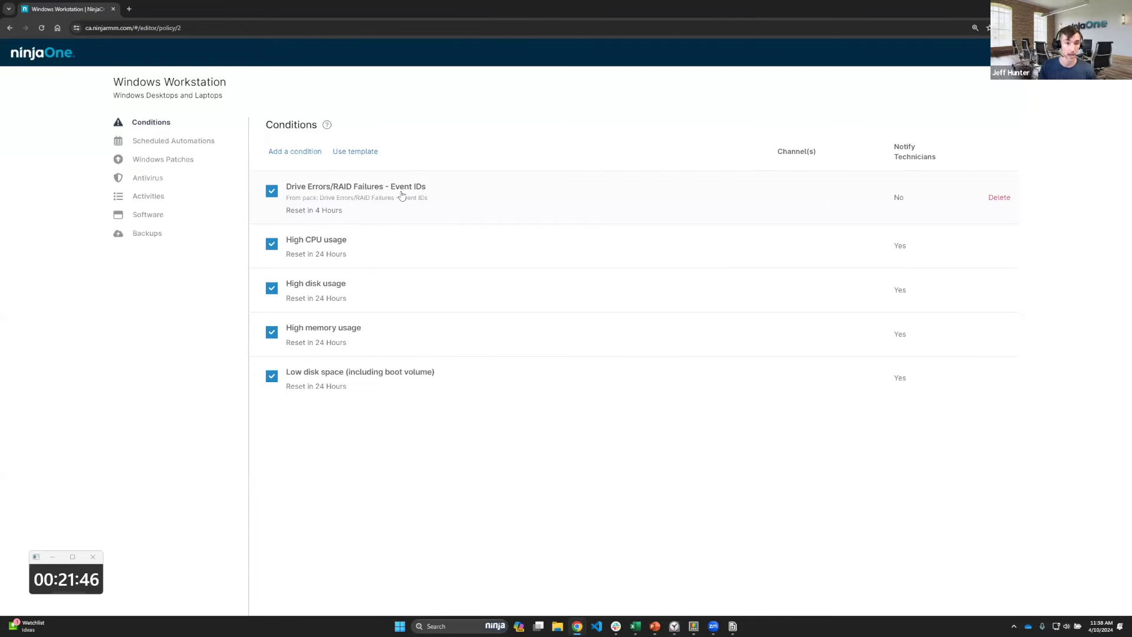
# Step: Add the Security templates User Account Created or Enabled, Disabled or Deleted, and Locked Out
pyautogui.click(338, 152)
pyautogui.click(438, 227)
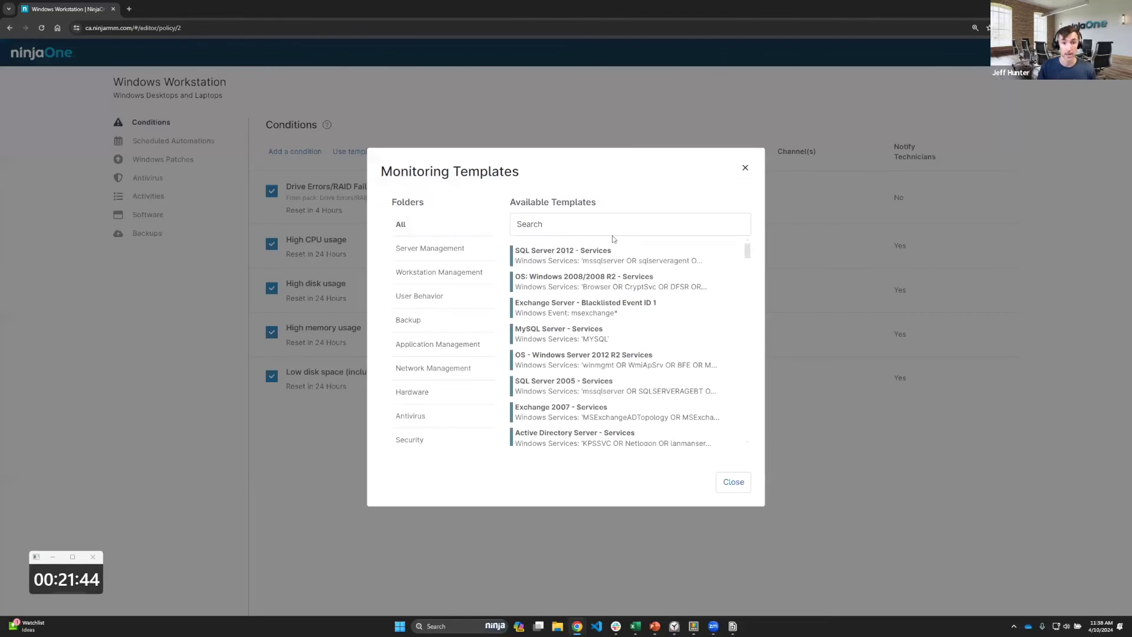
pyautogui.click(622, 227)
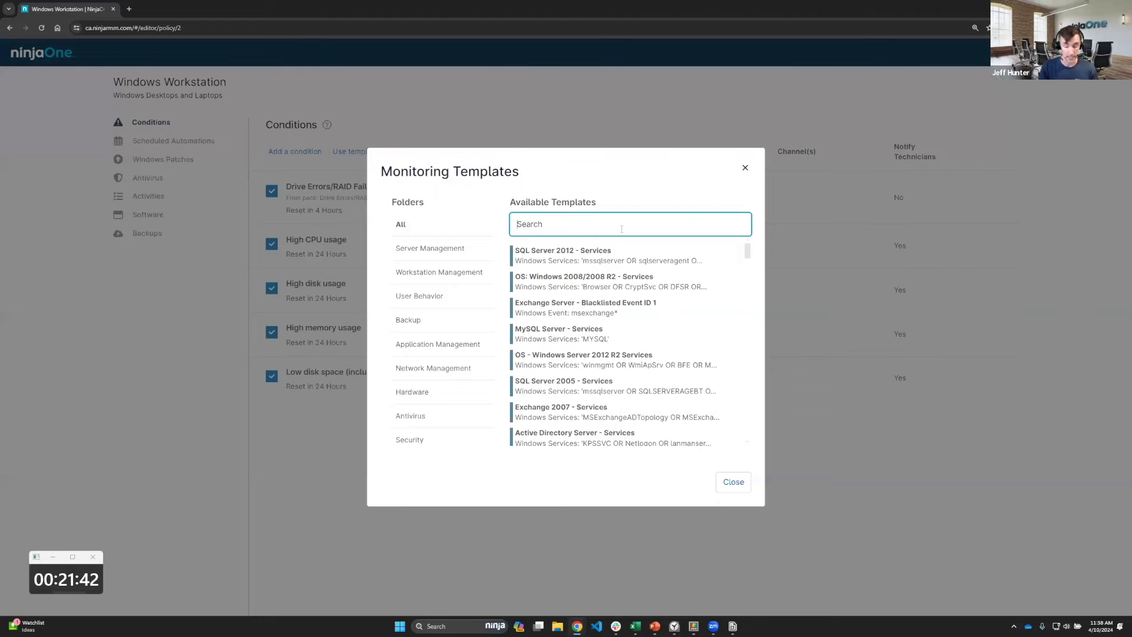
pyautogui.write('create')
pyautogui.press('BackSpace')
pyautogui.press('BackSpace')
pyautogui.press('BackSpace')
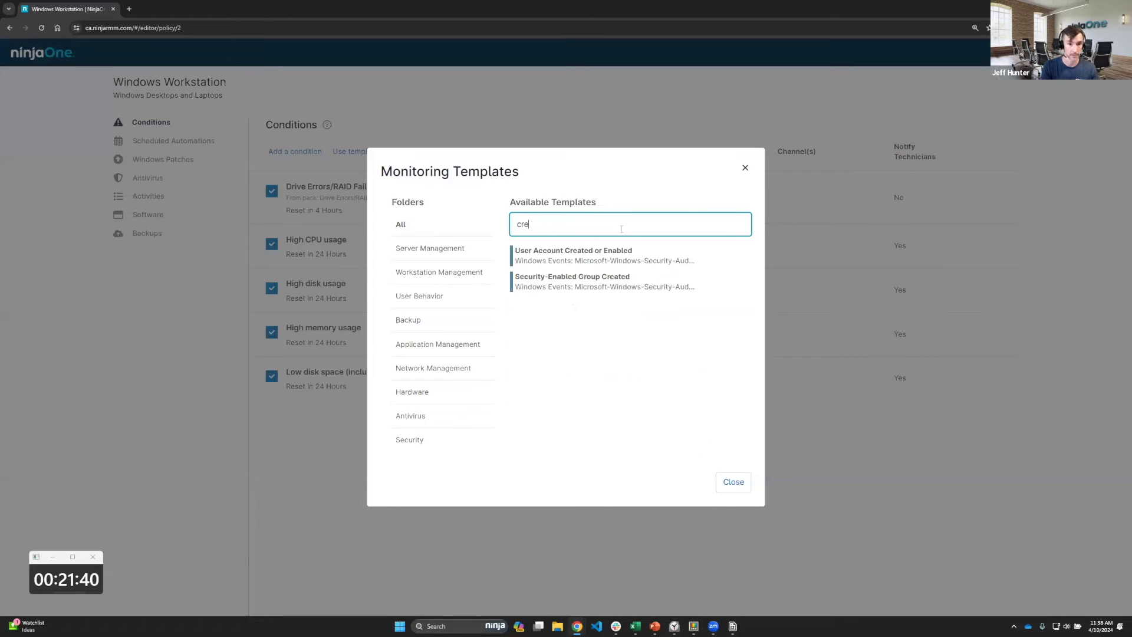
pyautogui.press('BackSpace')
pyautogui.press('BackSpace')
pyautogui.press('BackSpace')
pyautogui.click(427, 449)
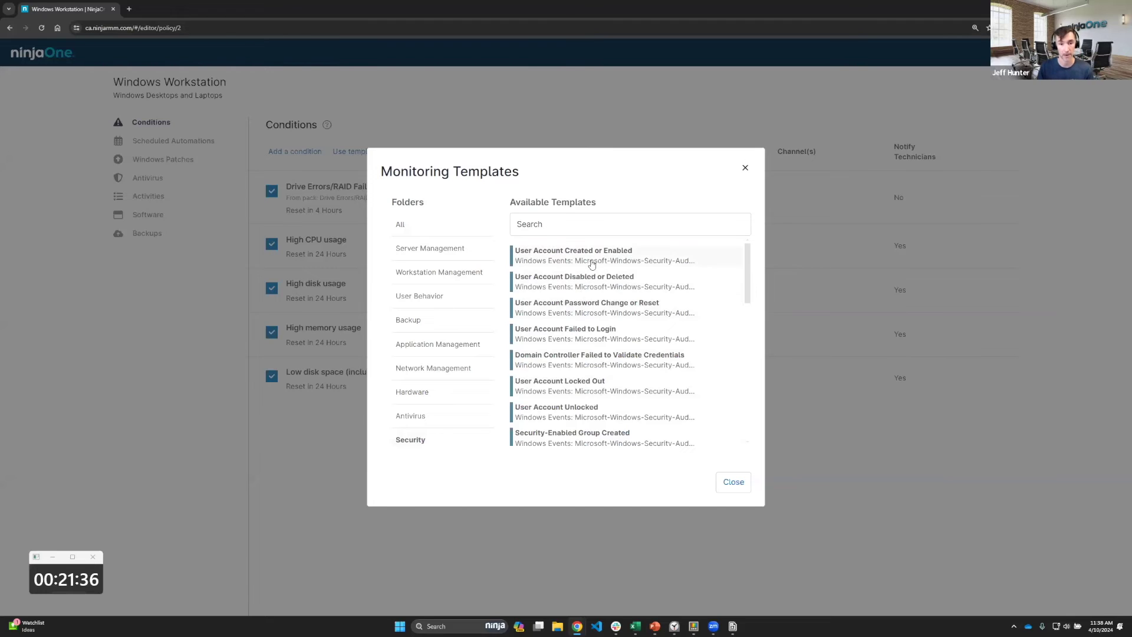
pyautogui.click(592, 264)
pyautogui.click(592, 284)
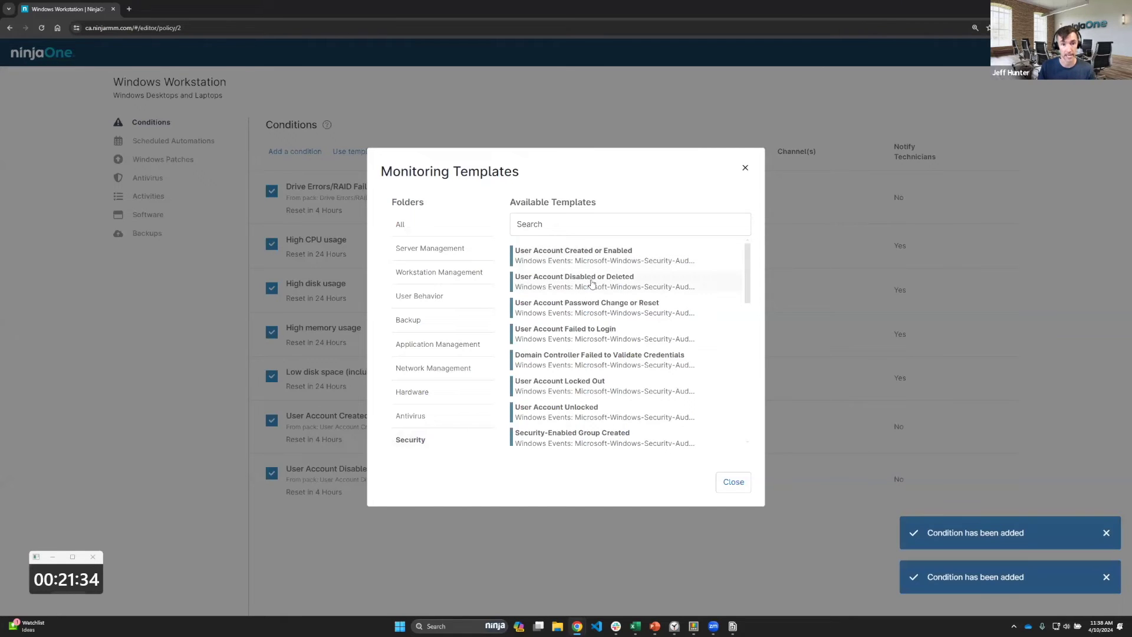
pyautogui.click(568, 394)
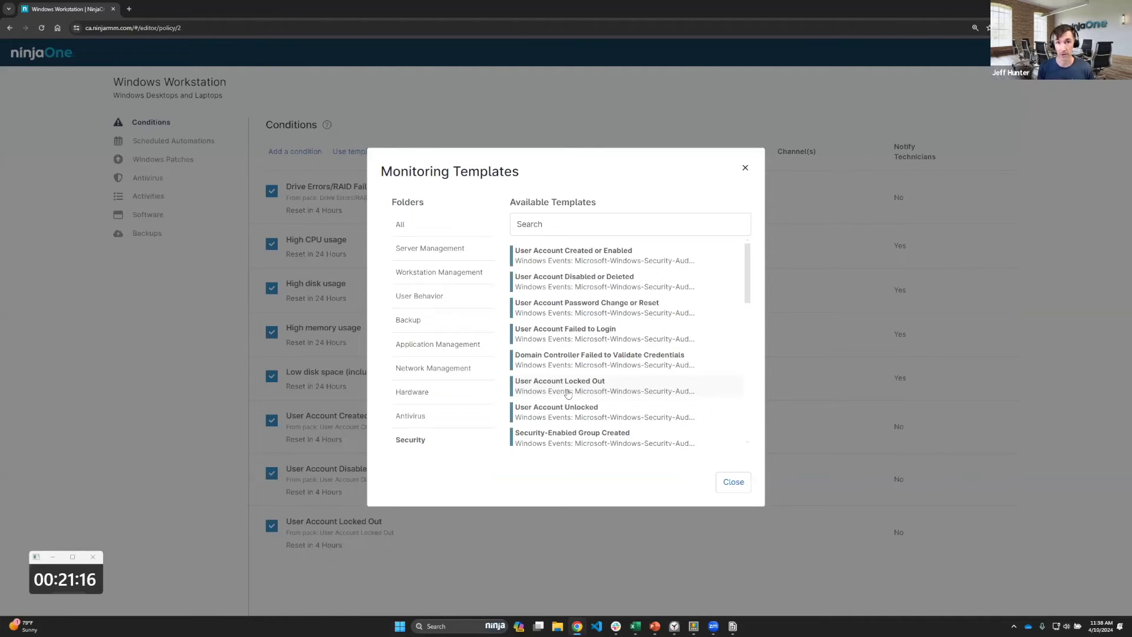
pyautogui.click(735, 484)
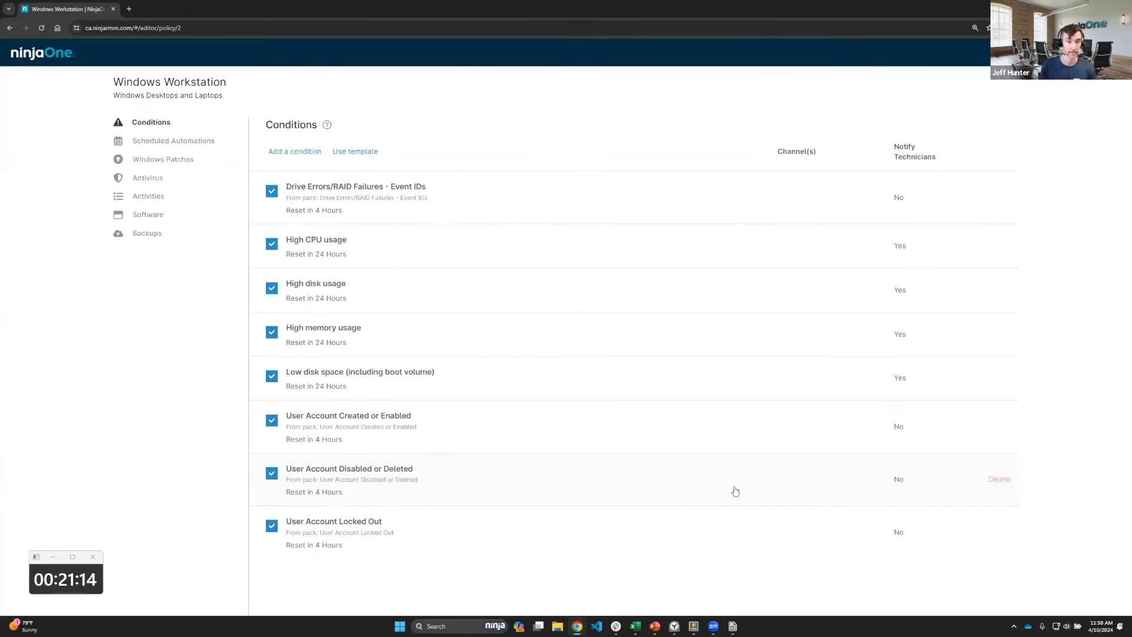
# Step: Set up an Antivirus Health condition alerting on missing, disabled or outdated AV, ignoring Defender
pyautogui.click(279, 153)
pyautogui.click(451, 105)
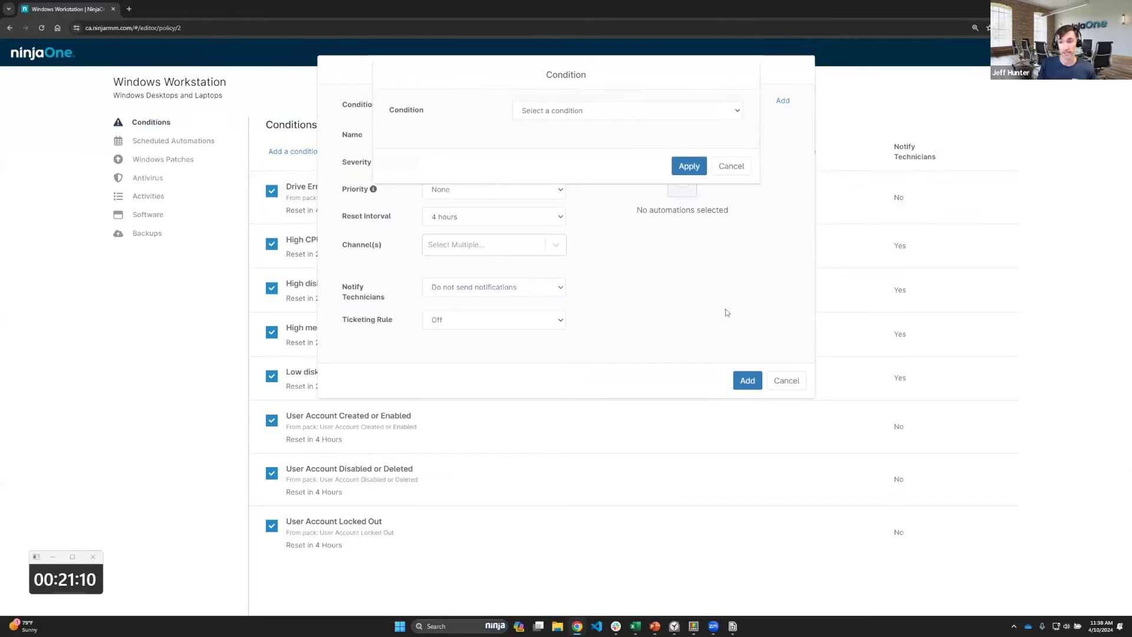
pyautogui.click(551, 116)
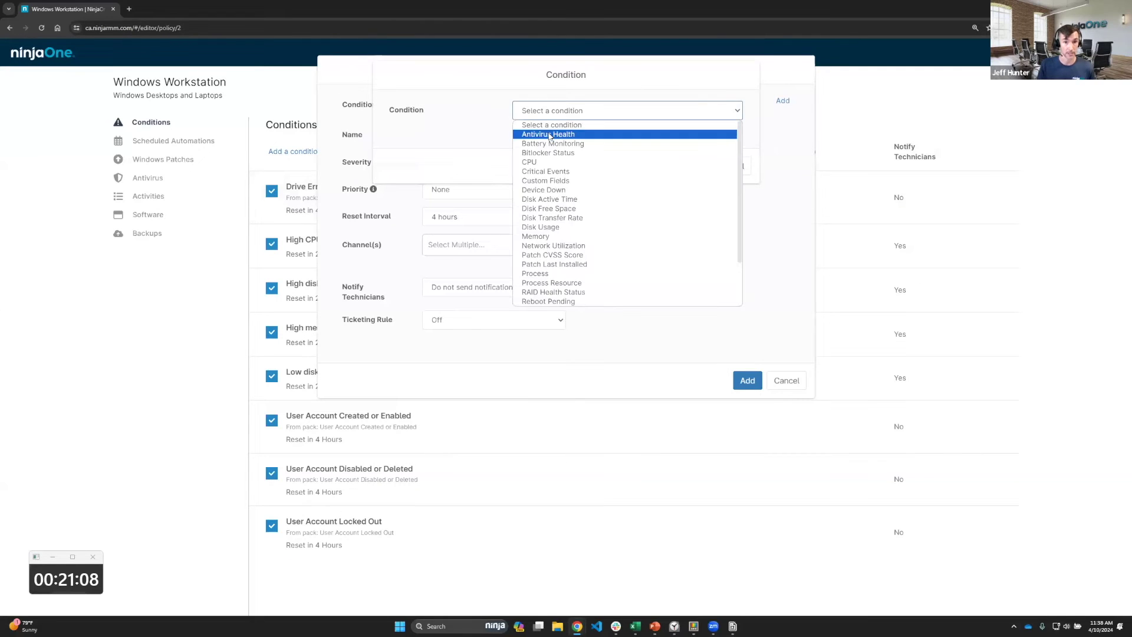
pyautogui.click(549, 132)
pyautogui.click(517, 209)
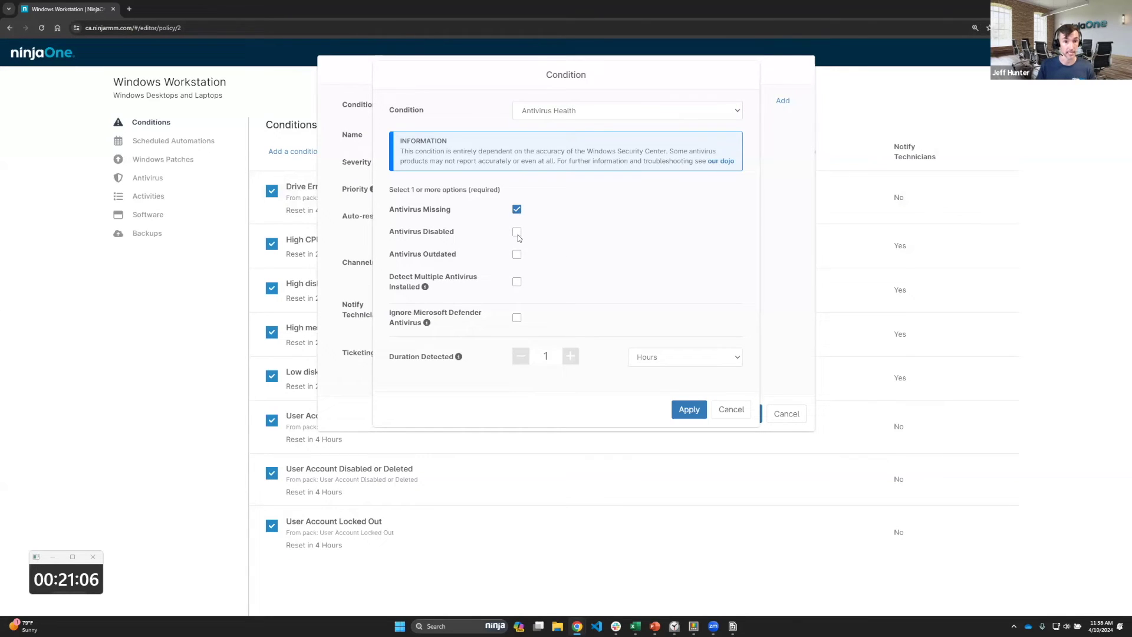
pyautogui.click(517, 232)
pyautogui.click(518, 254)
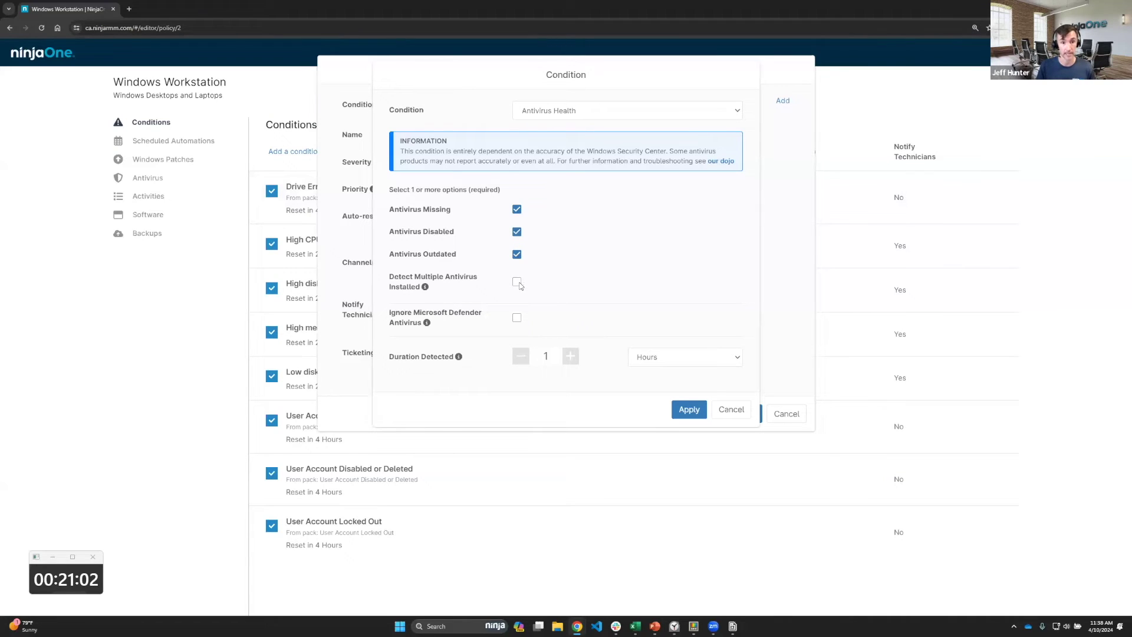
pyautogui.click(516, 318)
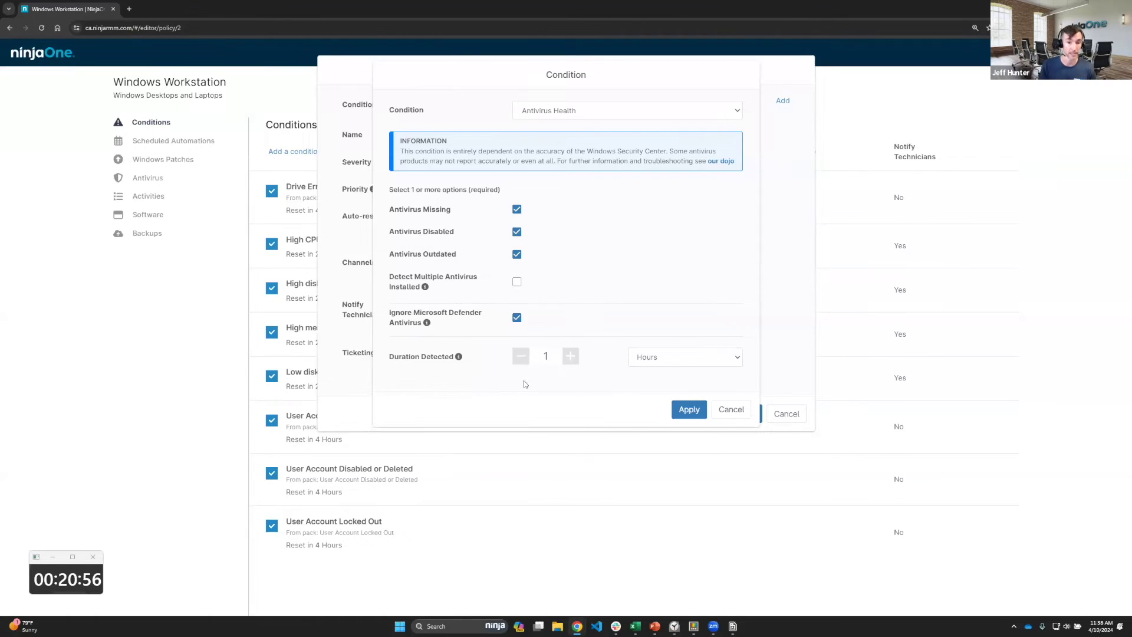
pyautogui.click(688, 410)
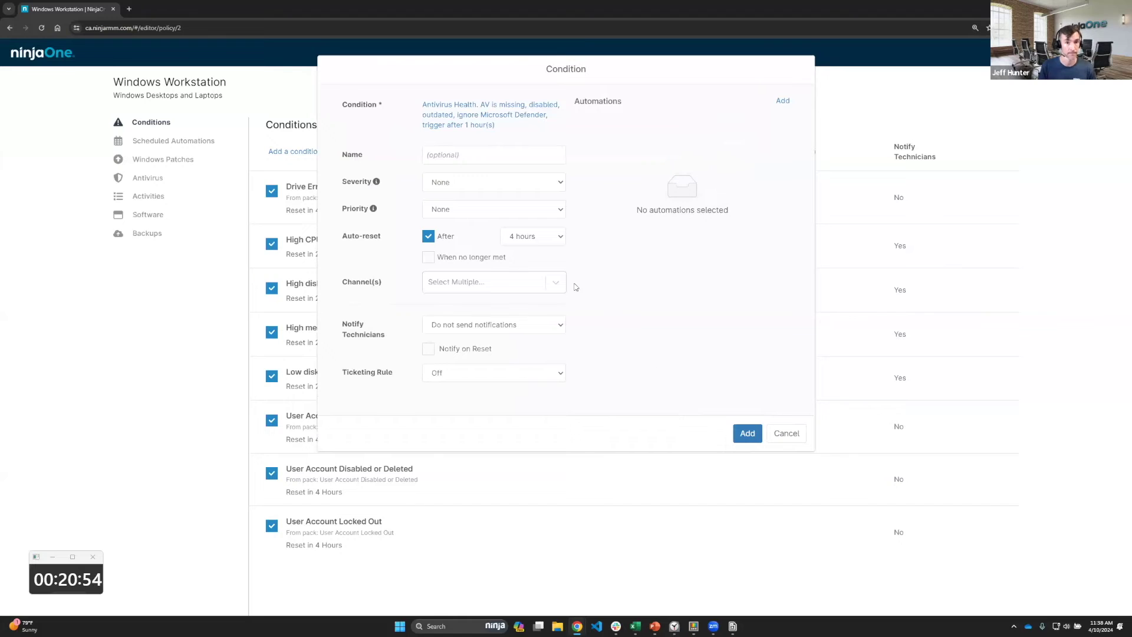
# Step: Make it reset when no longer met, create tickets with the Default rule, and add it
pyautogui.click(429, 237)
pyautogui.click(431, 258)
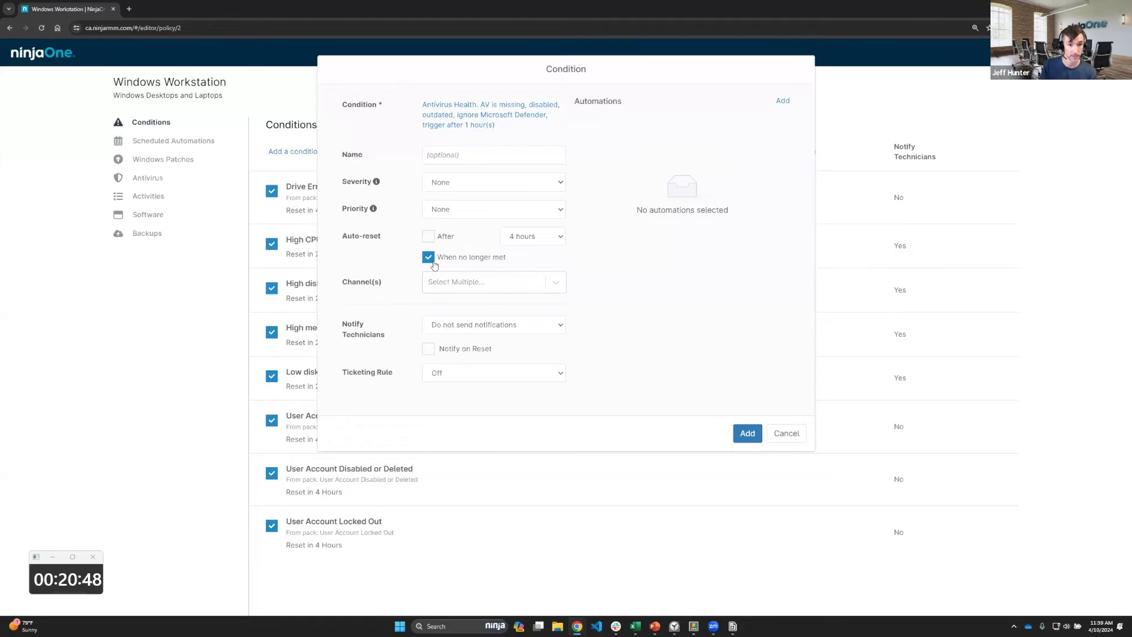
pyautogui.click(458, 373)
pyautogui.click(458, 397)
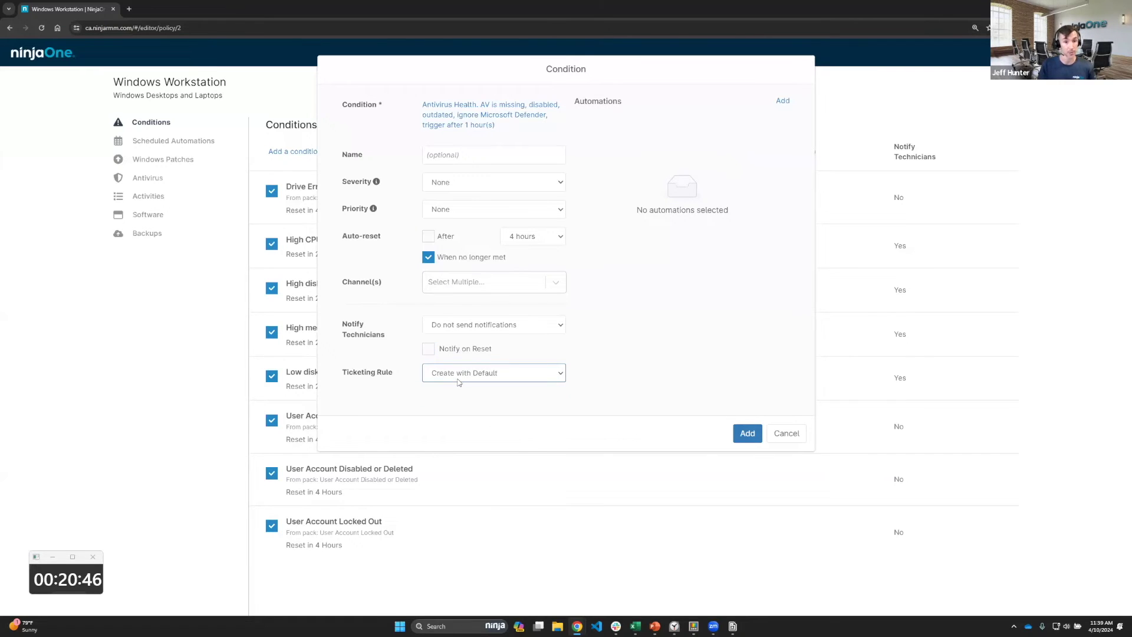
pyautogui.click(747, 434)
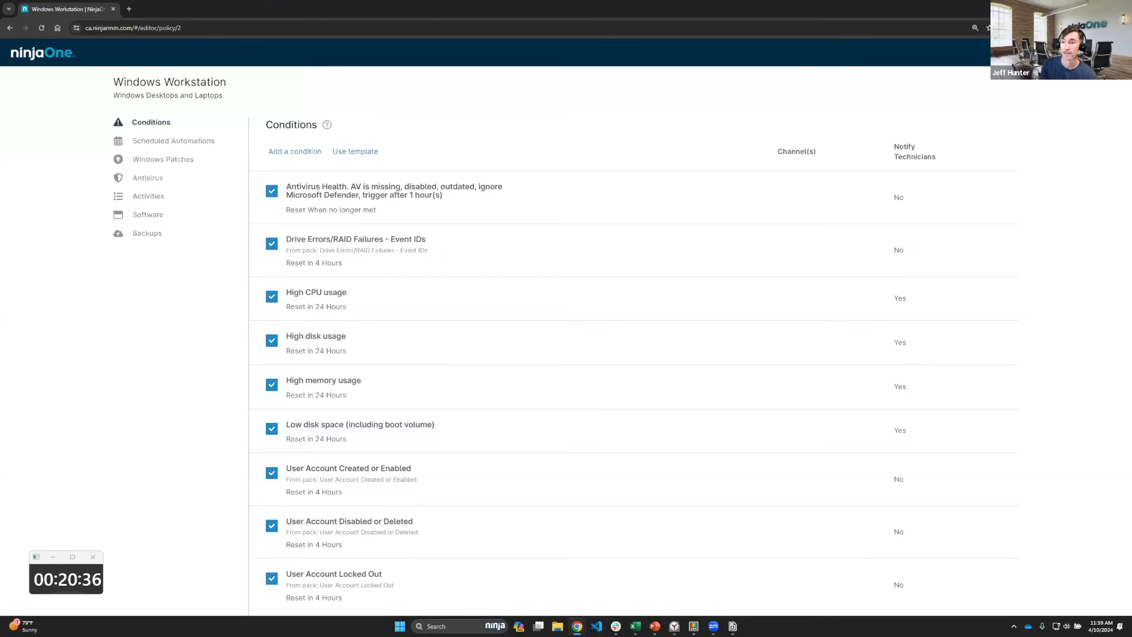
pyautogui.click(302, 152)
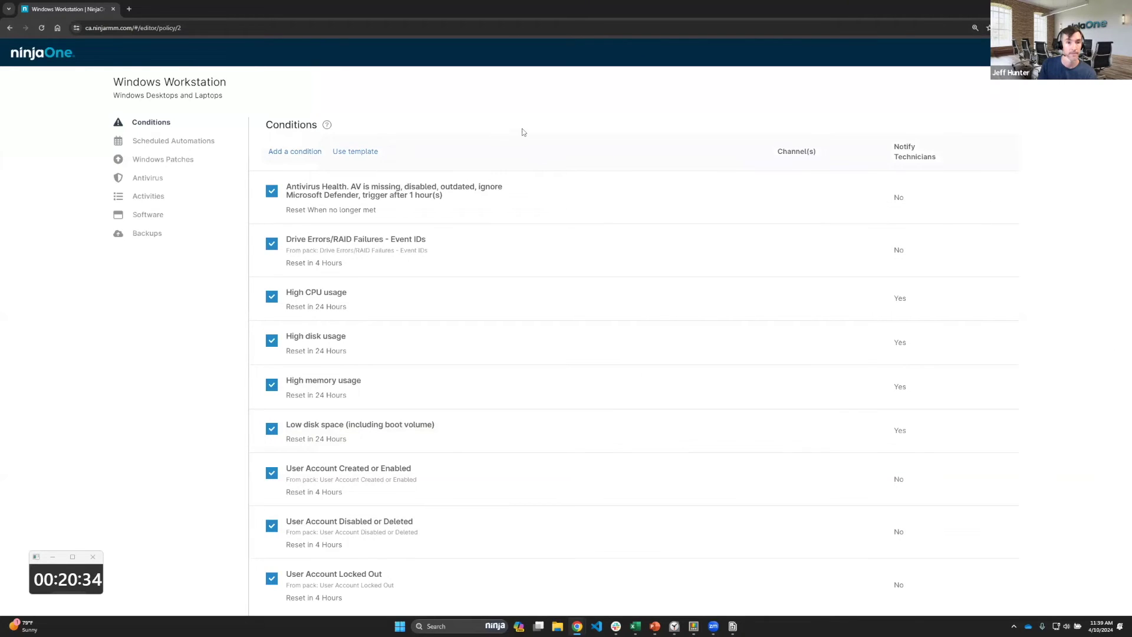
# Step: Add a Windows SMART Status Degraded condition with its default criteria
pyautogui.click(469, 105)
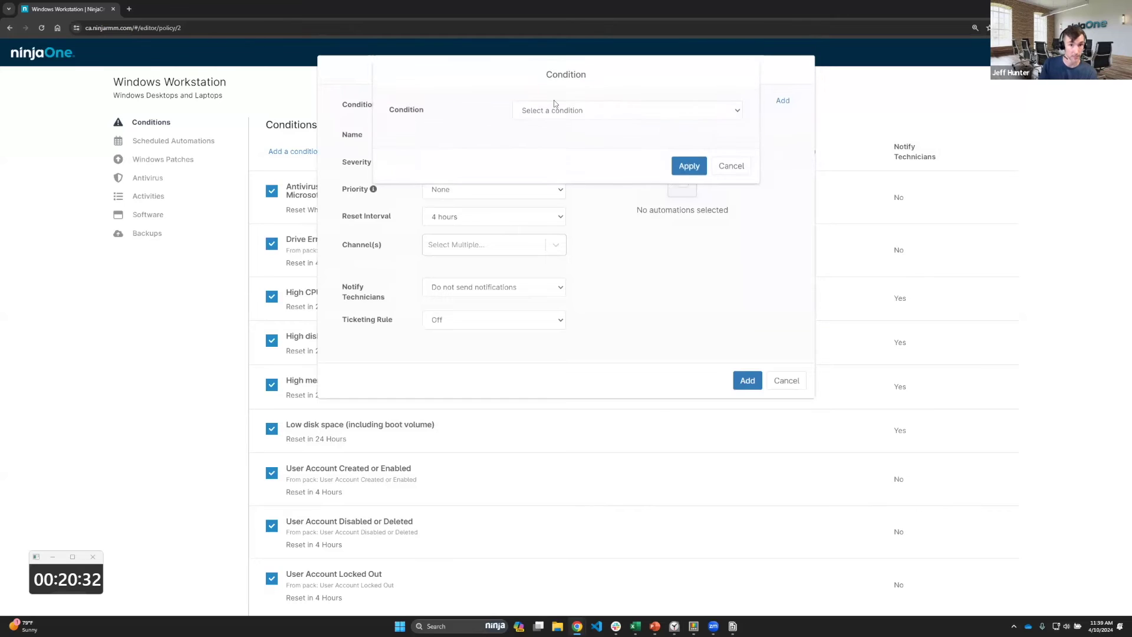
pyautogui.click(558, 110)
pyautogui.scroll(-3, 554, 233)
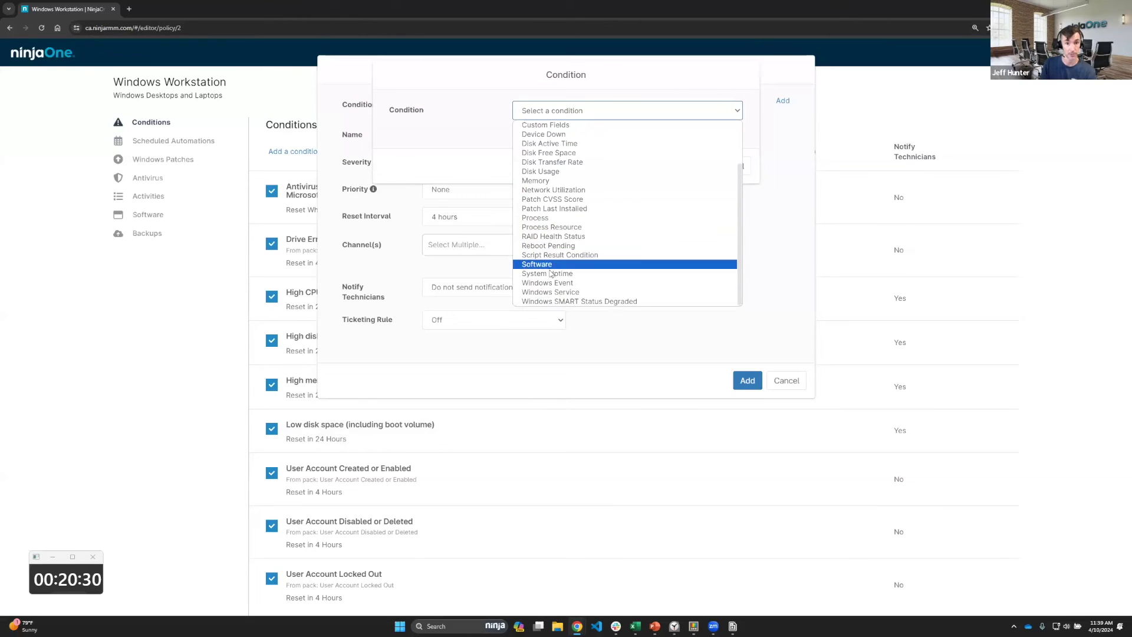
pyautogui.click(578, 302)
pyautogui.click(689, 195)
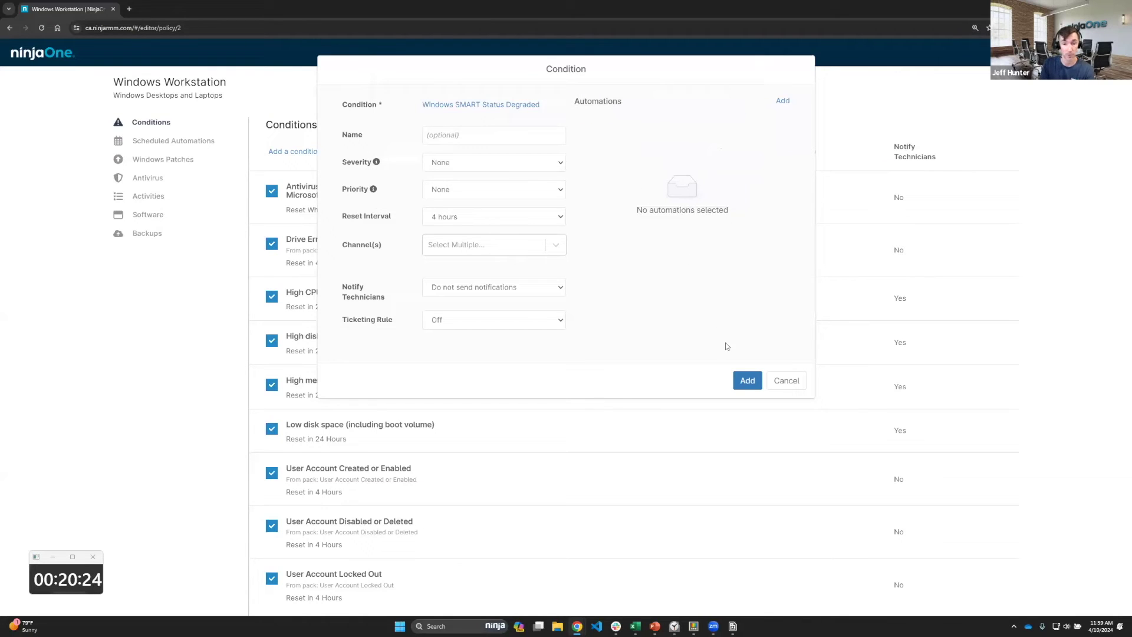
pyautogui.click(748, 380)
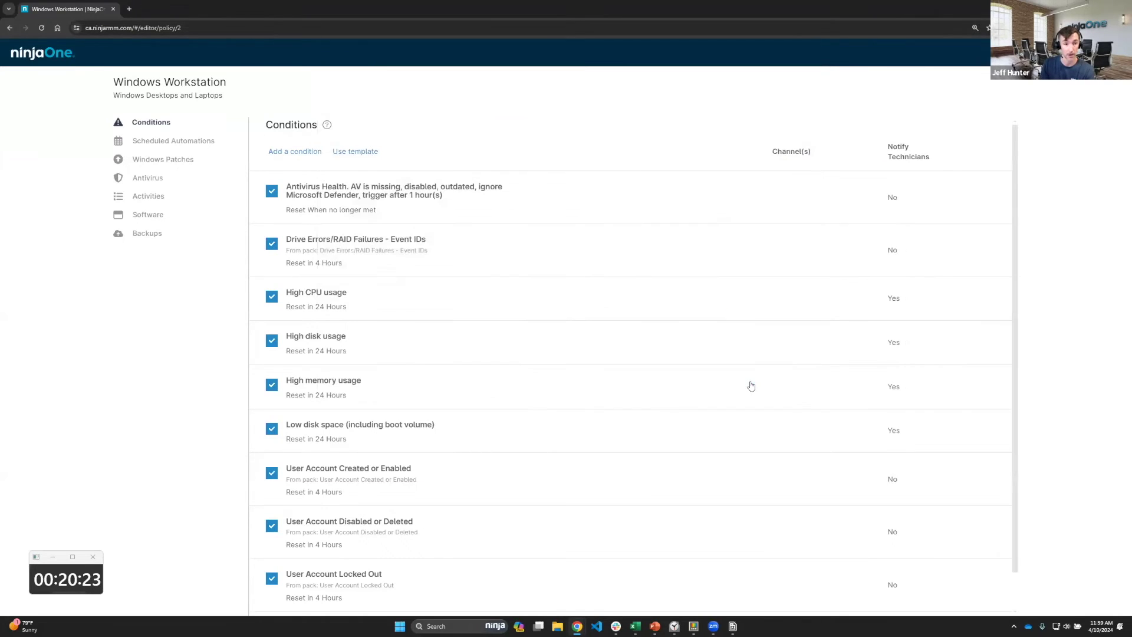
# Step: Add a Patch CVSS Score condition with a 2-day duration
pyautogui.click(307, 153)
pyautogui.click(451, 107)
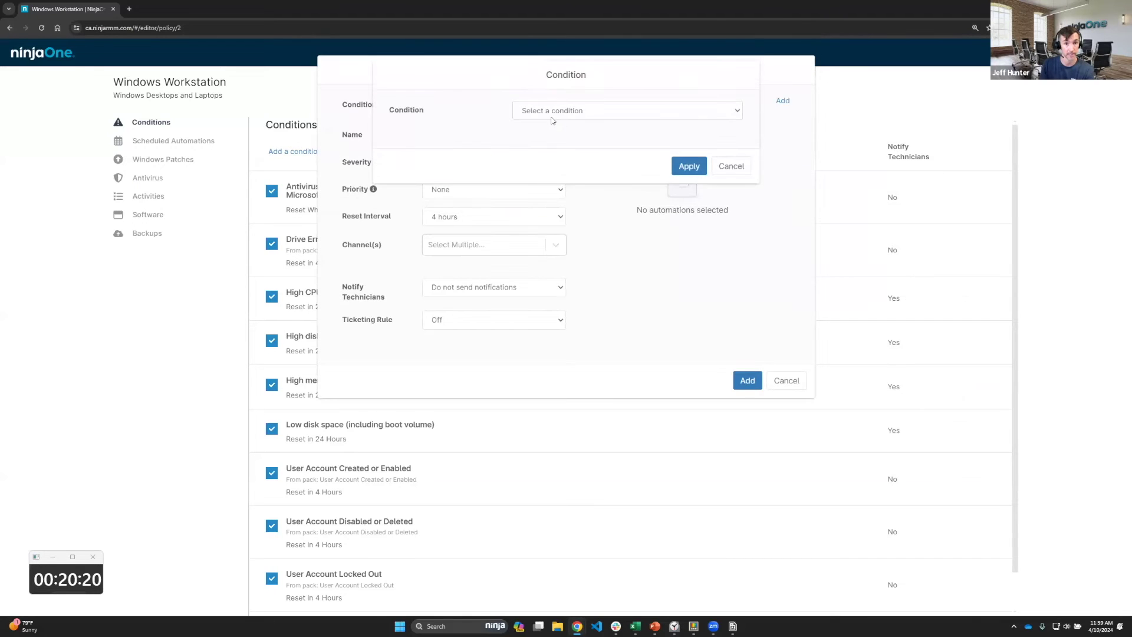
pyautogui.click(561, 111)
pyautogui.click(566, 255)
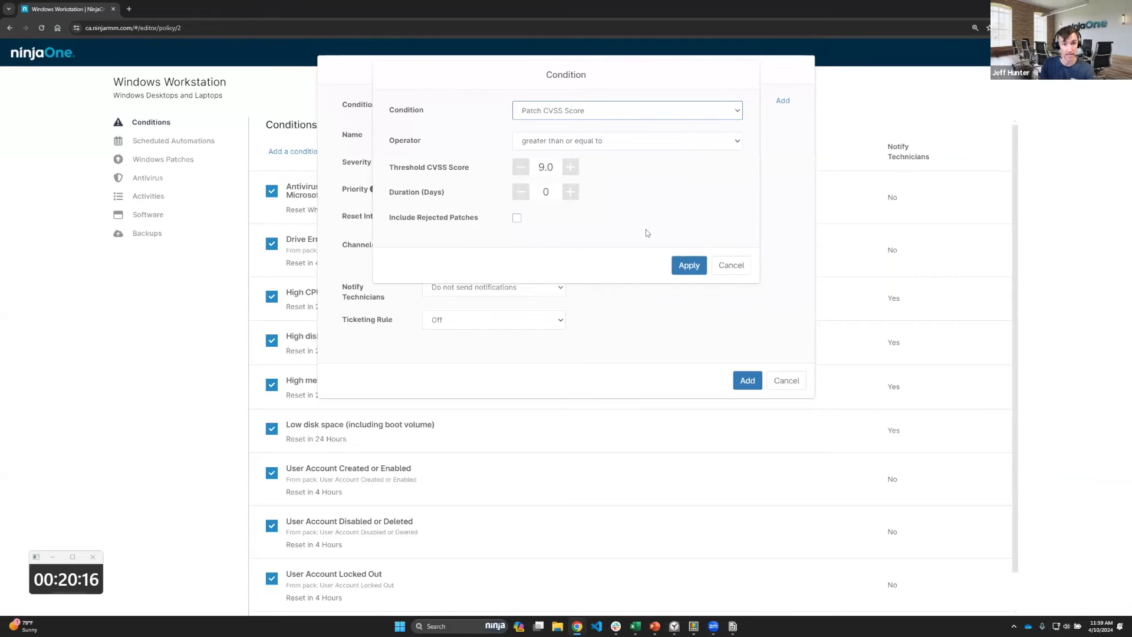
pyautogui.click(572, 195)
pyautogui.click(575, 200)
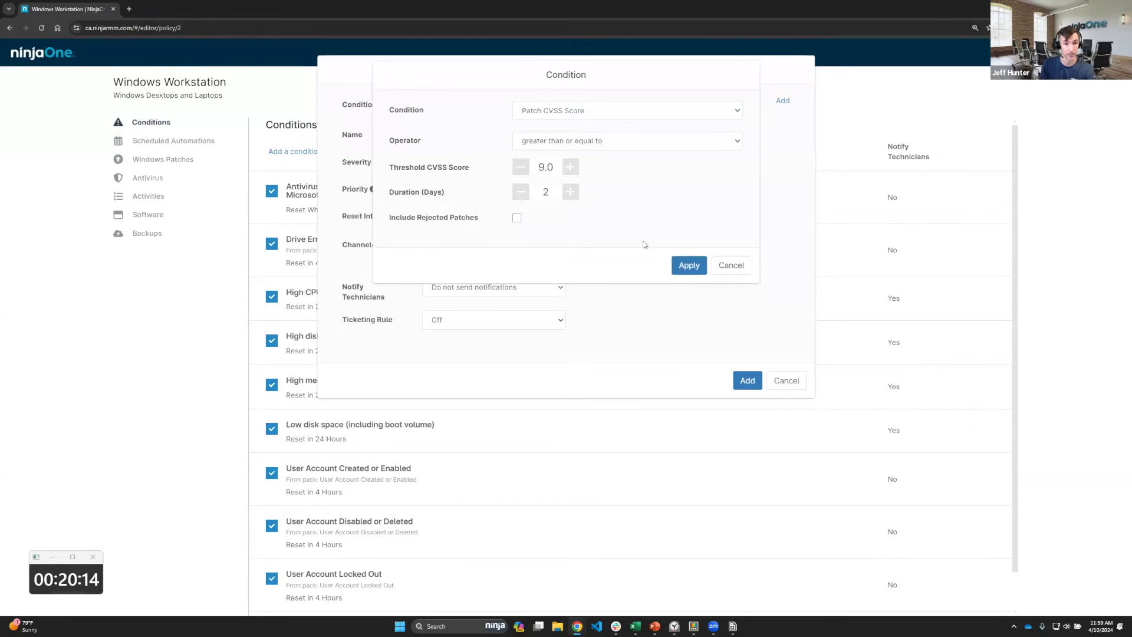
pyautogui.click(689, 265)
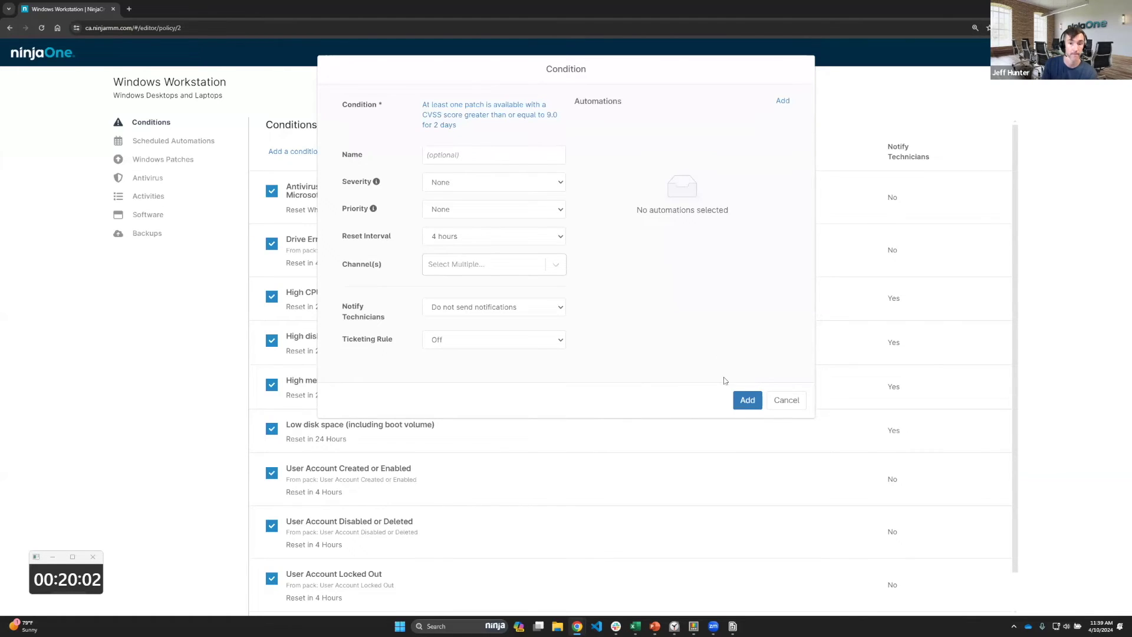
pyautogui.click(746, 401)
# Step: Start a Script Result Condition using the Inactive Account Alert script with Days 90
pyautogui.click(307, 152)
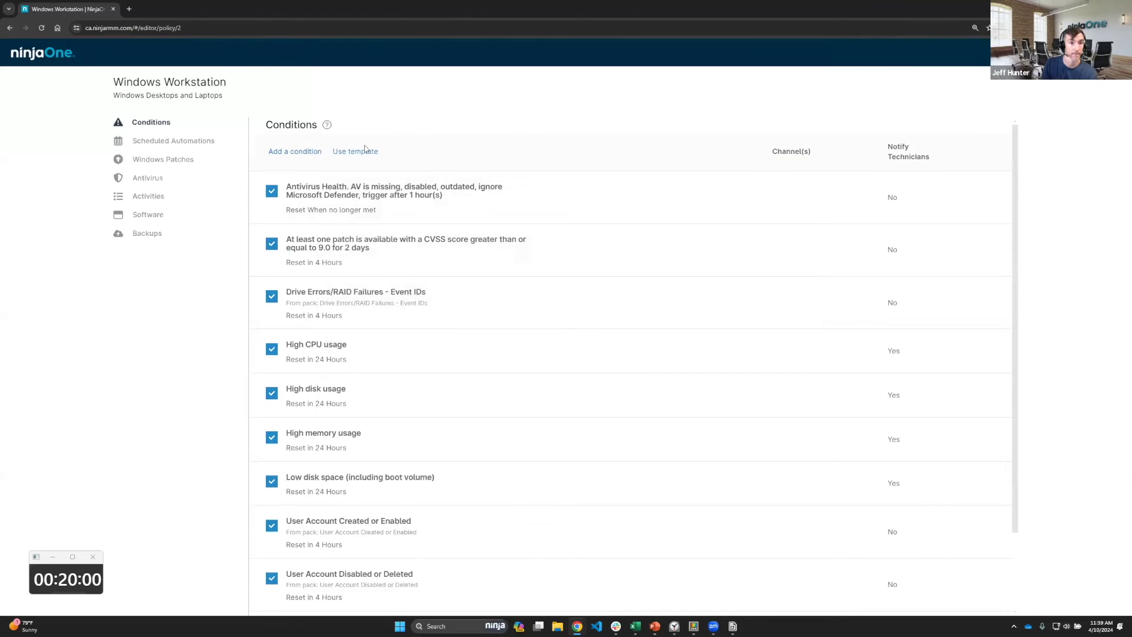
pyautogui.click(437, 104)
pyautogui.click(560, 112)
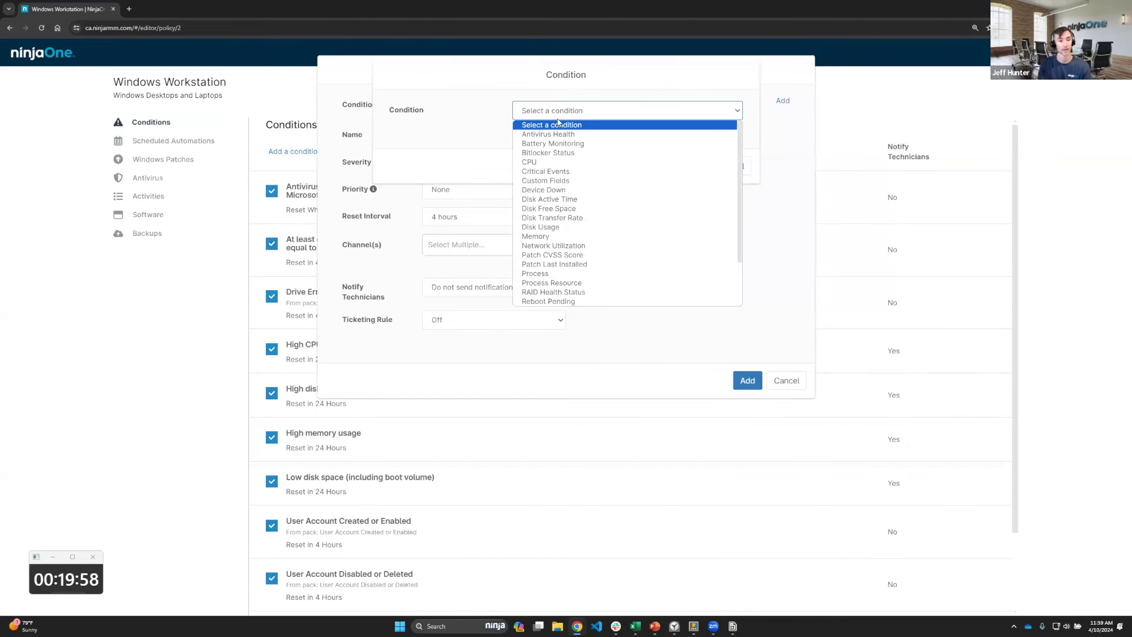
pyautogui.scroll(-2, 583, 192)
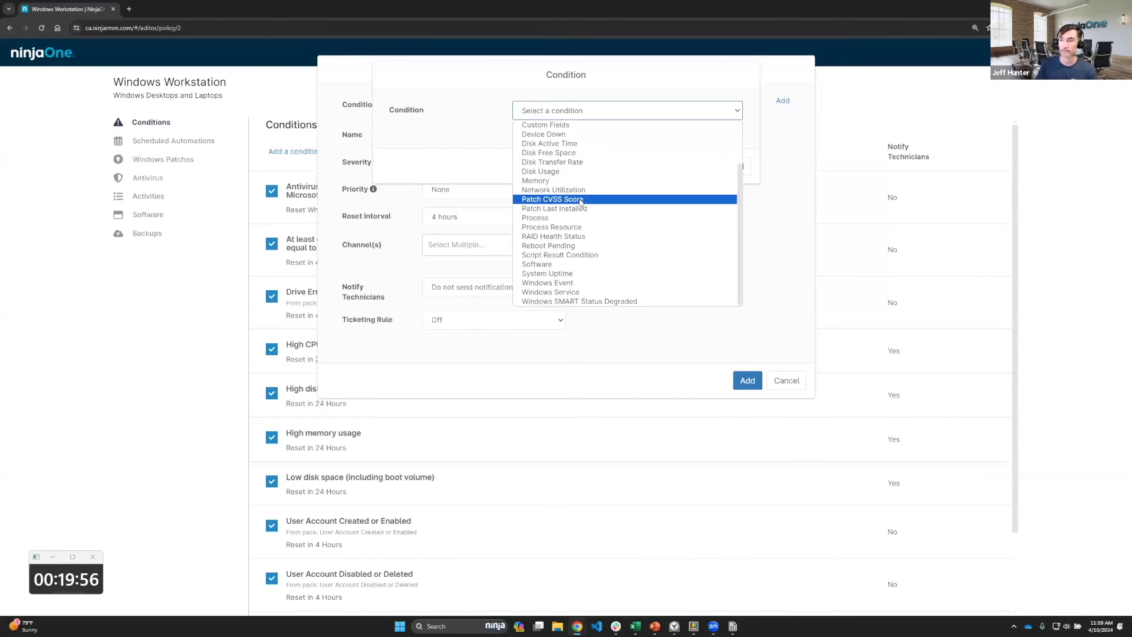
pyautogui.click(554, 254)
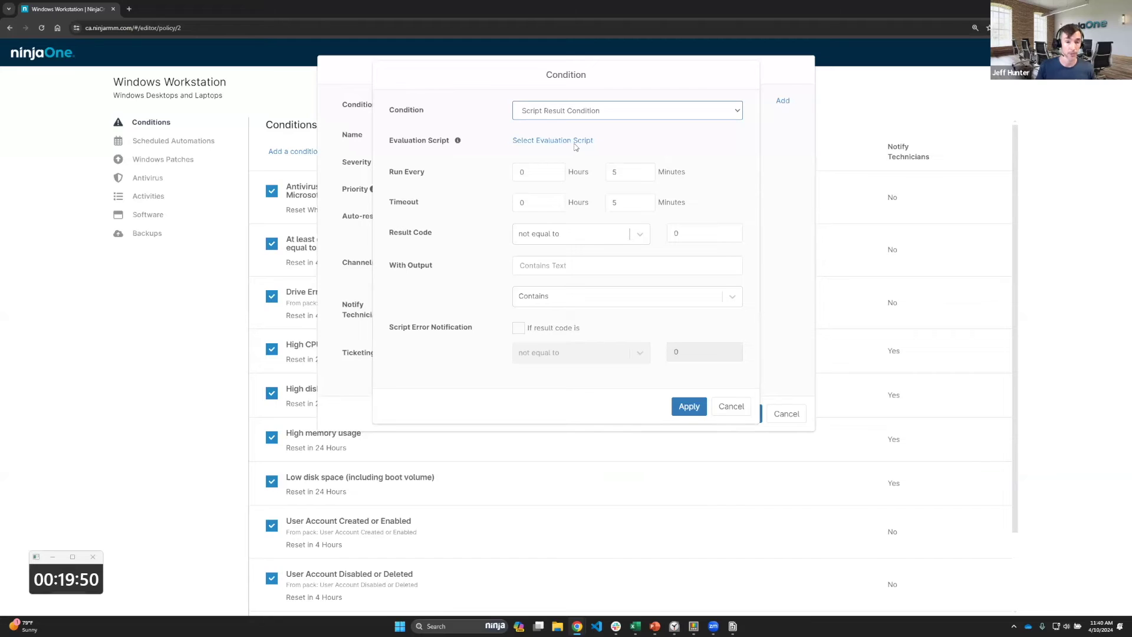
pyautogui.click(575, 142)
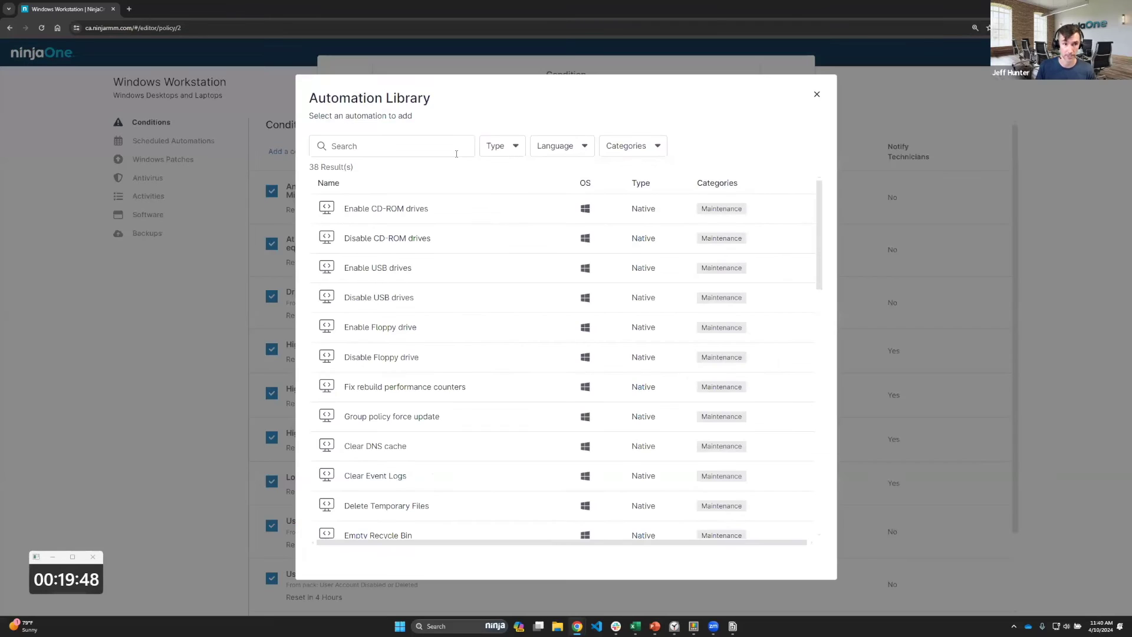
pyautogui.write('inact')
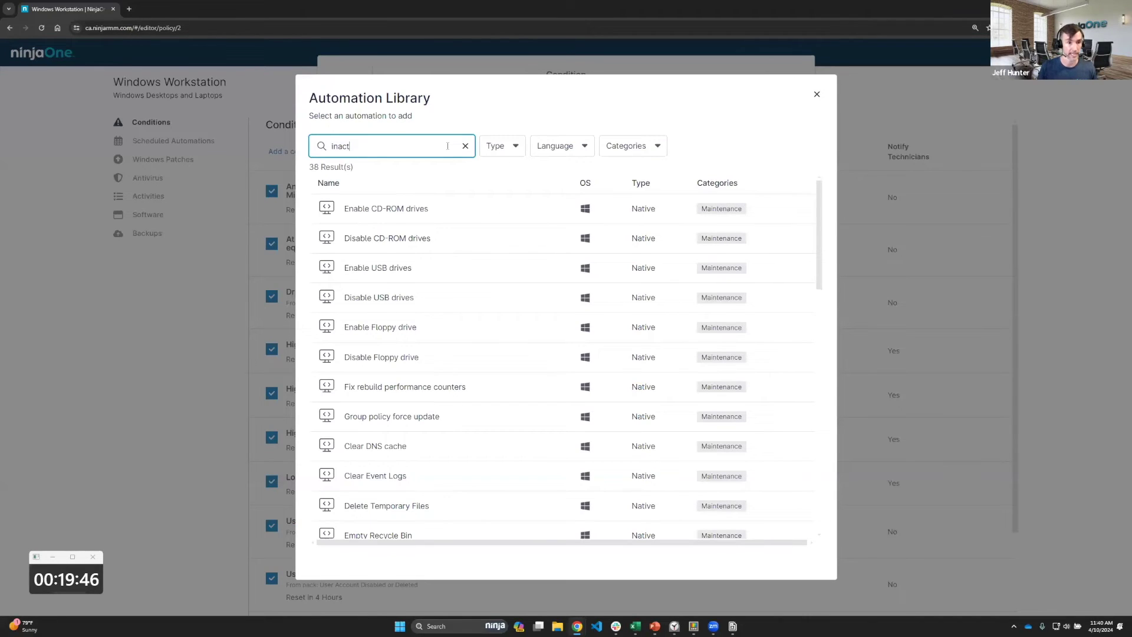
pyautogui.click(410, 244)
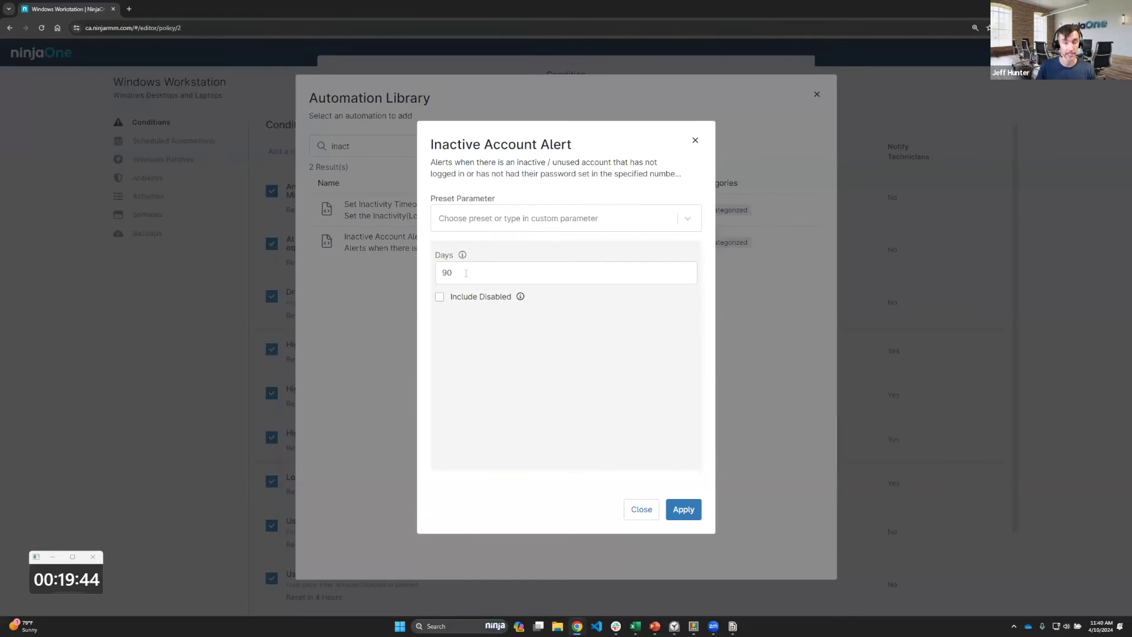
pyautogui.doubleClick(446, 273)
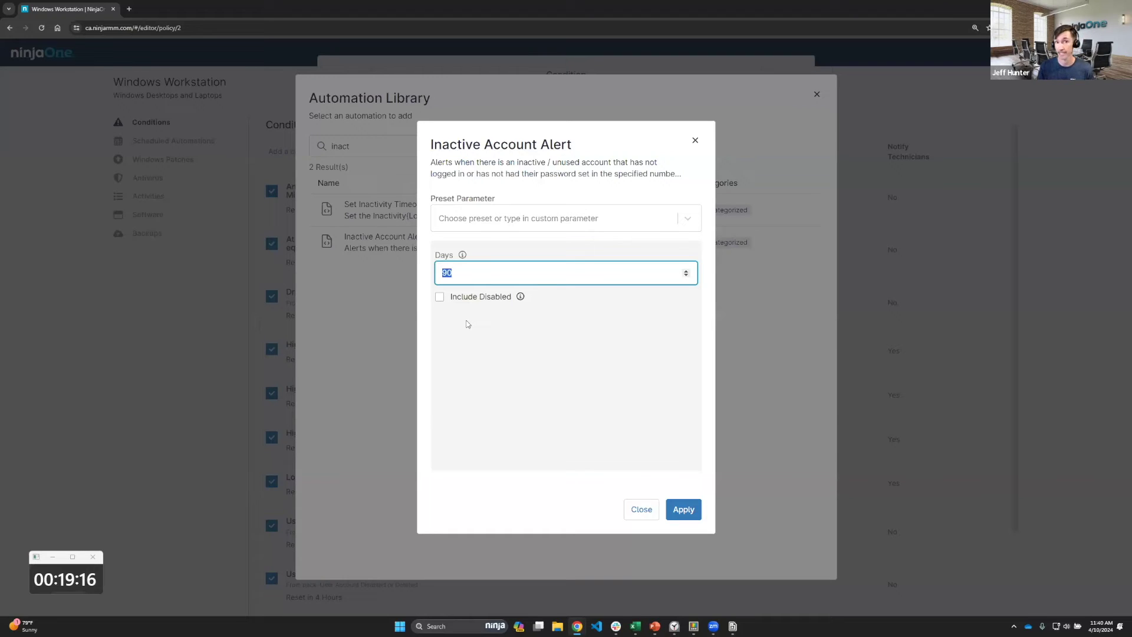
pyautogui.click(674, 513)
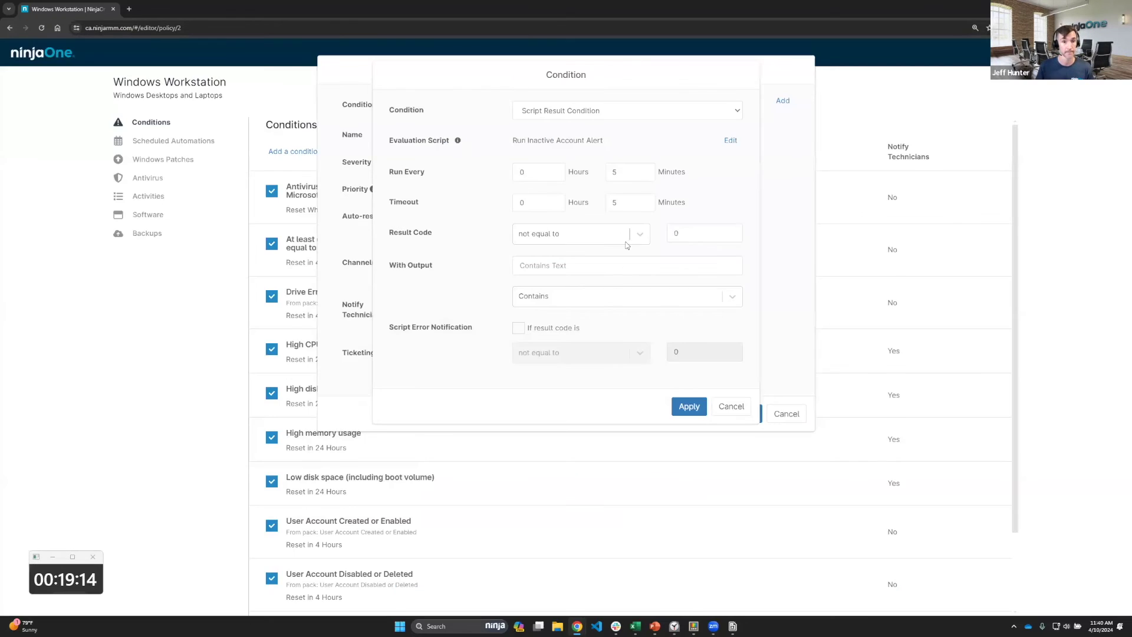
# Step: Run the script every 6h 0m and flag result code equal to 1
pyautogui.click(621, 175)
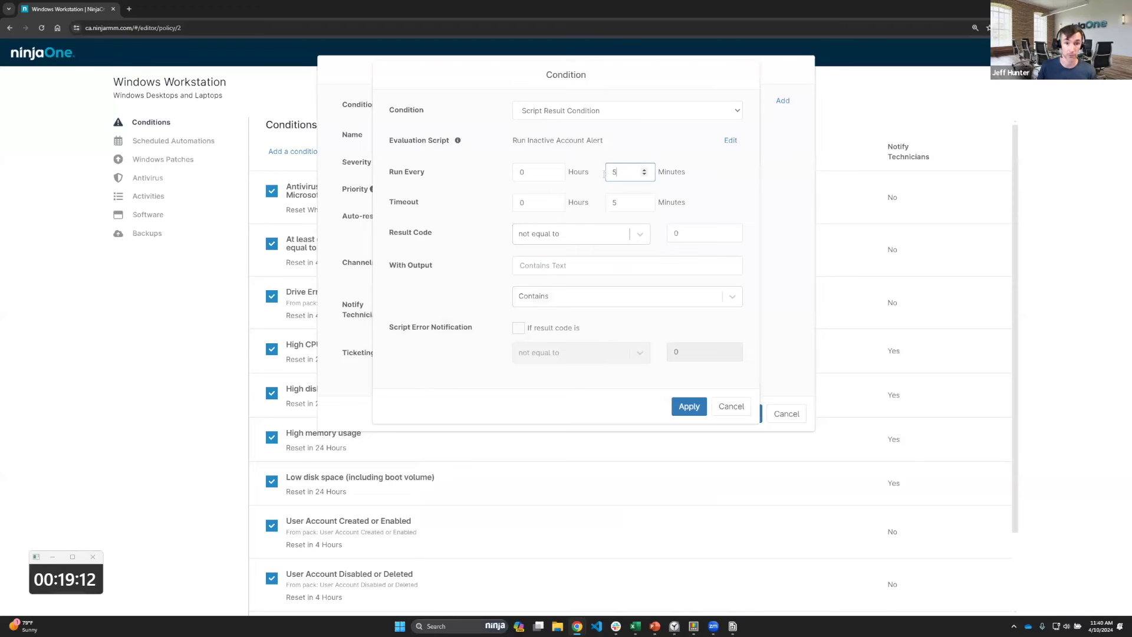
pyautogui.click(554, 172)
pyautogui.click(554, 171)
pyautogui.click(554, 172)
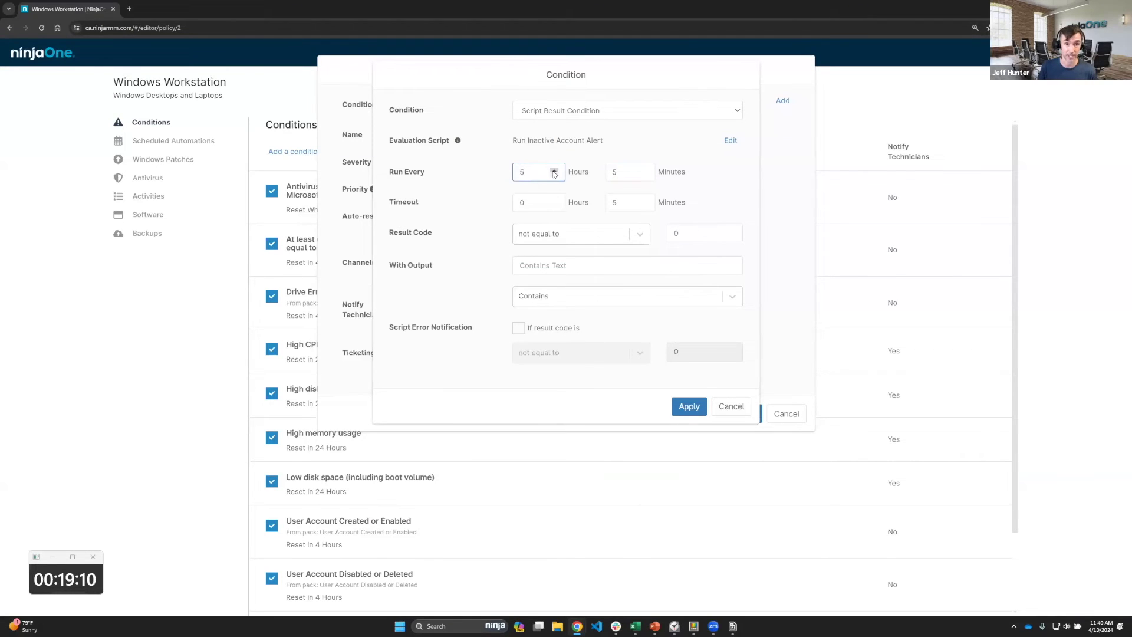
pyautogui.click(645, 174)
pyautogui.click(644, 174)
pyautogui.click(644, 174)
pyautogui.click(644, 174)
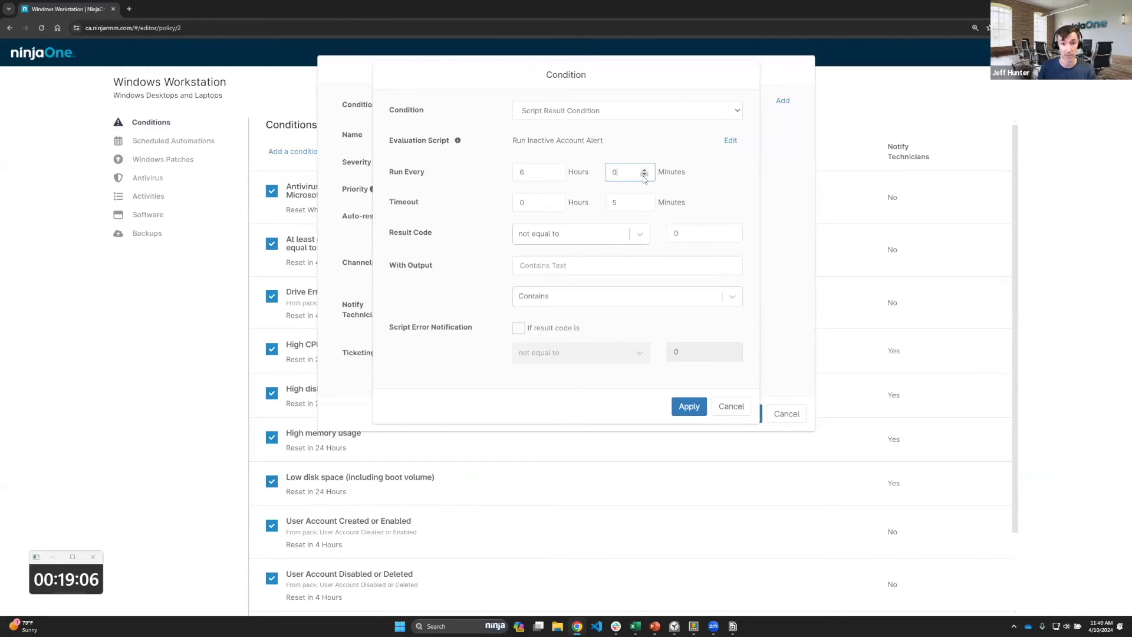
pyautogui.click(619, 239)
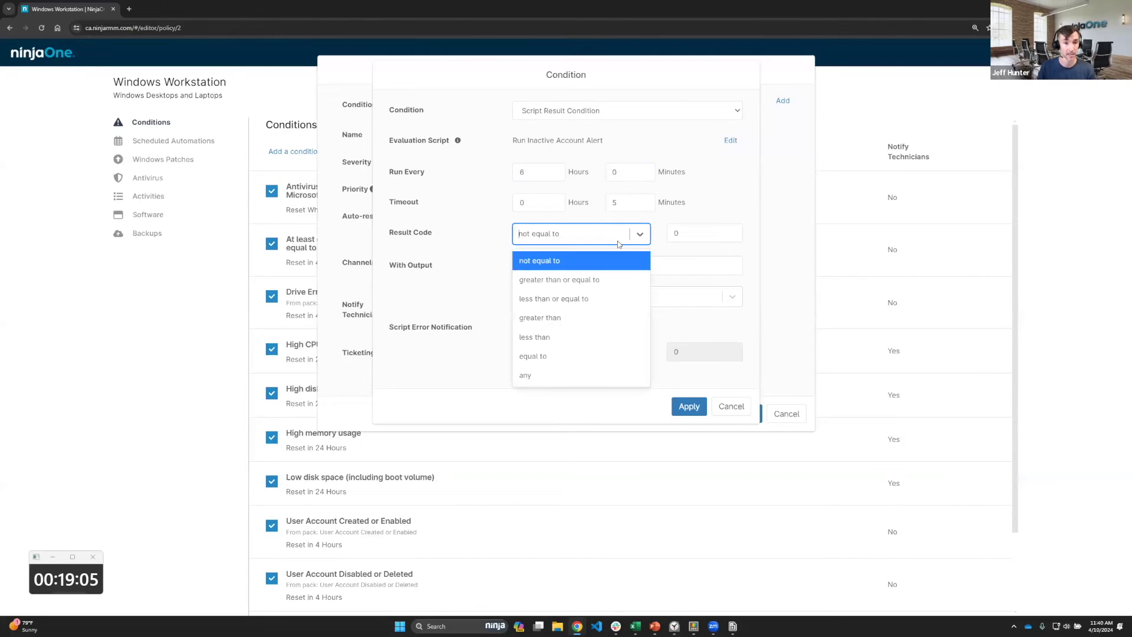
pyautogui.click(564, 359)
pyautogui.click(731, 232)
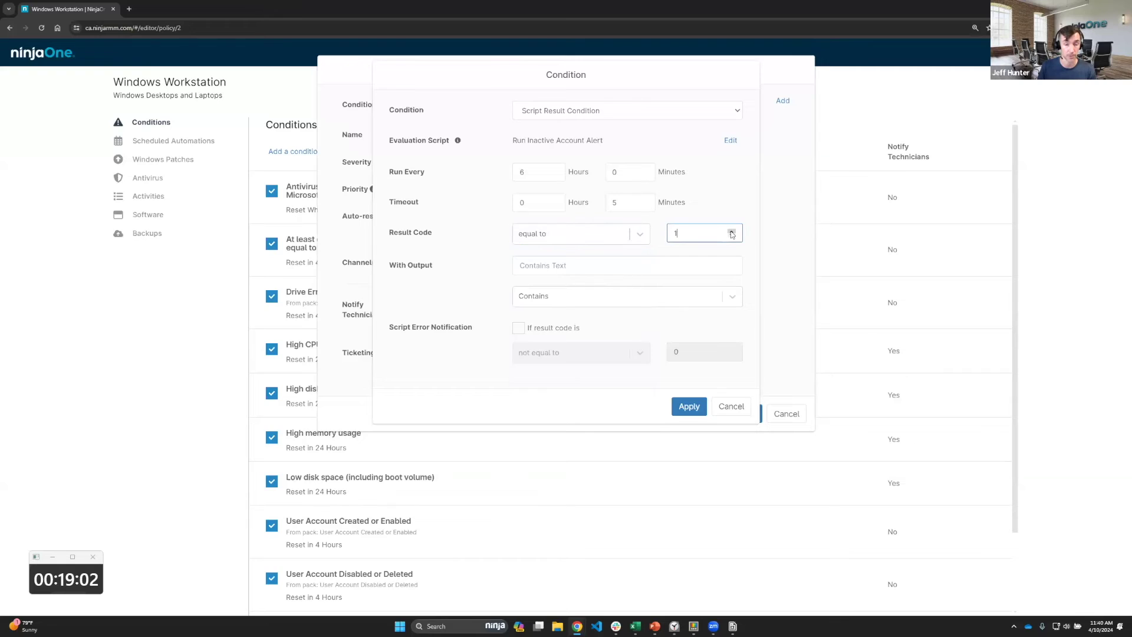
# Step: Use 'Does not contain' output matching, notify on error code equal to 2, and apply
pyautogui.click(559, 296)
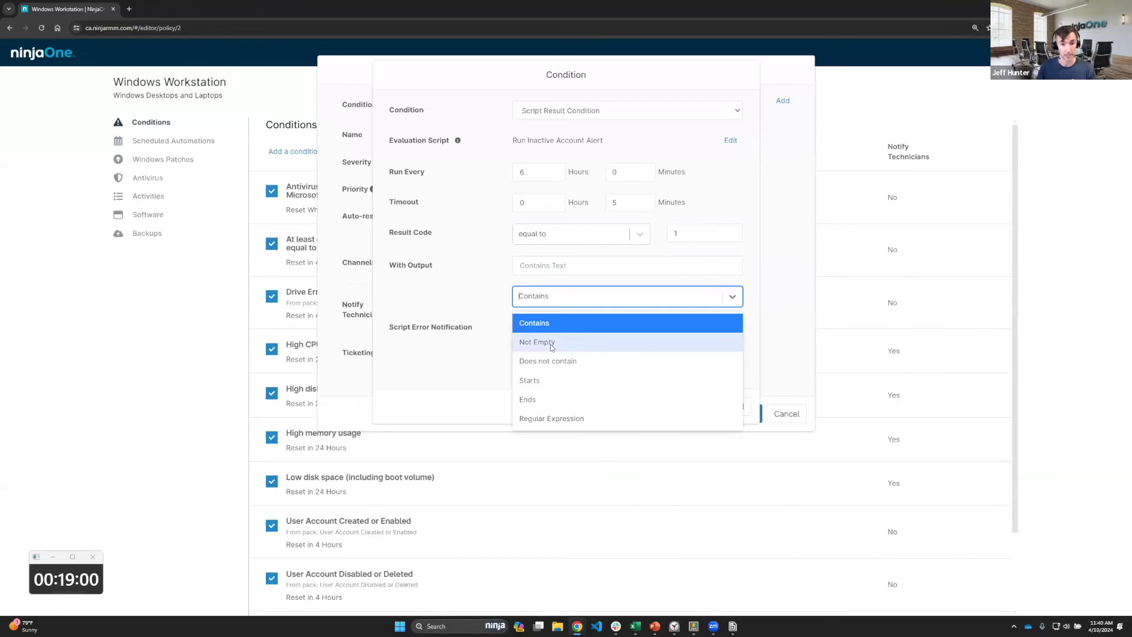
pyautogui.click(552, 360)
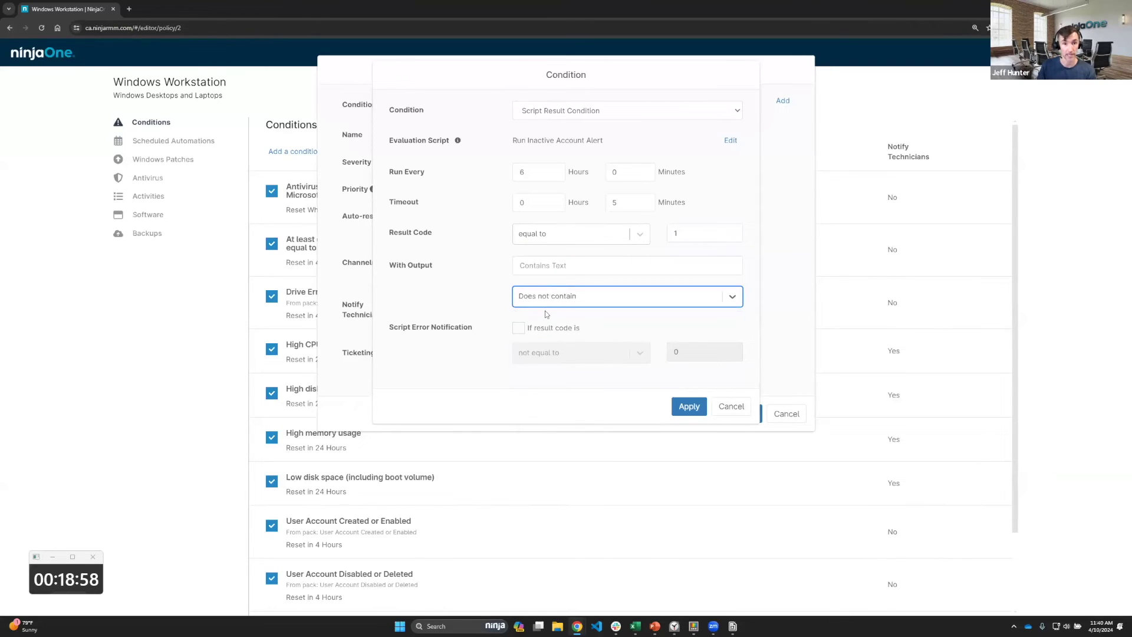
pyautogui.click(520, 329)
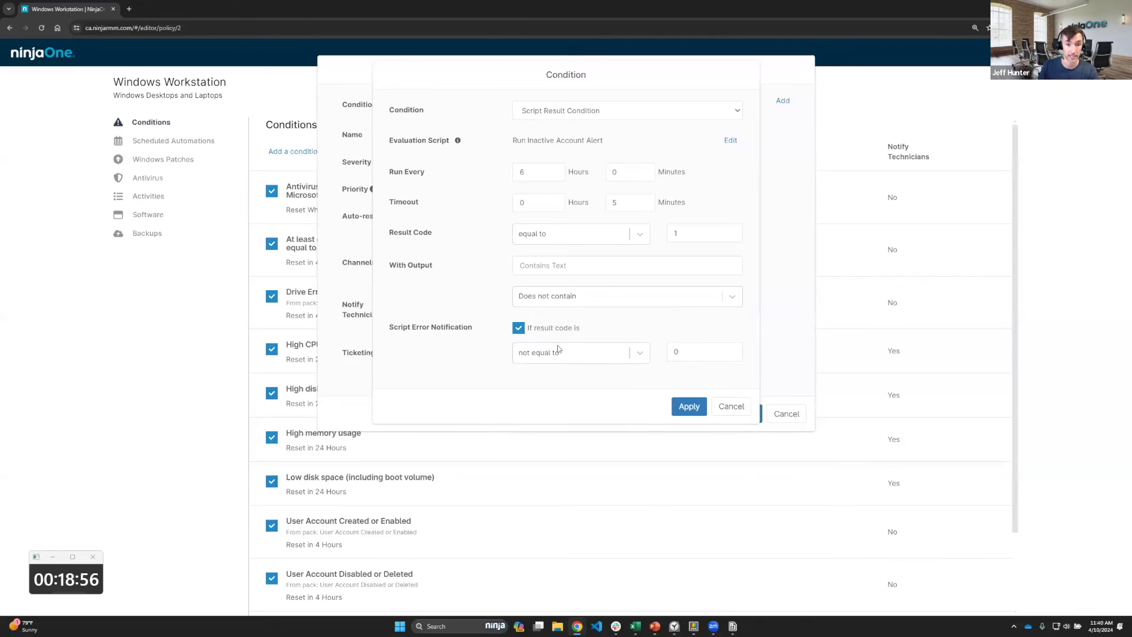
pyautogui.click(560, 352)
pyautogui.click(541, 472)
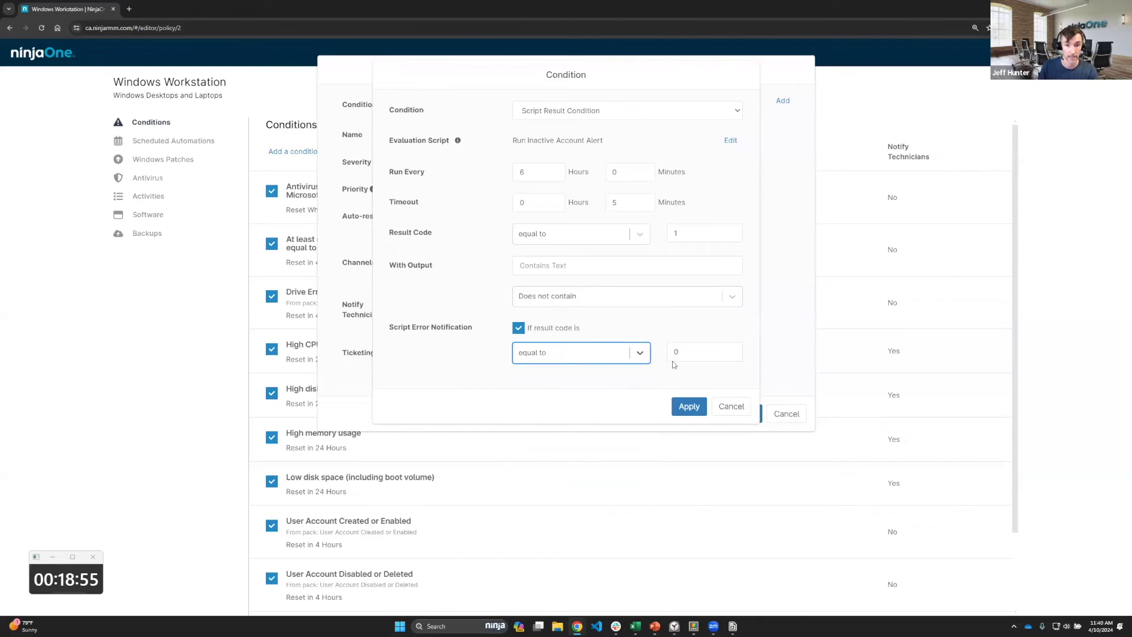
pyautogui.doubleClick(731, 351)
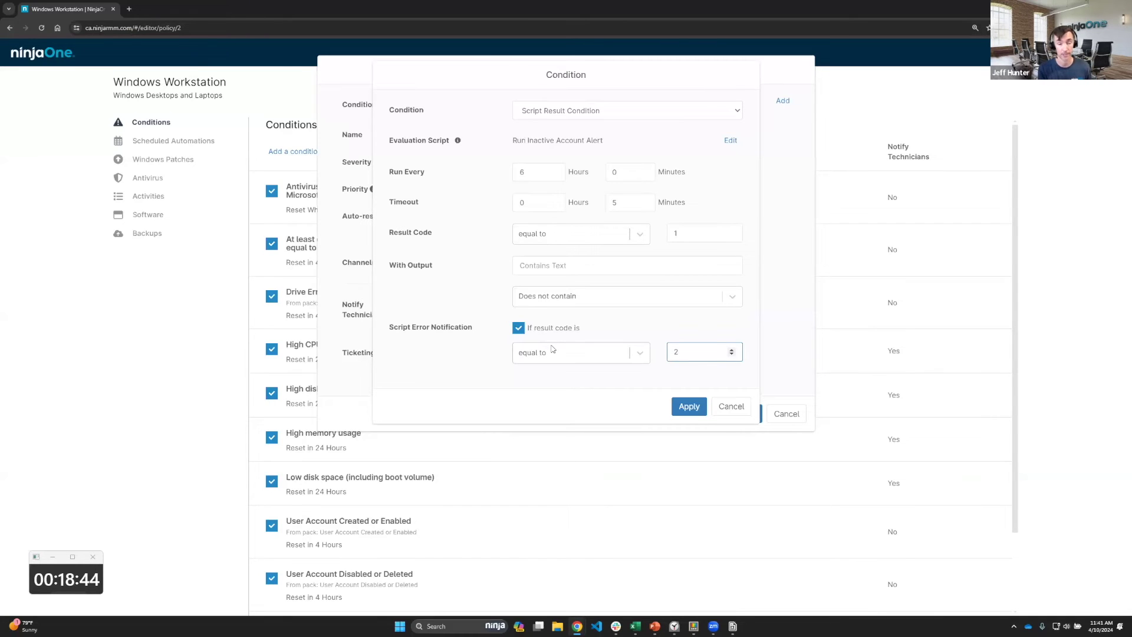
pyautogui.click(690, 407)
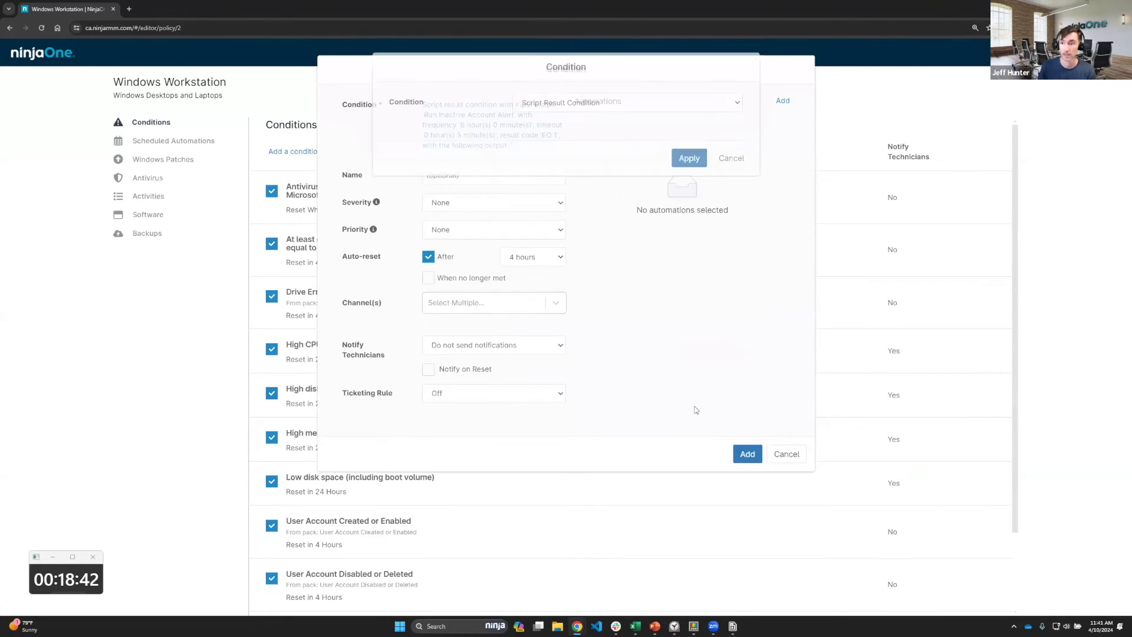
# Step: Create tickets with the Default rule, reset when no longer met, and add the condition
pyautogui.click(463, 397)
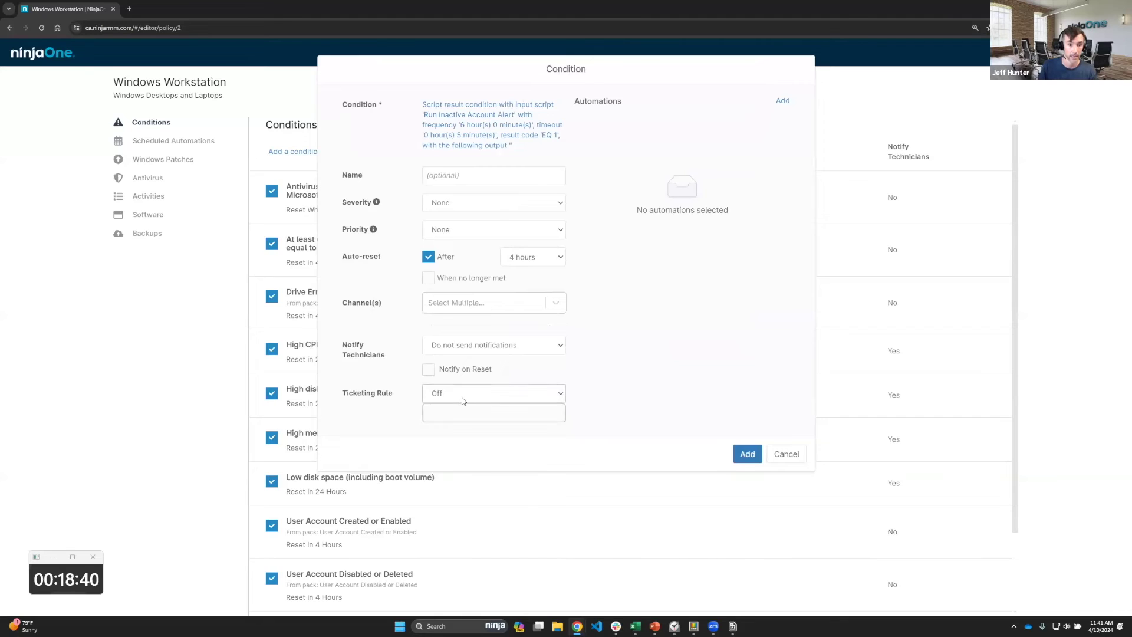
pyautogui.click(458, 417)
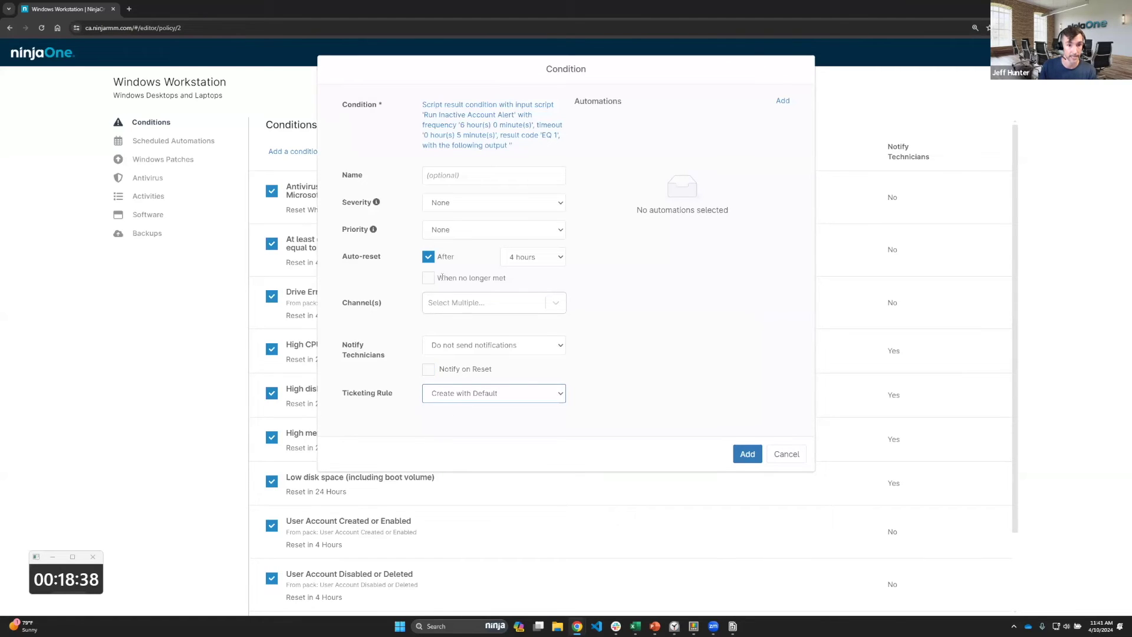
pyautogui.click(428, 258)
pyautogui.click(428, 277)
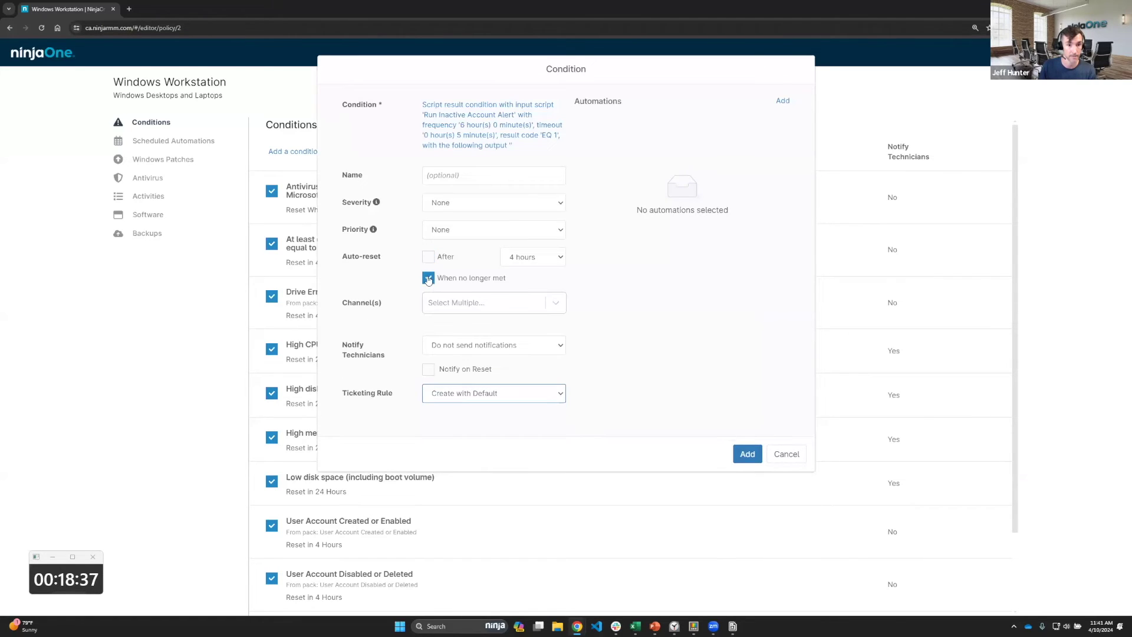
pyautogui.click(747, 458)
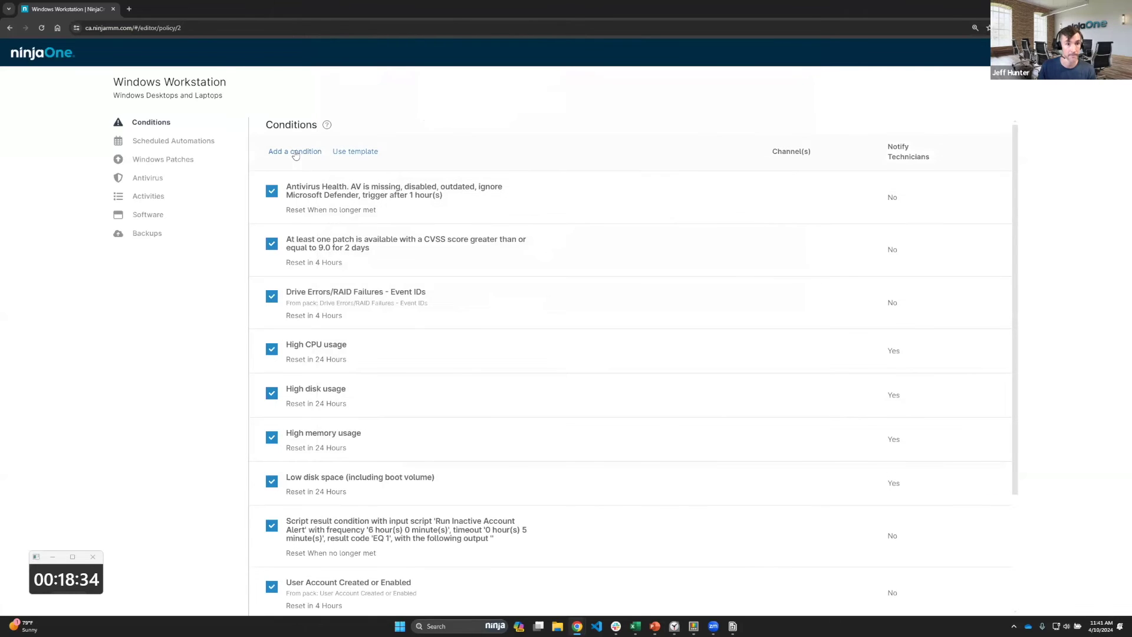
# Step: Discard a second Script Result Condition without a script, then go to Scheduled Automations
pyautogui.click(474, 106)
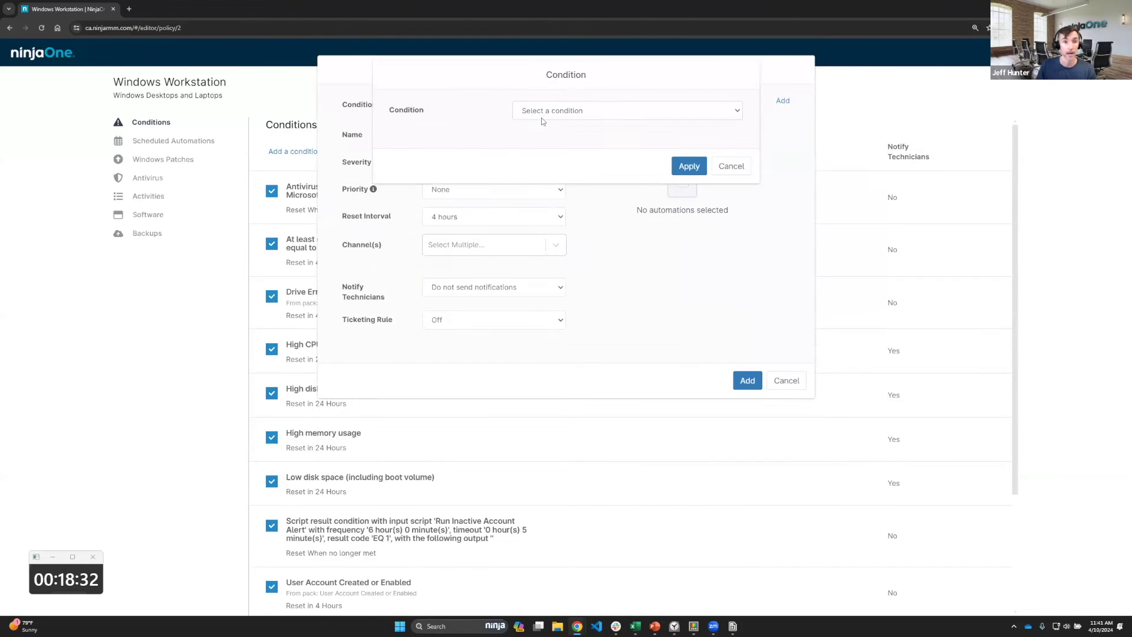
pyautogui.click(540, 115)
pyautogui.scroll(-3, 558, 267)
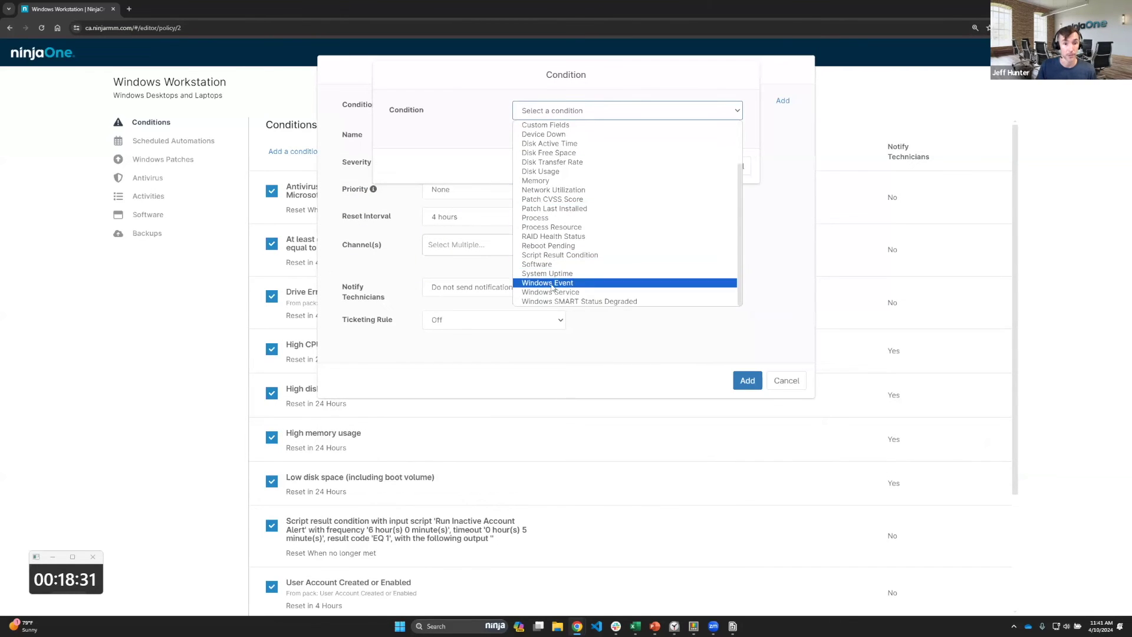
pyautogui.click(554, 254)
pyautogui.click(547, 141)
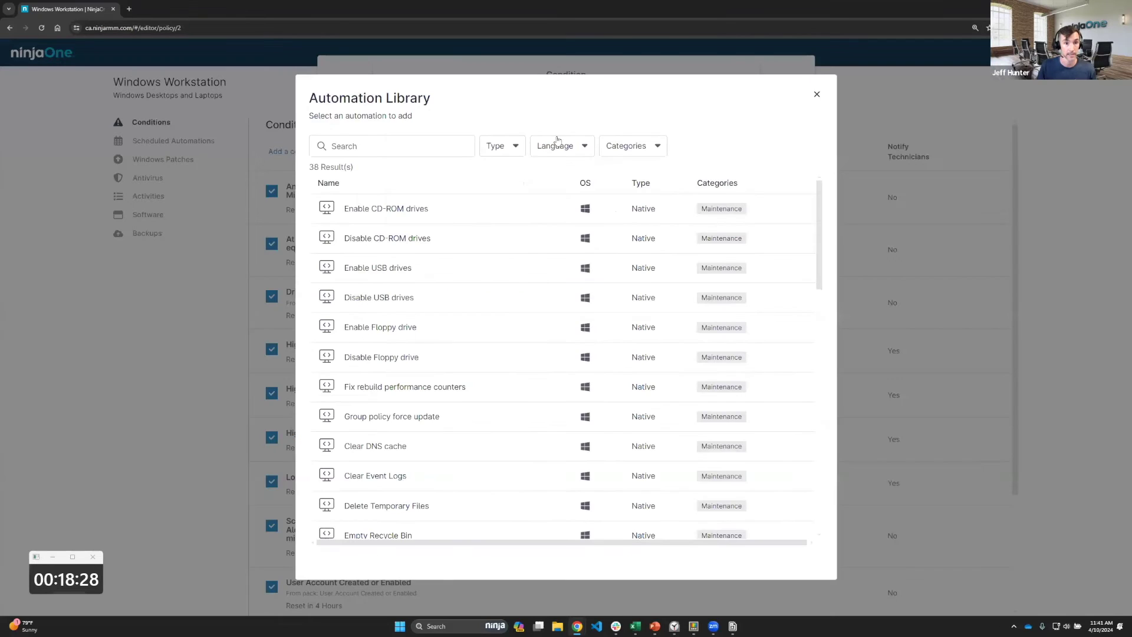
pyautogui.click(816, 95)
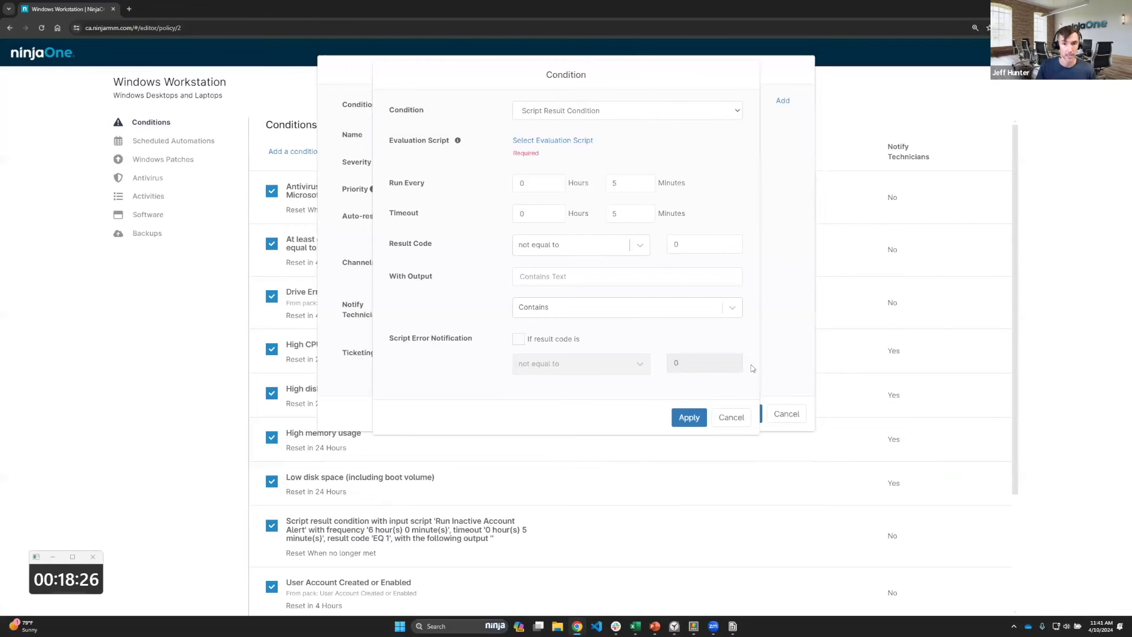
pyautogui.click(740, 422)
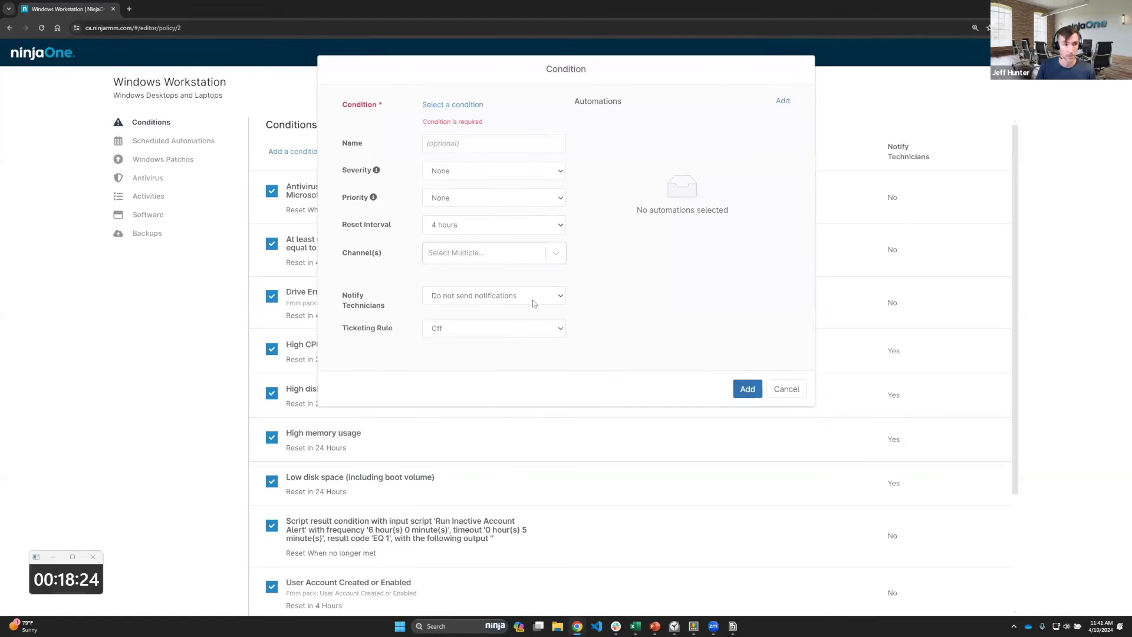
pyautogui.click(795, 396)
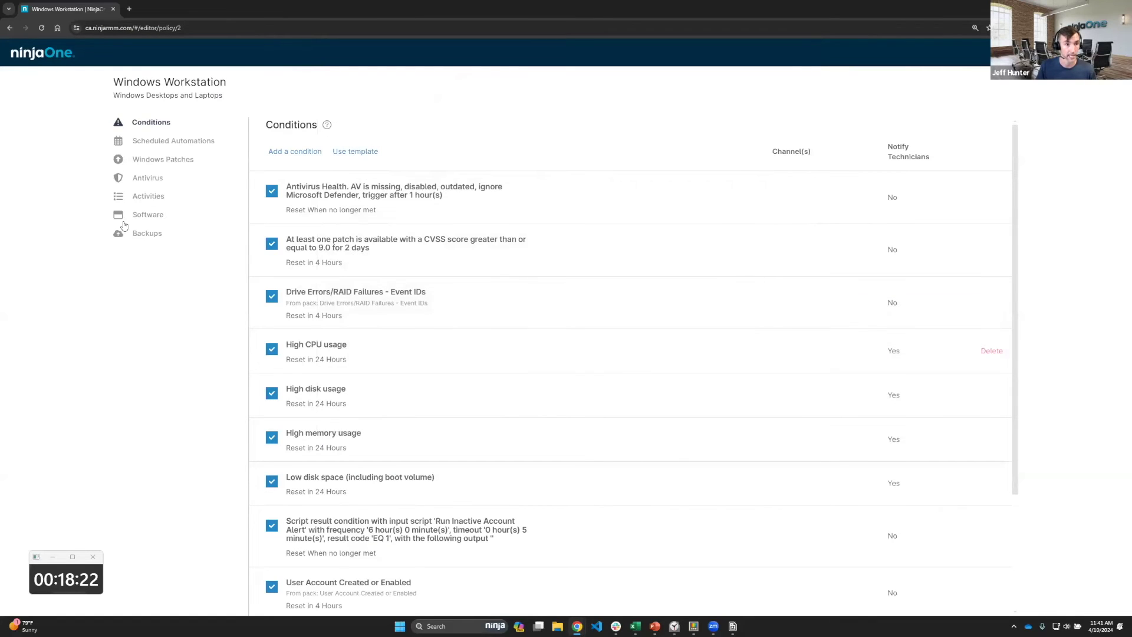
pyautogui.click(148, 145)
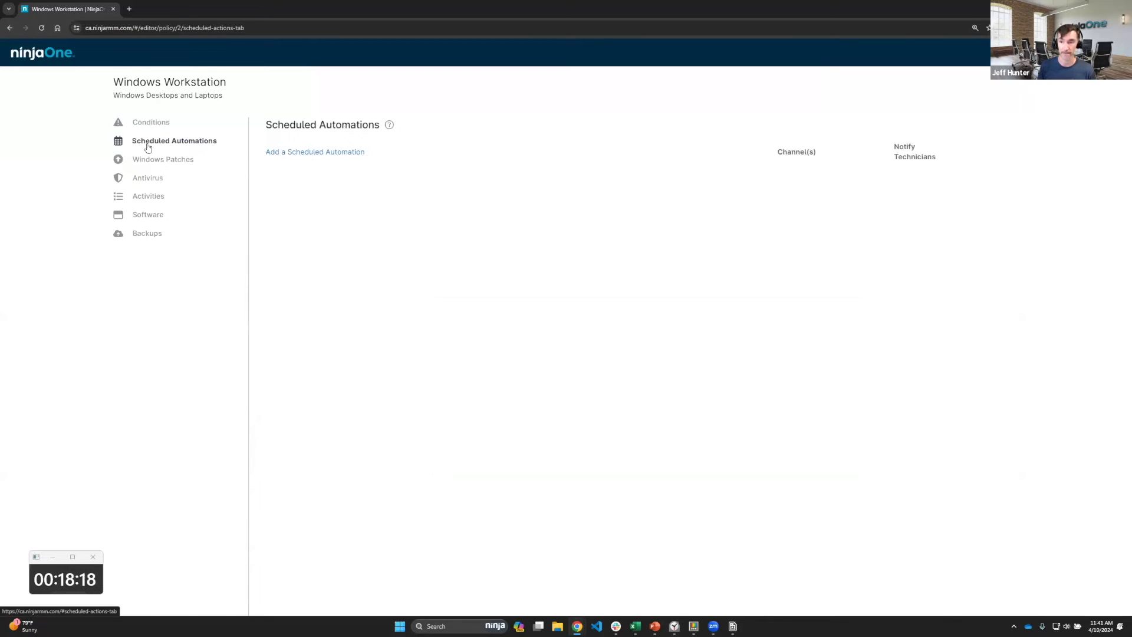
# Step: Pick the PowerShell script Block Windows 10 to 11 Upgrade, targeting 22H2, for a new scheduled automation
pyautogui.click(293, 153)
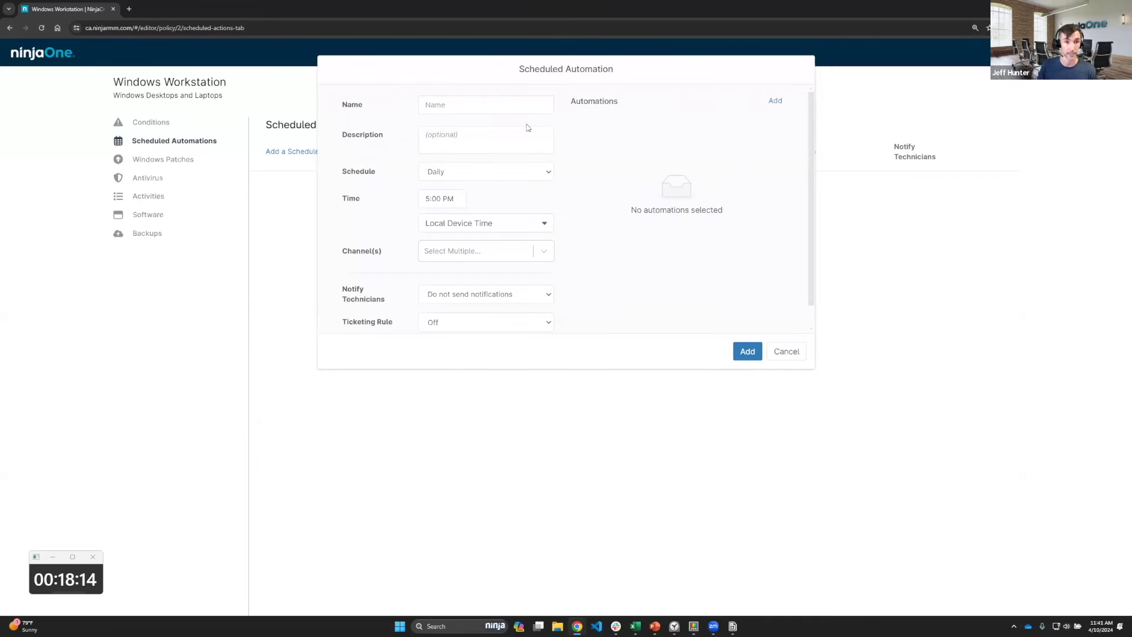
pyautogui.click(774, 102)
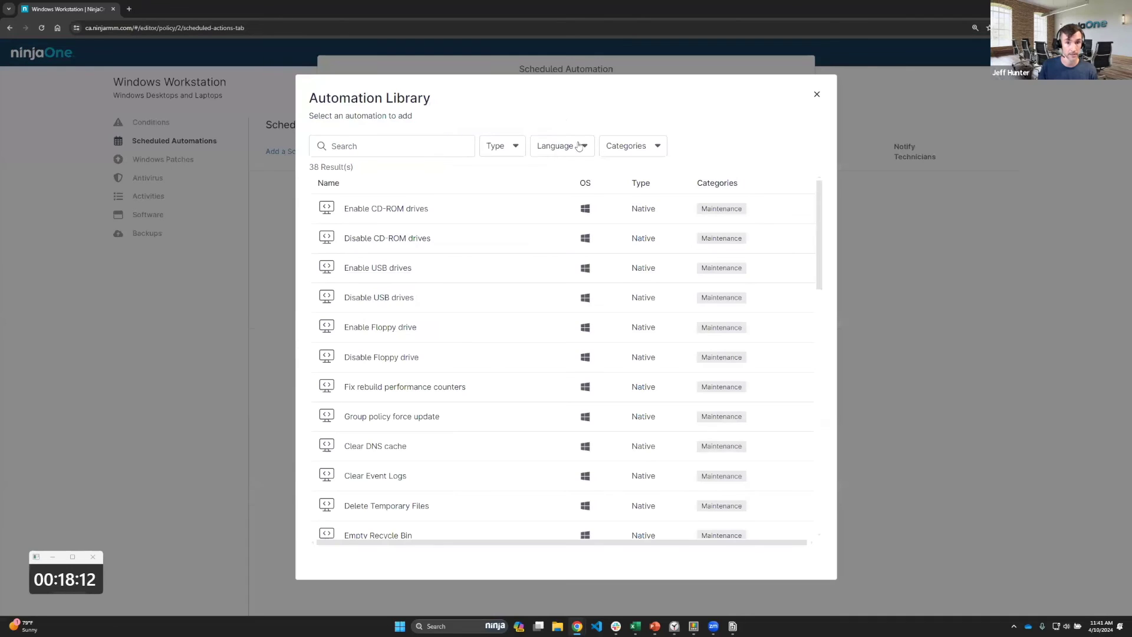
pyautogui.click(635, 146)
pyautogui.click(579, 148)
pyautogui.click(579, 146)
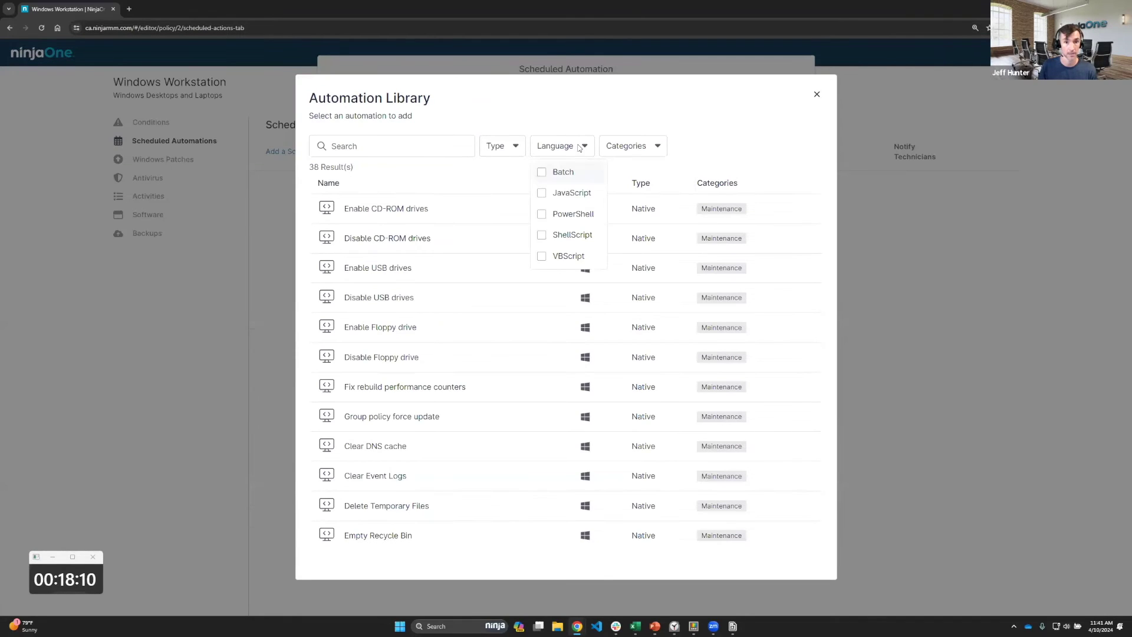
pyautogui.click(544, 215)
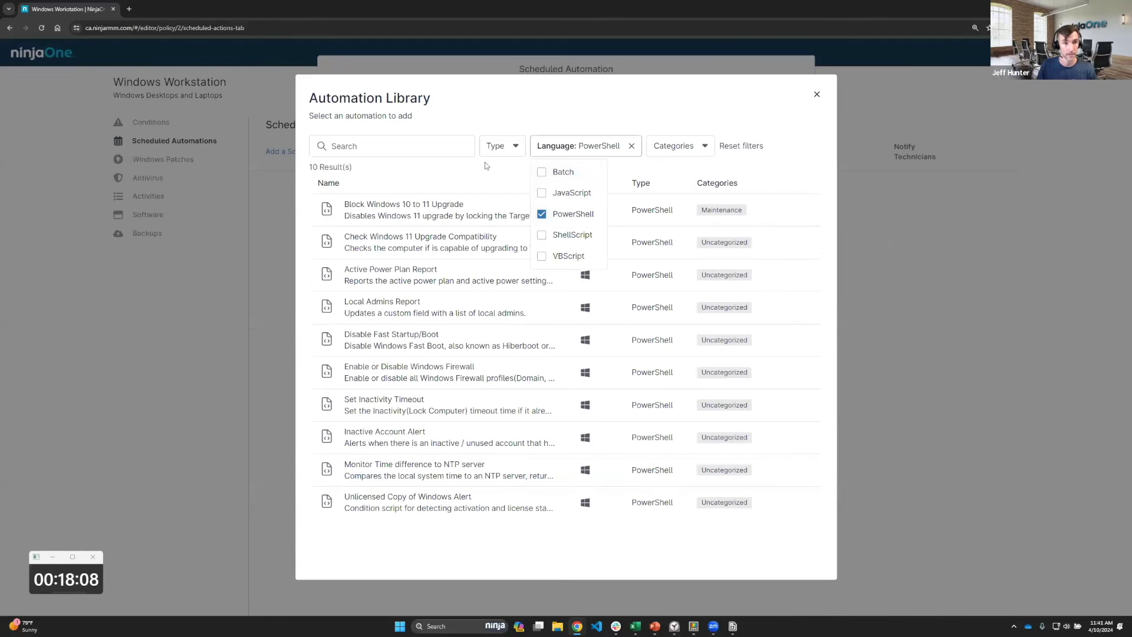
pyautogui.click(437, 206)
pyautogui.click(437, 208)
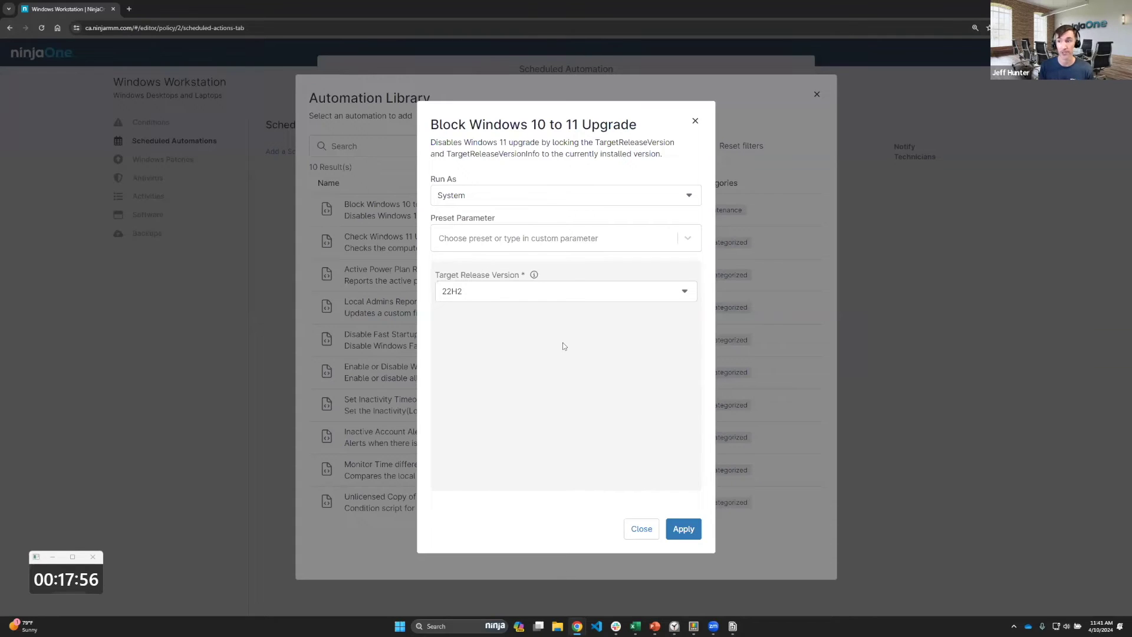
pyautogui.click(684, 529)
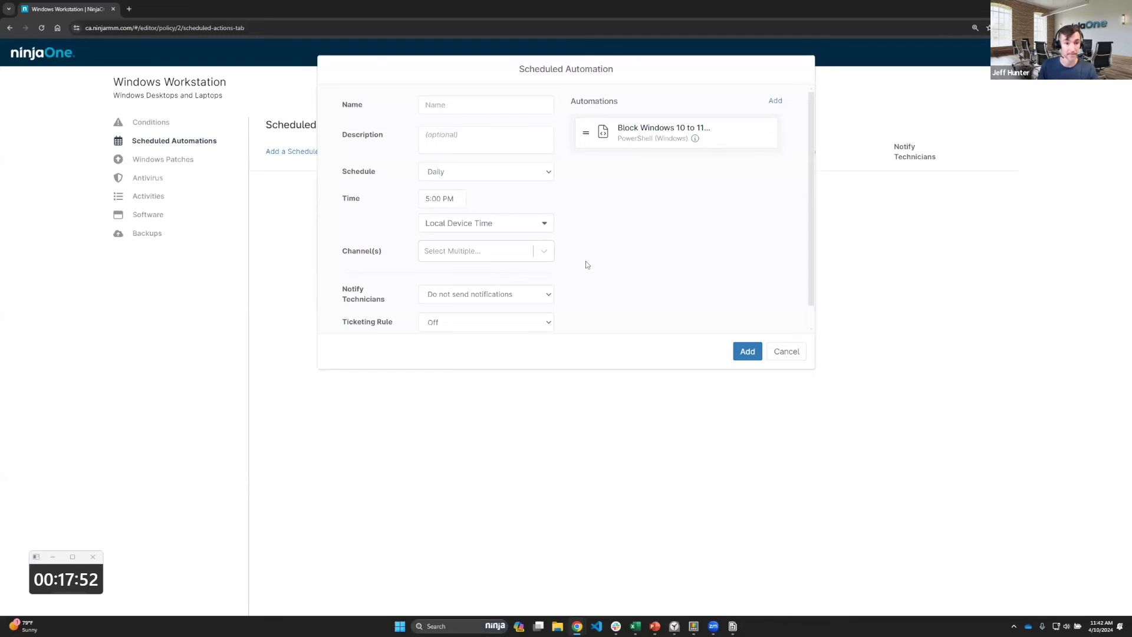
# Step: Set the schedule to Run Once Immediately and name the automation 'Run Once Immediately'
pyautogui.click(529, 175)
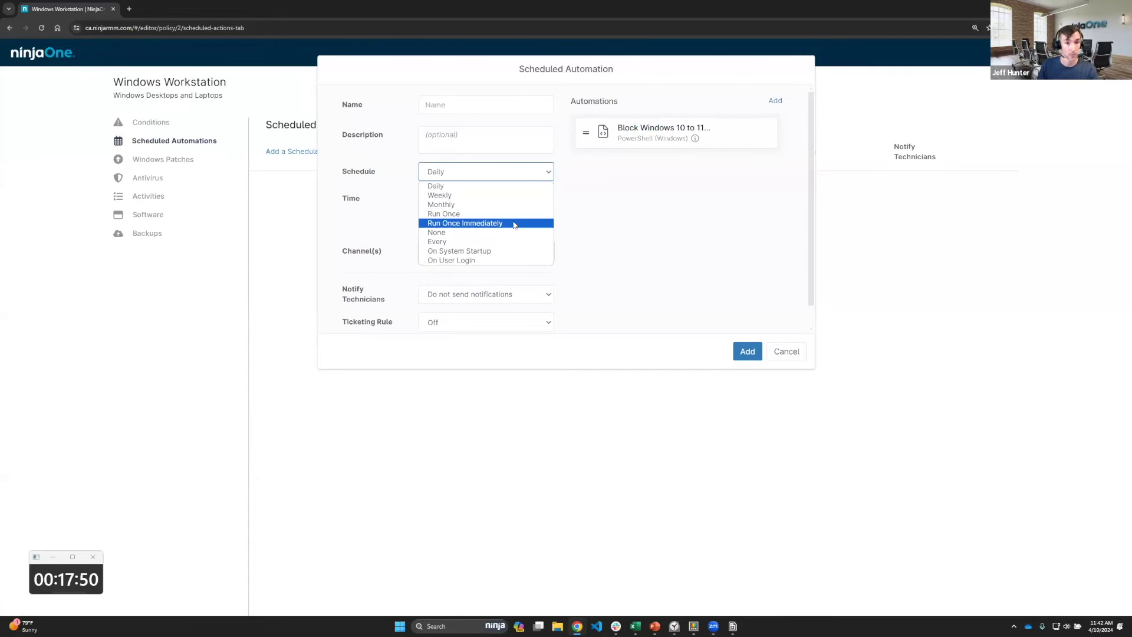
pyautogui.press('Return')
pyautogui.click(459, 105)
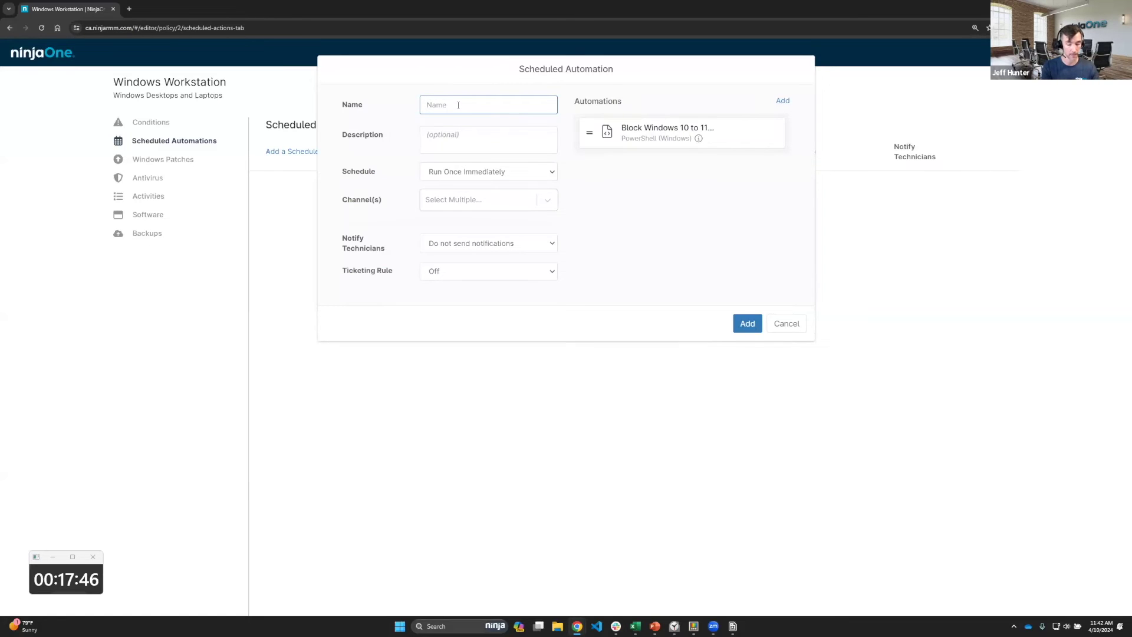
pyautogui.write('Run ')
pyautogui.write('Once Immed')
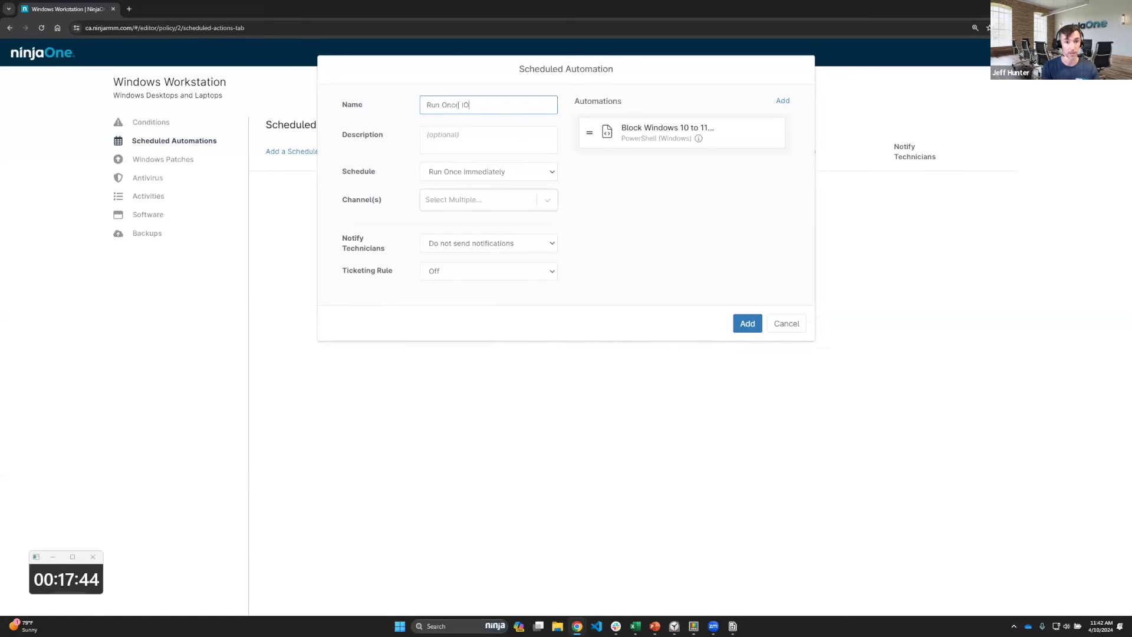
pyautogui.press('BackSpace')
pyautogui.press('BackSpace')
pyautogui.press('BackSpace')
pyautogui.press('BackSpace')
pyautogui.press('BackSpace')
pyautogui.write('Immediately')
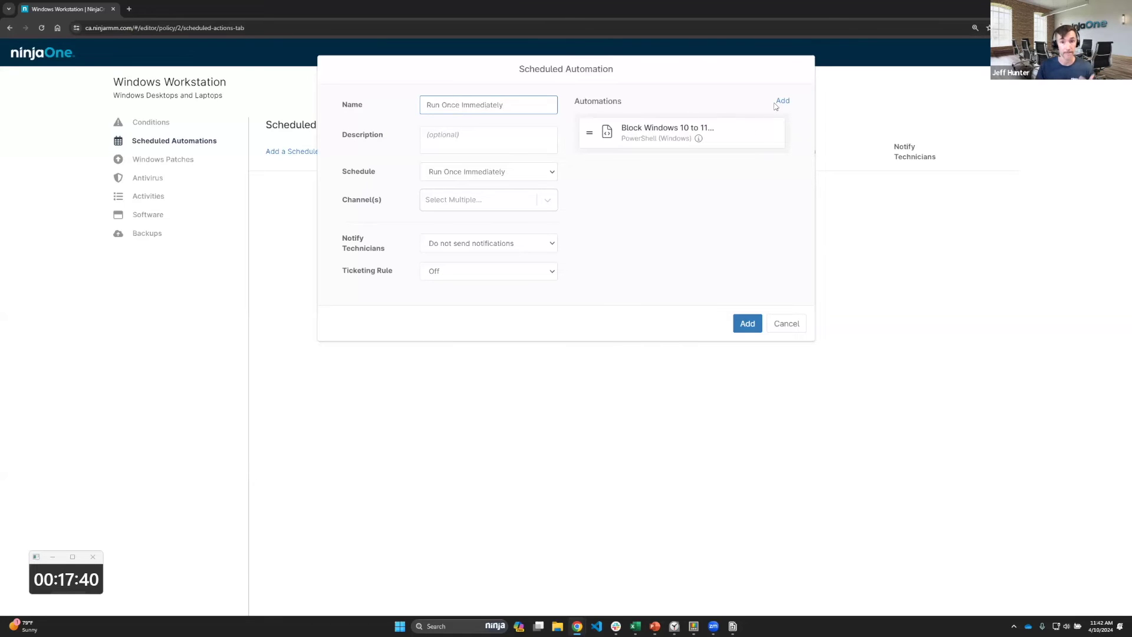
# Step: Add the PowerShell script Check Windows 11 Upgrade Compatibility to the automation
pyautogui.click(781, 101)
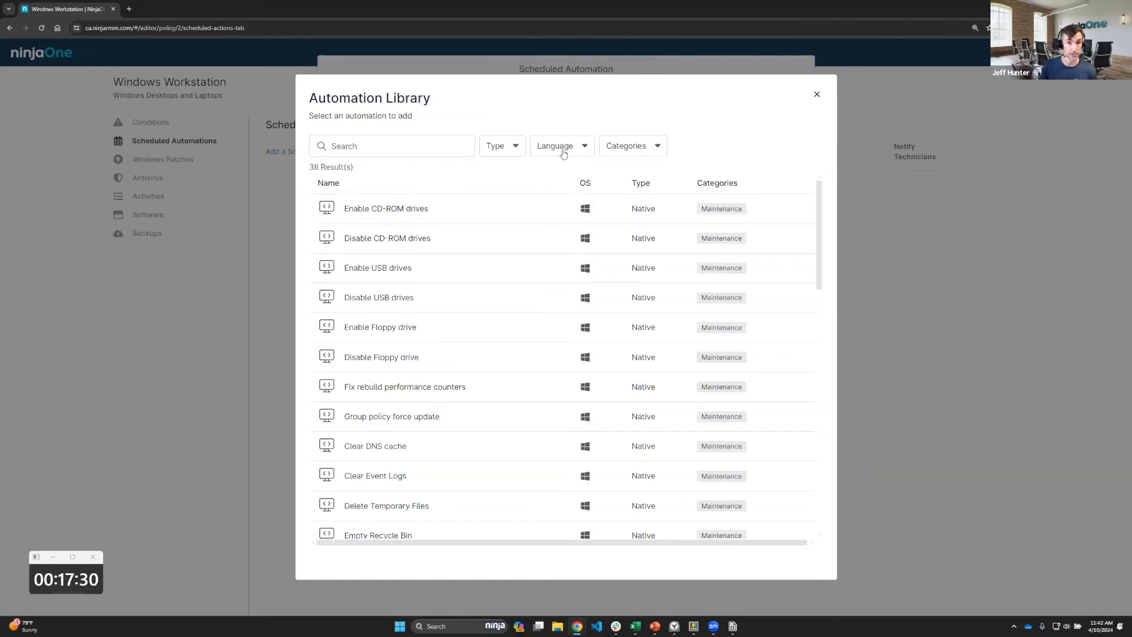
pyautogui.click(560, 151)
pyautogui.click(535, 218)
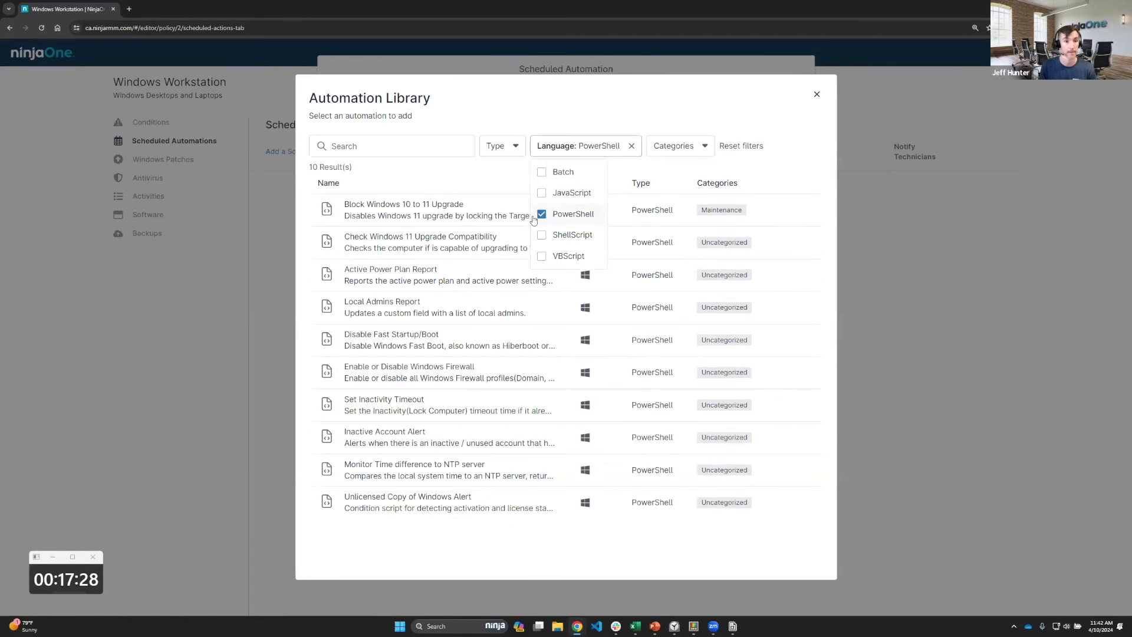
pyautogui.click(440, 239)
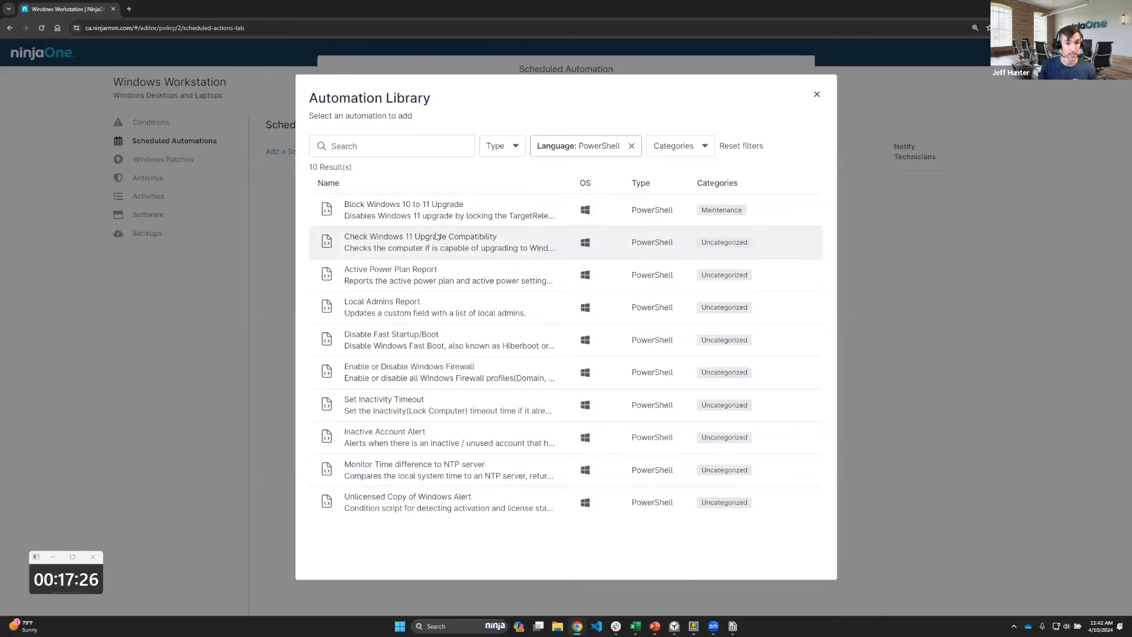
pyautogui.click(448, 237)
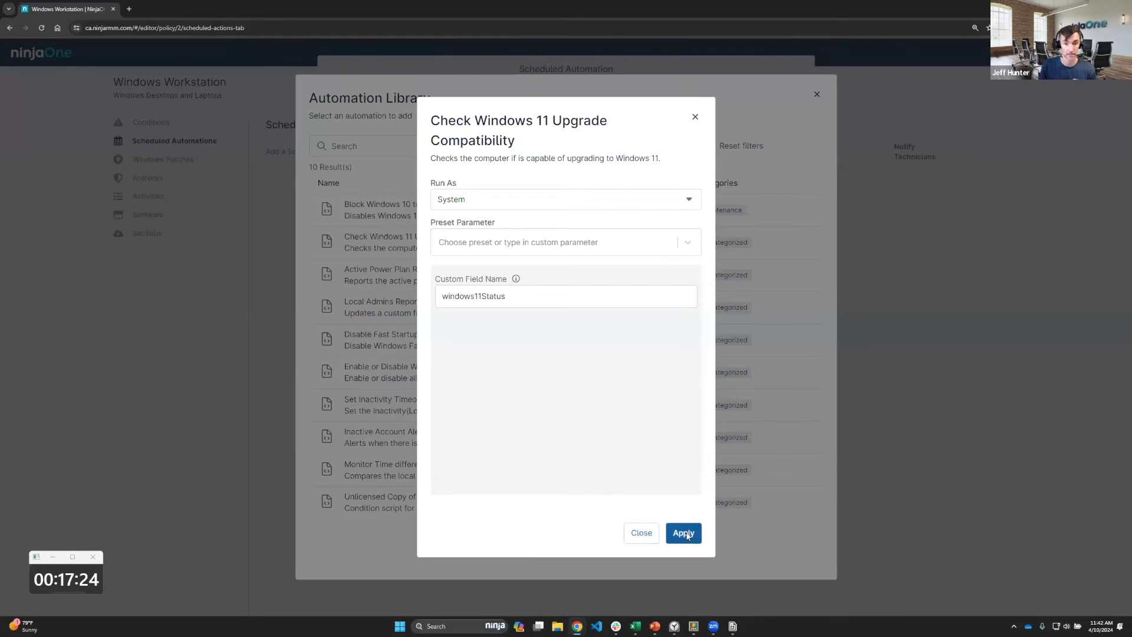
pyautogui.click(684, 533)
# Step: Add Set Inactivity Timeout at 15 minutes with Force enabled, then save the three-script automation
pyautogui.click(785, 103)
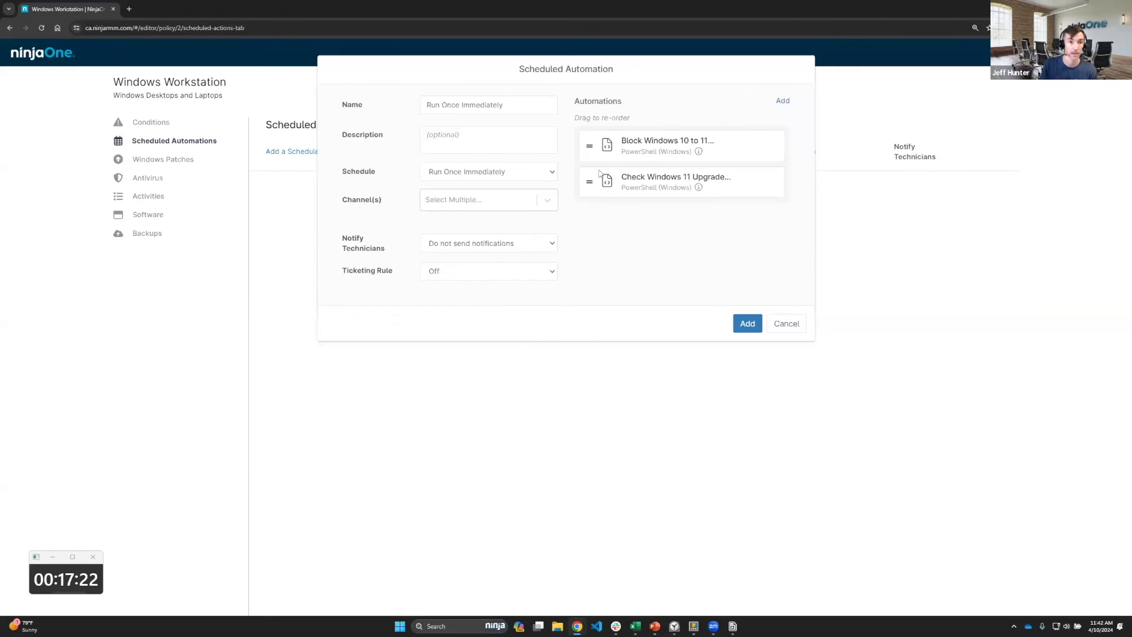
pyautogui.click(561, 148)
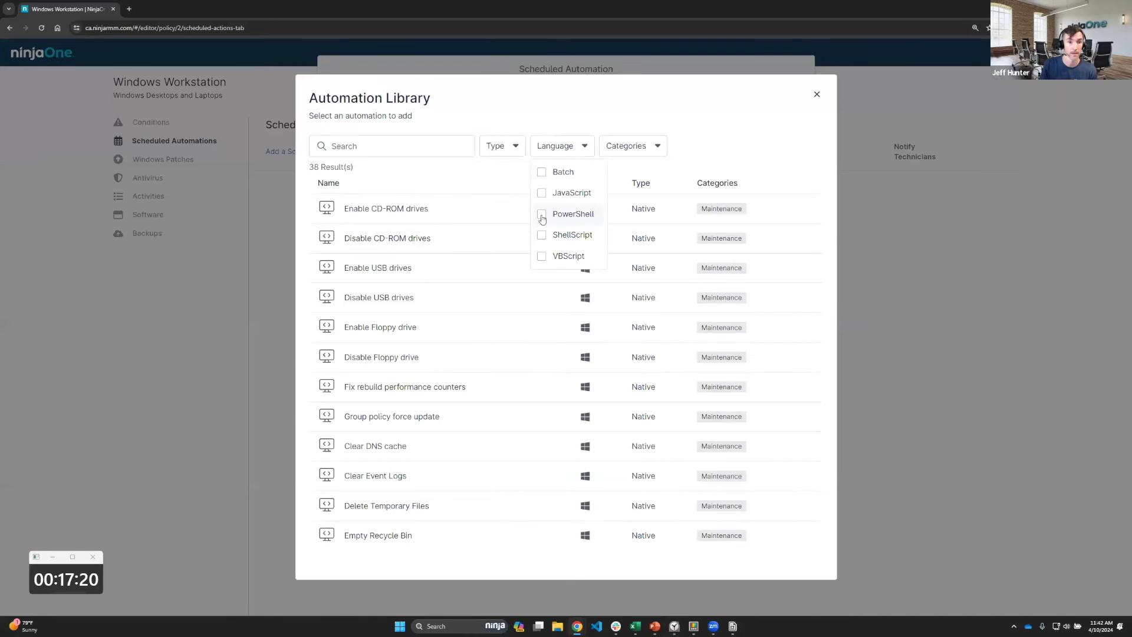
pyautogui.click(541, 214)
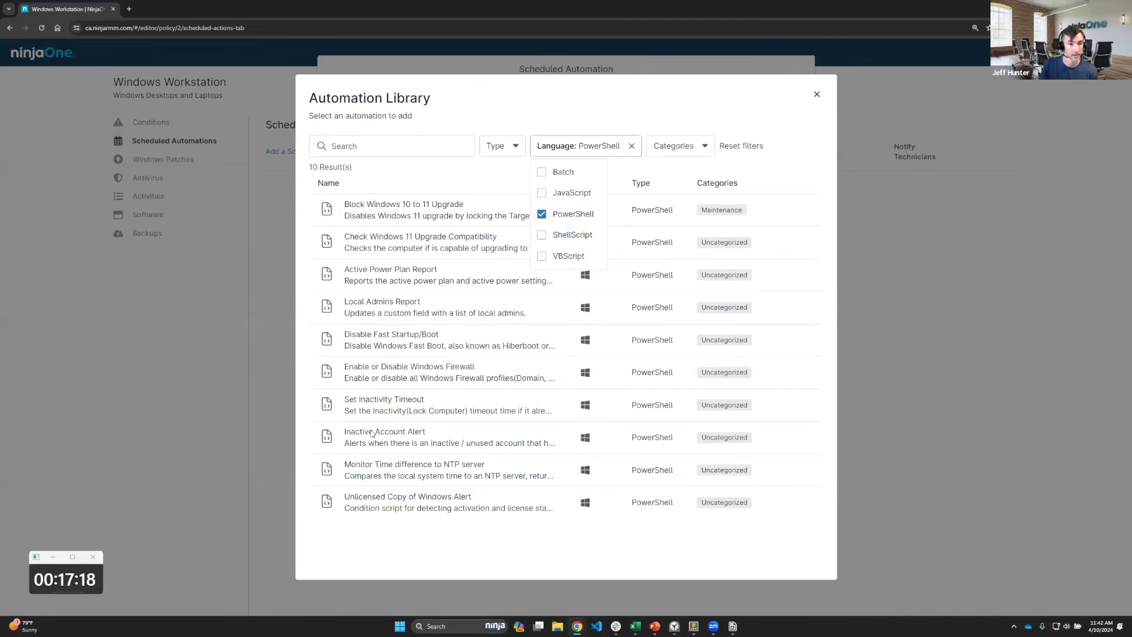
pyautogui.click(372, 507)
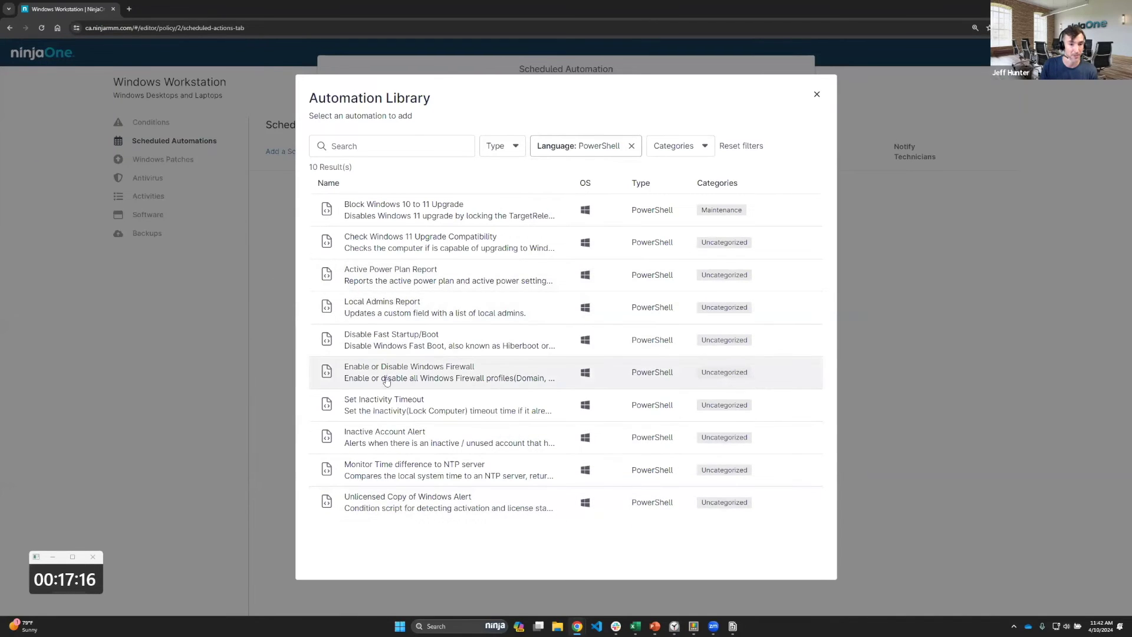
pyautogui.click(372, 406)
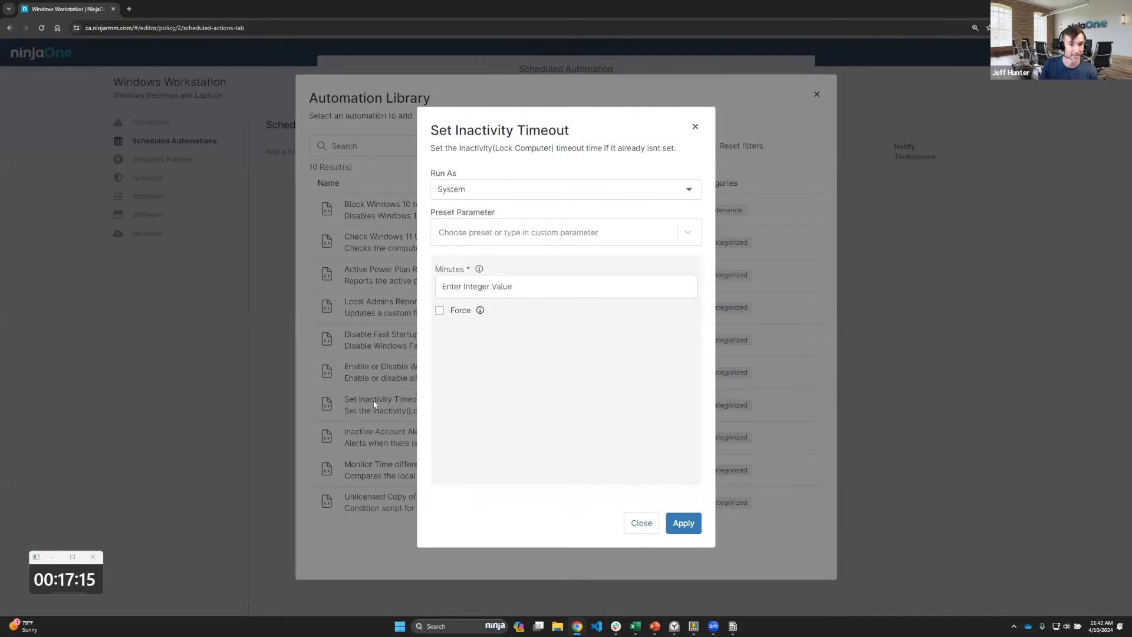
pyautogui.click(481, 278)
pyautogui.write('15')
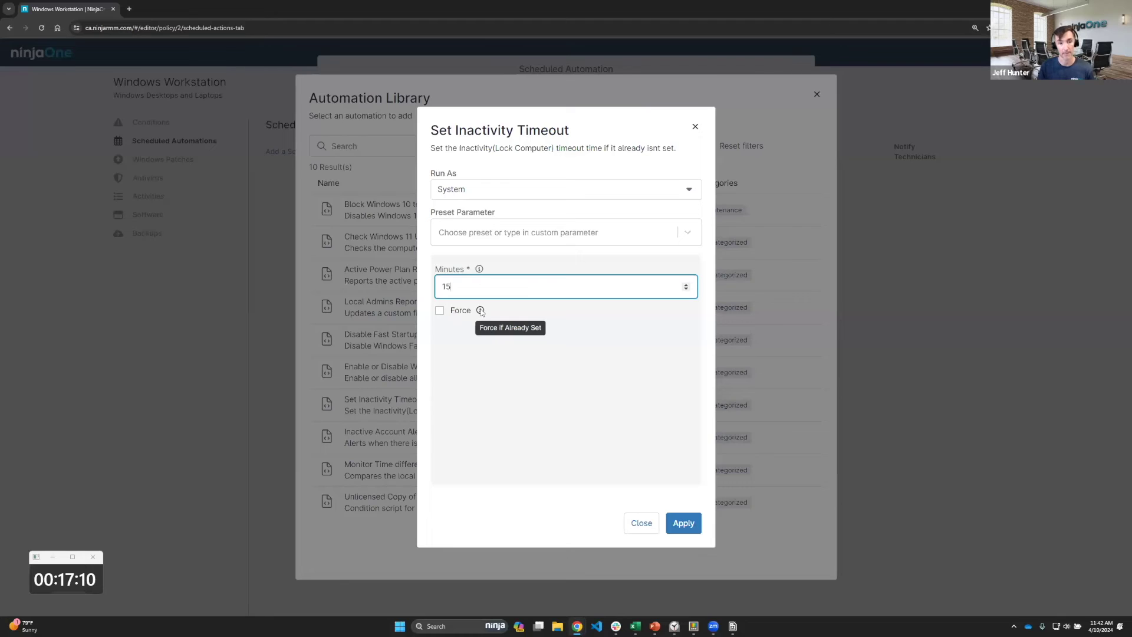
pyautogui.click(441, 312)
pyautogui.moveTo(479, 313)
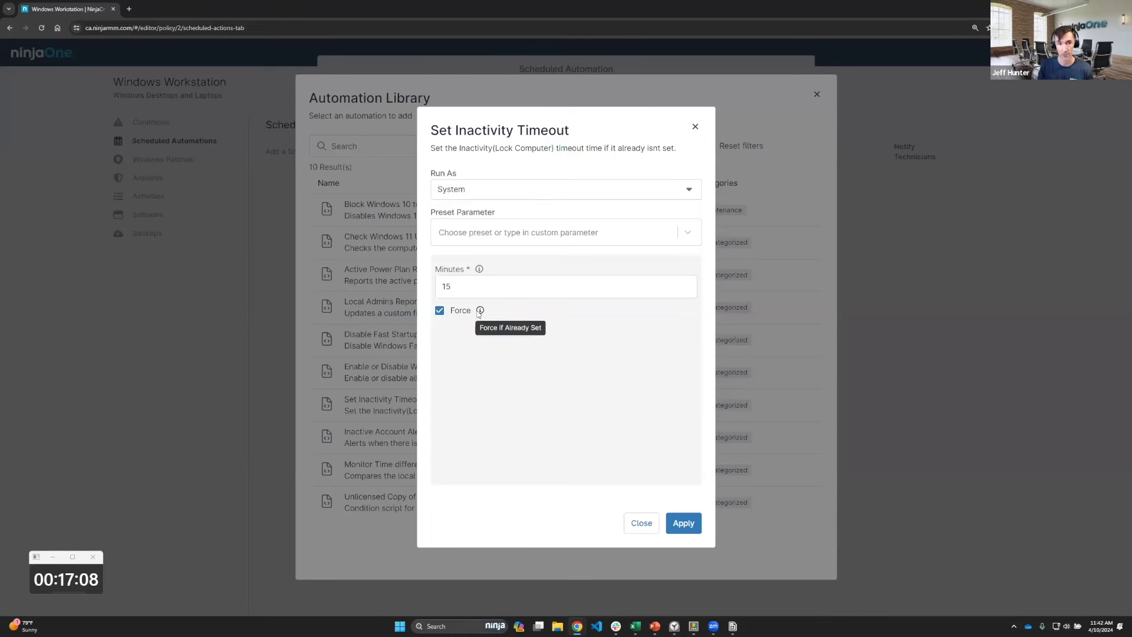
pyautogui.click(685, 525)
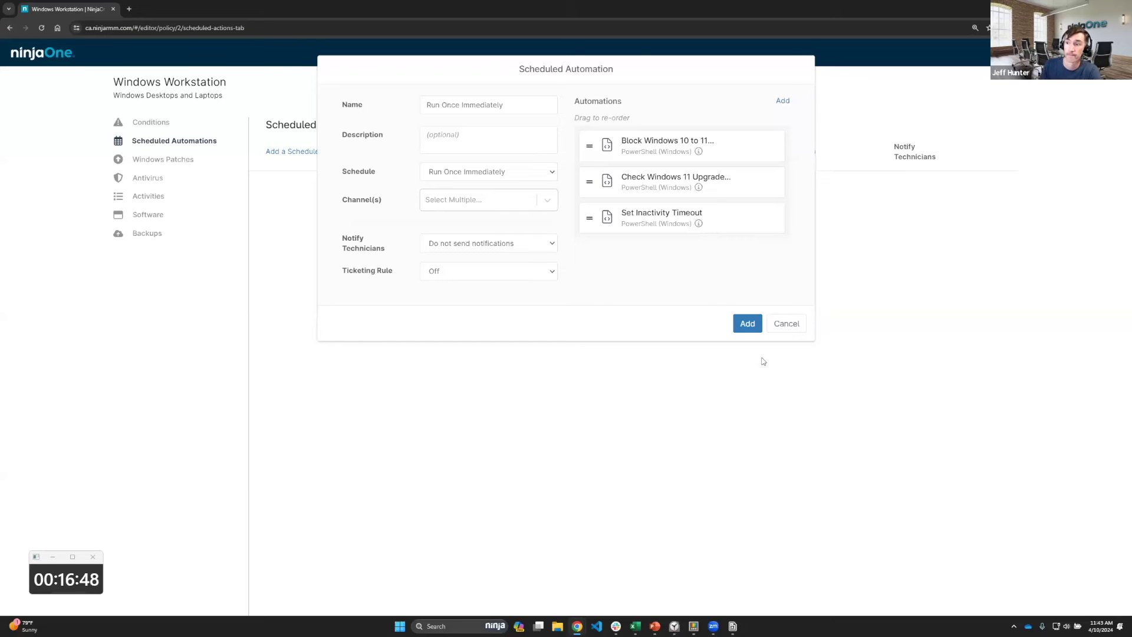
pyautogui.click(739, 335)
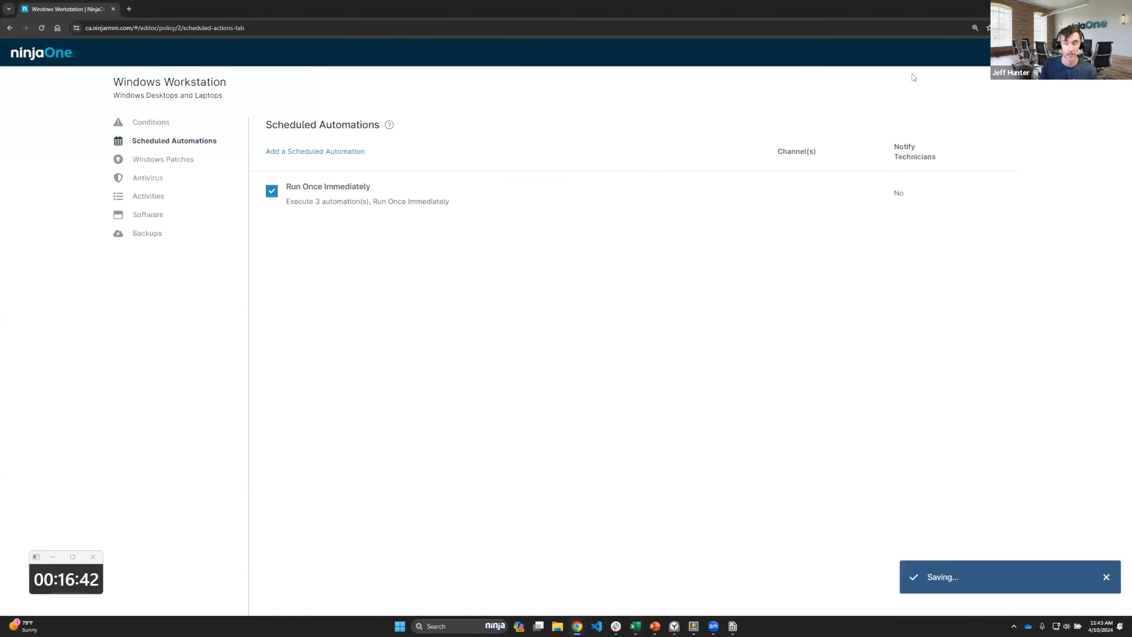
pyautogui.click(190, 158)
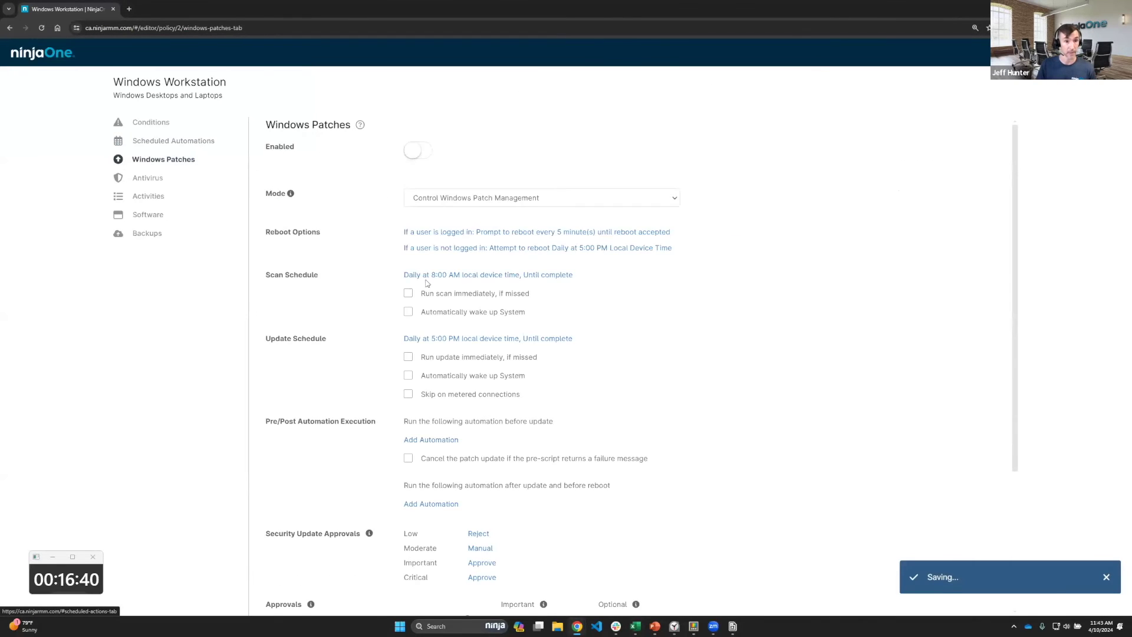
pyautogui.click(410, 154)
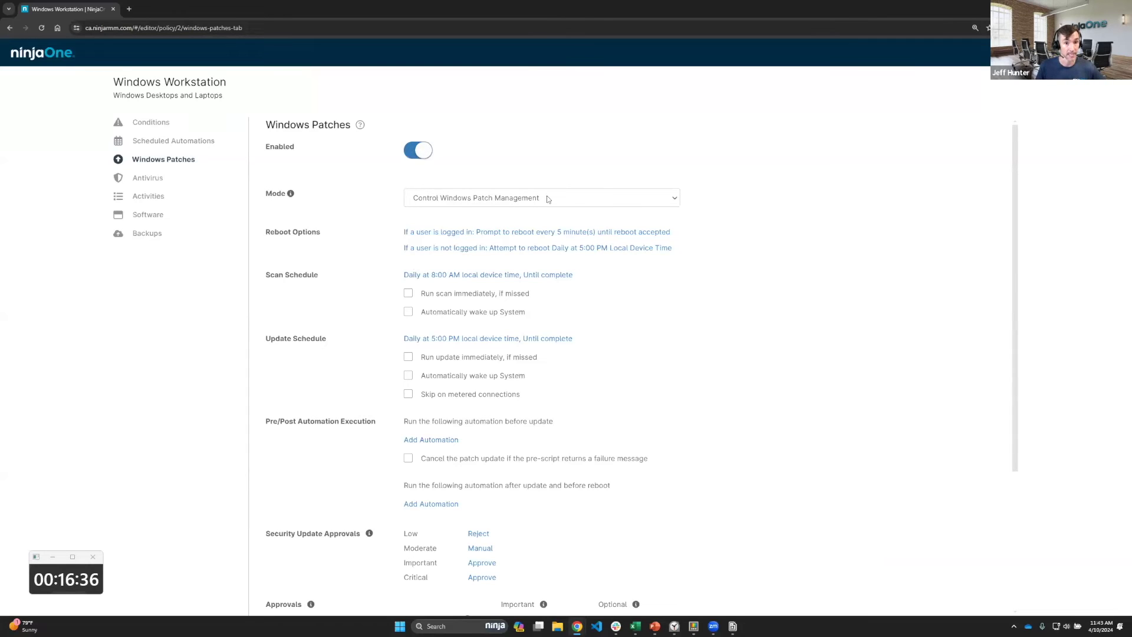
pyautogui.click(484, 275)
pyautogui.click(470, 297)
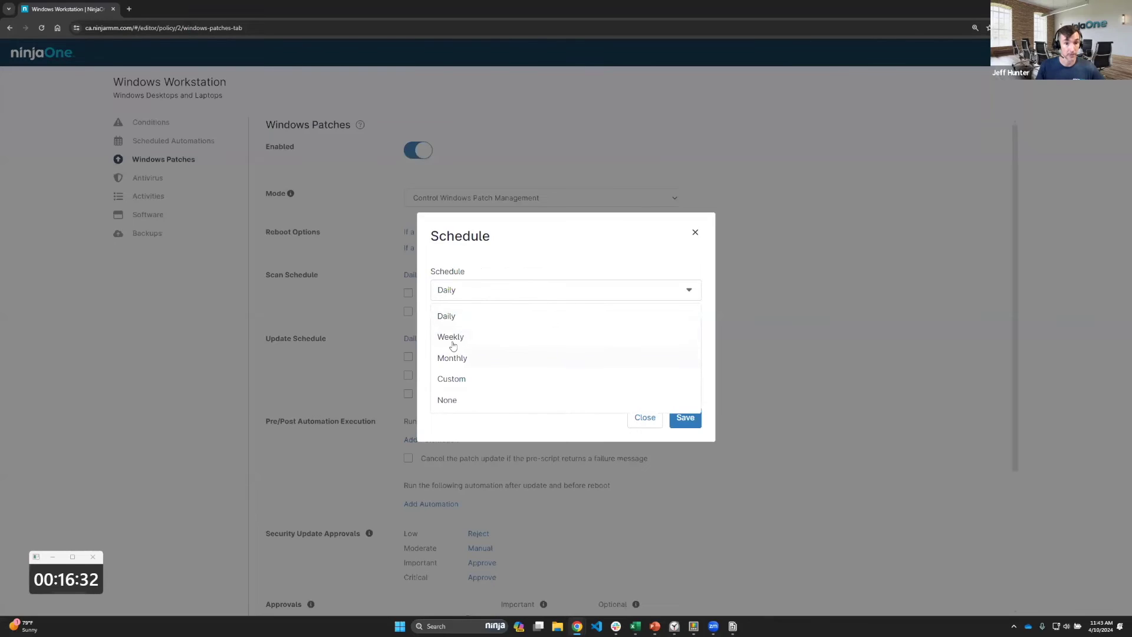
pyautogui.click(452, 340)
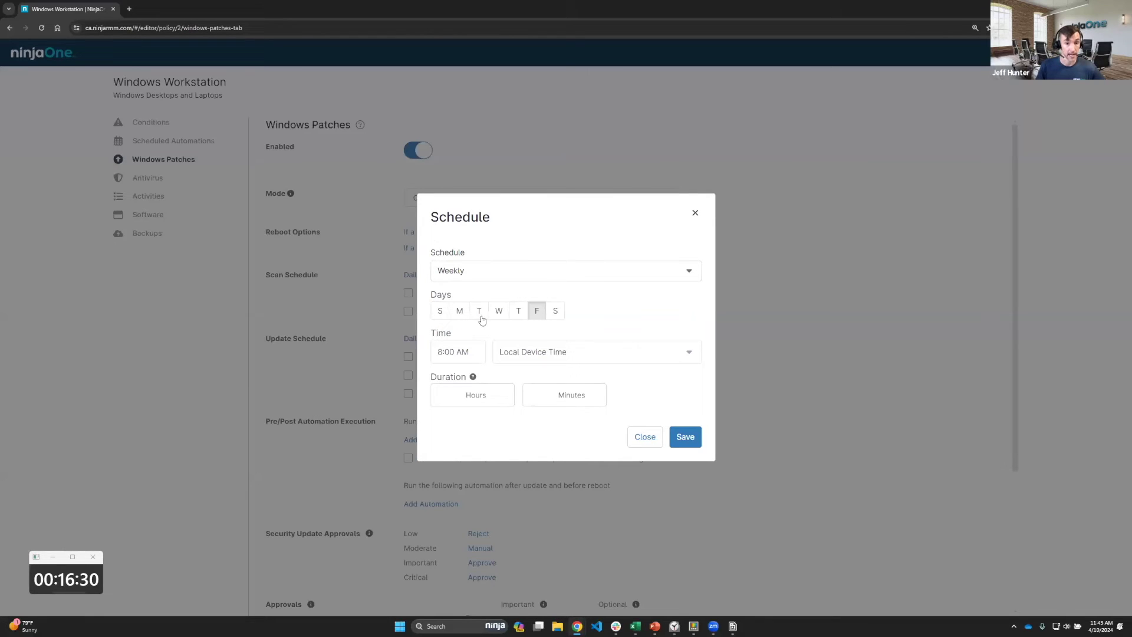
pyautogui.click(498, 313)
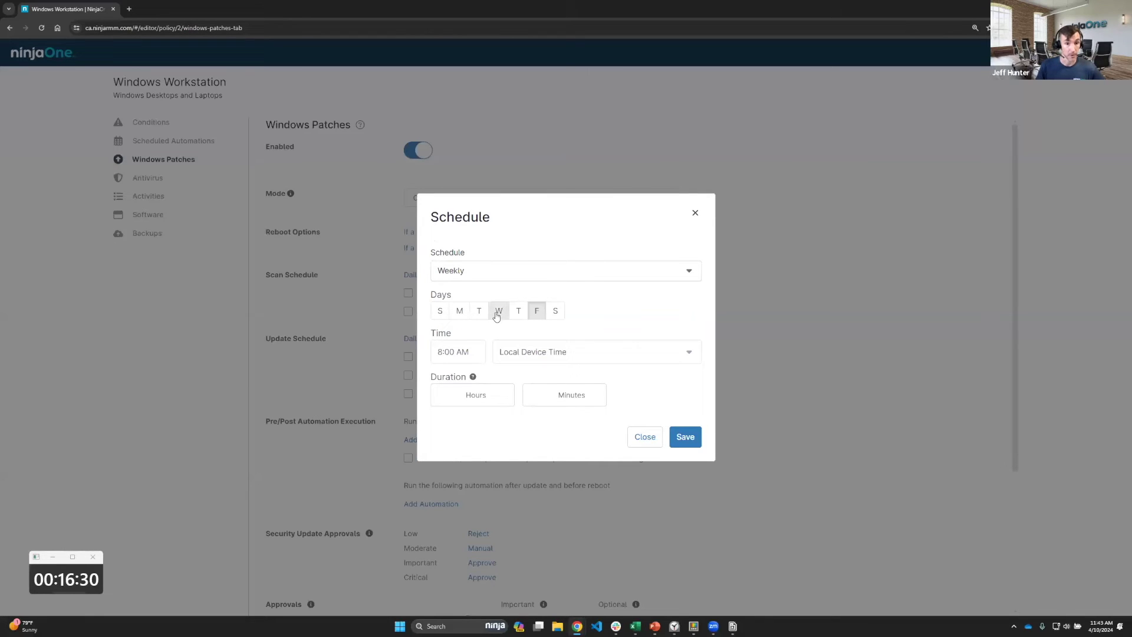
pyautogui.click(537, 311)
pyautogui.click(455, 352)
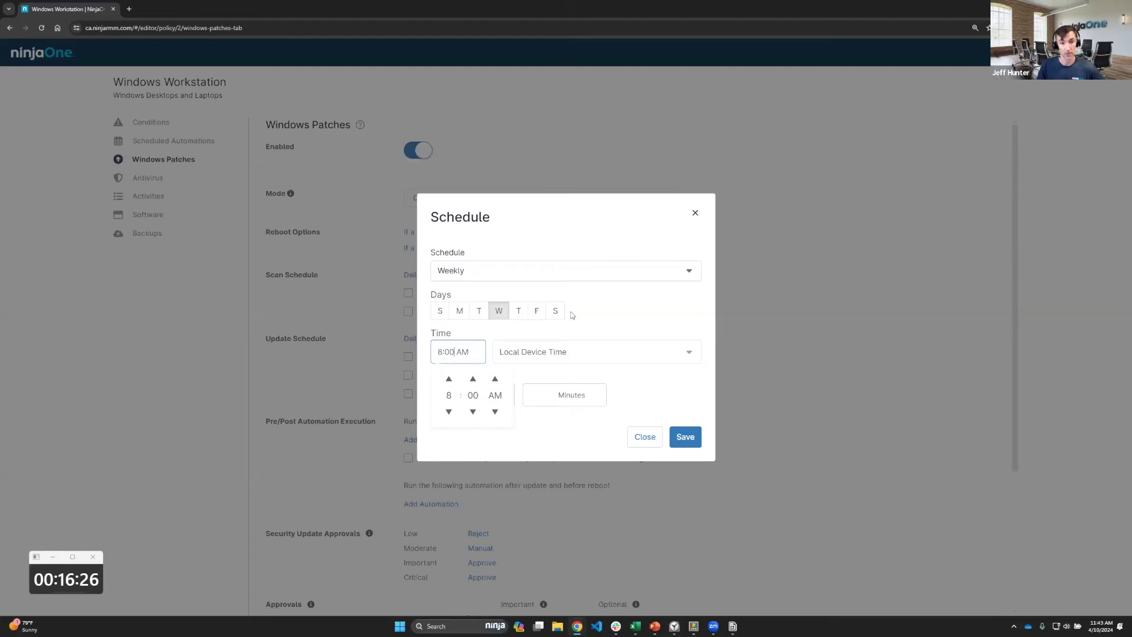
pyautogui.click(607, 303)
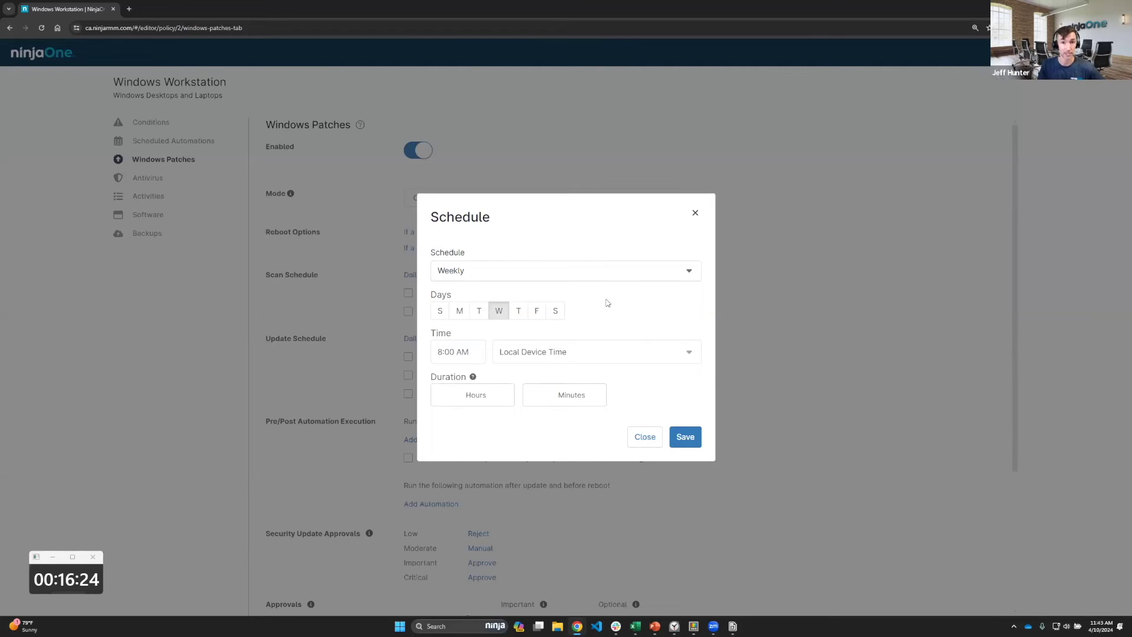
pyautogui.click(686, 445)
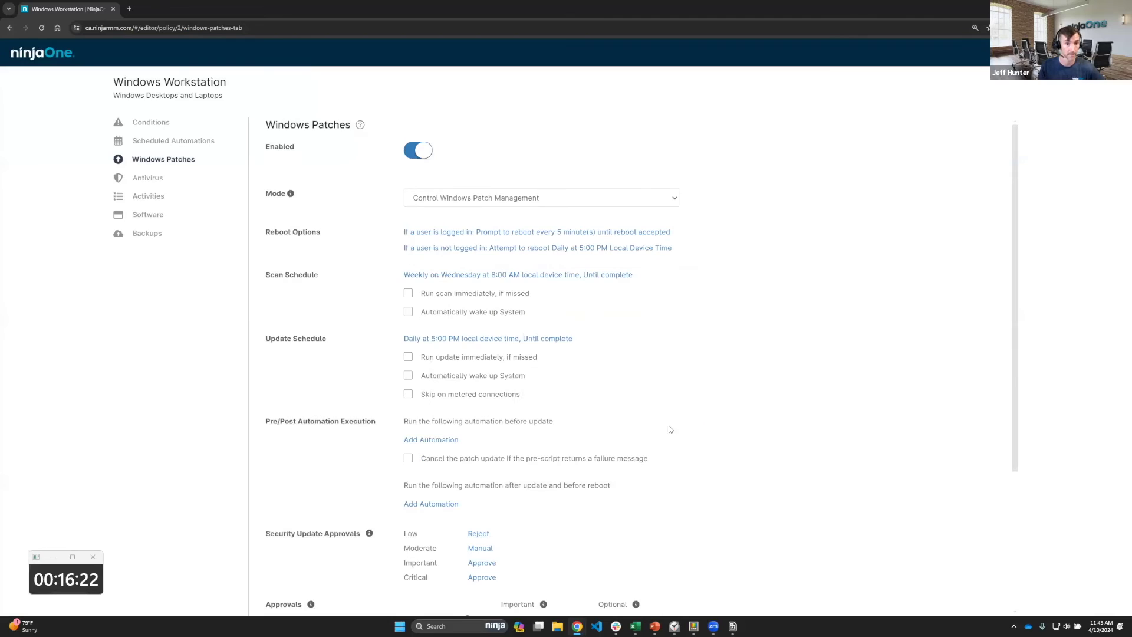
pyautogui.click(407, 295)
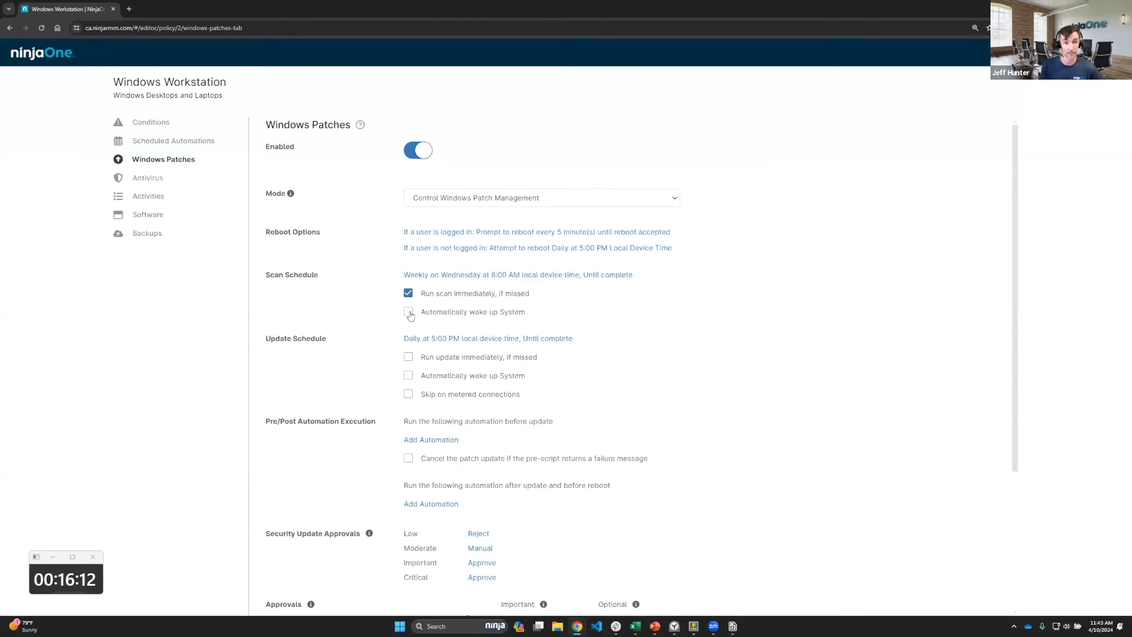
pyautogui.click(409, 314)
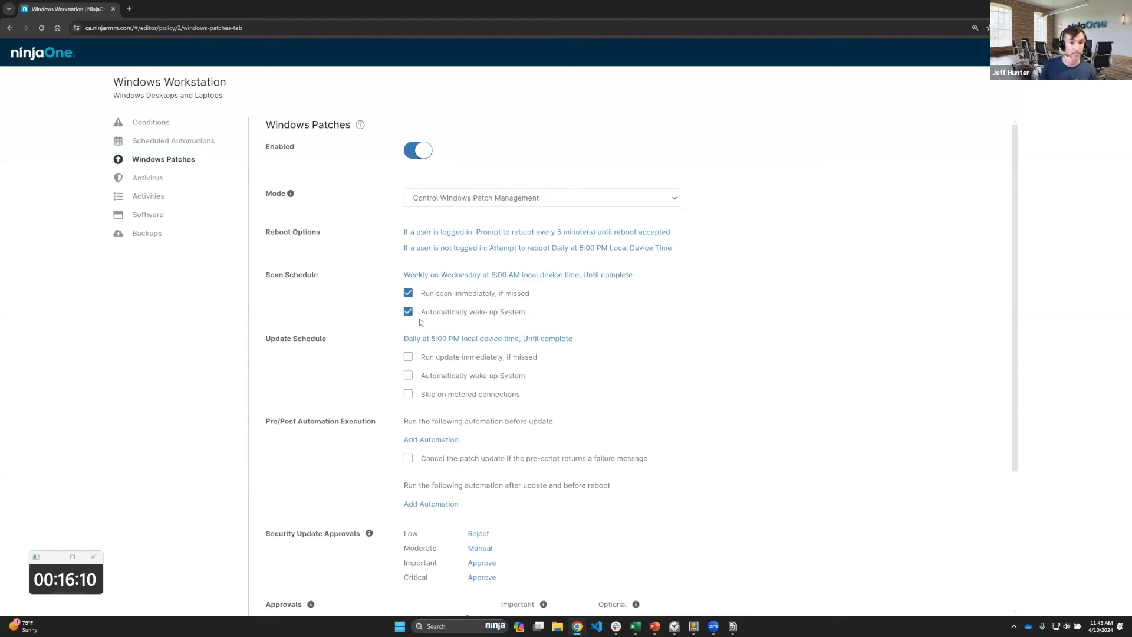
pyautogui.moveTo(263, 270); pyautogui.dragTo(276, 278)
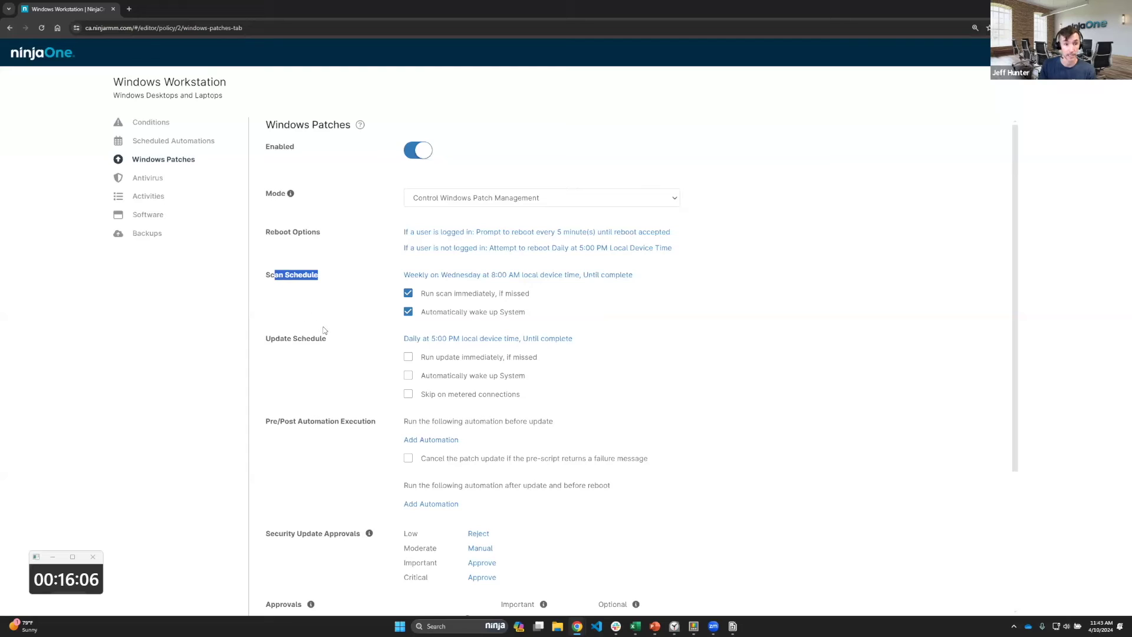
pyautogui.moveTo(328, 341); pyautogui.dragTo(267, 342)
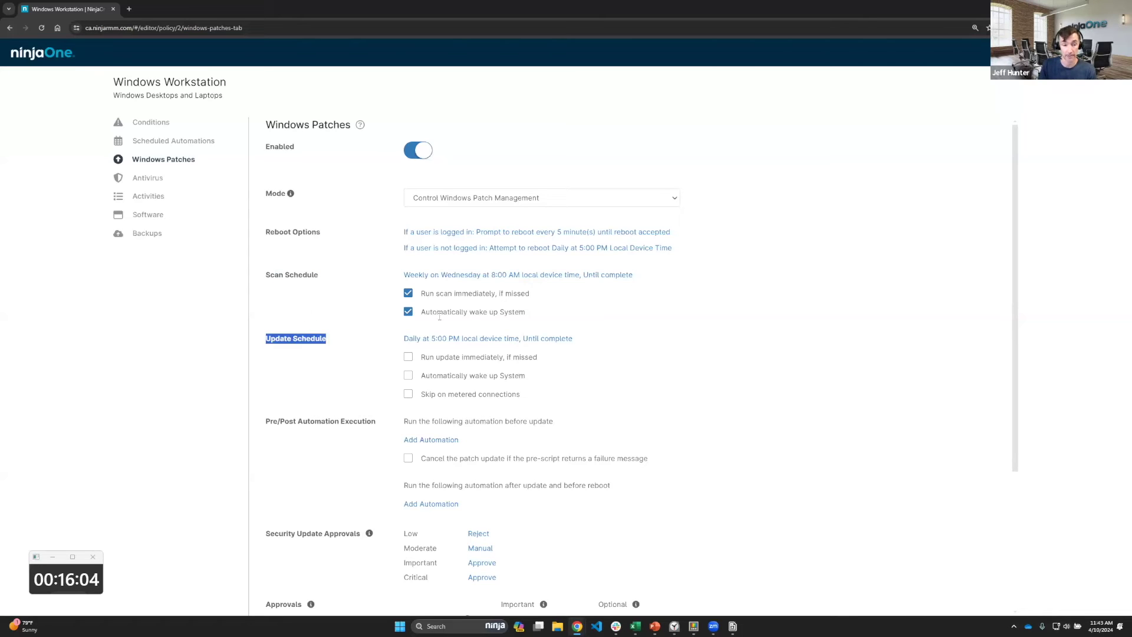
pyautogui.click(462, 338)
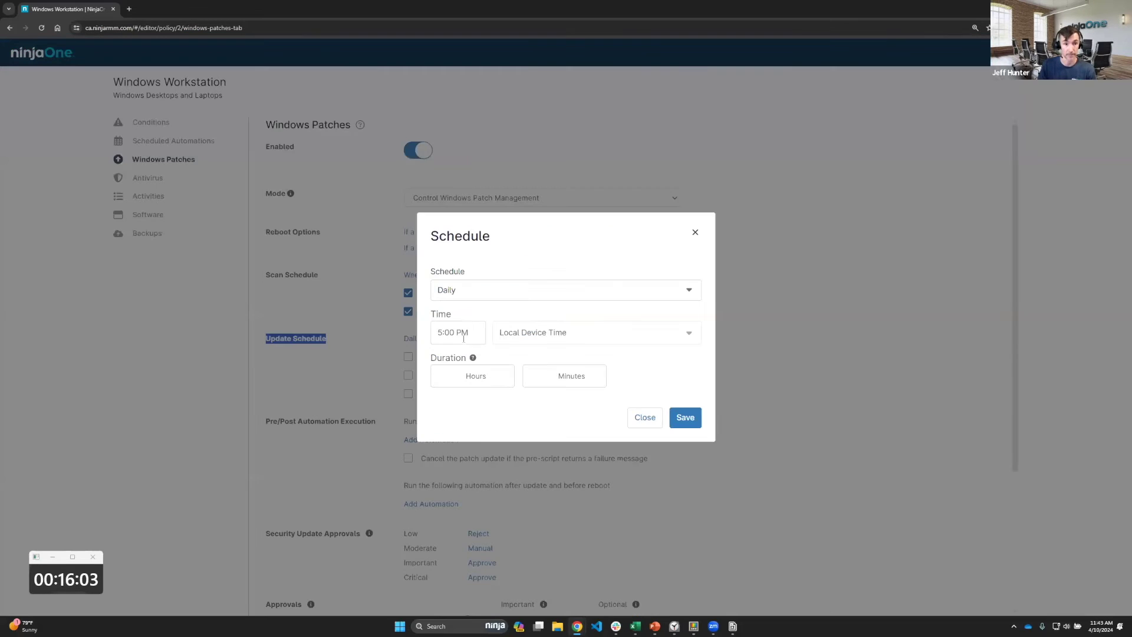
# Step: Set the Windows patch update schedule to weekly on Monday at 8:00 AM
pyautogui.click(474, 293)
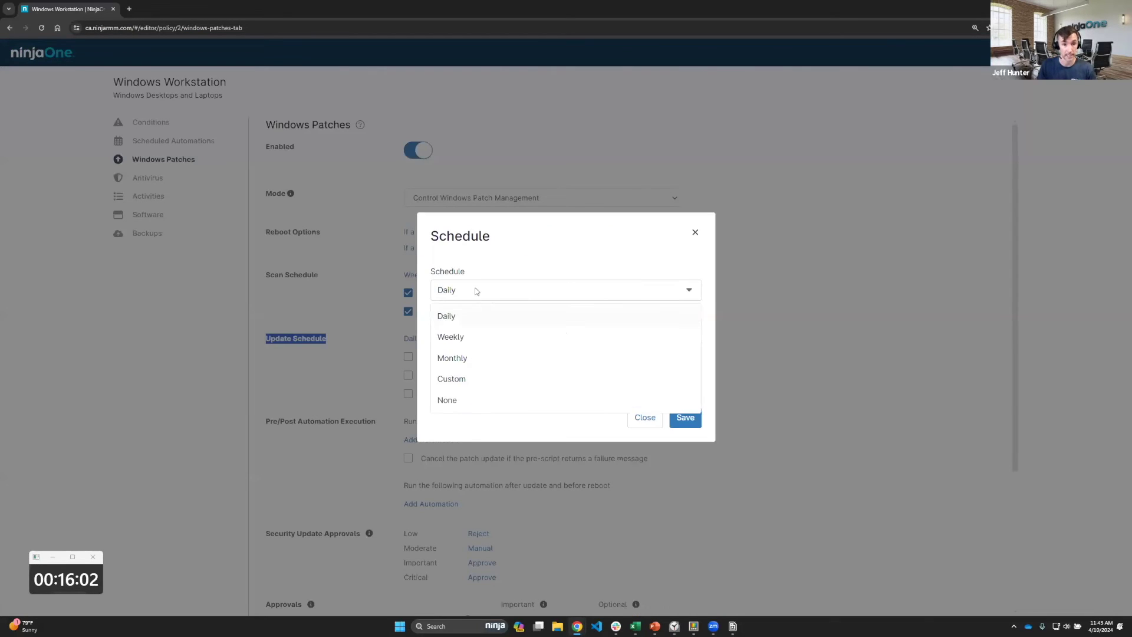
pyautogui.click(472, 337)
pyautogui.click(461, 311)
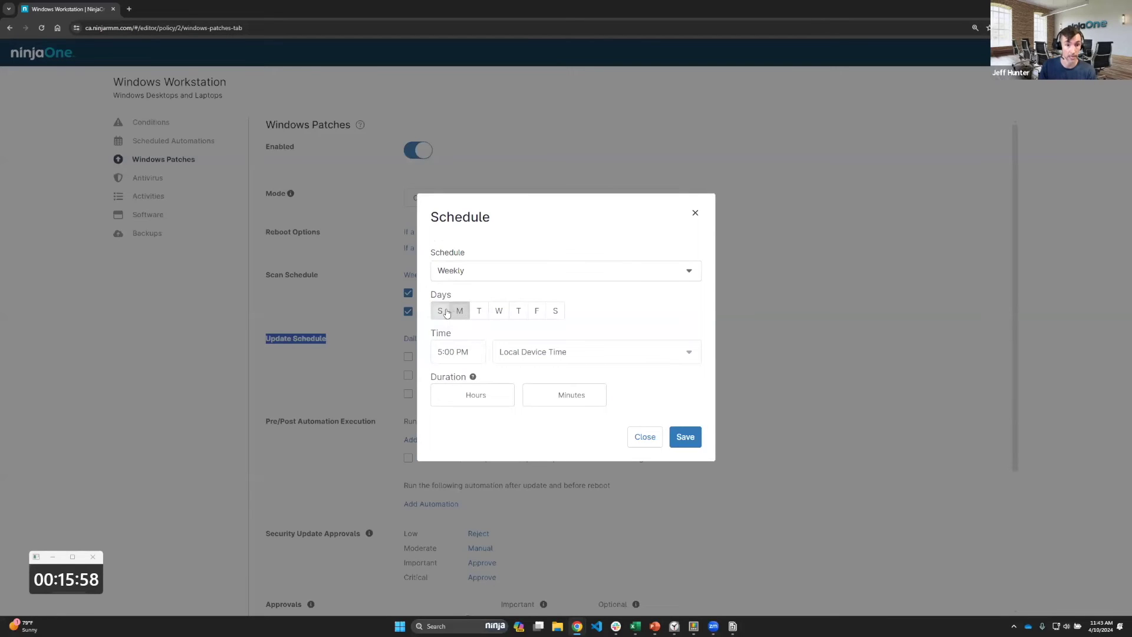
pyautogui.click(454, 352)
pyautogui.click(495, 412)
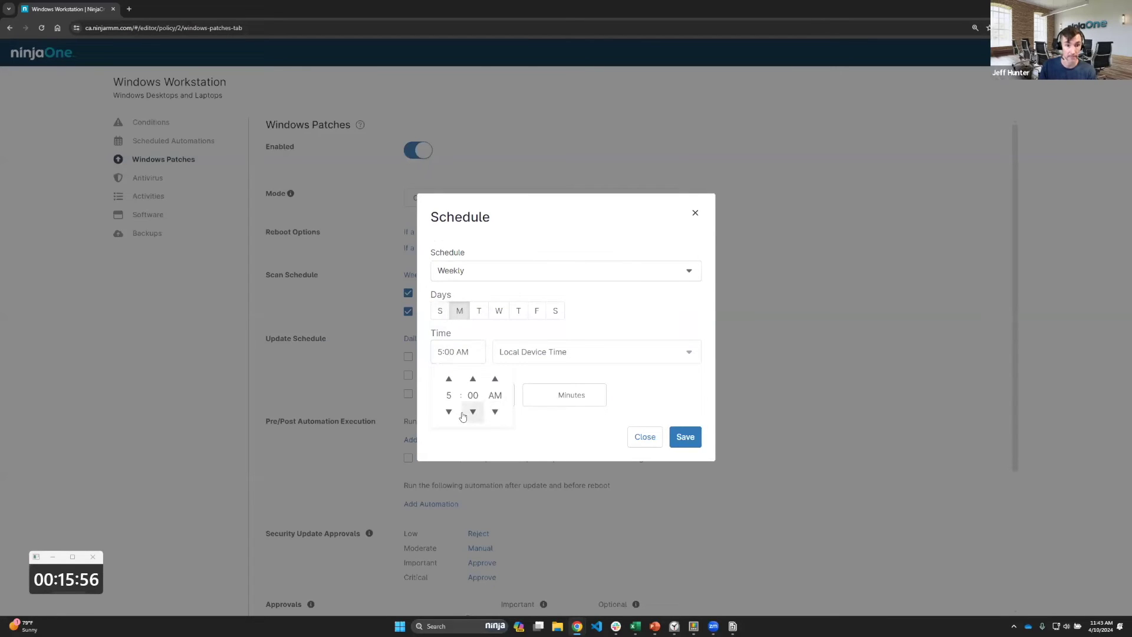
pyautogui.click(449, 379)
pyautogui.click(448, 378)
pyautogui.click(449, 378)
pyautogui.click(449, 379)
pyautogui.click(449, 412)
pyautogui.click(679, 392)
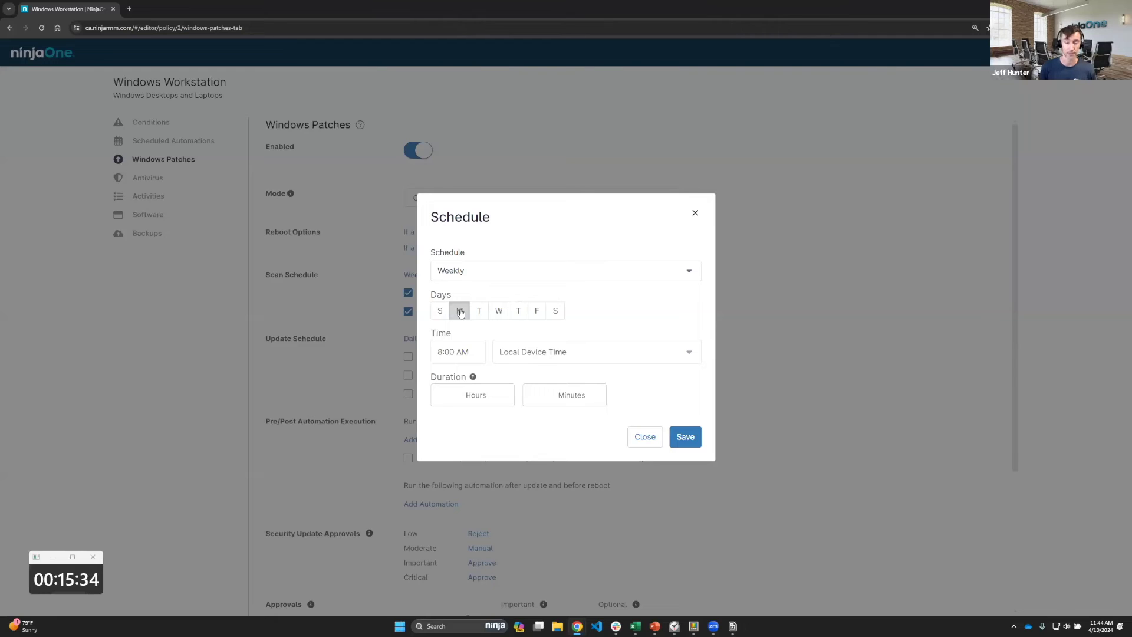
pyautogui.click(687, 441)
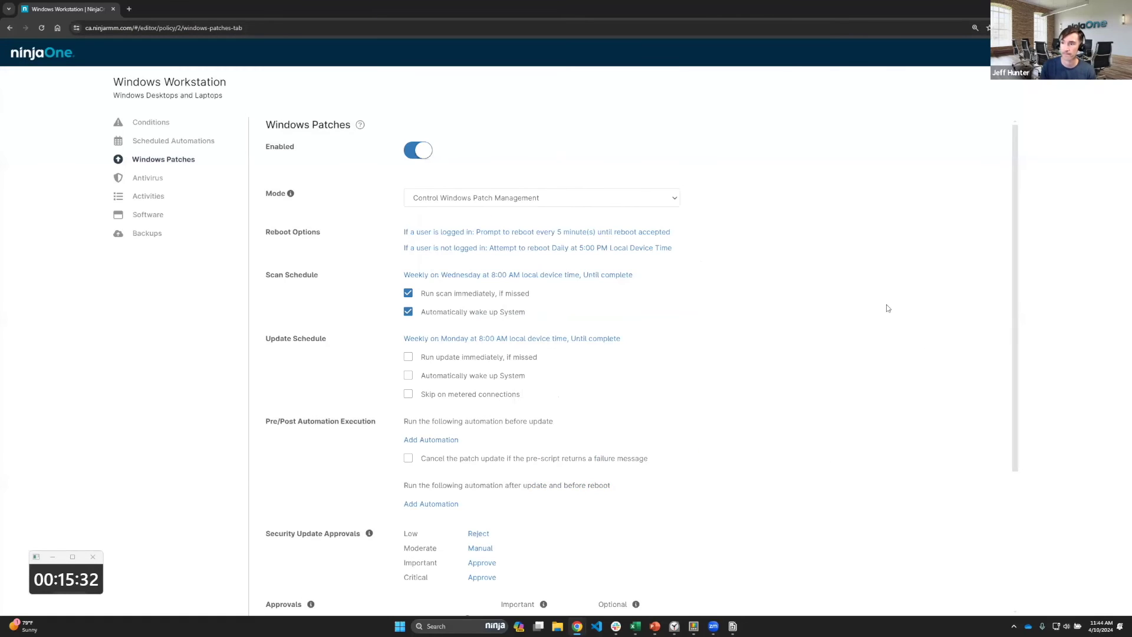
# Step: Enable running missed updates immediately and automatically waking the system
pyautogui.click(409, 357)
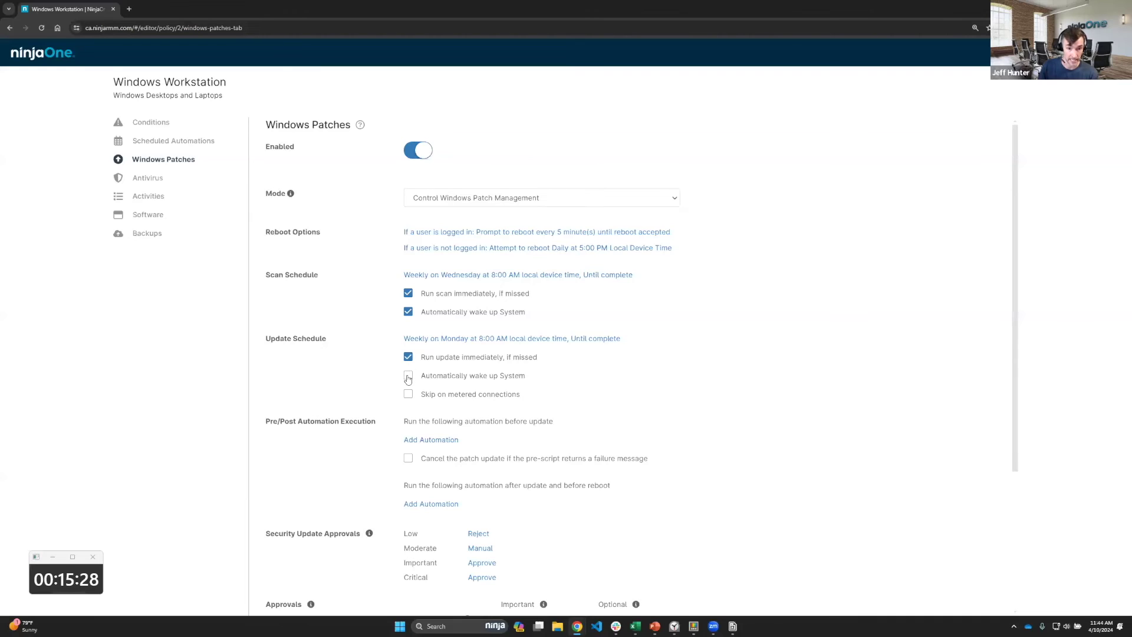
pyautogui.click(408, 377)
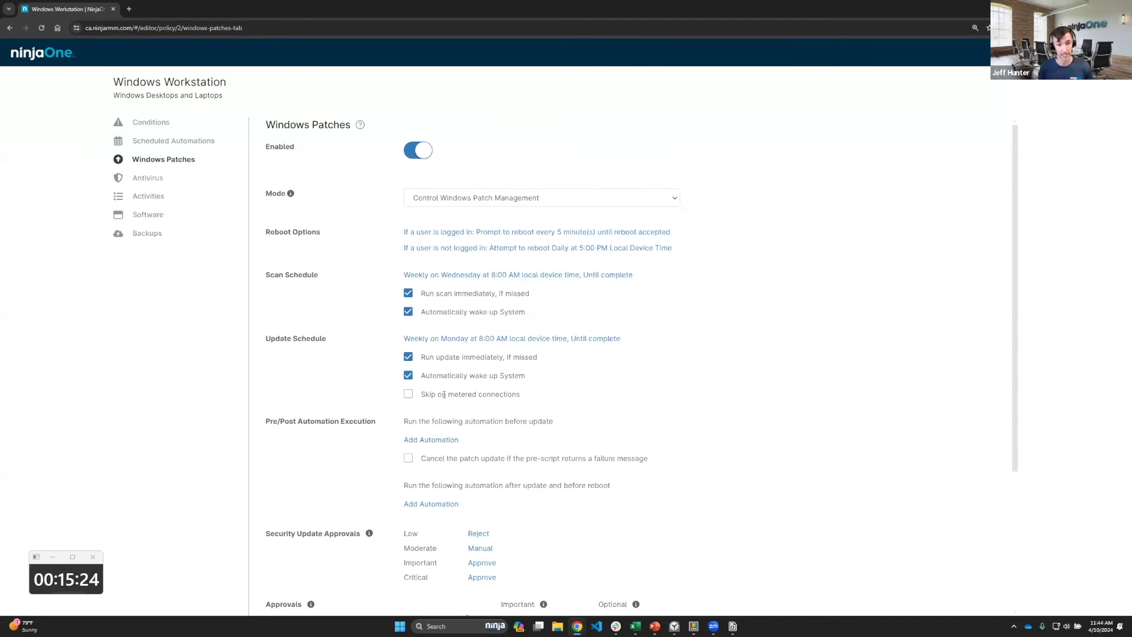
pyautogui.scroll(-2, 639, 301)
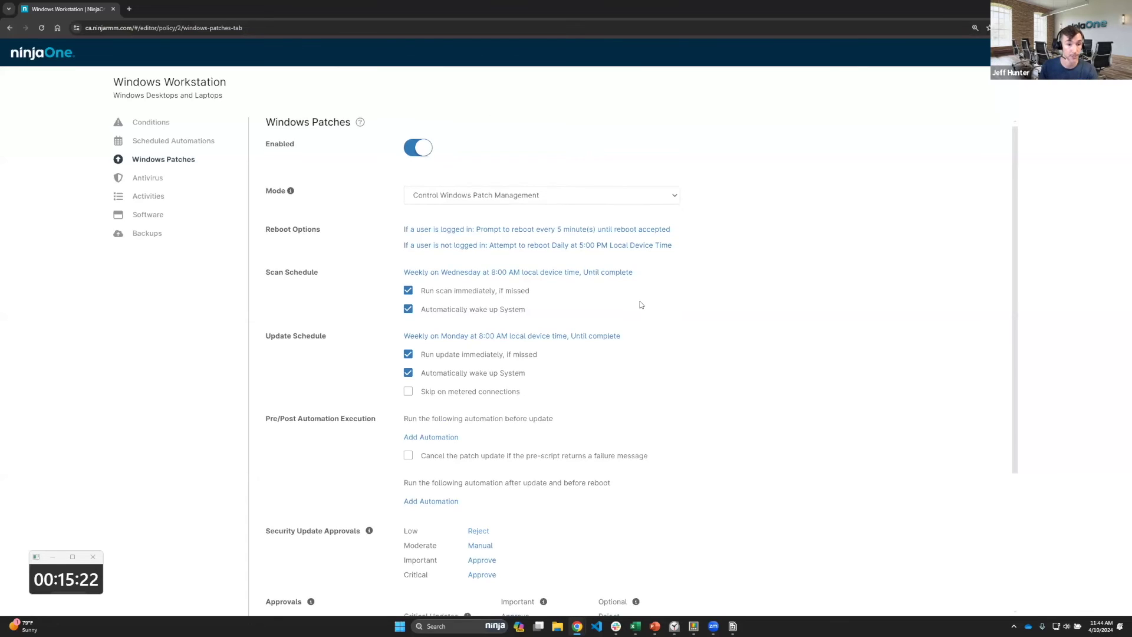
# Step: Change the low-severity security update approval from Reject to Manual
pyautogui.scroll(-2, 513, 378)
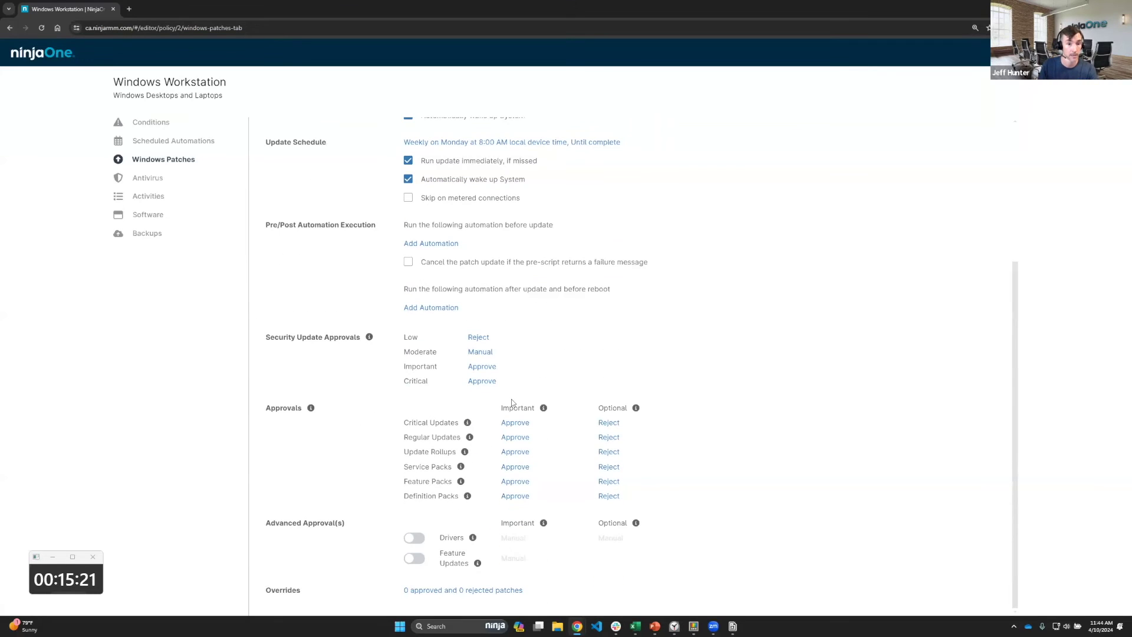
pyautogui.click(476, 336)
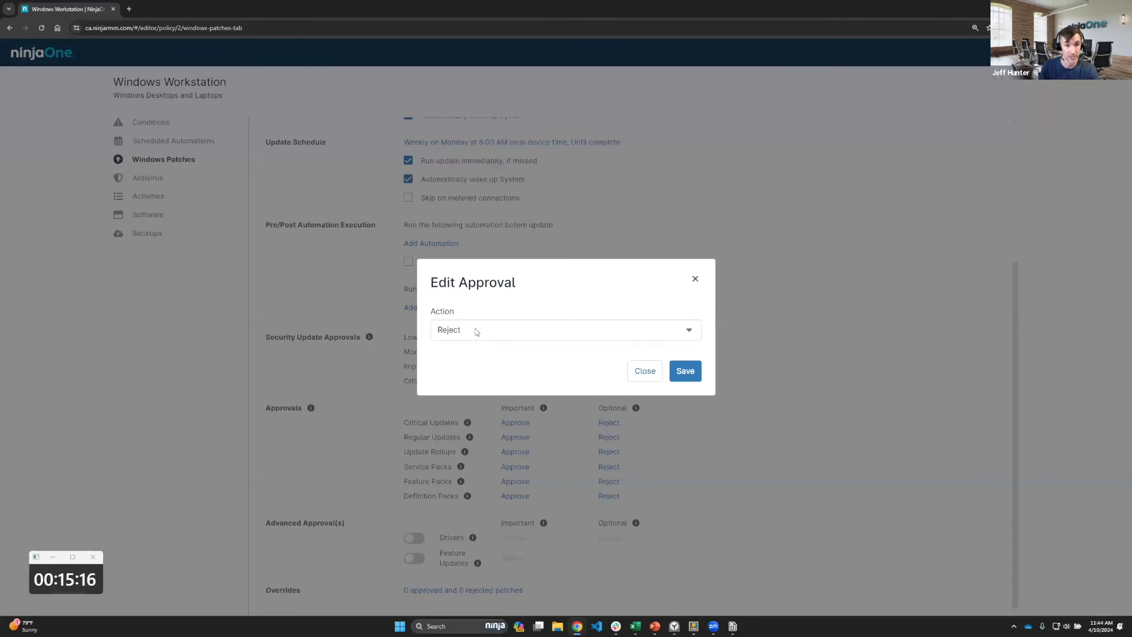
pyautogui.click(477, 331)
pyautogui.click(463, 397)
pyautogui.click(678, 373)
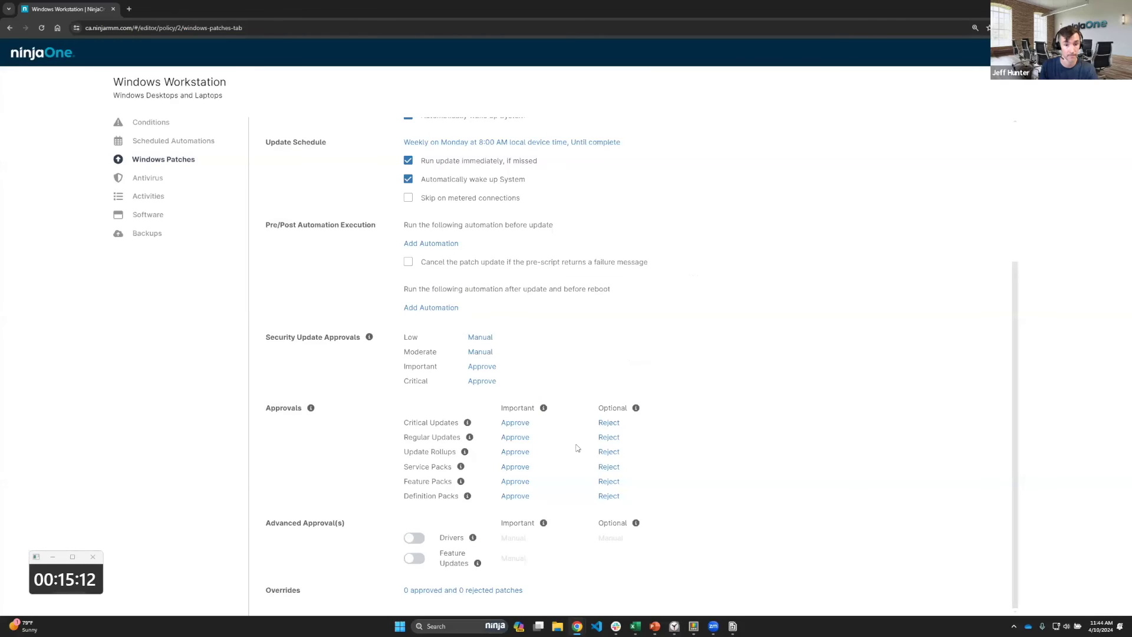
# Step: Turn on manual approval for Feature Updates under Advanced Approvals
pyautogui.click(419, 558)
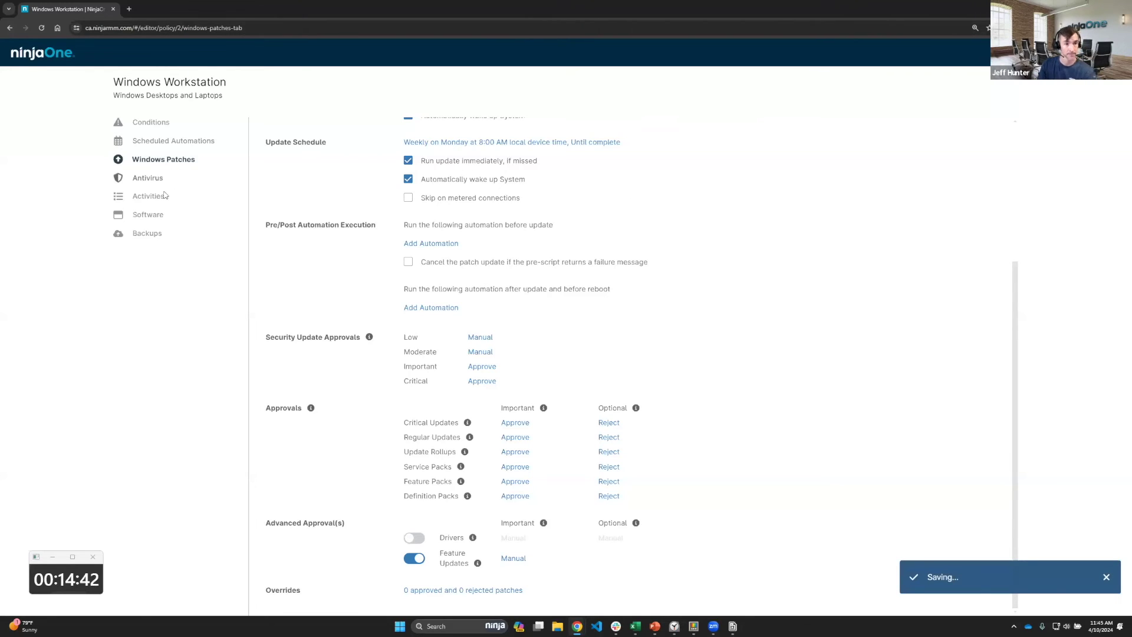
pyautogui.click(148, 215)
# Step: Enable Software patching for the Windows Workstation policy, then go back to Windows Patches
pyautogui.moveTo(310, 124)
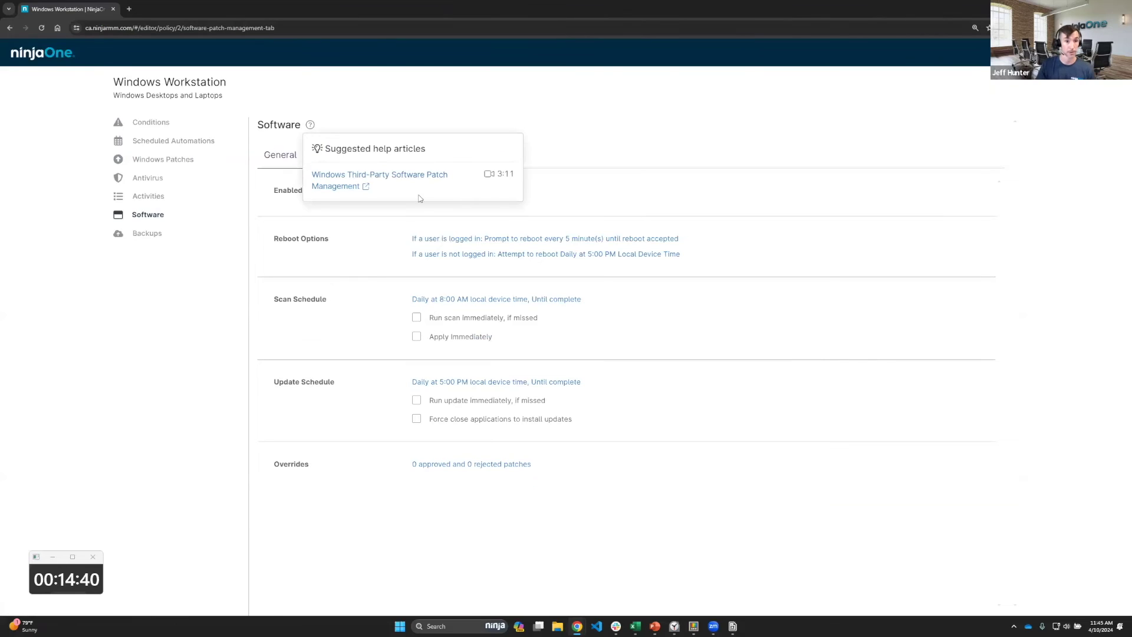
pyautogui.click(422, 192)
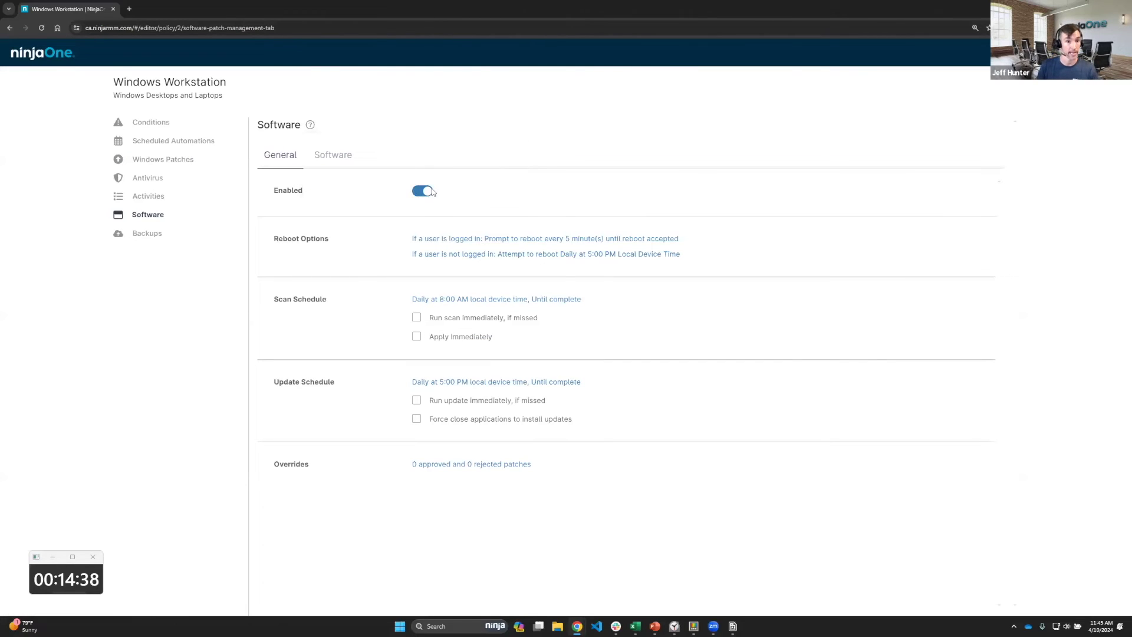
pyautogui.click(161, 165)
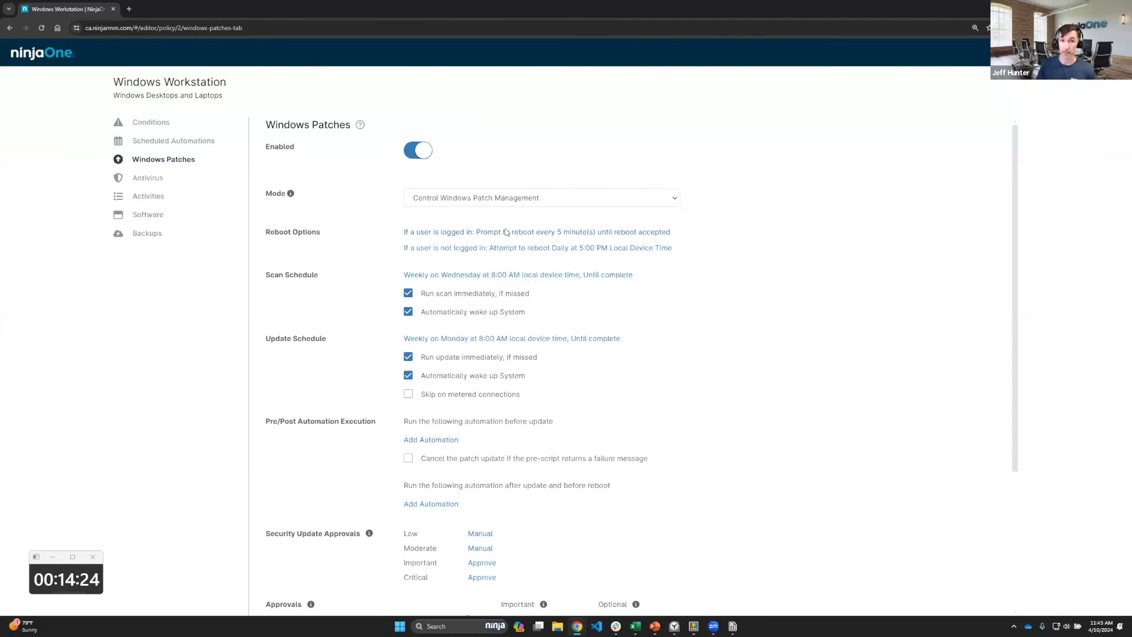
# Step: Prompt logged-in users to reboot every 6 hours, forcing a reboot after 6 prompts
pyautogui.click(506, 232)
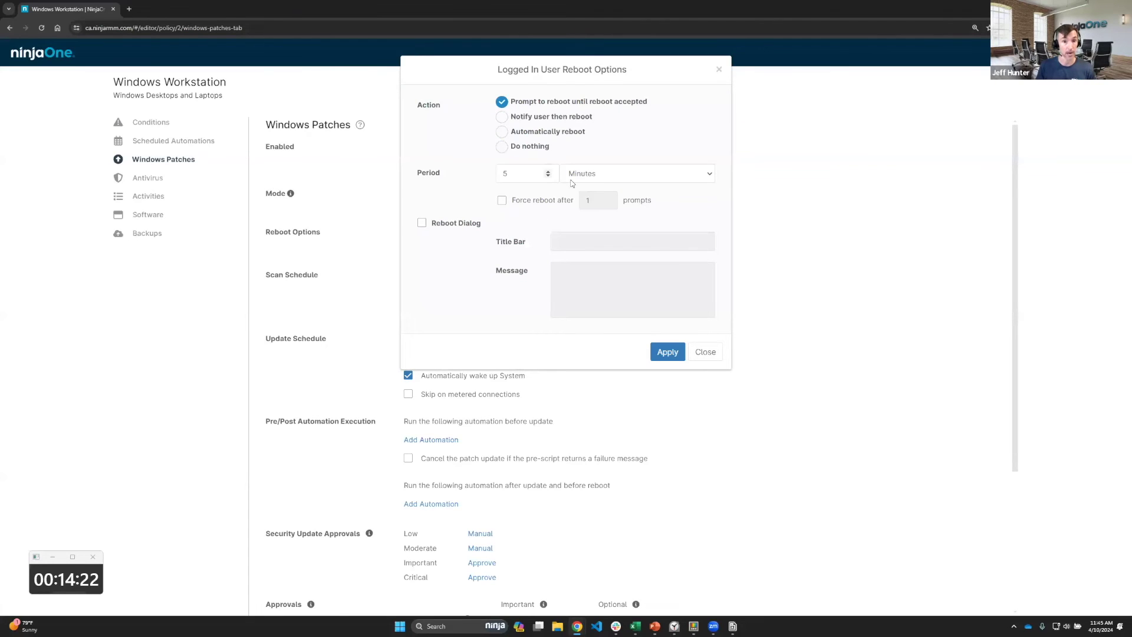
pyautogui.hotkey('alt', 'Down')
pyautogui.press('Down')
pyautogui.press('Return')
pyautogui.click(548, 172)
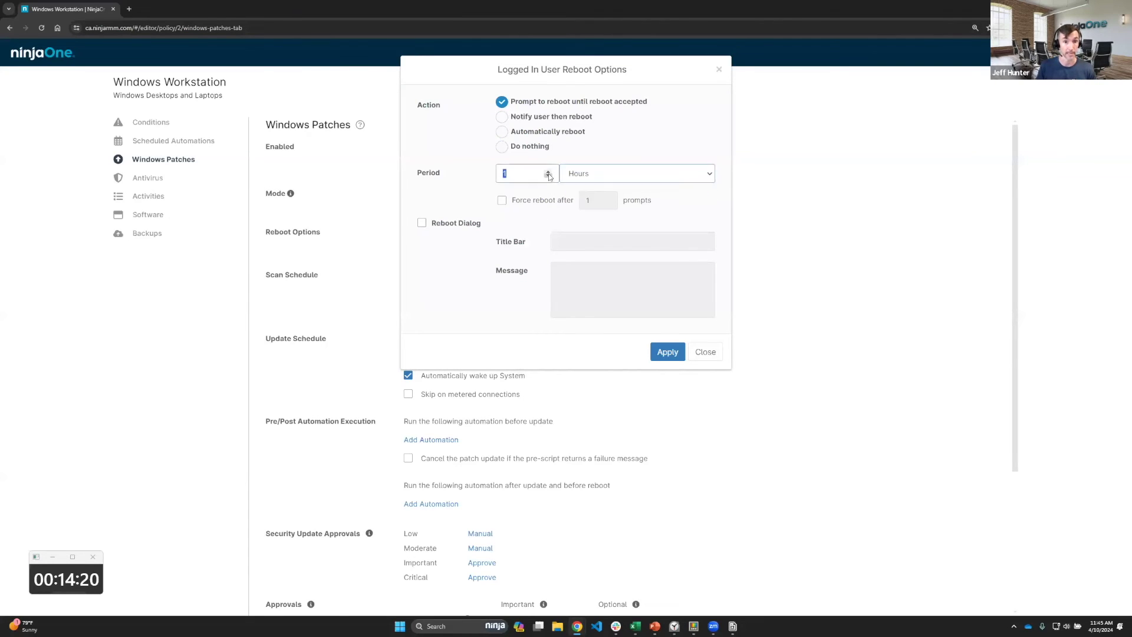
pyautogui.click(549, 171)
pyautogui.click(548, 172)
pyautogui.click(549, 172)
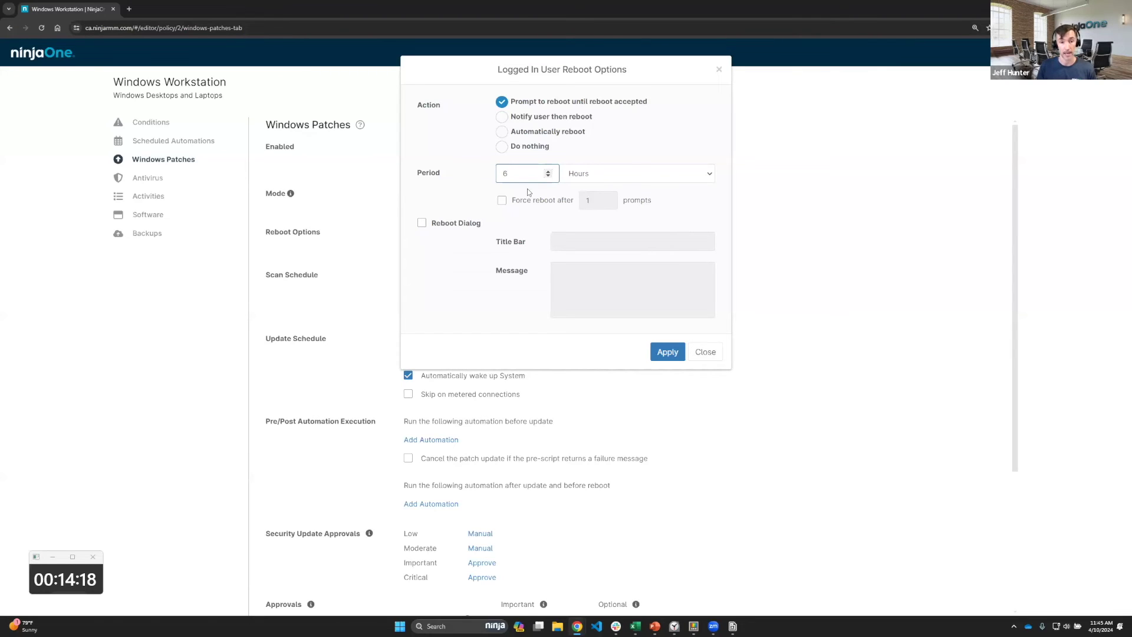
pyautogui.click(502, 200)
pyautogui.click(607, 198)
pyautogui.click(607, 198)
pyautogui.click(607, 198)
pyautogui.click(607, 198)
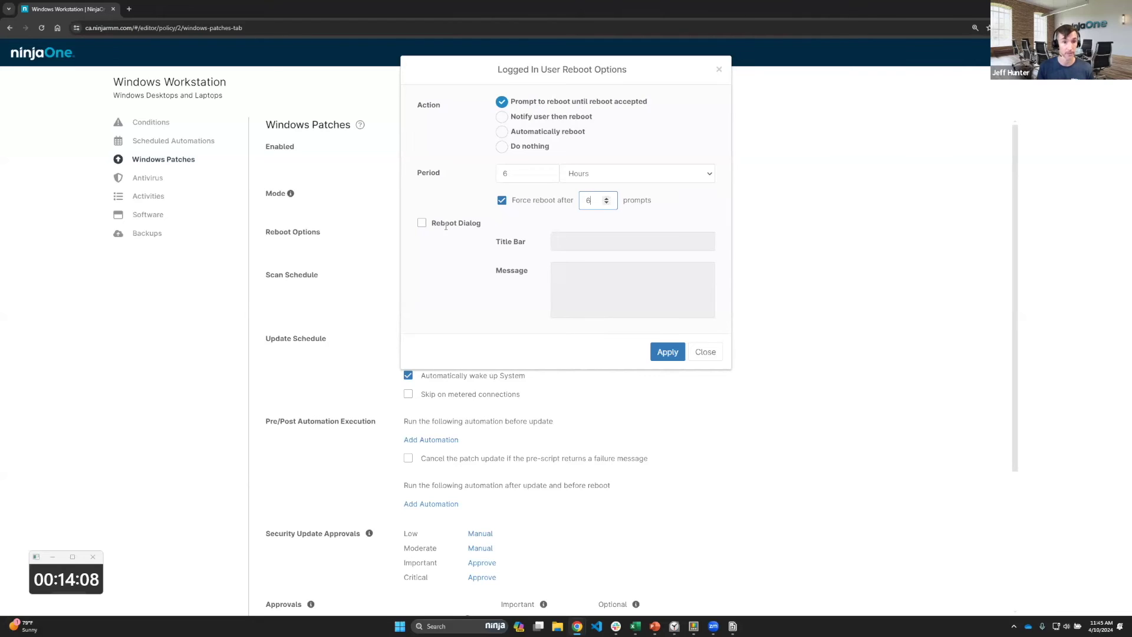
# Step: Enable a reboot dialog titled 'Dobbs Theatres' with a message asking users to reboot and call with questions
pyautogui.click(422, 223)
pyautogui.click(602, 242)
pyautogui.write('Do')
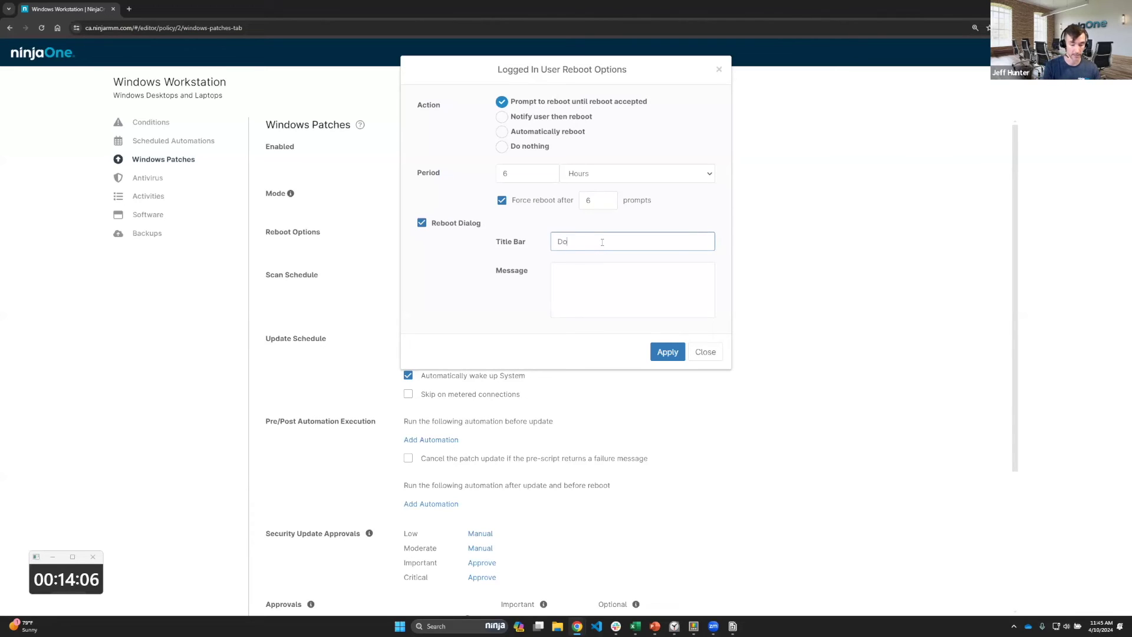
pyautogui.write('bbs Theatres')
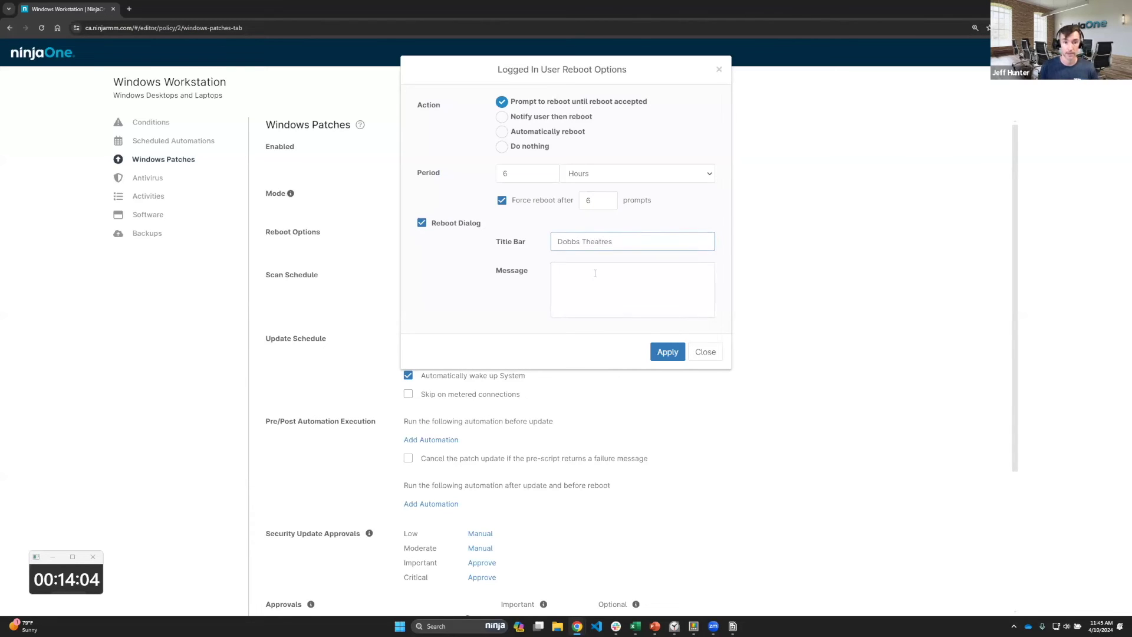
pyautogui.click(595, 273)
pyautogui.write('Please reboot. C')
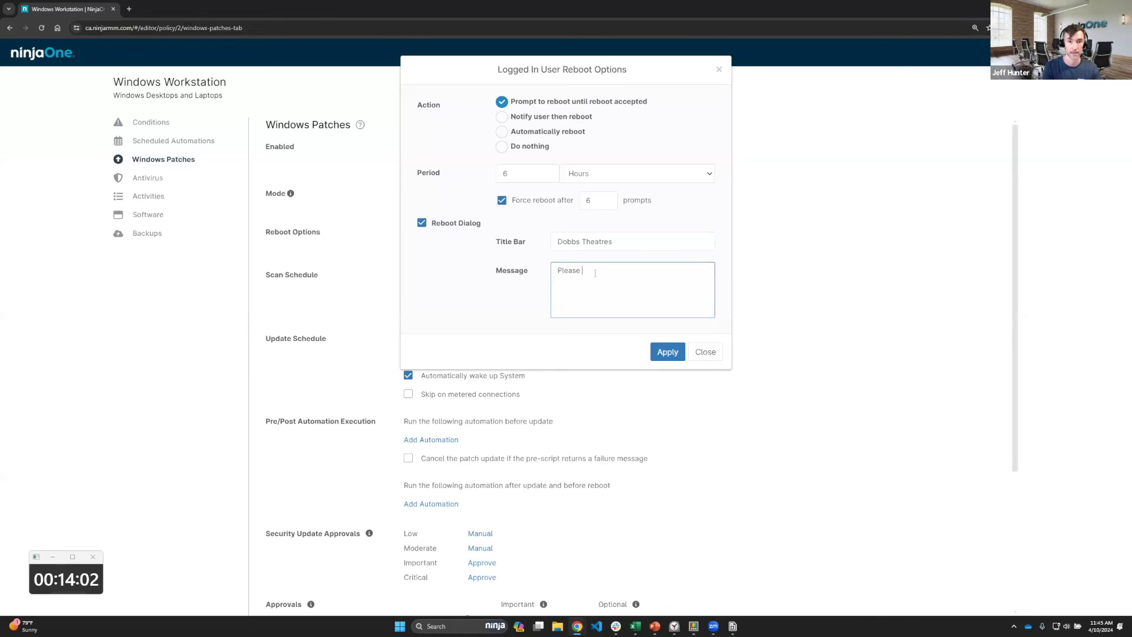
pyautogui.press('BackSpace')
pyautogui.press('BackSpace')
pyautogui.write('l Jeff is yo')
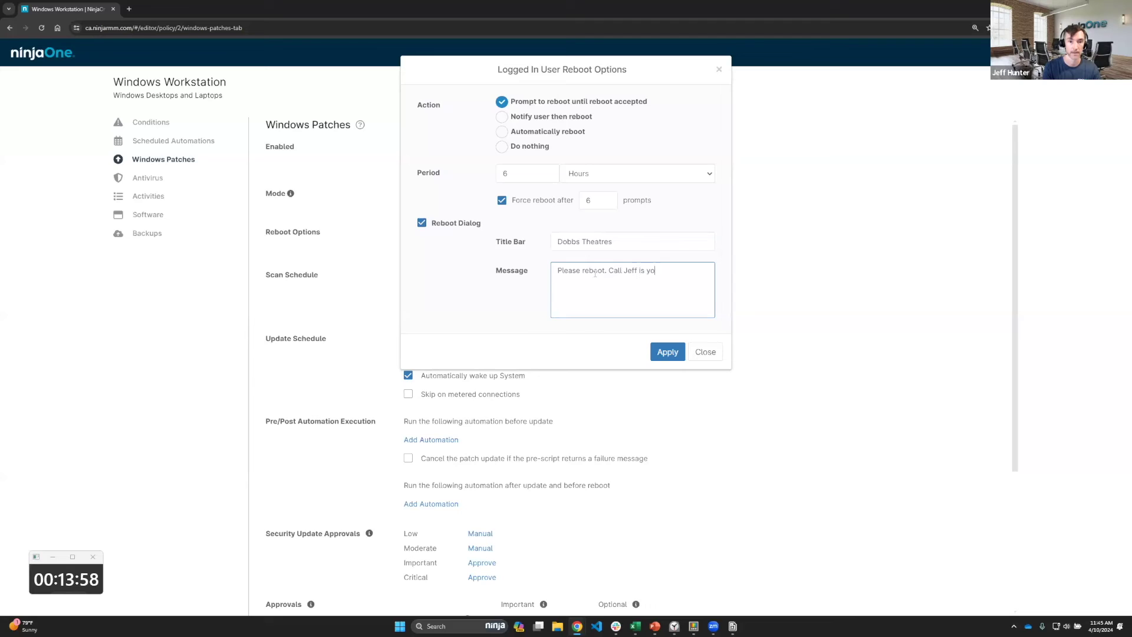
pyautogui.press('BackSpace')
pyautogui.press('BackSpace')
pyautogui.press('BackSpace')
pyautogui.press('BackSpace')
pyautogui.write('f you have questions')
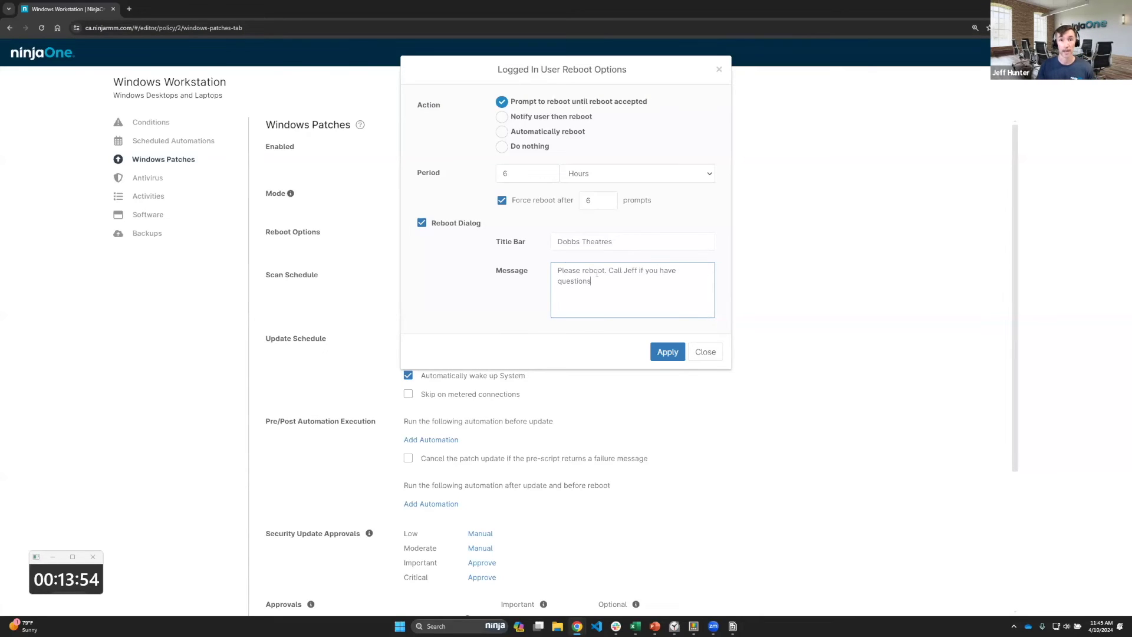
# Step: Apply and confirm the logged-in reboot options: every 6 hours, forced after 6 prompts
pyautogui.click(676, 355)
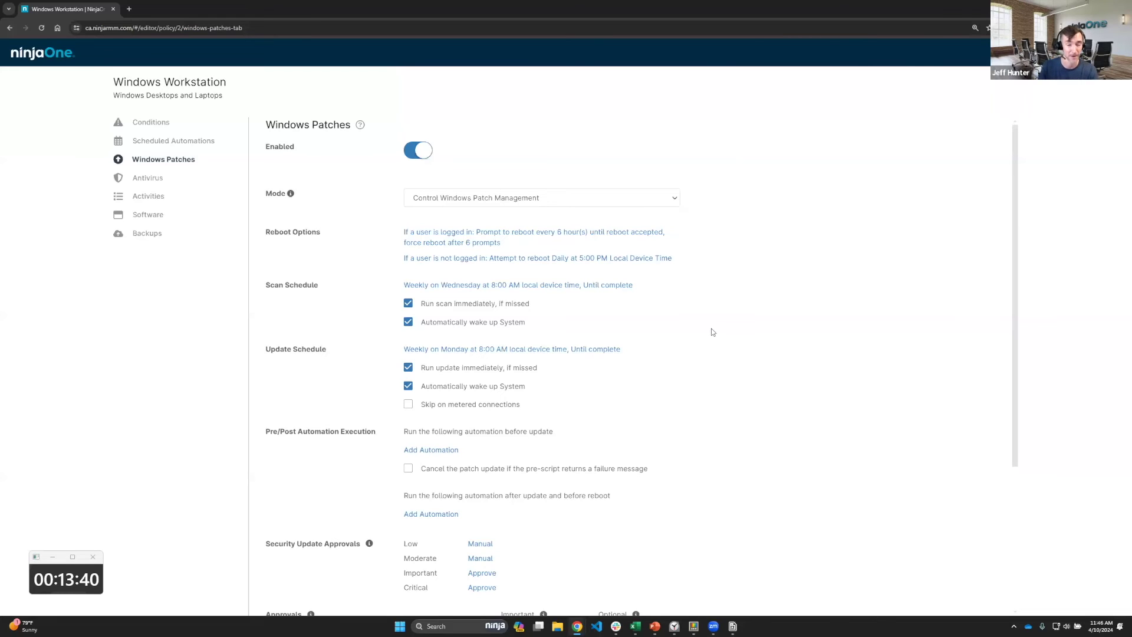
pyautogui.scroll(-2, 713, 332)
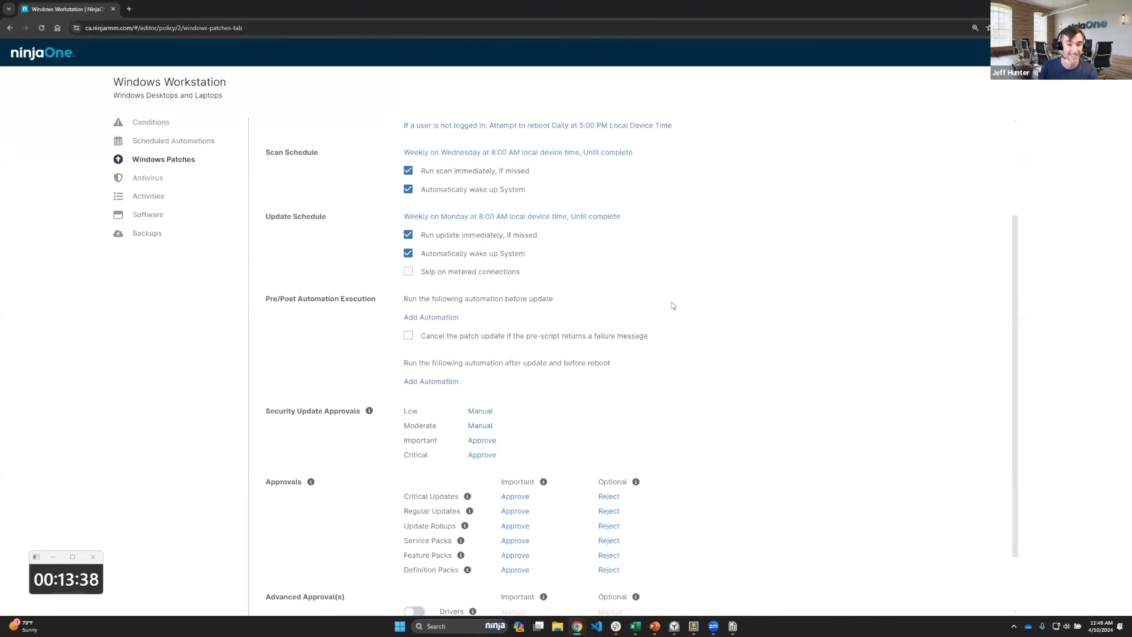
pyautogui.scroll(-1, 676, 309)
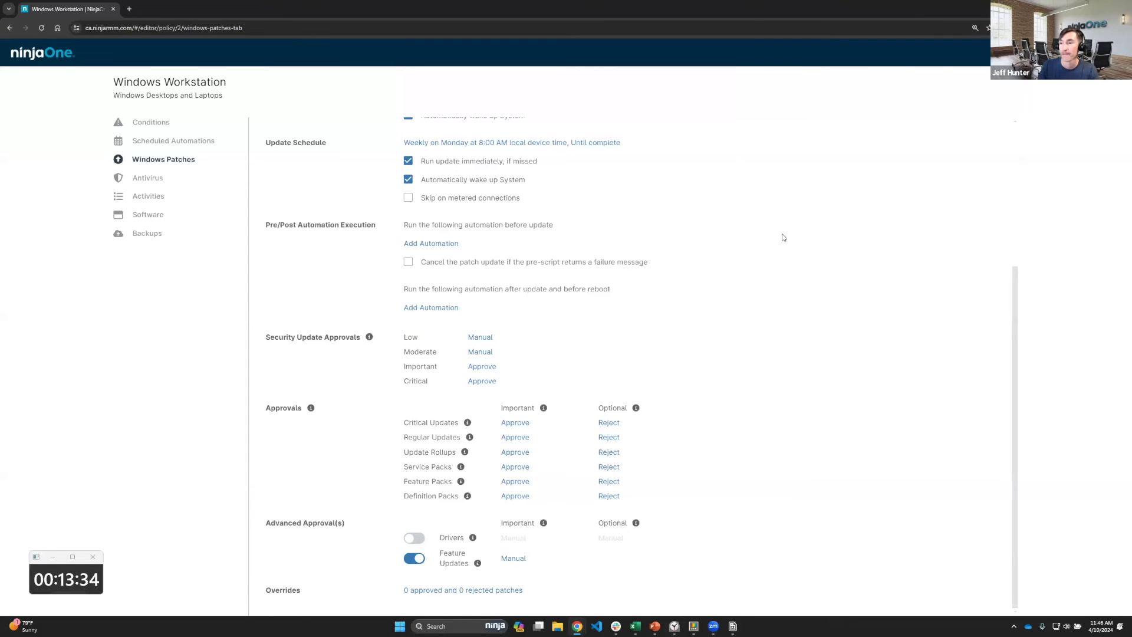
pyautogui.scroll(4, 783, 237)
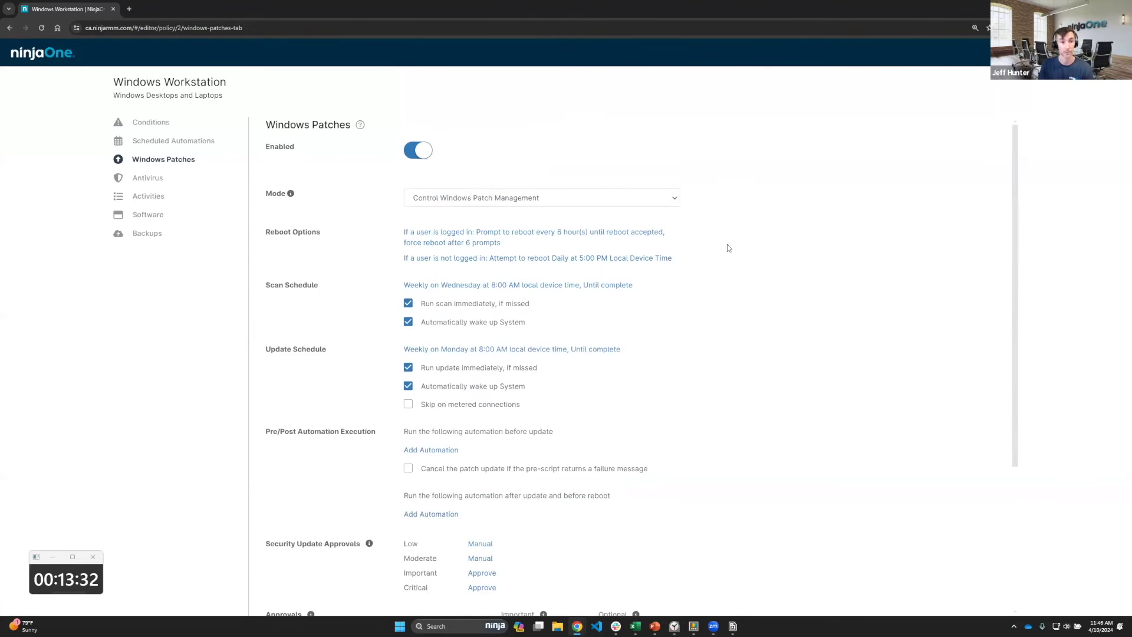
pyautogui.click(534, 234)
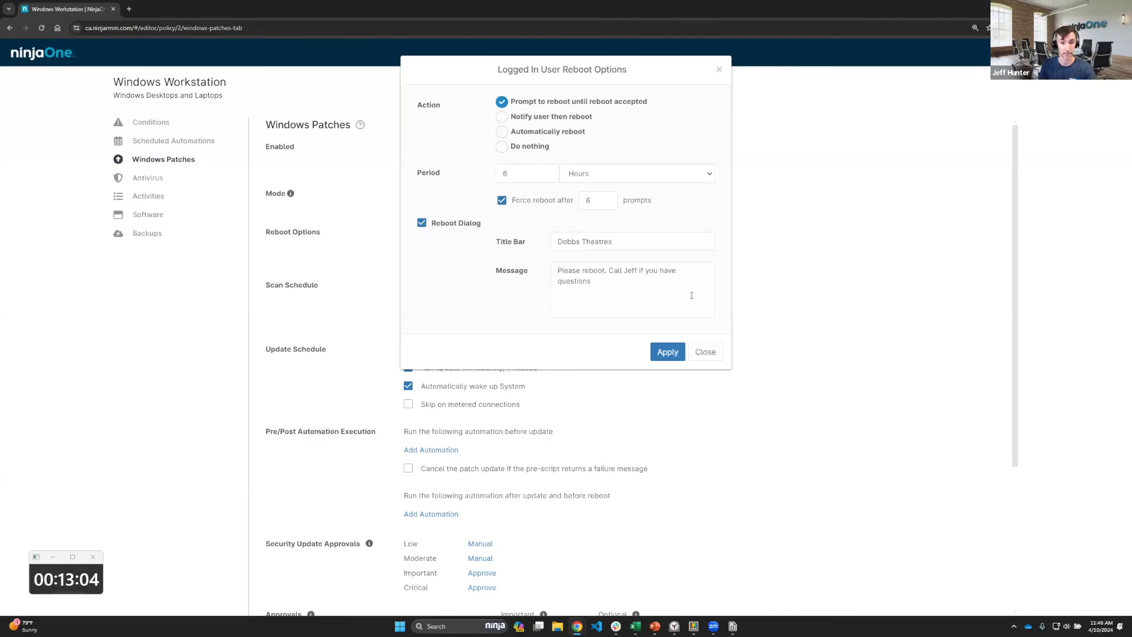
pyautogui.click(674, 352)
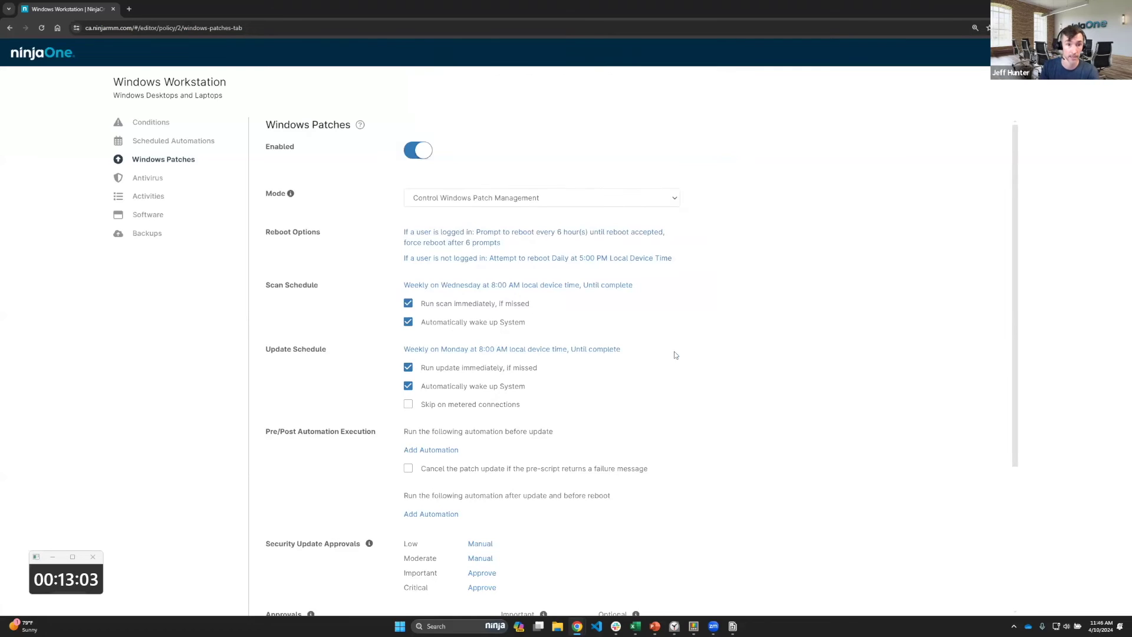
# Step: Change the no-logged-in-user reboot time from 5:00 PM to daily 8:00 AM
pyautogui.click(648, 258)
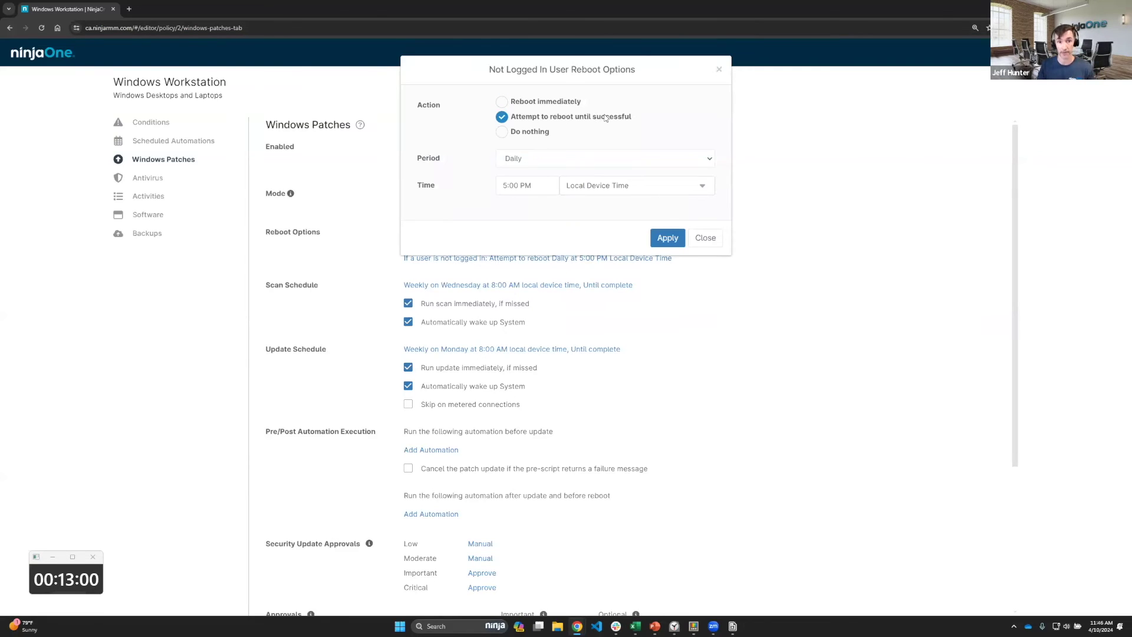
pyautogui.click(526, 185)
pyautogui.click(517, 244)
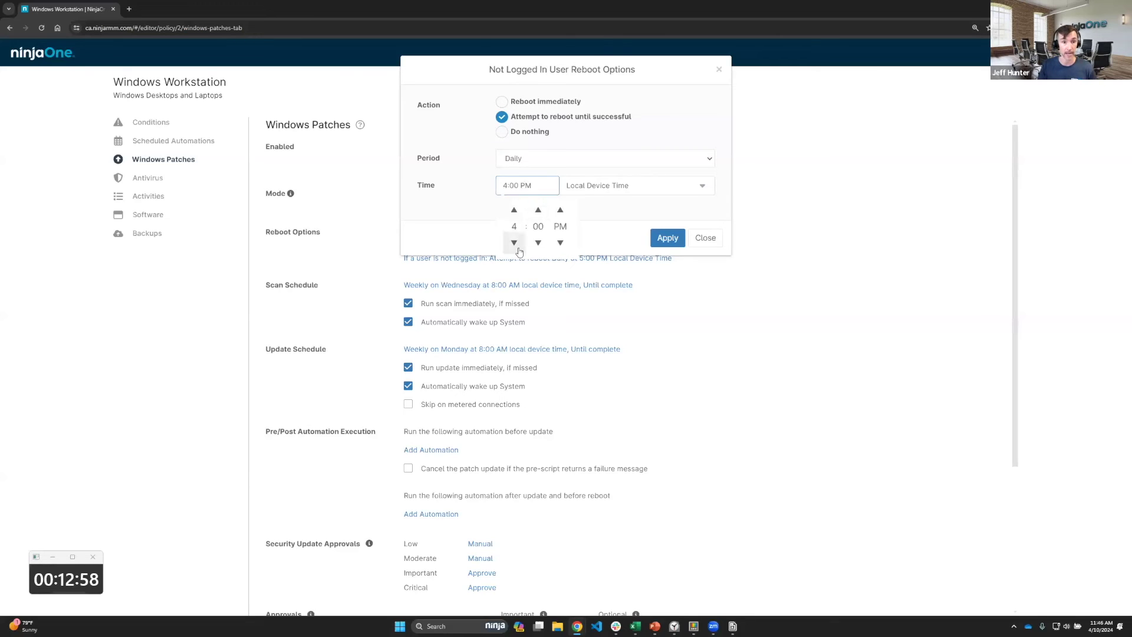
pyautogui.click(517, 245)
pyautogui.click(517, 245)
pyautogui.click(516, 245)
pyautogui.click(516, 245)
pyautogui.click(561, 245)
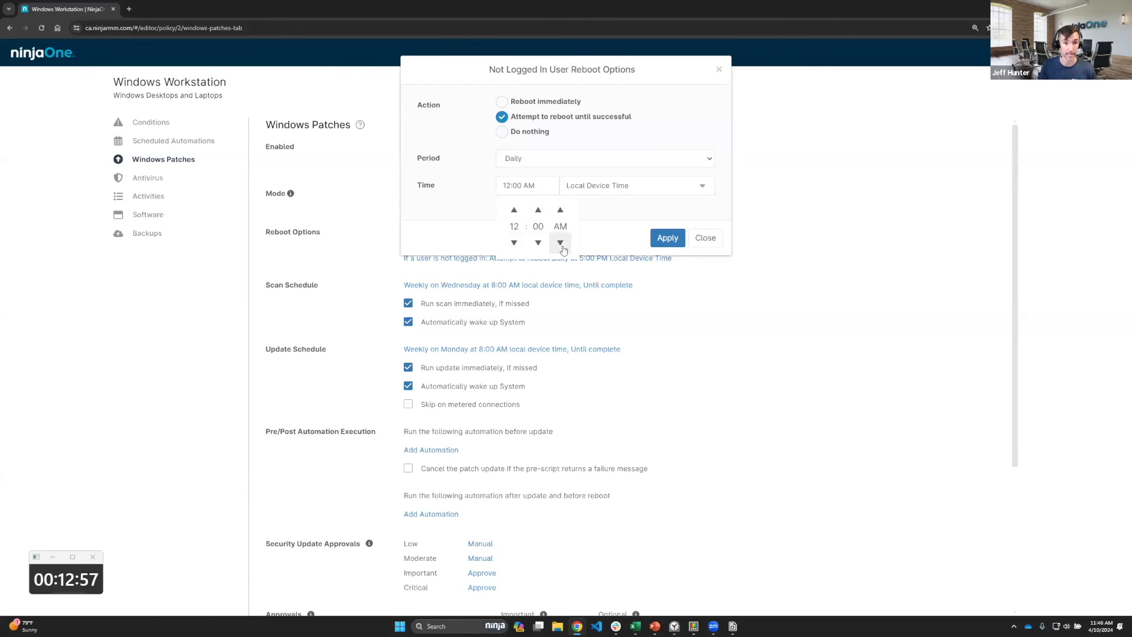
pyautogui.click(514, 210)
pyautogui.click(515, 210)
pyautogui.click(514, 210)
pyautogui.click(514, 210)
pyautogui.click(515, 210)
pyautogui.click(515, 210)
pyautogui.click(514, 210)
pyautogui.click(515, 210)
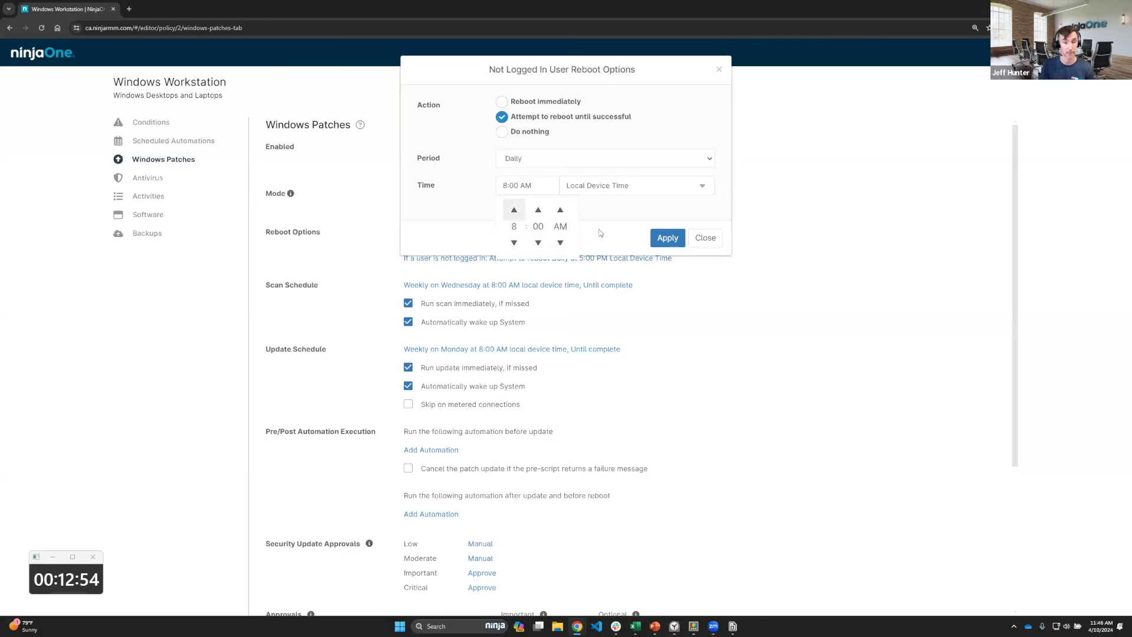
pyautogui.click(661, 239)
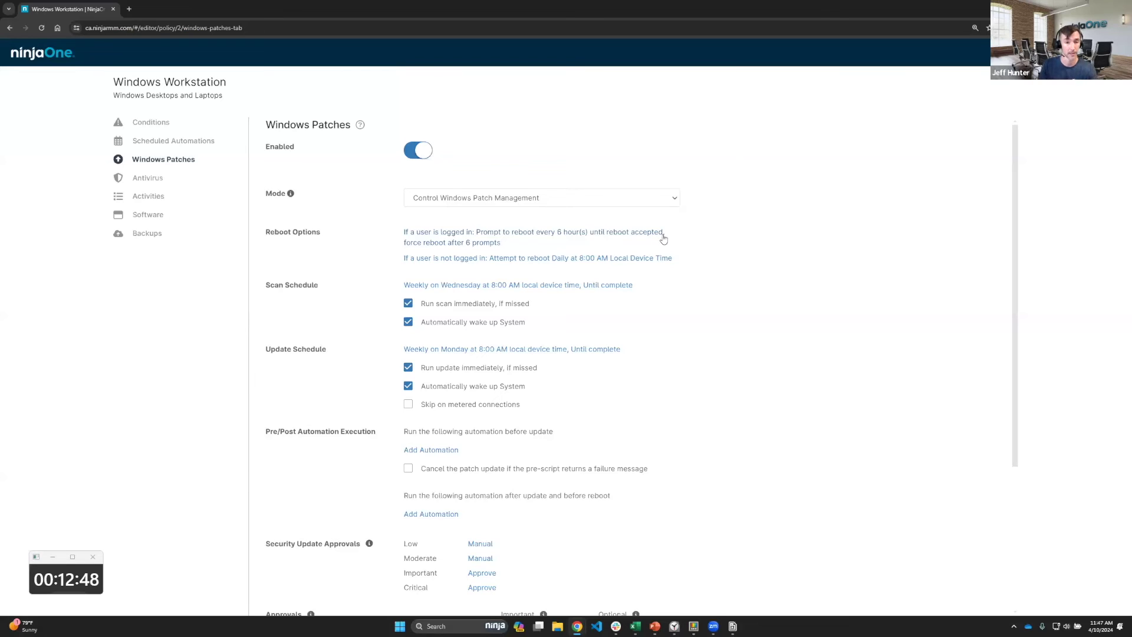
# Step: Set Software patching reboot options to Do nothing for logged-in and not-logged-in users
pyautogui.click(150, 215)
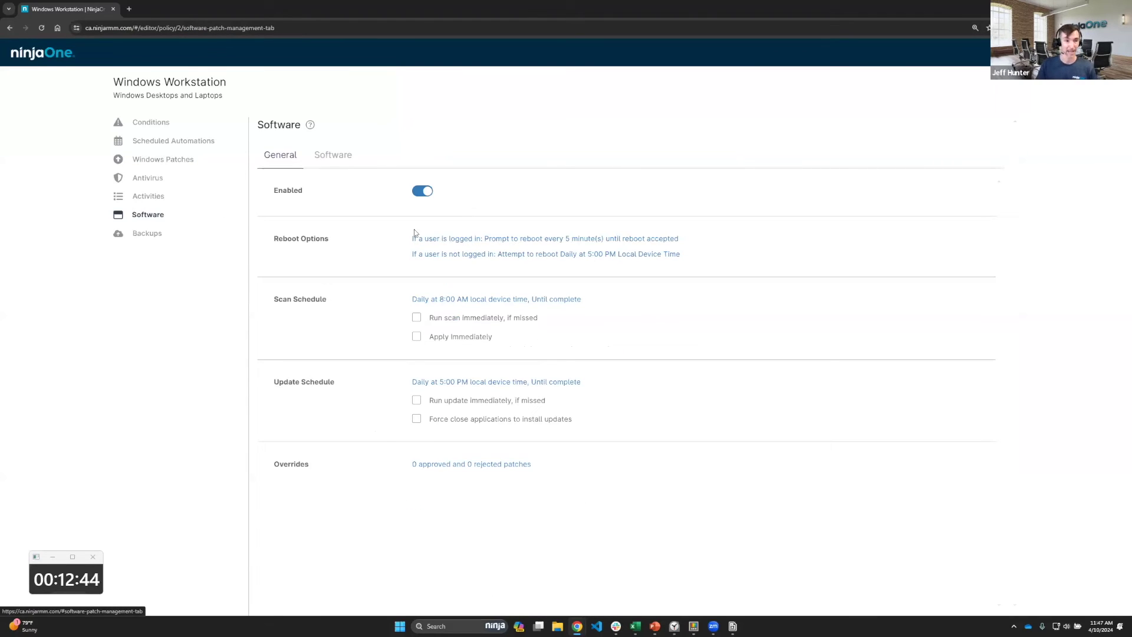
pyautogui.click(455, 243)
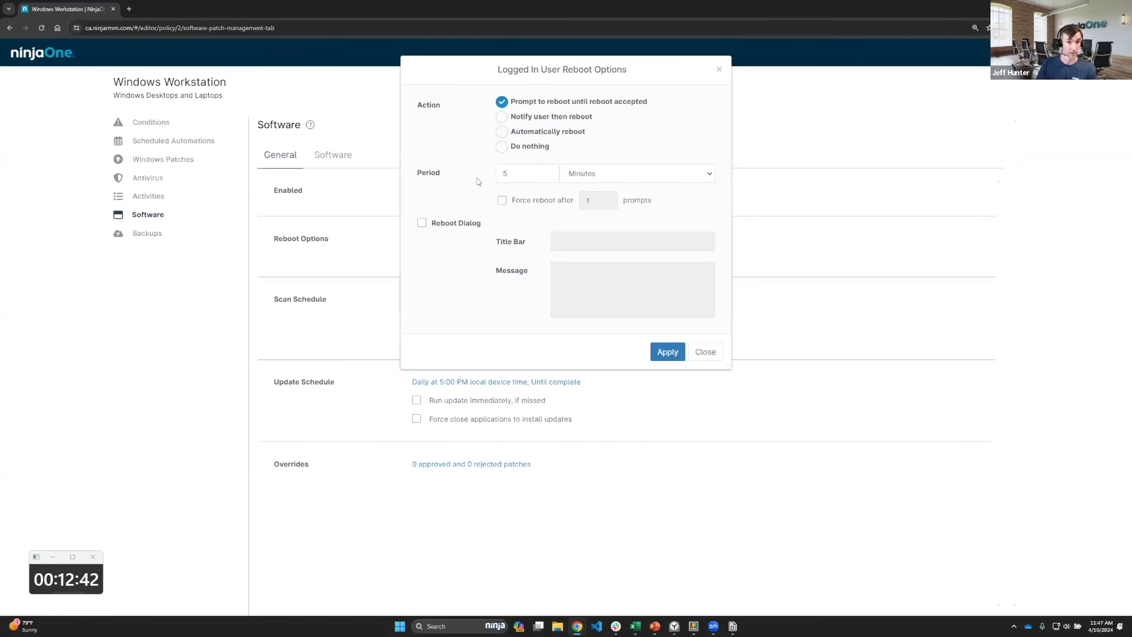
pyautogui.click(501, 146)
pyautogui.click(668, 199)
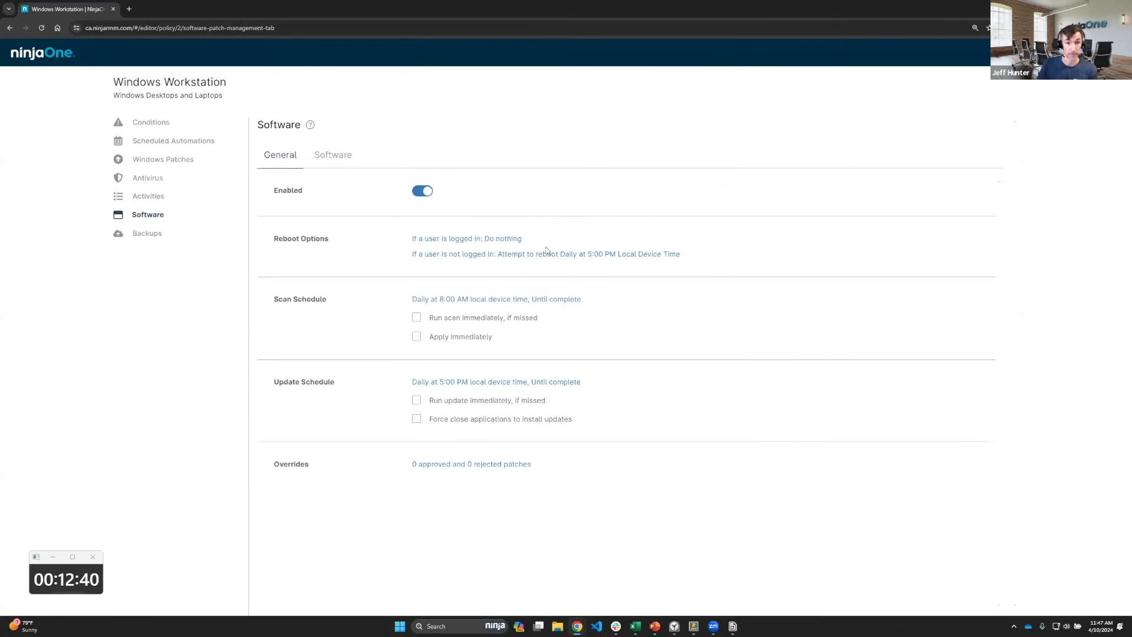
pyautogui.click(547, 253)
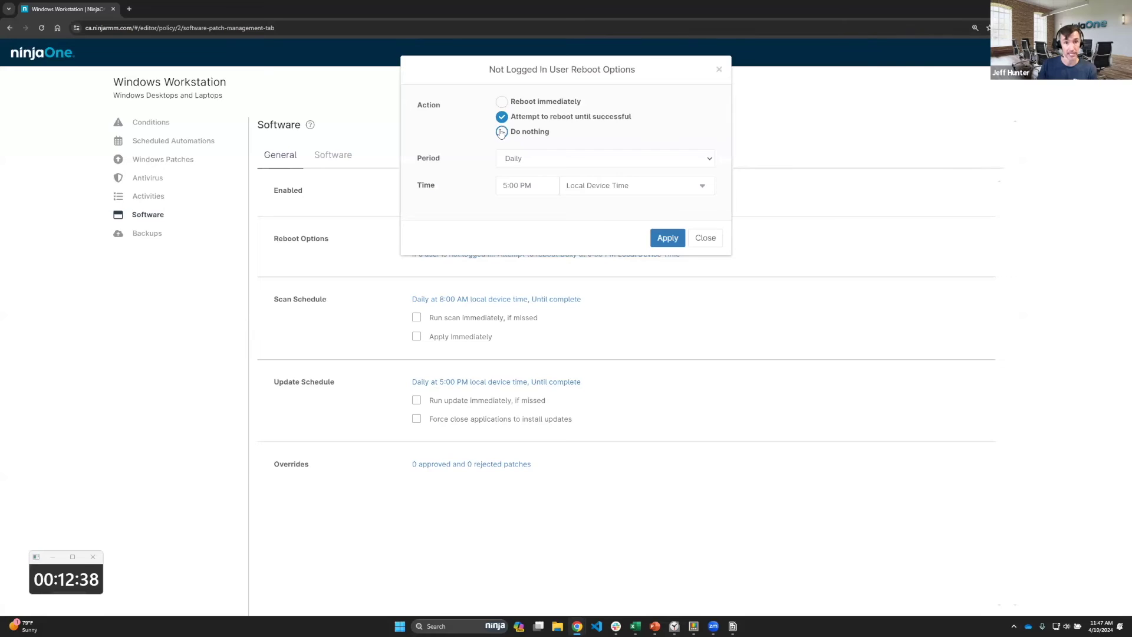
pyautogui.click(502, 131)
pyautogui.click(667, 184)
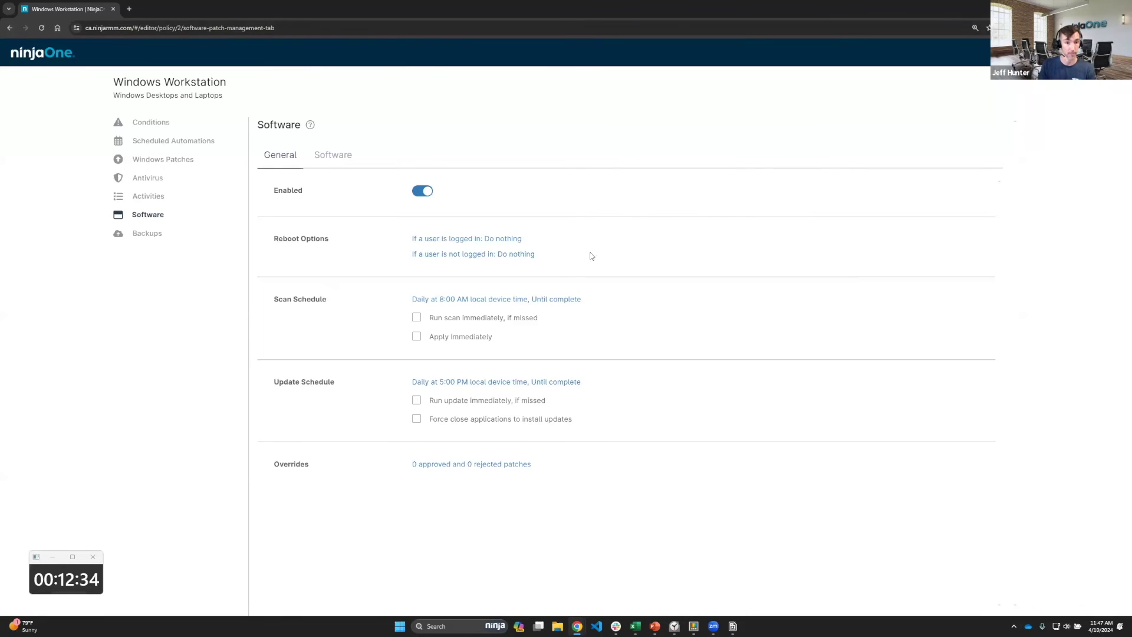
# Step: Schedule software patch scans weekly on Monday at 5:00 AM
pyautogui.click(488, 305)
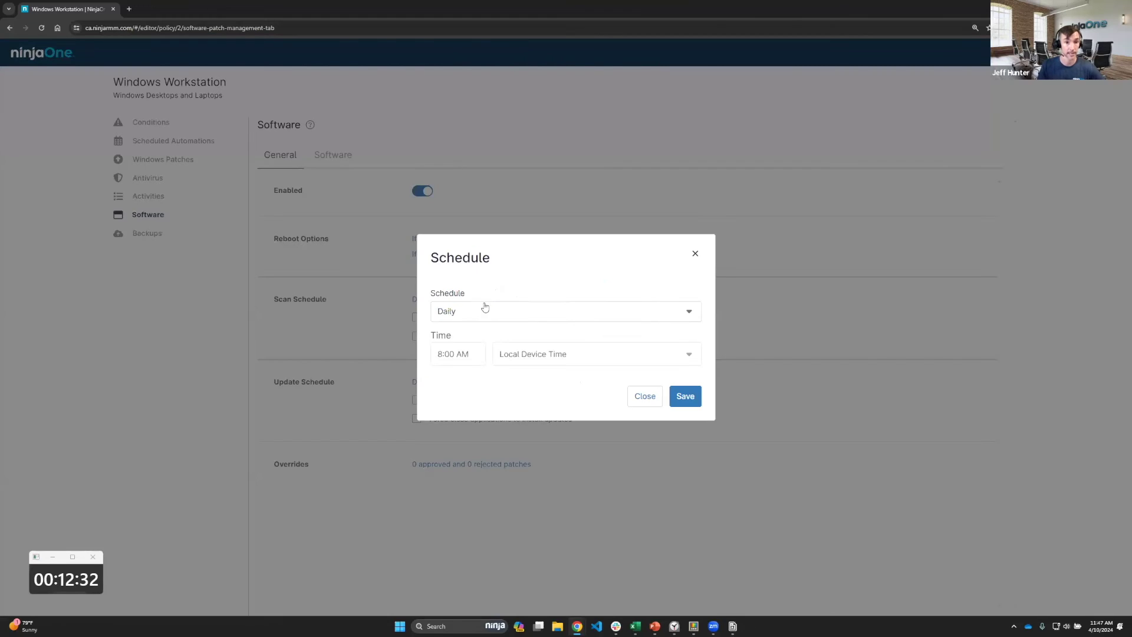
pyautogui.click(489, 308)
pyautogui.click(472, 359)
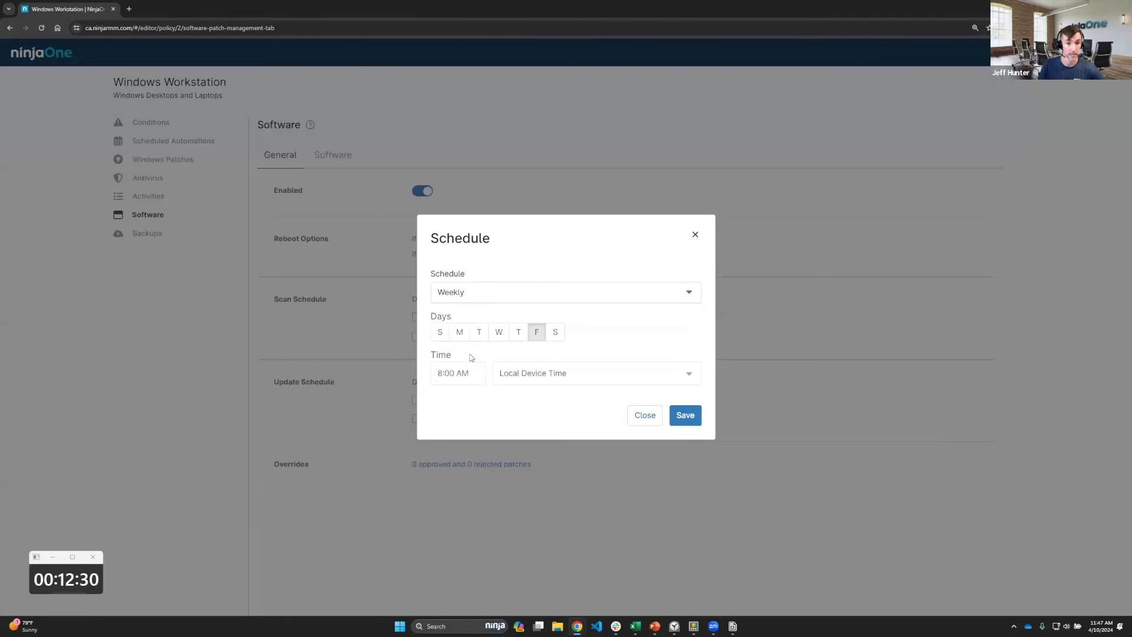
pyautogui.click(451, 373)
pyautogui.click(449, 433)
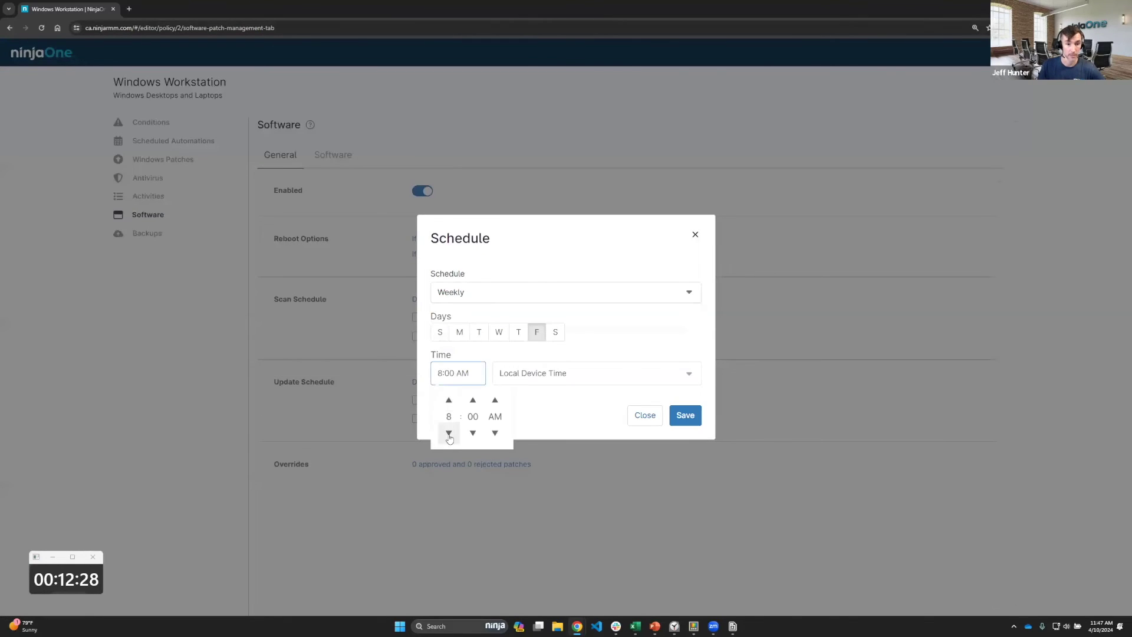
pyautogui.click(449, 432)
pyautogui.click(449, 433)
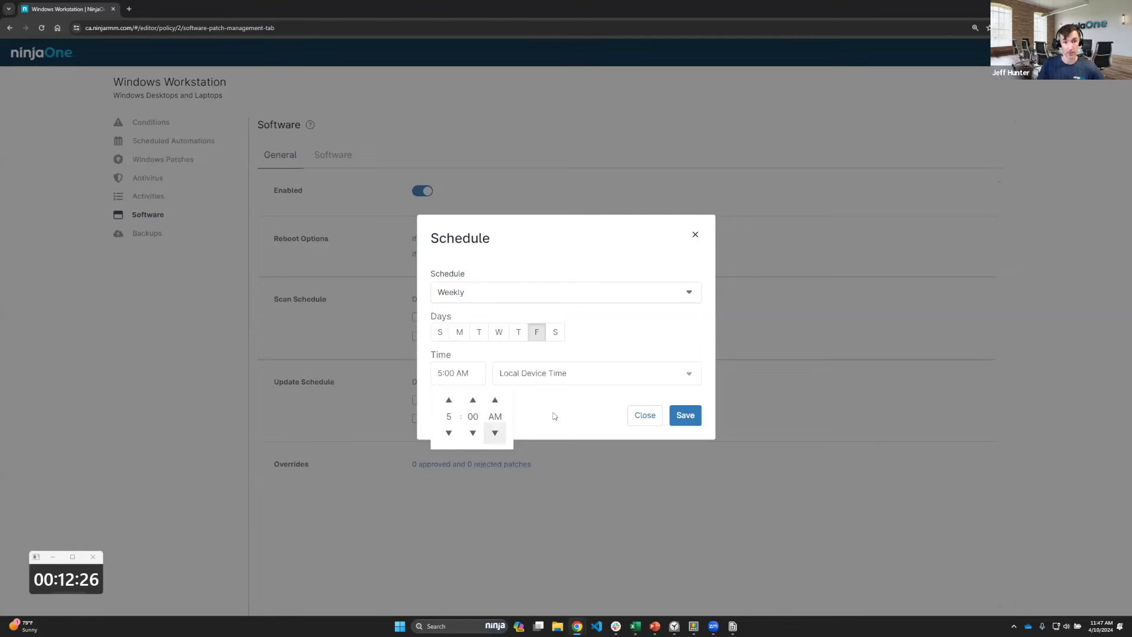
pyautogui.click(620, 367)
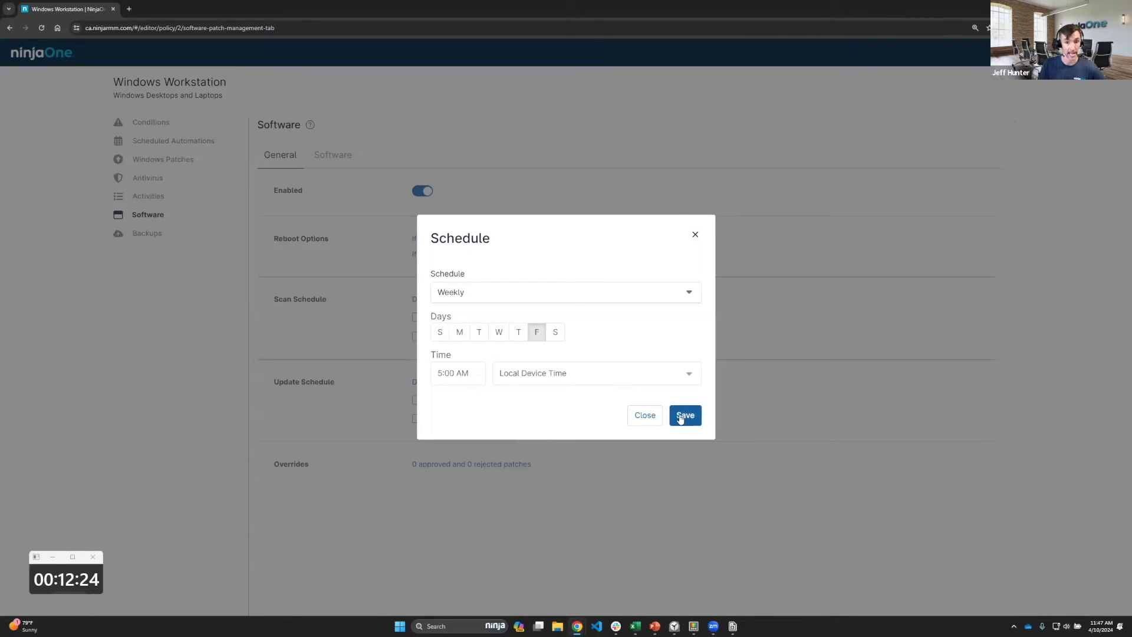
pyautogui.click(681, 416)
pyautogui.click(473, 301)
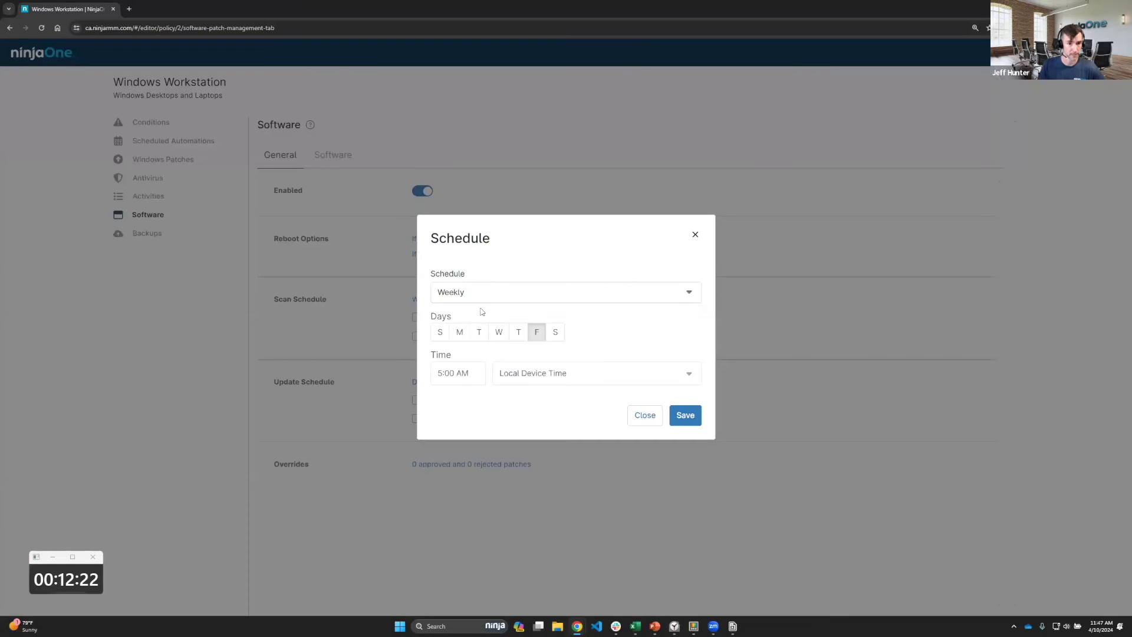
pyautogui.click(460, 332)
pyautogui.click(534, 333)
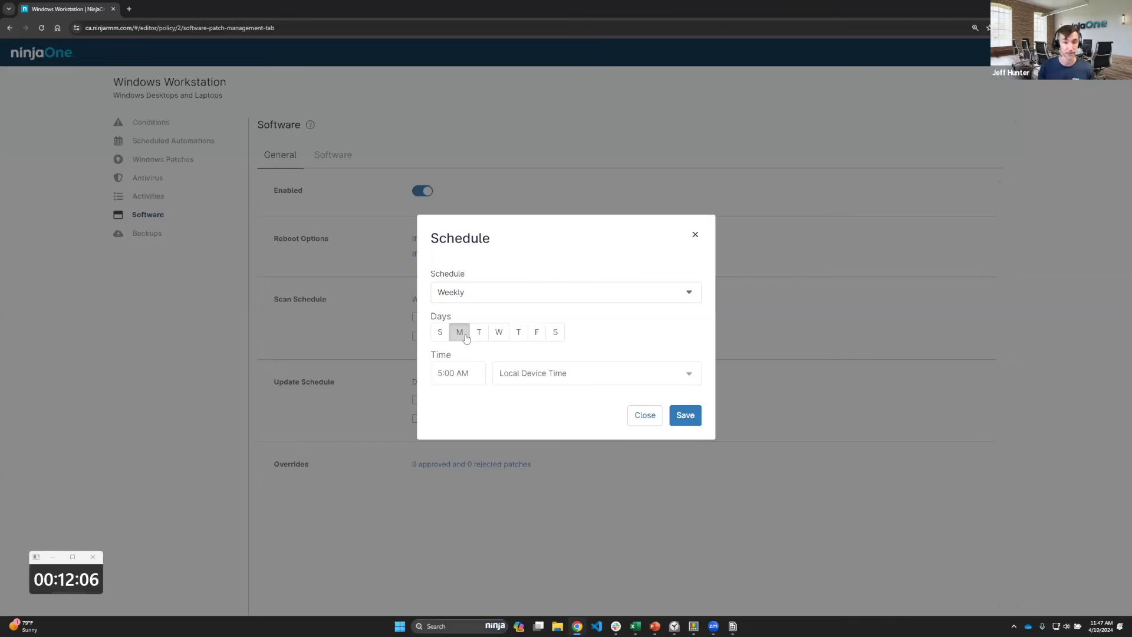
pyautogui.click(685, 415)
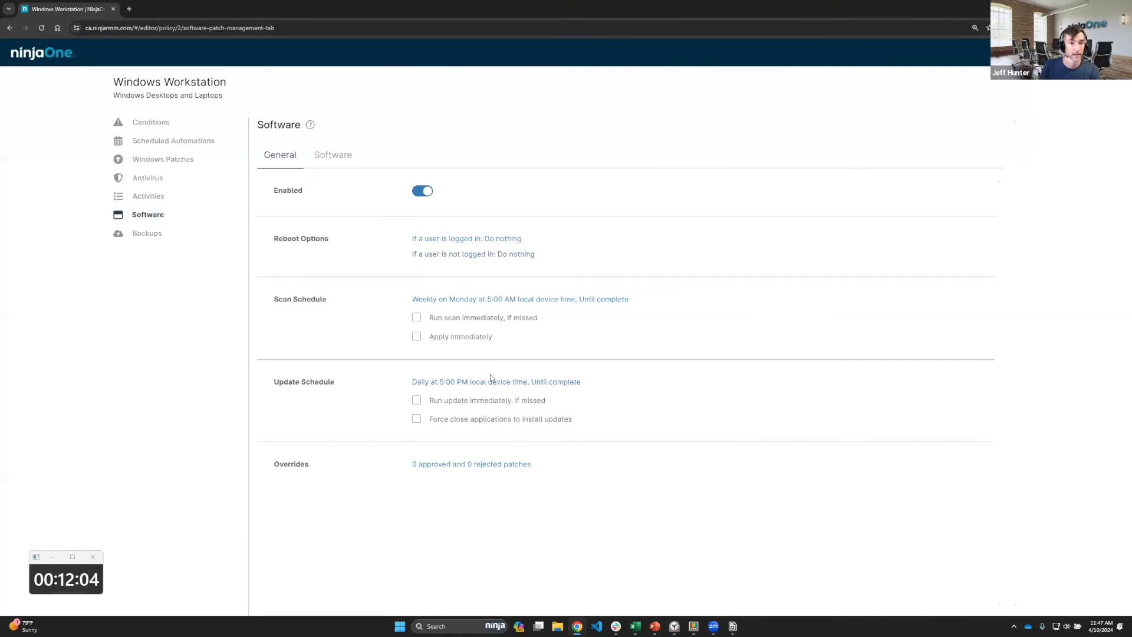
# Step: Schedule software patch updates weekly on Wednesday at 5:00 AM
pyautogui.click(482, 383)
pyautogui.click(470, 318)
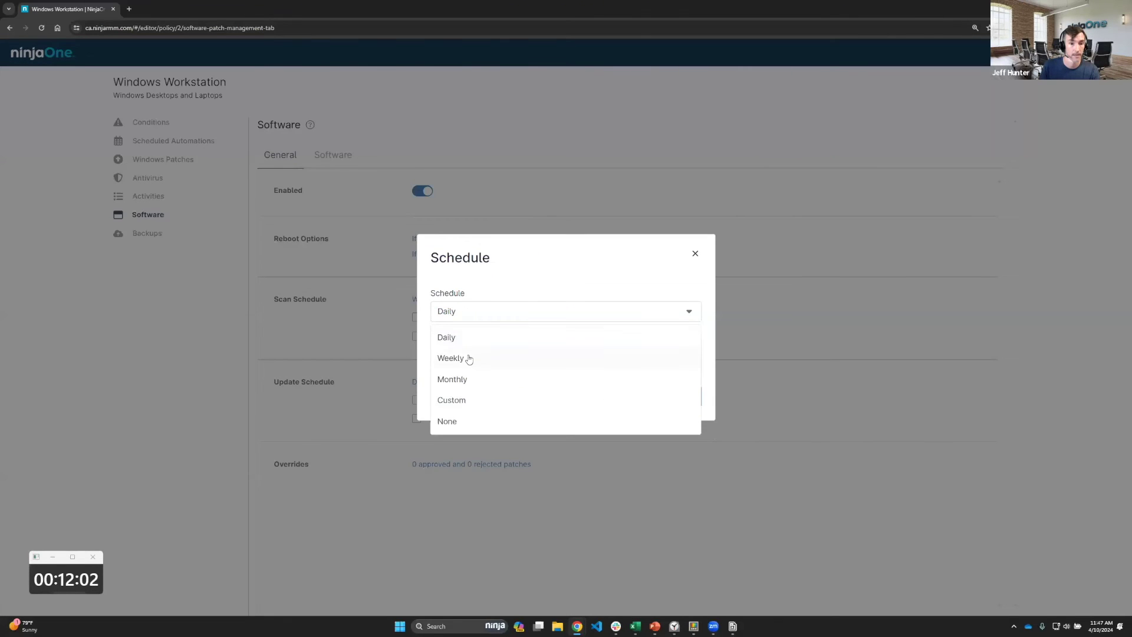
pyautogui.click(470, 357)
pyautogui.click(460, 334)
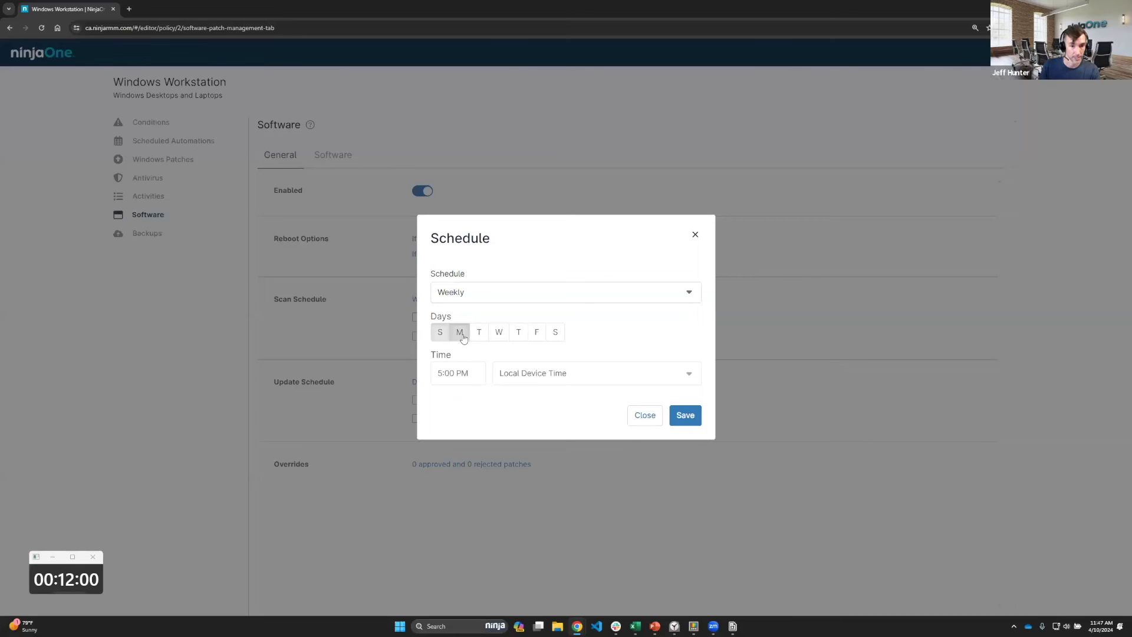
pyautogui.click(448, 379)
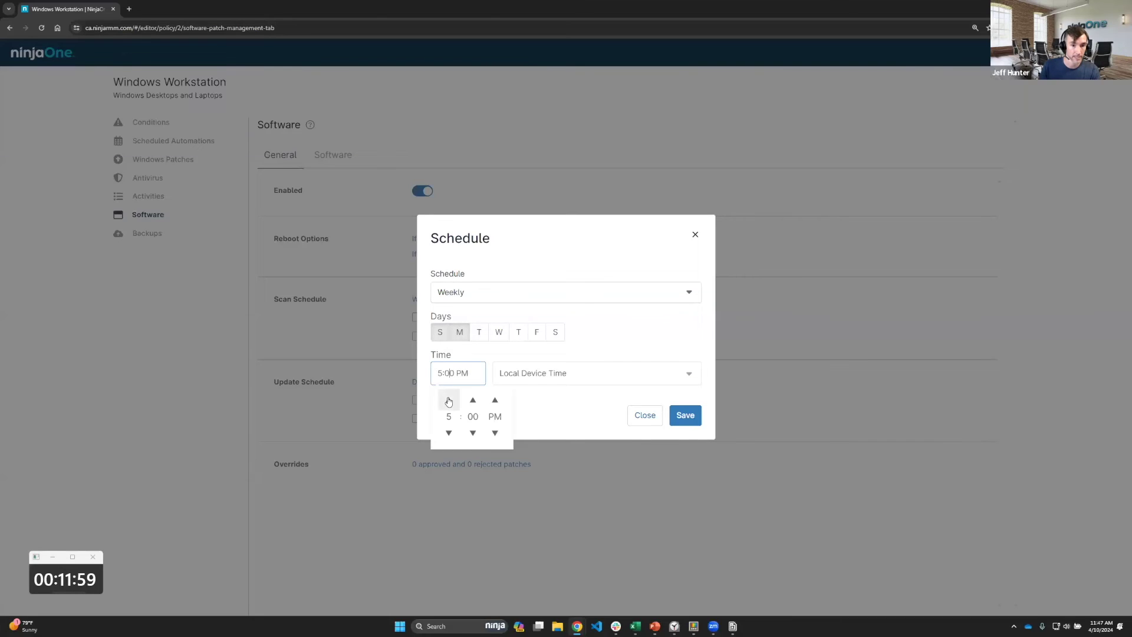
pyautogui.click(498, 332)
pyautogui.click(460, 332)
pyautogui.click(440, 332)
pyautogui.click(462, 377)
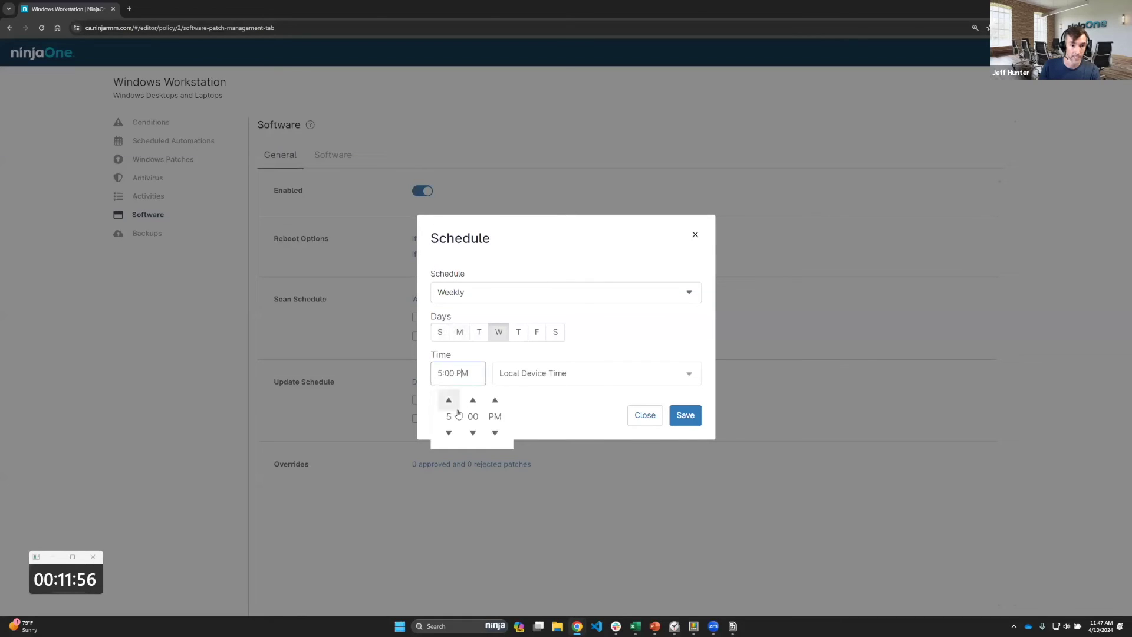
pyautogui.click(495, 433)
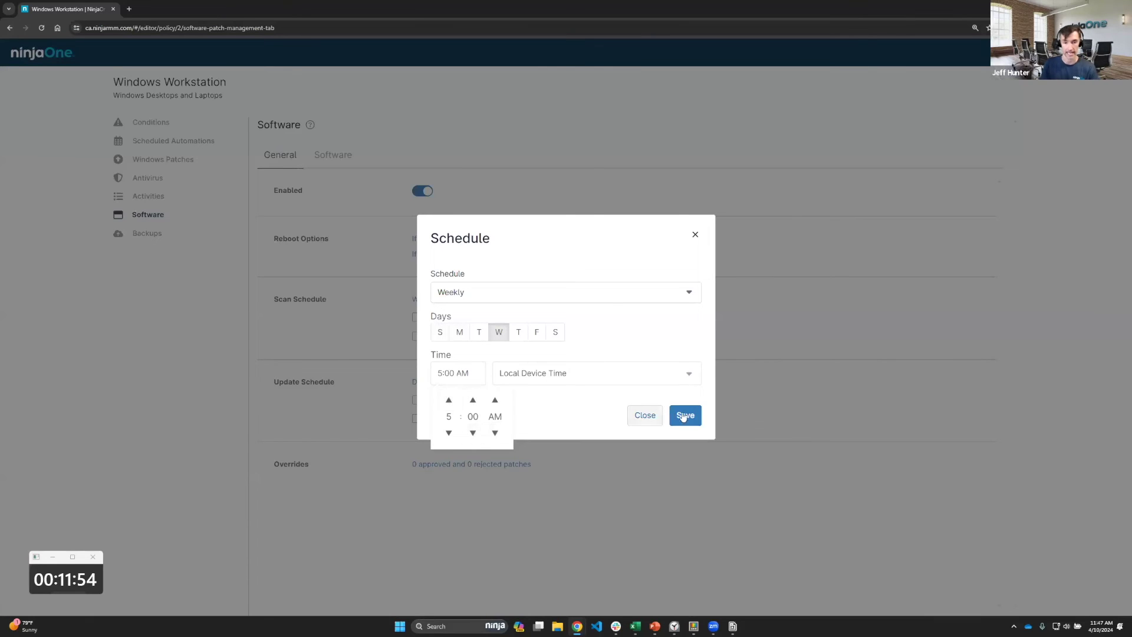
pyautogui.click(684, 415)
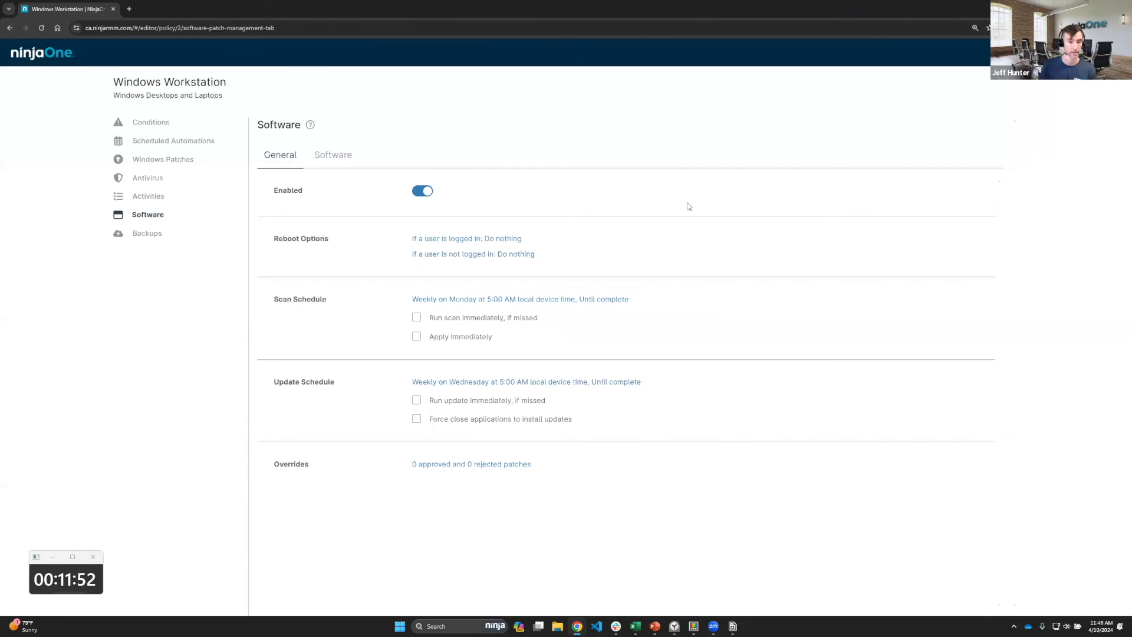
# Step: Enable 'Run scan immediately, if missed' and 'Run update immediately, if missed' for software patching
pyautogui.moveTo(577, 420); pyautogui.dragTo(432, 419)
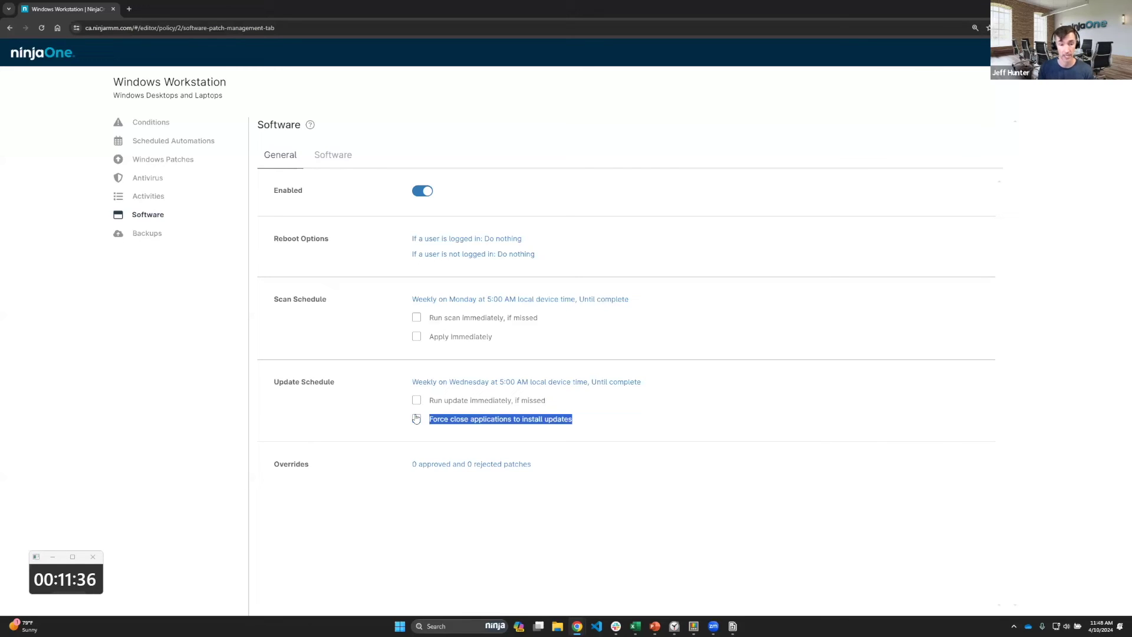
pyautogui.click(417, 319)
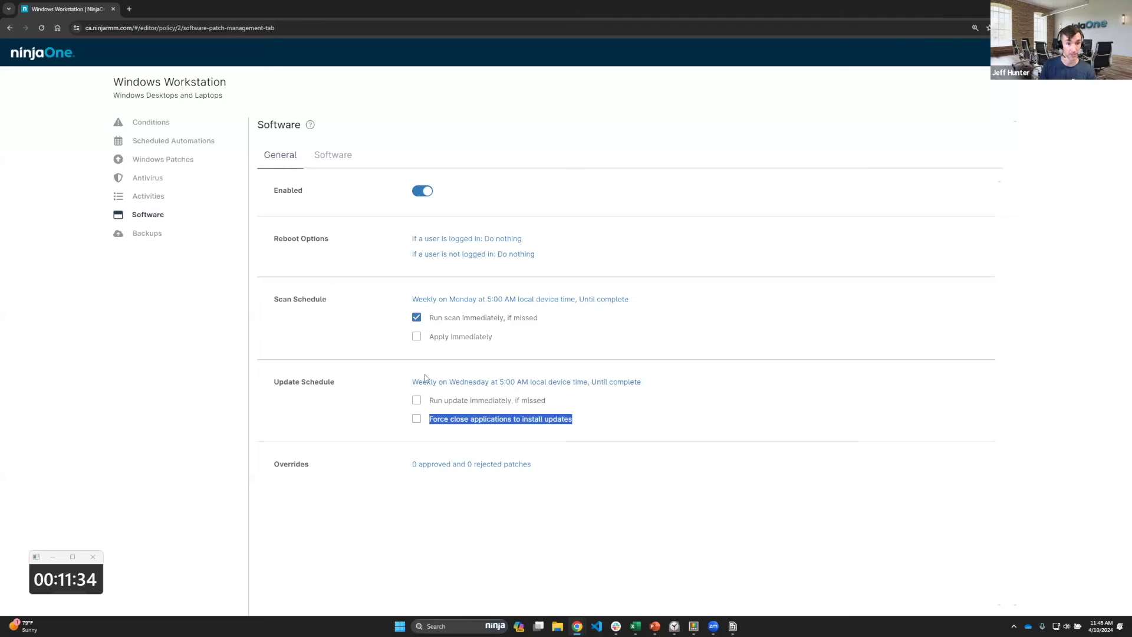
pyautogui.click(416, 400)
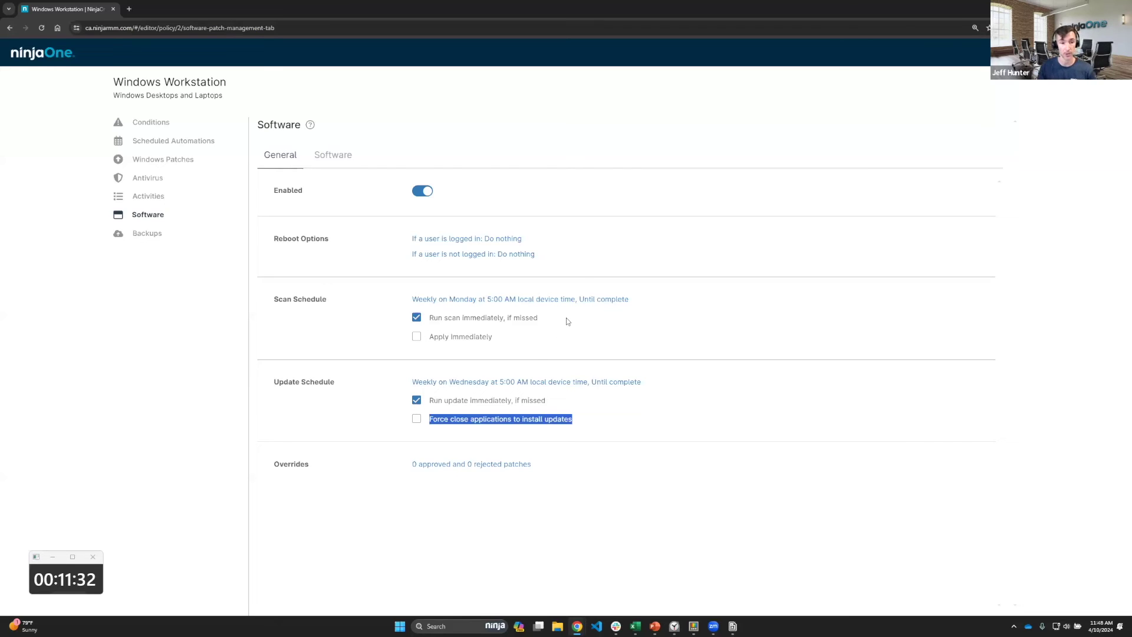
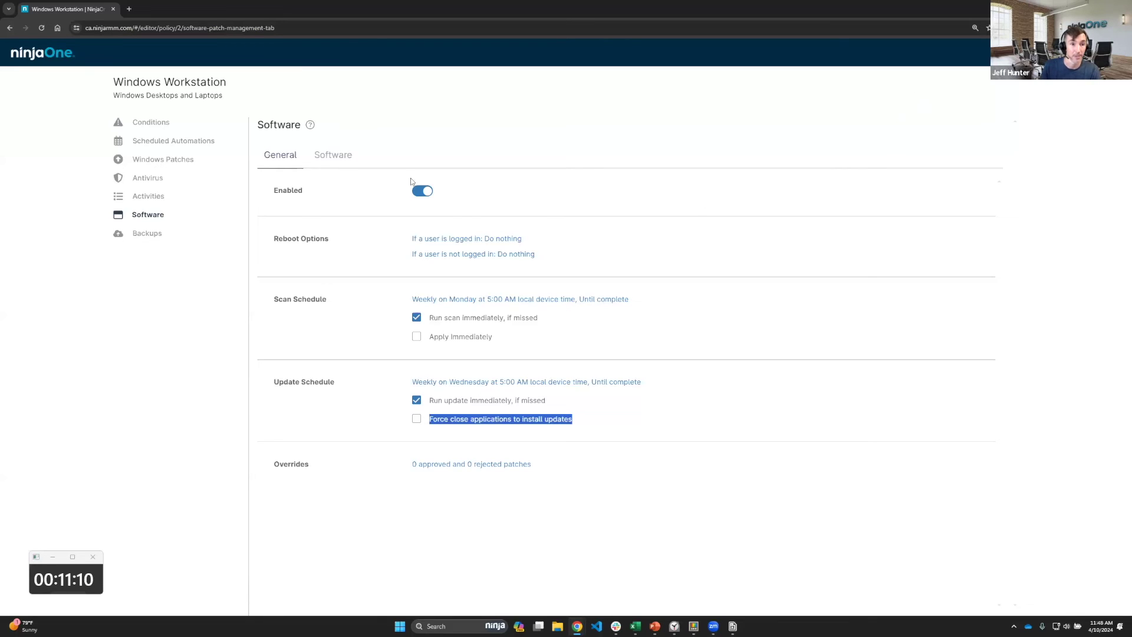
# Step: Search the software library for 'chrome' and add Google Chrome to patching
pyautogui.click(349, 158)
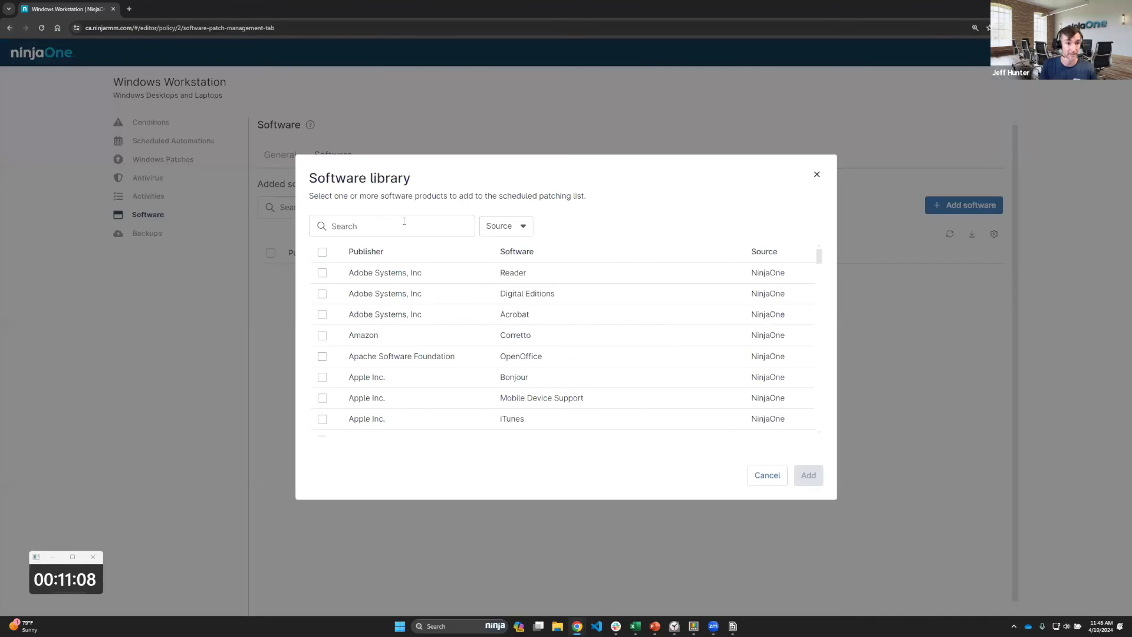
pyautogui.click(404, 221)
pyautogui.write('chrome')
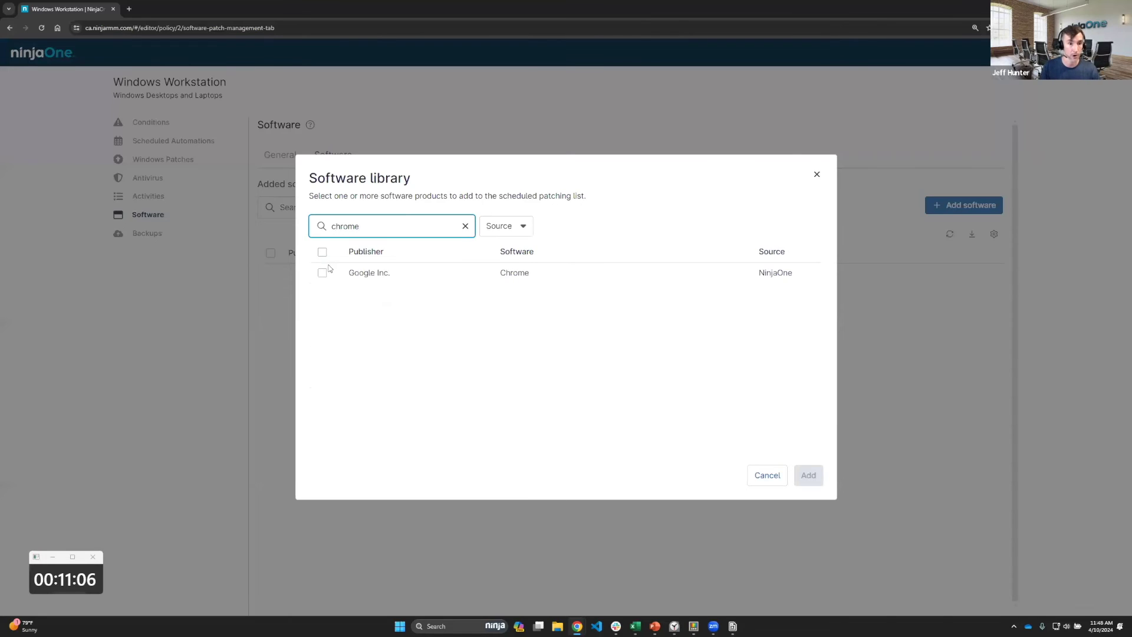
pyautogui.click(322, 285)
pyautogui.click(813, 481)
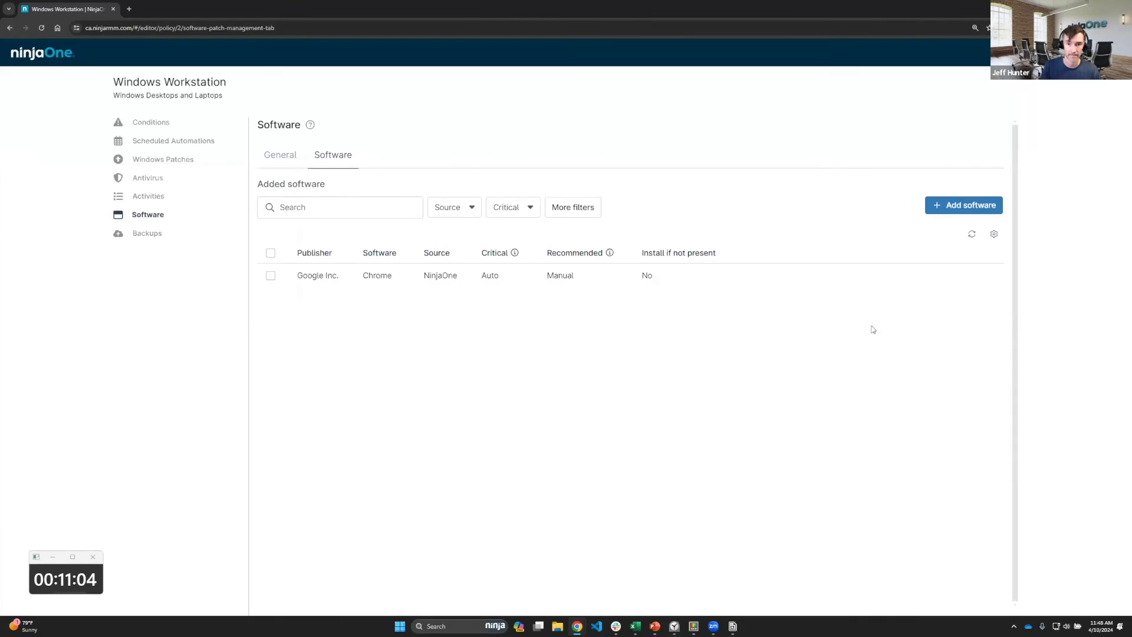
# Step: Search for 'firef' and add the standard Mozilla Firefox release to patching
pyautogui.click(963, 204)
pyautogui.click(358, 225)
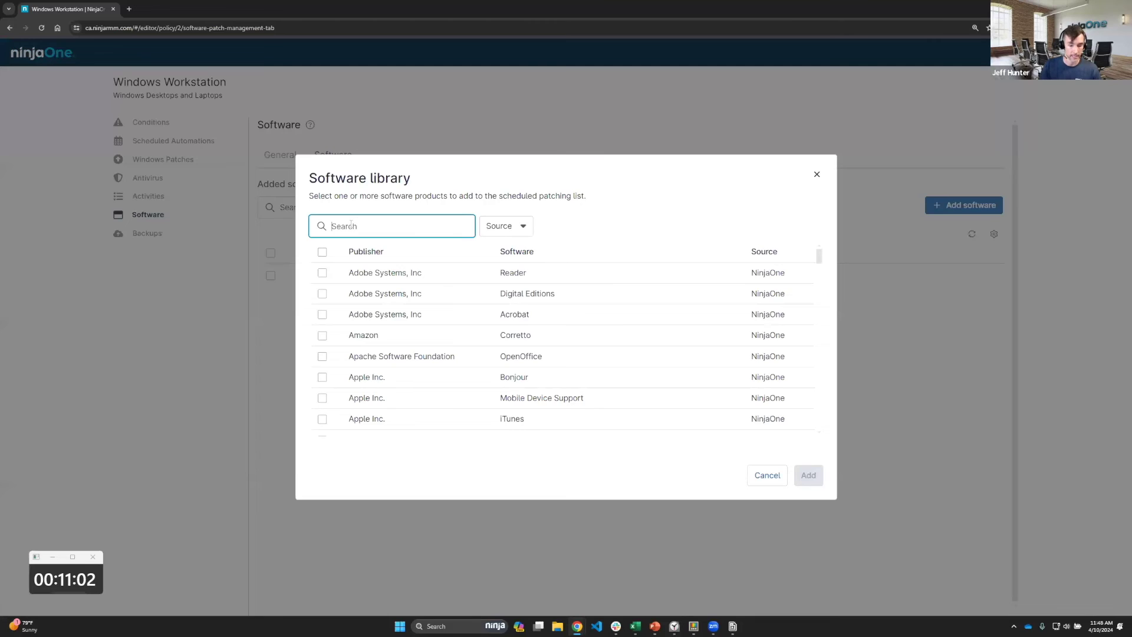
pyautogui.write('firef')
pyautogui.click(645, 430)
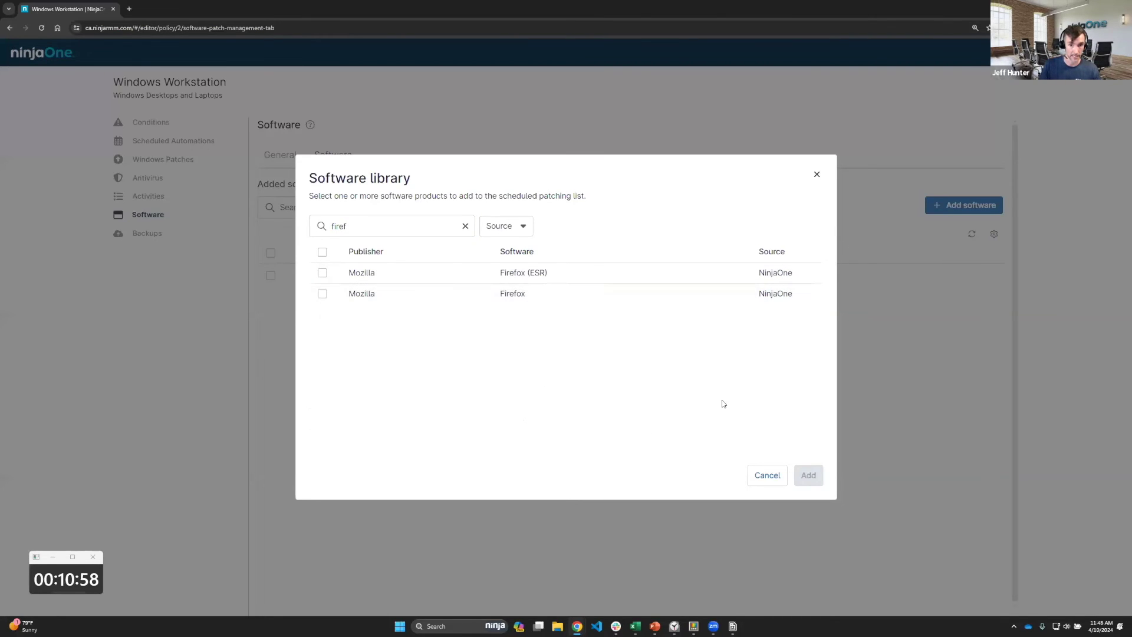
pyautogui.click(322, 293)
pyautogui.click(807, 478)
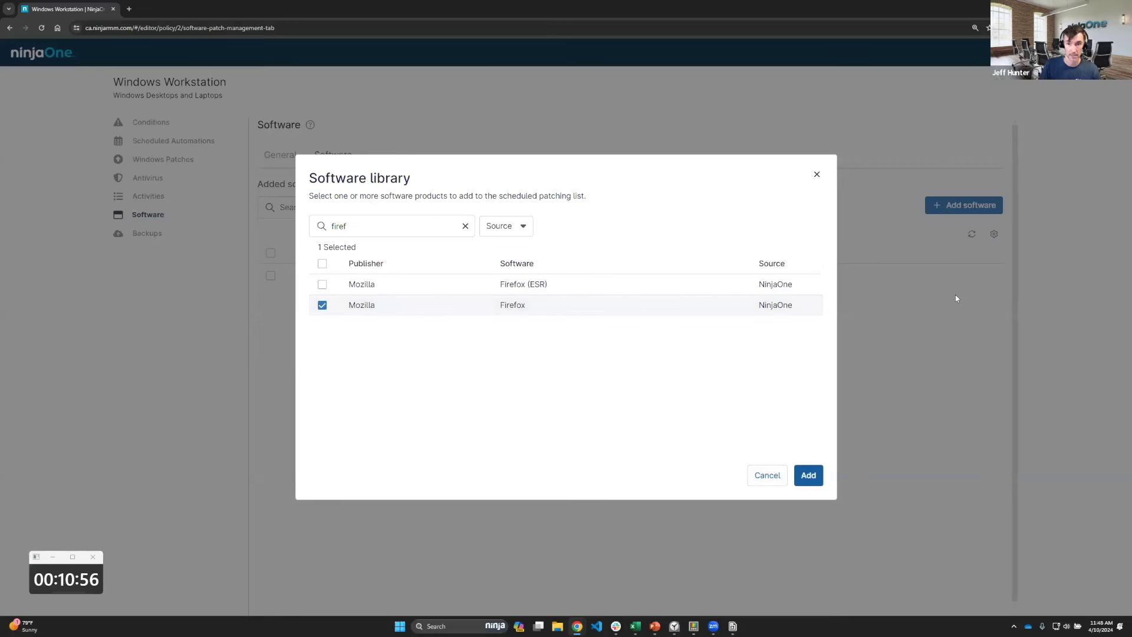
# Step: Search for 'office' and tick Office 2010, 2016, 2021, 365 and 2013
pyautogui.click(960, 206)
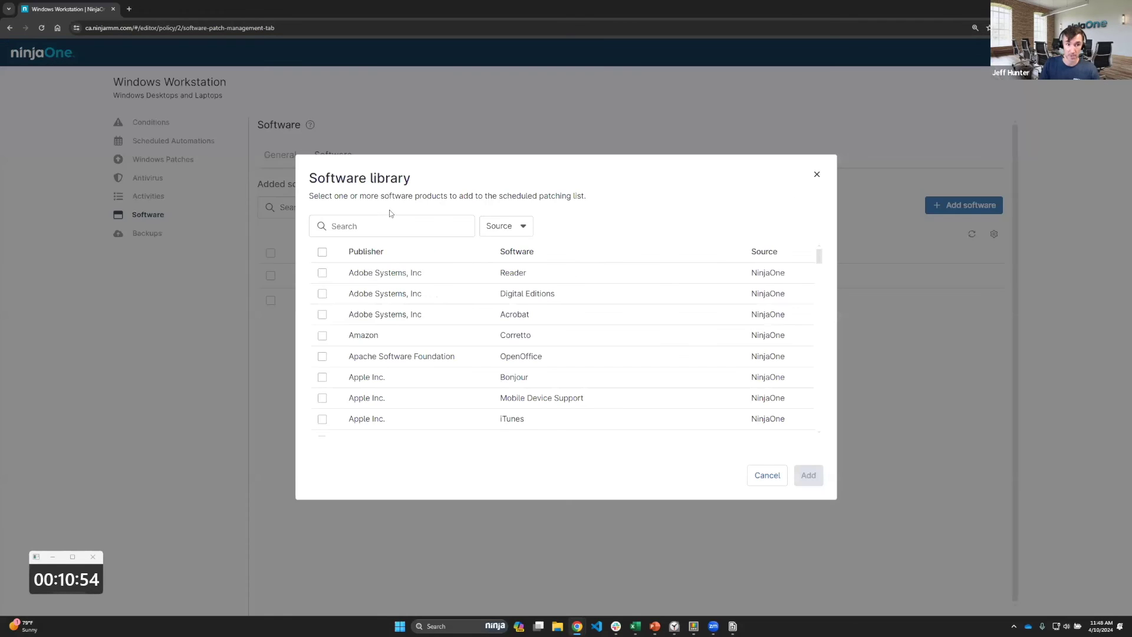
pyautogui.click(382, 223)
pyautogui.write('office')
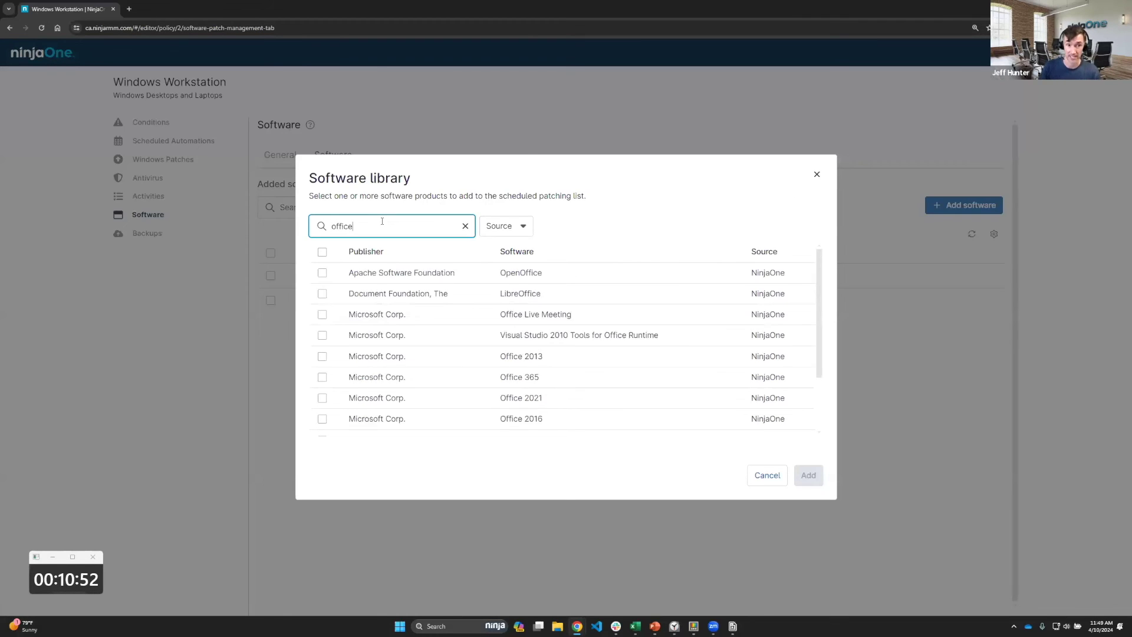
pyautogui.scroll(-1, 432, 312)
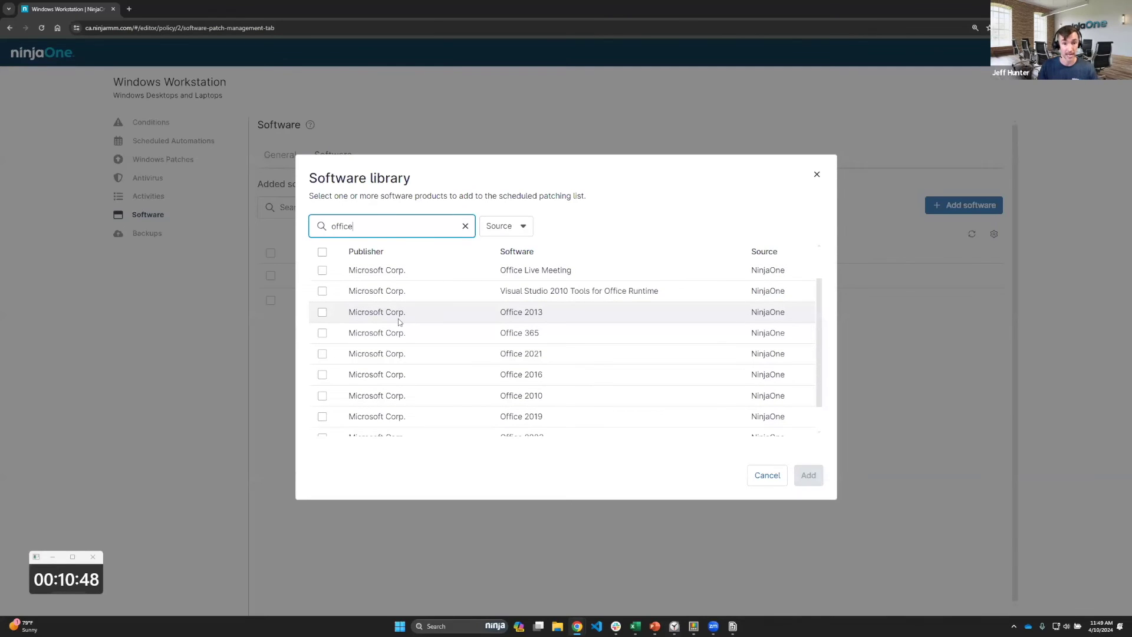
pyautogui.scroll(-1, 398, 319)
pyautogui.click(322, 363)
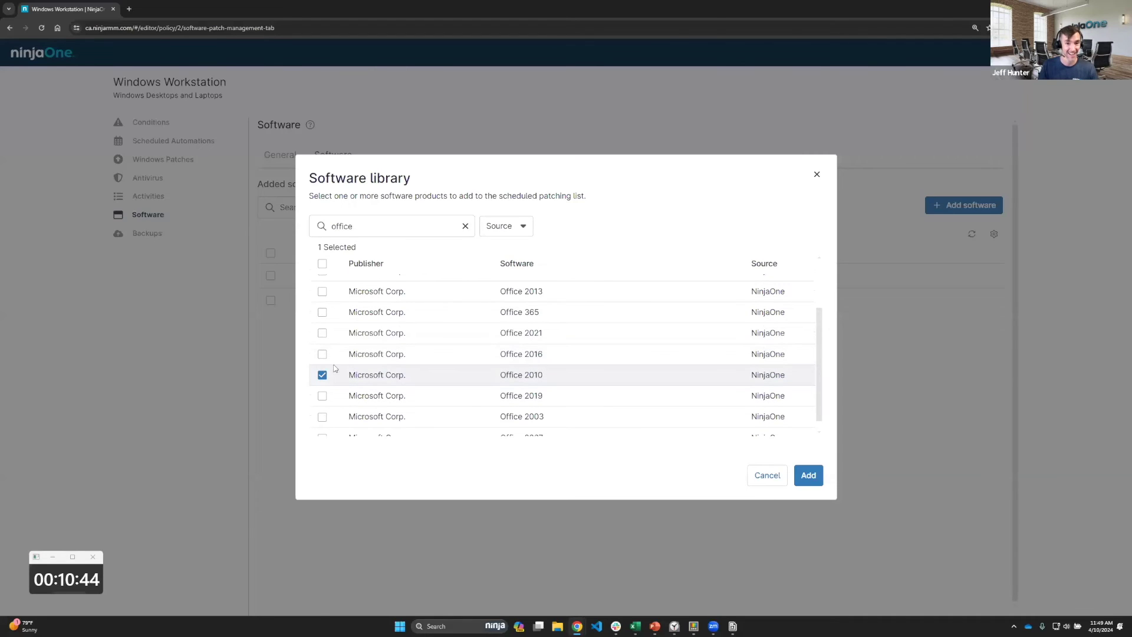
pyautogui.click(322, 354)
pyautogui.click(322, 332)
pyautogui.click(322, 312)
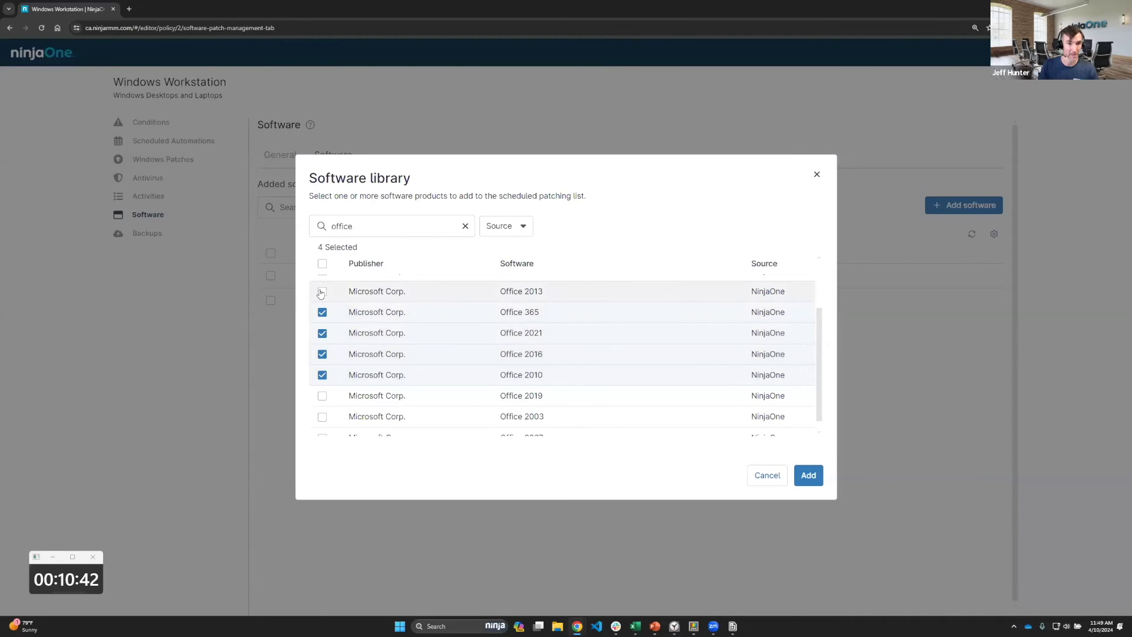
pyautogui.click(322, 292)
# Step: Also tick Office 2019, 2003 and 2007, untick Office 365, and add them
pyautogui.scroll(2, 322, 295)
pyautogui.scroll(-3, 321, 354)
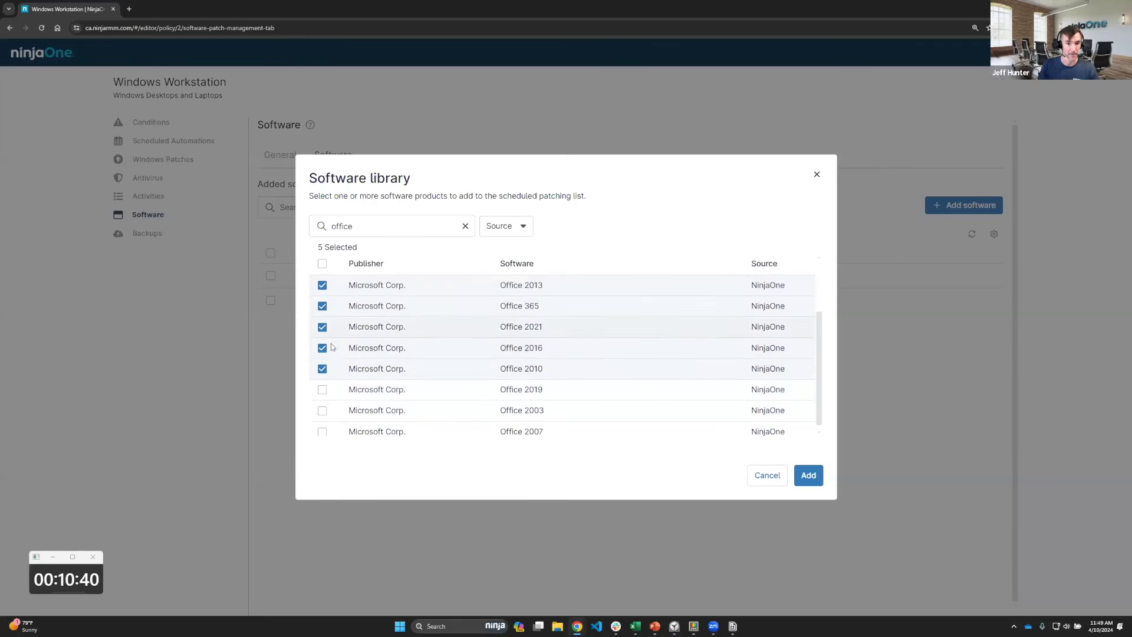
pyautogui.click(322, 385)
pyautogui.click(322, 405)
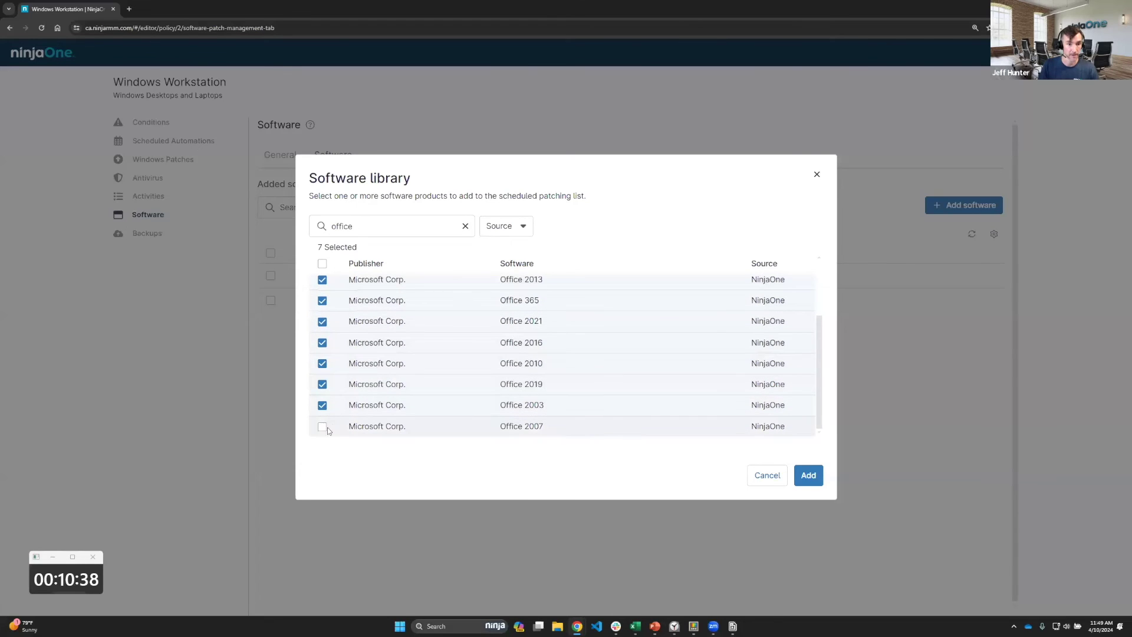
pyautogui.click(323, 426)
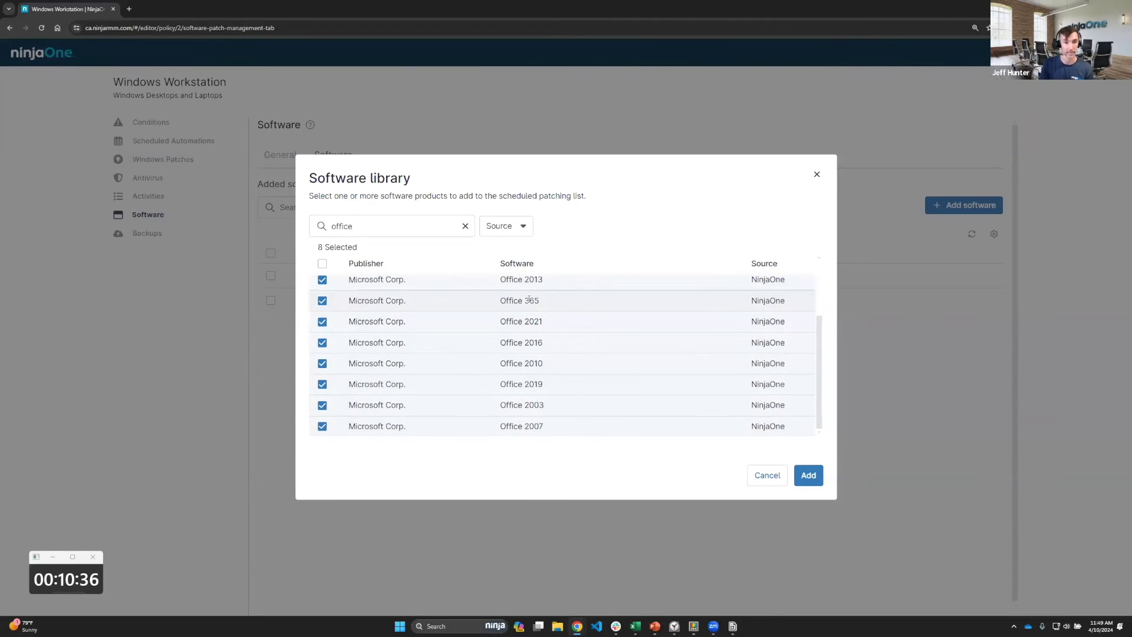
pyautogui.moveTo(541, 301); pyautogui.dragTo(501, 301)
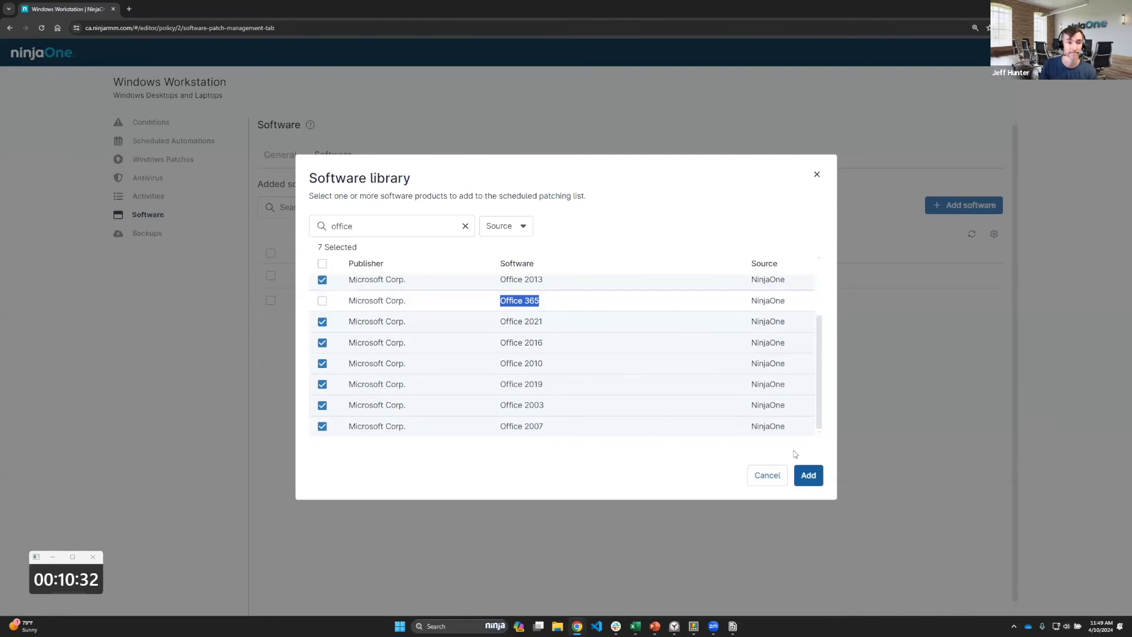
pyautogui.click(807, 475)
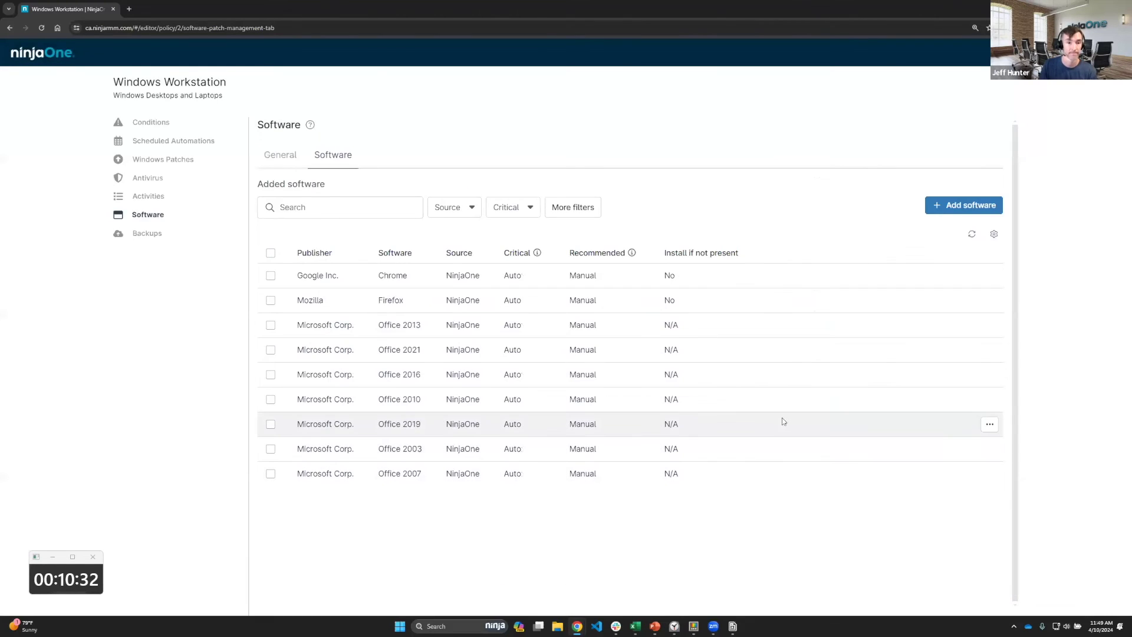
# Step: Go to the policy's Backups page and list the File/Folder and Image plan types
pyautogui.click(276, 153)
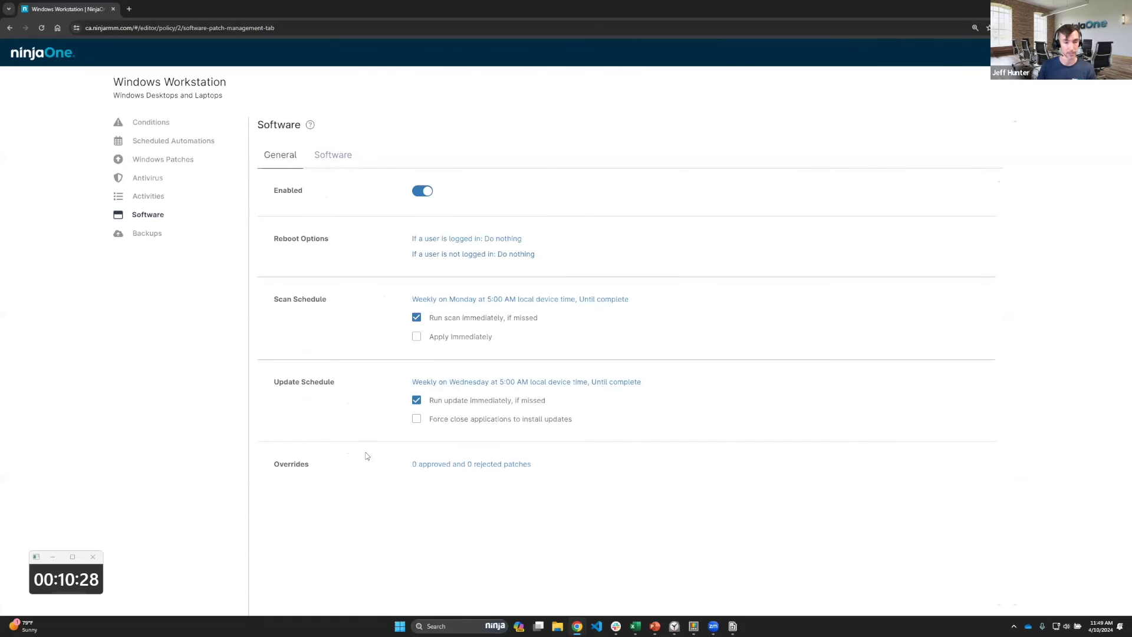
pyautogui.click(152, 236)
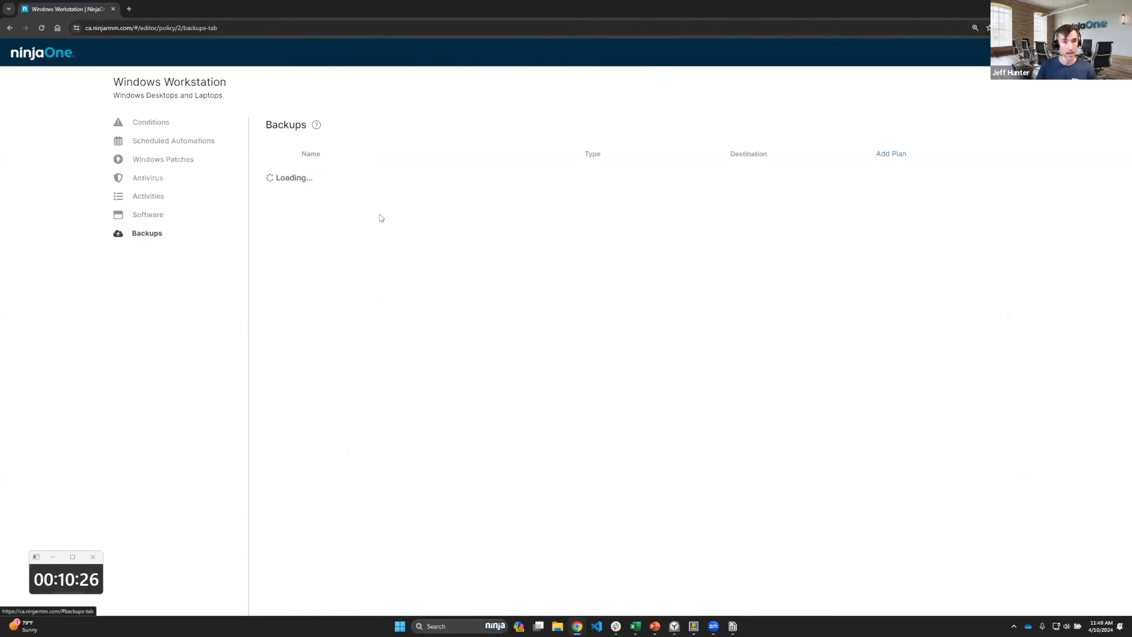
pyautogui.click(886, 155)
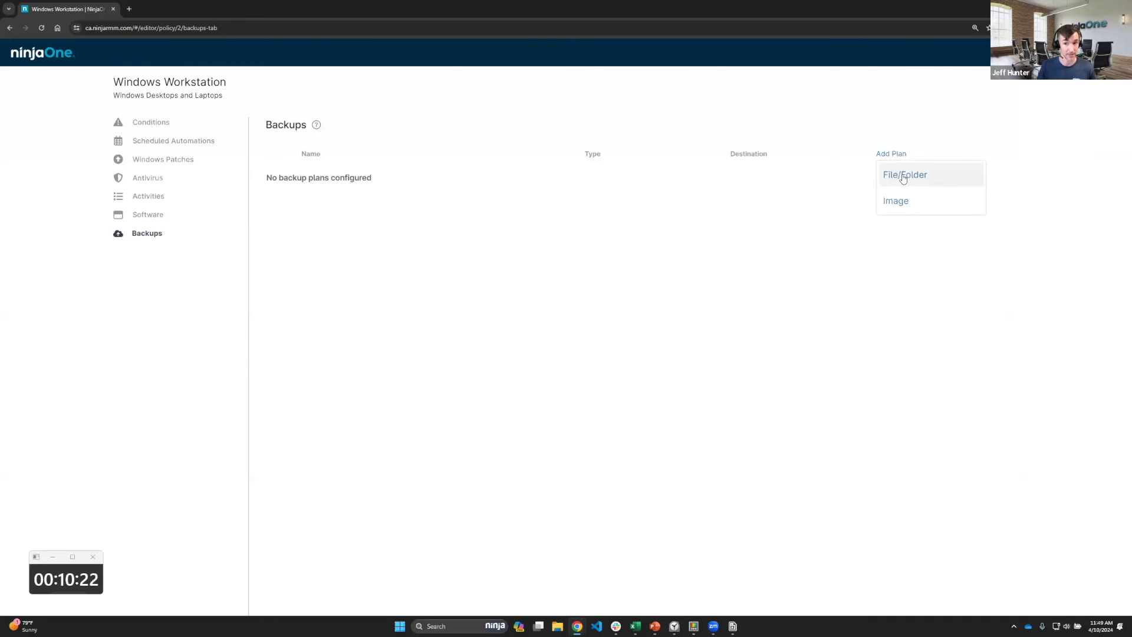
# Step: Create file/folder plan 'WS Backup to Cloud' running weekly on Tuesdays at 5:00 AM
pyautogui.click(903, 179)
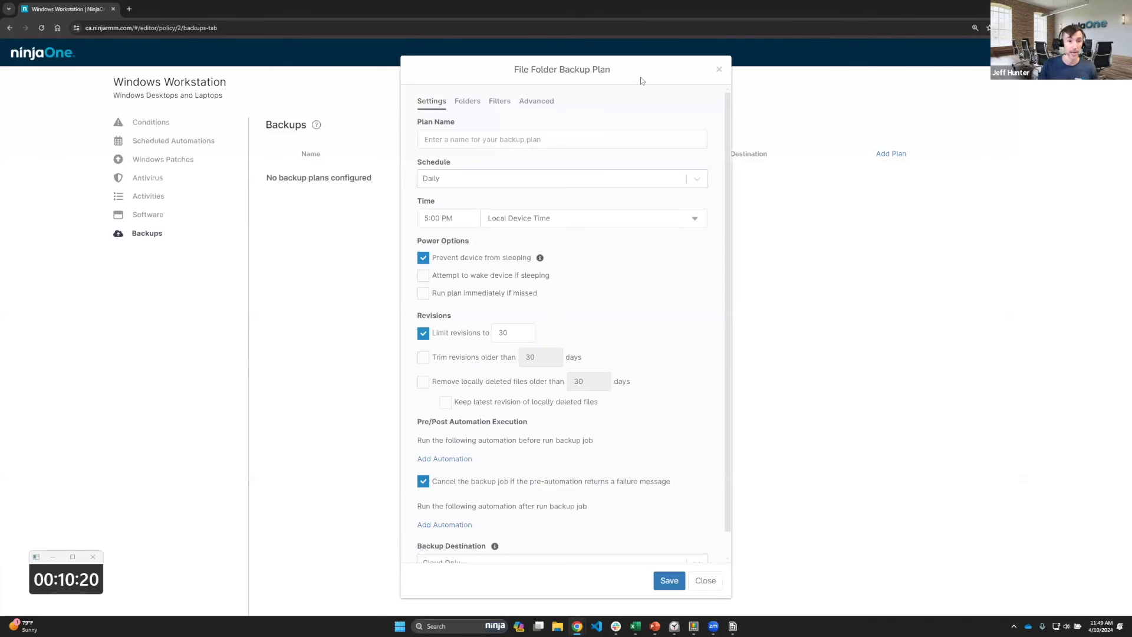
pyautogui.click(451, 139)
pyautogui.write('W')
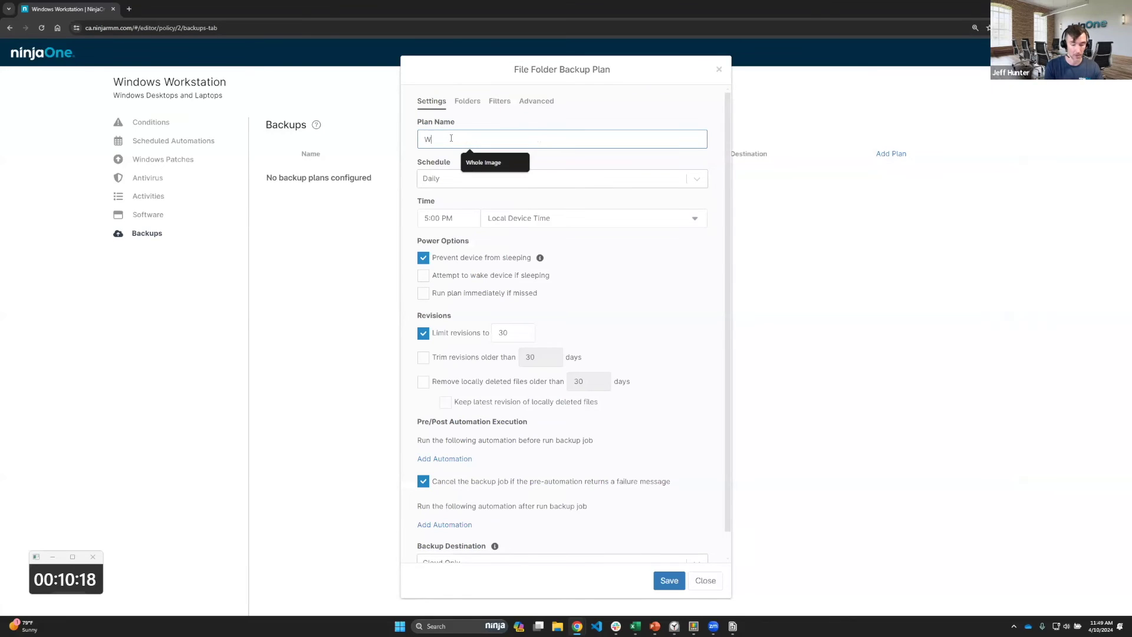
pyautogui.write('S Backup ')
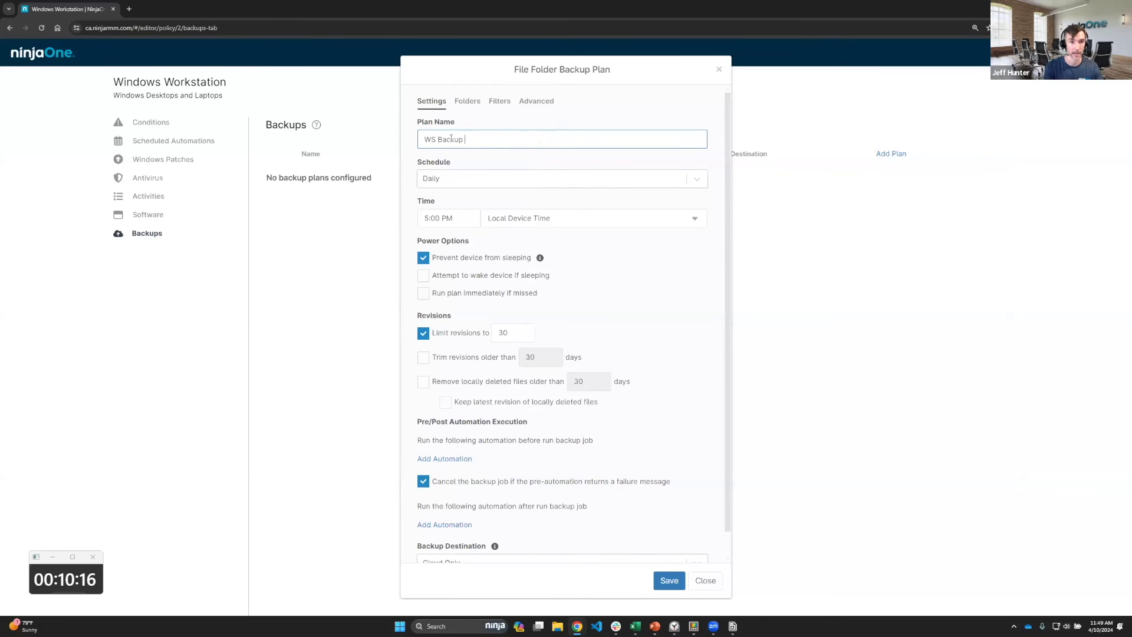
pyautogui.write('to Cloud')
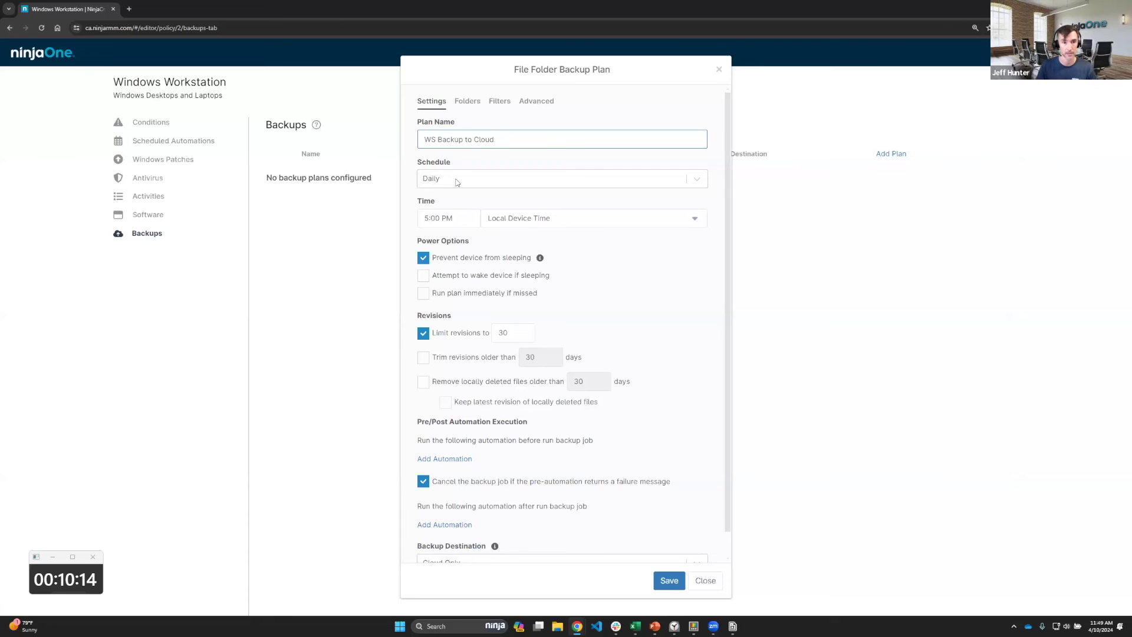
pyautogui.click(458, 178)
pyautogui.click(453, 218)
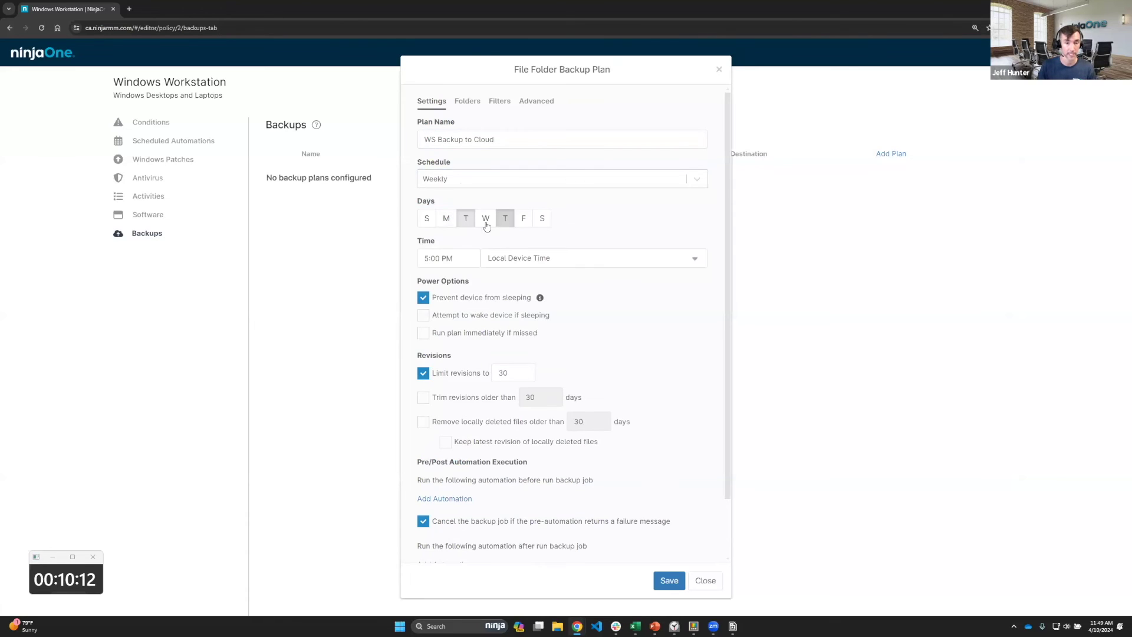
pyautogui.click(485, 219)
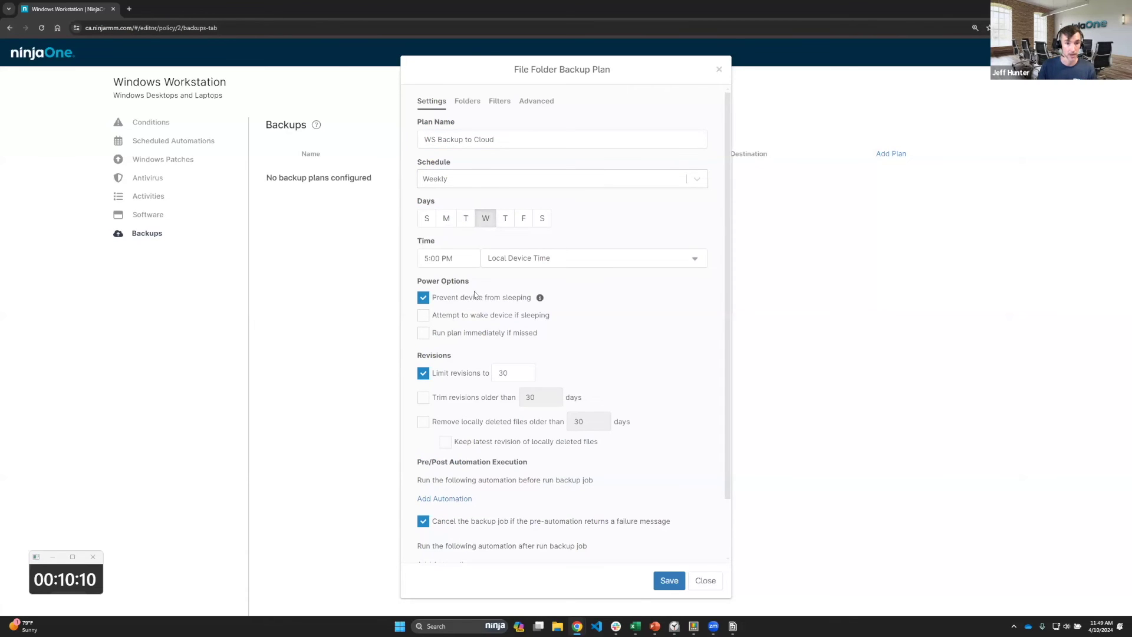
pyautogui.click(466, 219)
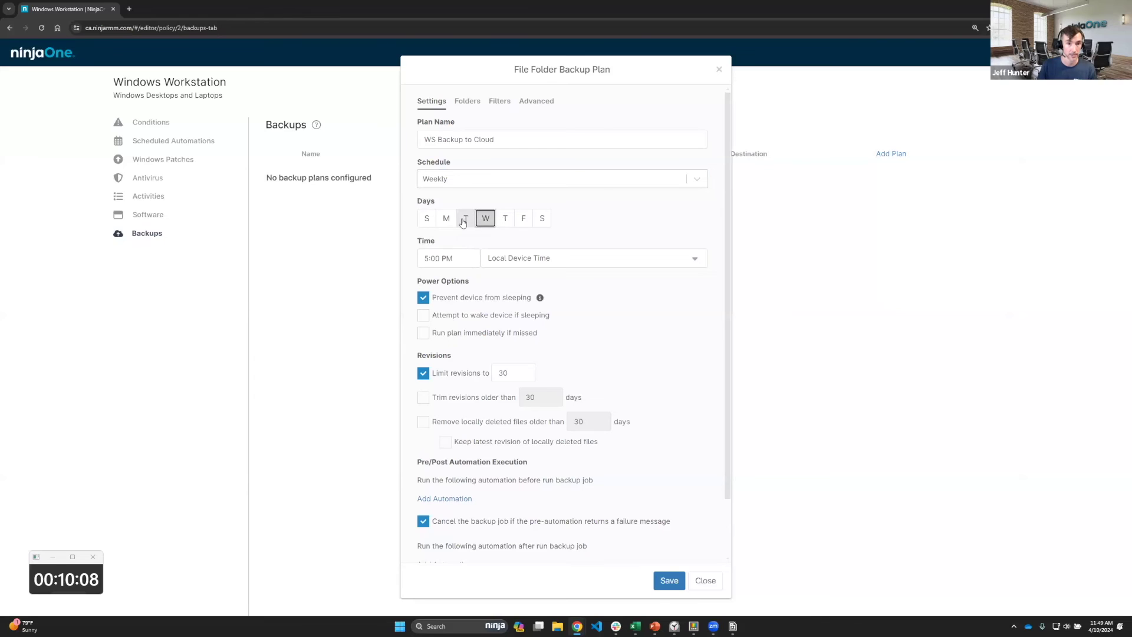
pyautogui.click(489, 221)
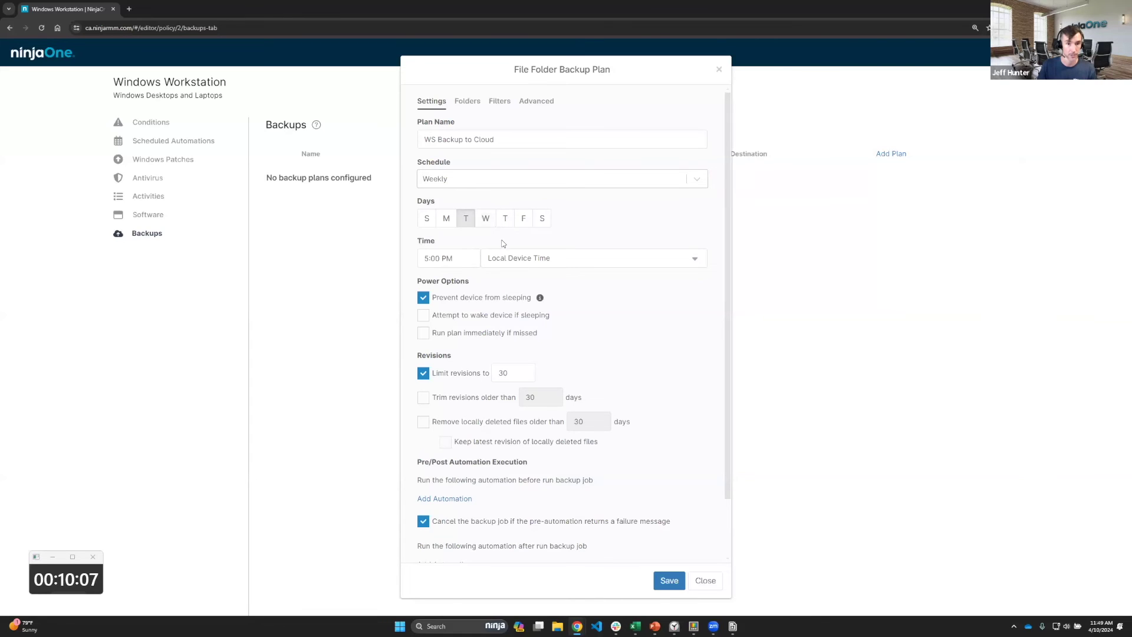
pyautogui.click(448, 258)
pyautogui.click(489, 311)
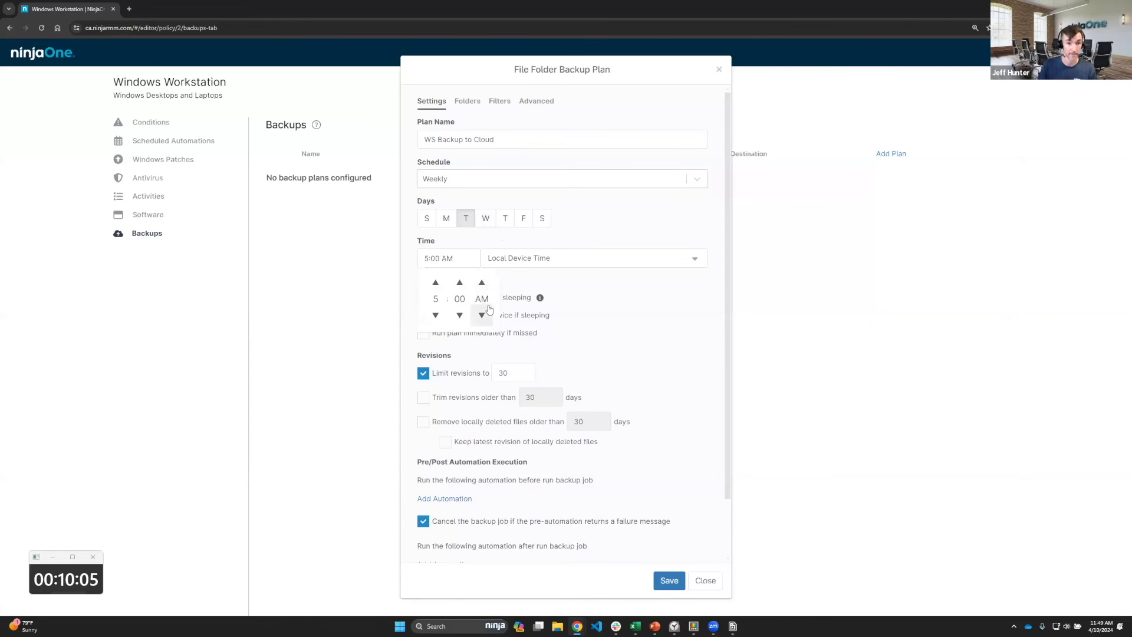
pyautogui.click(605, 241)
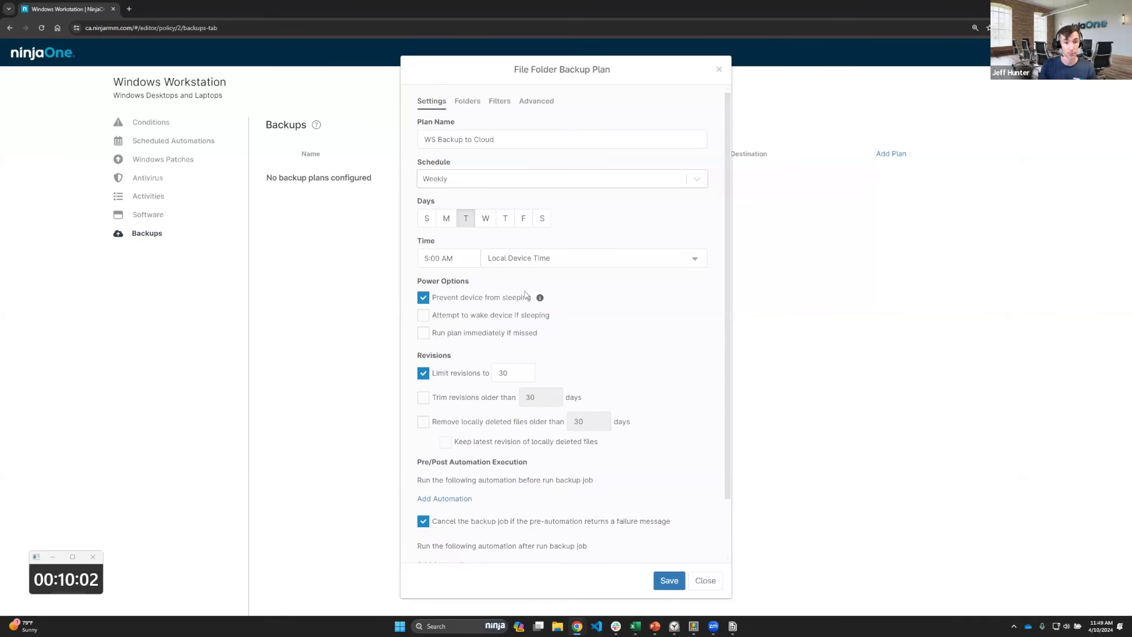
# Step: Enable wake and run-if-missed, limit to 15 revisions, trim after 90 days, remove deleted files
pyautogui.scroll(-1, 524, 298)
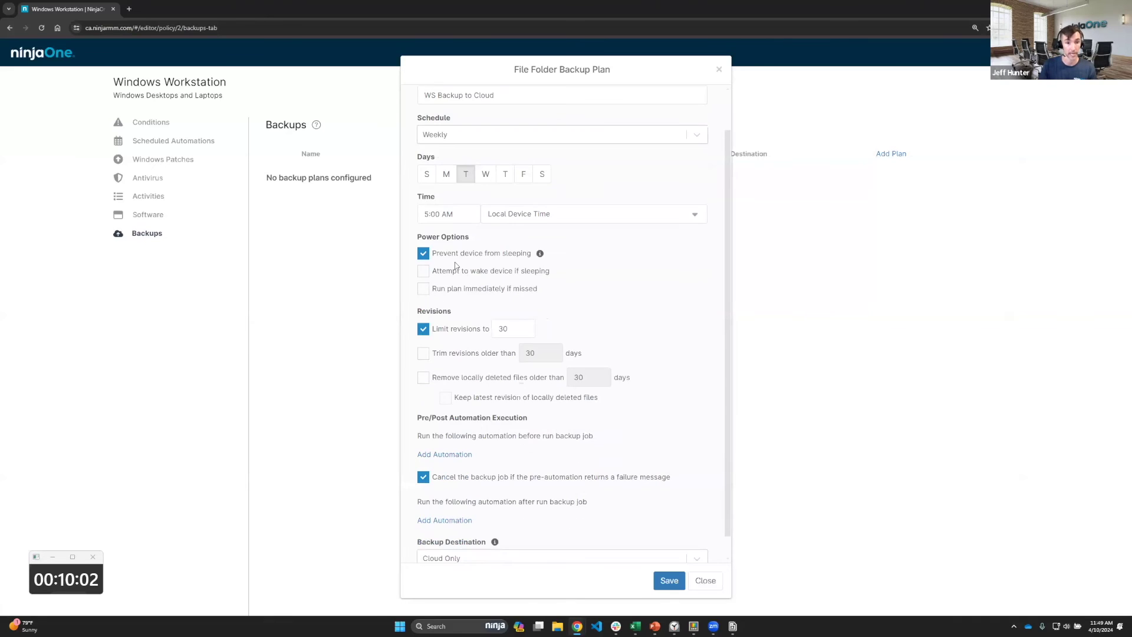
pyautogui.click(424, 271)
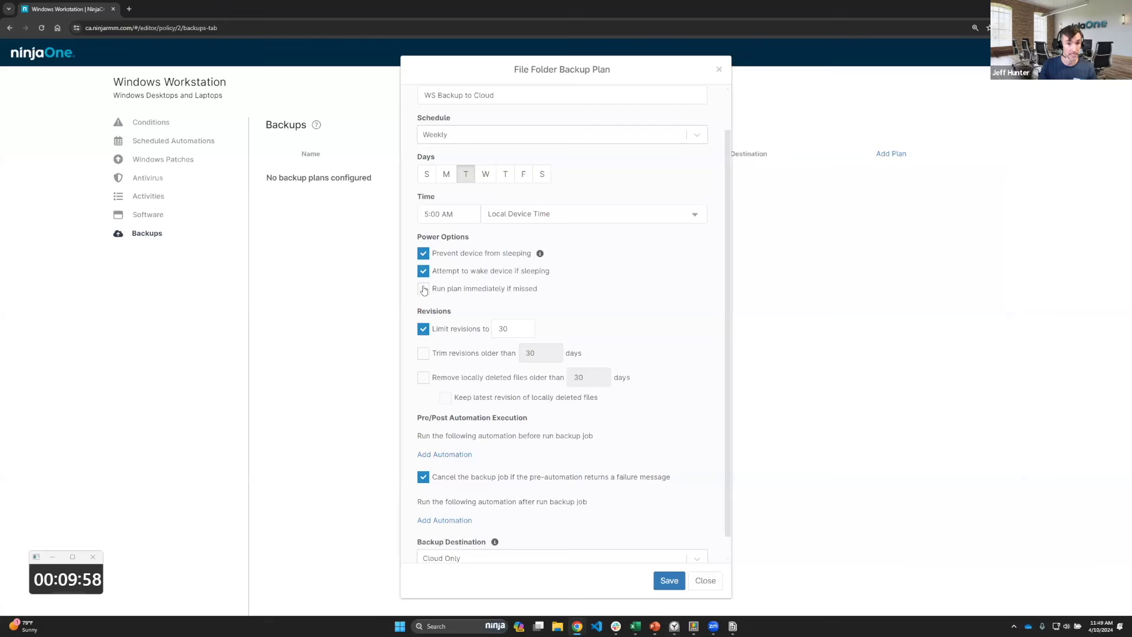
pyautogui.click(424, 289)
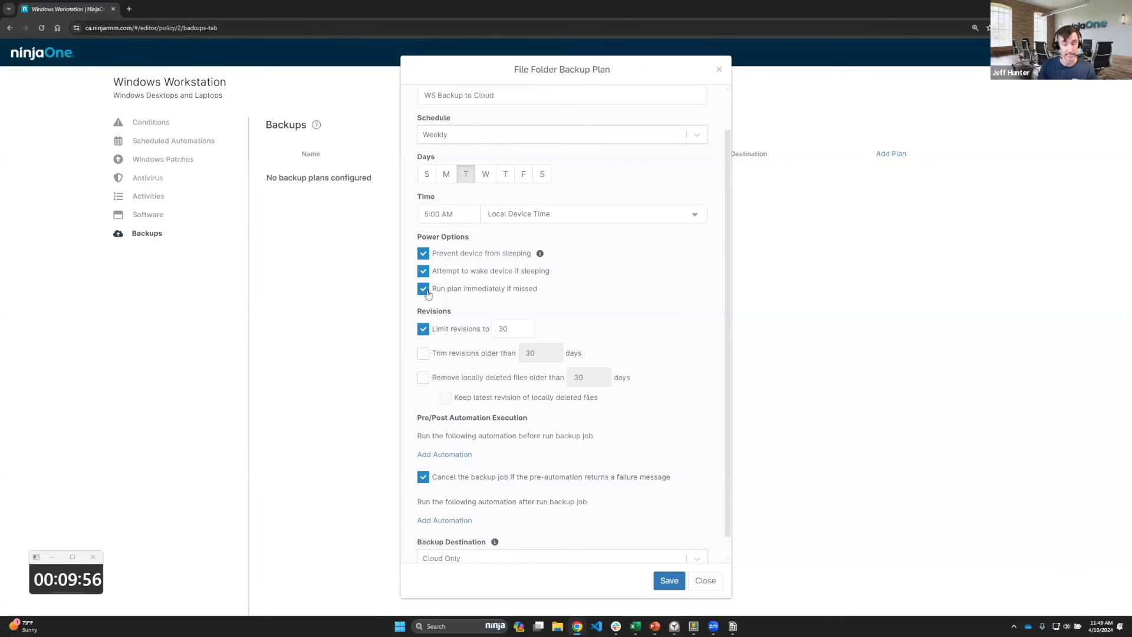
pyautogui.doubleClick(512, 329)
pyautogui.write('15')
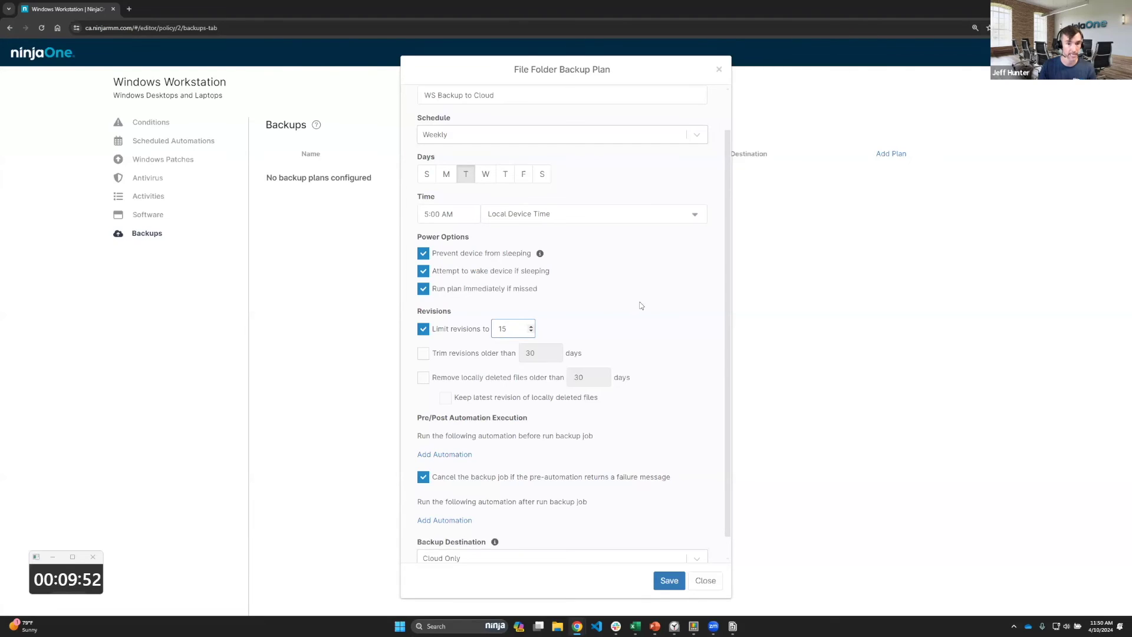
pyautogui.click(423, 354)
pyautogui.press('Tab')
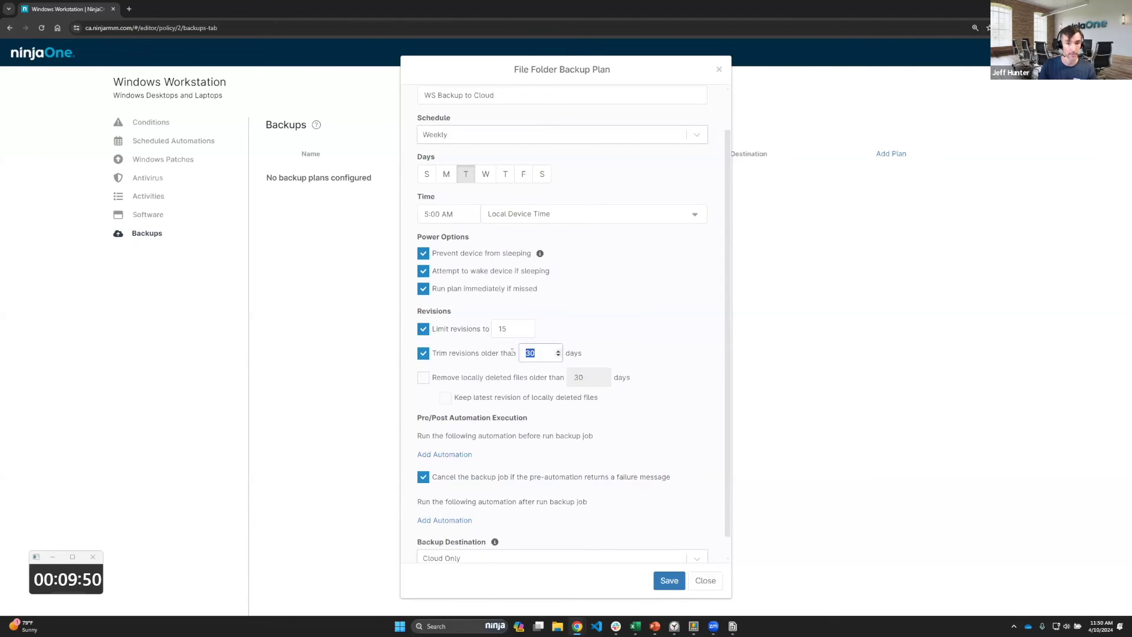
pyautogui.write('90')
pyautogui.click(596, 310)
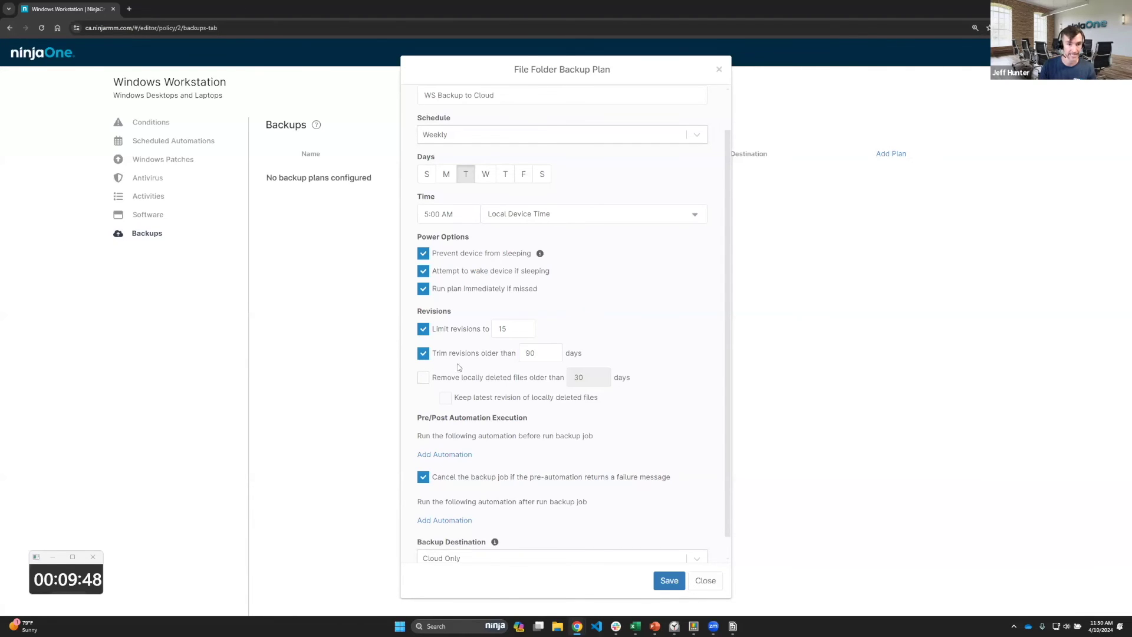
pyautogui.click(424, 378)
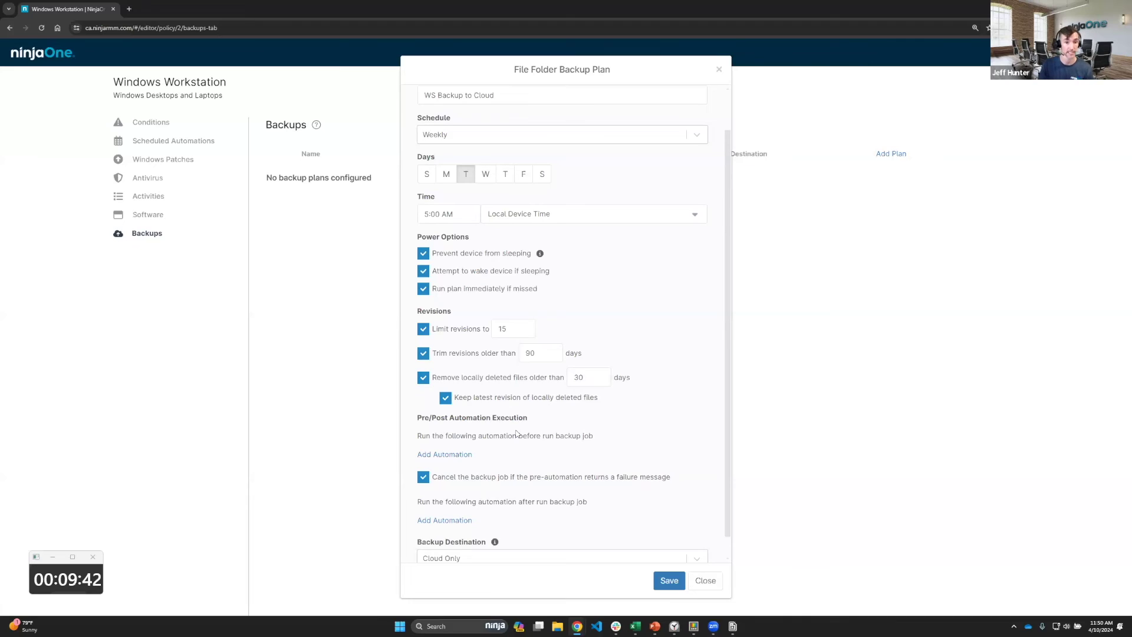
pyautogui.scroll(-1, 517, 434)
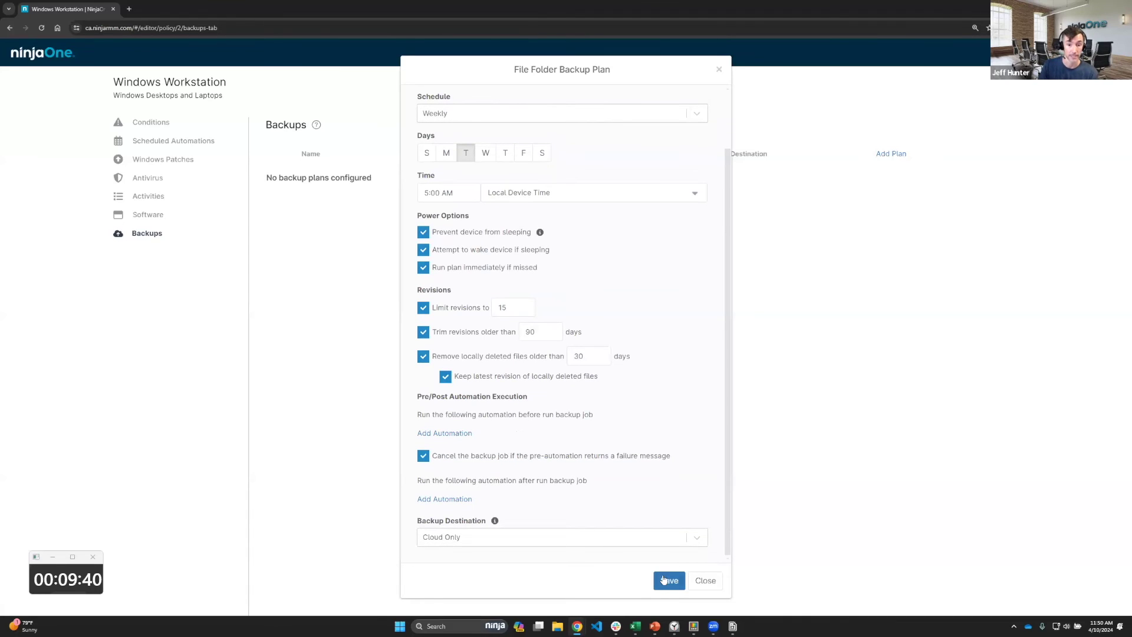
pyautogui.scroll(3, 611, 374)
# Step: Include the common User Profile folders and save the WS Backup to Cloud plan
pyautogui.click(467, 102)
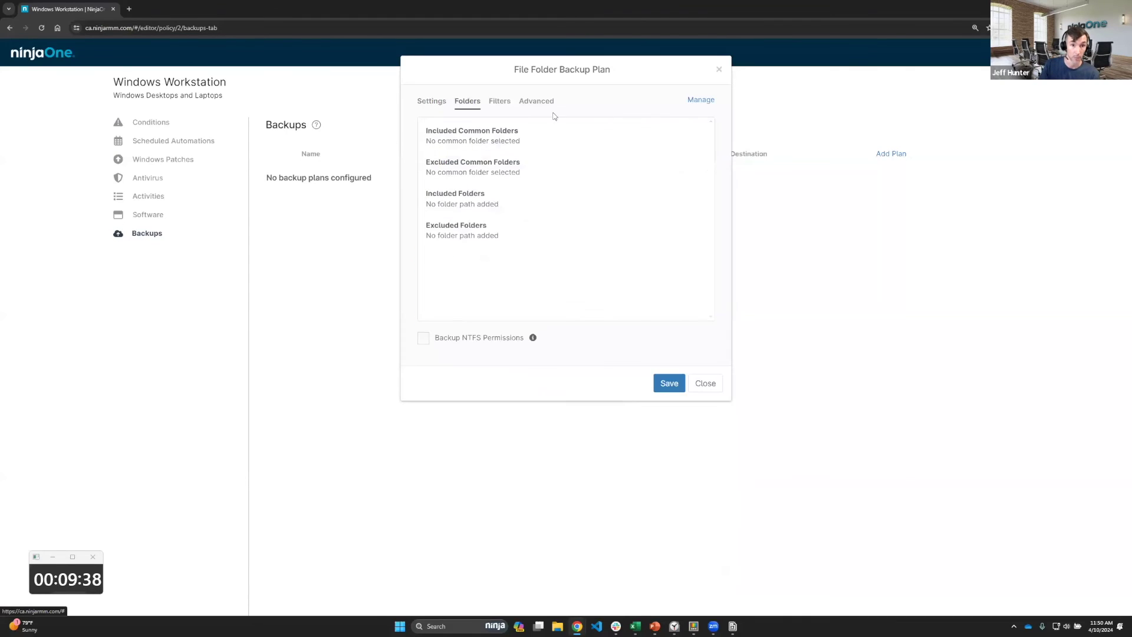
pyautogui.click(684, 102)
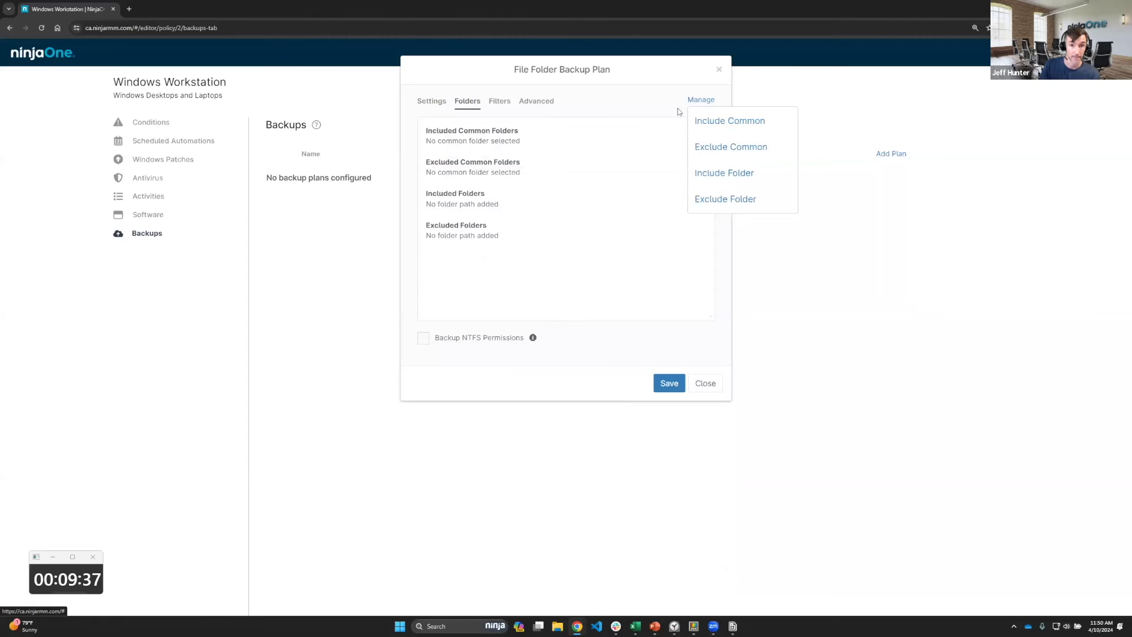
pyautogui.click(715, 122)
pyautogui.click(424, 125)
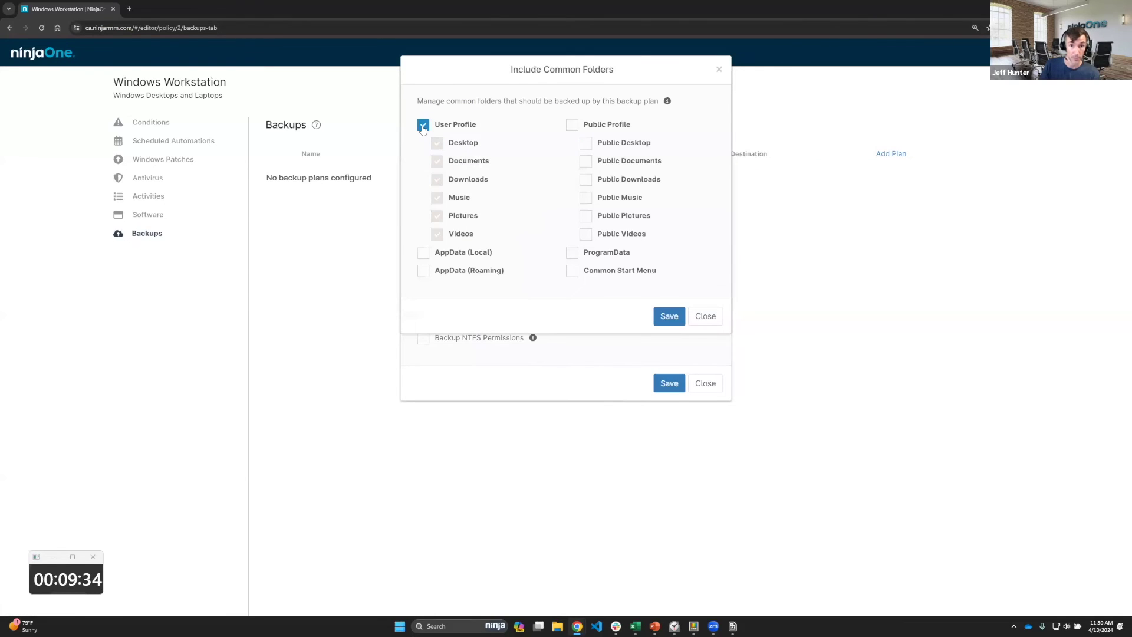
pyautogui.click(669, 316)
pyautogui.click(677, 384)
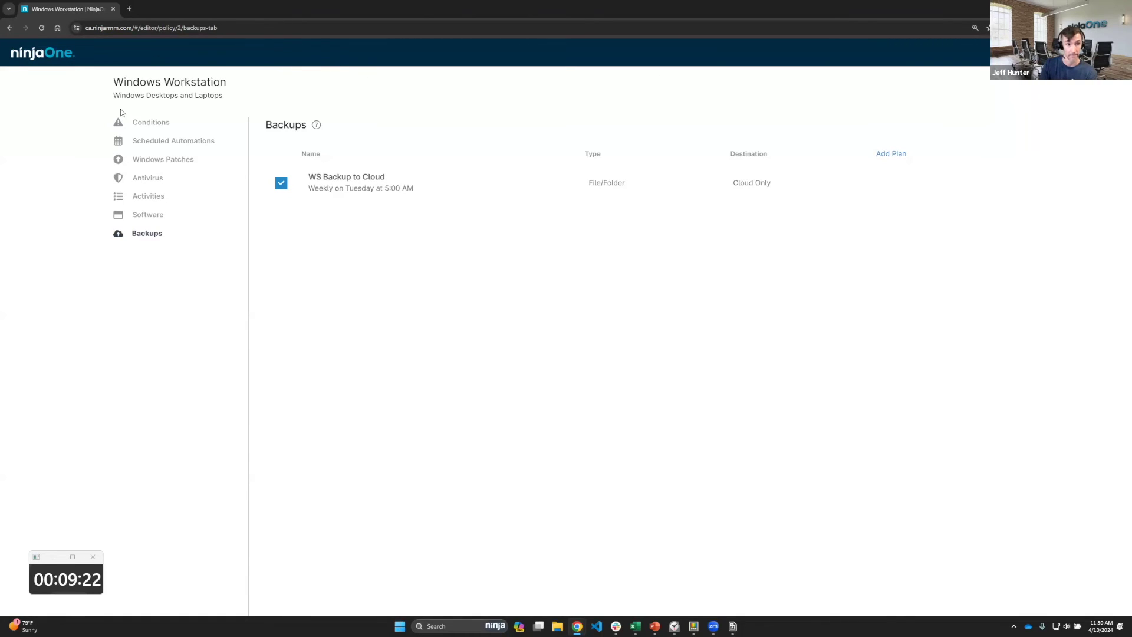
# Step: Go to the policy's Antivirus section and list the antivirus options
pyautogui.click(148, 178)
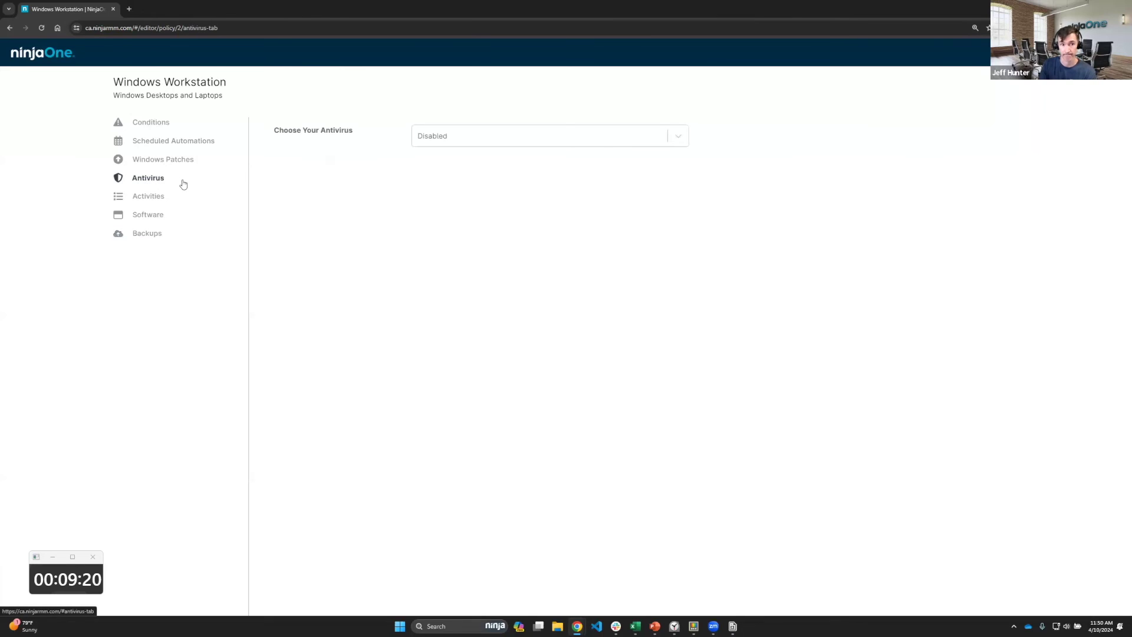
pyautogui.click(515, 136)
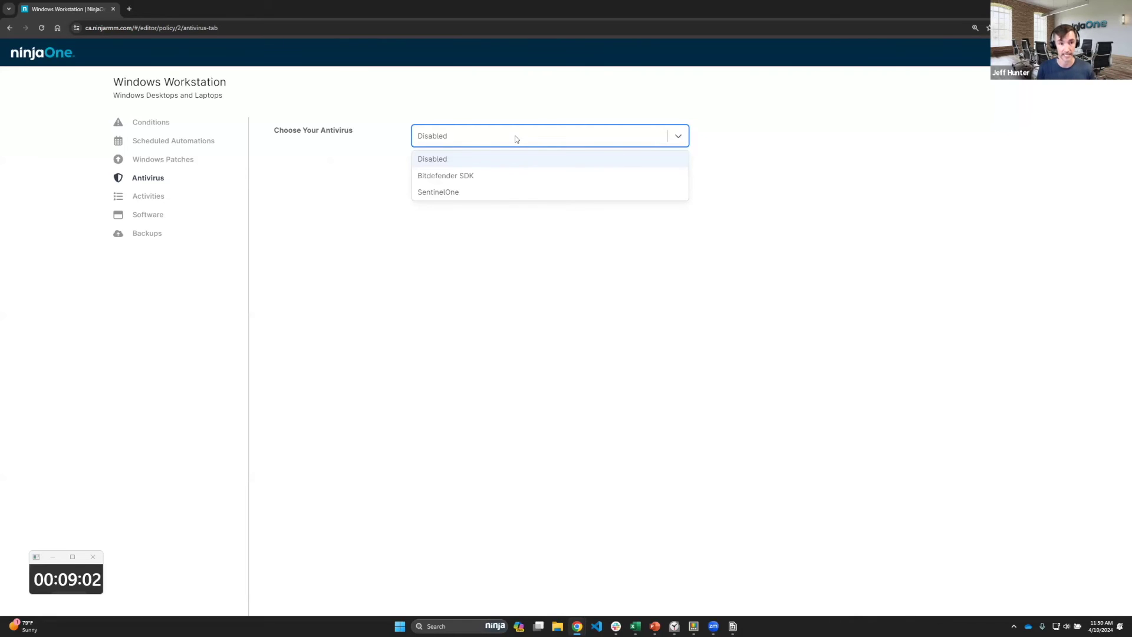
# Step: Select SentinelOne as the antivirus, enter the account e-mail, and confirm enabling it
pyautogui.click(501, 191)
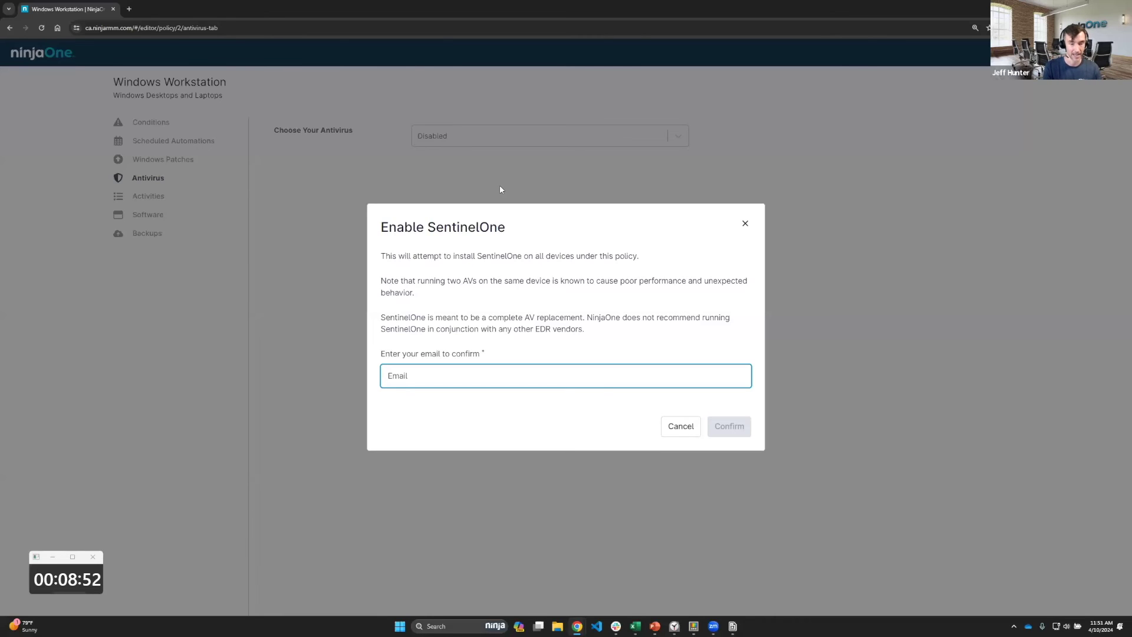
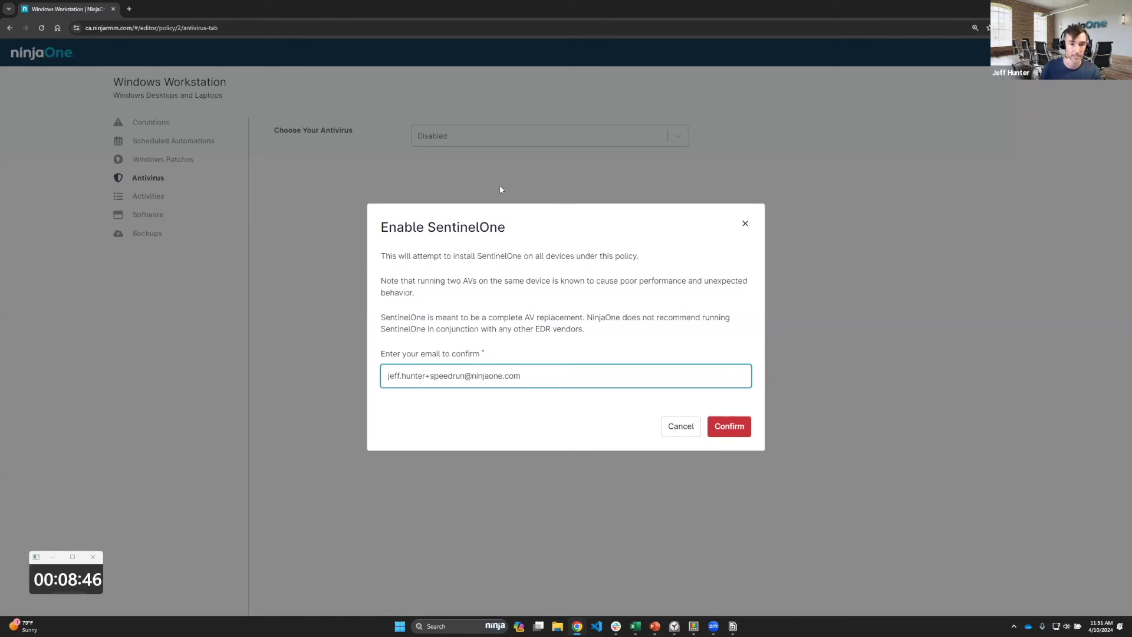
pyautogui.click(723, 432)
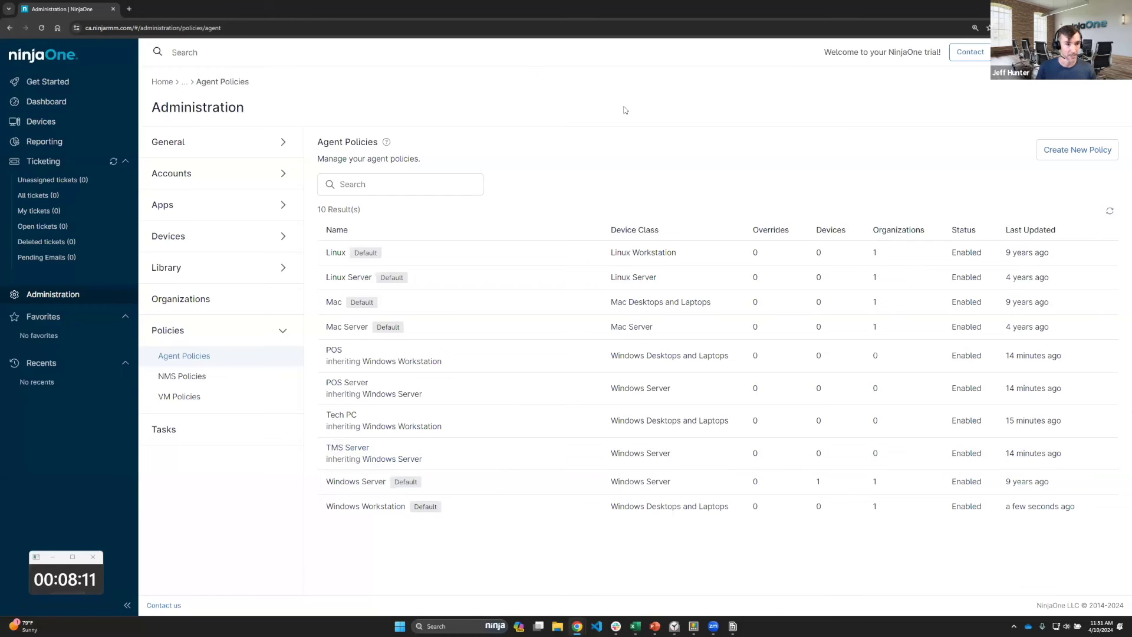
# Step: Open Internal Infrastructure from the Organizations list
pyautogui.click(198, 299)
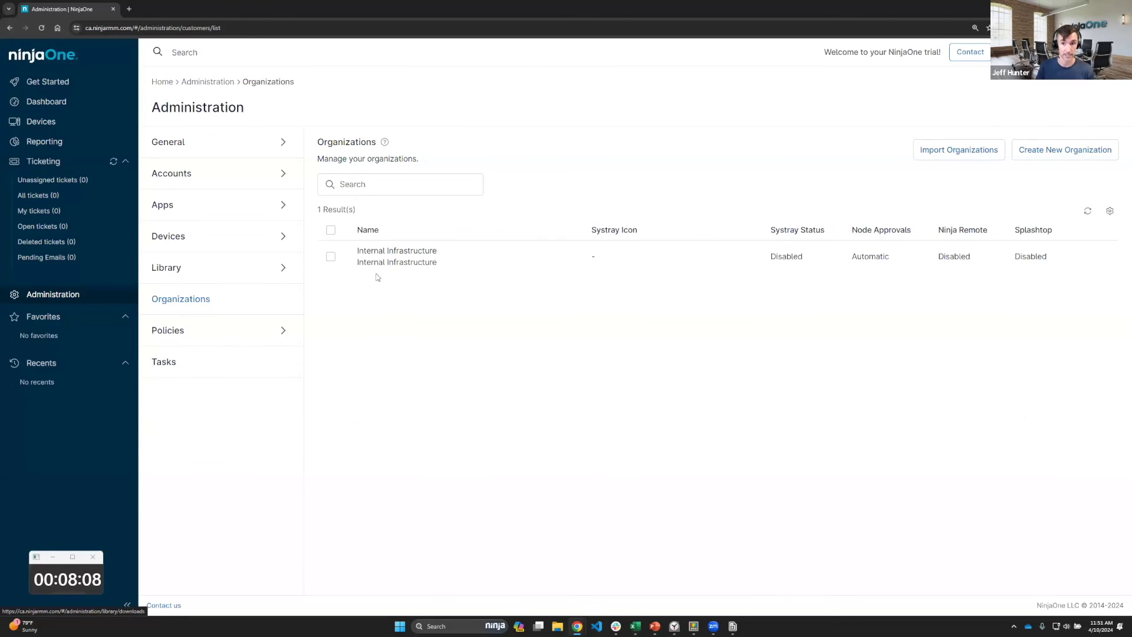
pyautogui.click(412, 253)
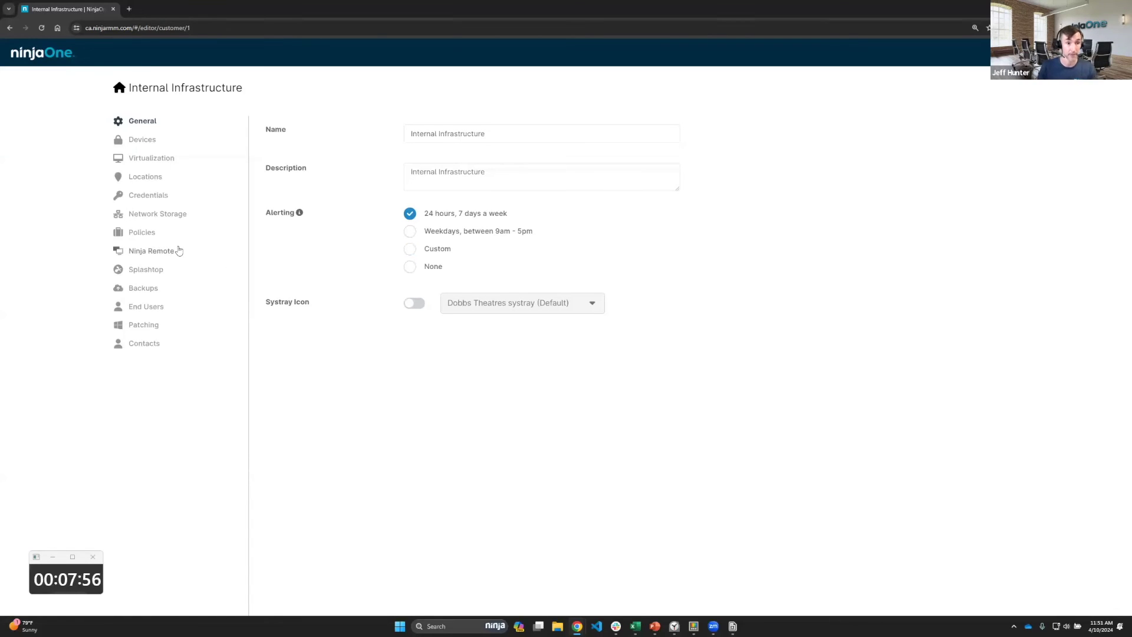
# Step: Assign POS Server, POS, TMS Server and Tech PC policies to their device roles
pyautogui.click(142, 232)
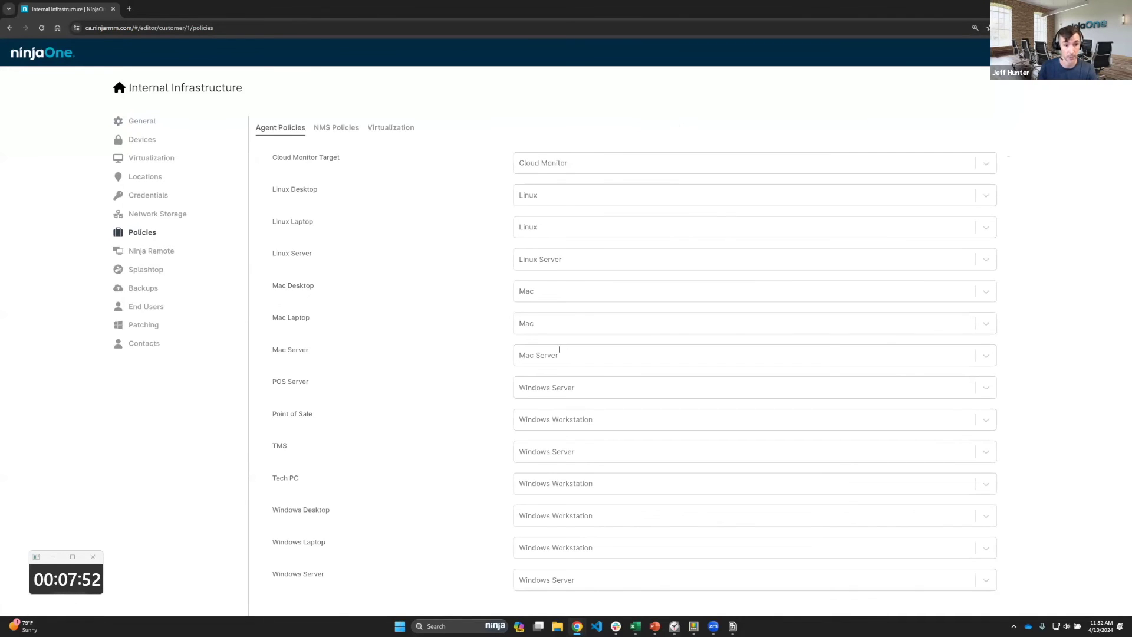
pyautogui.click(555, 383)
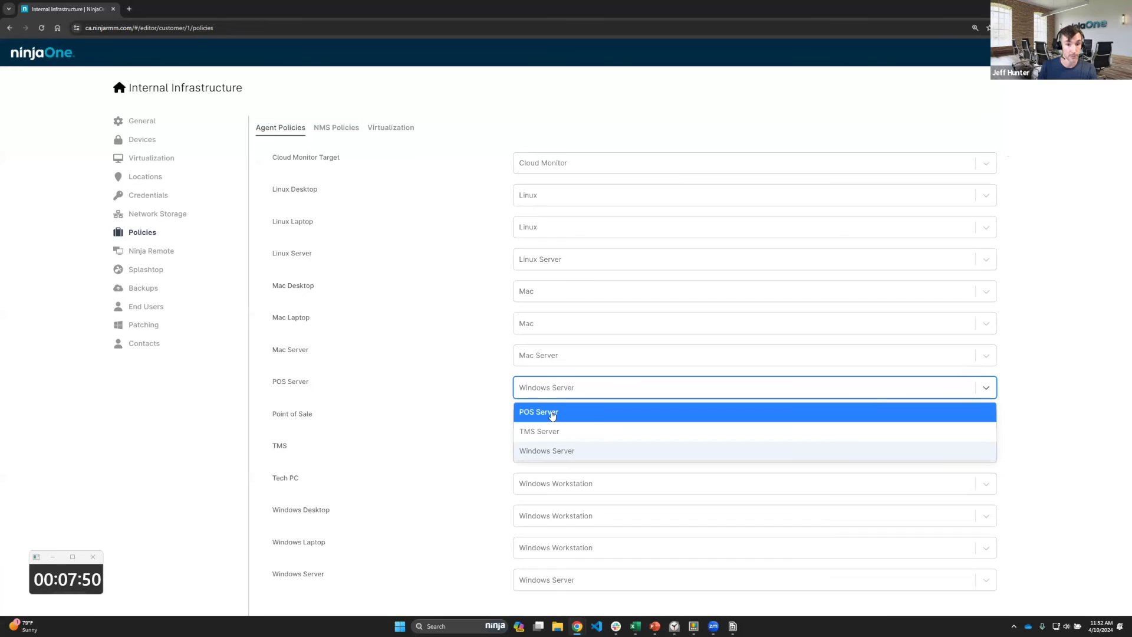
pyautogui.click(552, 411)
pyautogui.click(536, 420)
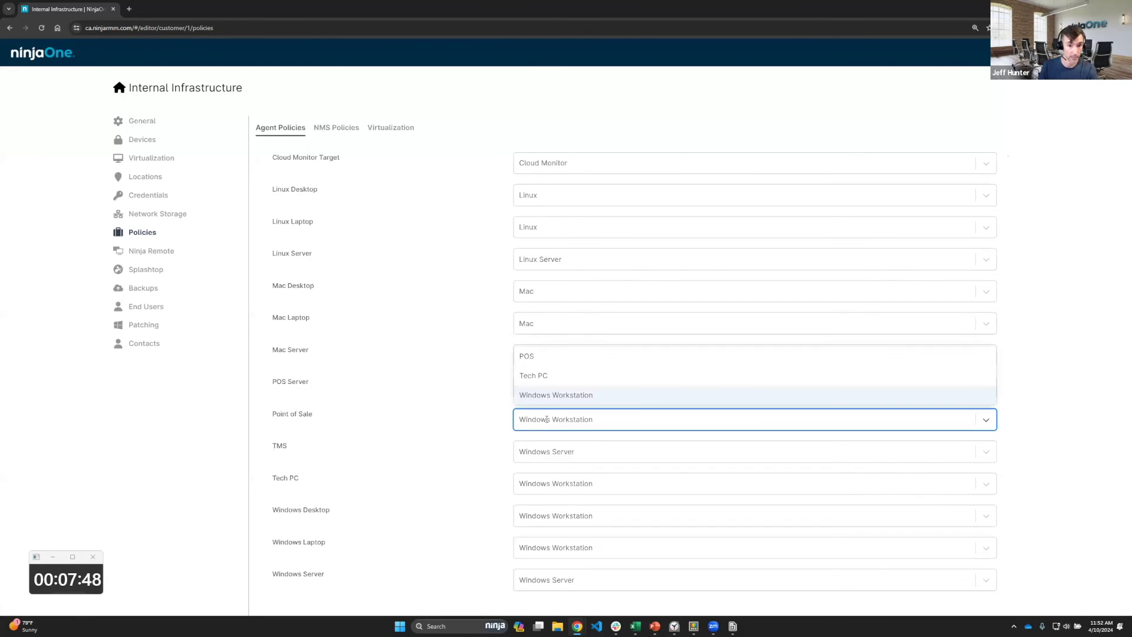
pyautogui.click(537, 356)
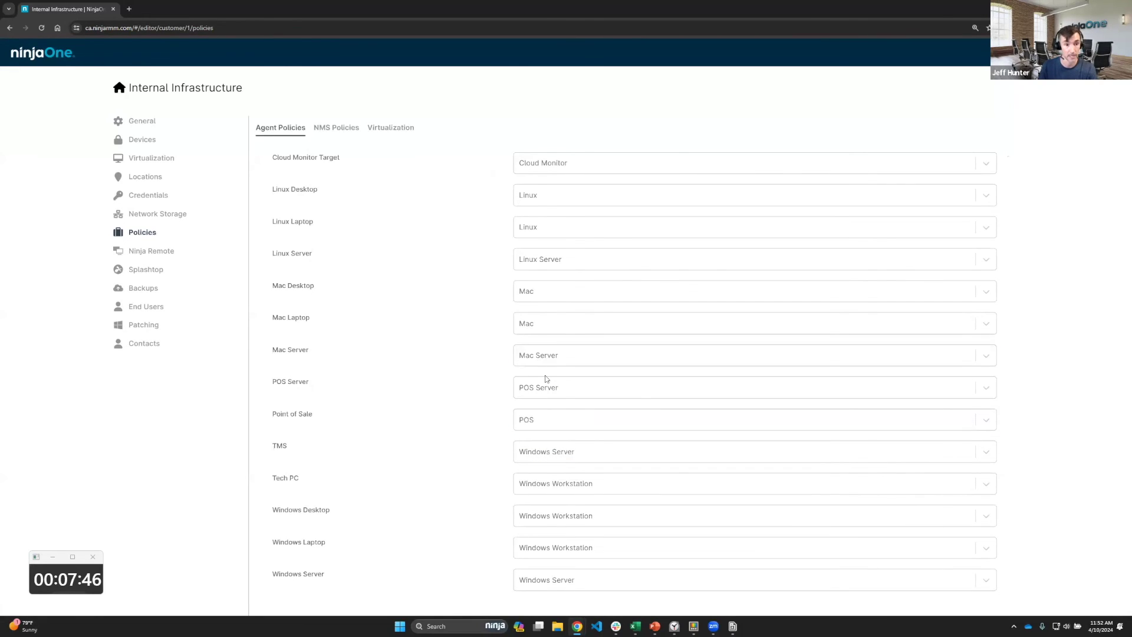
pyautogui.click(535, 453)
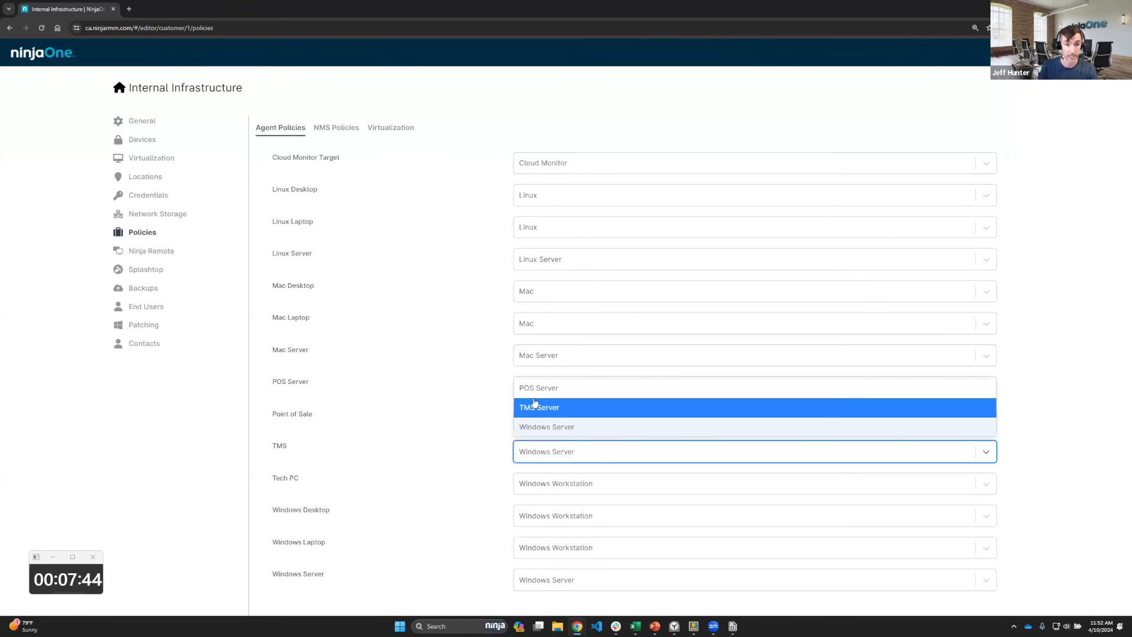
pyautogui.click(538, 407)
pyautogui.click(551, 485)
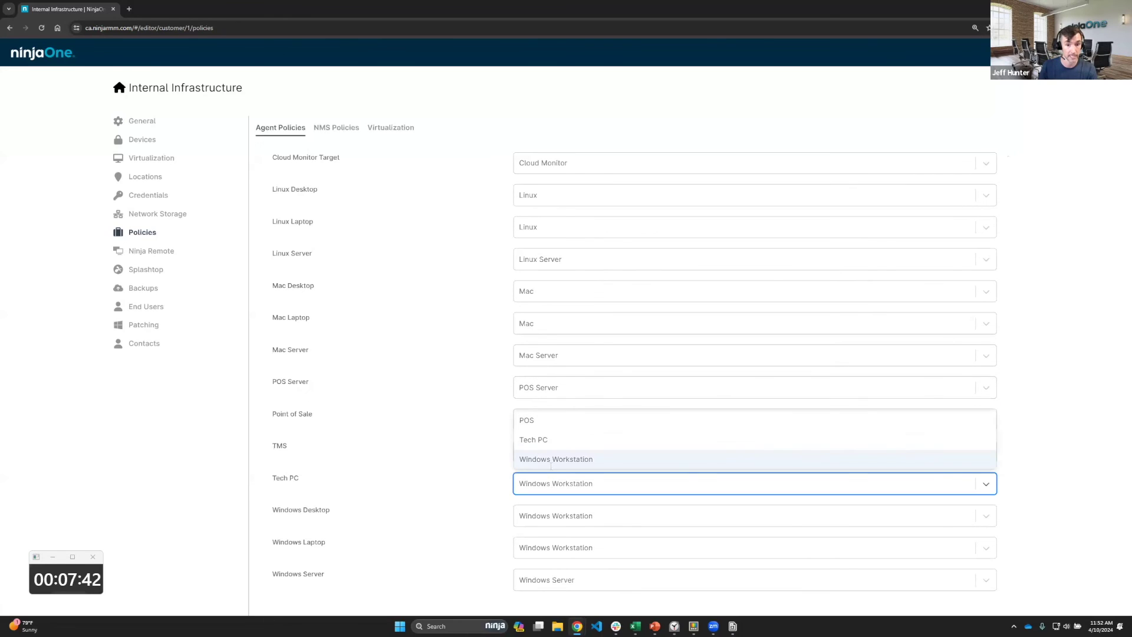
pyautogui.click(542, 438)
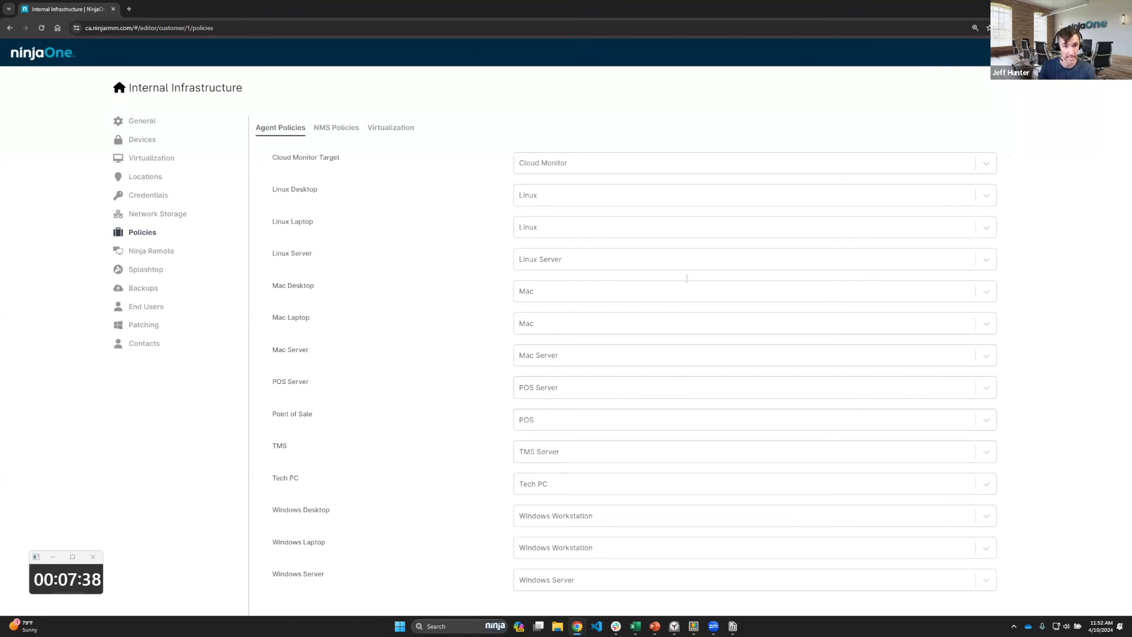
pyautogui.click(167, 251)
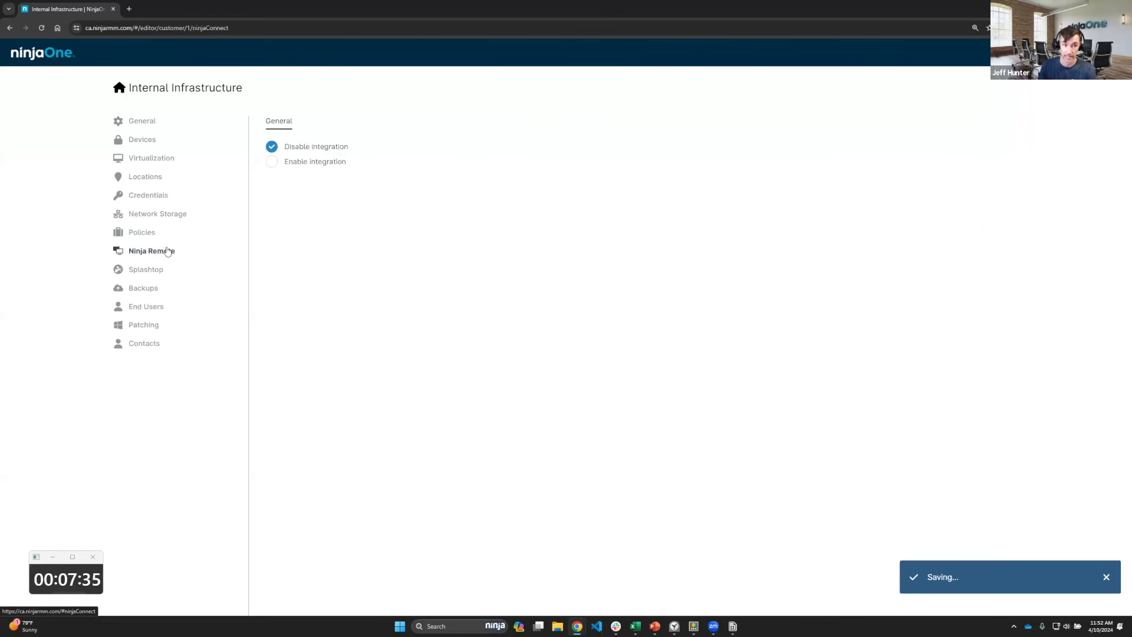
# Step: Enable Ninja Remote without Mac Server, using custom display name '{Technician} from {Company name}'
pyautogui.click(271, 168)
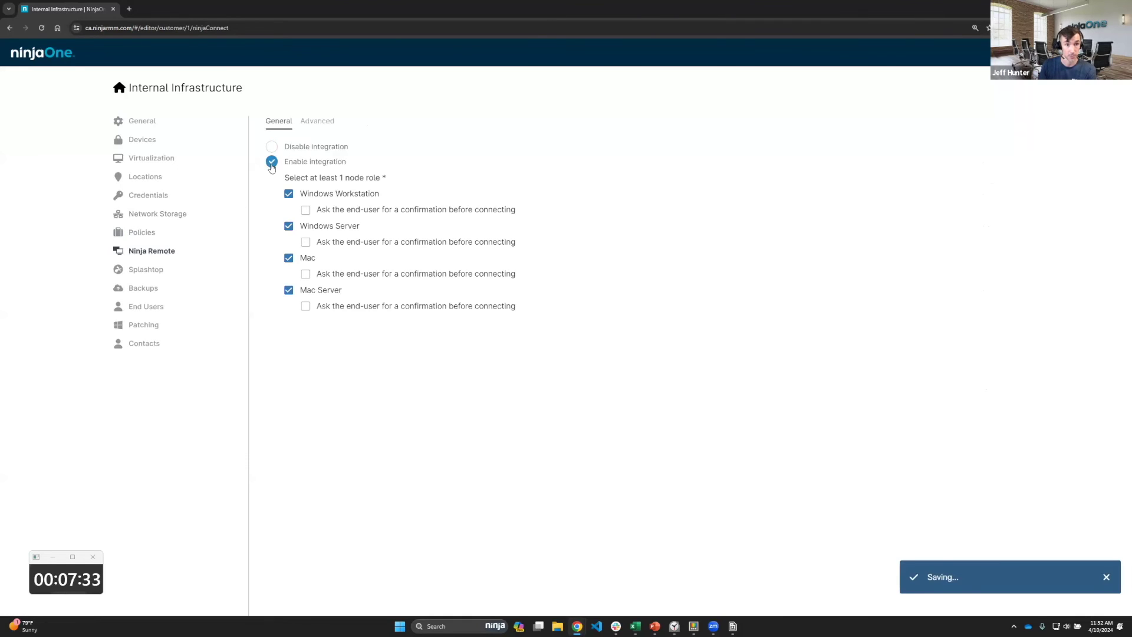
pyautogui.click(289, 274)
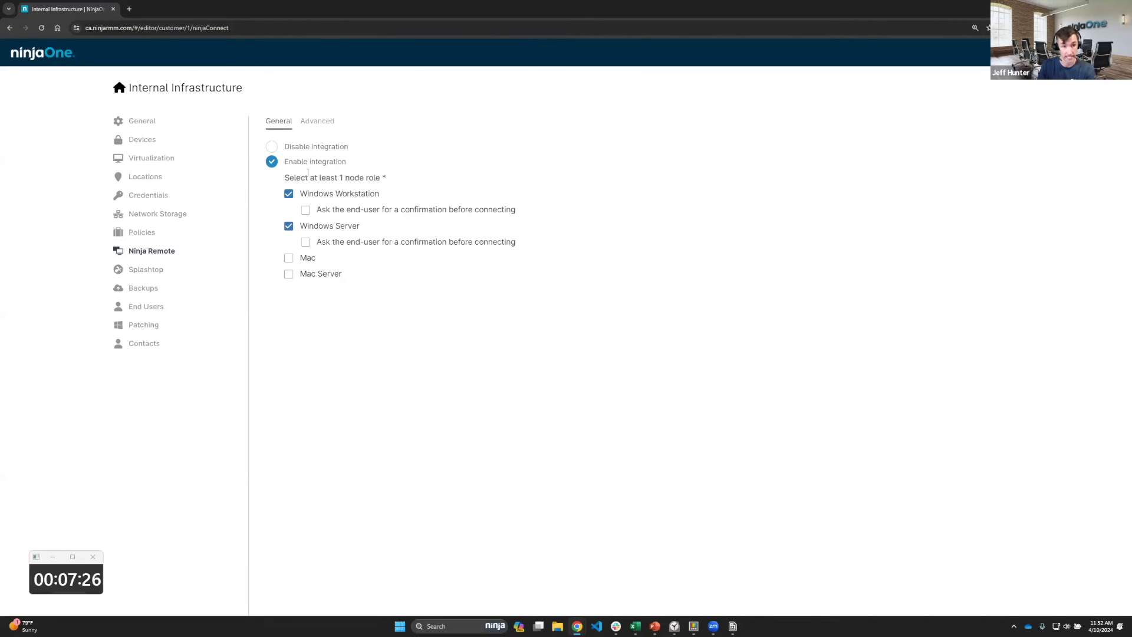
pyautogui.click(317, 124)
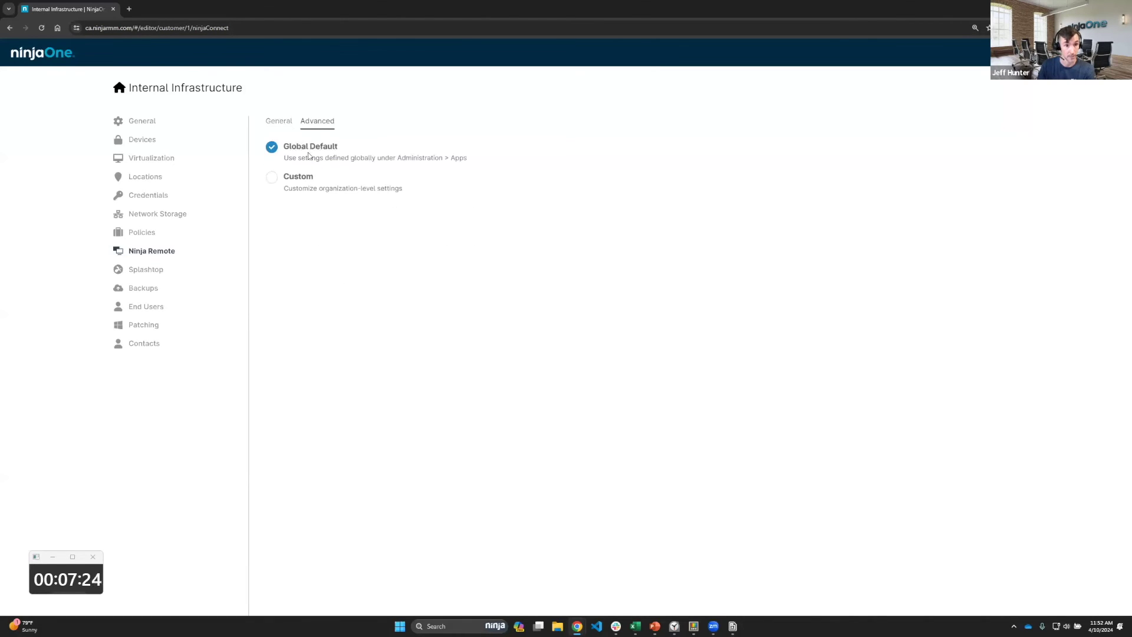
pyautogui.click(304, 178)
pyautogui.click(562, 232)
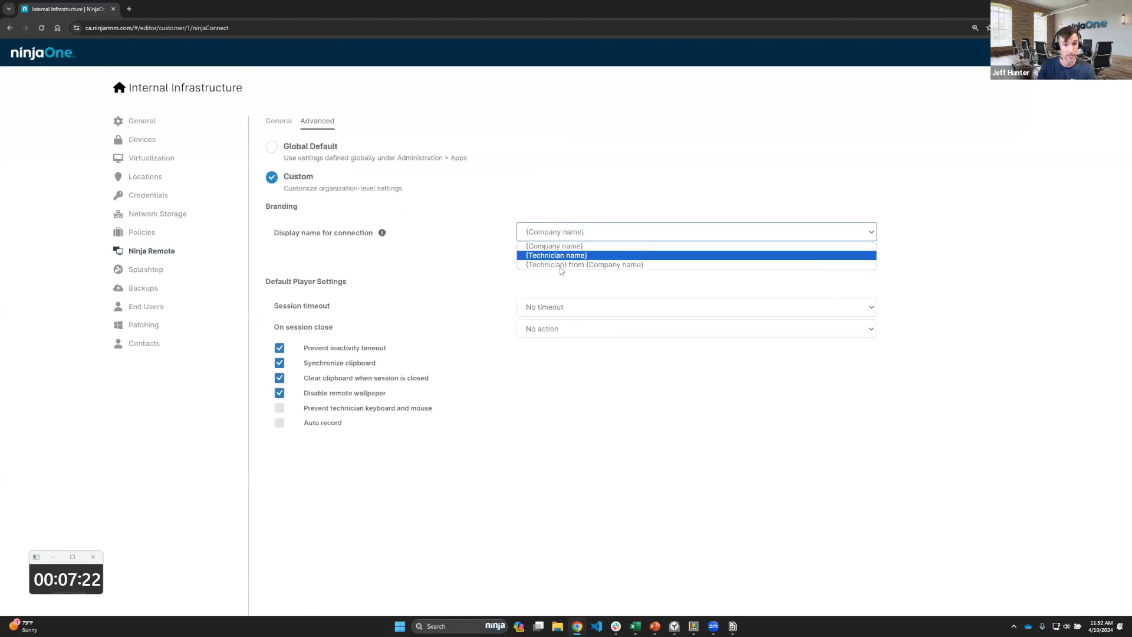
pyautogui.click(561, 265)
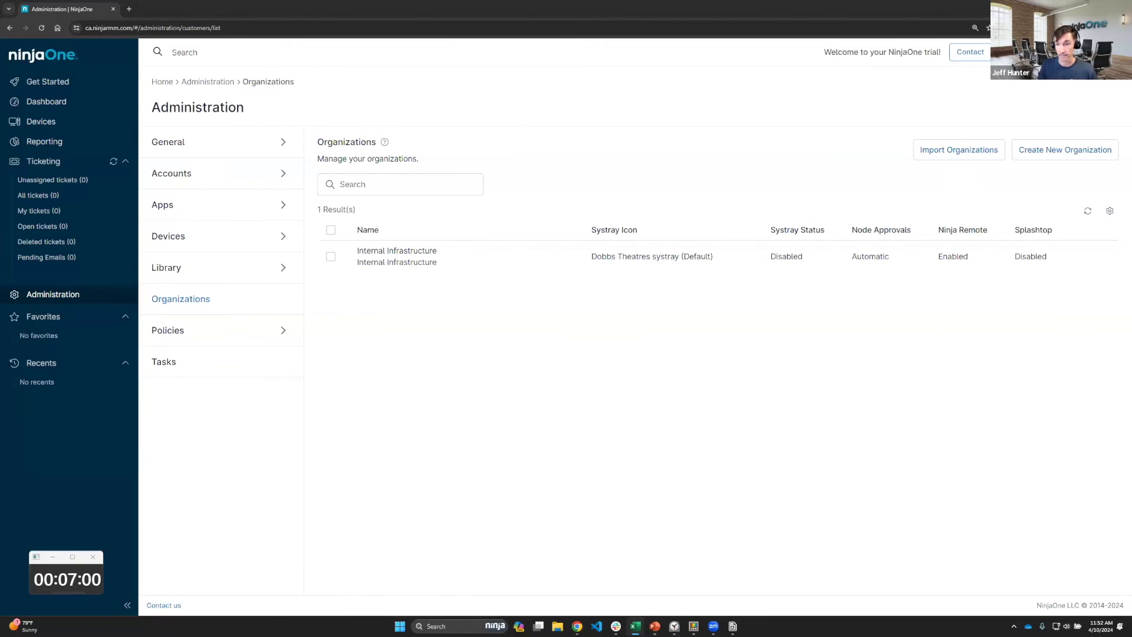
# Step: Paste the 16 cinema organization names into Import Organizations and page through them
pyautogui.click(977, 151)
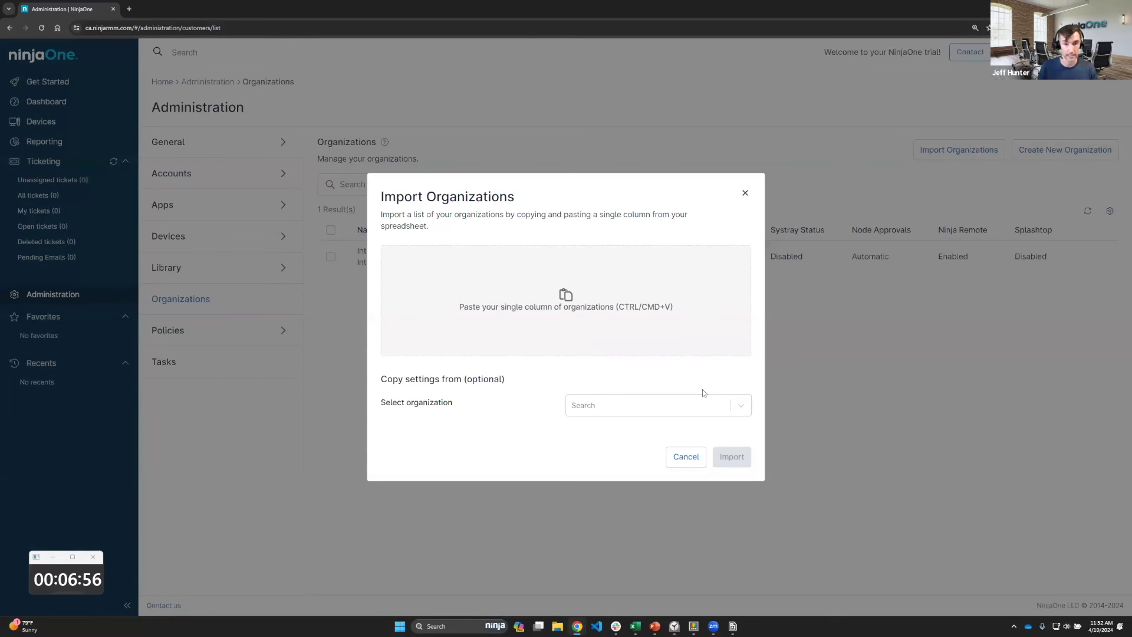
pyautogui.hotkey('ctrl', 'v')
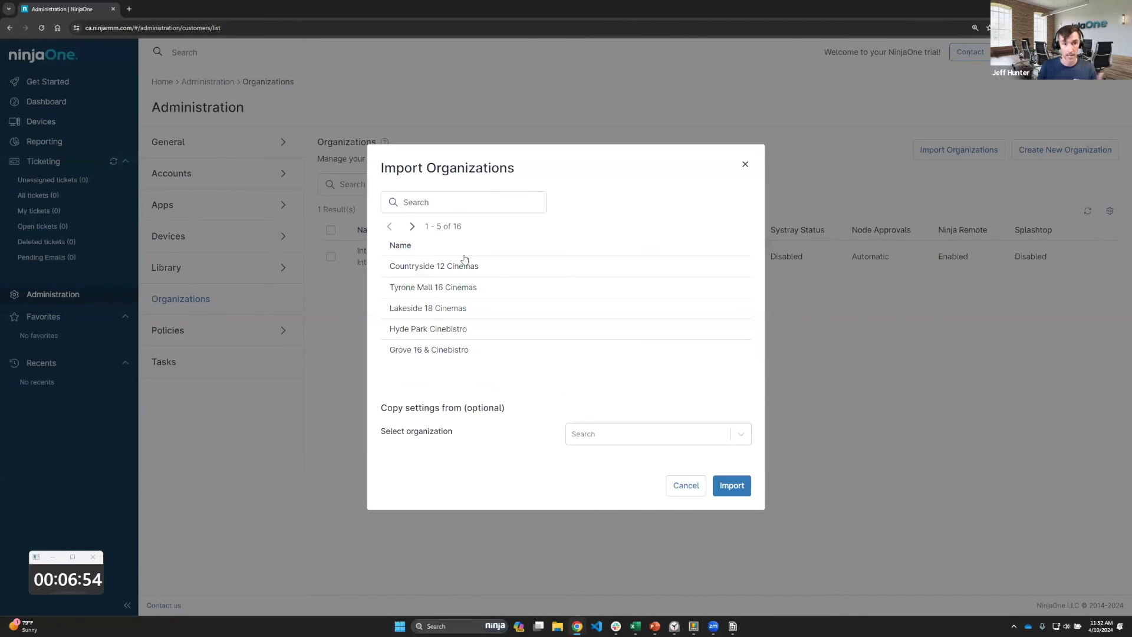
pyautogui.click(412, 227)
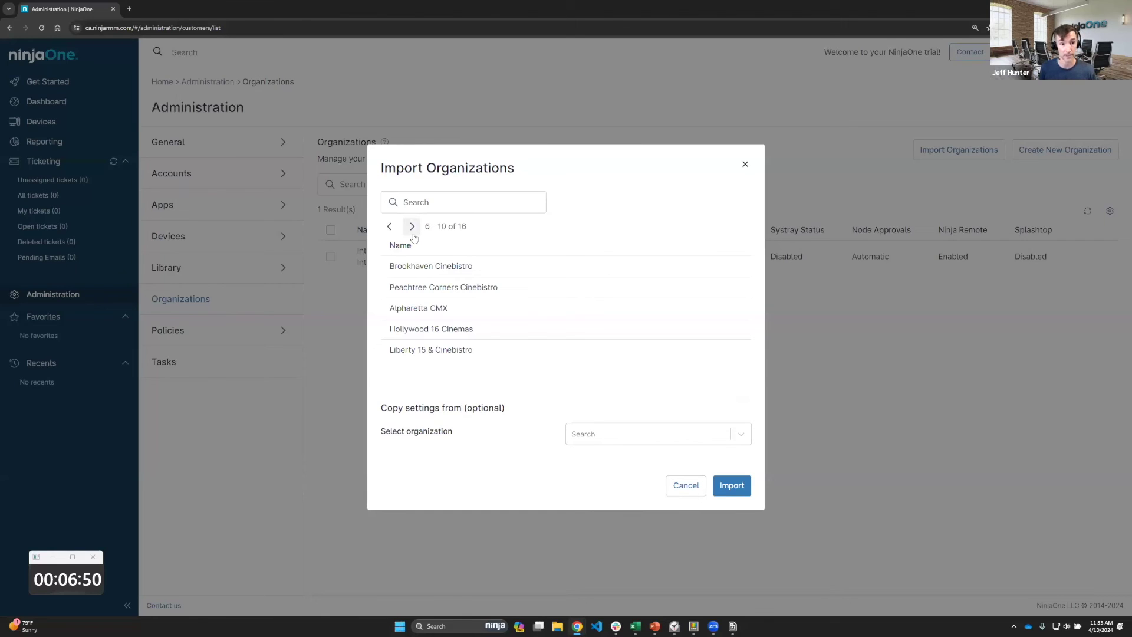
pyautogui.click(412, 227)
pyautogui.click(412, 227)
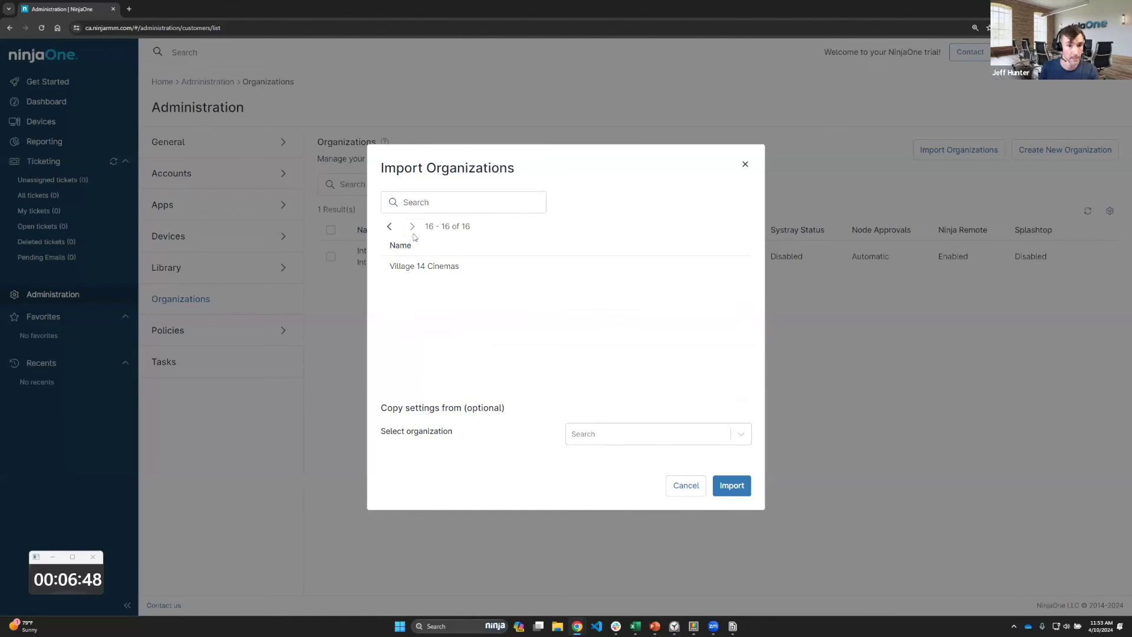
# Step: Copy Policy settings and Ninja Remote from Internal Infrastructure and import the organizations
pyautogui.click(649, 434)
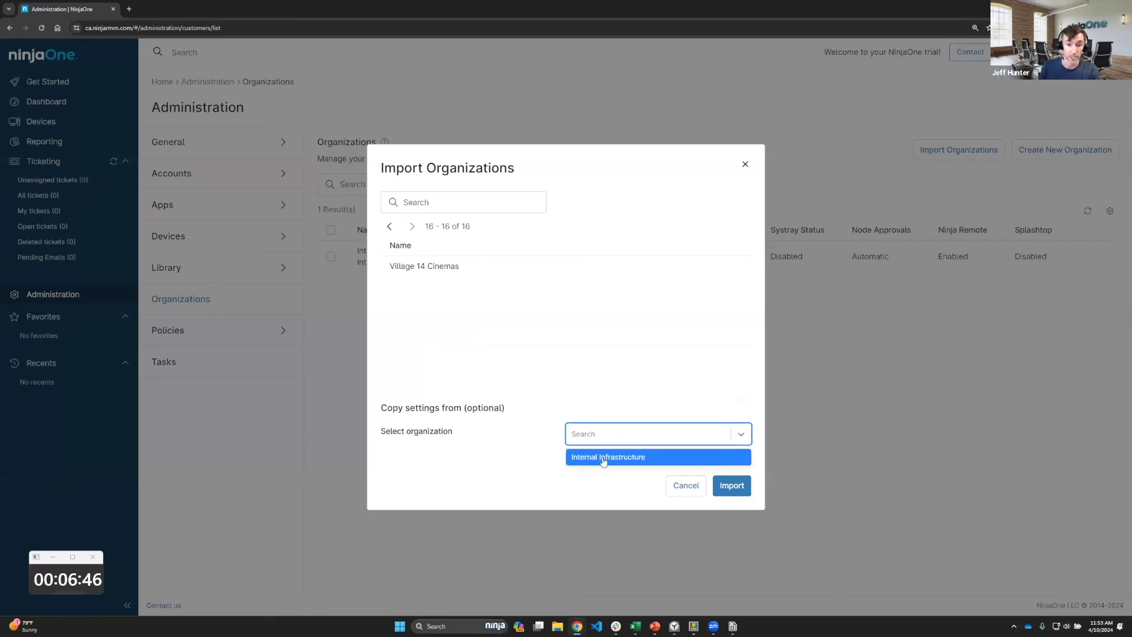
pyautogui.click(603, 459)
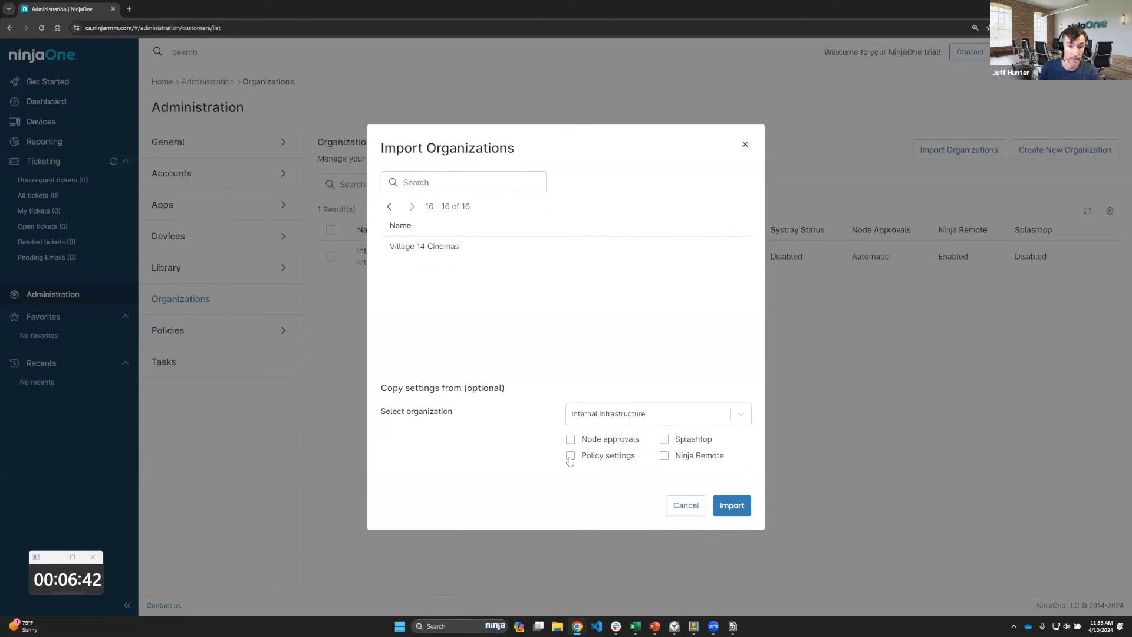
pyautogui.click(664, 456)
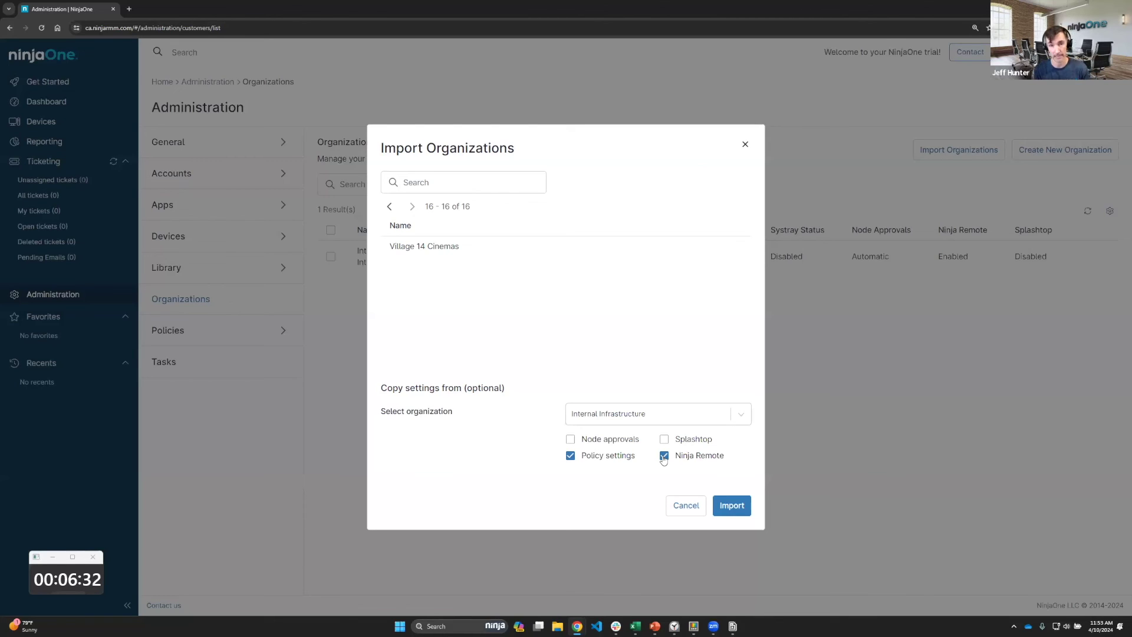
pyautogui.click(735, 503)
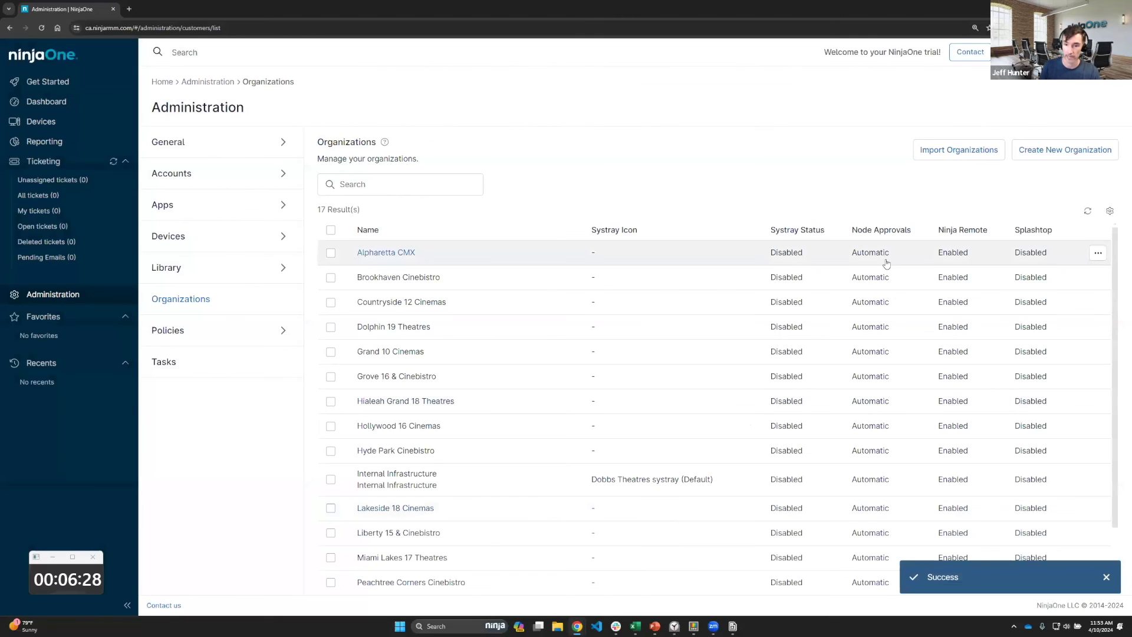
# Step: Enable the Dobbs Theatres systray for all 17 organizations, confirm, and submit the MFA verification code
pyautogui.click(331, 231)
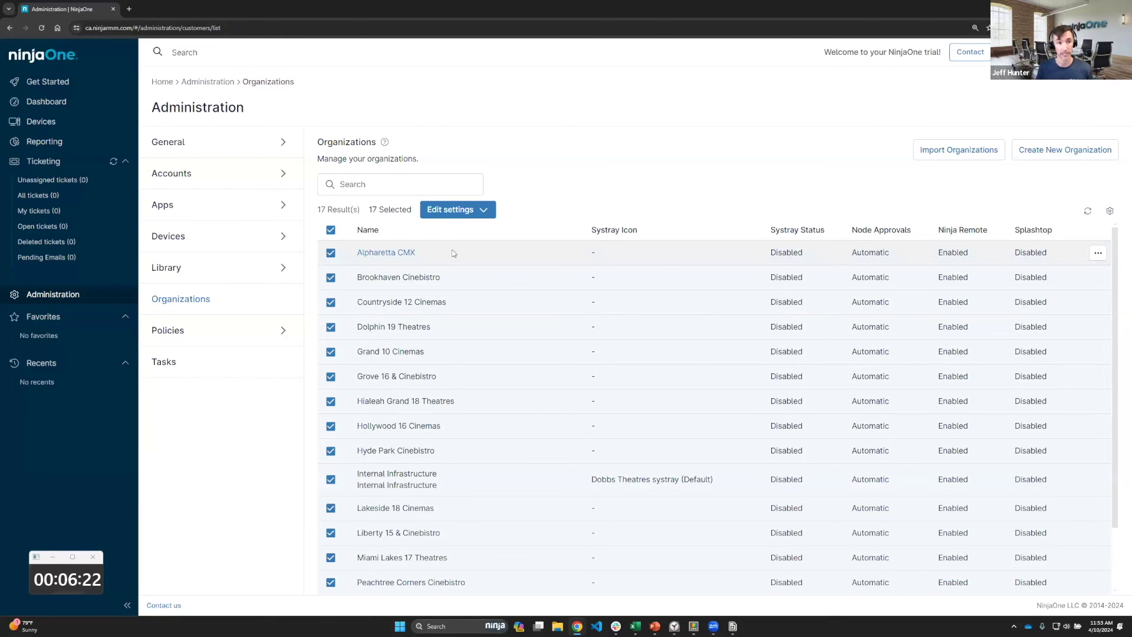
pyautogui.click(460, 210)
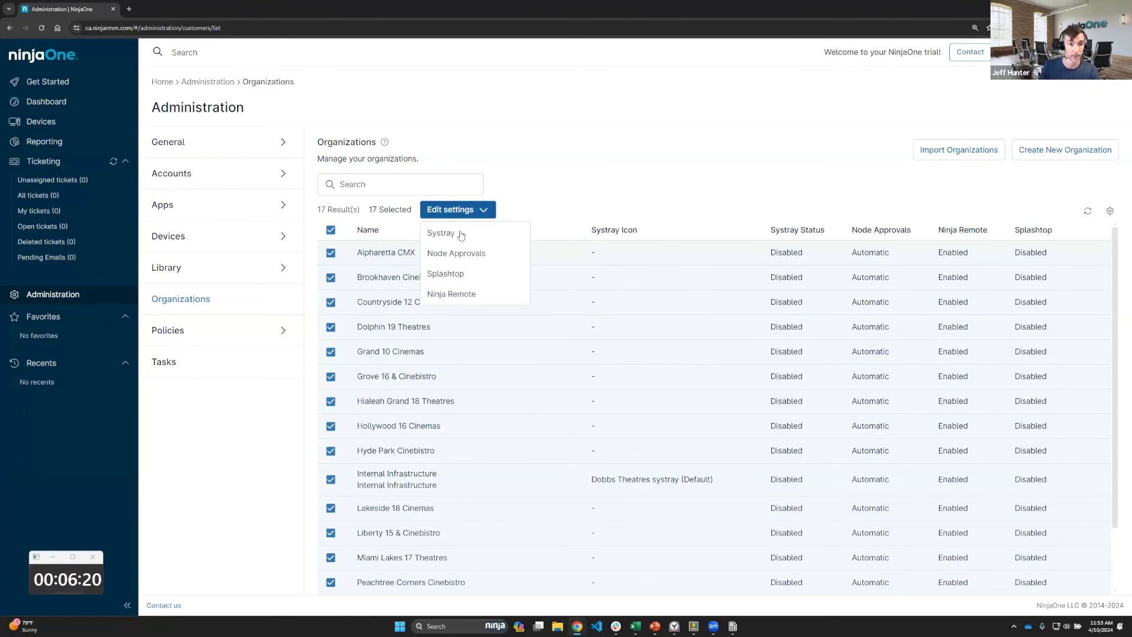
pyautogui.click(458, 239)
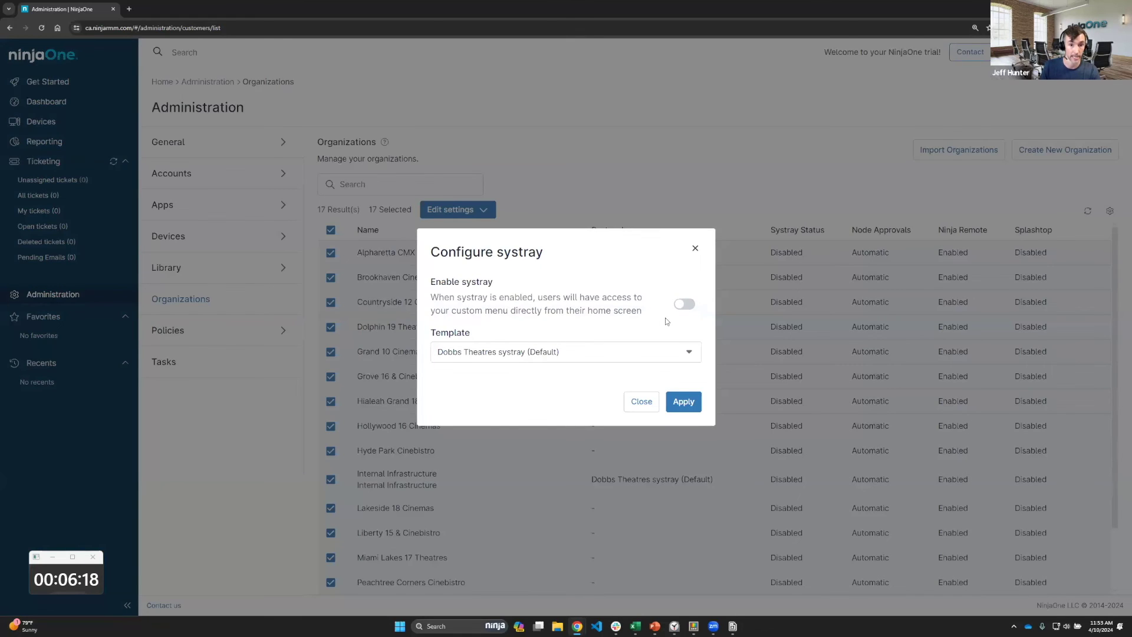
pyautogui.click(684, 402)
pyautogui.click(678, 367)
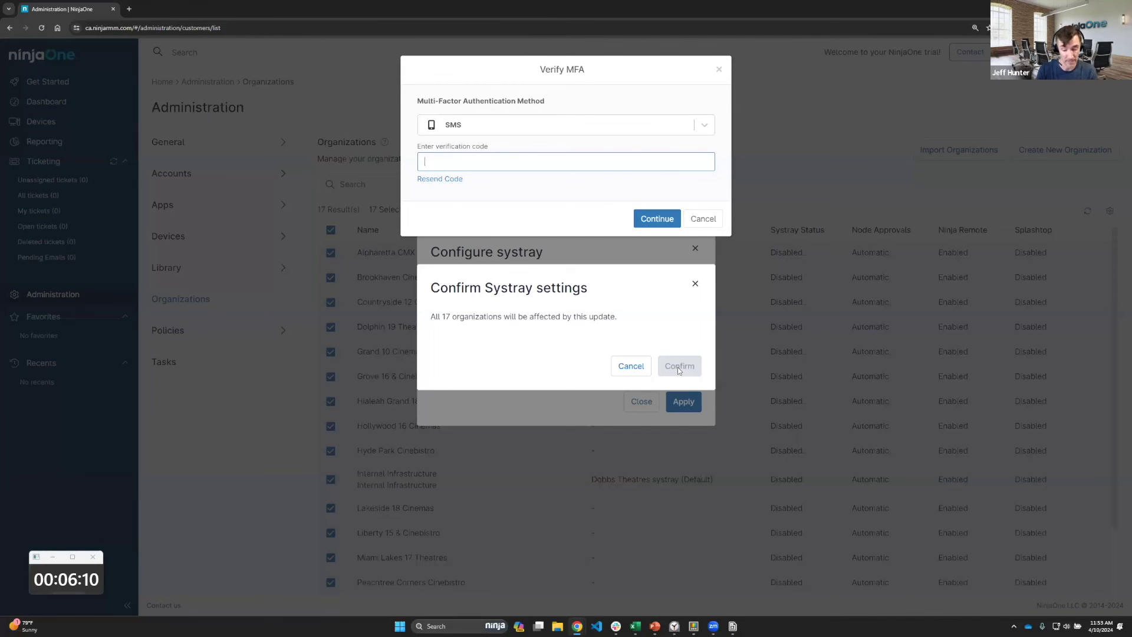
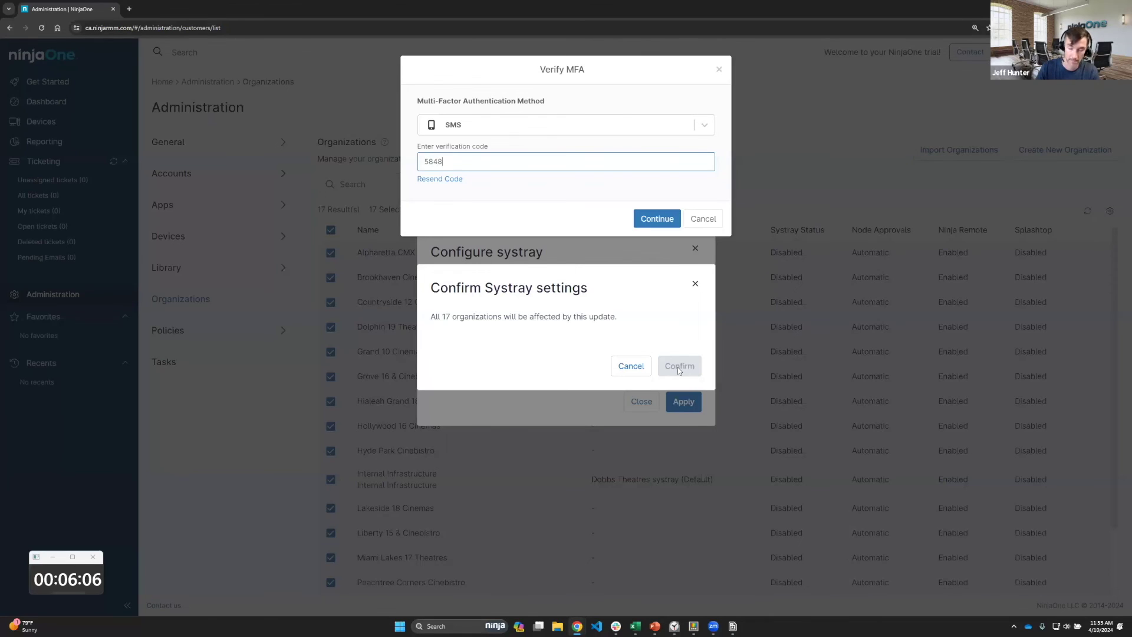
pyautogui.press('Return')
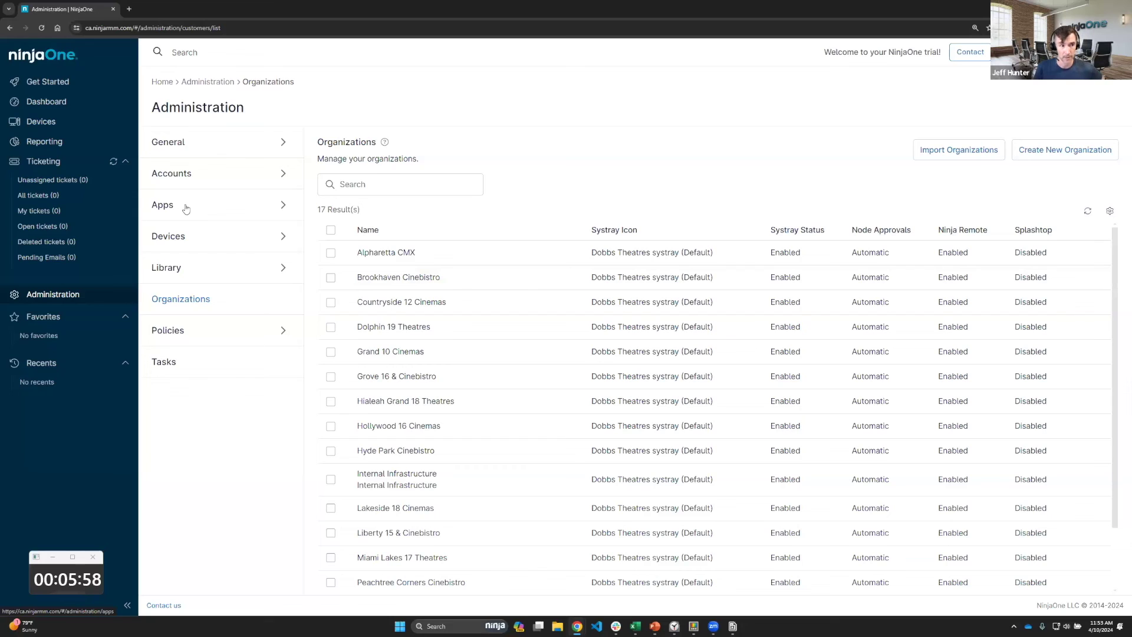
# Step: From device AUS-NINJA1-ADJH, start an ad hoc Active Directory discovery job
pyautogui.click(75, 126)
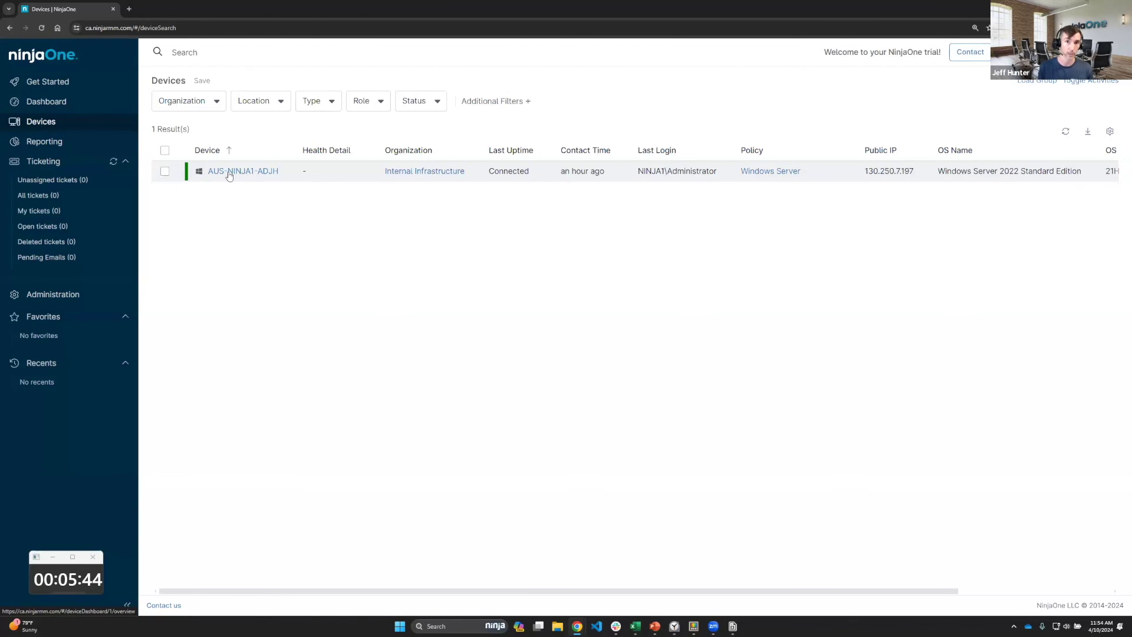
pyautogui.click(164, 173)
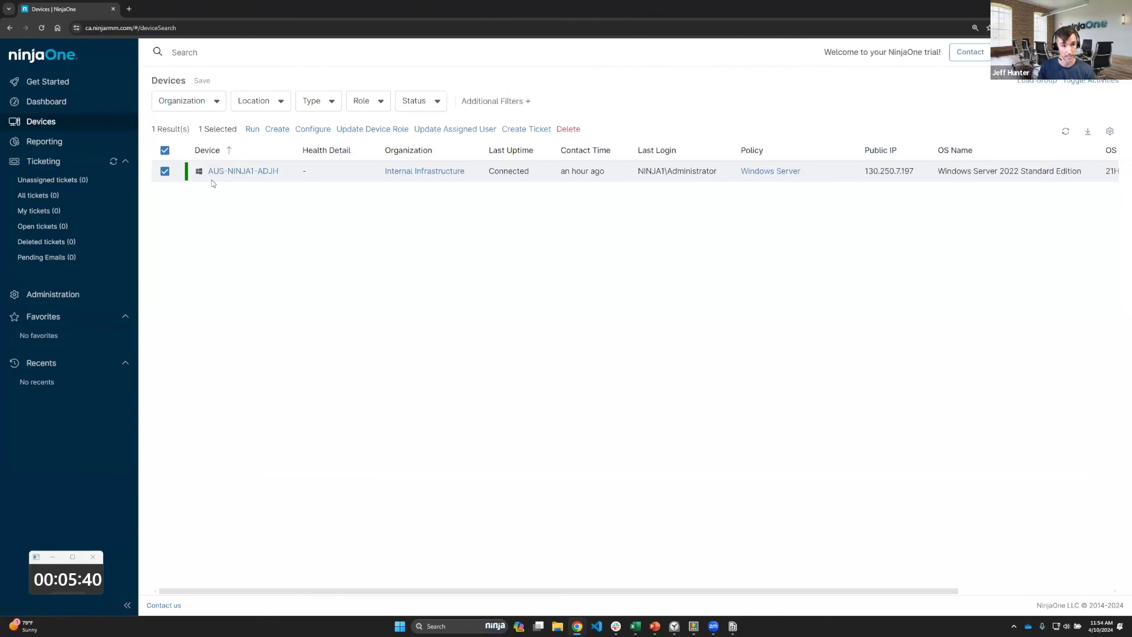
pyautogui.click(252, 128)
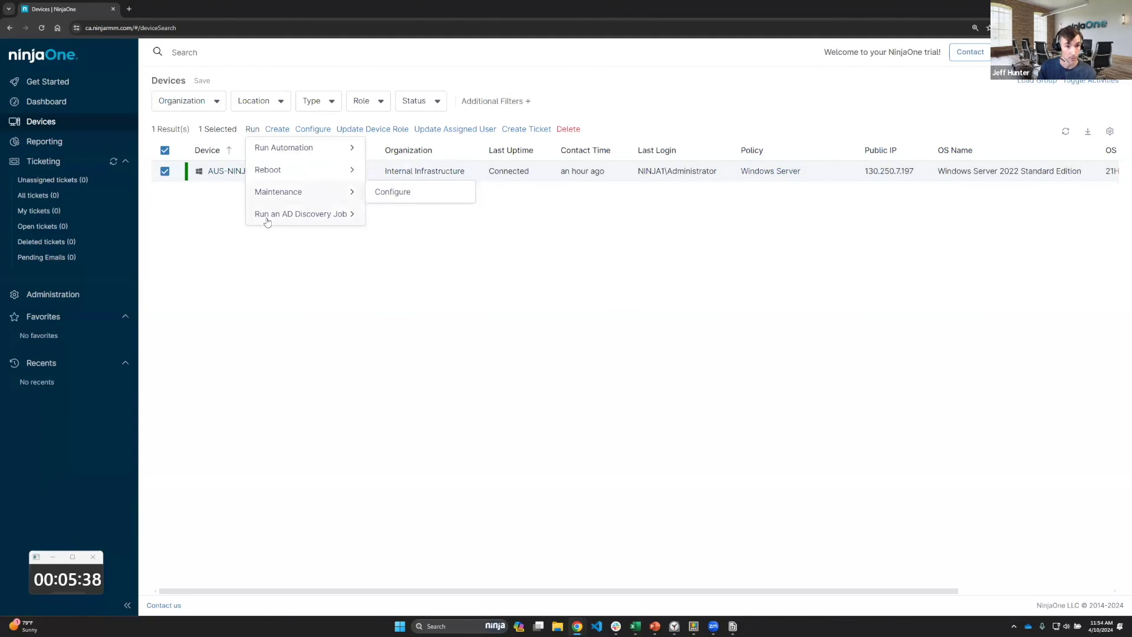
pyautogui.moveTo(348, 214)
pyautogui.click(382, 217)
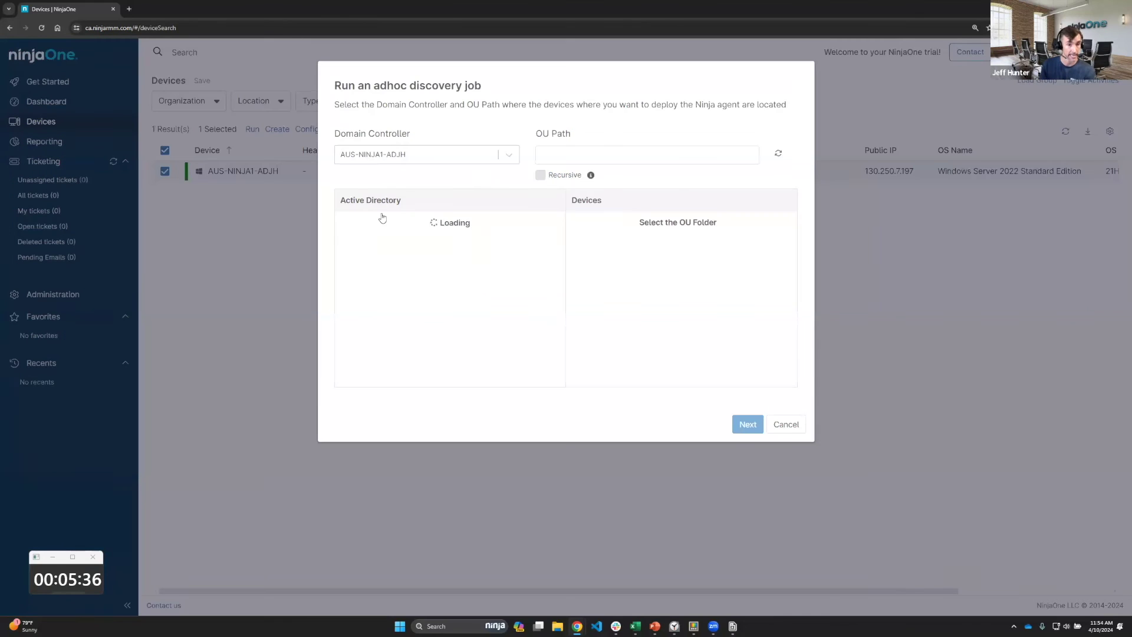
# Step: Target the NINJA1.local domain with Recursive enabled, review the JH-DEMO devices, and continue
pyautogui.click(342, 223)
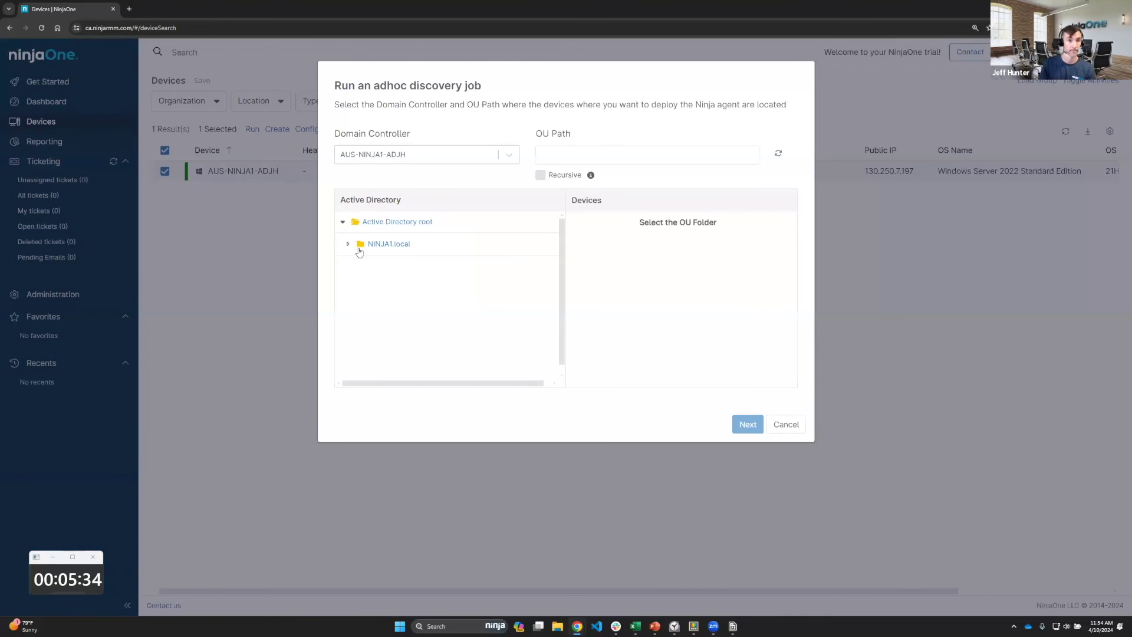
pyautogui.click(368, 245)
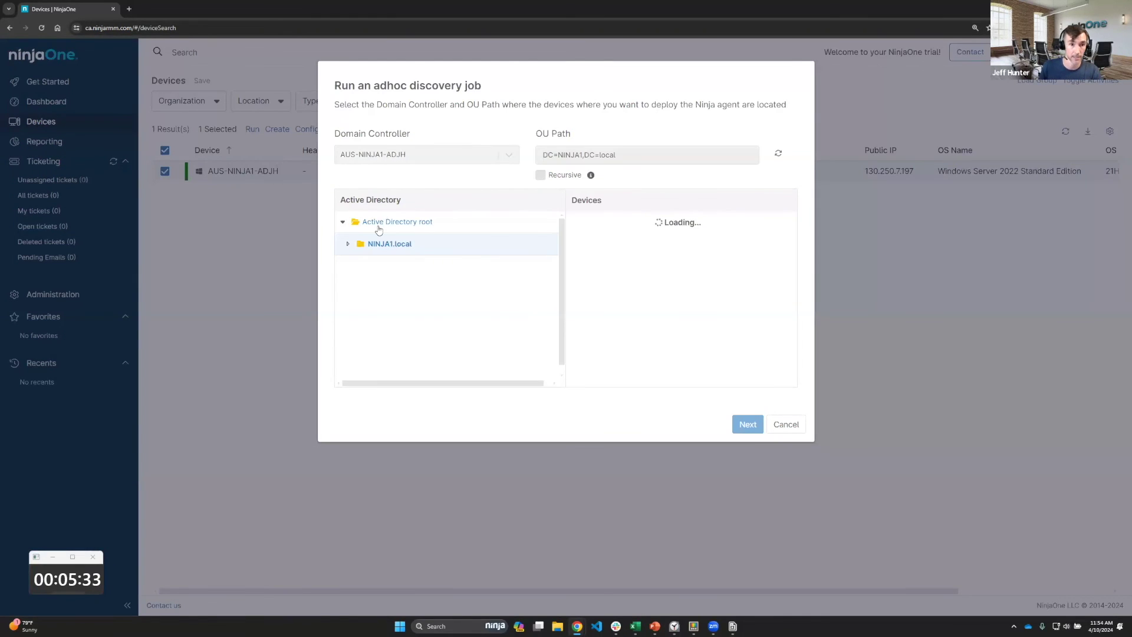
pyautogui.click(348, 244)
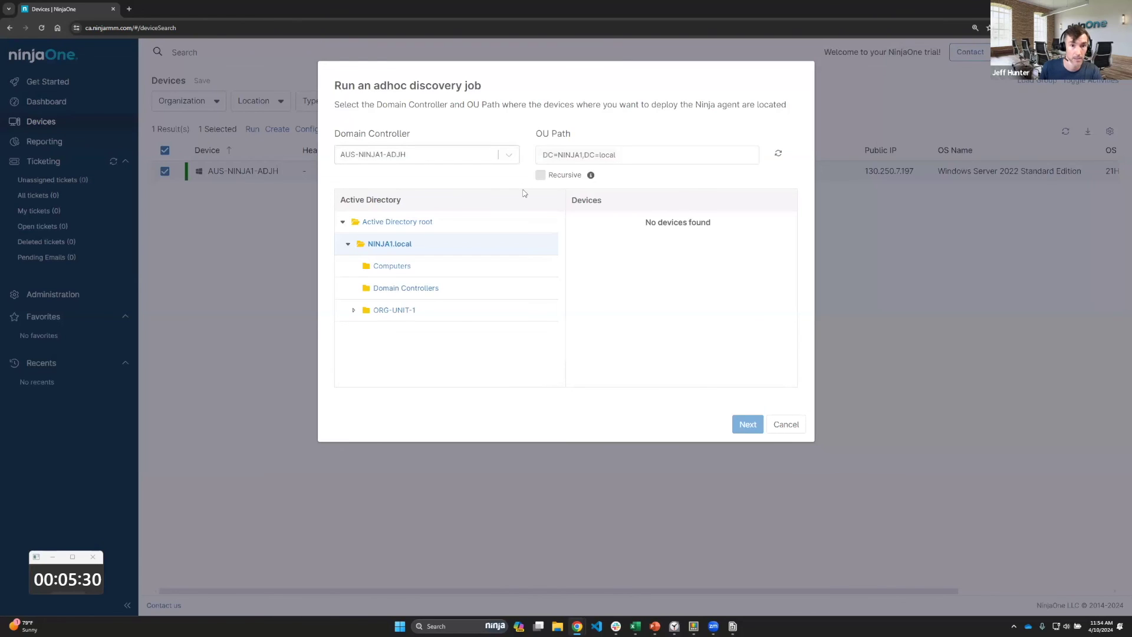
pyautogui.click(541, 176)
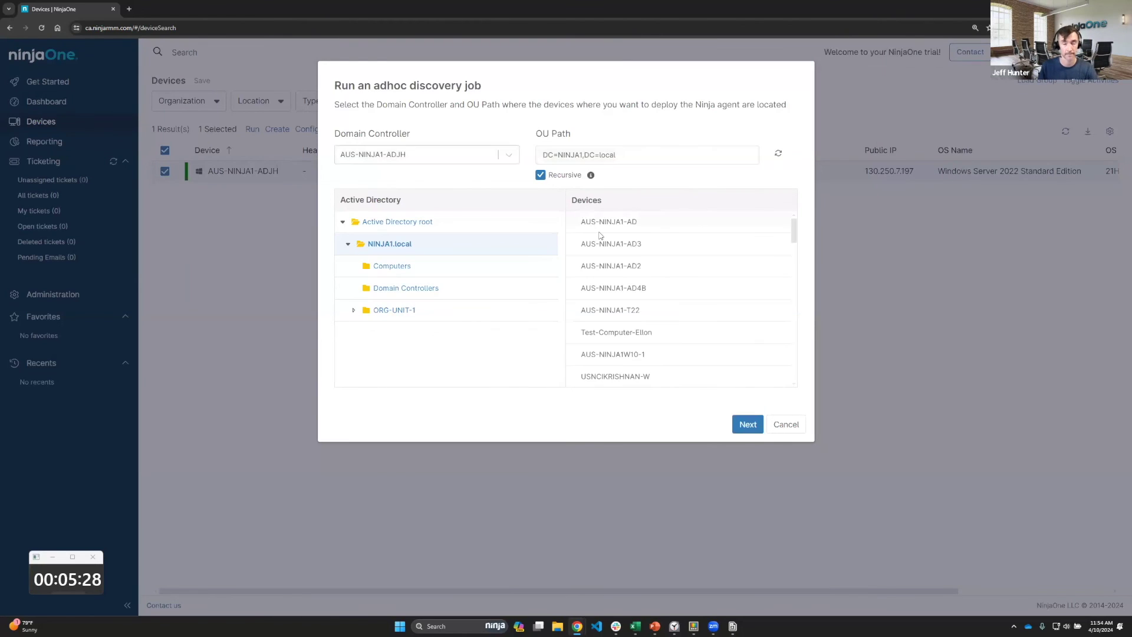
pyautogui.scroll(-3, 625, 268)
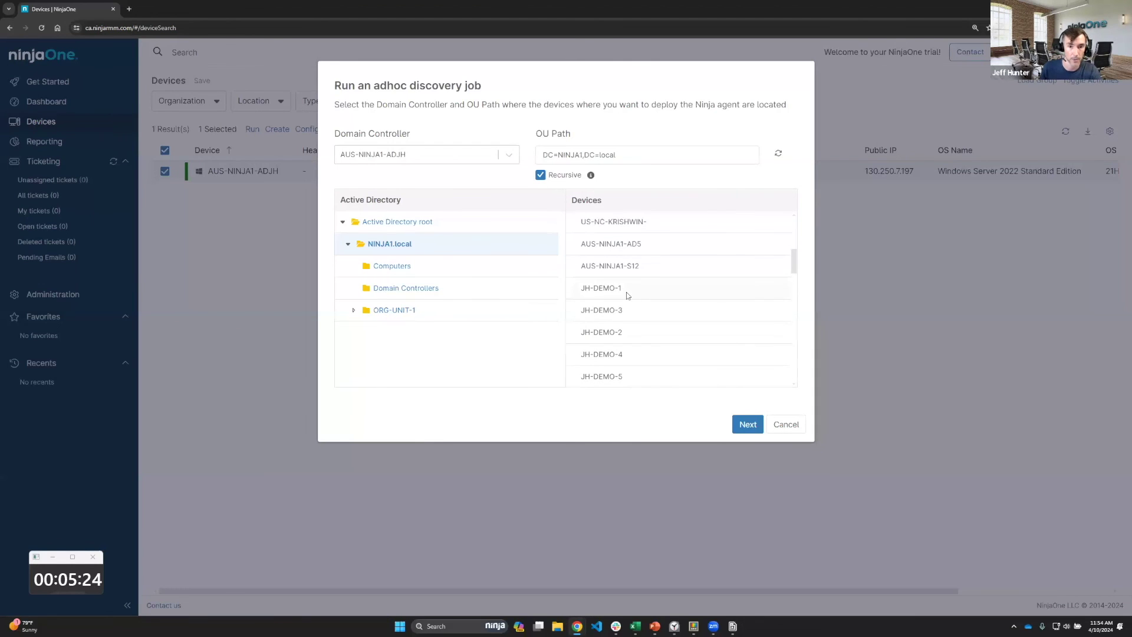
pyautogui.scroll(-10, 627, 292)
pyautogui.scroll(-2, 634, 372)
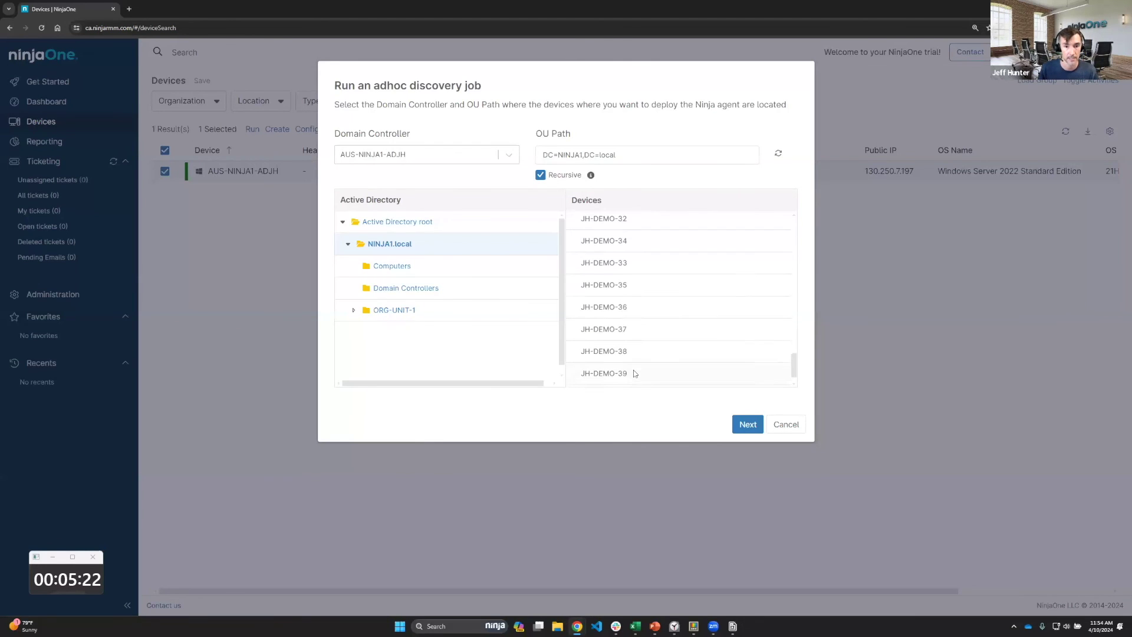
pyautogui.keyDown('shift'); pyautogui.click(636, 378); pyautogui.keyUp('shift')
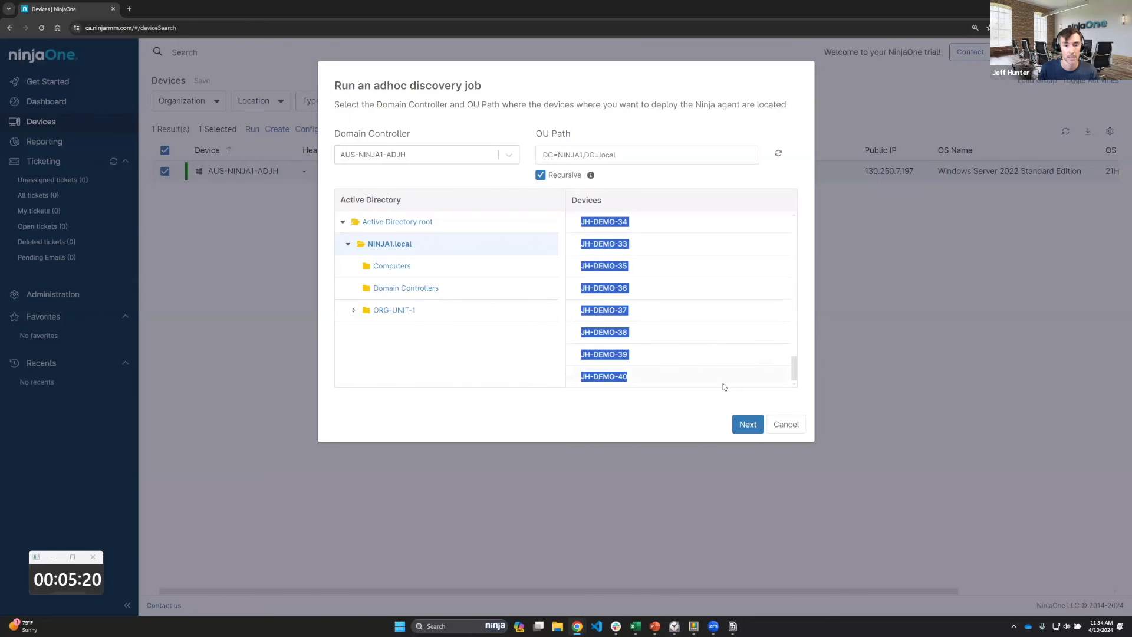
pyautogui.click(748, 424)
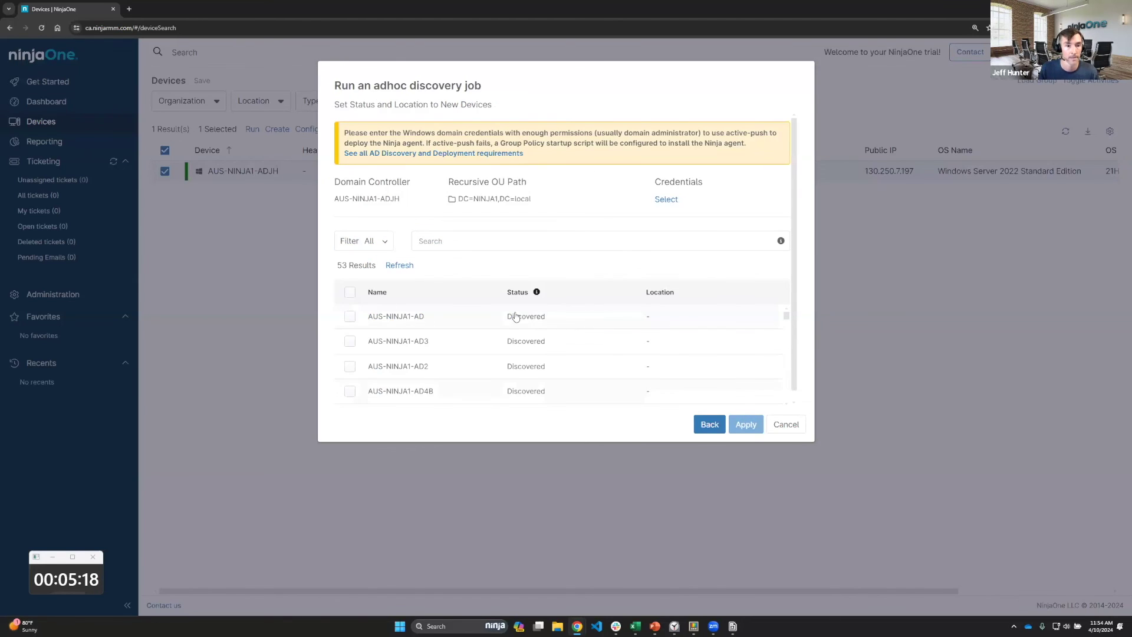
# Step: Filter the discovered devices by 'jh' and select all 40 JH-DEMO devices
pyautogui.click(444, 243)
pyautogui.write('jh')
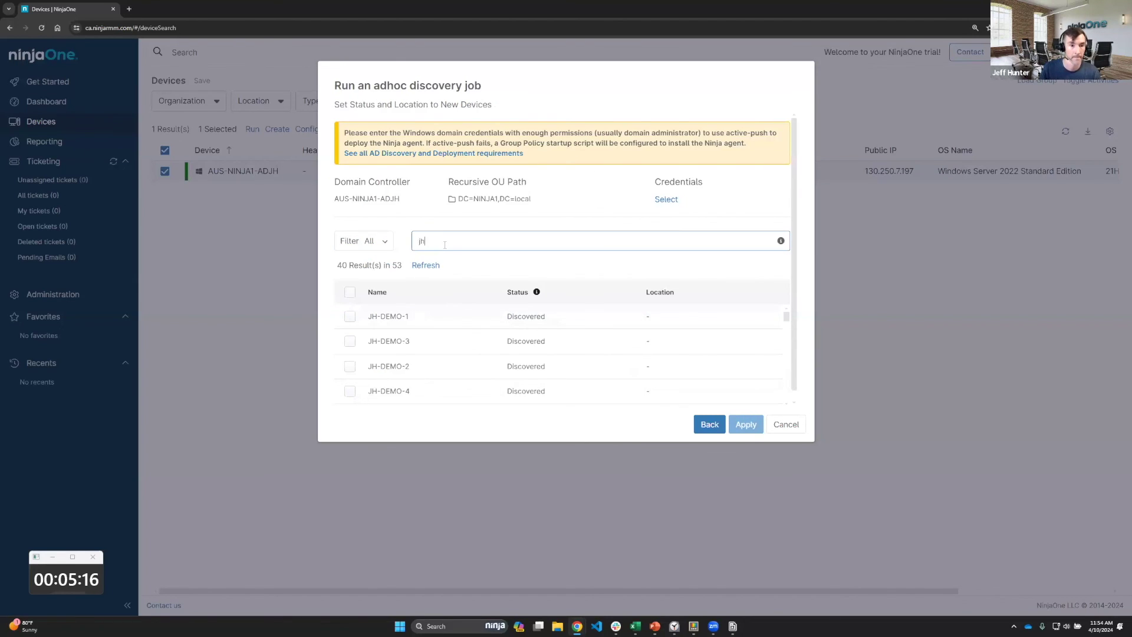
pyautogui.click(349, 292)
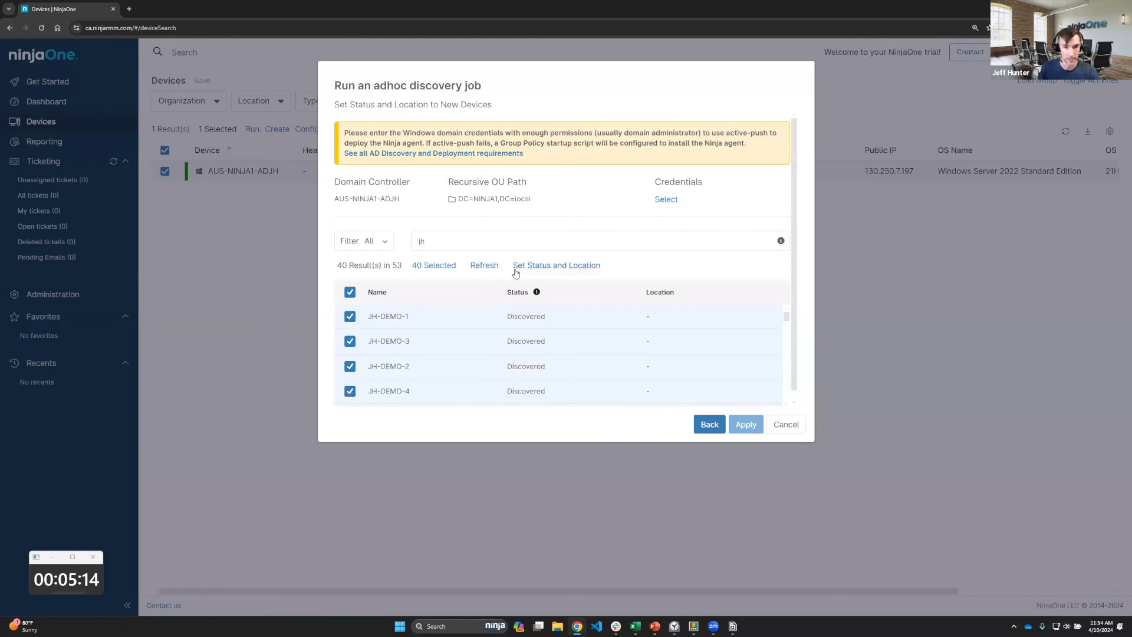
# Step: Begin adding a new credential for the job, named 'Domain Admin'
pyautogui.click(667, 201)
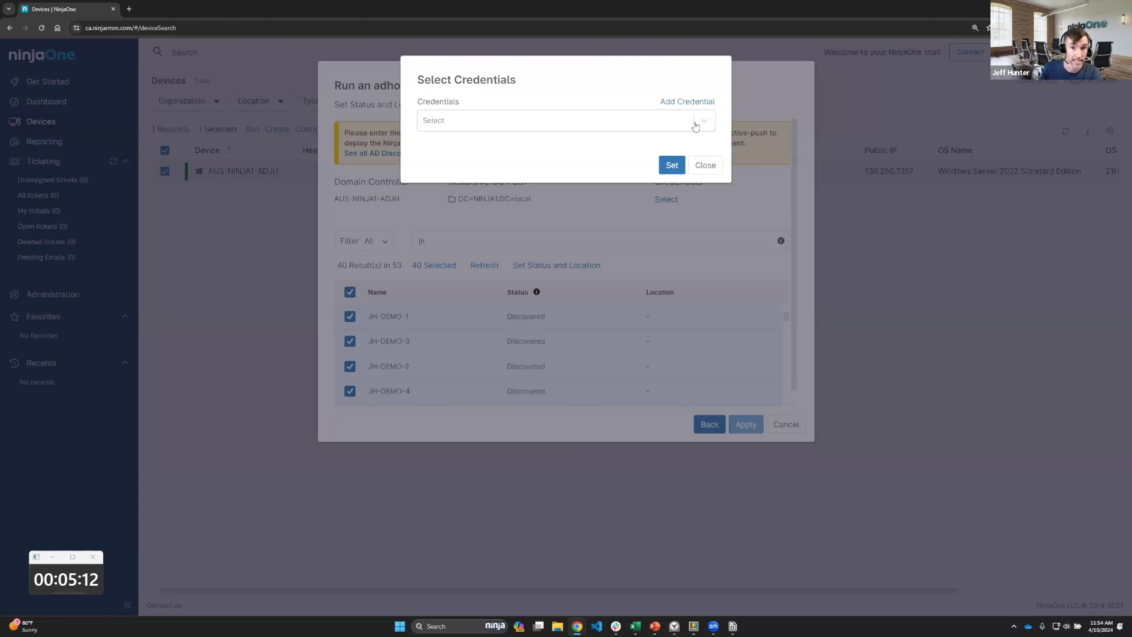
pyautogui.click(695, 102)
pyautogui.click(559, 154)
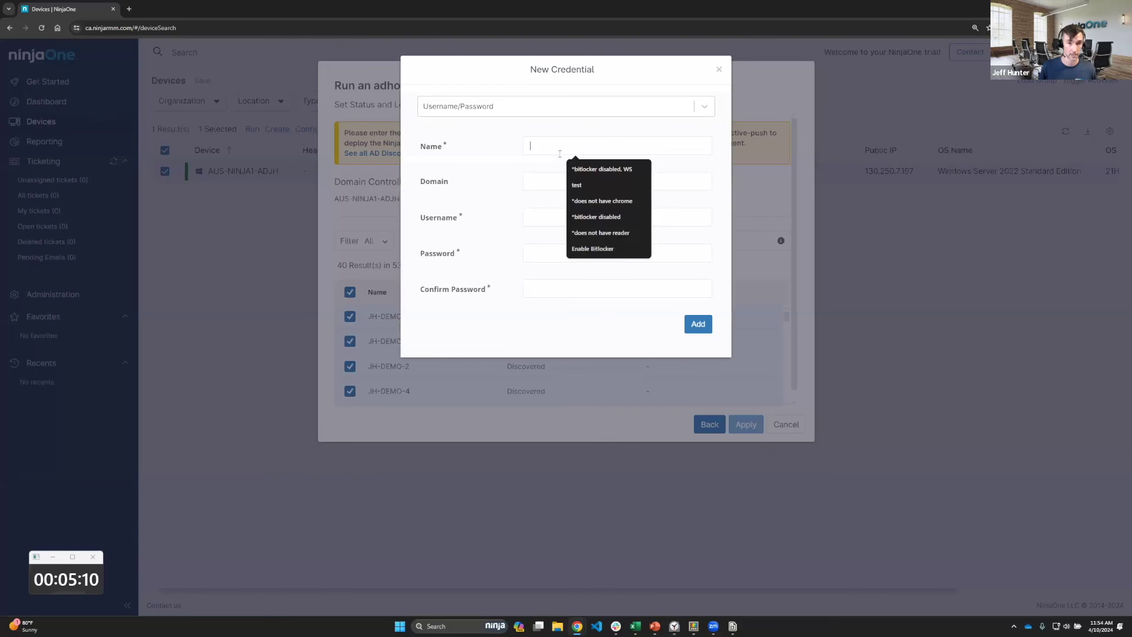
pyautogui.write('A')
pyautogui.press('BackSpace')
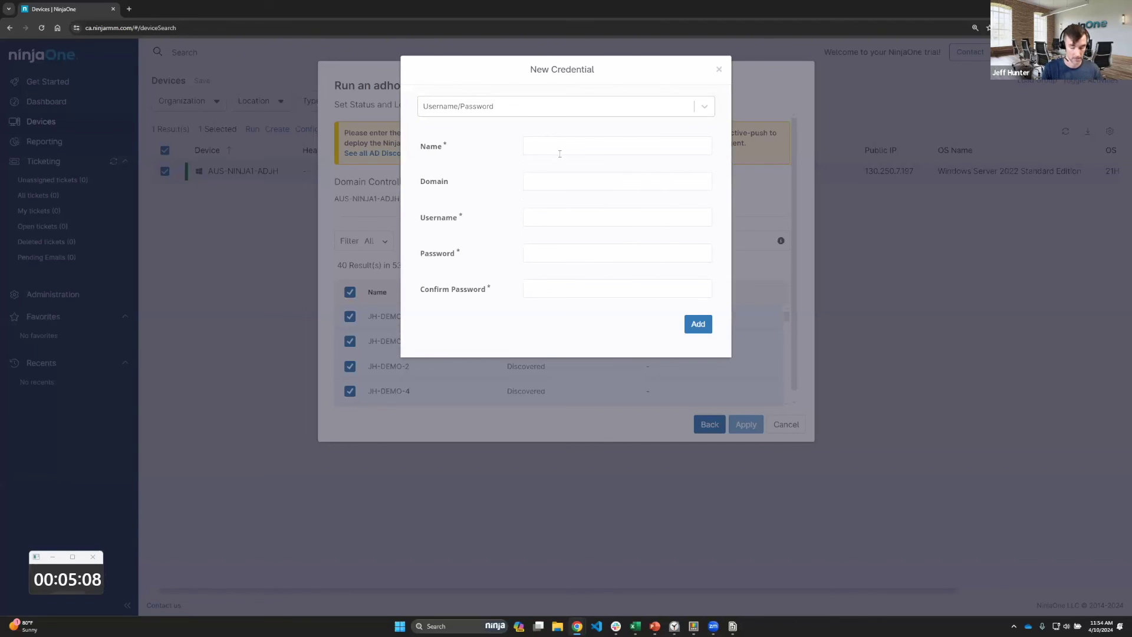
pyautogui.write('Do')
pyautogui.press('BackSpace')
pyautogui.press('BackSpace')
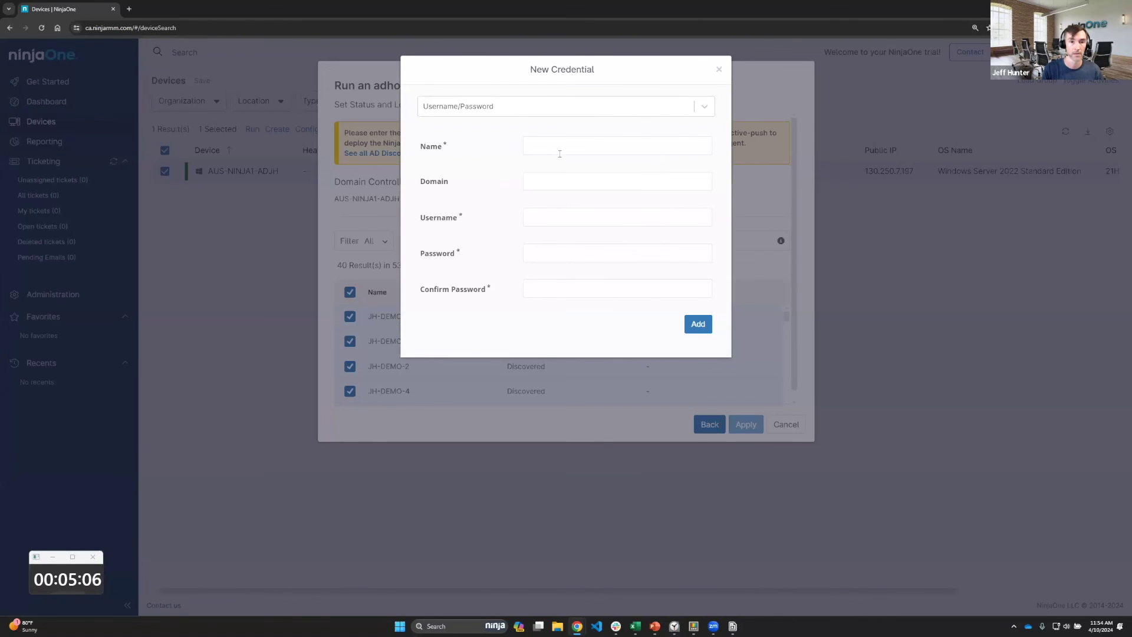
pyautogui.write('Domain Admin')
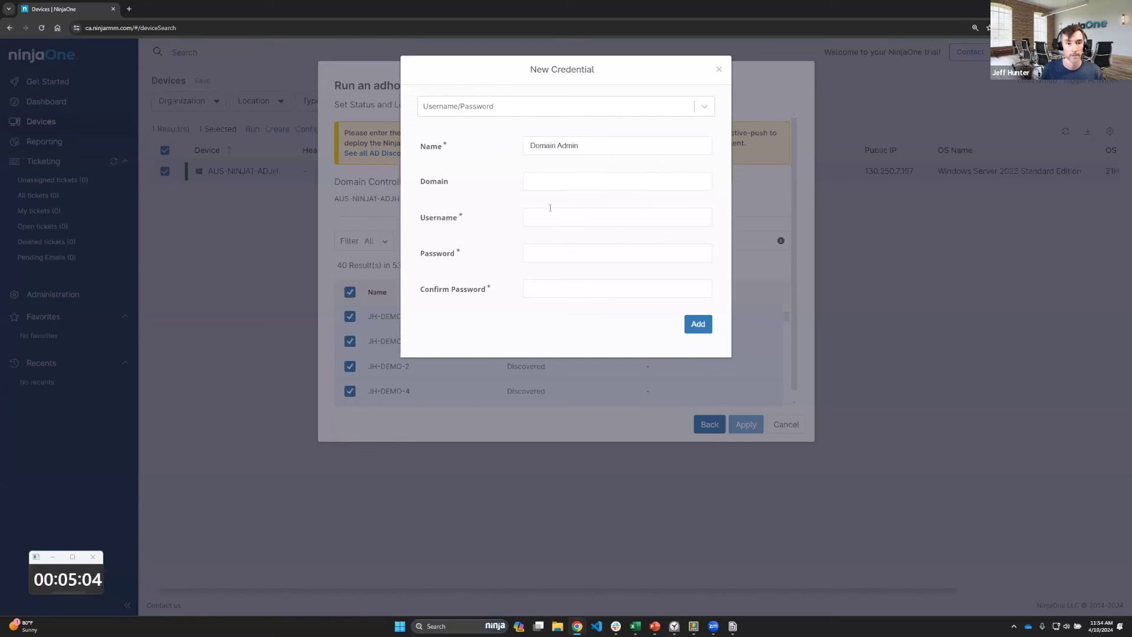
# Step: Enter the credential's username and password, save it, and set it as the job's credential
pyautogui.click(550, 208)
pyautogui.write('strator')
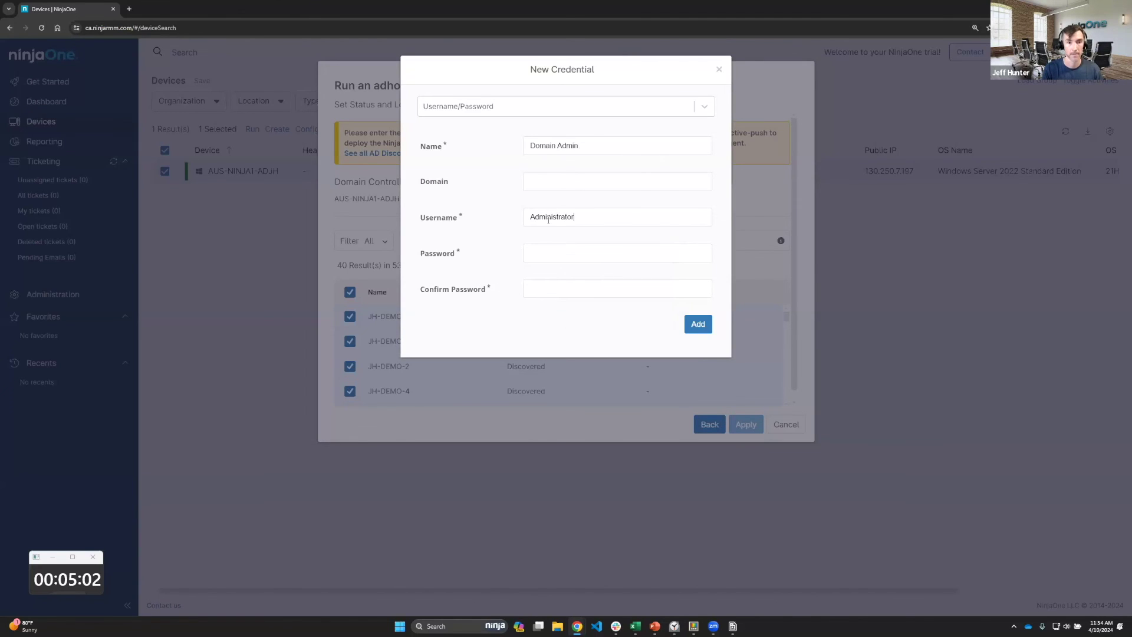
pyautogui.press('Tab')
pyautogui.write('••••••••')
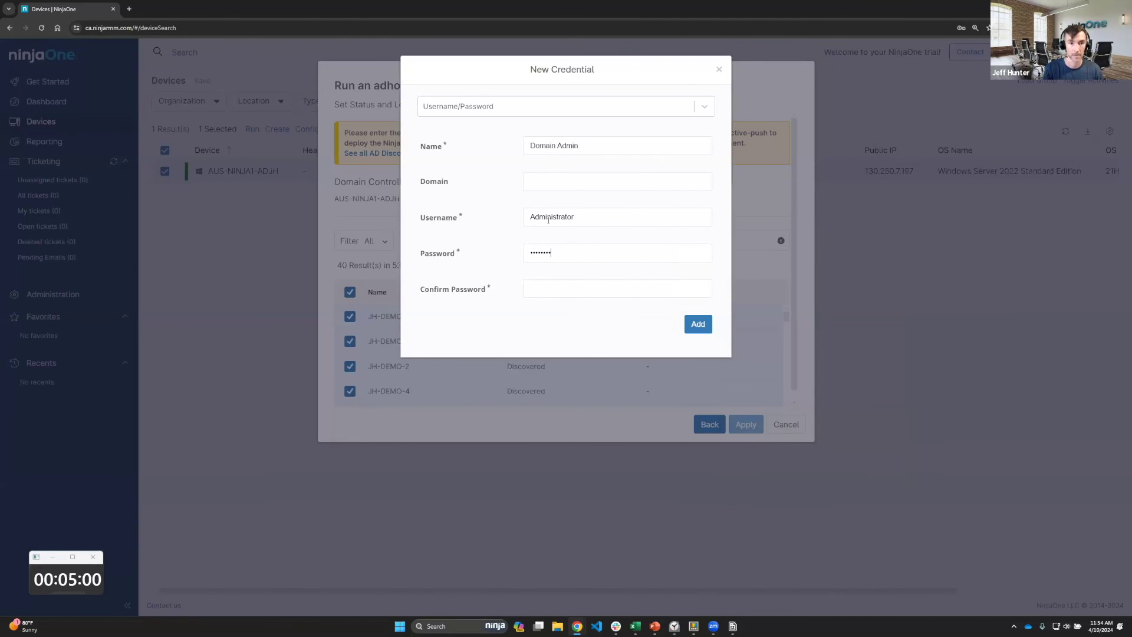
pyautogui.press('Tab')
pyautogui.write('•••••••')
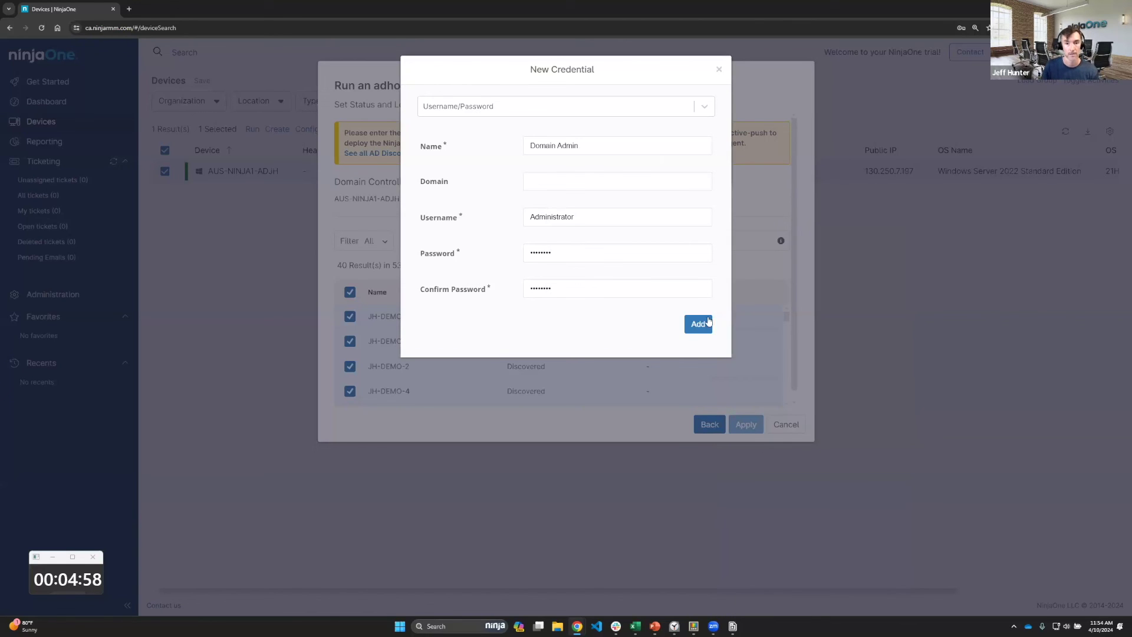
pyautogui.click(704, 323)
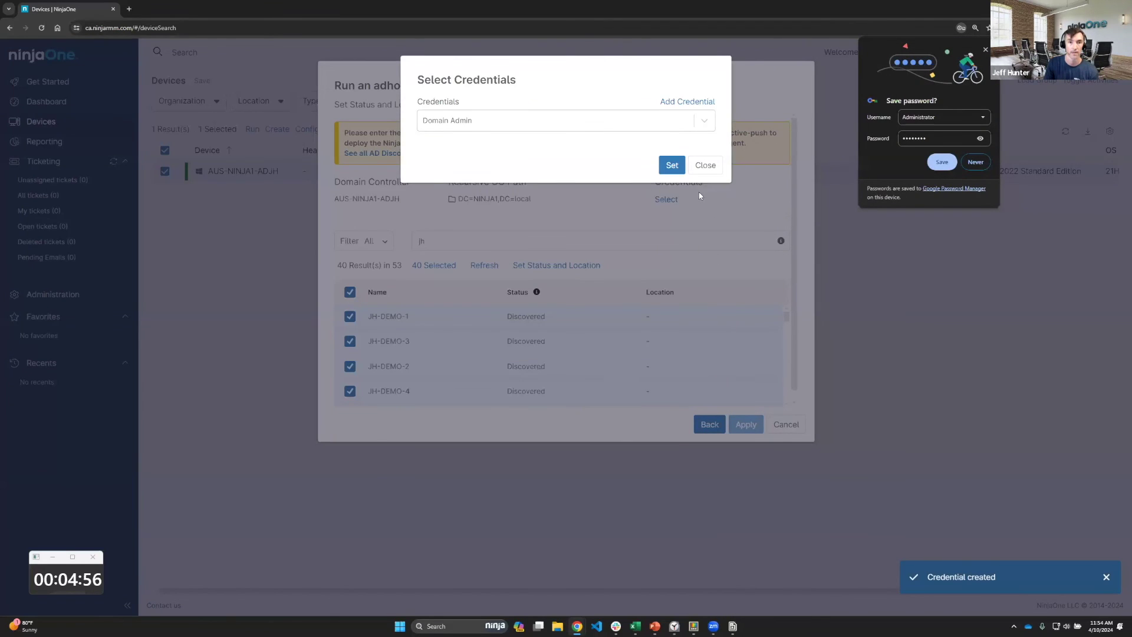
pyautogui.click(672, 166)
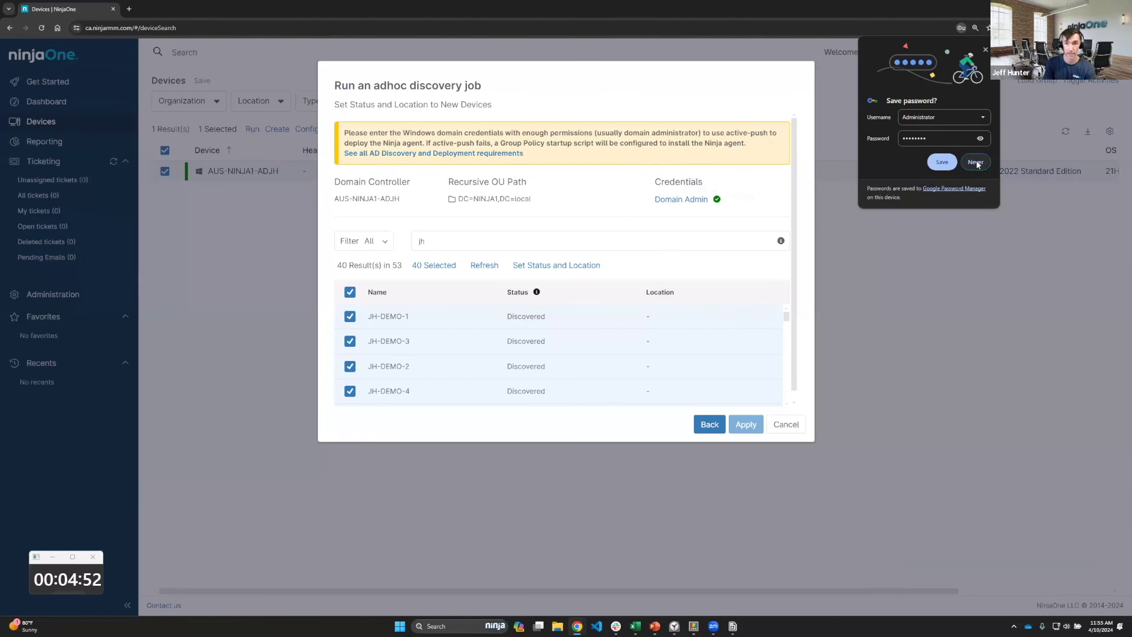
# Step: Set the 40 selected devices to Approved at Main Office and apply the discovery job
pyautogui.click(942, 162)
pyautogui.click(570, 267)
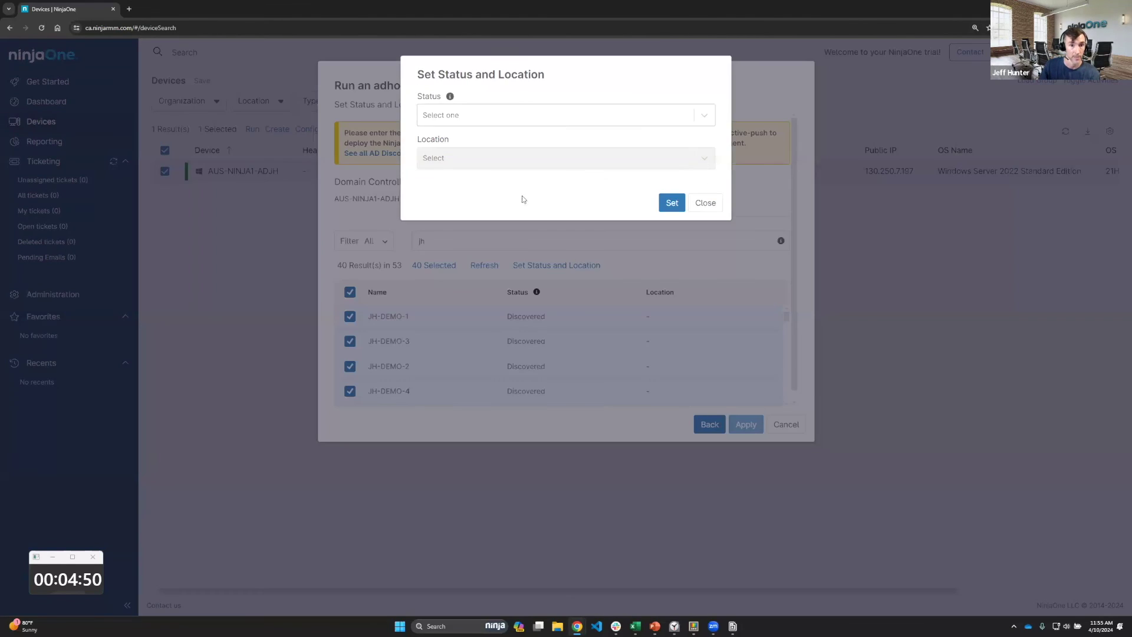
pyautogui.click(461, 107)
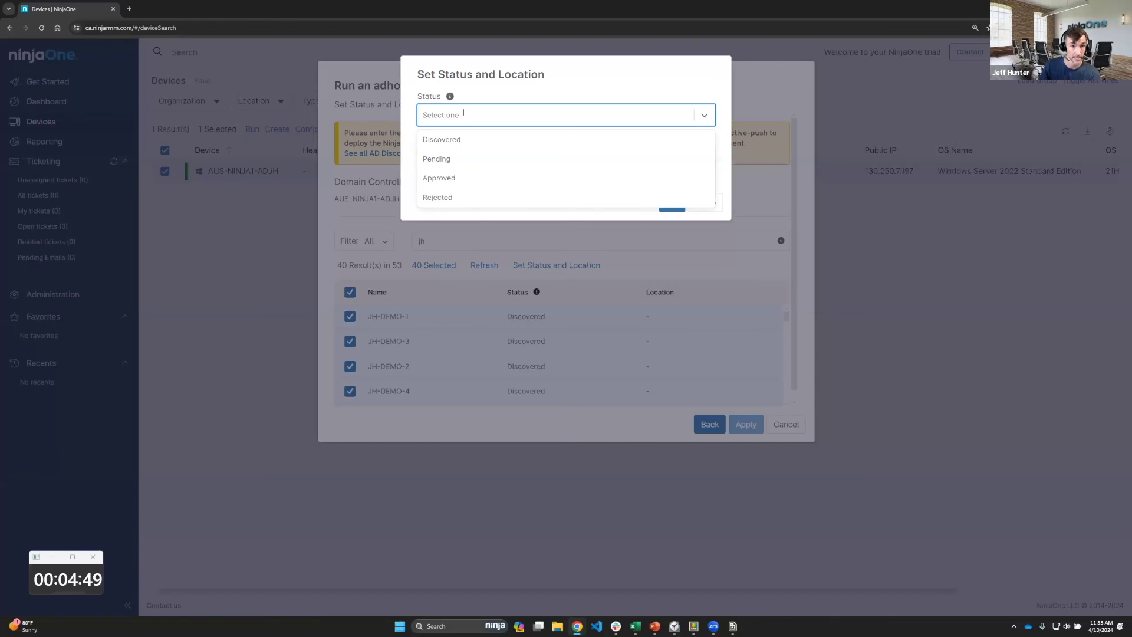
pyautogui.click(446, 180)
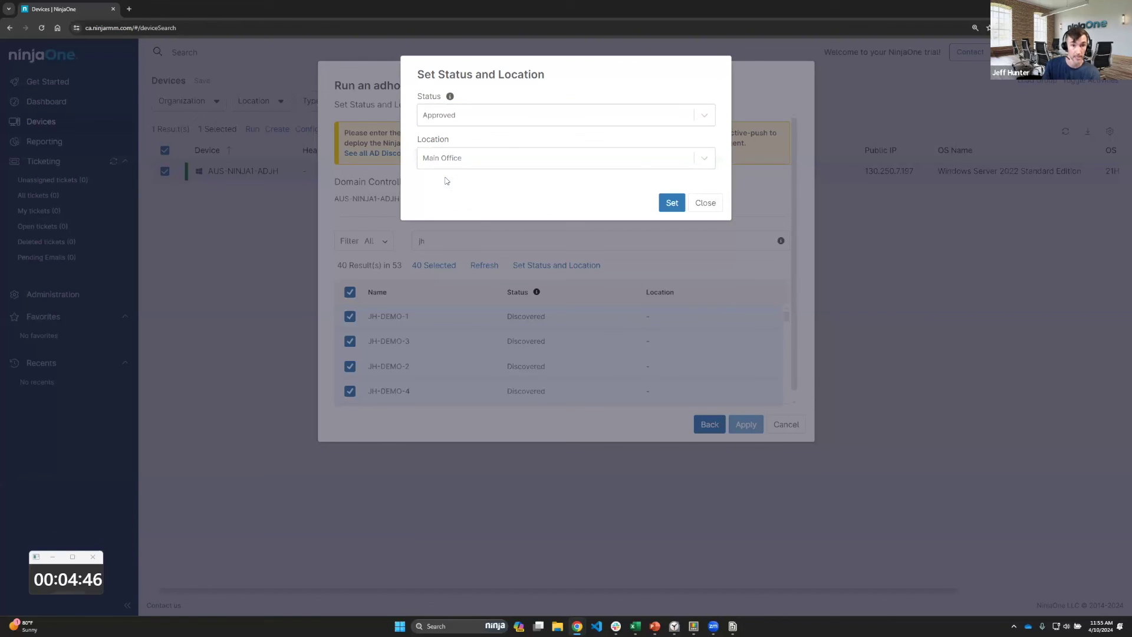
pyautogui.click(453, 156)
pyautogui.click(470, 213)
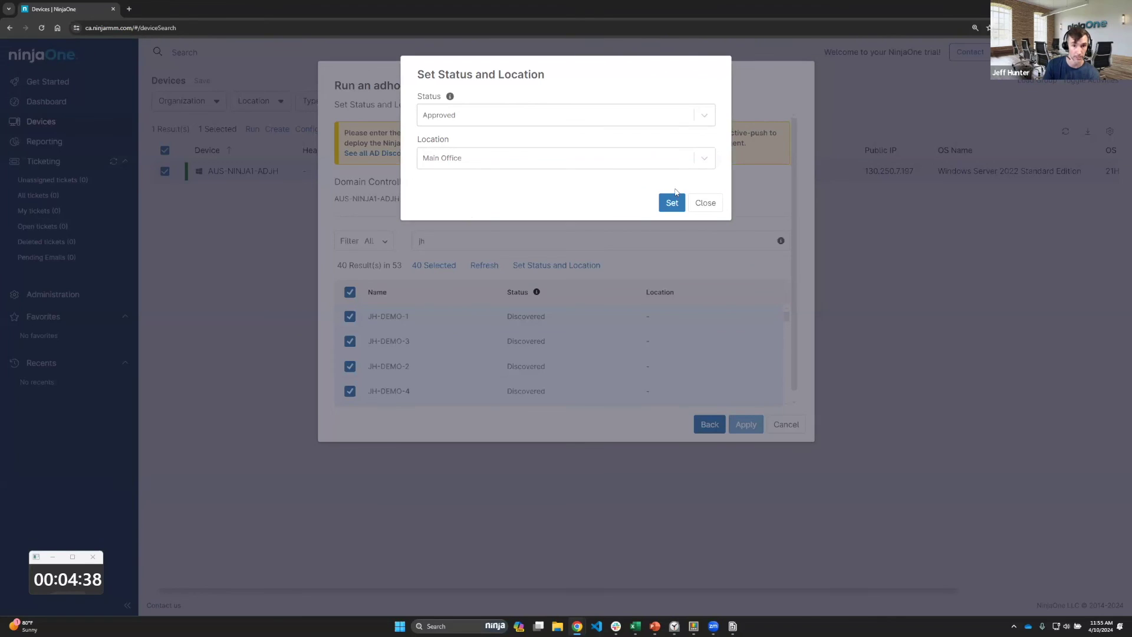
pyautogui.click(673, 203)
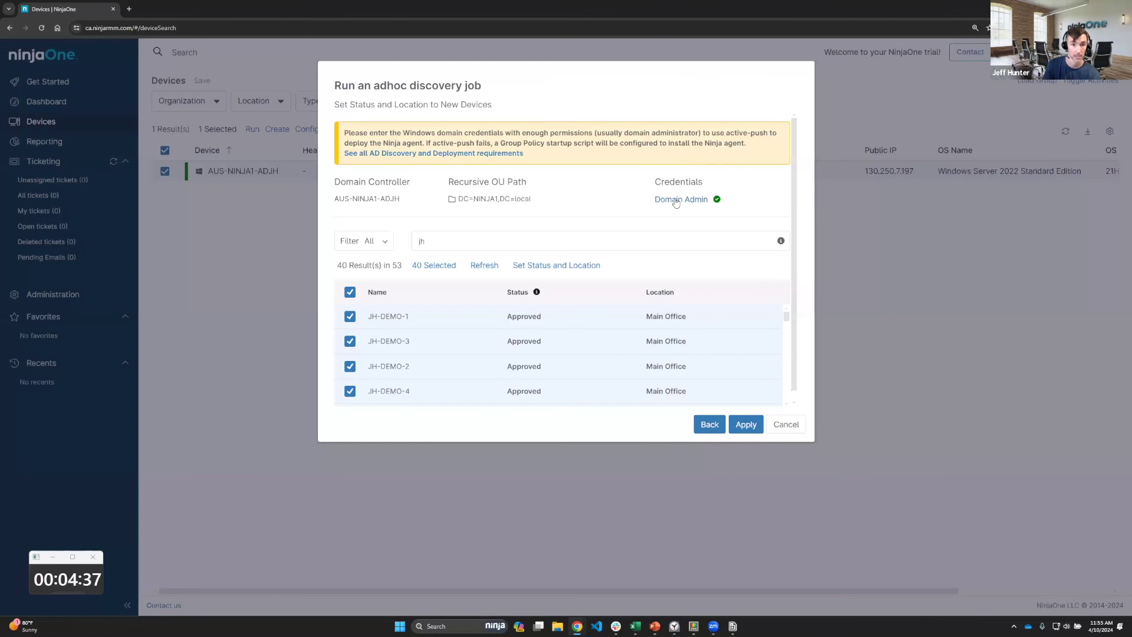
pyautogui.click(746, 427)
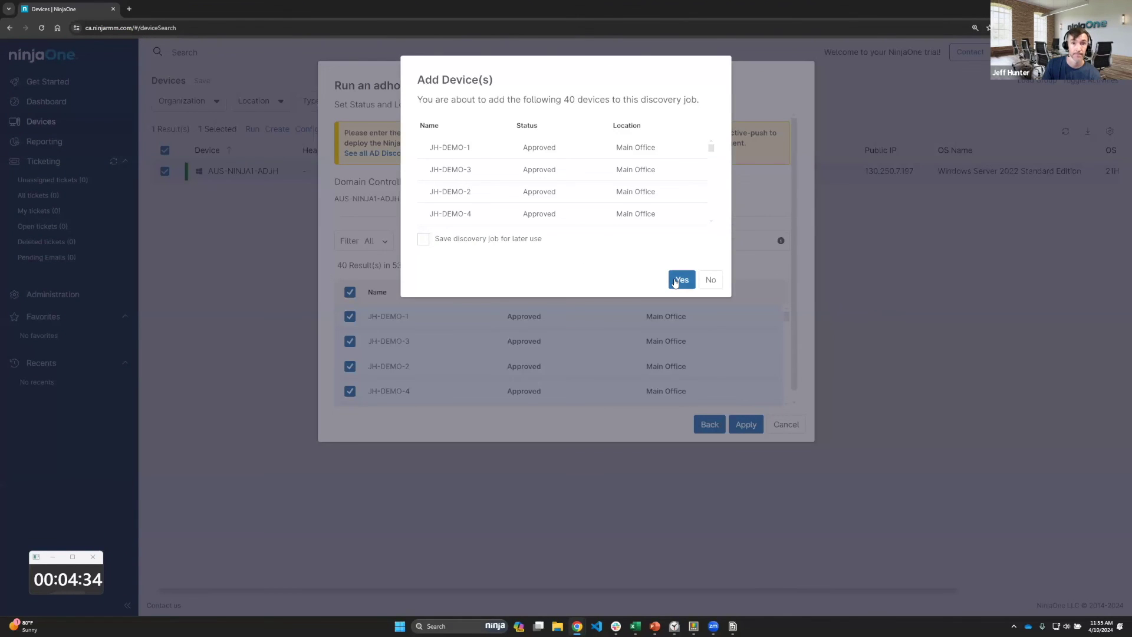
pyautogui.click(681, 281)
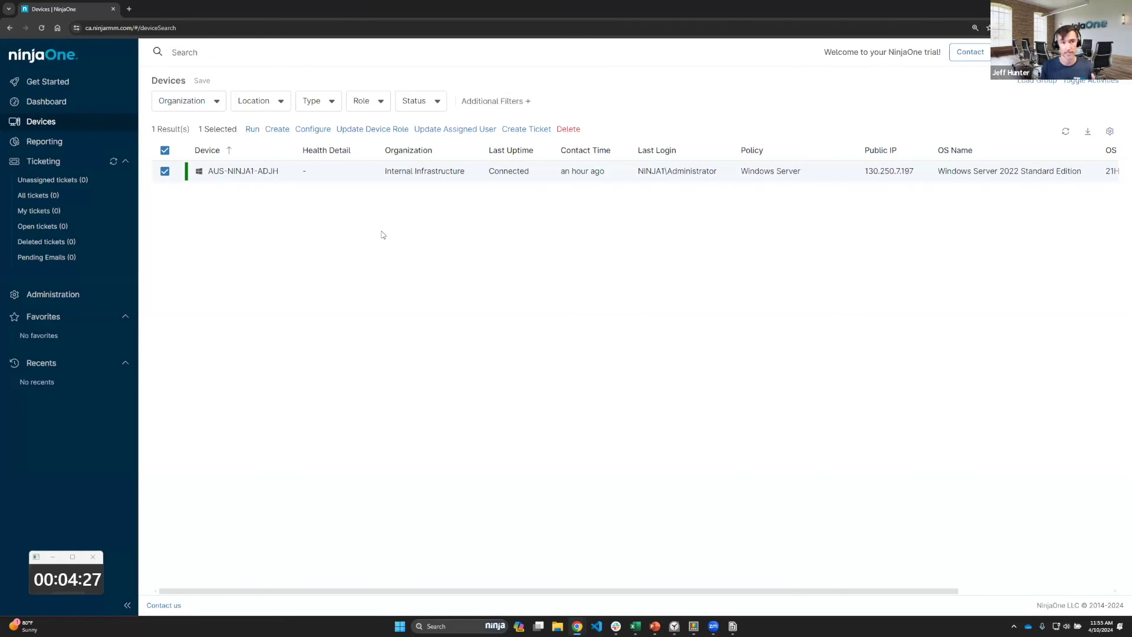
# Step: In the Devices table settings, add the Agent Install Timestamp and Uptime Status columns
pyautogui.click(165, 151)
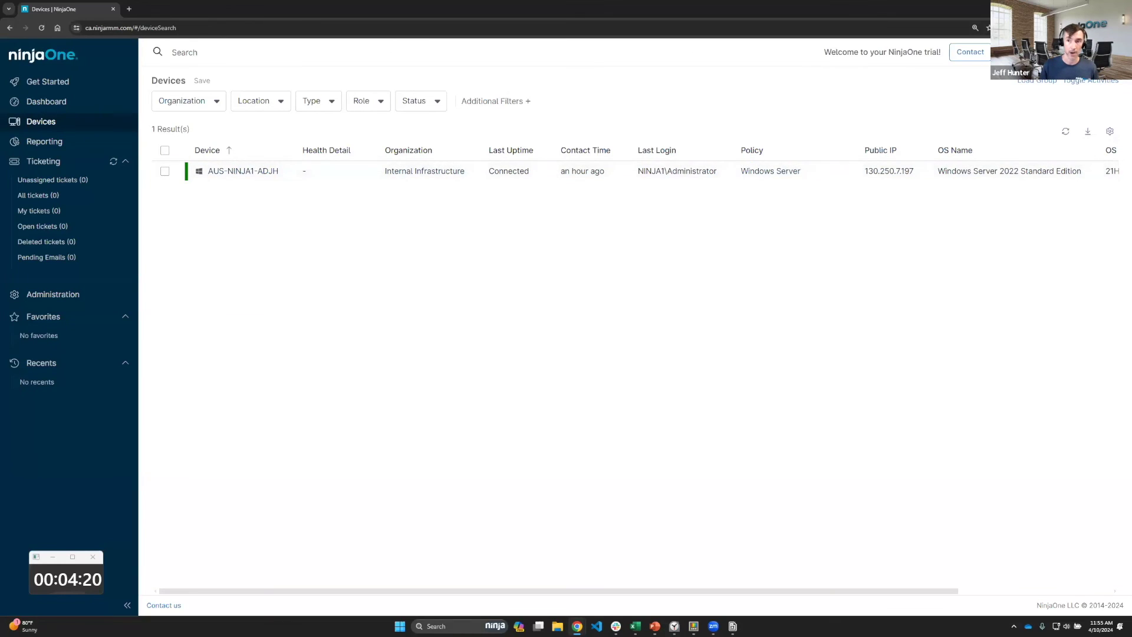
pyautogui.click(1111, 133)
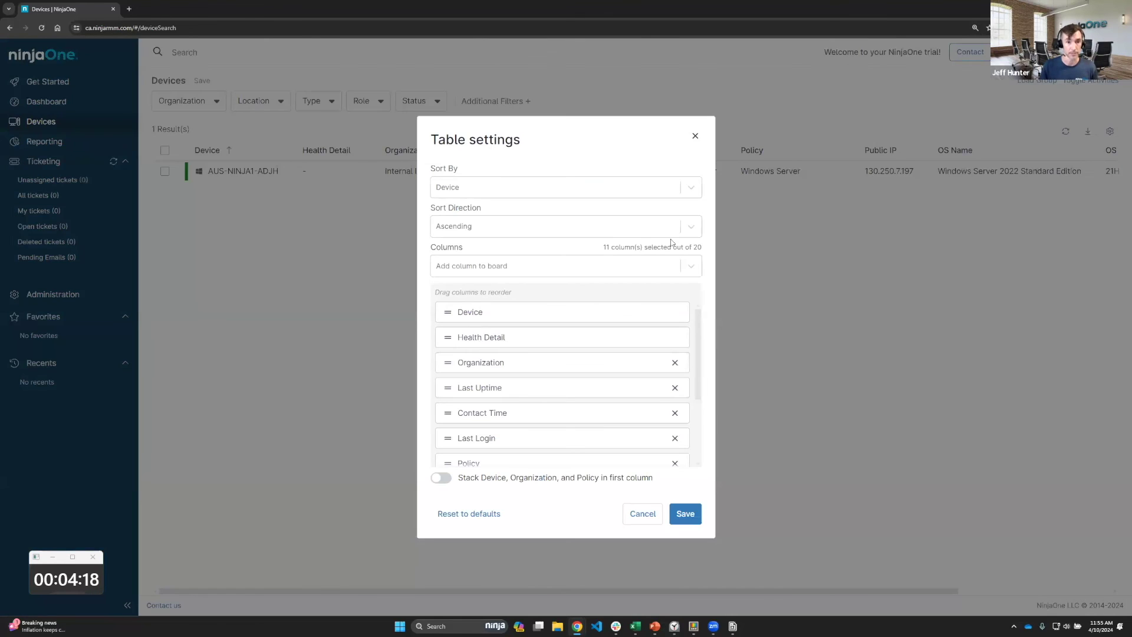
pyautogui.click(555, 267)
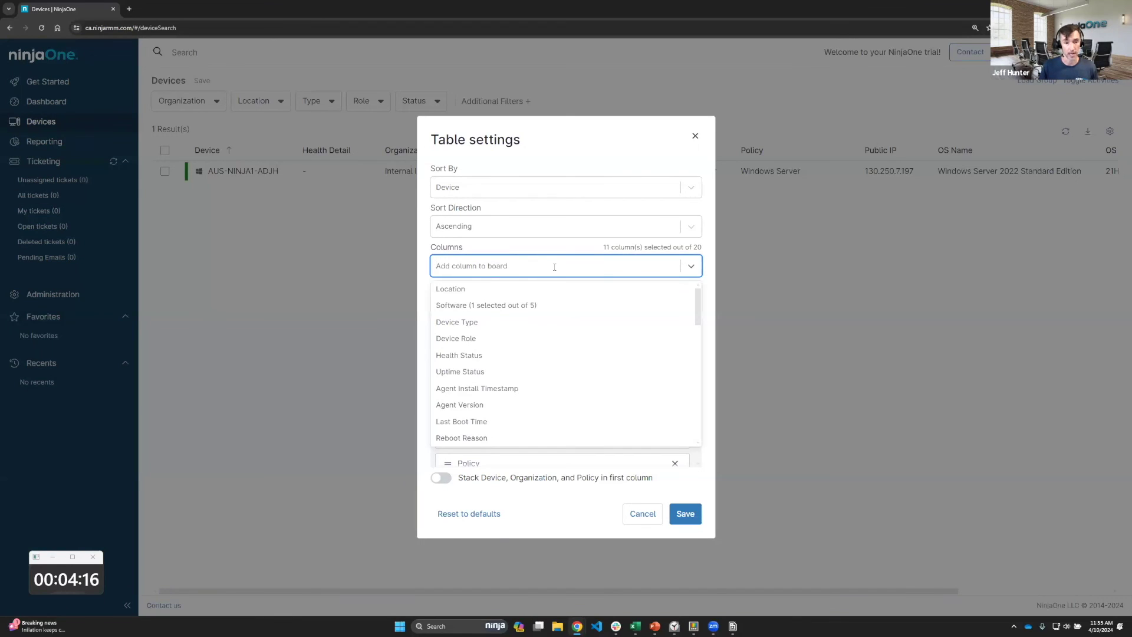
pyautogui.click(518, 388)
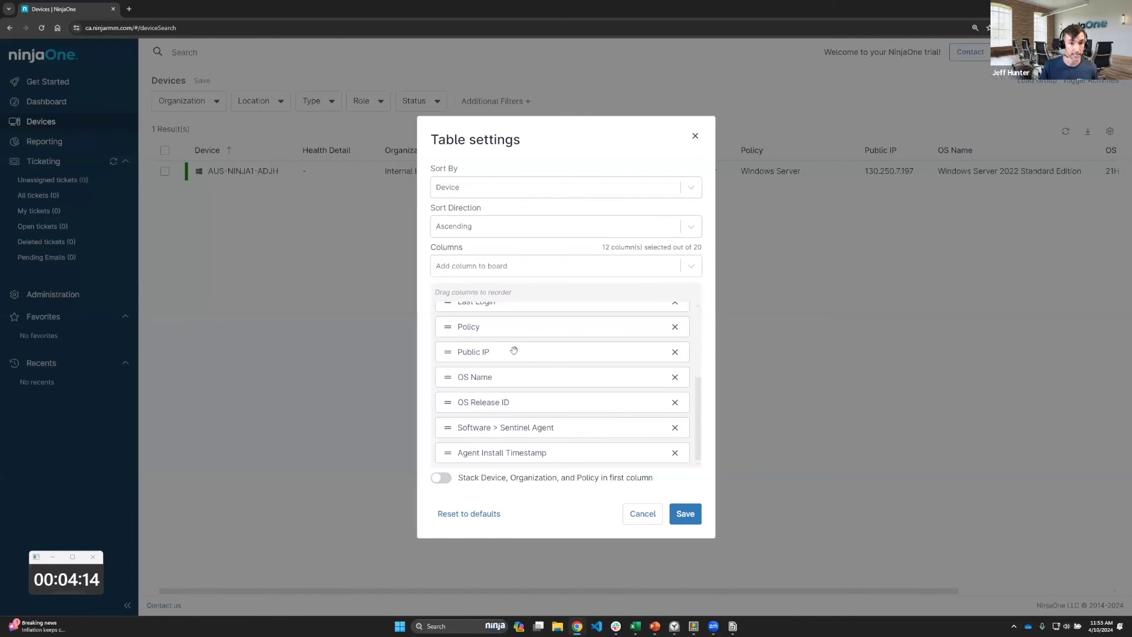
pyautogui.click(498, 272)
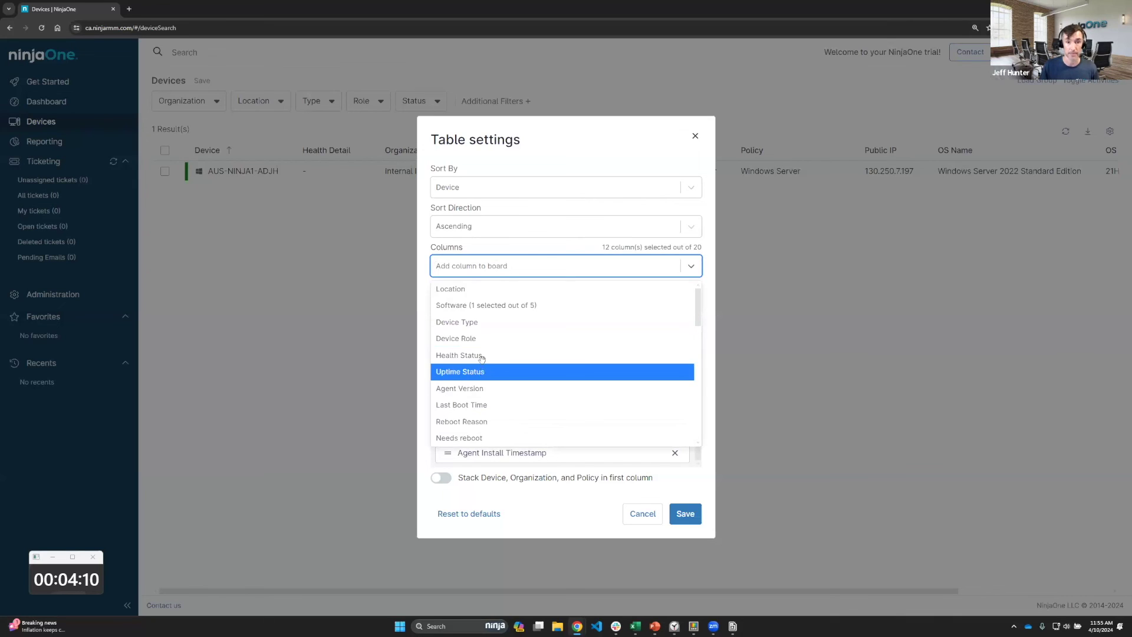
pyautogui.click(481, 371)
# Step: Add the Local Admin Report and Windows 11 Status columns
pyautogui.click(487, 268)
pyautogui.scroll(-10, 502, 331)
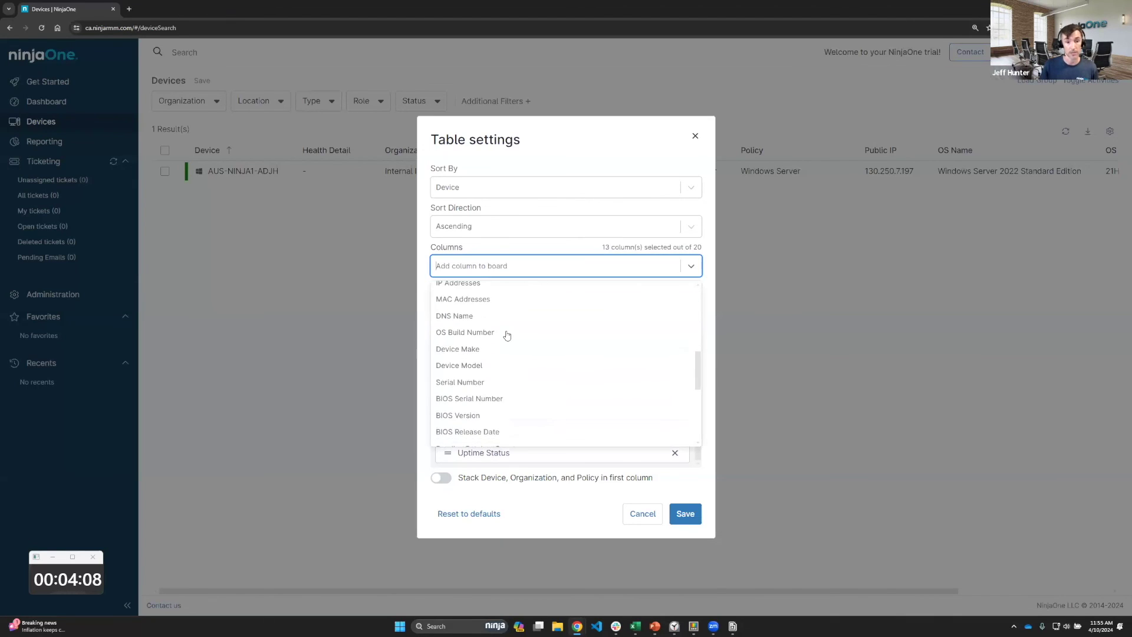
pyautogui.scroll(2, 503, 354)
pyautogui.scroll(-2, 501, 366)
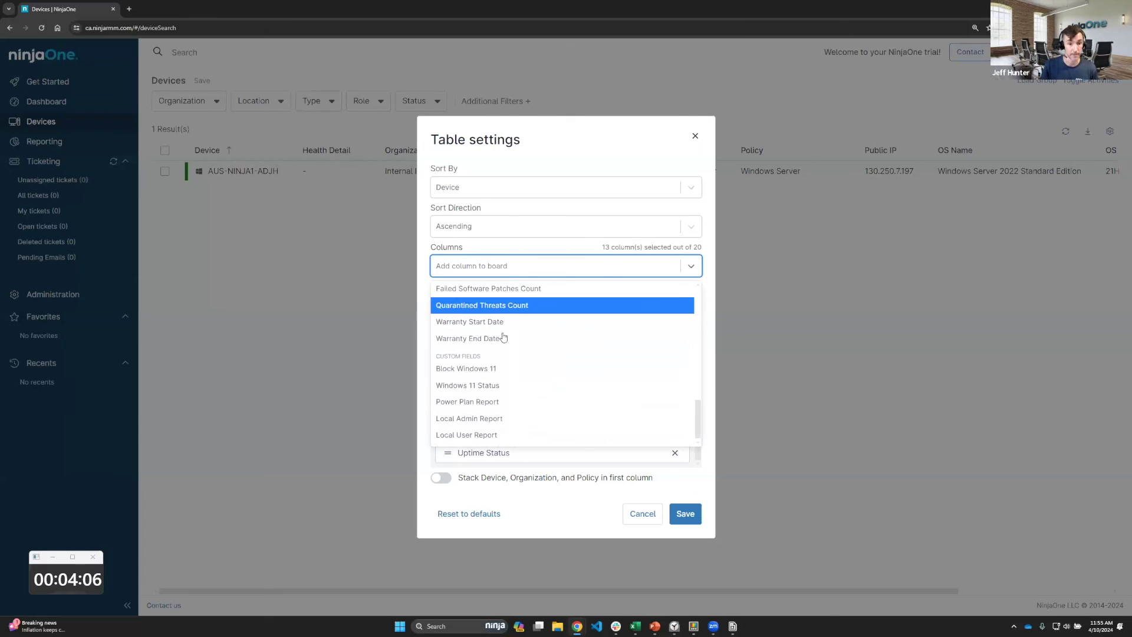
pyautogui.click(486, 417)
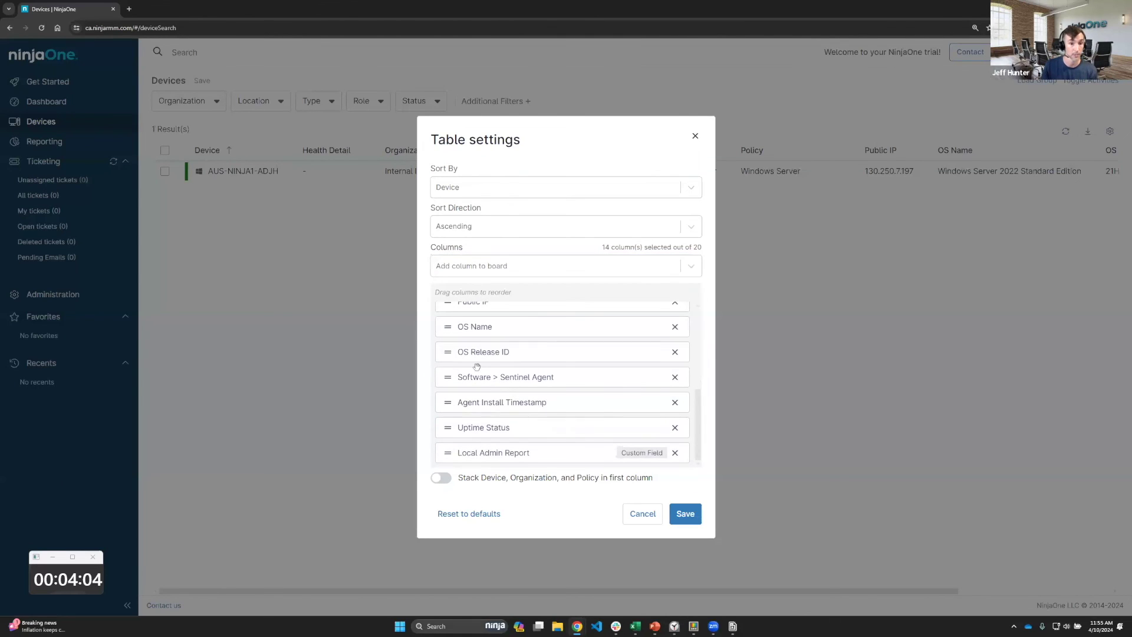
pyautogui.scroll(-5, 498, 349)
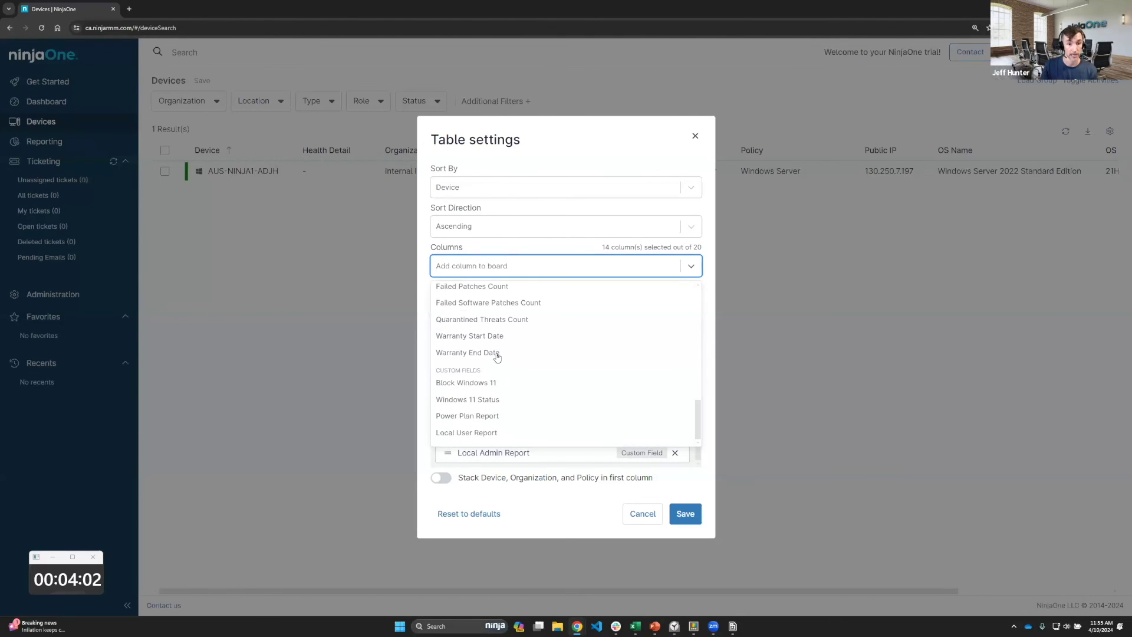
pyautogui.click(487, 397)
# Step: Add the Block Windows 11 column and save the table settings
pyautogui.click(496, 270)
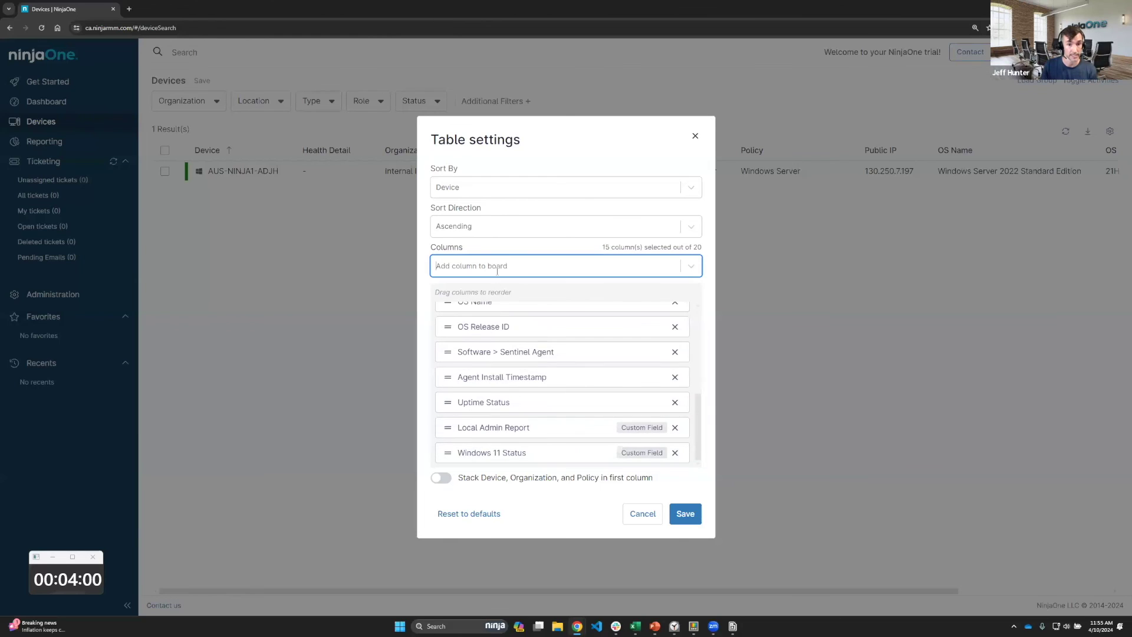
pyautogui.scroll(-5, 508, 377)
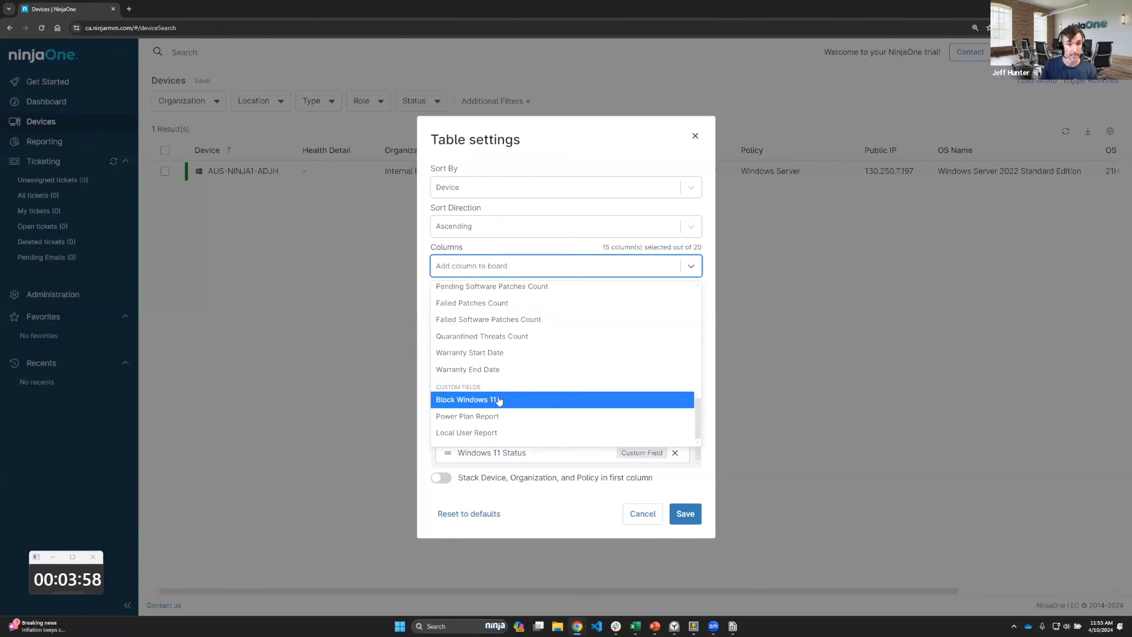
pyautogui.click(499, 401)
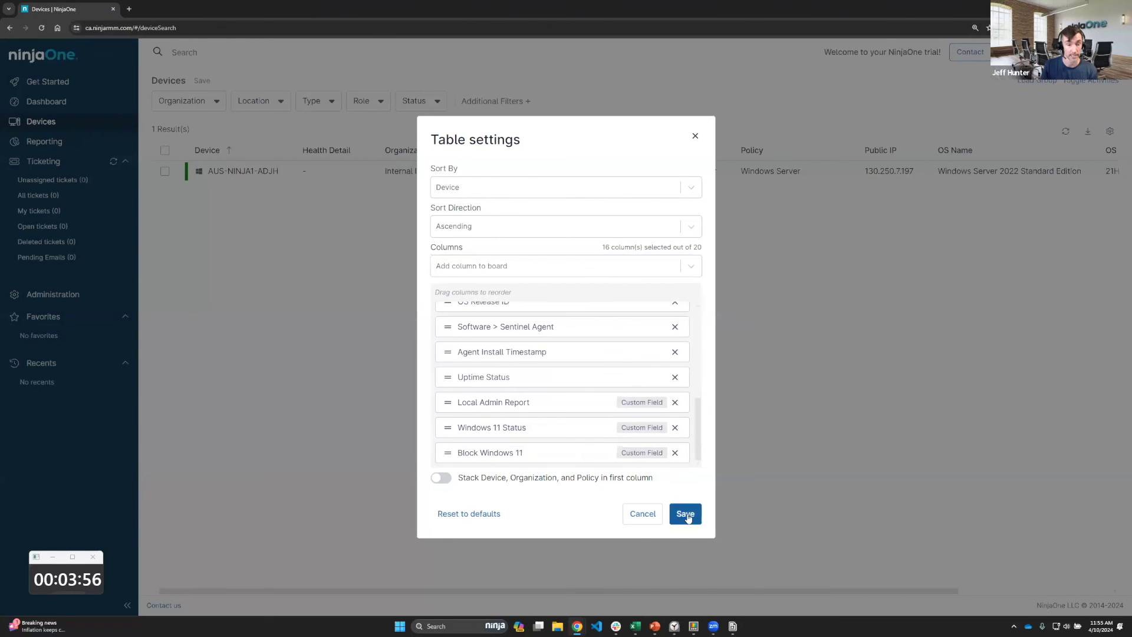
pyautogui.click(685, 514)
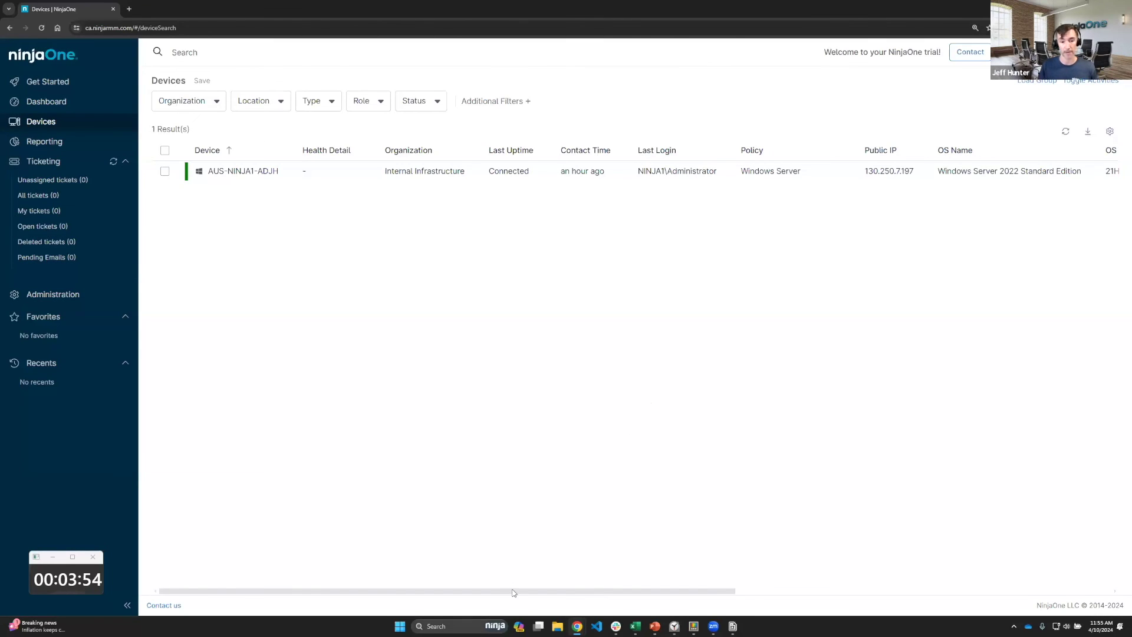
pyautogui.moveTo(513, 592); pyautogui.dragTo(1084, 556)
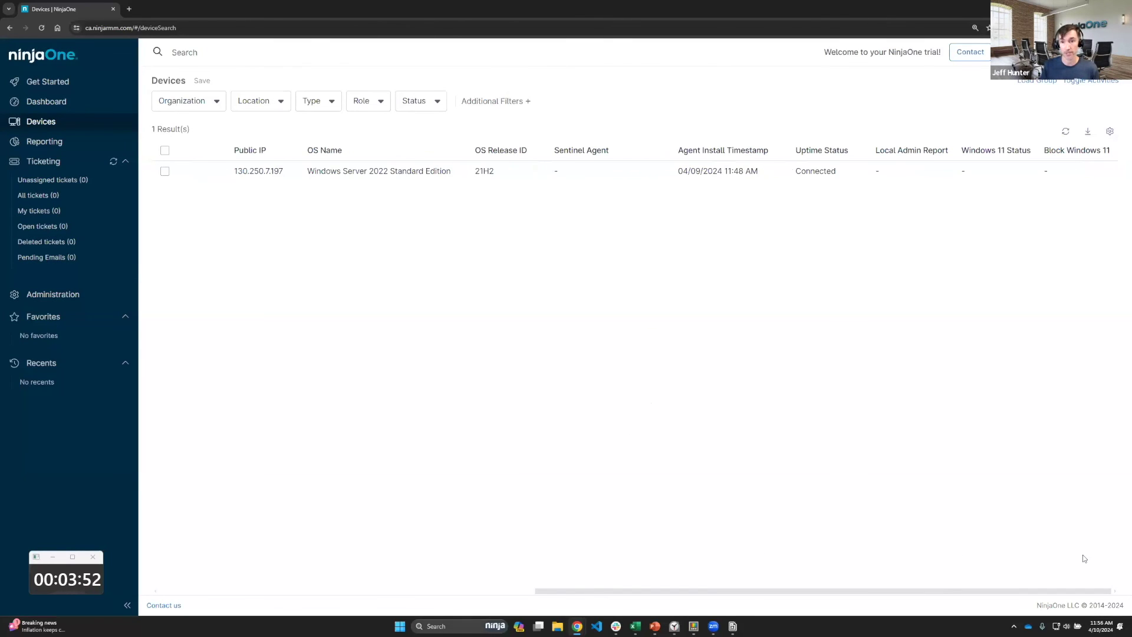
pyautogui.moveTo(998, 545)
pyautogui.mouseDown()
pyautogui.moveTo(675, 564)
pyautogui.moveTo(561, 546)
pyautogui.moveTo(576, 462)
pyautogui.mouseUp()
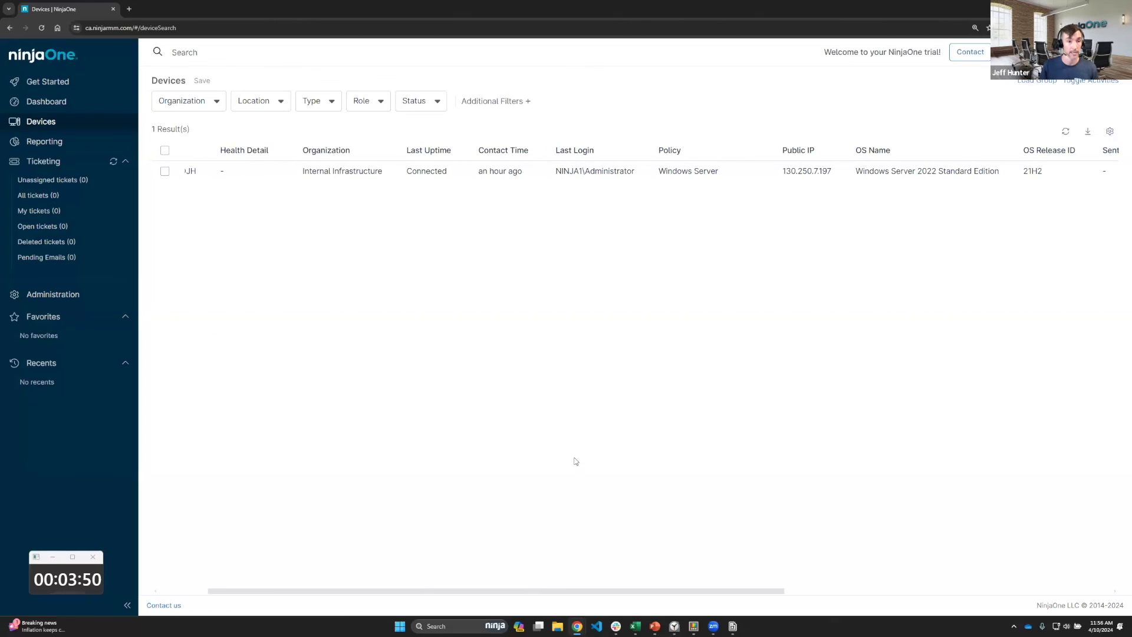
pyautogui.moveTo(560, 590); pyautogui.dragTo(348, 526)
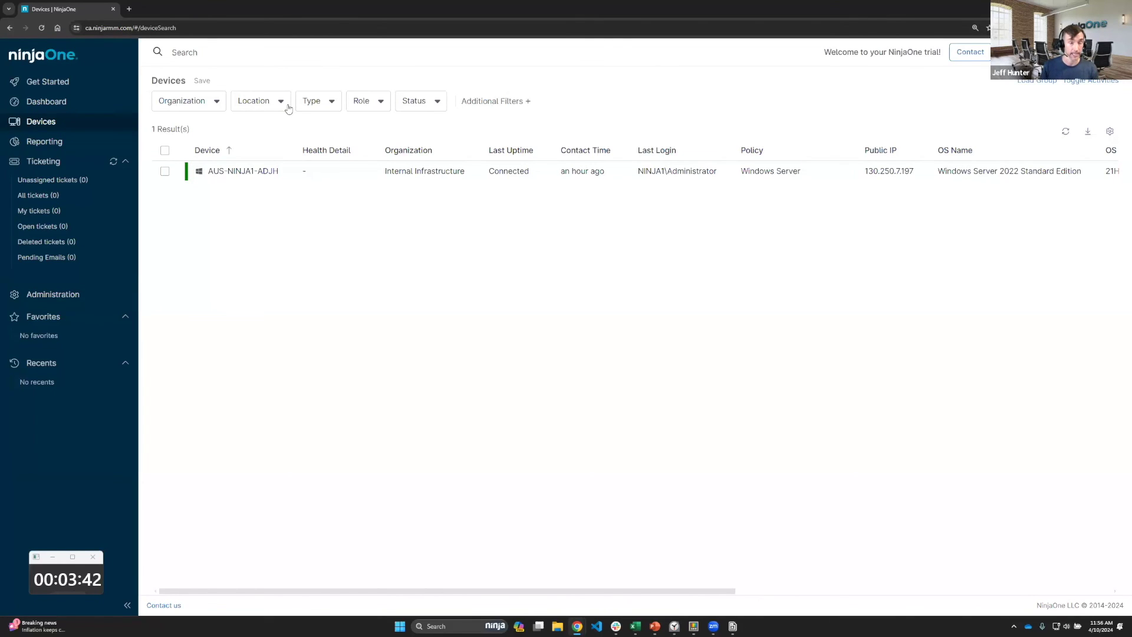
# Step: Check the Organization, Location, Type and Role device filter options, then list Additional Filters
pyautogui.click(196, 105)
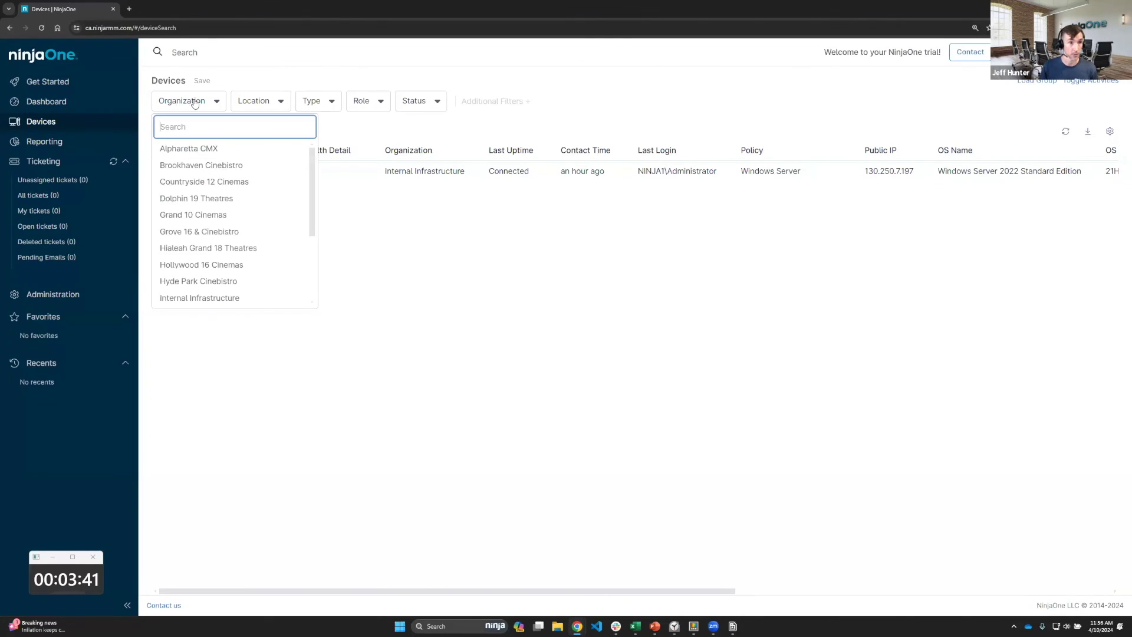
pyautogui.click(249, 105)
pyautogui.click(316, 103)
pyautogui.scroll(-2, 346, 167)
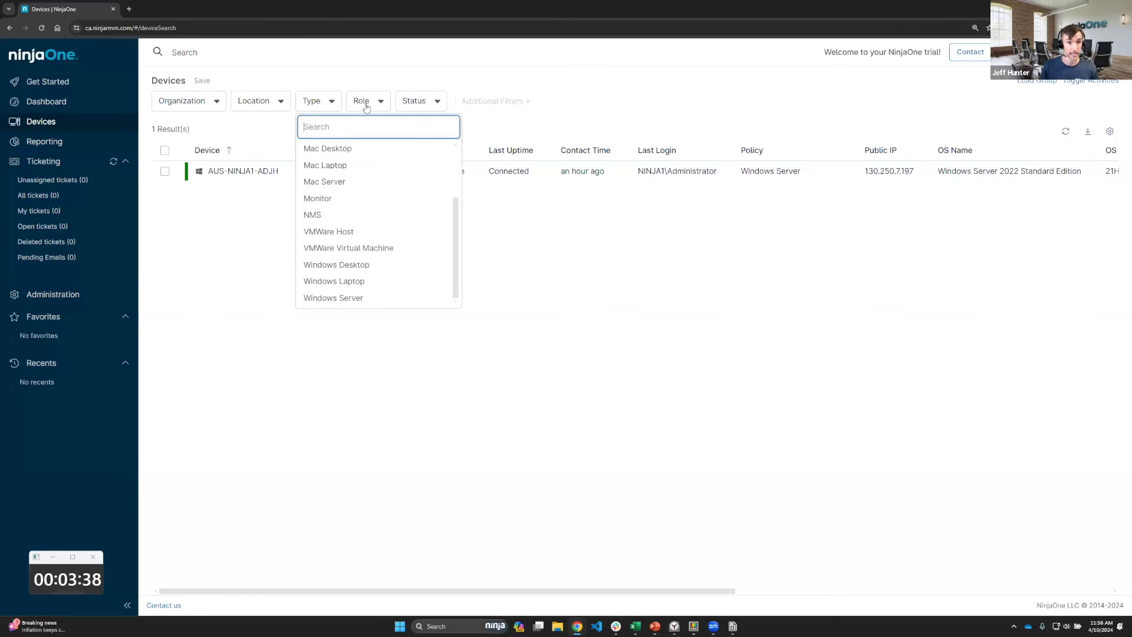
pyautogui.click(362, 100)
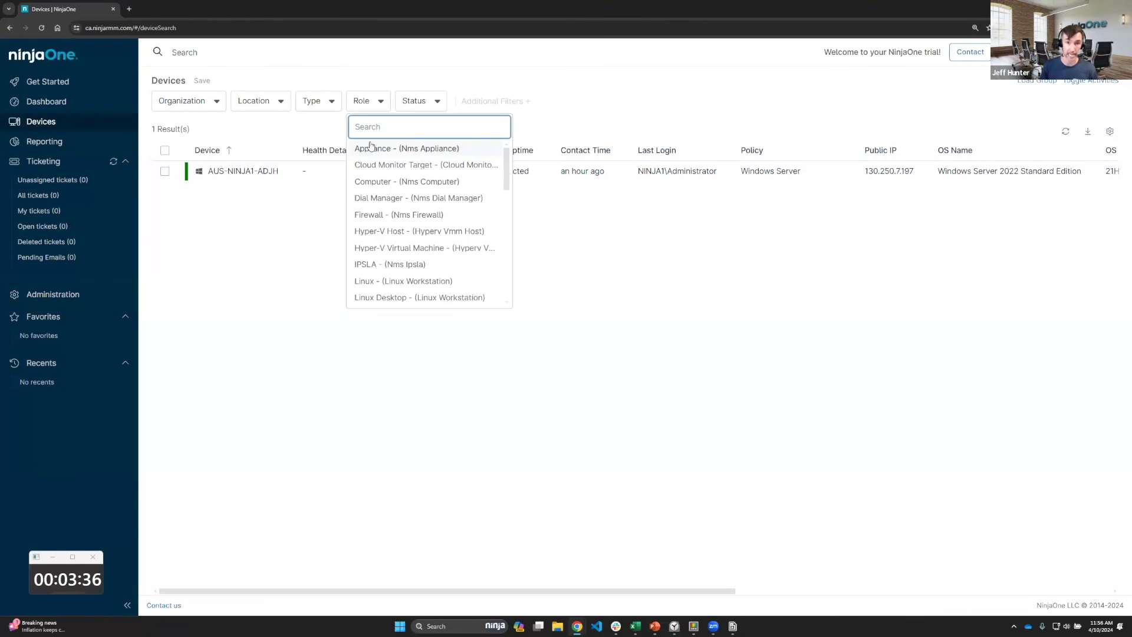
pyautogui.moveTo(509, 171); pyautogui.dragTo(502, 235)
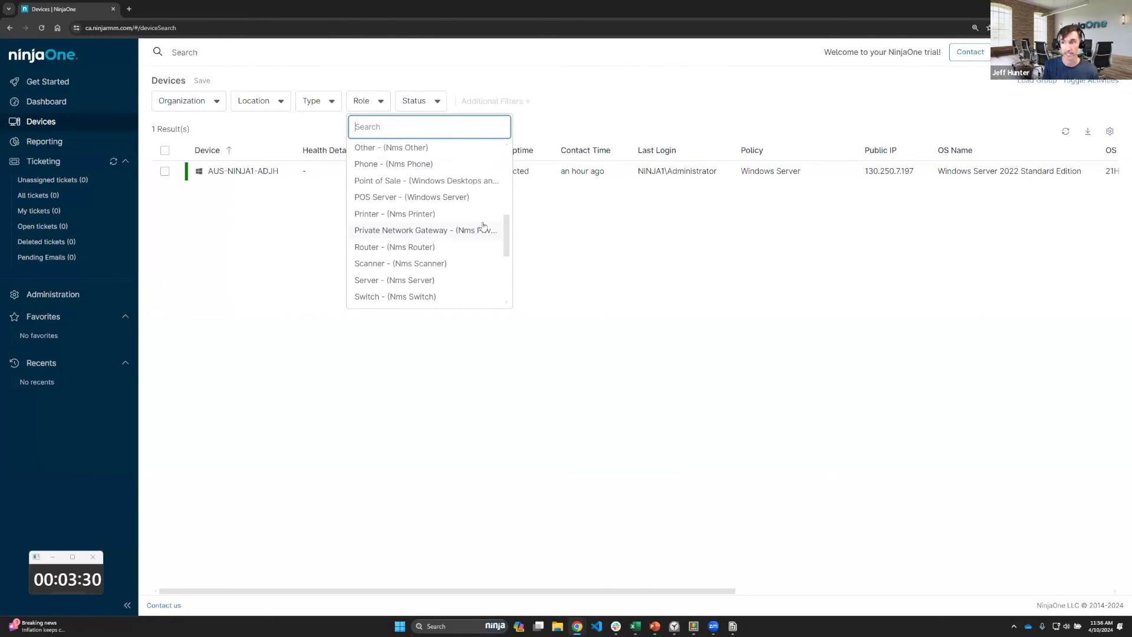
pyautogui.click(499, 104)
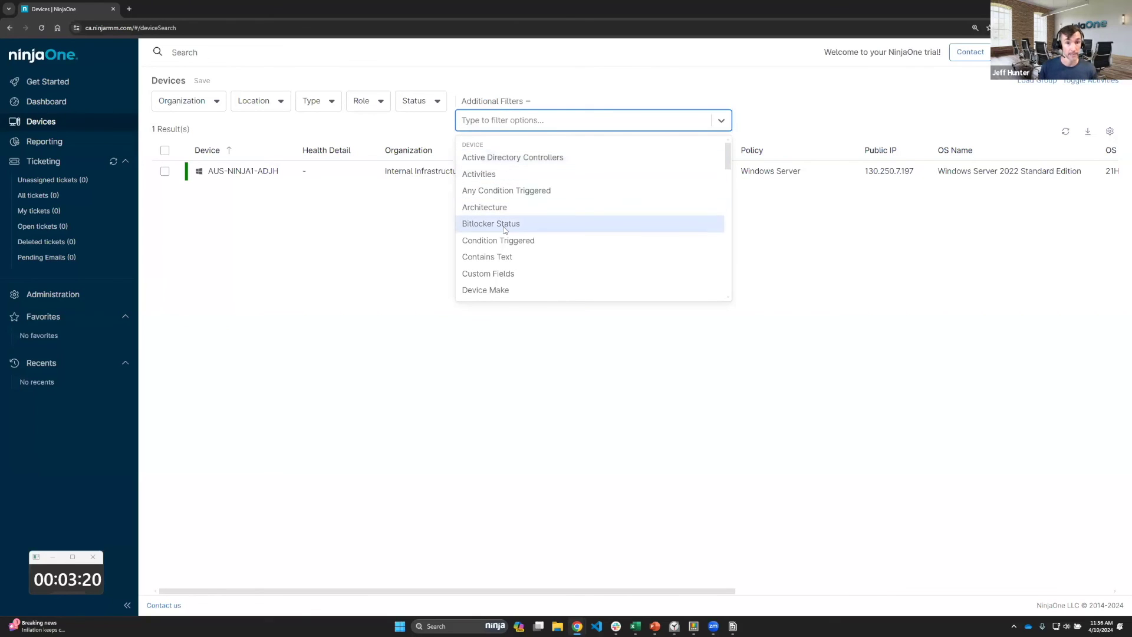
# Step: Browse the additional filters, then filter the device list to status Up
pyautogui.scroll(-3, 506, 233)
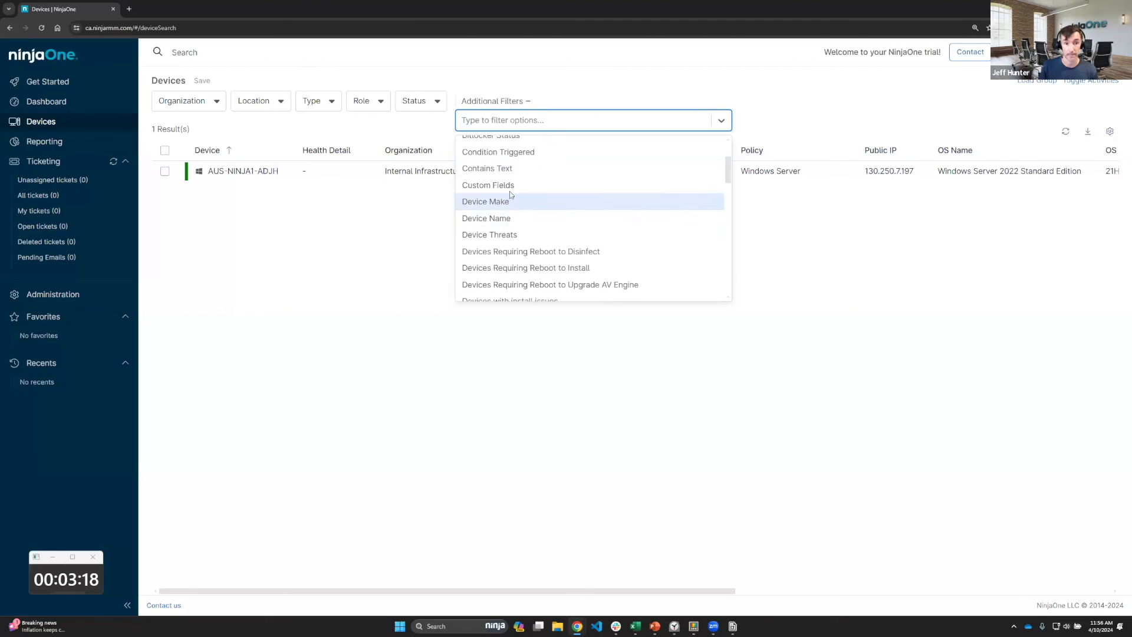
pyautogui.scroll(-6, 552, 264)
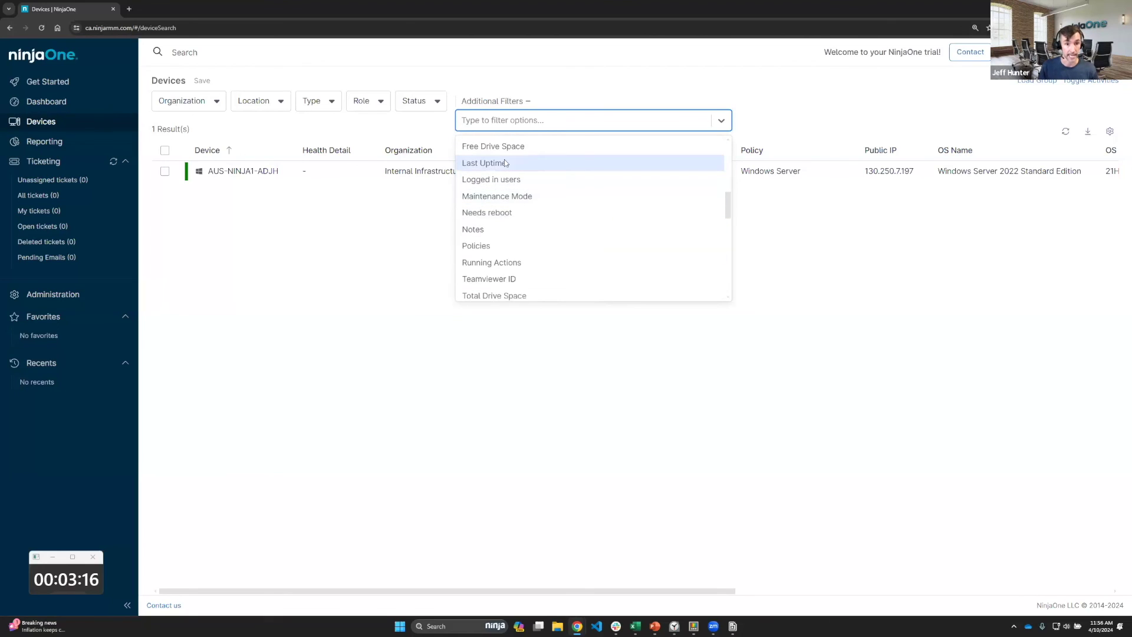
pyautogui.scroll(-3, 504, 162)
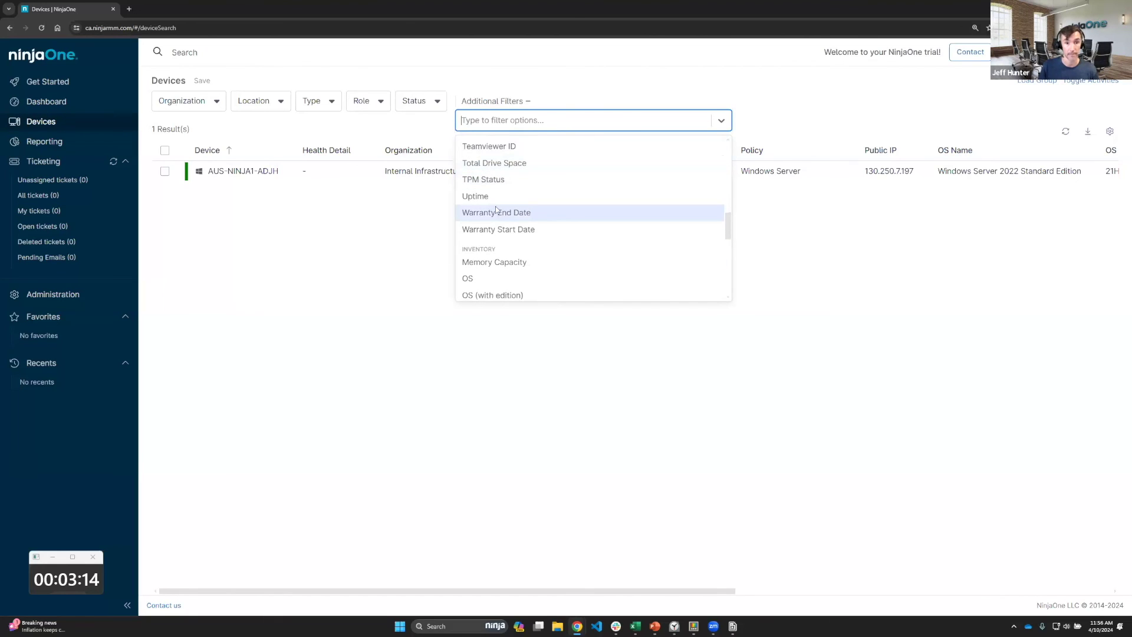
pyautogui.click(817, 289)
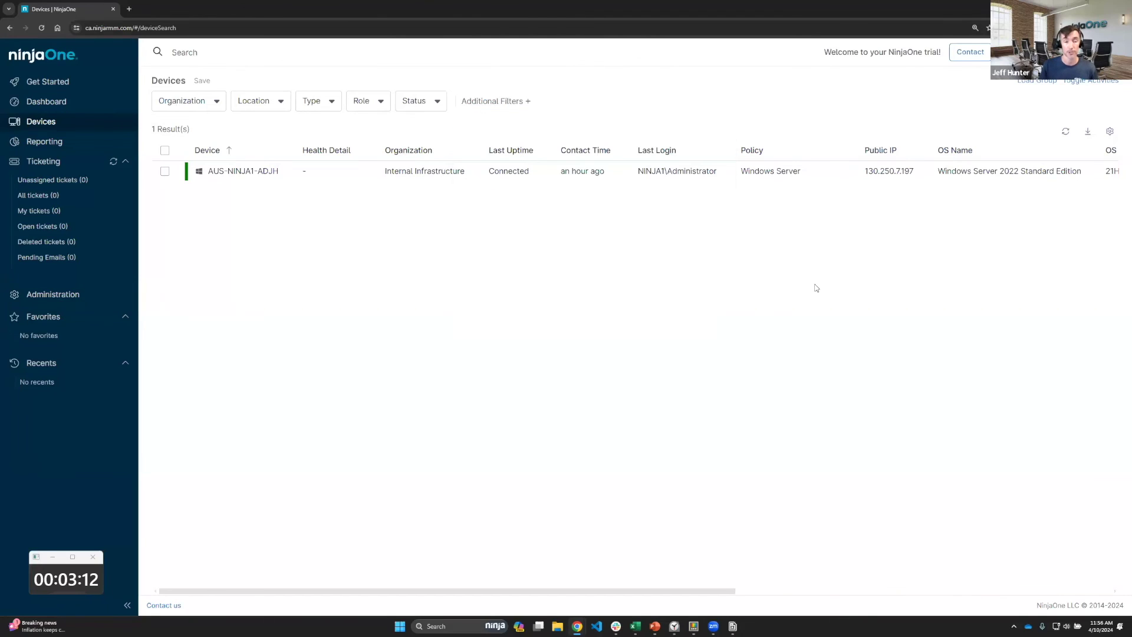
pyautogui.click(423, 106)
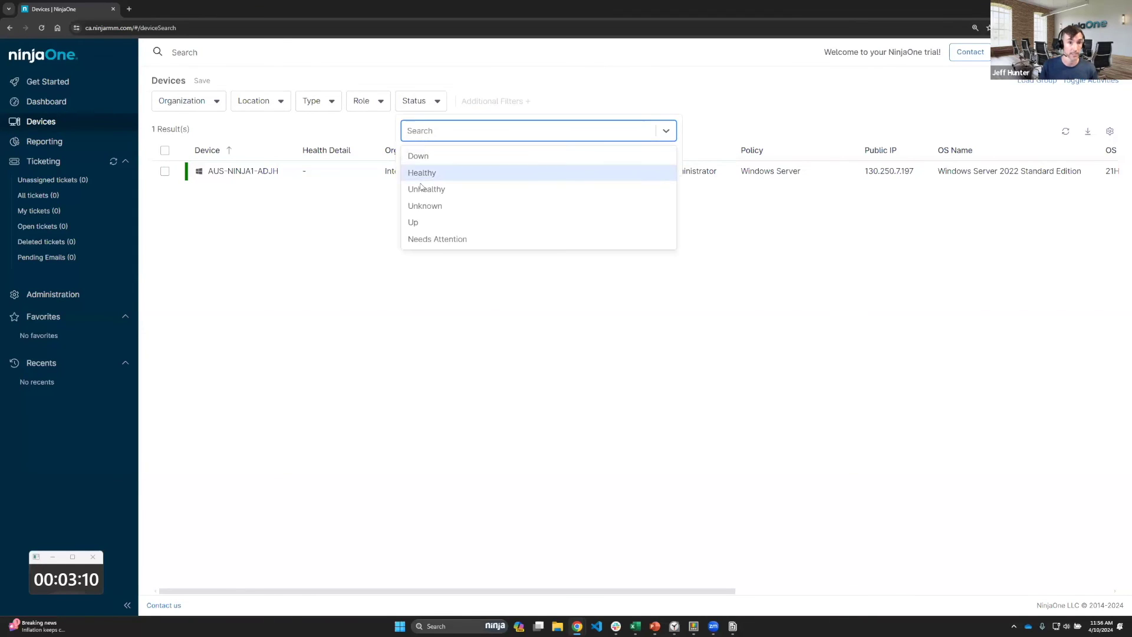
pyautogui.click(448, 220)
# Step: Try a Software Inventory filter searching for 'ch', then discard it
pyautogui.click(503, 107)
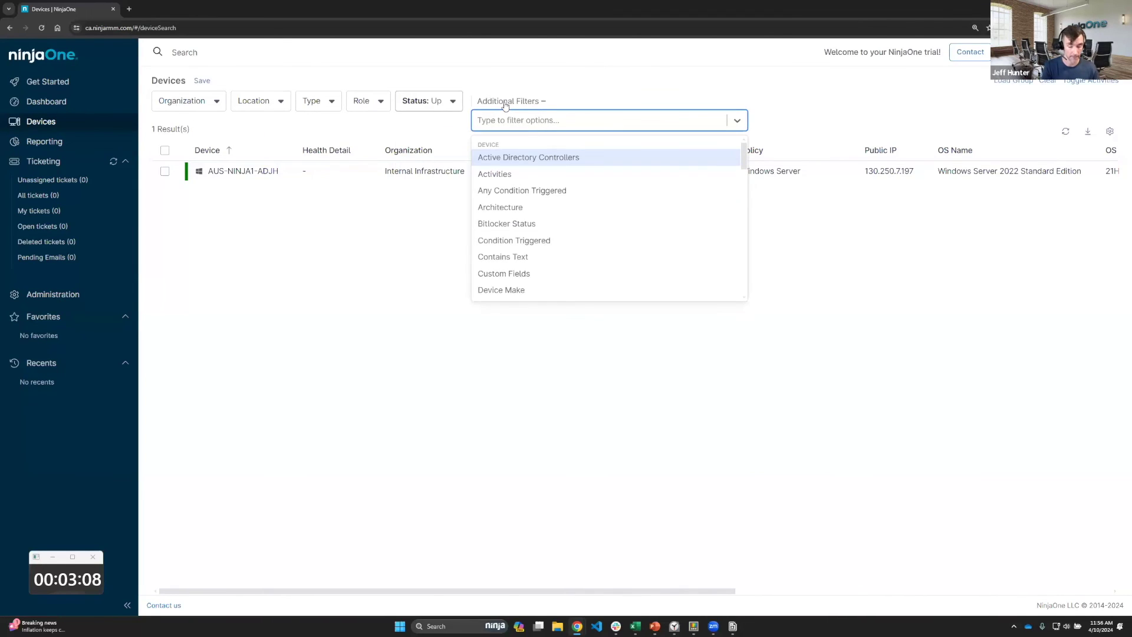
pyautogui.write('soft')
pyautogui.click(516, 158)
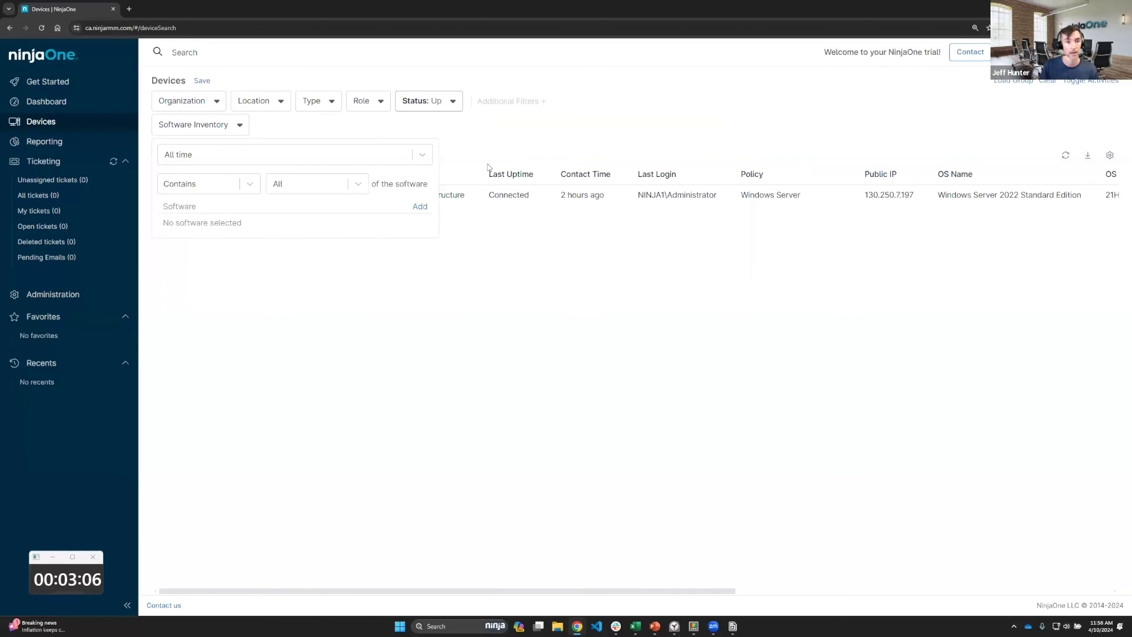
pyautogui.click(420, 206)
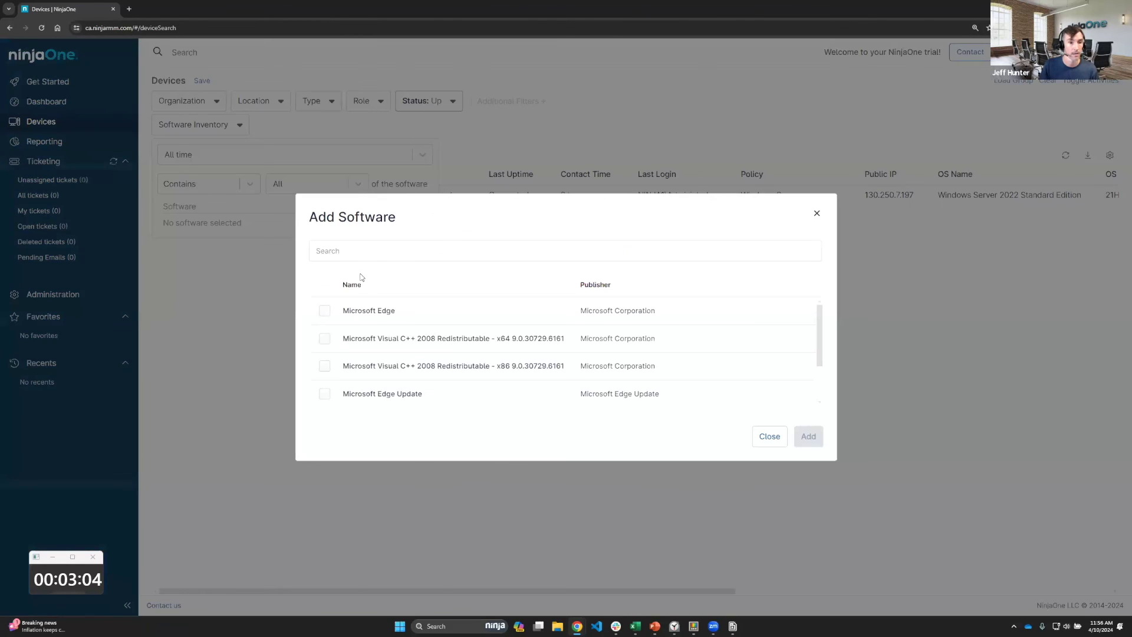
pyautogui.write('chrome')
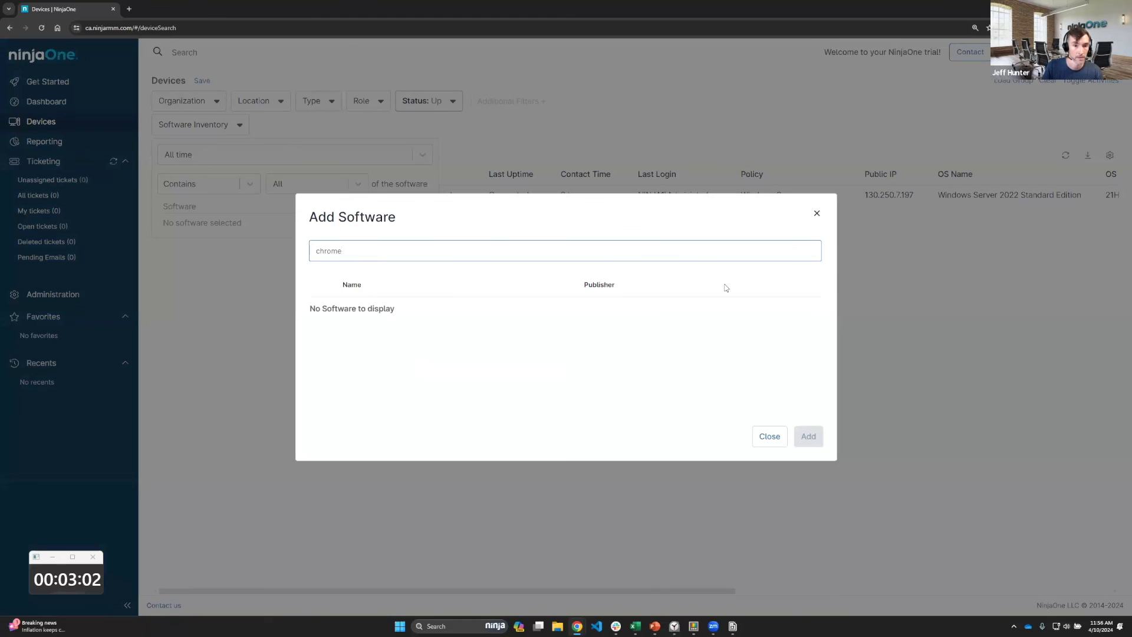
pyautogui.click(777, 440)
pyautogui.click(724, 327)
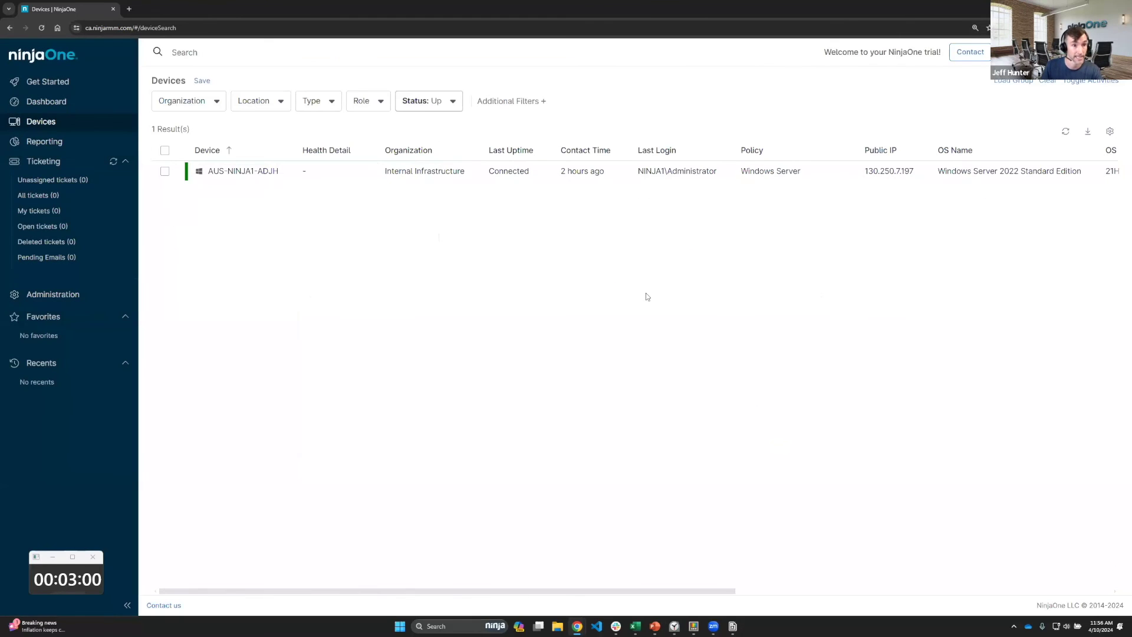
# Step: Filter devices by Bitlocker Status Disabled and save it as group 'Bitlocker Disabled'
pyautogui.click(496, 101)
pyautogui.click(507, 222)
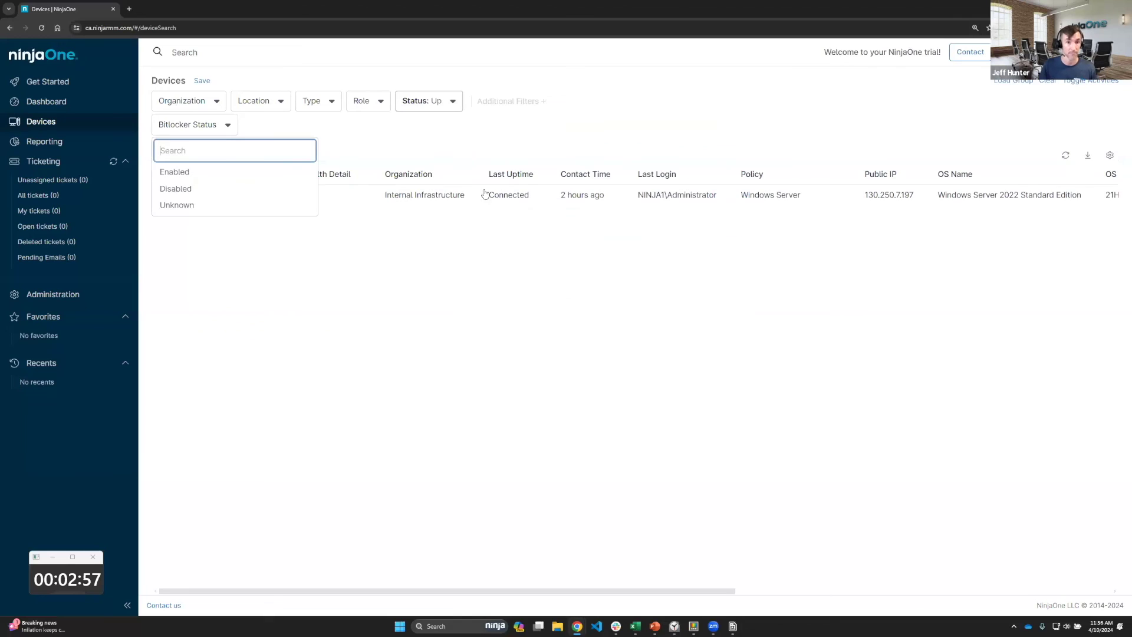
pyautogui.click(223, 188)
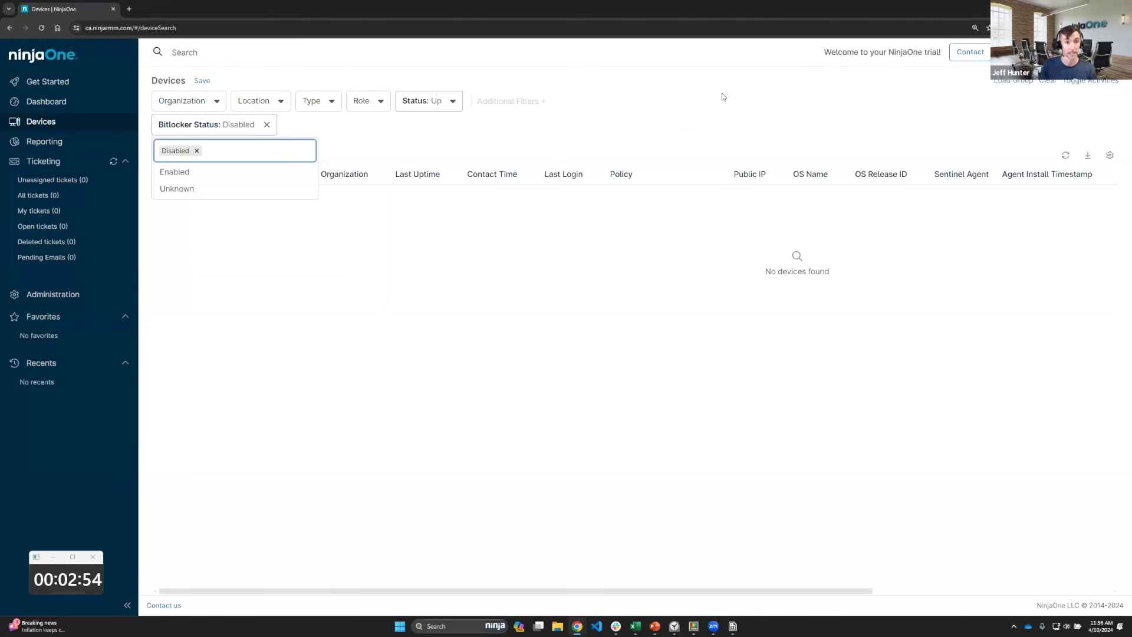
pyautogui.click(731, 90)
pyautogui.click(202, 82)
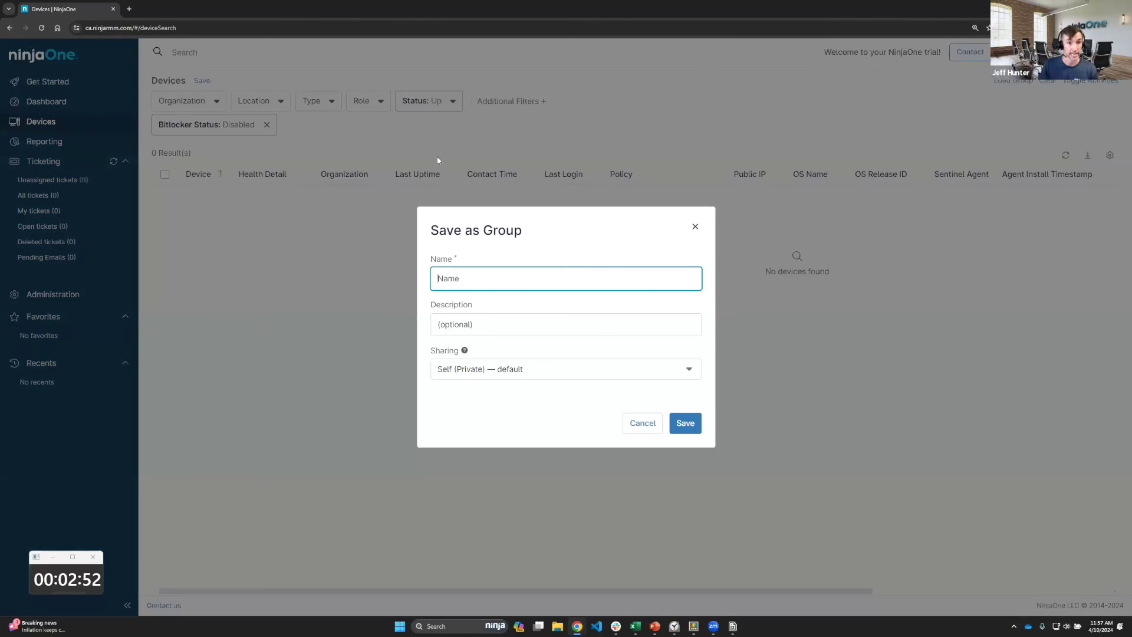
pyautogui.write('Bitlocker Disabled')
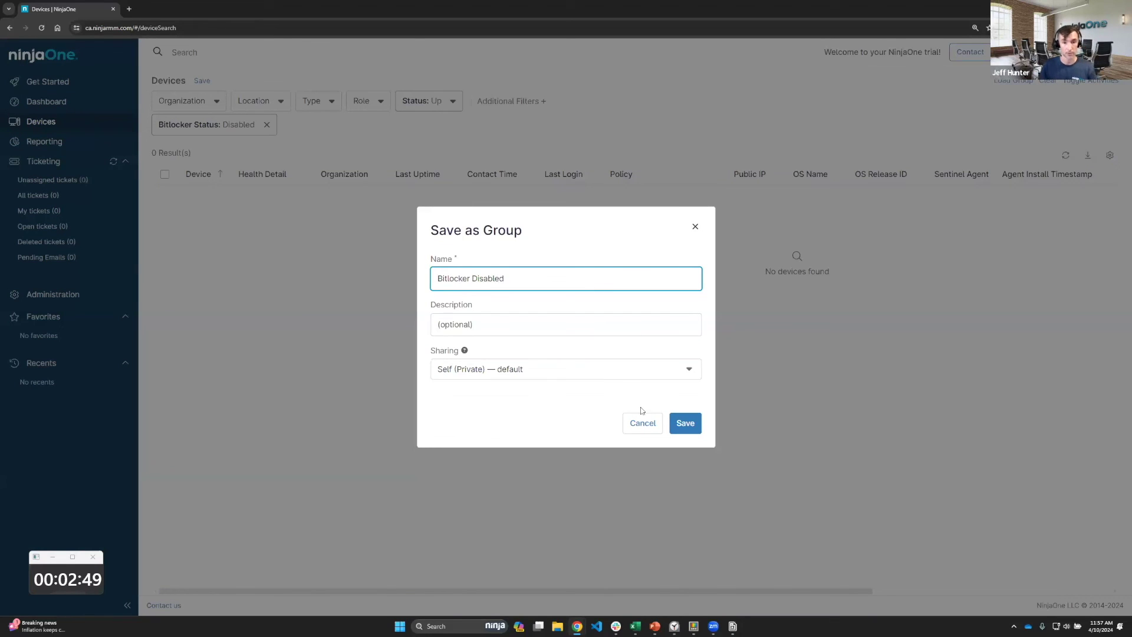
pyautogui.click(685, 422)
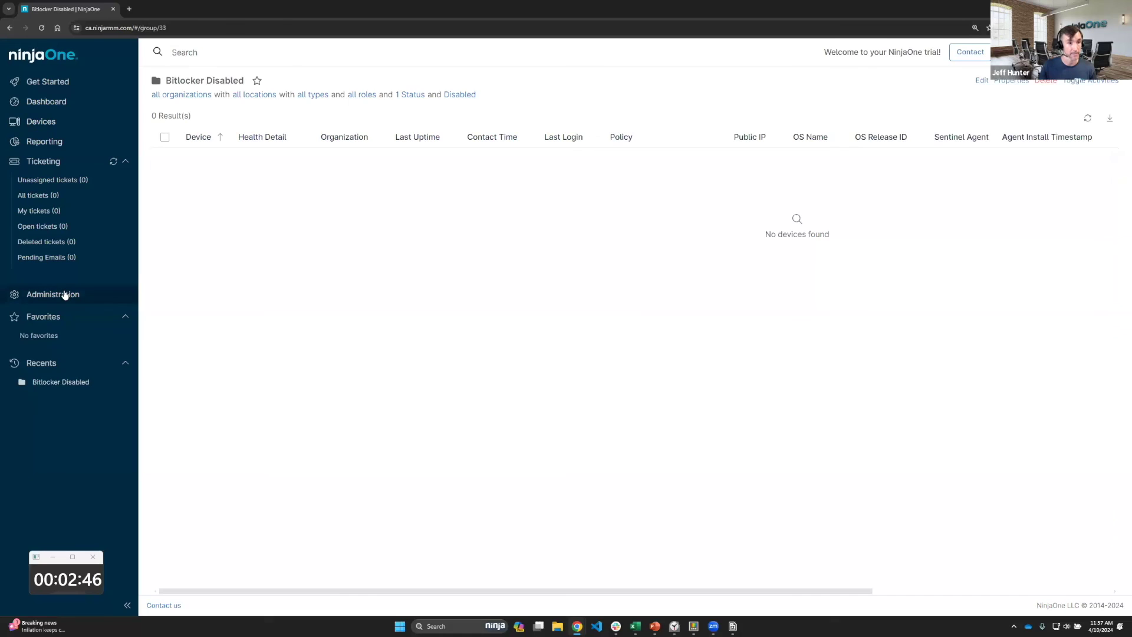
pyautogui.click(64, 294)
# Step: Create a new scheduled task set to repeat weekly
pyautogui.click(193, 449)
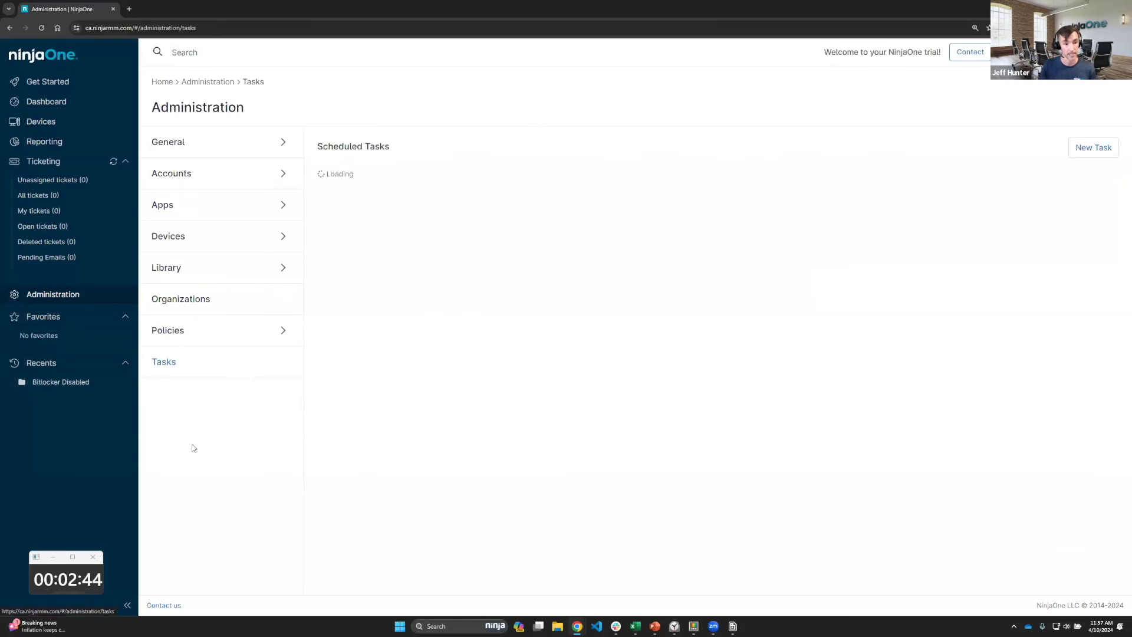
pyautogui.click(1079, 155)
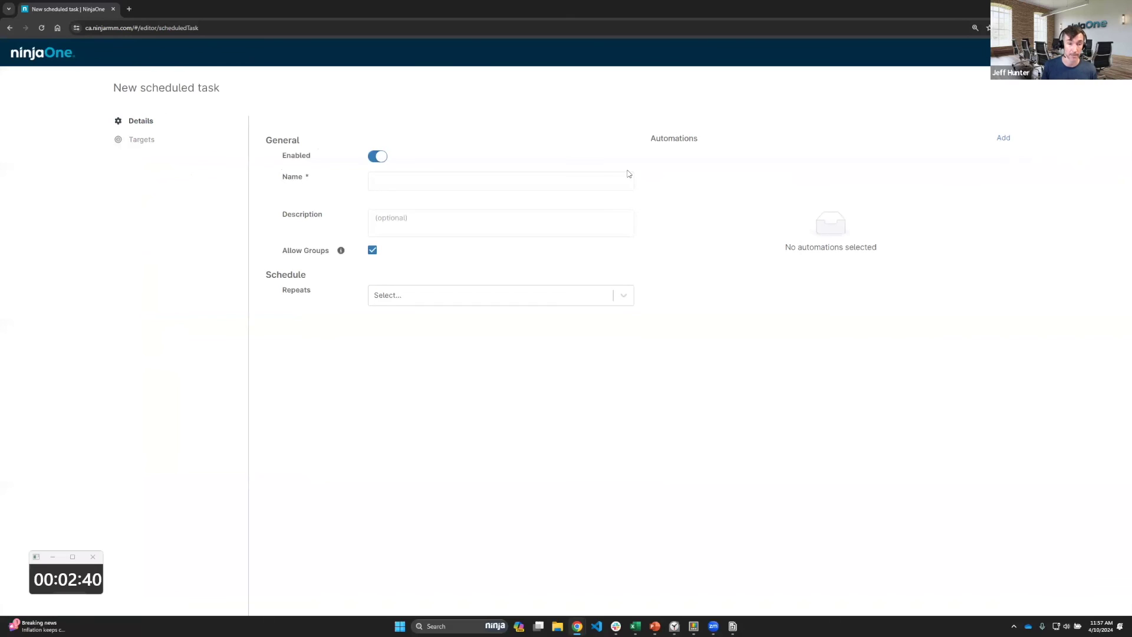
pyautogui.click(527, 302)
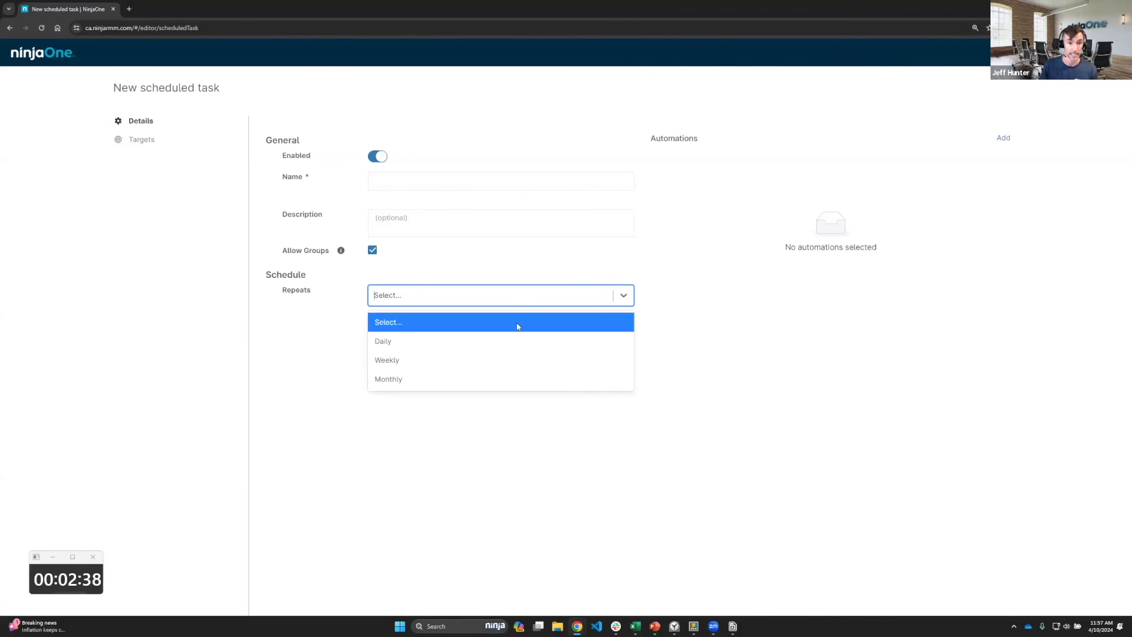
pyautogui.click(507, 361)
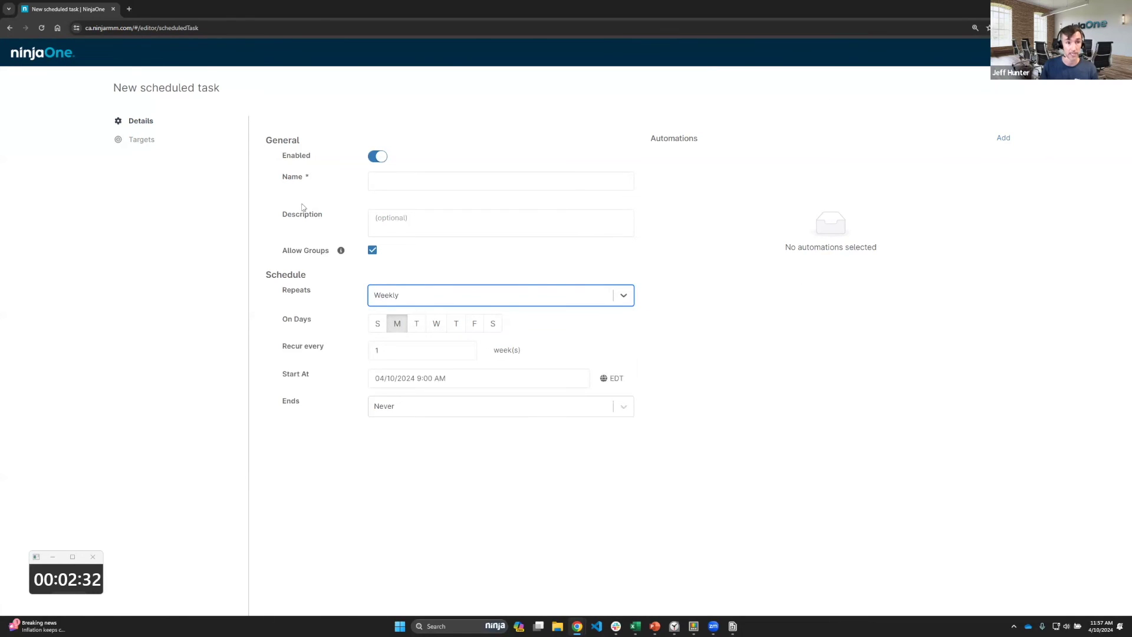
# Step: Target the task at the Bitlocker Disabled device group, then discard the unsaved task
pyautogui.click(140, 139)
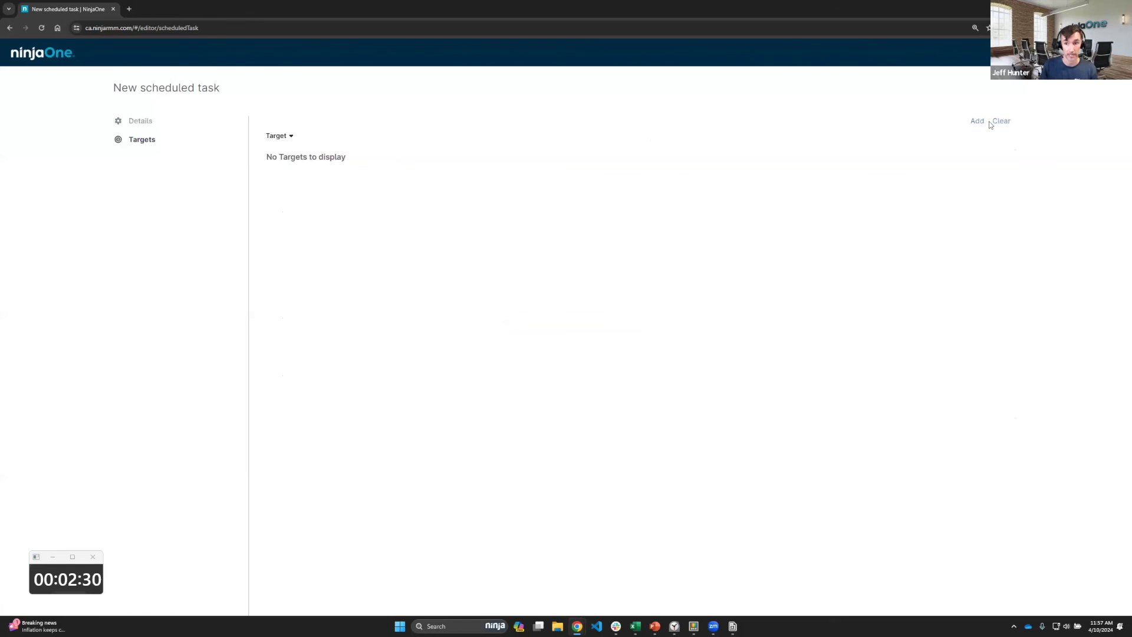
pyautogui.click(977, 122)
pyautogui.click(378, 111)
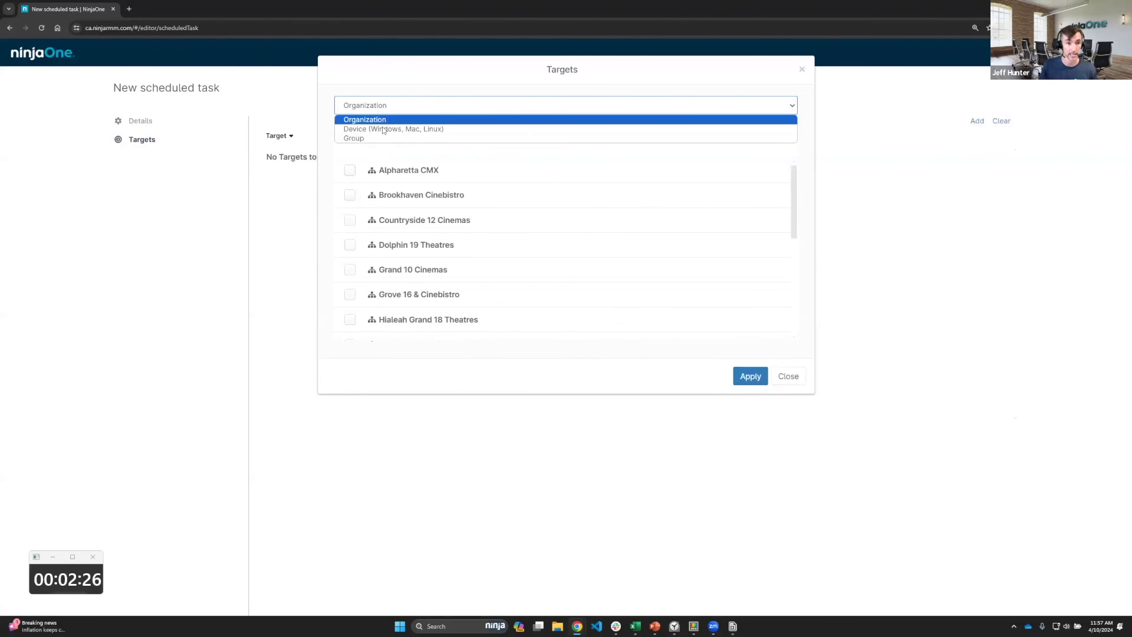
pyautogui.click(381, 138)
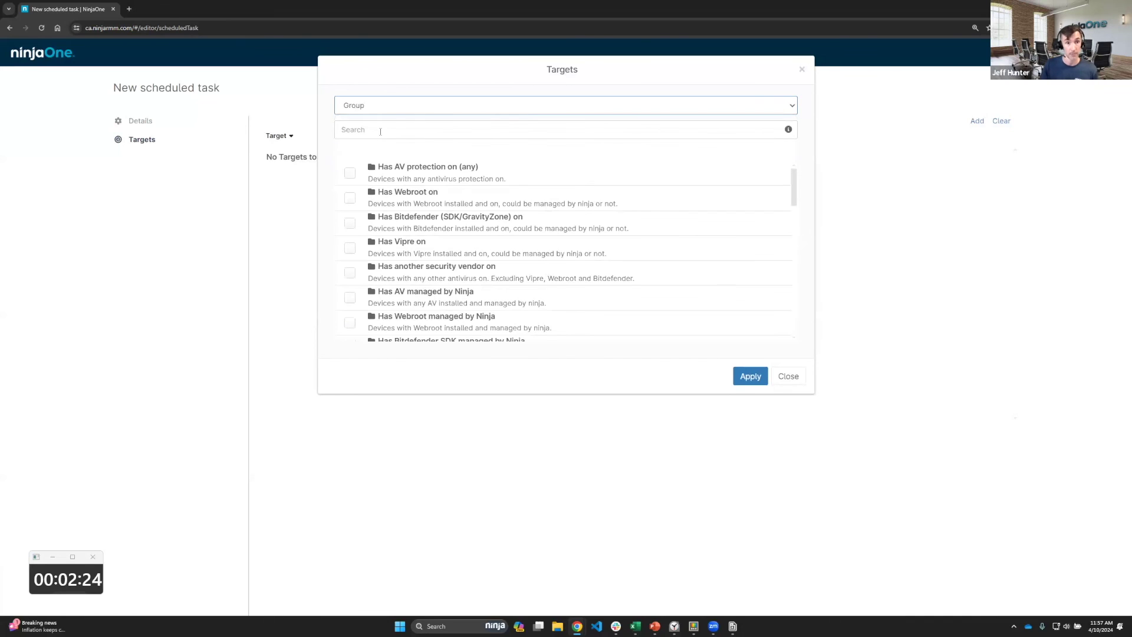
pyautogui.click(380, 131)
pyautogui.write('bitlo')
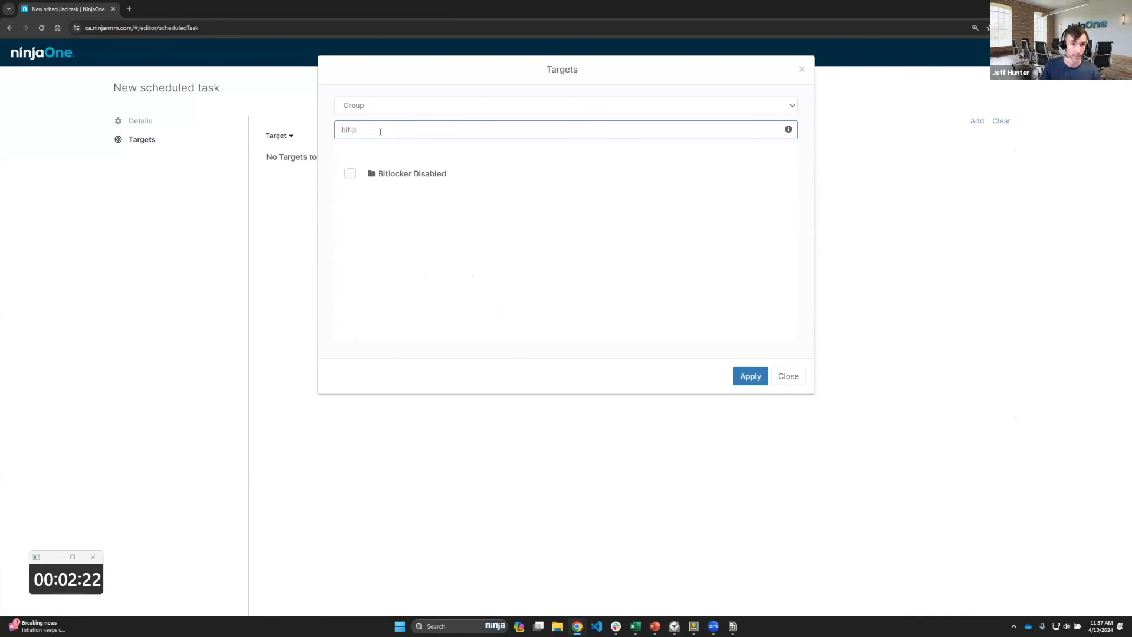
pyautogui.click(352, 174)
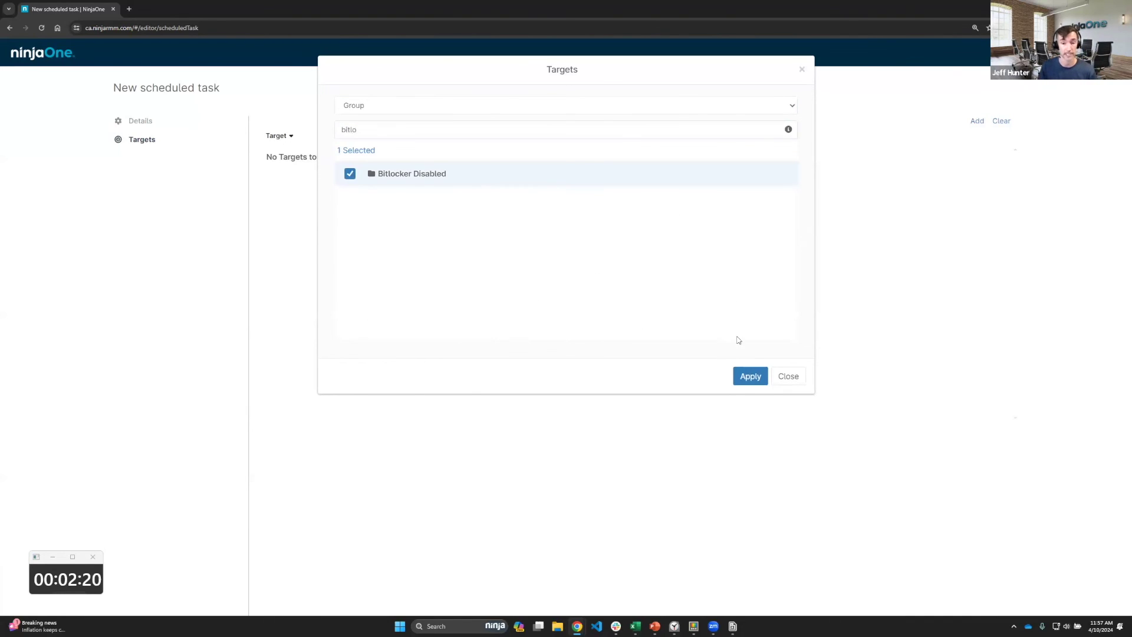
pyautogui.click(751, 374)
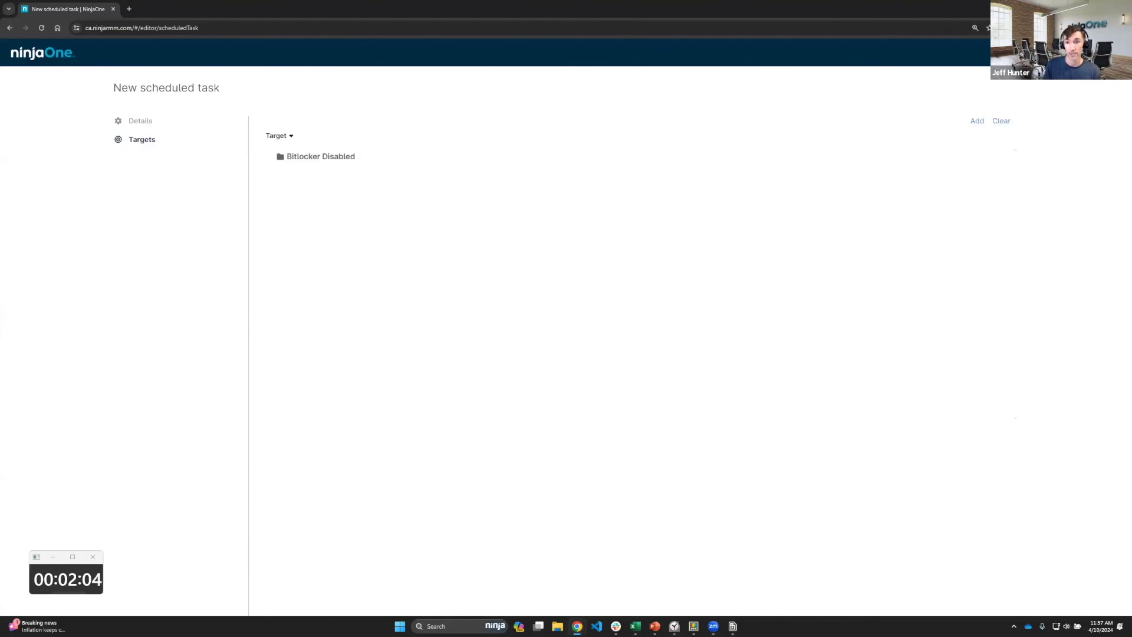
pyautogui.click(1108, 52)
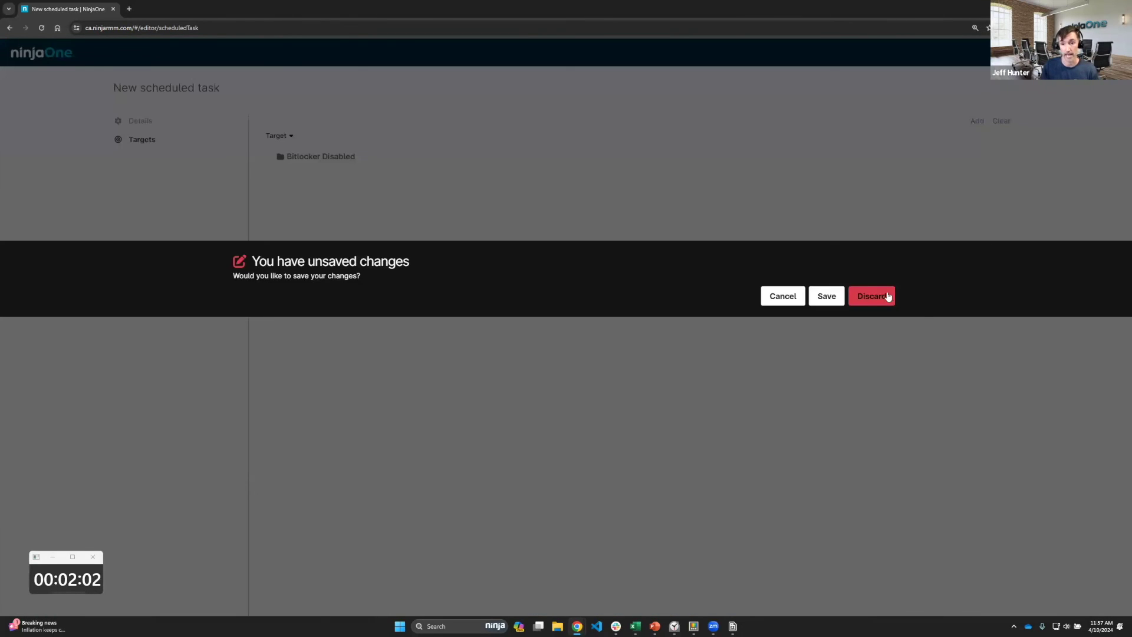
pyautogui.click(886, 297)
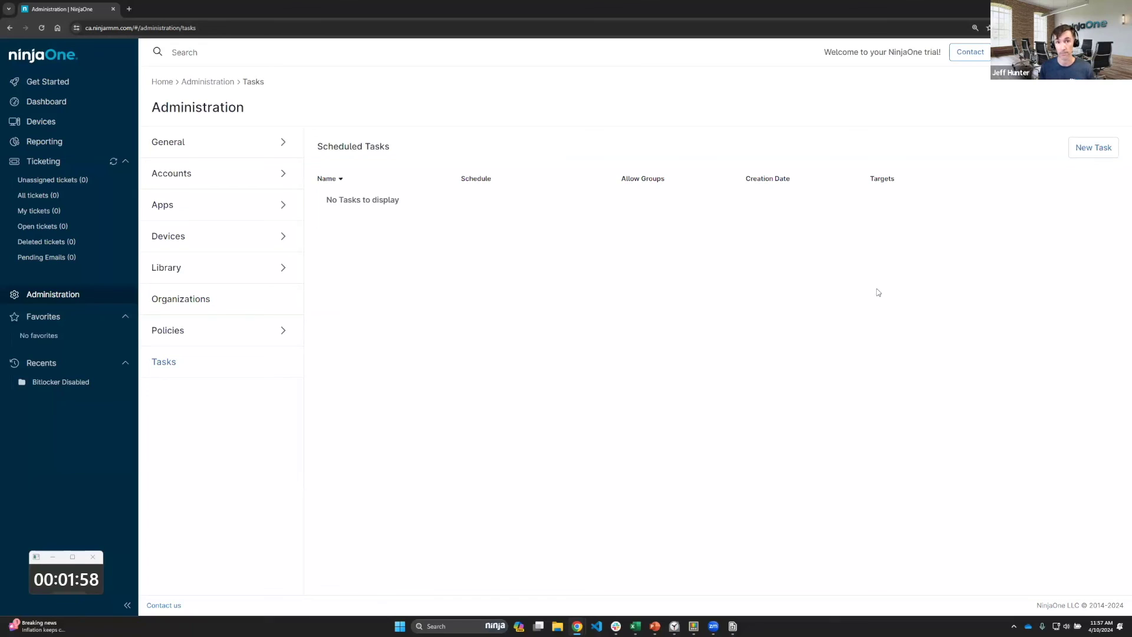
pyautogui.click(73, 60)
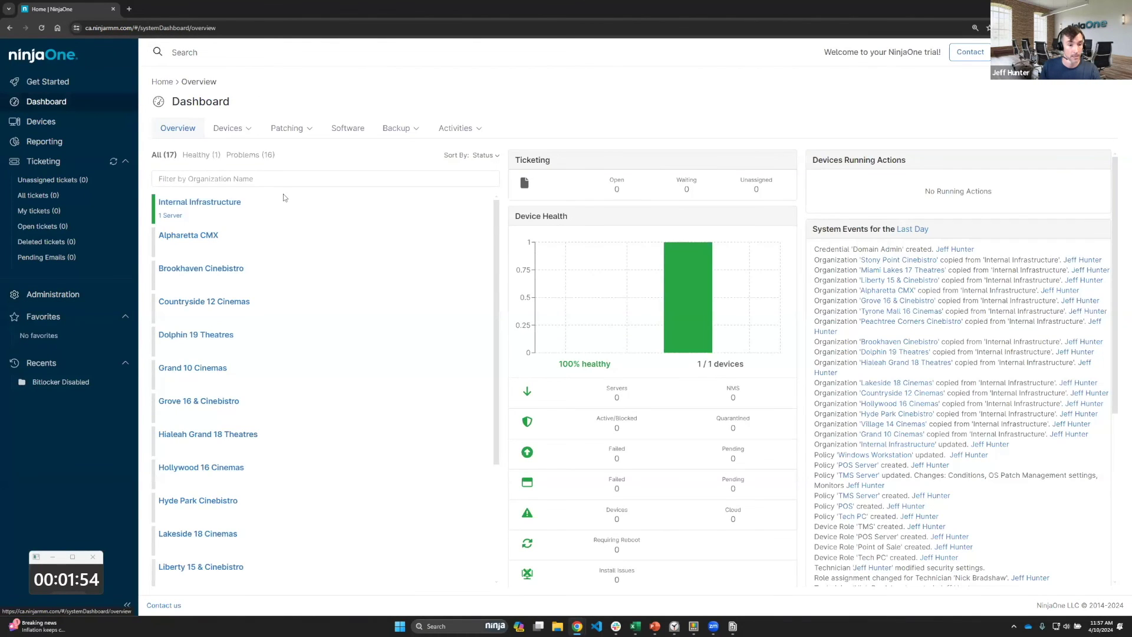
pyautogui.scroll(-3, 285, 197)
pyautogui.scroll(3, 213, 283)
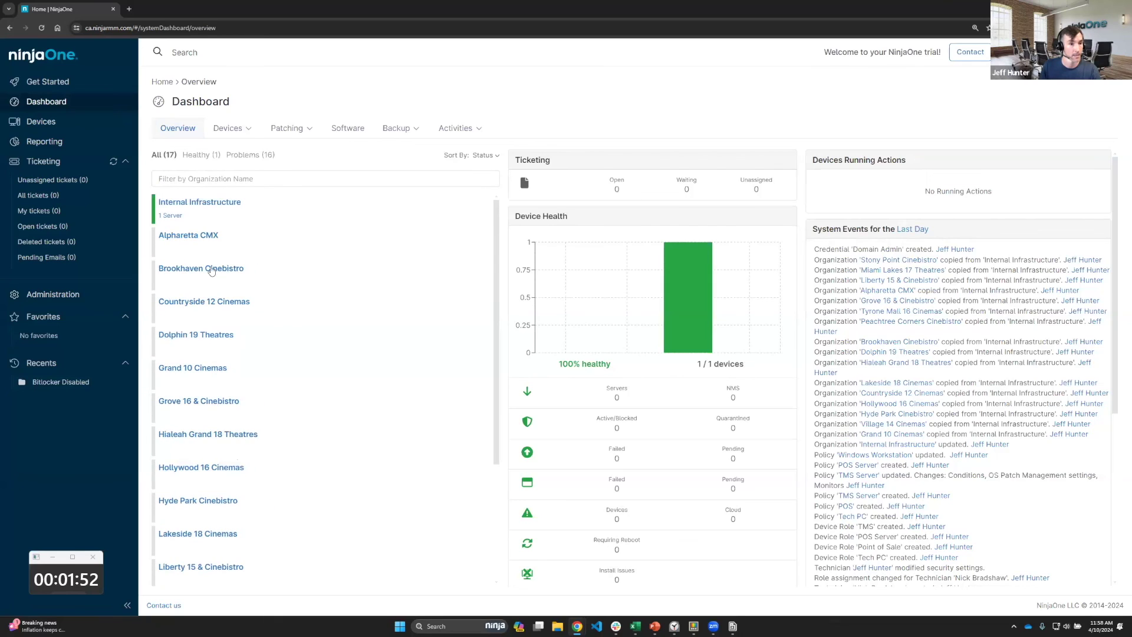
pyautogui.click(185, 204)
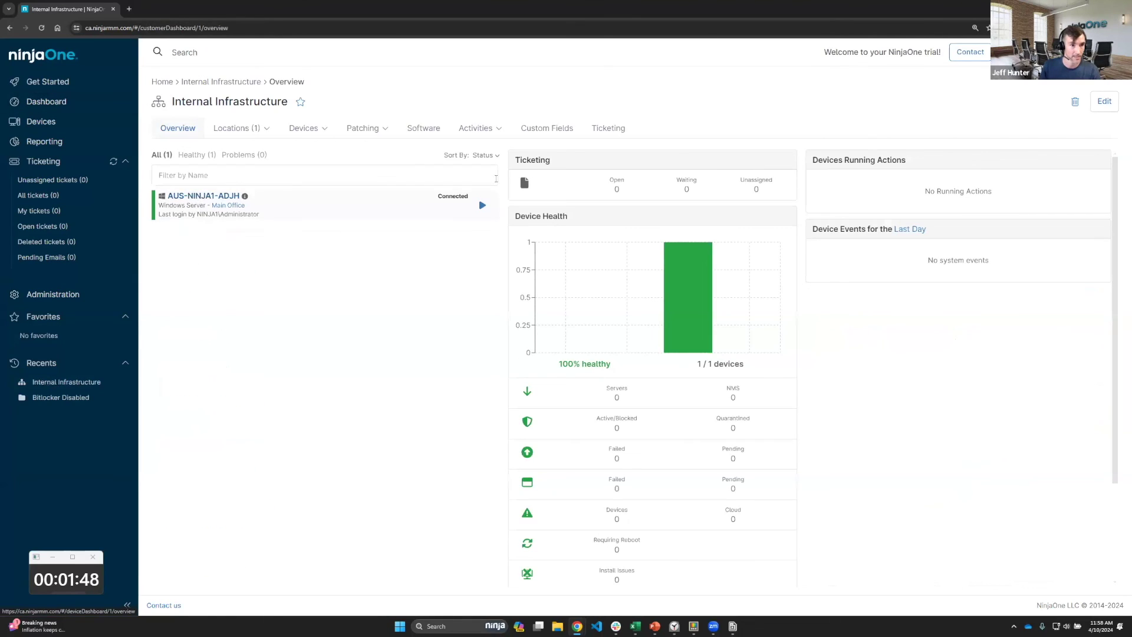
pyautogui.click(1102, 101)
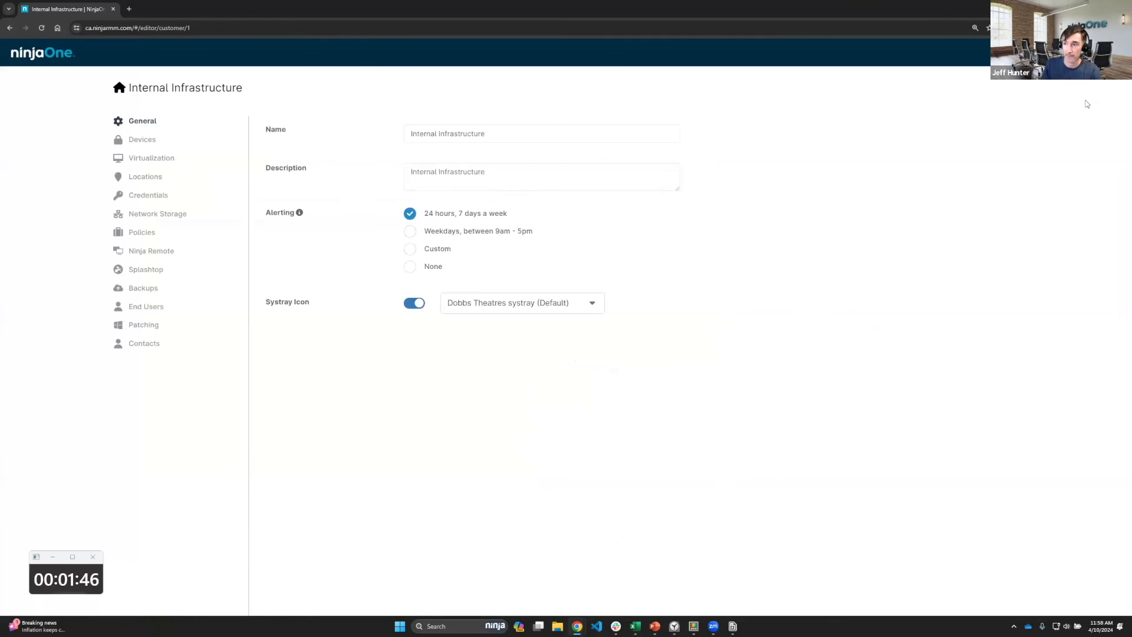
pyautogui.click(144, 139)
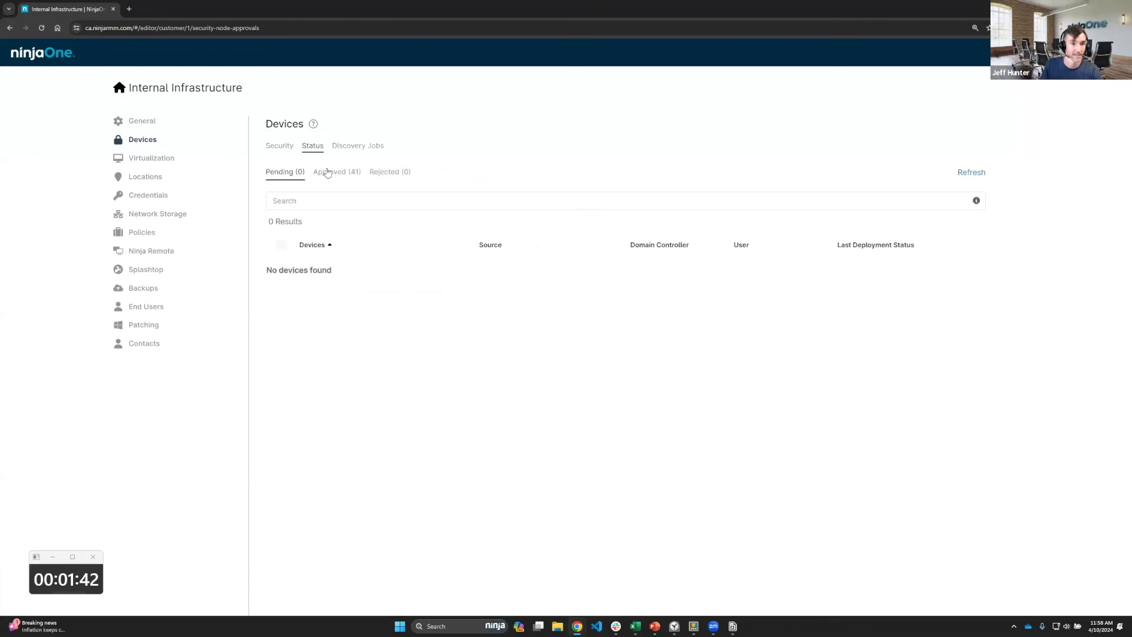
pyautogui.click(348, 172)
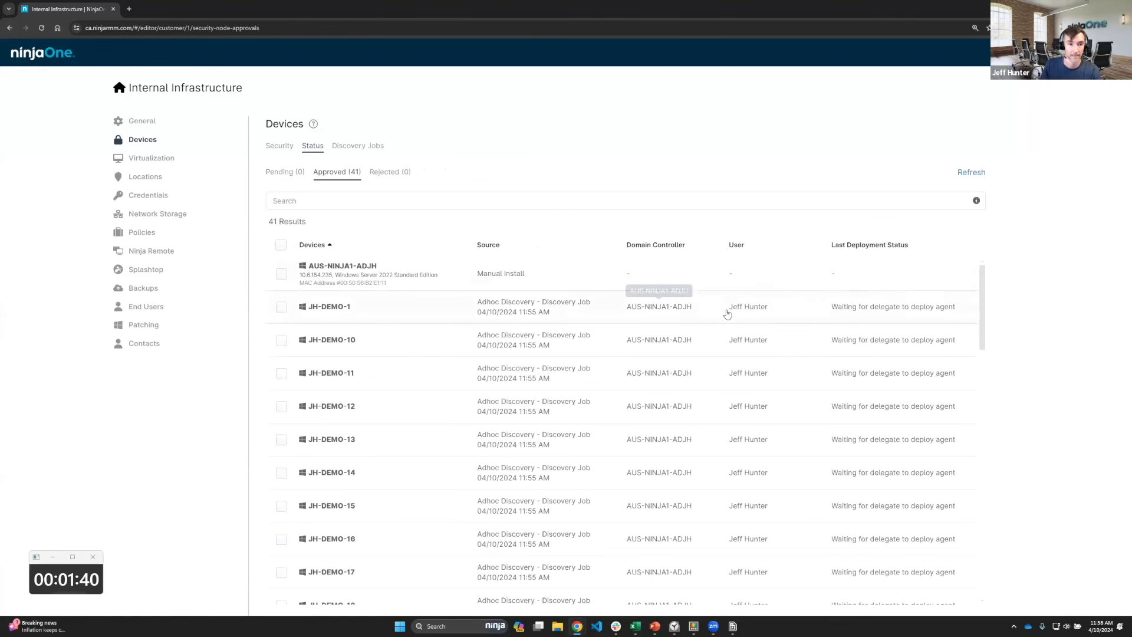
pyautogui.scroll(-1, 825, 320)
pyautogui.scroll(-15, 823, 319)
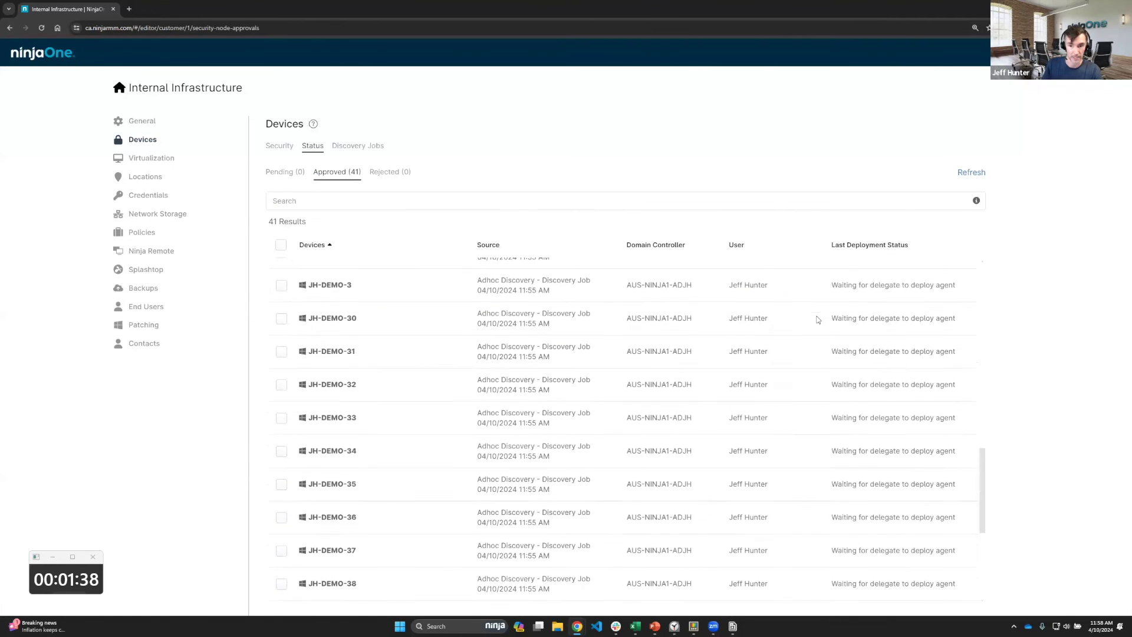